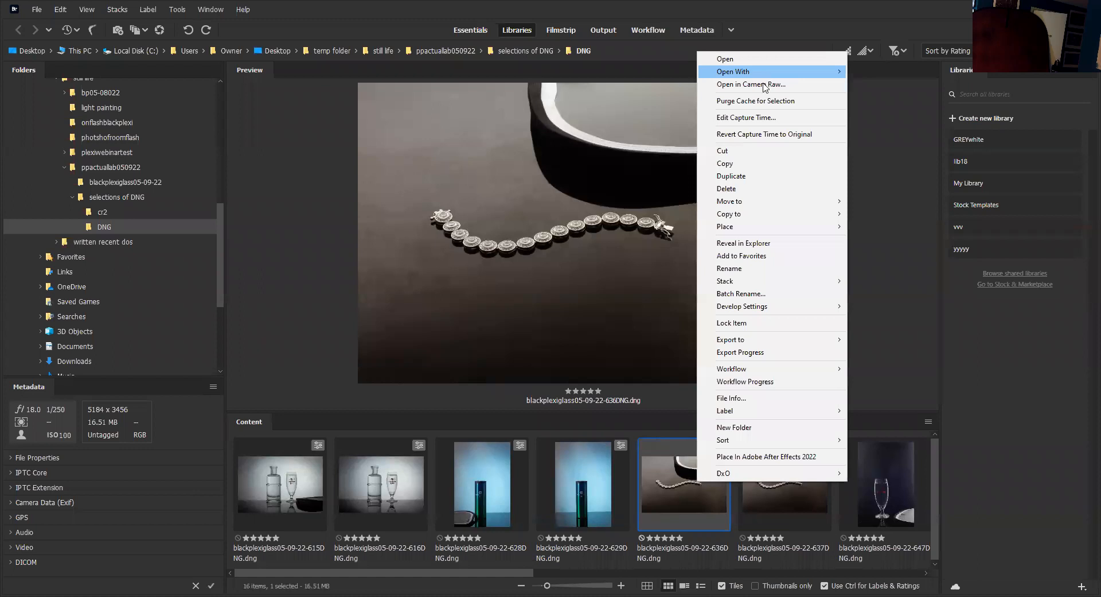
Step: Open blackplexiglass05-09-22-636DNG.dng in Camera Raw and sample a custom white balance from the grey reflector at the image's upper edge
{"action": "left_click", "coordinate": [765, 88]}
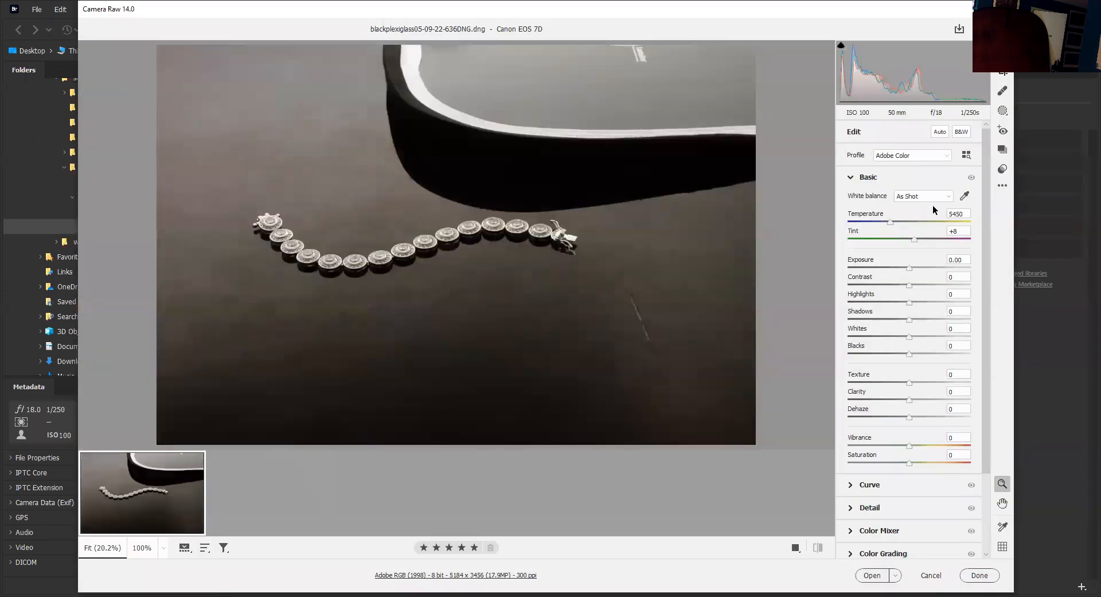
{"action": "left_click", "coordinate": [964, 196]}
{"action": "left_click", "coordinate": [555, 76]}
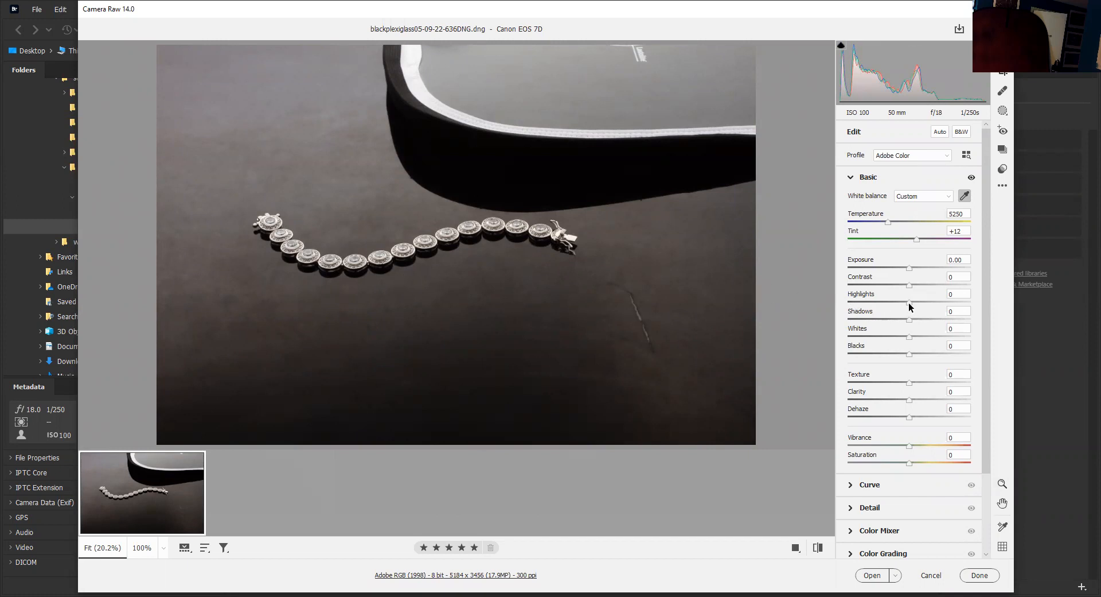
Step: Set the bracelet image's Highlights to -36 and Shadows to +36, and raise Texture and Clarity slightly
{"action": "left_click_drag", "start_coordinate": [908, 301], "coordinate": [886, 303]}
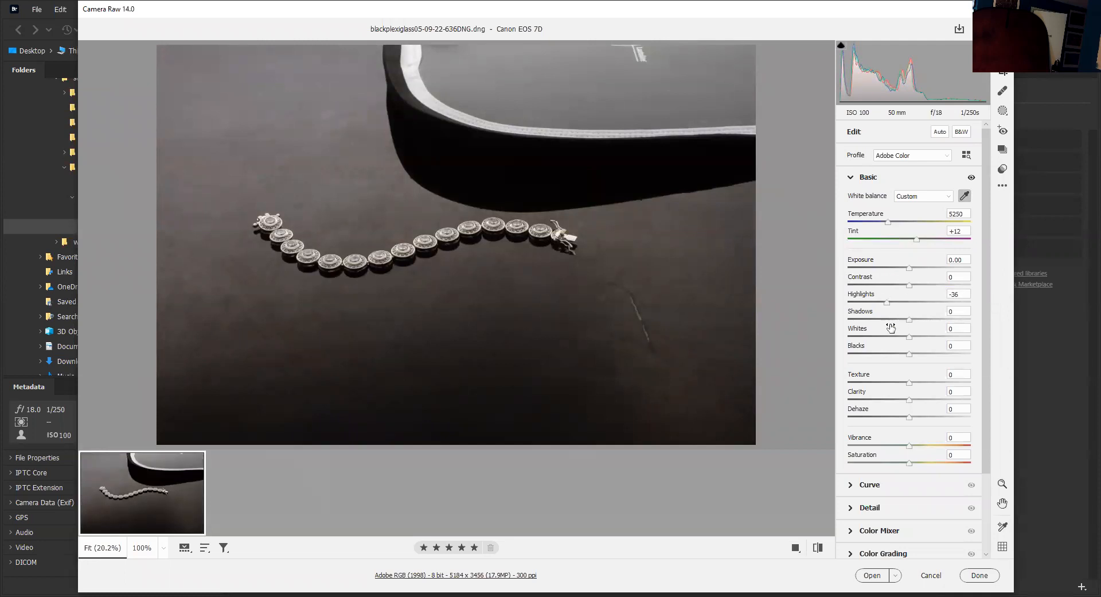
{"action": "left_click_drag", "start_coordinate": [908, 318], "coordinate": [931, 315]}
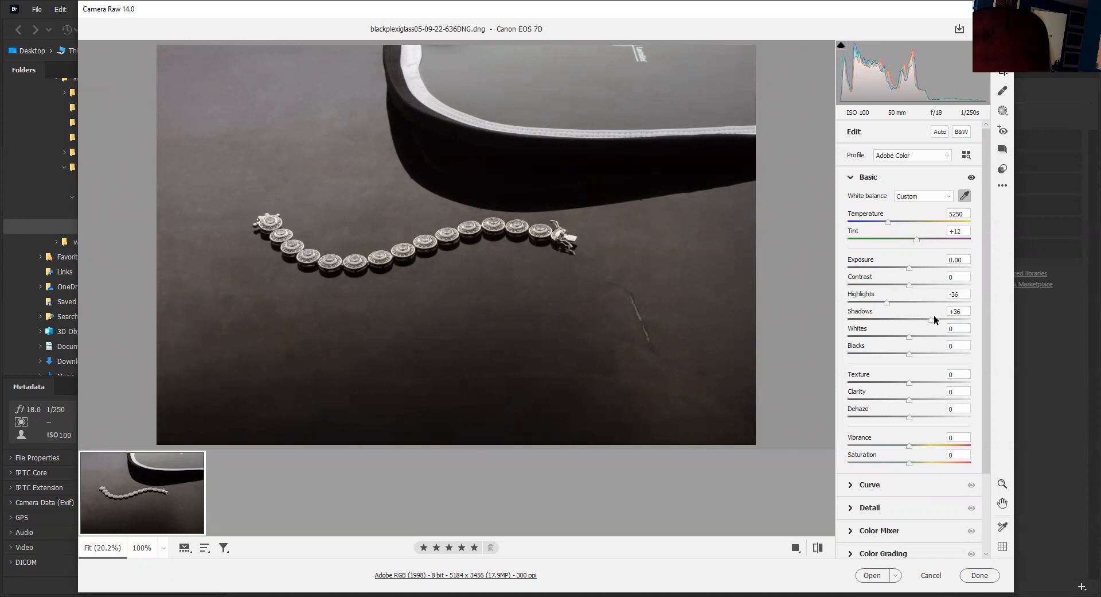
{"action": "left_click_drag", "start_coordinate": [909, 382], "coordinate": [915, 382]}
{"action": "left_click_drag", "start_coordinate": [908, 398], "coordinate": [909, 383]}
{"action": "left_click", "coordinate": [852, 178]}
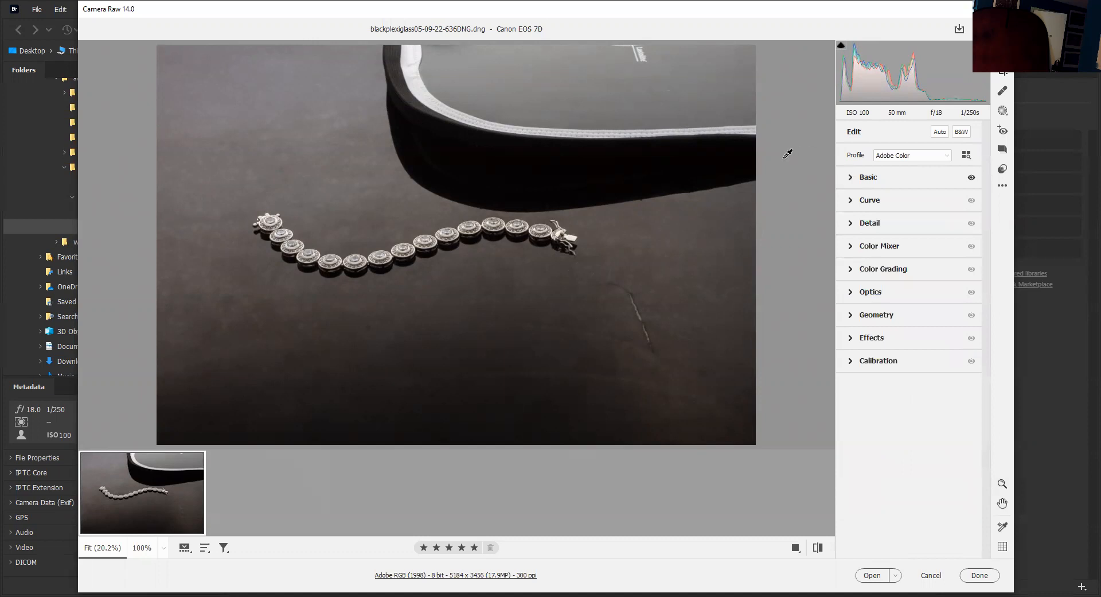
Step: Set Sharpening to 141, Noise Reduction to 50 and Color Noise Reduction to 43, checking the bracelet at 100% zoom
{"action": "left_click", "coordinate": [851, 224]}
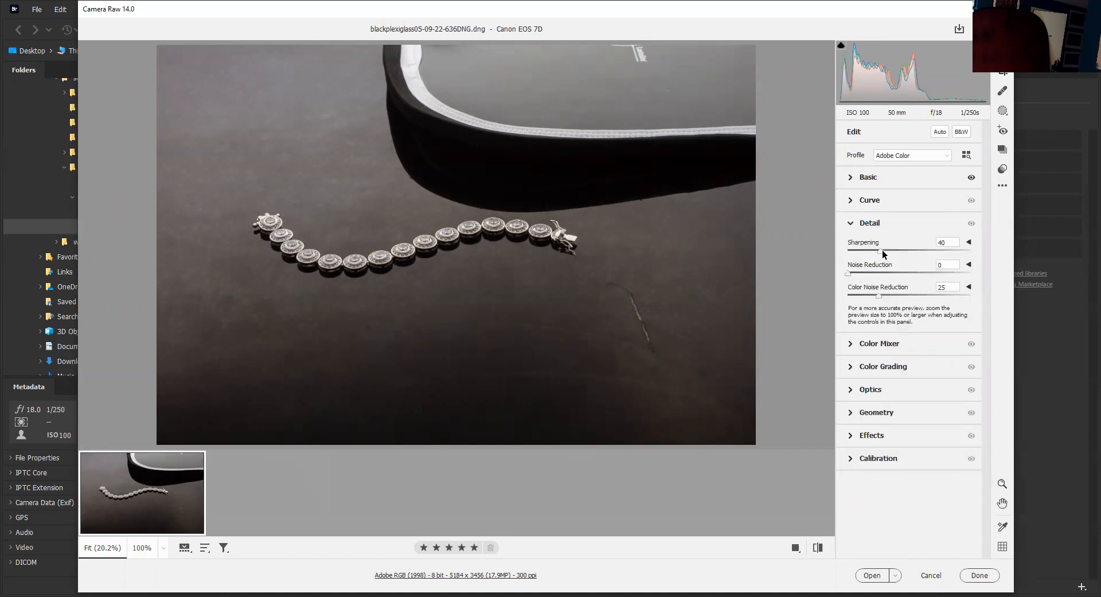
{"action": "left_click_drag", "start_coordinate": [919, 249], "coordinate": [966, 240]}
{"action": "left_click_drag", "start_coordinate": [851, 273], "coordinate": [884, 294]}
{"action": "left_click", "coordinate": [164, 548]}
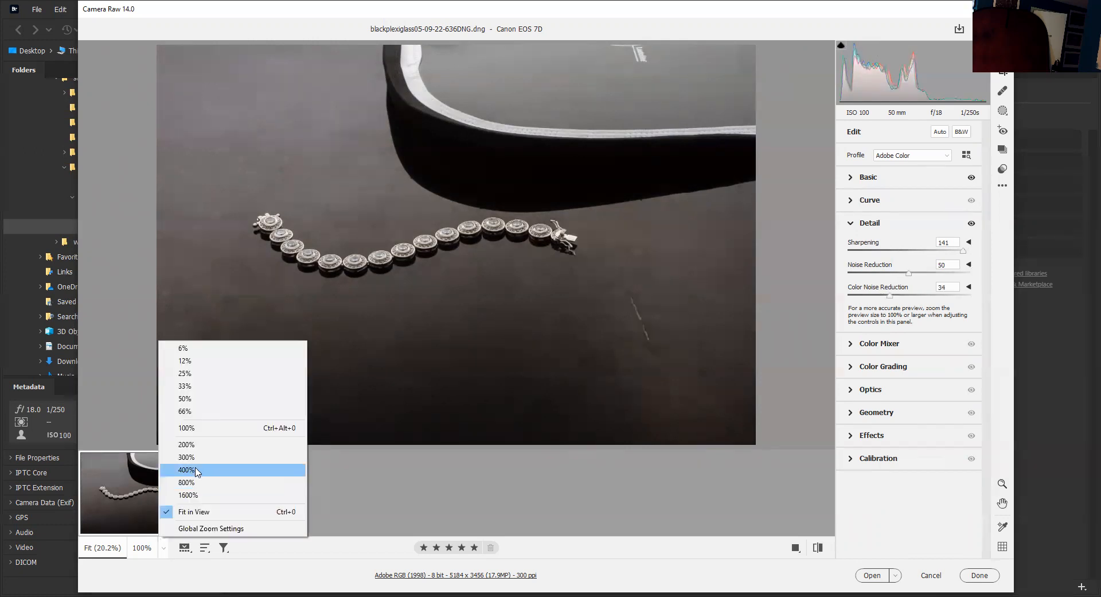
{"action": "left_click", "coordinate": [211, 429]}
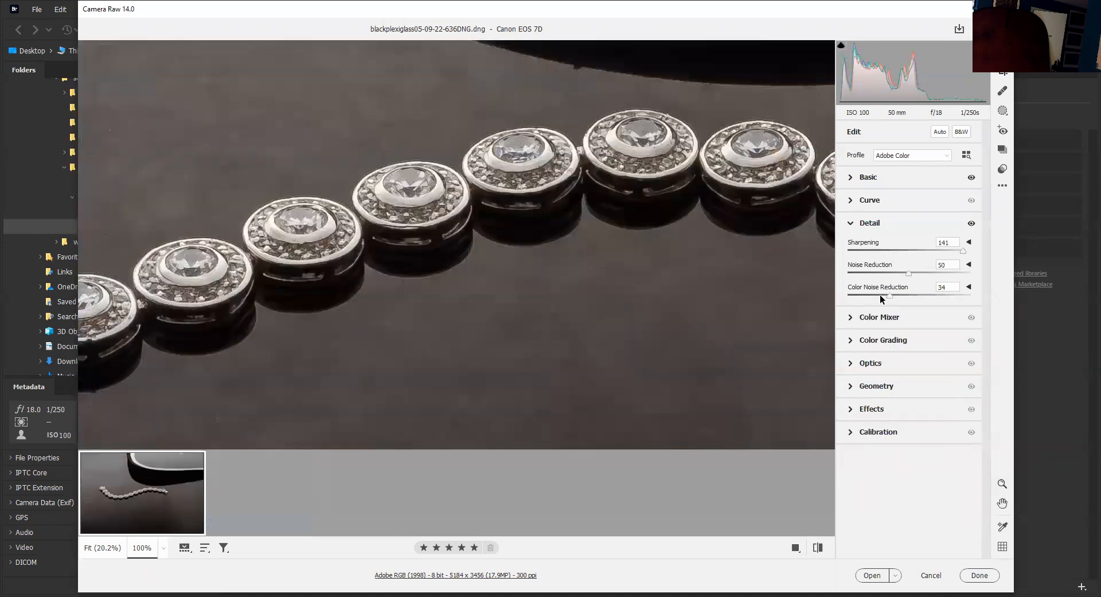
{"action": "mouse_move", "coordinate": [890, 294]}
{"action": "left_mouse_down"}
{"action": "mouse_move", "coordinate": [939, 291]}
{"action": "mouse_move", "coordinate": [900, 290]}
{"action": "left_mouse_up"}
{"action": "left_click", "coordinate": [165, 547]}
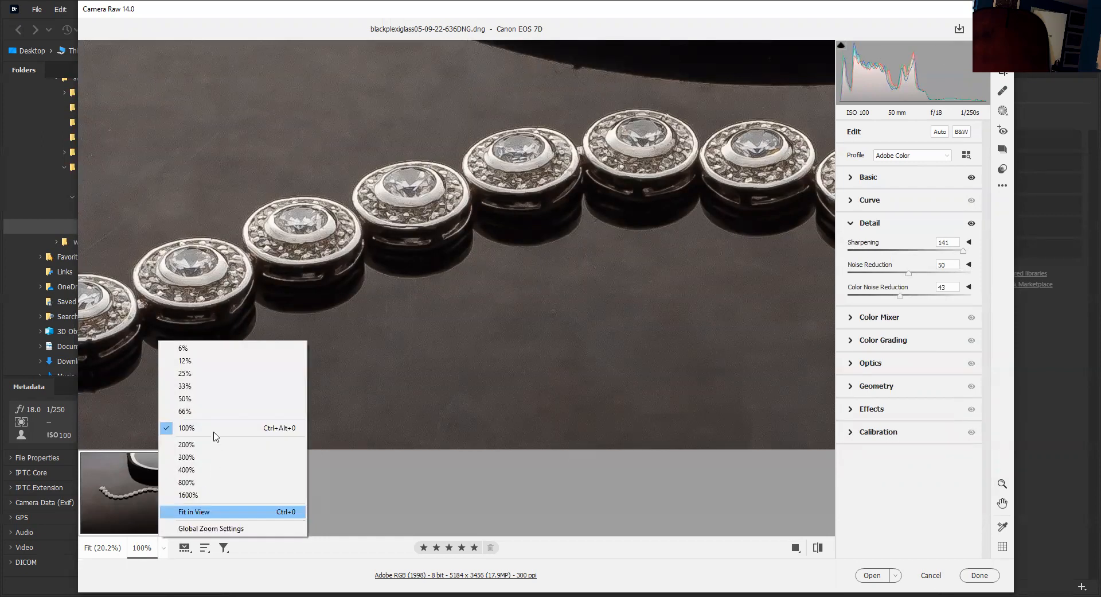
{"action": "left_click", "coordinate": [209, 511]}
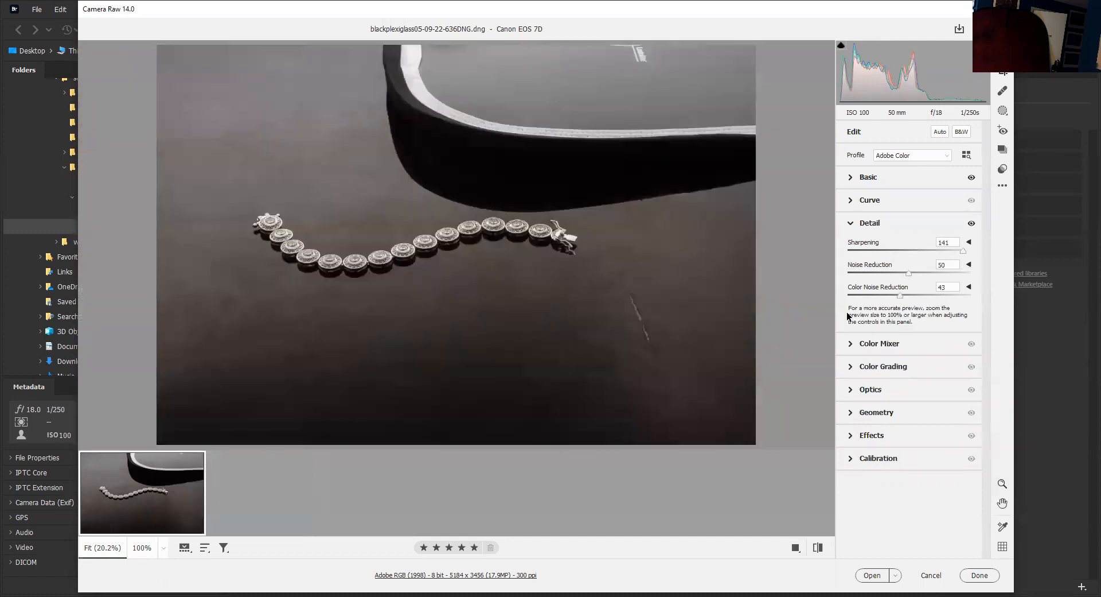
{"action": "left_click", "coordinate": [853, 224]}
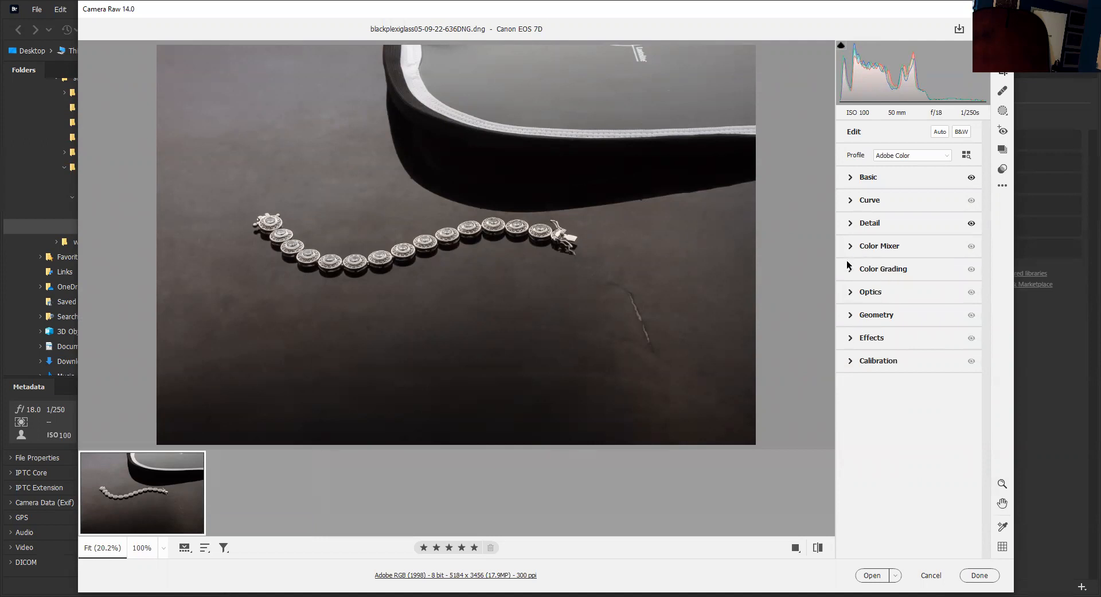
{"action": "left_click", "coordinate": [851, 227]}
{"action": "left_click", "coordinate": [850, 224]}
Step: Enable chromatic aberration removal and lens profile corrections for the bracelet image
{"action": "left_click", "coordinate": [851, 294]}
{"action": "left_click", "coordinate": [854, 329]}
{"action": "left_click", "coordinate": [854, 343]}
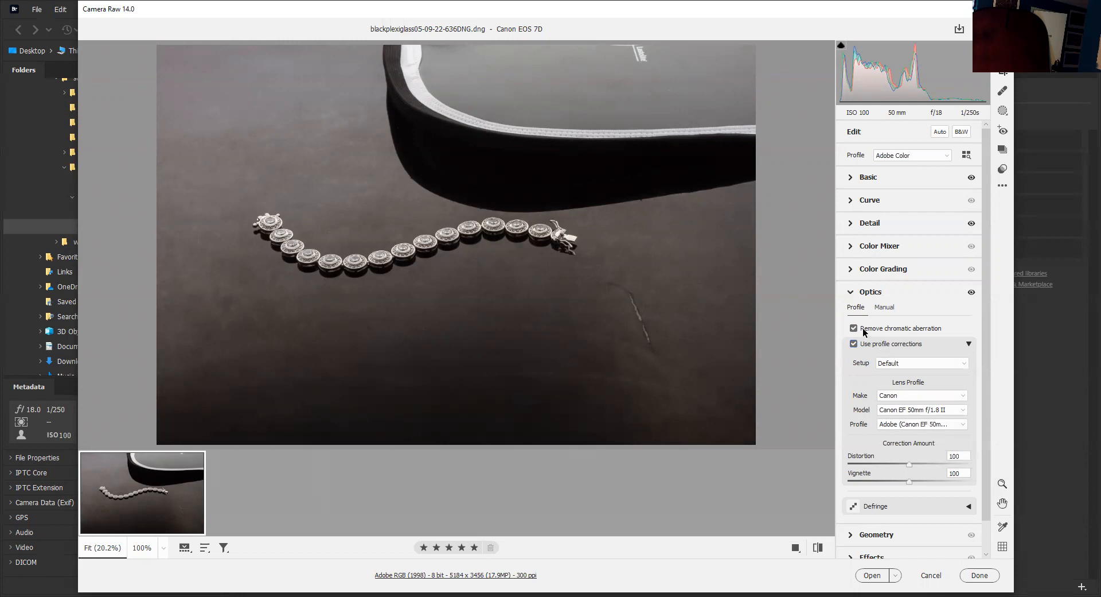
{"action": "mouse_move", "coordinate": [924, 327]}
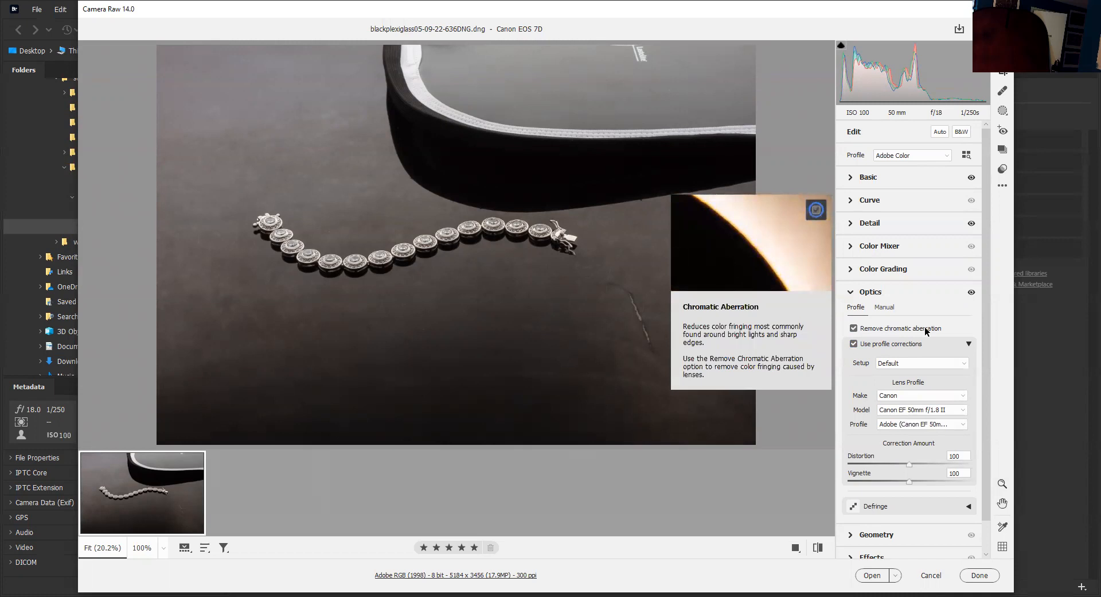
{"action": "left_click", "coordinate": [851, 291]}
Step: Apply the Auto Upright perspective correction to the bracelet image and save its Camera Raw edits
{"action": "left_click", "coordinate": [851, 314]}
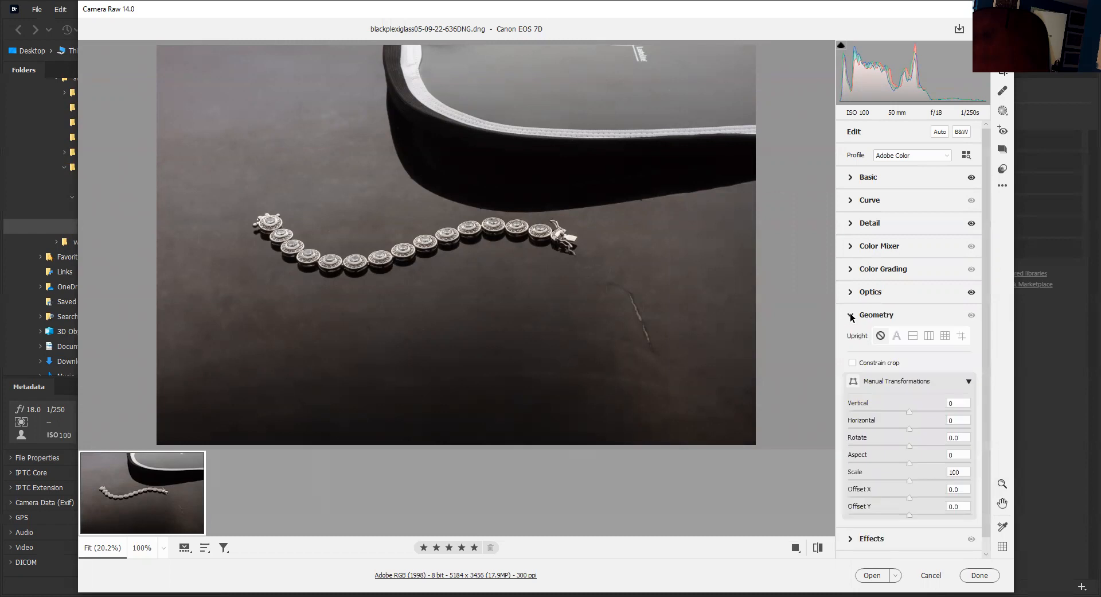
{"action": "left_click", "coordinate": [897, 336]}
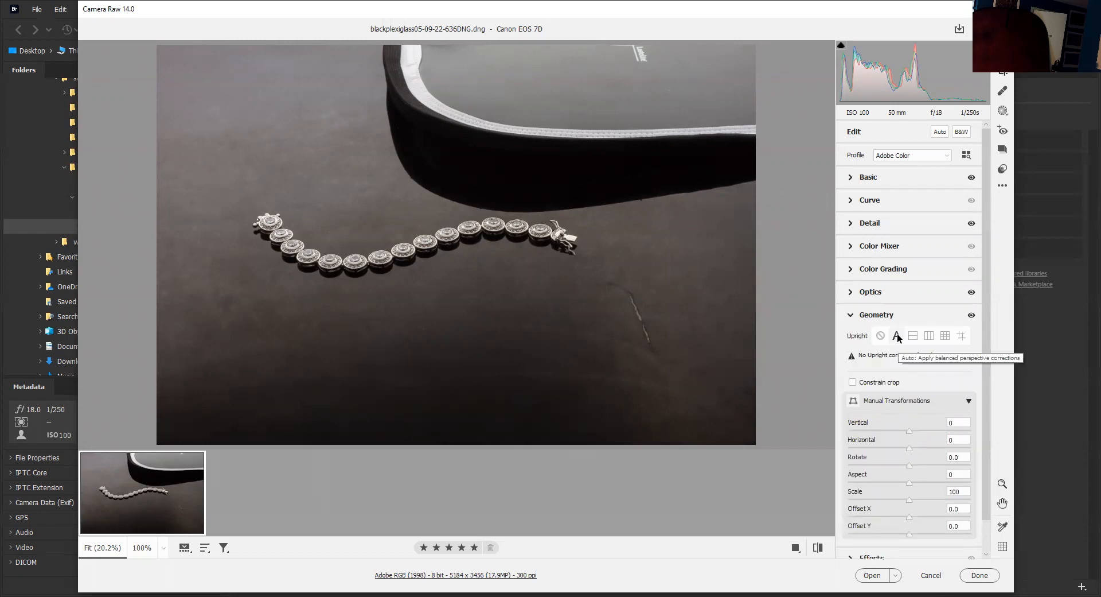
{"action": "left_click", "coordinate": [974, 575]}
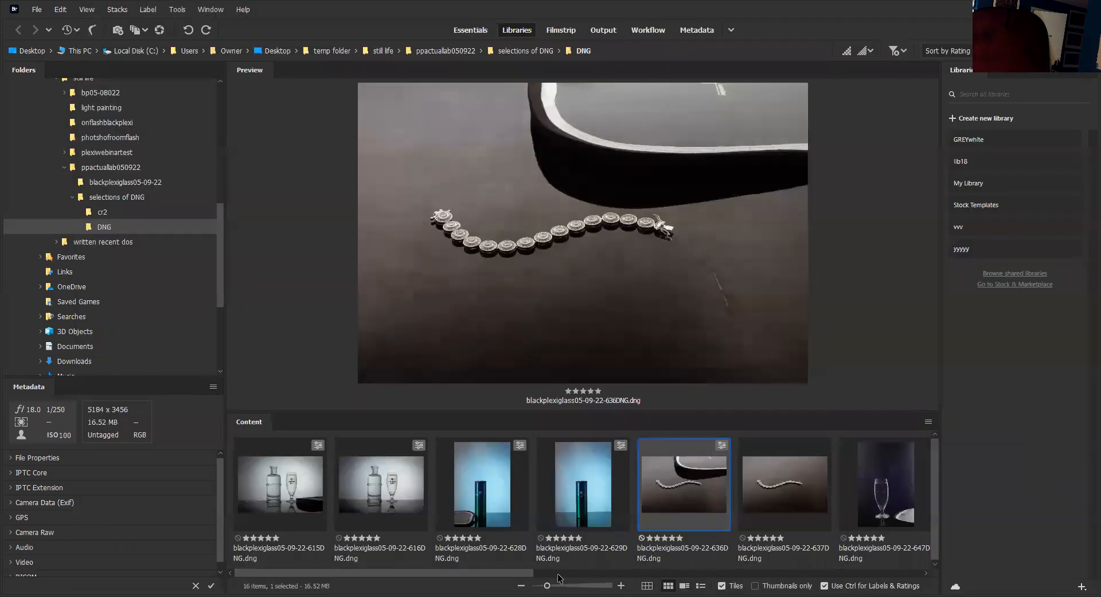
Step: Select both bracelet images, 636DNG and 637DNG, and open them together in Camera Raw
{"action": "left_click_drag", "start_coordinate": [505, 575], "coordinate": [587, 571]}
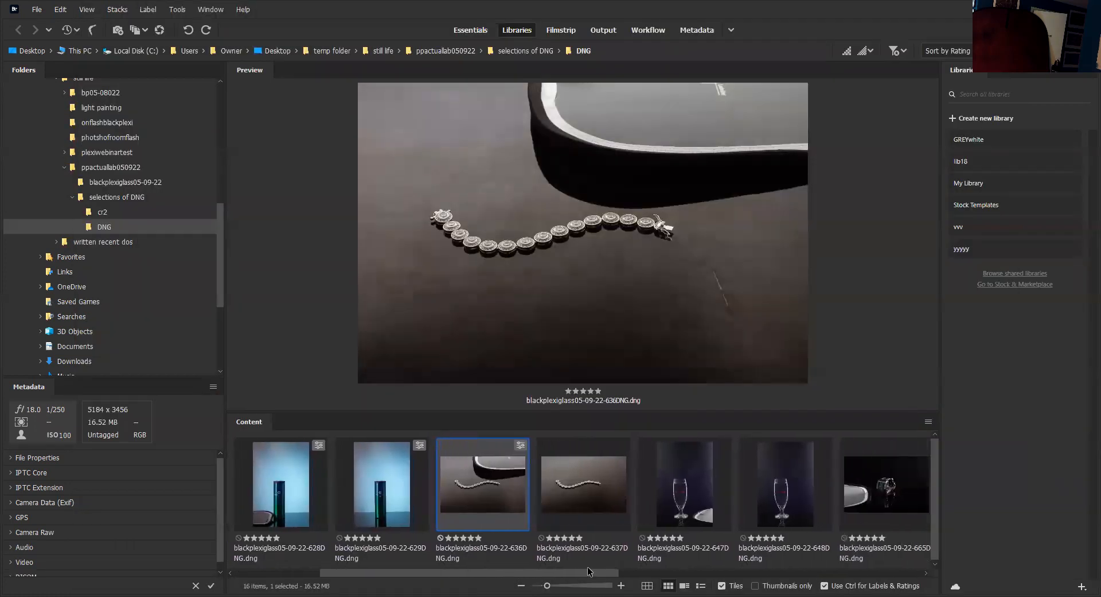
{"action": "left_click", "coordinate": [565, 465]}
{"action": "left_click", "coordinate": [506, 488]}
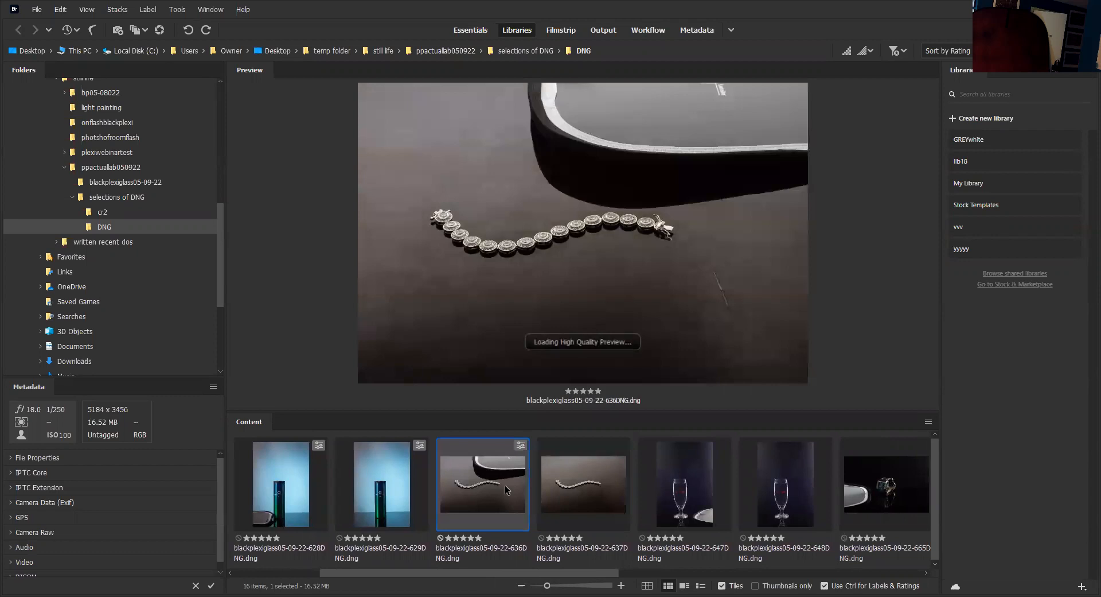
{"action": "left_click", "coordinate": [597, 489], "text": "ctrl"}
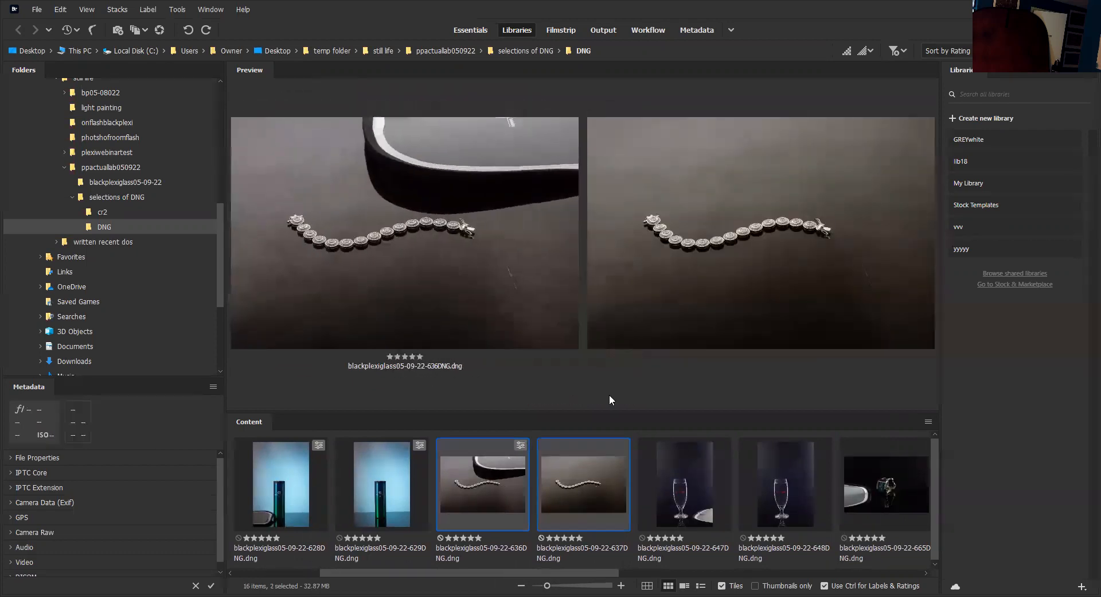
{"action": "right_click", "coordinate": [597, 489]}
{"action": "mouse_move", "coordinate": [705, 93]}
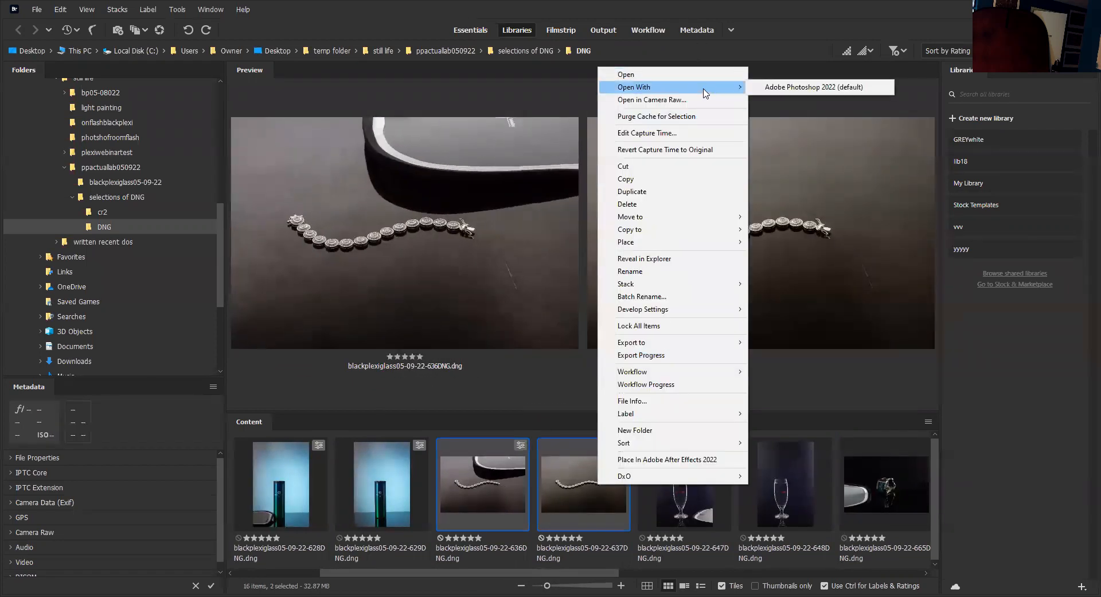
{"action": "left_click", "coordinate": [518, 421]}
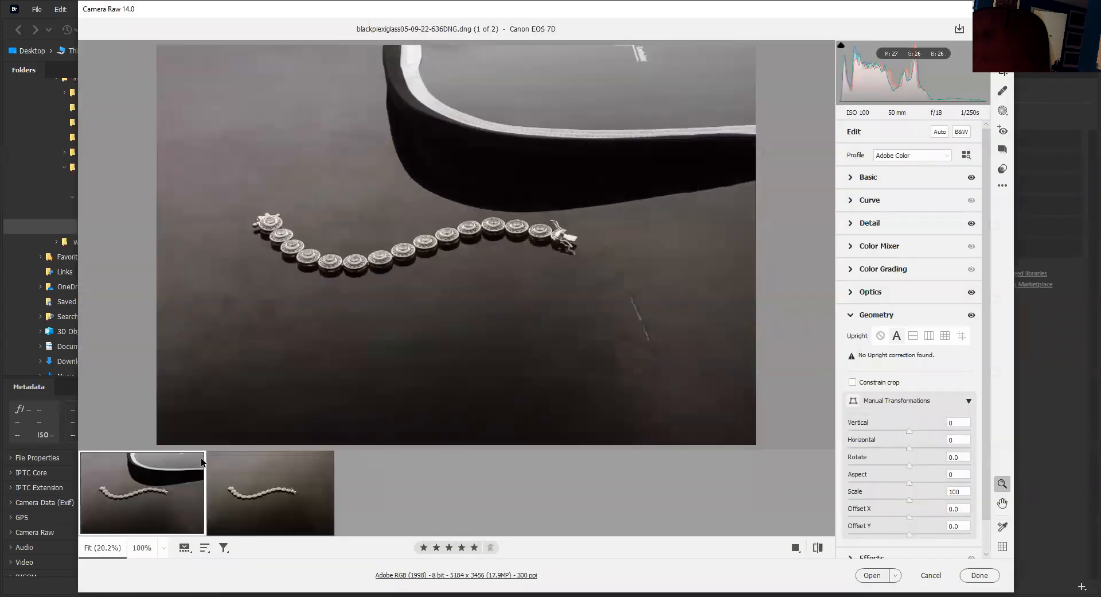
Step: Synchronize the first bracelet image's edits to both images using the Default subset and save the changes
{"action": "key", "text": "ctrl+a"}
{"action": "right_click", "coordinate": [156, 496]}
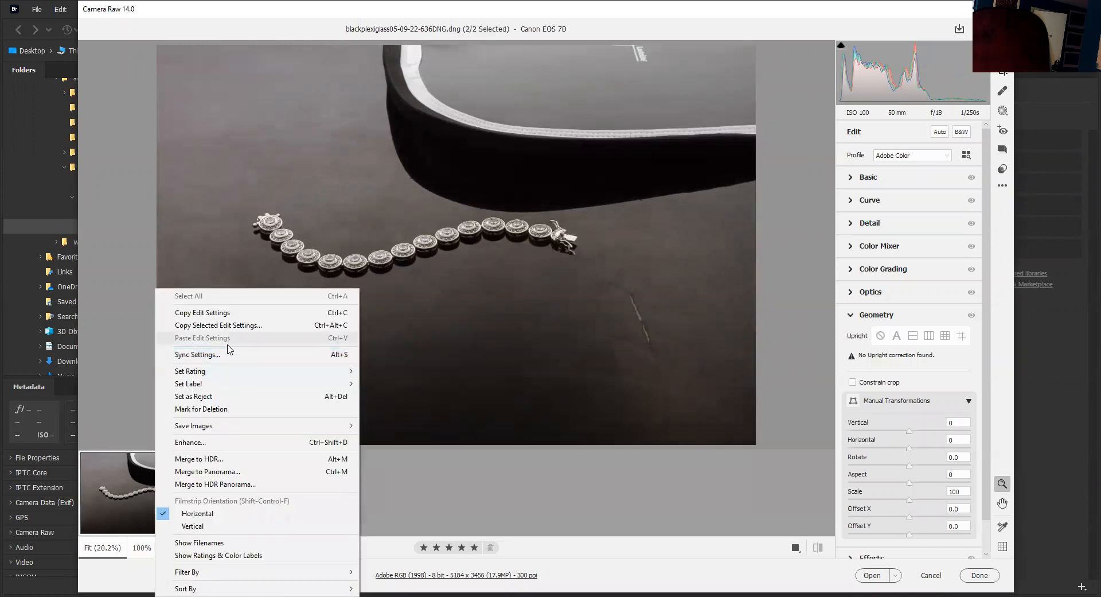
{"action": "left_click", "coordinate": [244, 355]}
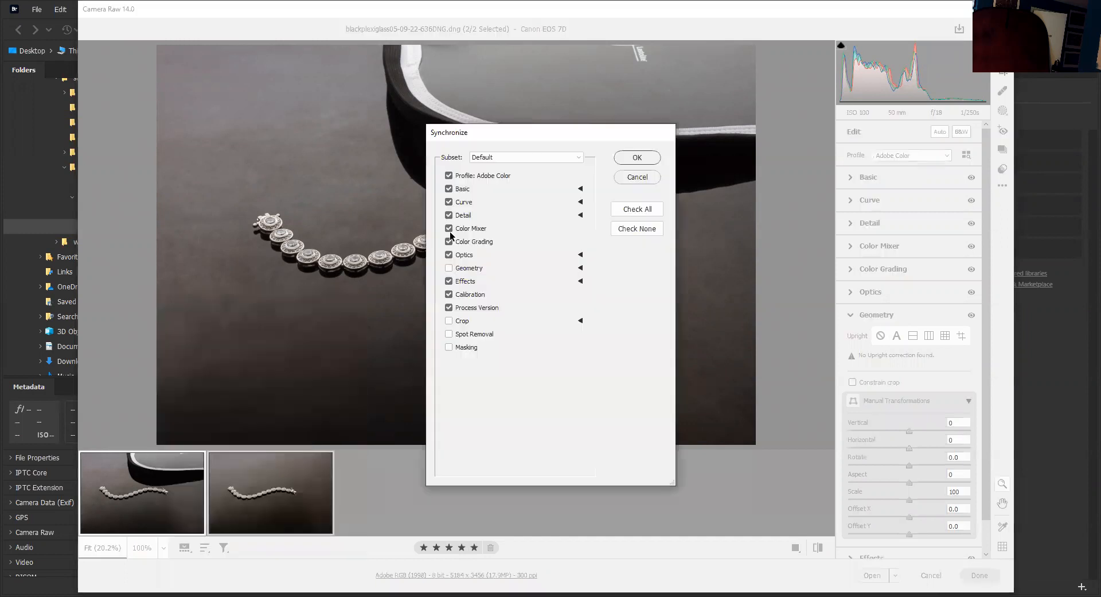
{"action": "left_click", "coordinate": [644, 158]}
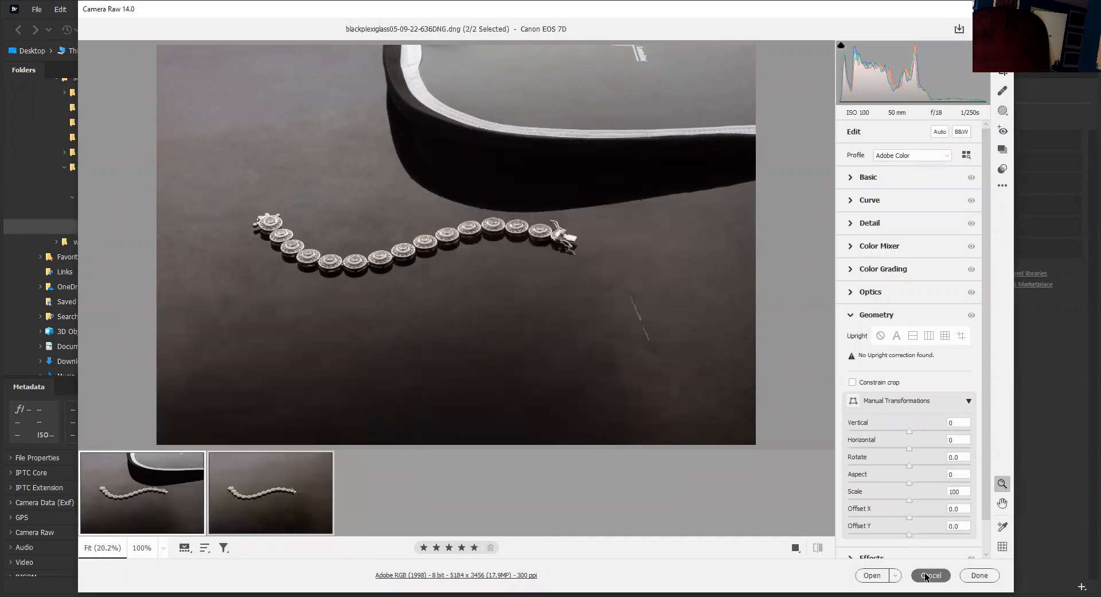
{"action": "left_click", "coordinate": [980, 575]}
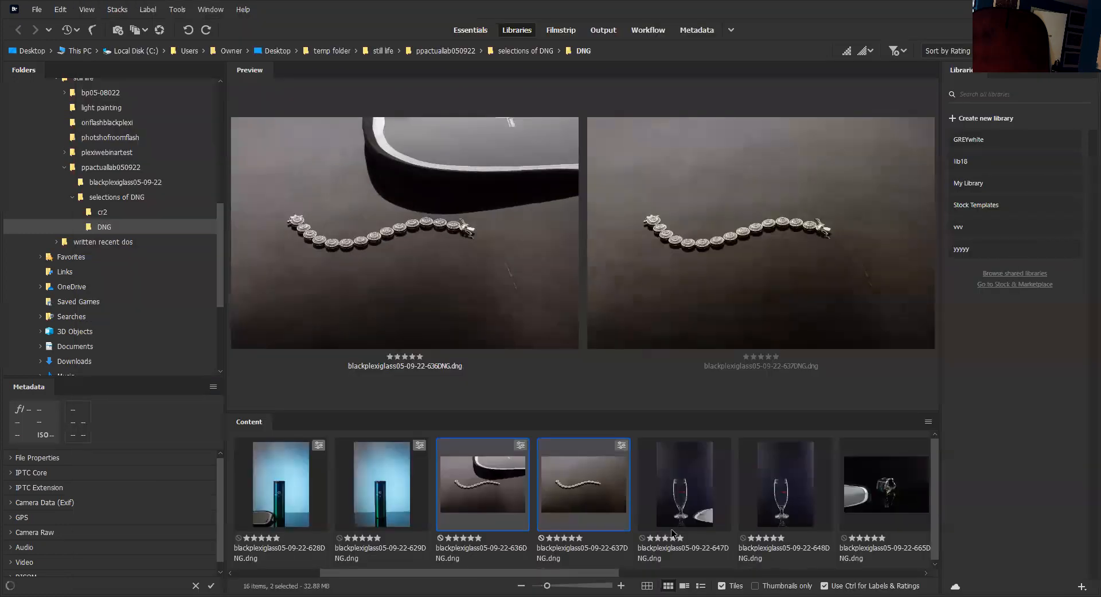
Step: Open blackplexiglass05-09-22-647DNG.dng in Camera Raw and sample a custom white balance from the grey reflector beside the glass
{"action": "left_click", "coordinate": [687, 506]}
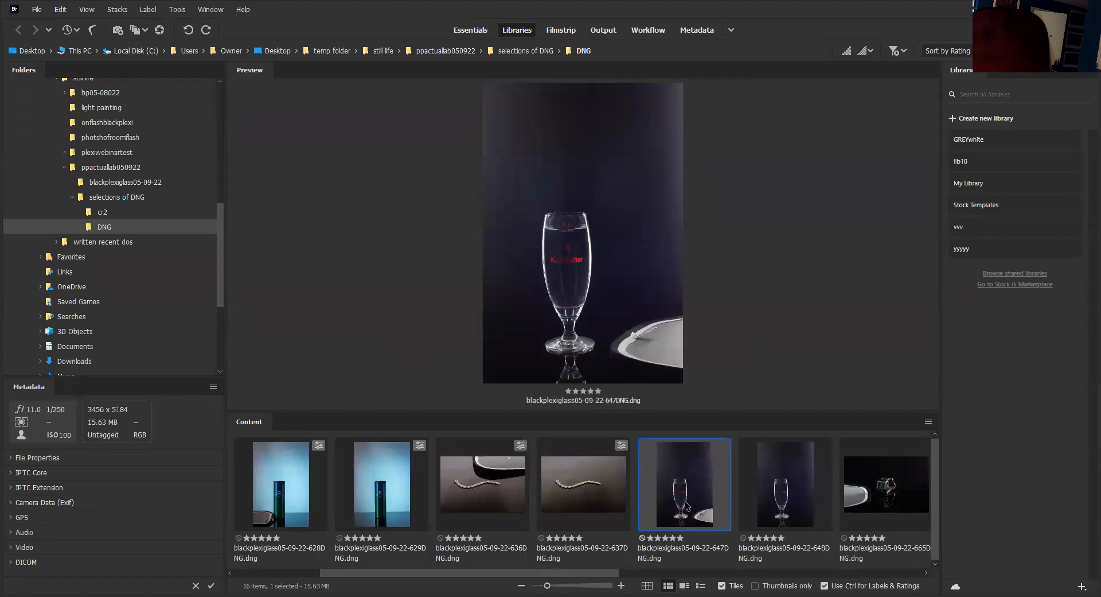
{"action": "right_click", "coordinate": [687, 504]}
{"action": "left_click", "coordinate": [743, 106]}
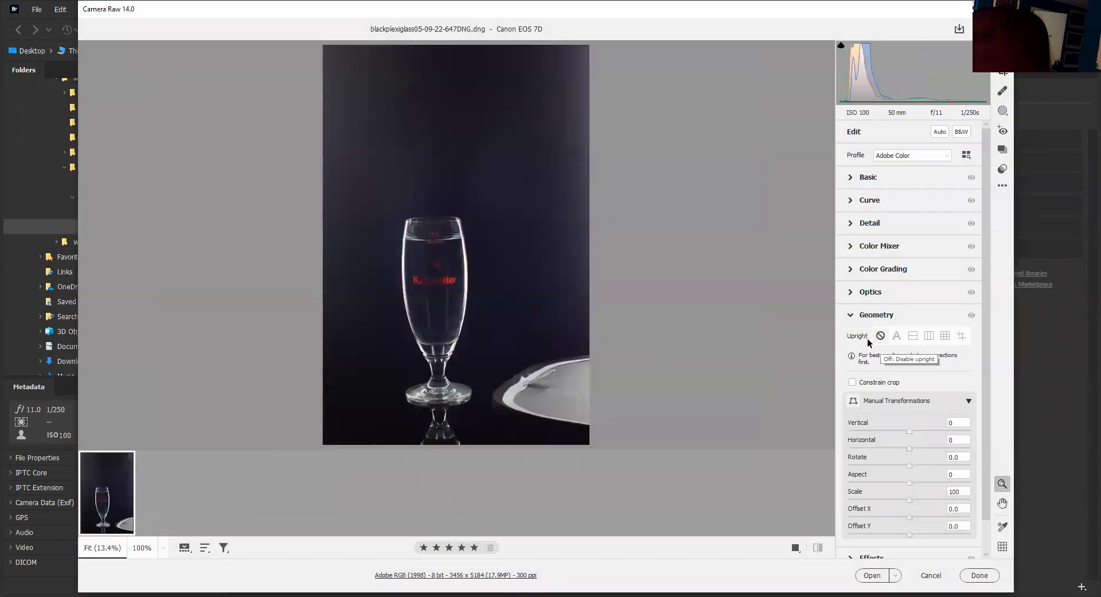
{"action": "left_click", "coordinate": [853, 178]}
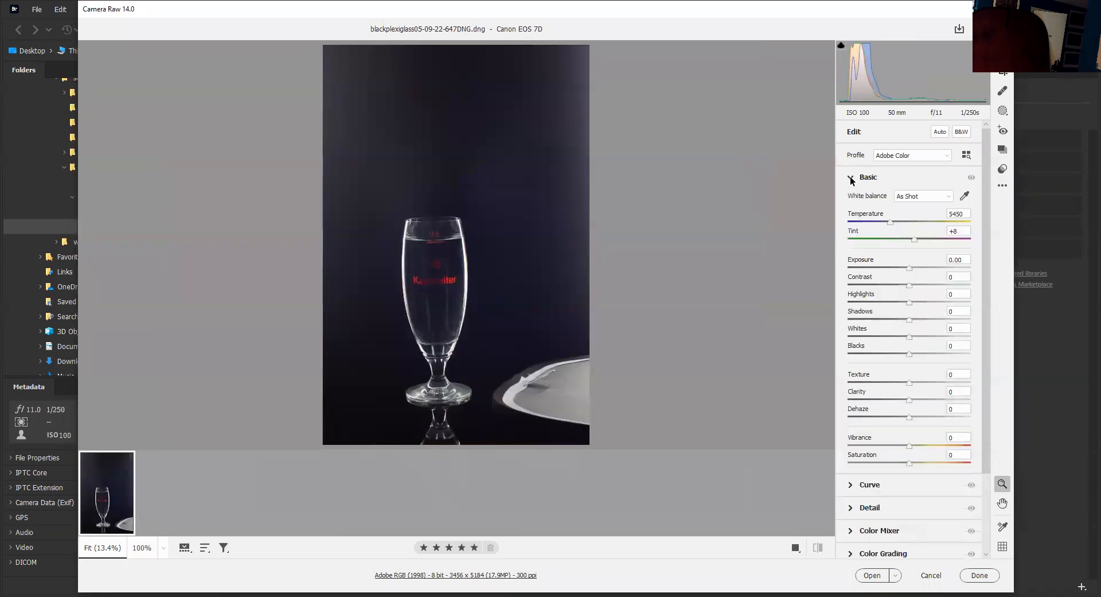
{"action": "left_click", "coordinate": [965, 197]}
{"action": "left_click", "coordinate": [571, 396]}
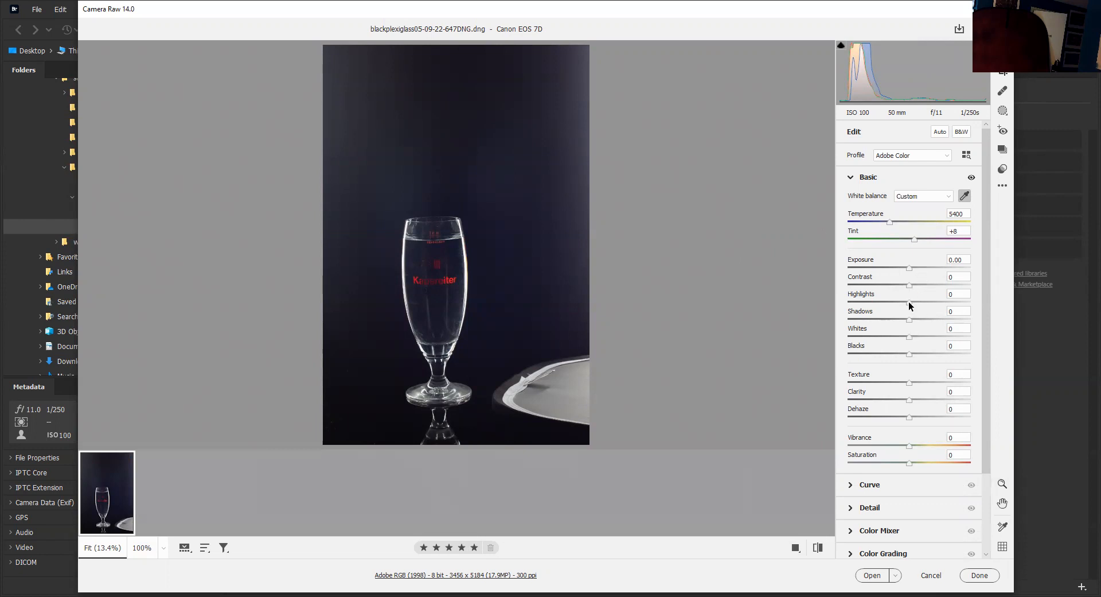
Step: Set the glass image's Highlights to -50 and Shadows to +50, and adjust Texture and Clarity slightly
{"action": "left_click_drag", "start_coordinate": [909, 303], "coordinate": [881, 306]}
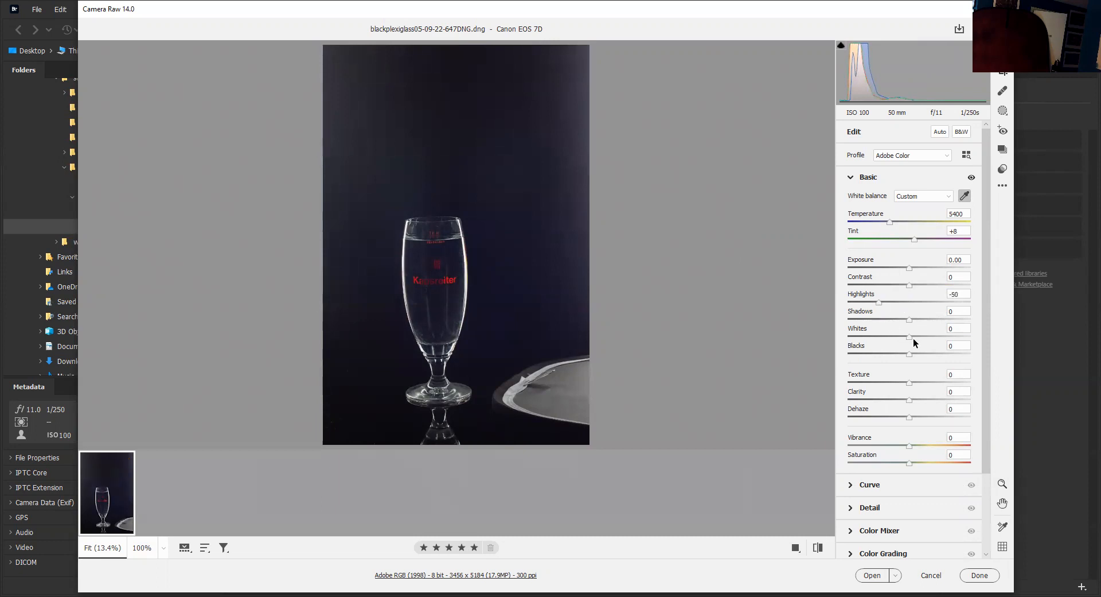
{"action": "left_click_drag", "start_coordinate": [910, 318], "coordinate": [939, 317]}
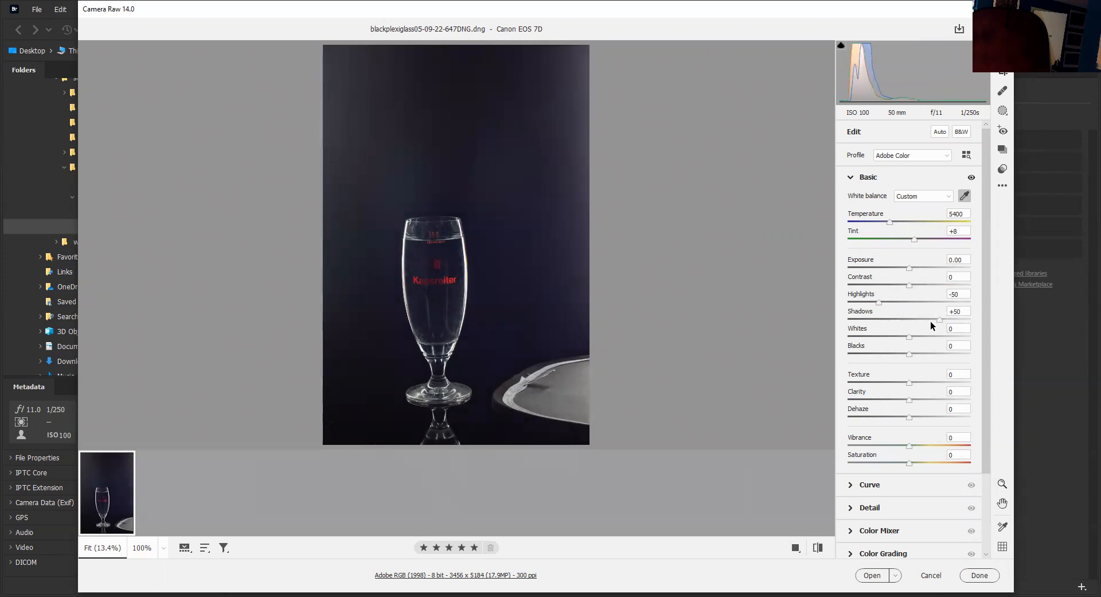
{"action": "left_click_drag", "start_coordinate": [911, 385], "coordinate": [913, 401]}
{"action": "left_click", "coordinate": [849, 182]}
Step: Adjust the glass image's tone curve by lifting the dark tones and slightly lowering the light tones
{"action": "left_click", "coordinate": [852, 196]}
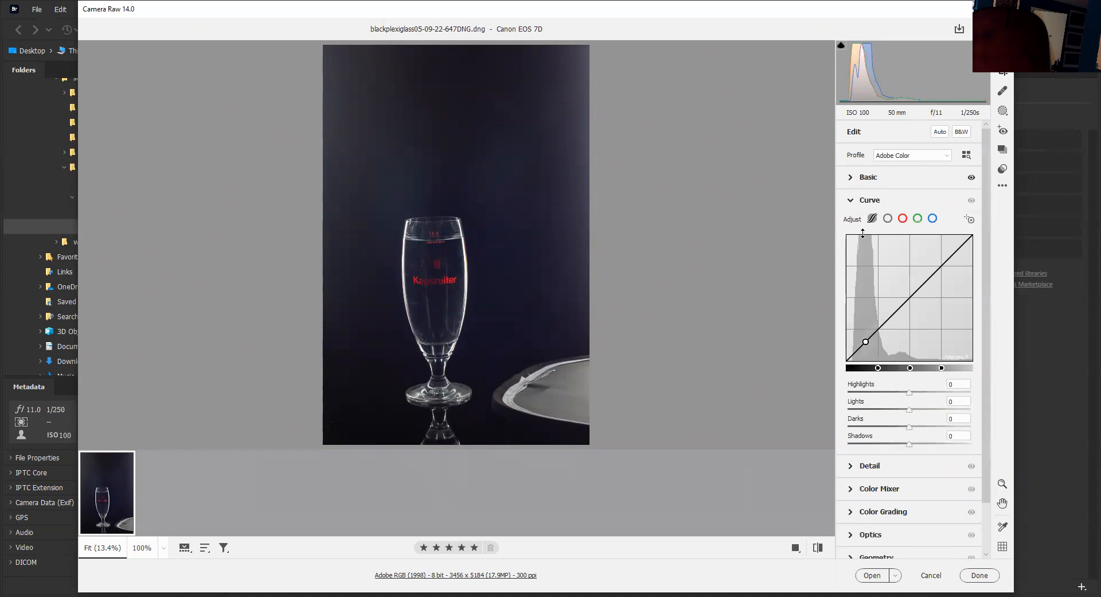
{"action": "left_click_drag", "start_coordinate": [866, 342], "coordinate": [870, 328]}
{"action": "left_click_drag", "start_coordinate": [928, 289], "coordinate": [929, 298]}
{"action": "left_click", "coordinate": [851, 201]}
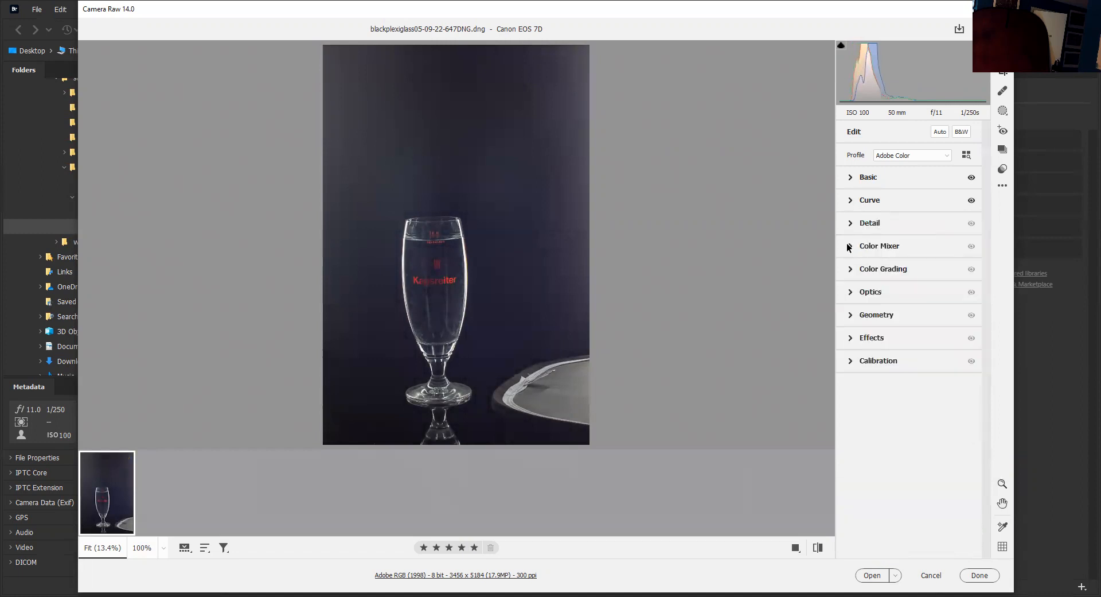
Step: Set the glass image's Sharpening to 142, Noise Reduction to 50 and Color Noise Reduction to 63
{"action": "left_click", "coordinate": [850, 224]}
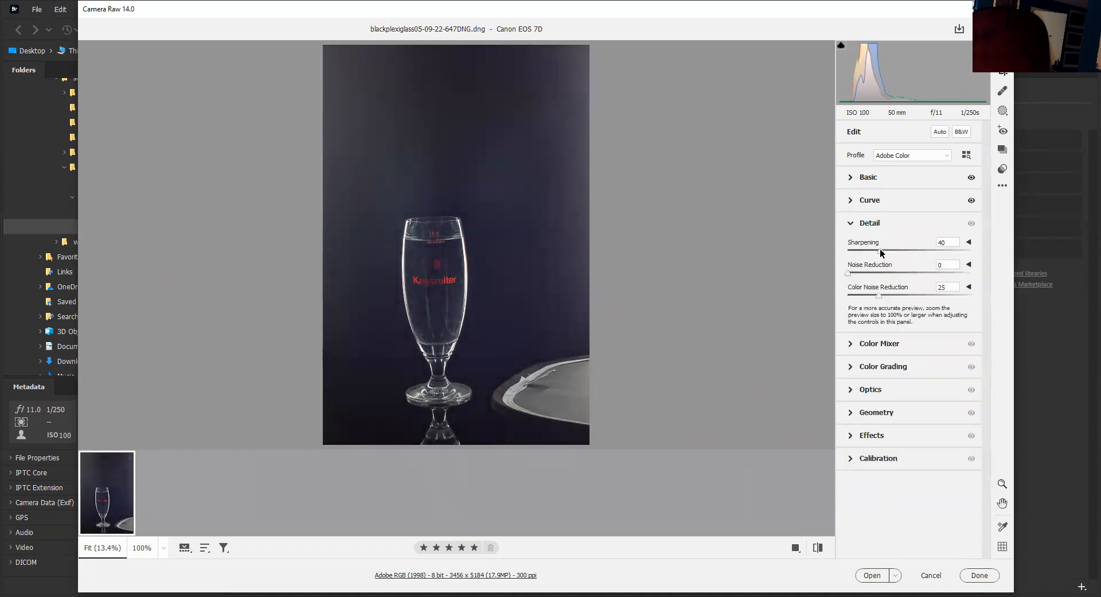
{"action": "left_click_drag", "start_coordinate": [880, 250], "coordinate": [964, 243]}
{"action": "left_click_drag", "start_coordinate": [848, 271], "coordinate": [901, 270]}
{"action": "left_click_drag", "start_coordinate": [879, 296], "coordinate": [883, 296]}
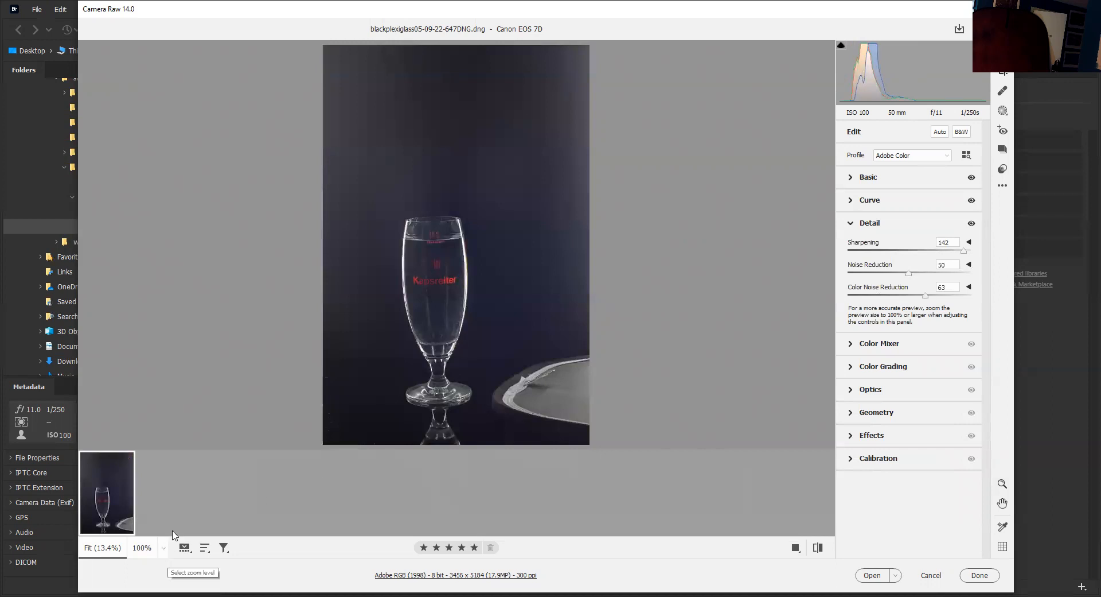
Step: Set the glass image's Color Noise Reduction to 50, judging the result at 100% magnification
{"action": "left_click", "coordinate": [164, 547]}
{"action": "left_click", "coordinate": [183, 427]}
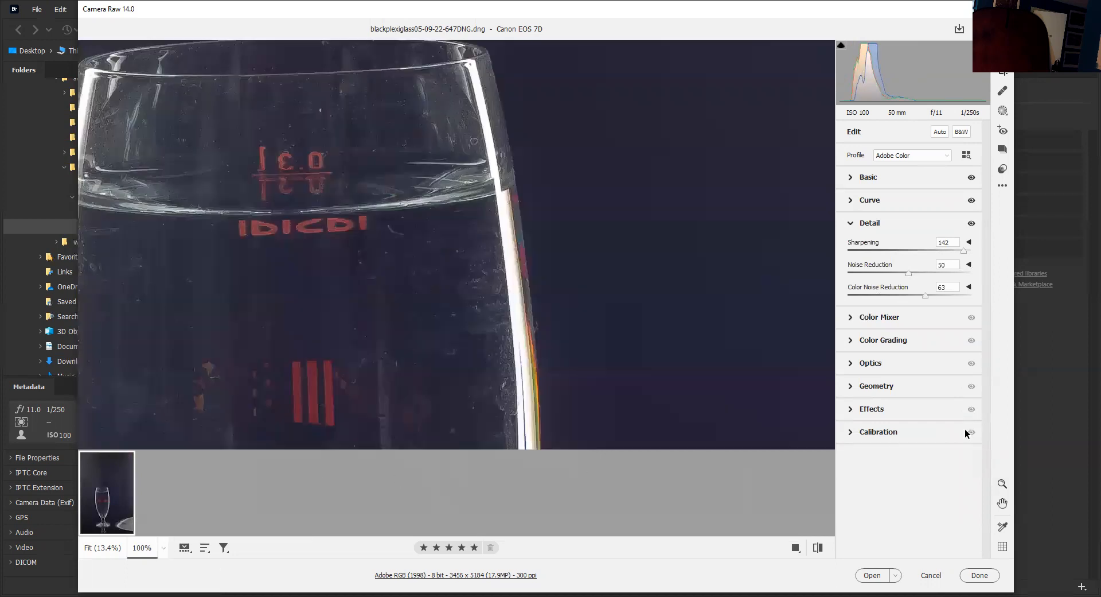
{"action": "left_click_drag", "start_coordinate": [926, 294], "coordinate": [952, 300]}
{"action": "left_click_drag", "start_coordinate": [927, 297], "coordinate": [919, 299]}
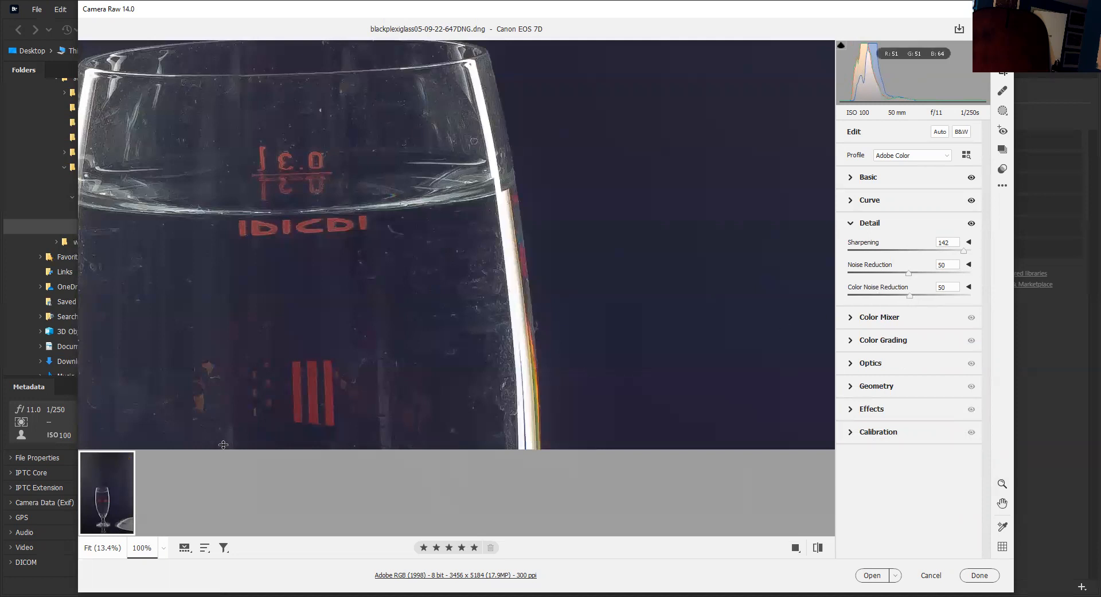
{"action": "left_click", "coordinate": [164, 550]}
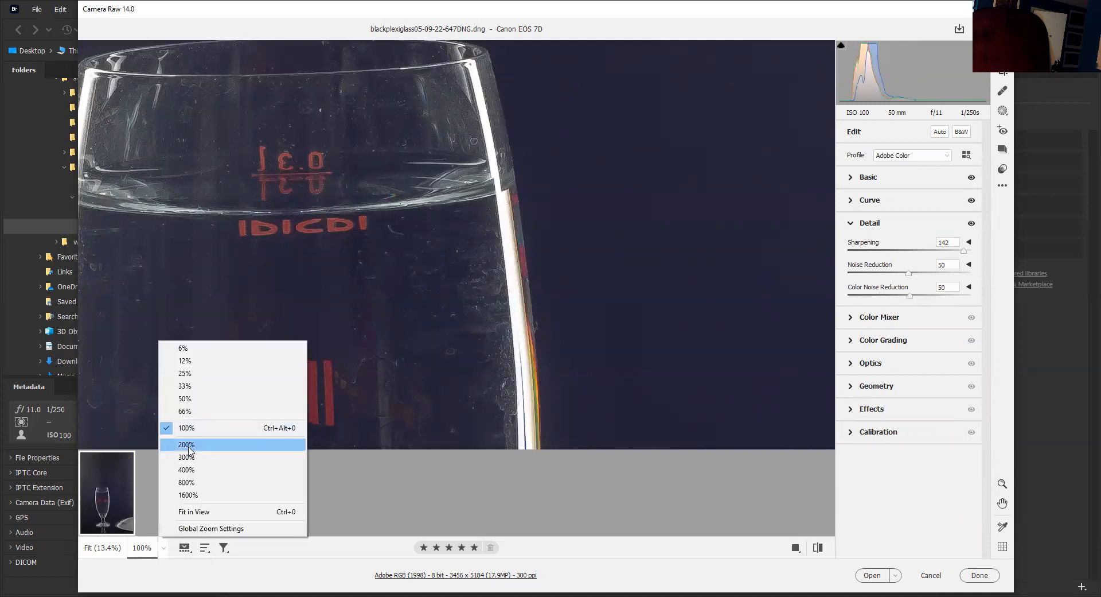
{"action": "left_click", "coordinate": [189, 513]}
{"action": "left_click", "coordinate": [851, 224]}
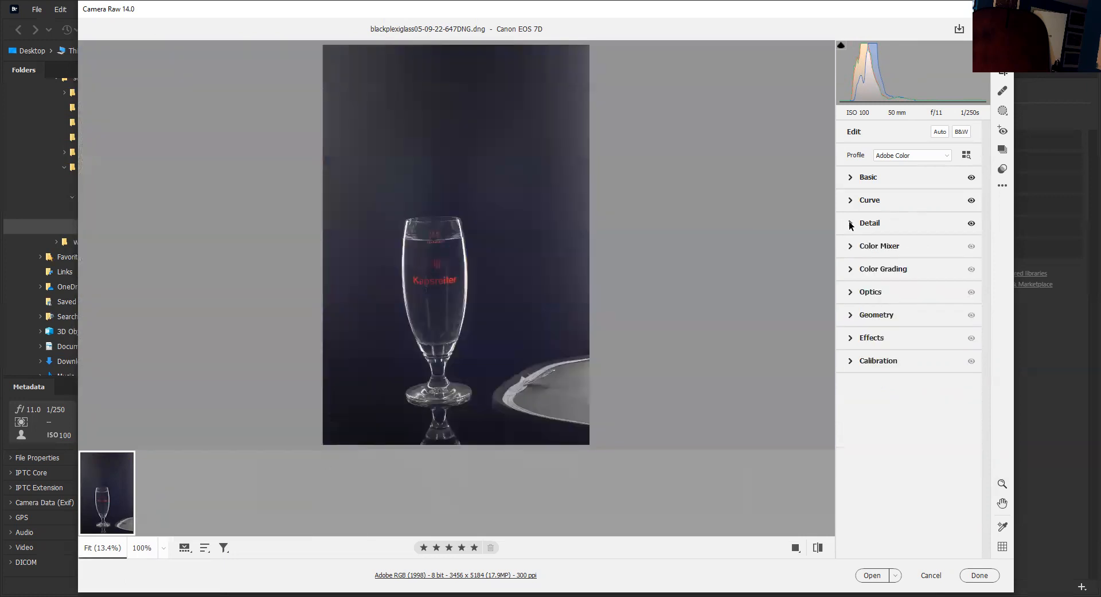
Step: Remove chromatic aberration and enable lens profile corrections for the glass image
{"action": "left_click", "coordinate": [851, 294]}
{"action": "left_click", "coordinate": [853, 327]}
{"action": "left_click", "coordinate": [853, 343]}
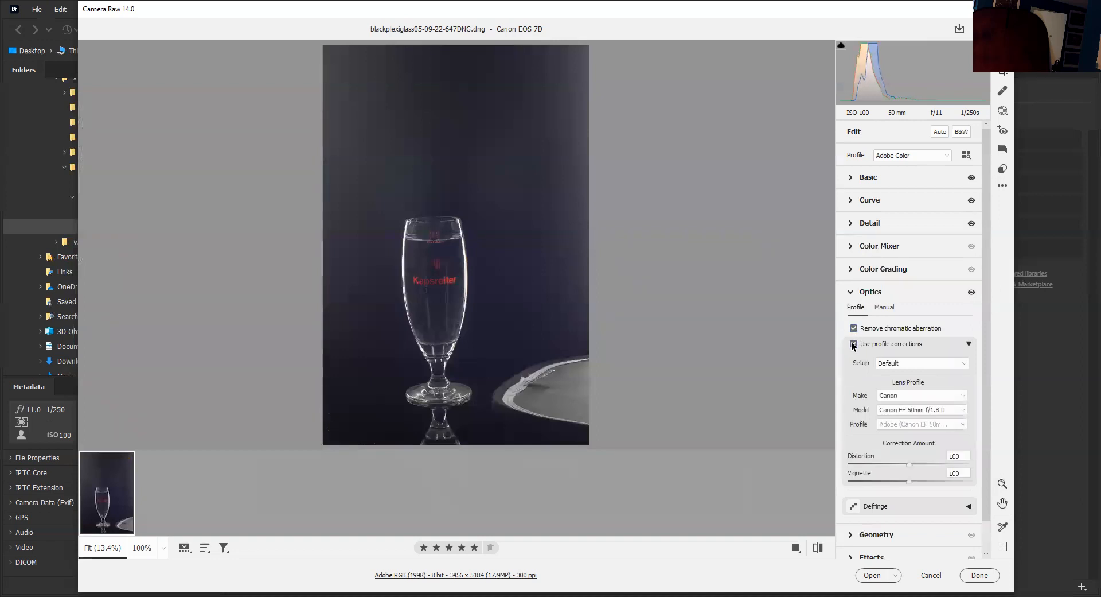
{"action": "left_click", "coordinate": [851, 289]}
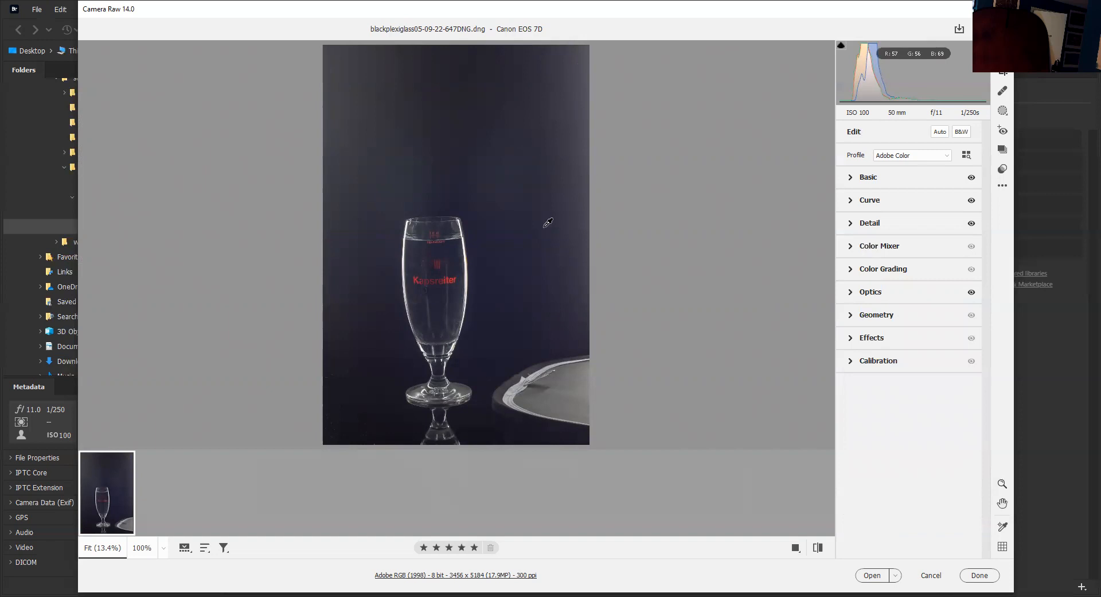
Step: Apply the Auto Upright perspective correction to the glass image and review its Optics settings
{"action": "left_click", "coordinate": [851, 315]}
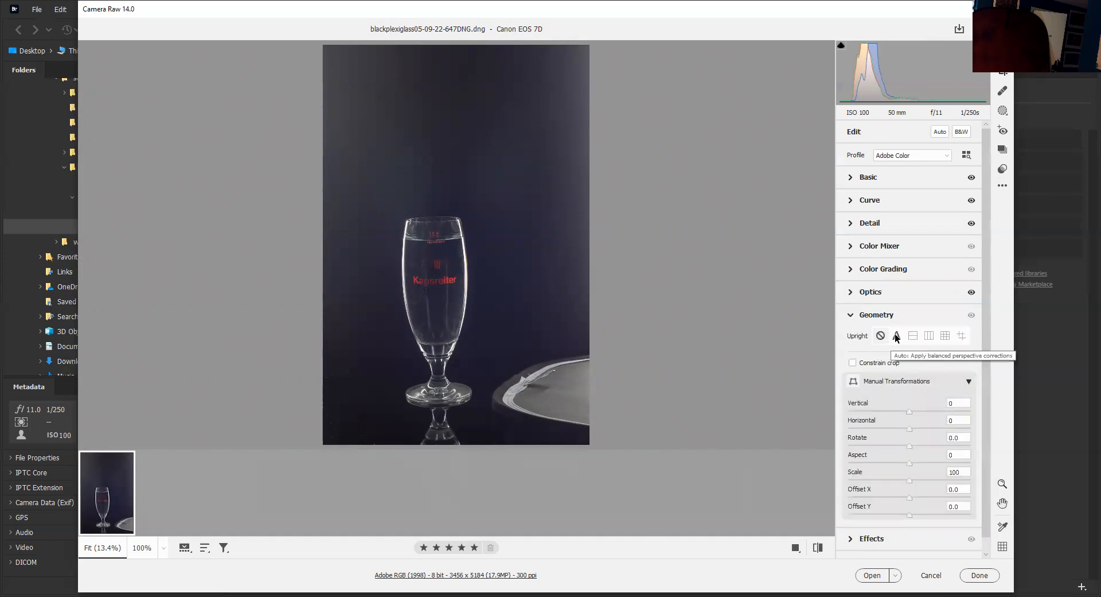
{"action": "left_click", "coordinate": [851, 291]}
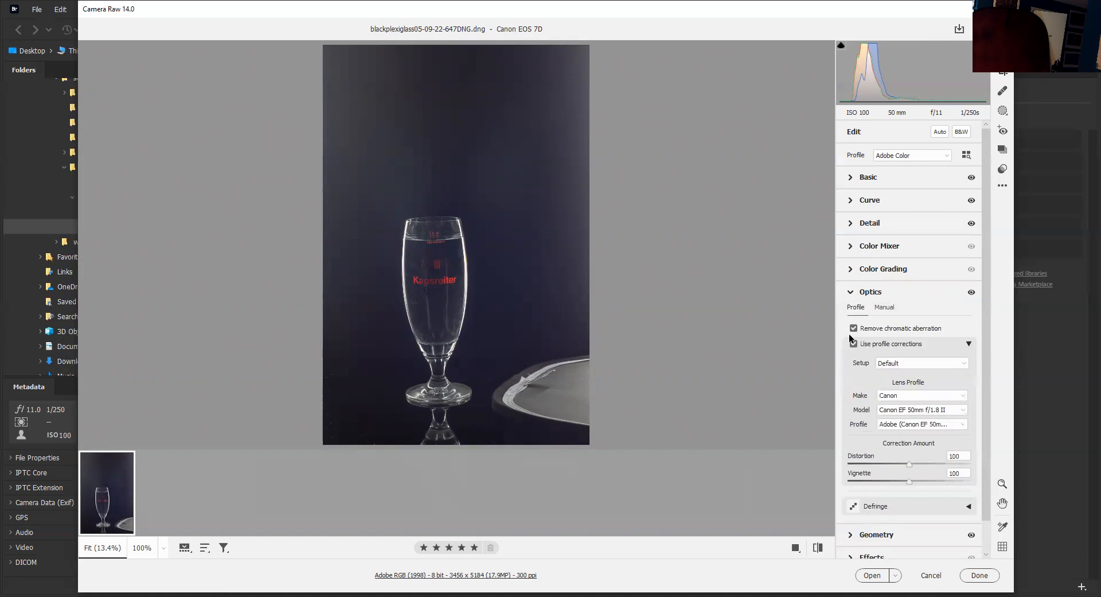
{"action": "left_click", "coordinate": [852, 296]}
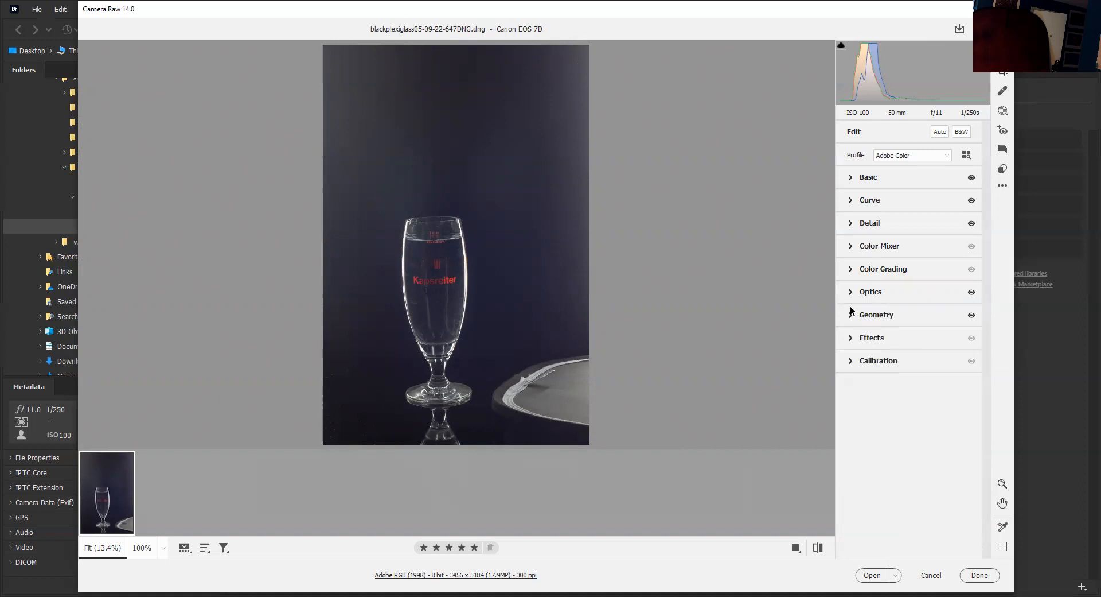
Step: Set the glass image's Vignetting to -28 and finish its Camera Raw edits
{"action": "left_click", "coordinate": [855, 338]}
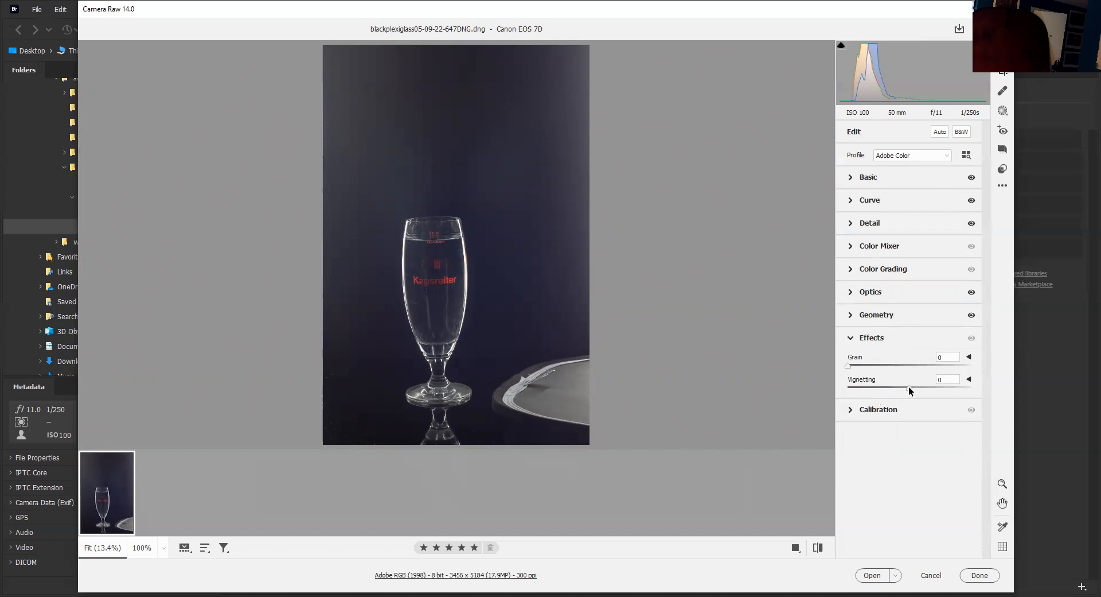
{"action": "left_click_drag", "start_coordinate": [909, 387], "coordinate": [896, 387]}
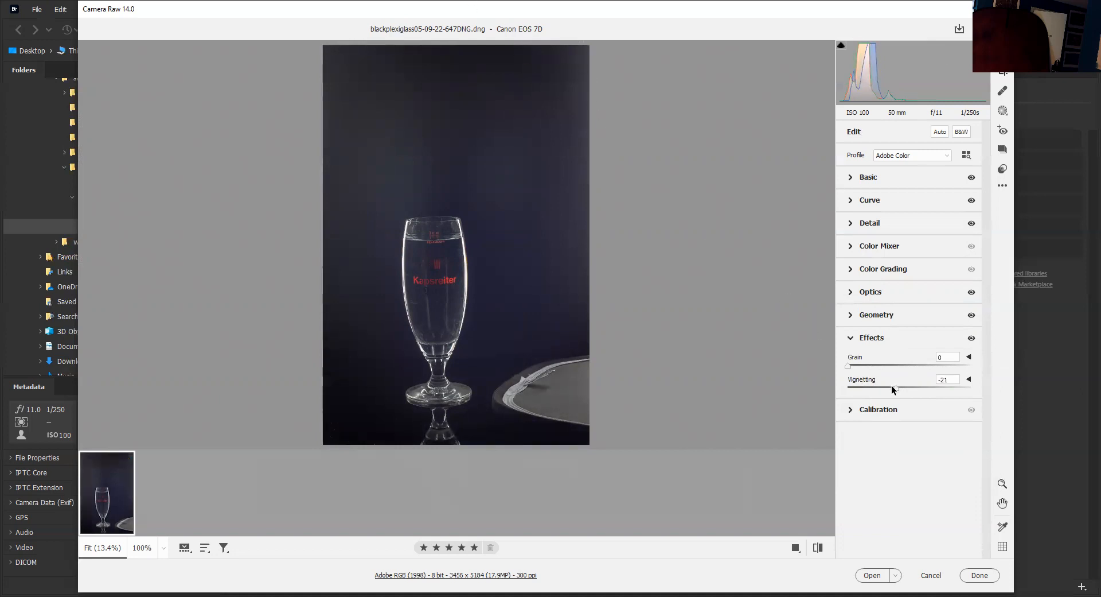
{"action": "left_click_drag", "start_coordinate": [895, 388], "coordinate": [890, 387]}
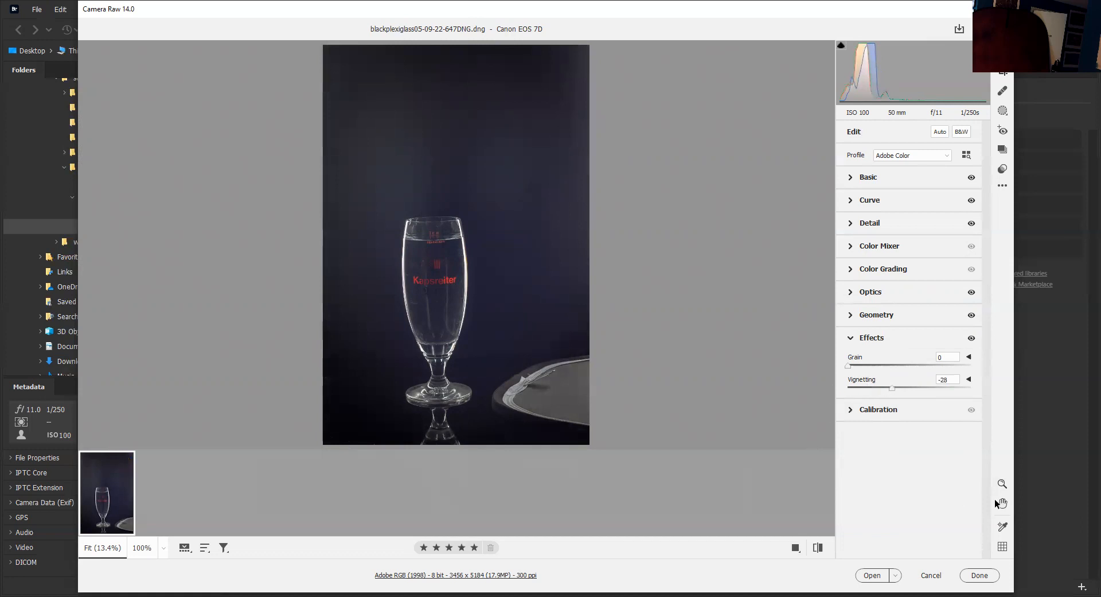
{"action": "left_click", "coordinate": [978, 575]}
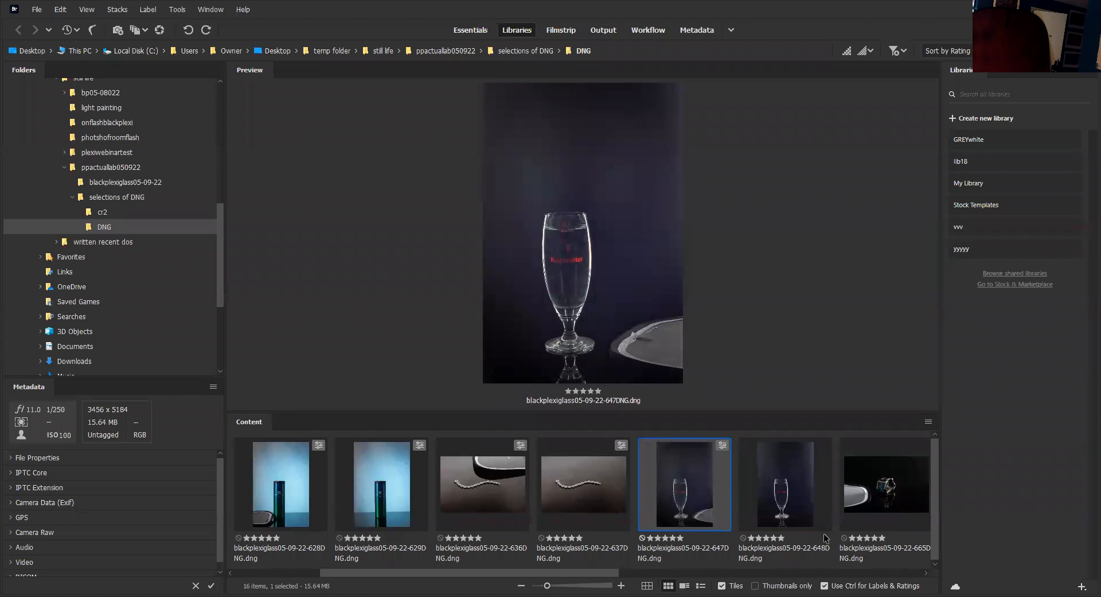
Step: Open blackplexiglass05-09-22-647DNG.dng and blackplexiglass05-09-22-648DNG.dng together in Camera Raw
{"action": "left_click", "coordinate": [801, 491], "text": "ctrl"}
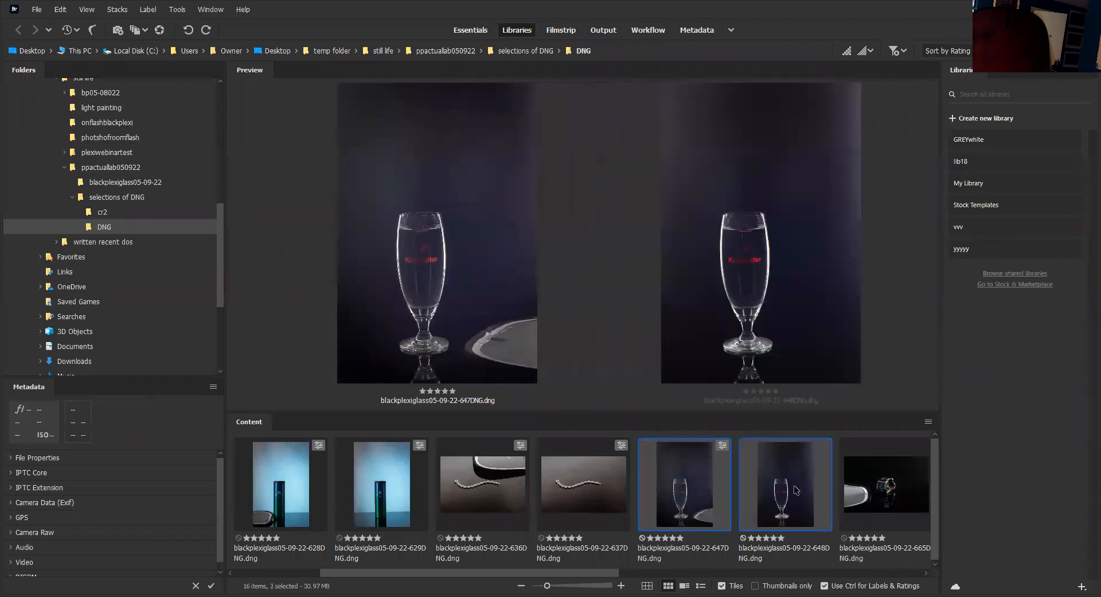
{"action": "right_click", "coordinate": [670, 475]}
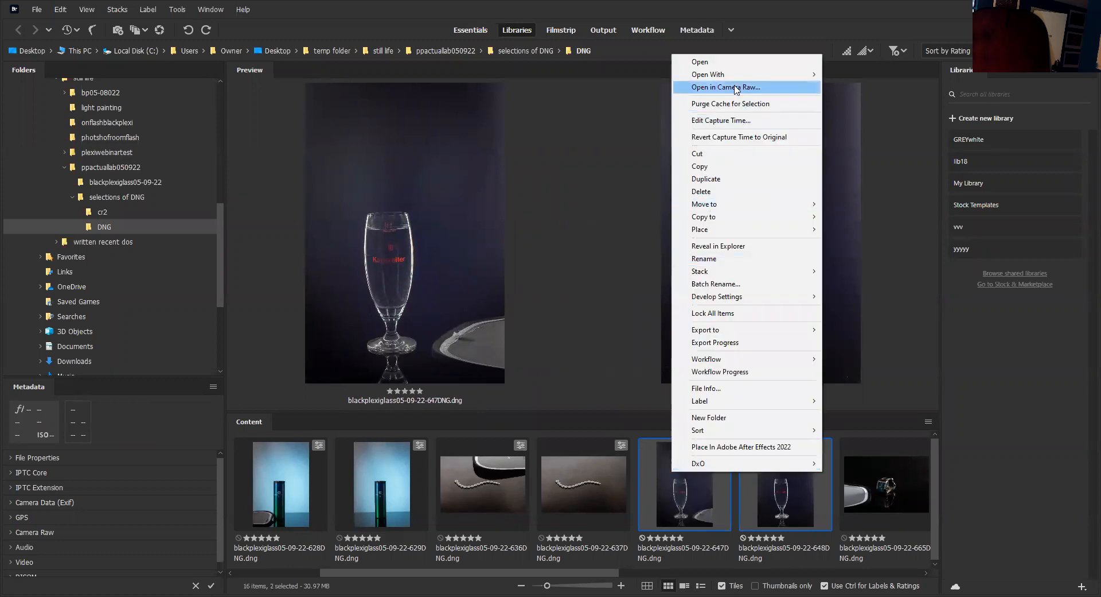
{"action": "left_click", "coordinate": [736, 88]}
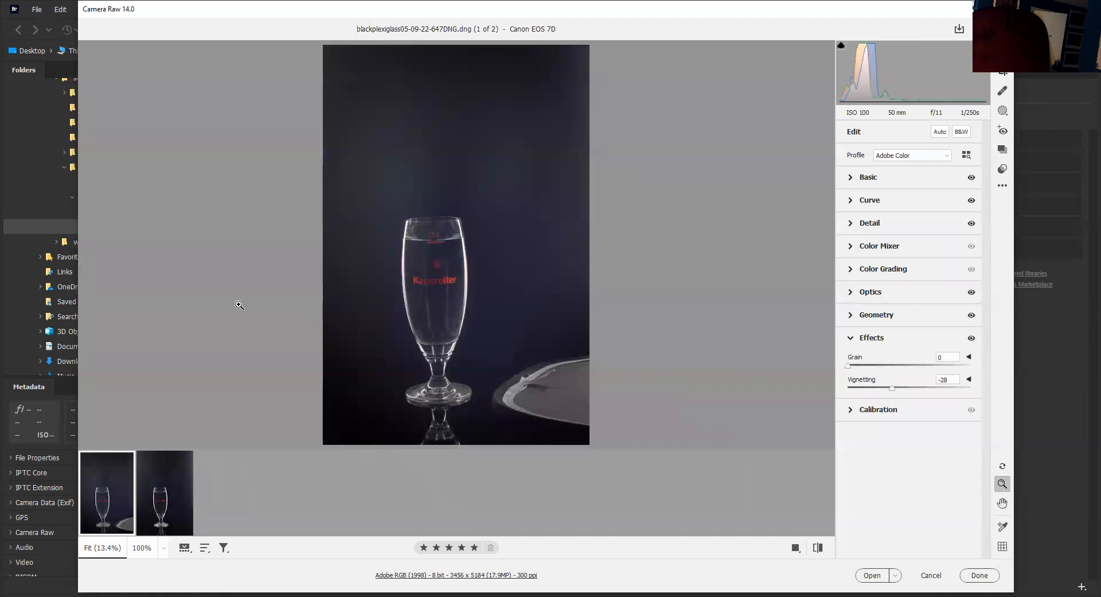
Step: Sync the edit settings of glass image 647 to image 648 and finish the Camera Raw edits
{"action": "key", "text": "ctrl+a"}
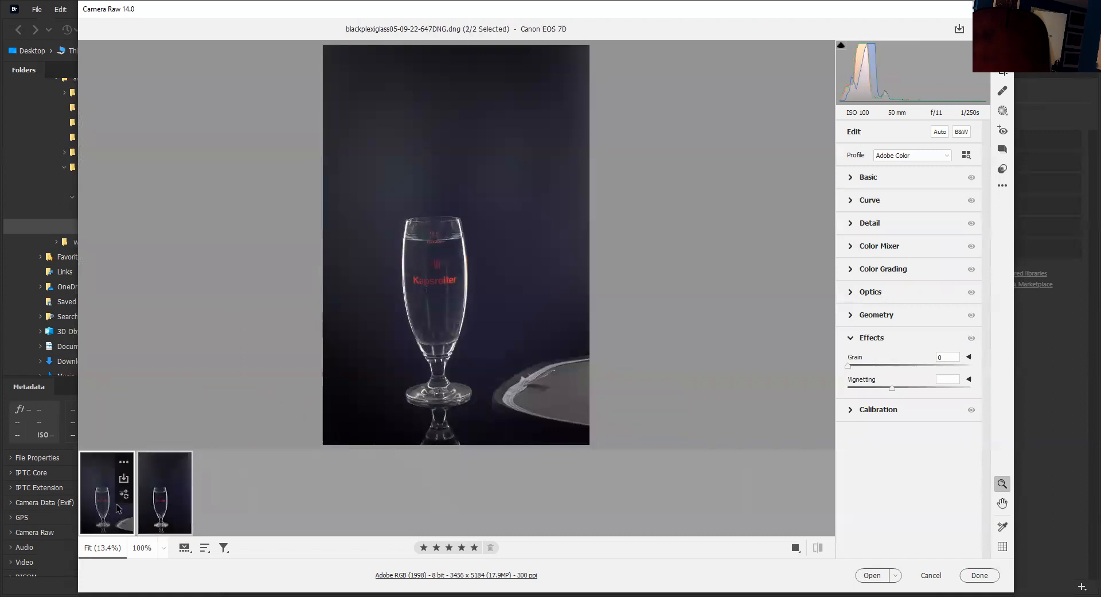
{"action": "right_click", "coordinate": [108, 504]}
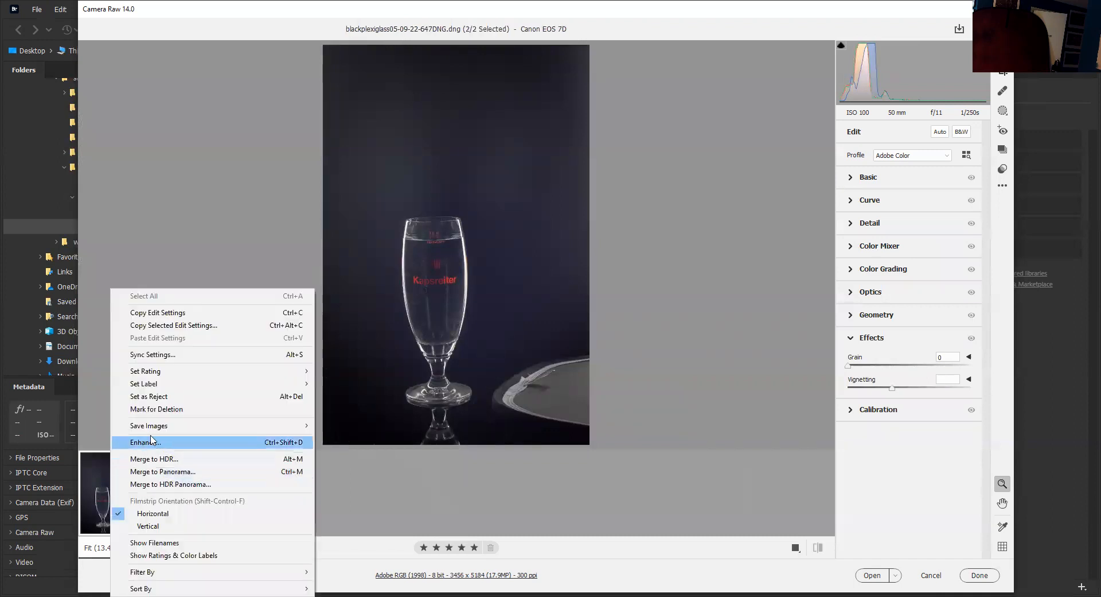
{"action": "left_click", "coordinate": [181, 357]}
{"action": "left_click", "coordinate": [641, 159]}
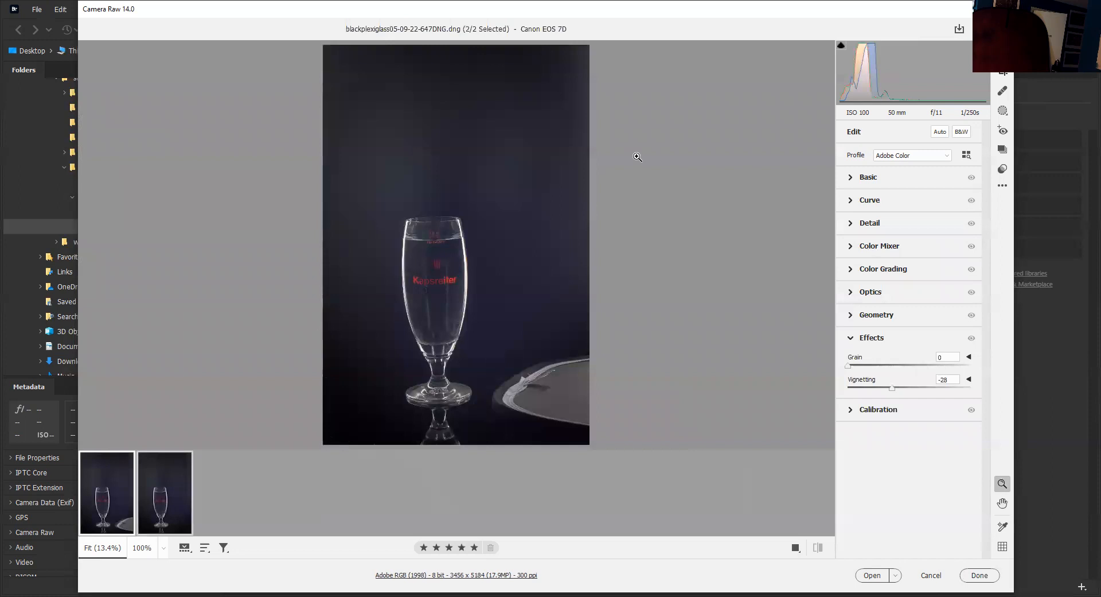
{"action": "left_click", "coordinate": [983, 578]}
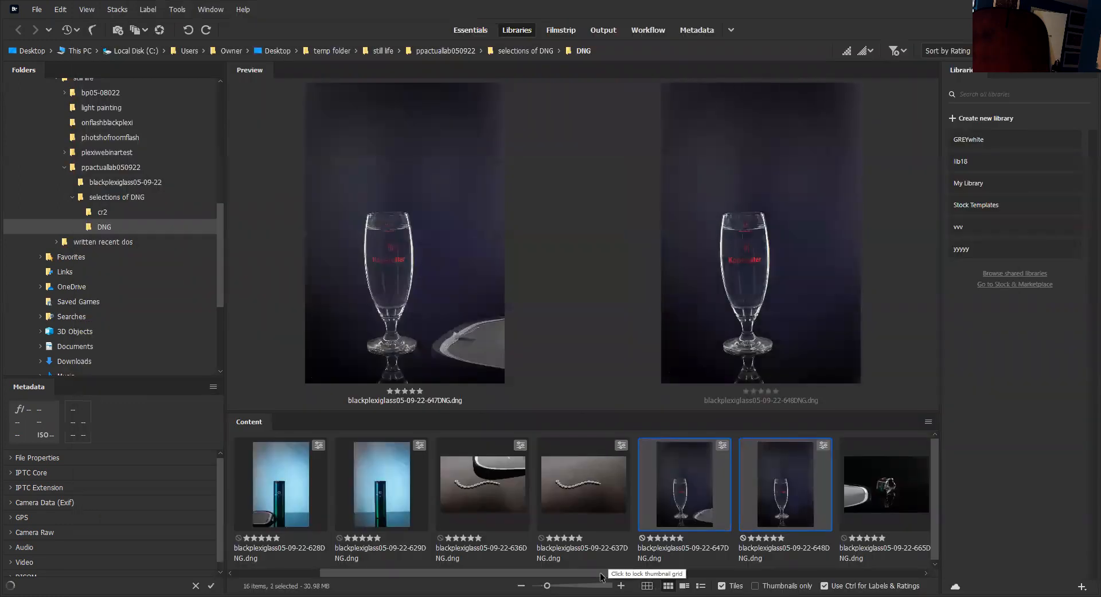
Step: Open only the watch image with the reflector, blackplexiglass05-09-22-665DNG.dng, in Camera Raw
{"action": "scroll", "coordinate": [600, 576], "scroll_direction": "down", "scroll_amount": 5}
{"action": "left_click", "coordinate": [331, 485]}
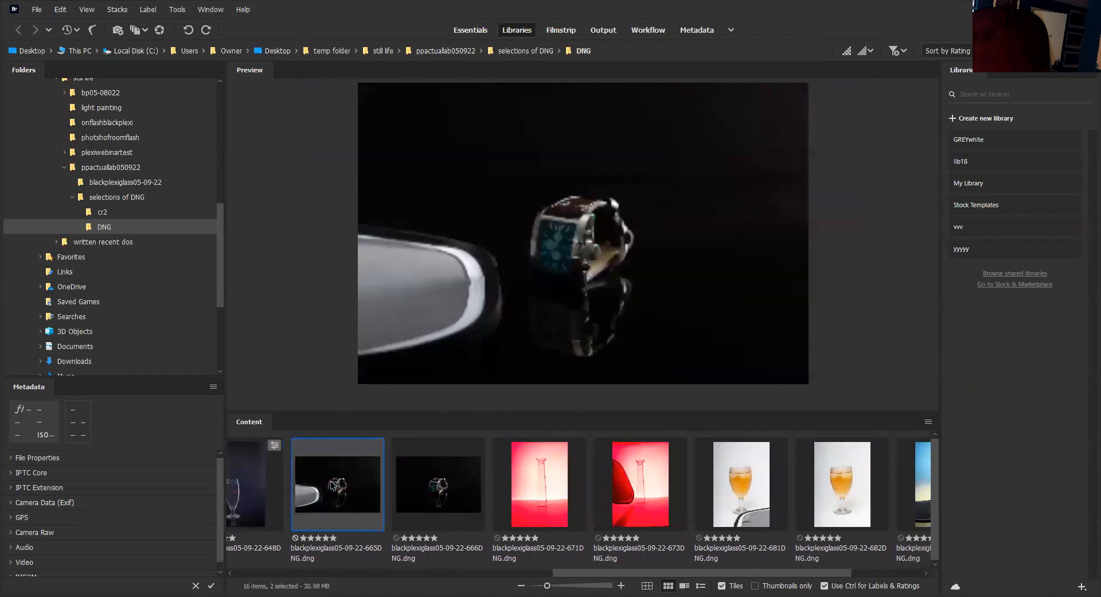
{"action": "key", "text": "shift+Right"}
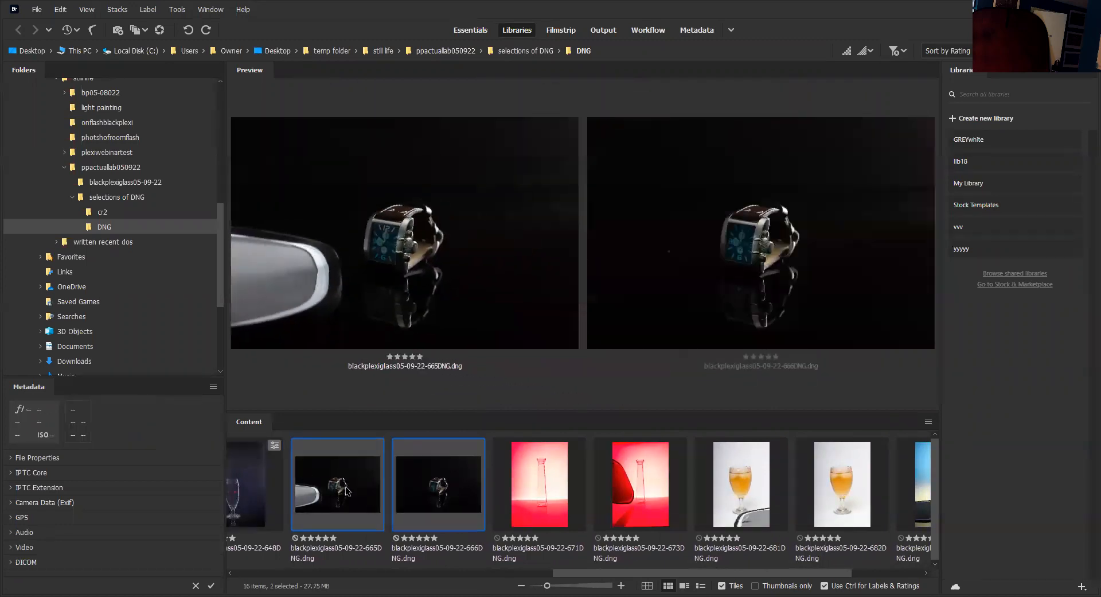
{"action": "left_click", "coordinate": [346, 490]}
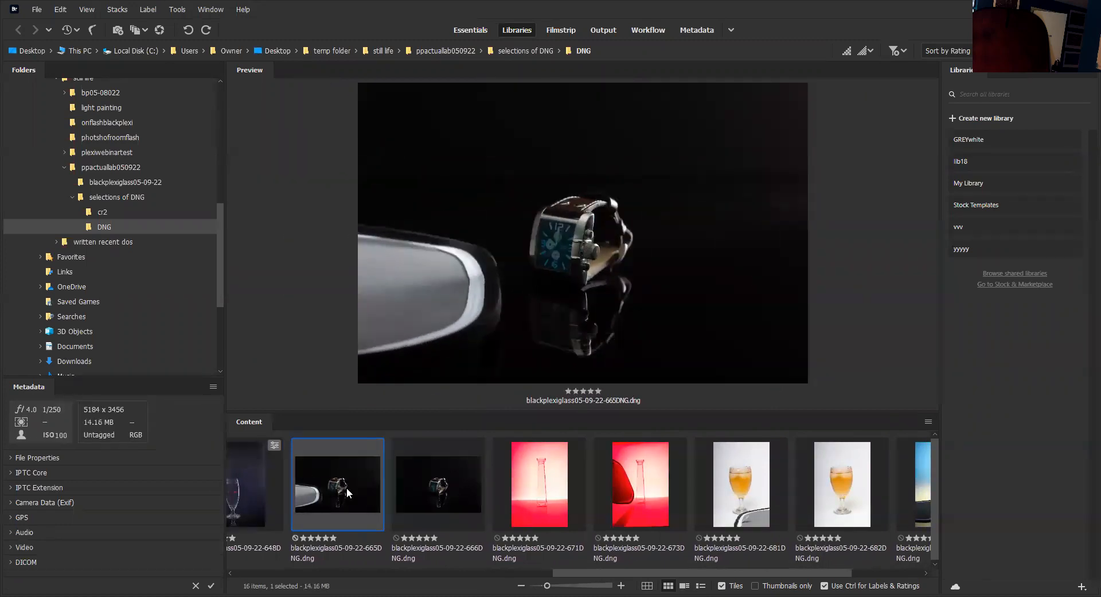
{"action": "right_click", "coordinate": [347, 487]}
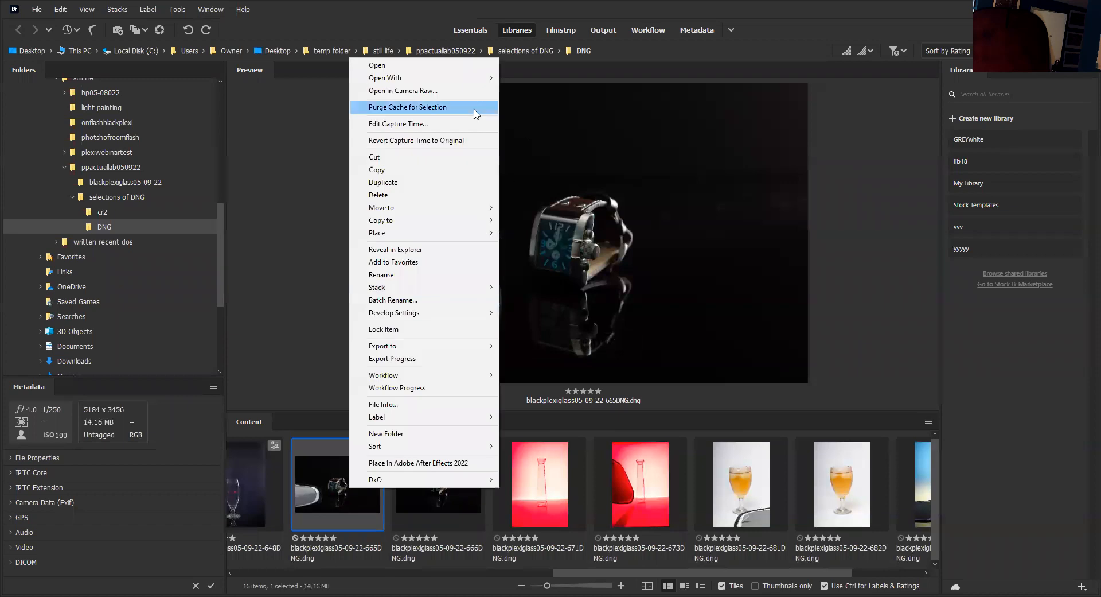
{"action": "left_click", "coordinate": [419, 90]}
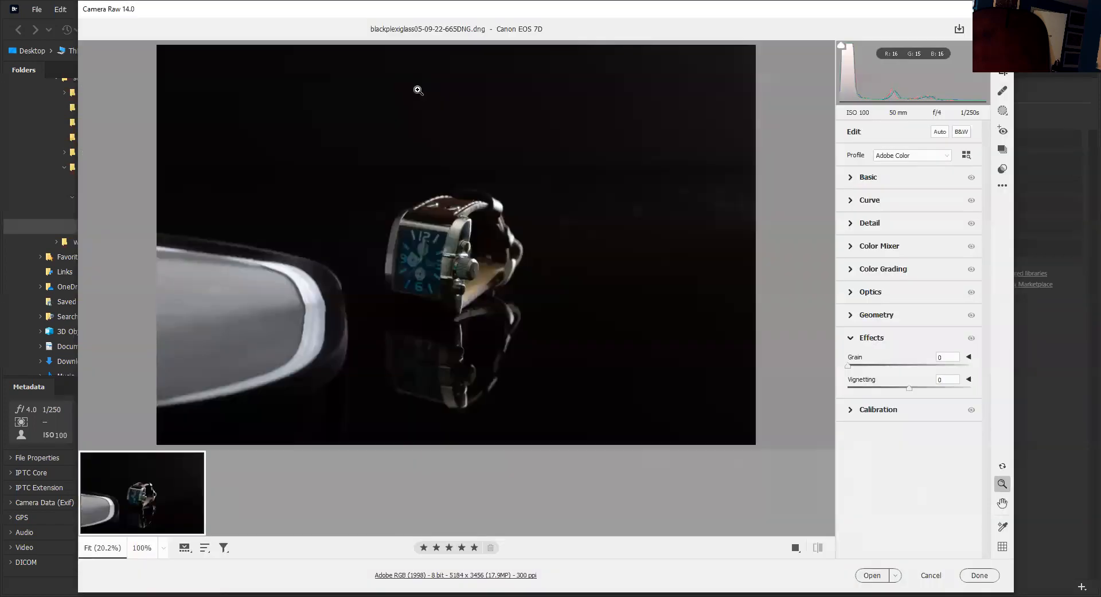
Step: Sample a custom white balance for the watch image from the grey reflector beside the watch
{"action": "left_click", "coordinate": [849, 179]}
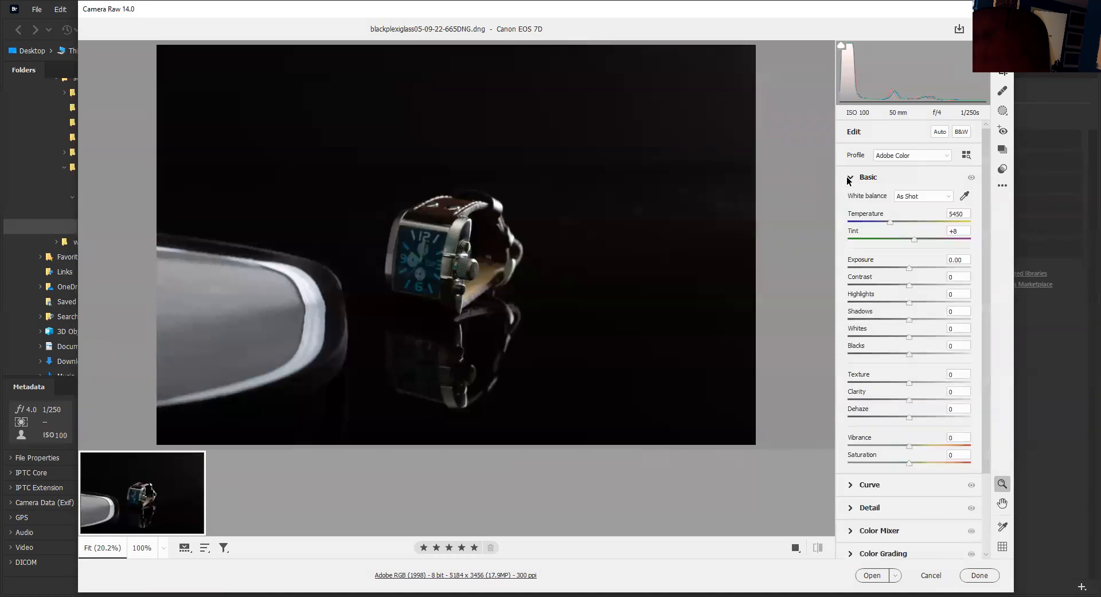
{"action": "left_click", "coordinate": [965, 196]}
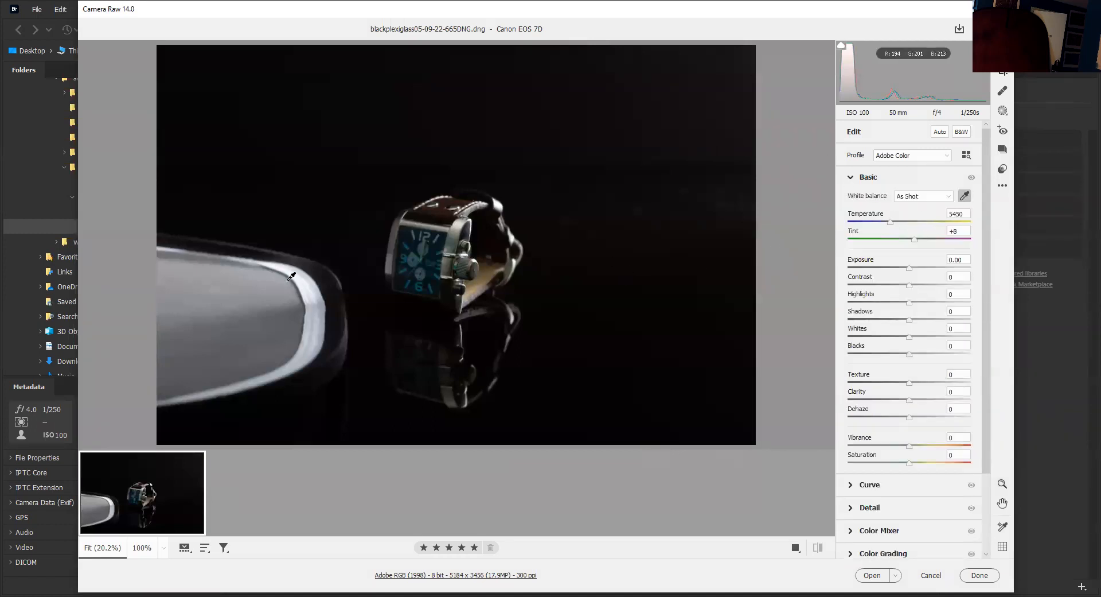
{"action": "left_click", "coordinate": [256, 281]}
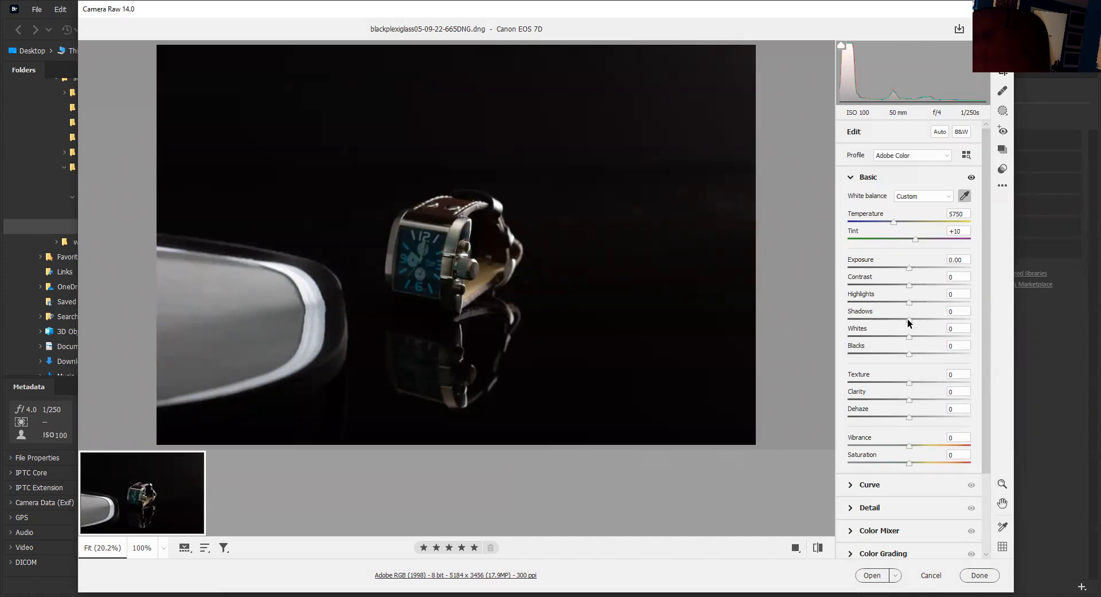
Step: Set the watch image's Highlights to -30 and Shadows to +30
{"action": "left_click_drag", "start_coordinate": [909, 304], "coordinate": [892, 304]}
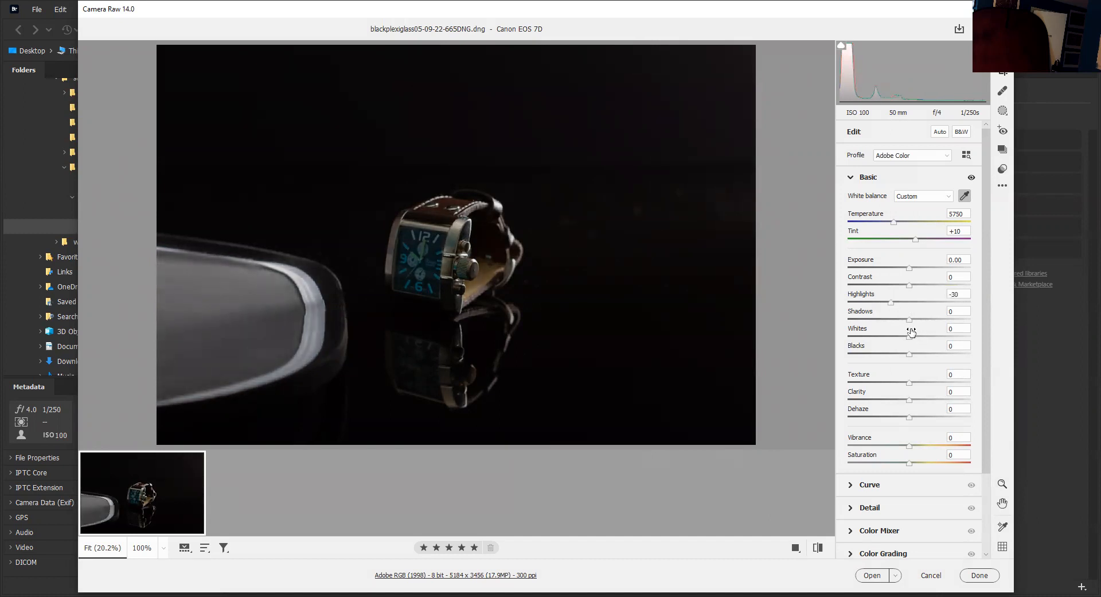
{"action": "left_click_drag", "start_coordinate": [909, 319], "coordinate": [913, 317]}
{"action": "left_click_drag", "start_coordinate": [924, 314], "coordinate": [923, 312]}
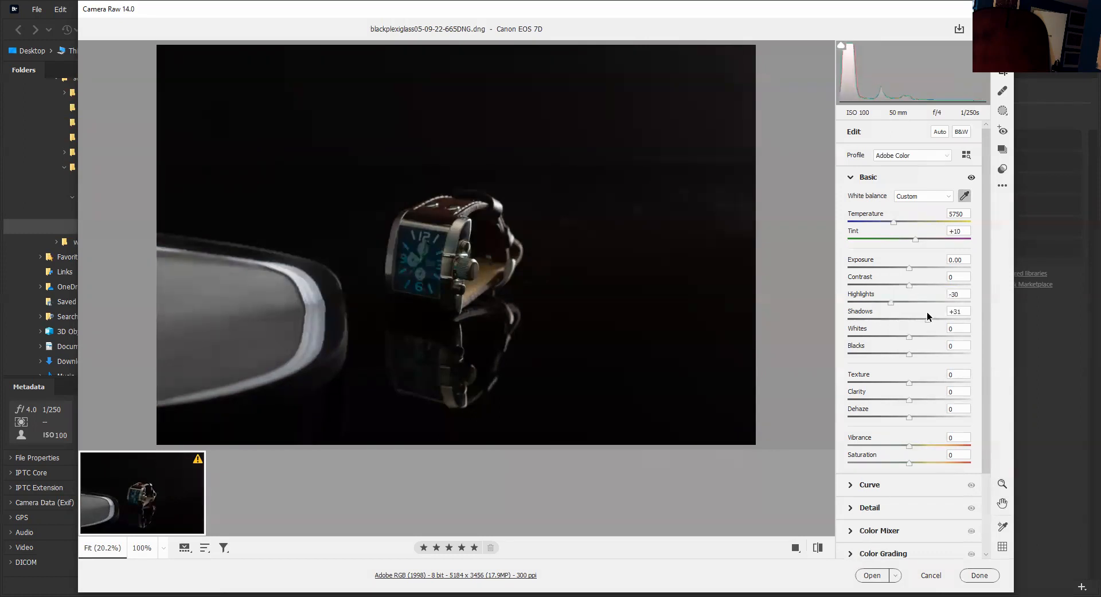
{"action": "left_click", "coordinate": [966, 309]}
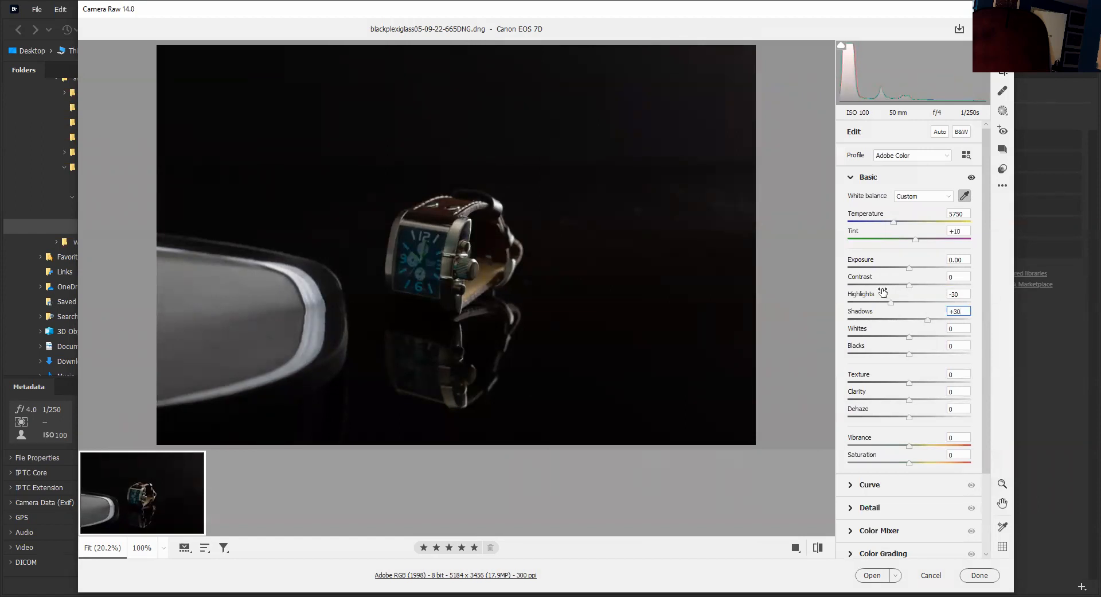
Step: Raise the watch image's Dehaze, Clarity and Texture slightly
{"action": "left_click", "coordinate": [913, 419]}
{"action": "left_click_drag", "start_coordinate": [907, 397], "coordinate": [912, 399]}
{"action": "left_click_drag", "start_coordinate": [909, 380], "coordinate": [911, 377]}
{"action": "left_click", "coordinate": [852, 178]}
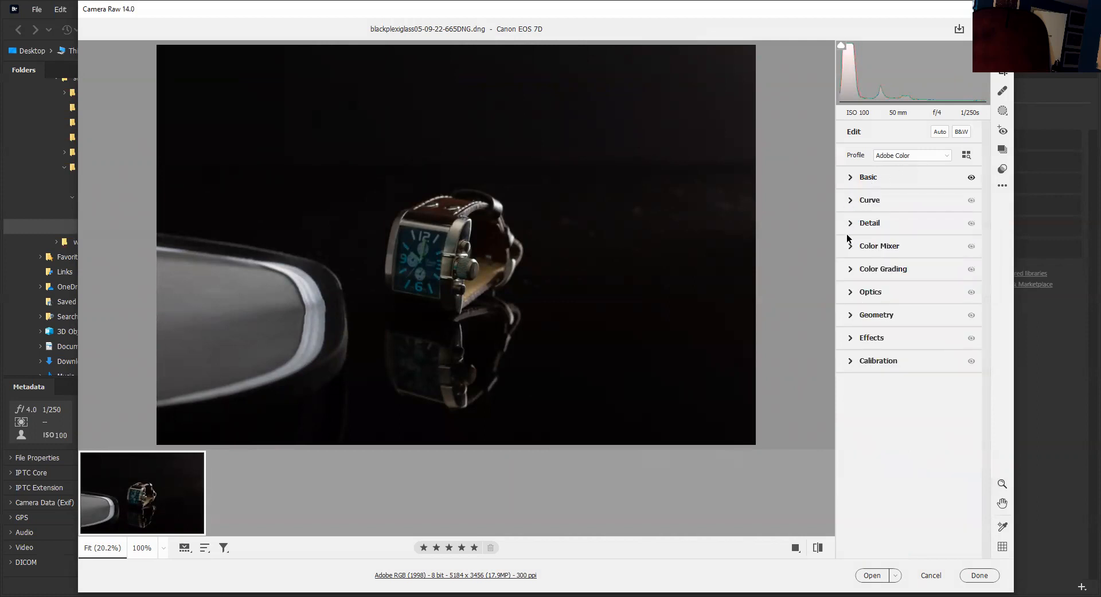
Step: Adjust the watch image's parametric tone curve, lifting Shadows to +29 and lowering Lights to -11
{"action": "left_click", "coordinate": [851, 200]}
{"action": "left_click_drag", "start_coordinate": [863, 333], "coordinate": [860, 319]}
{"action": "left_click_drag", "start_coordinate": [934, 273], "coordinate": [933, 287]}
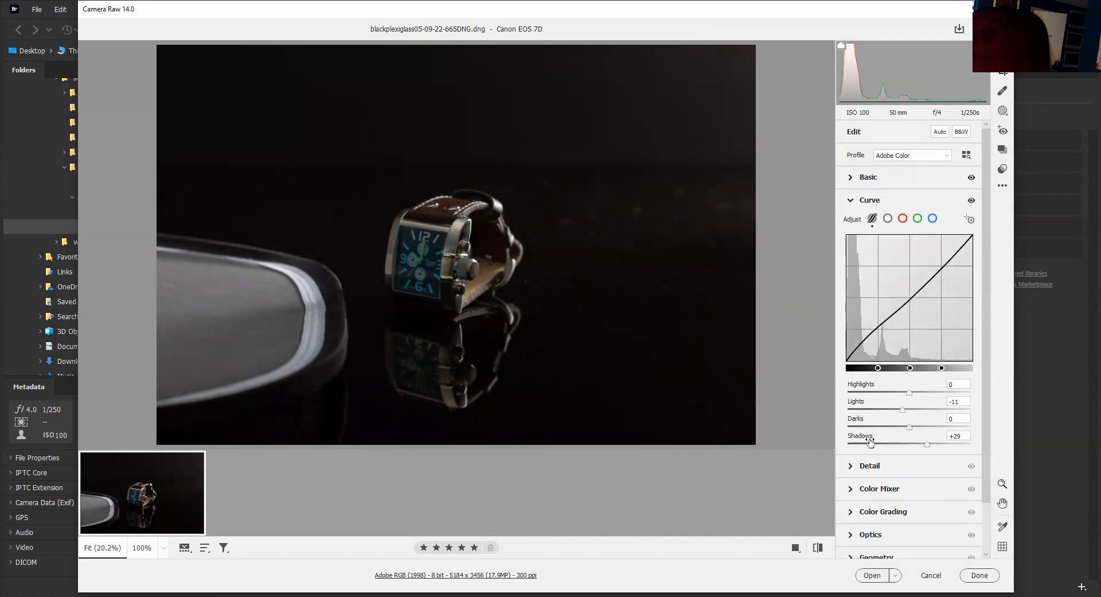
{"action": "left_click", "coordinate": [847, 201]}
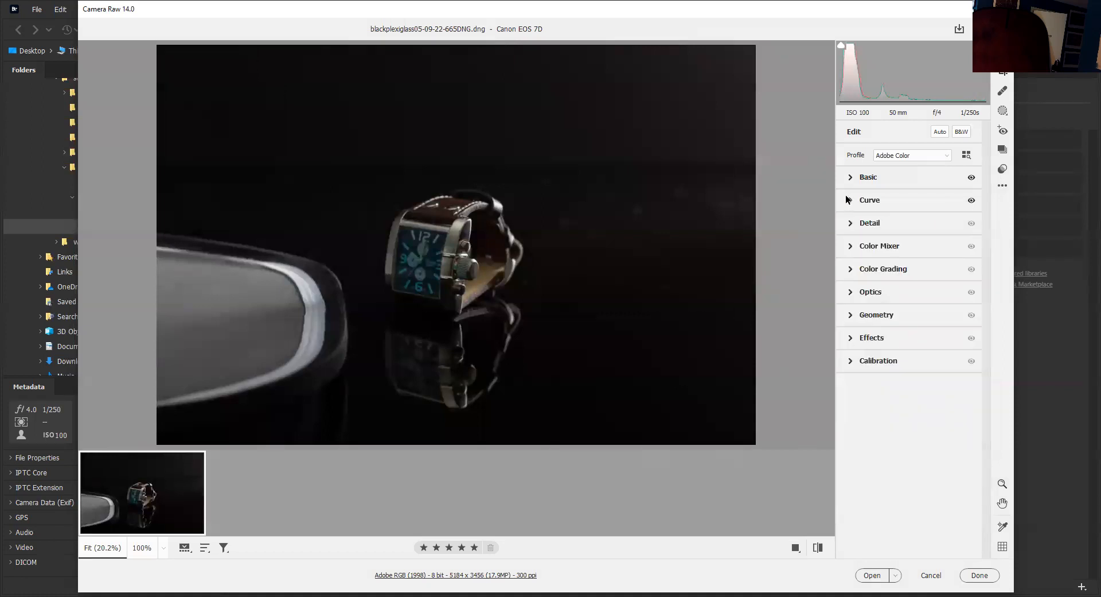
Step: Set the watch image's Sharpening to 142 and Noise Reduction to 50
{"action": "left_click", "coordinate": [851, 223]}
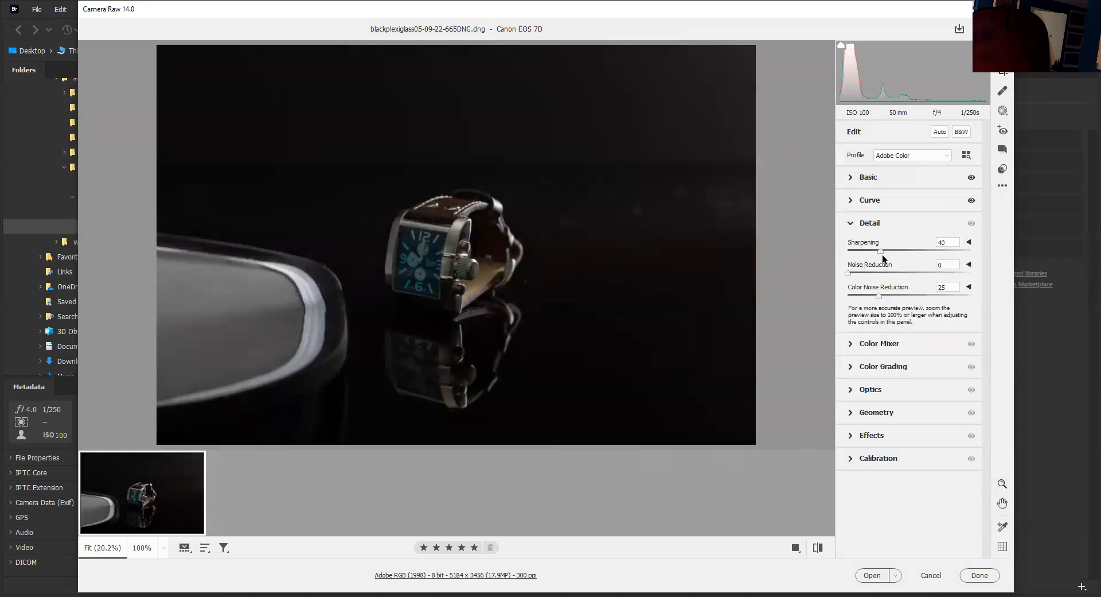
{"action": "left_click_drag", "start_coordinate": [882, 252], "coordinate": [968, 244]}
{"action": "left_click_drag", "start_coordinate": [849, 273], "coordinate": [862, 273]}
{"action": "left_click", "coordinate": [912, 273]}
{"action": "left_click", "coordinate": [949, 264]}
{"action": "key", "text": "BackSpace"}
{"action": "type", "text": "0"}
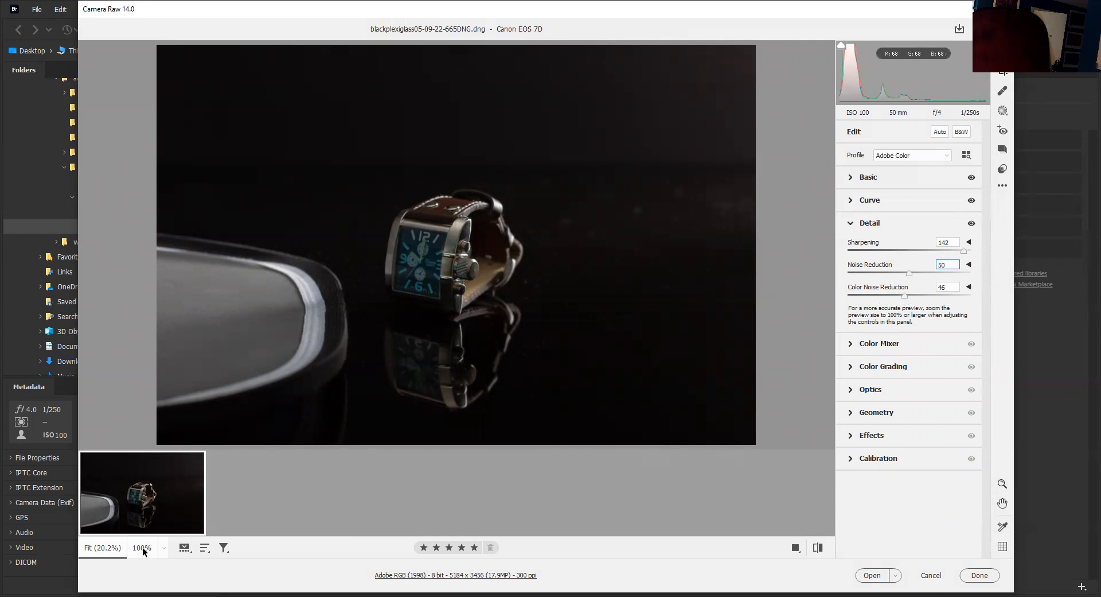
Step: Set the watch image's Color Noise Reduction to 48, judging the effect at 100% magnification
{"action": "left_click", "coordinate": [165, 548]}
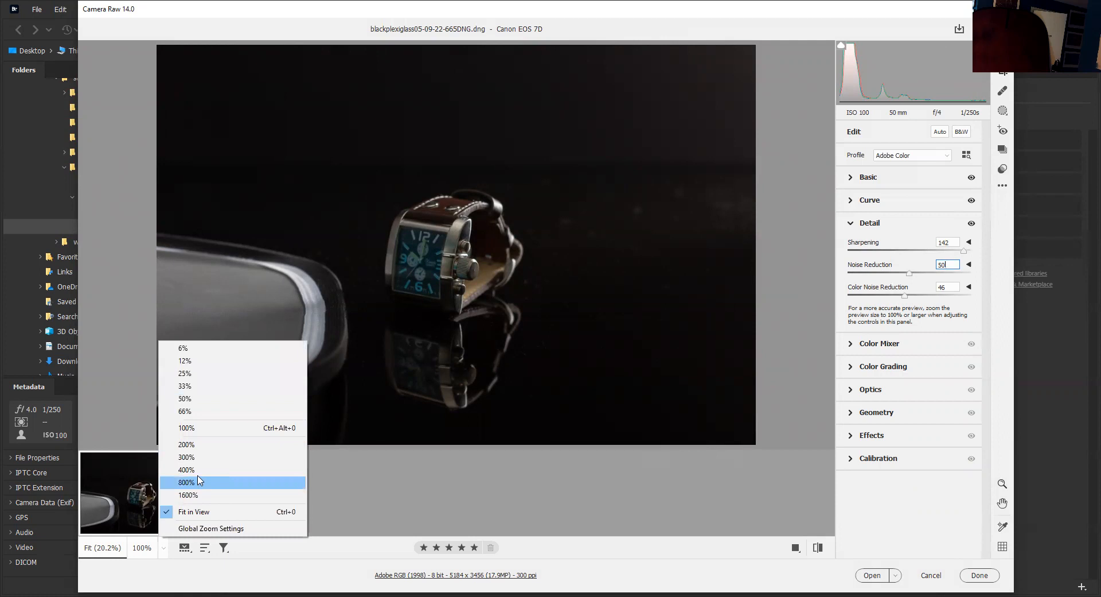
{"action": "left_click", "coordinate": [203, 429]}
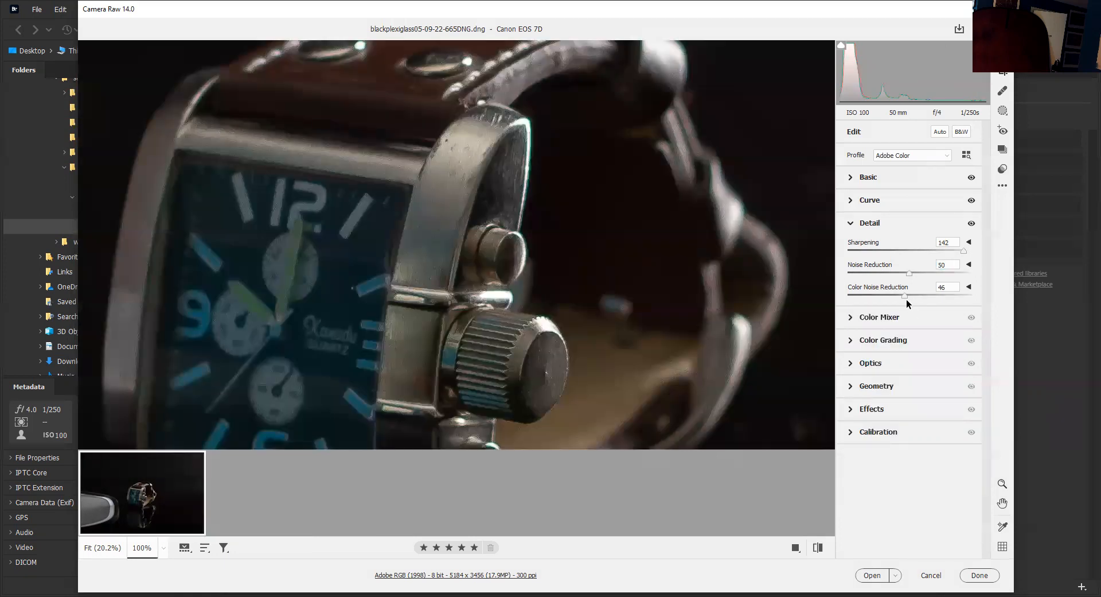
{"action": "mouse_move", "coordinate": [904, 294]}
{"action": "left_mouse_down"}
{"action": "mouse_move", "coordinate": [980, 296]}
{"action": "mouse_move", "coordinate": [912, 301]}
{"action": "left_mouse_up"}
{"action": "left_click", "coordinate": [162, 548]}
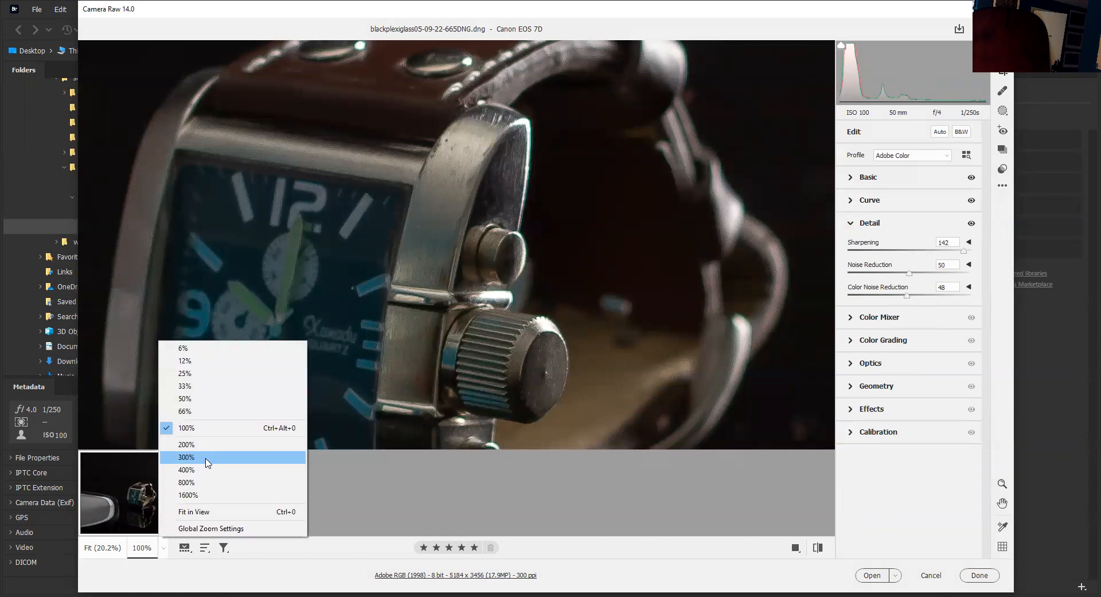
{"action": "left_click", "coordinate": [205, 512]}
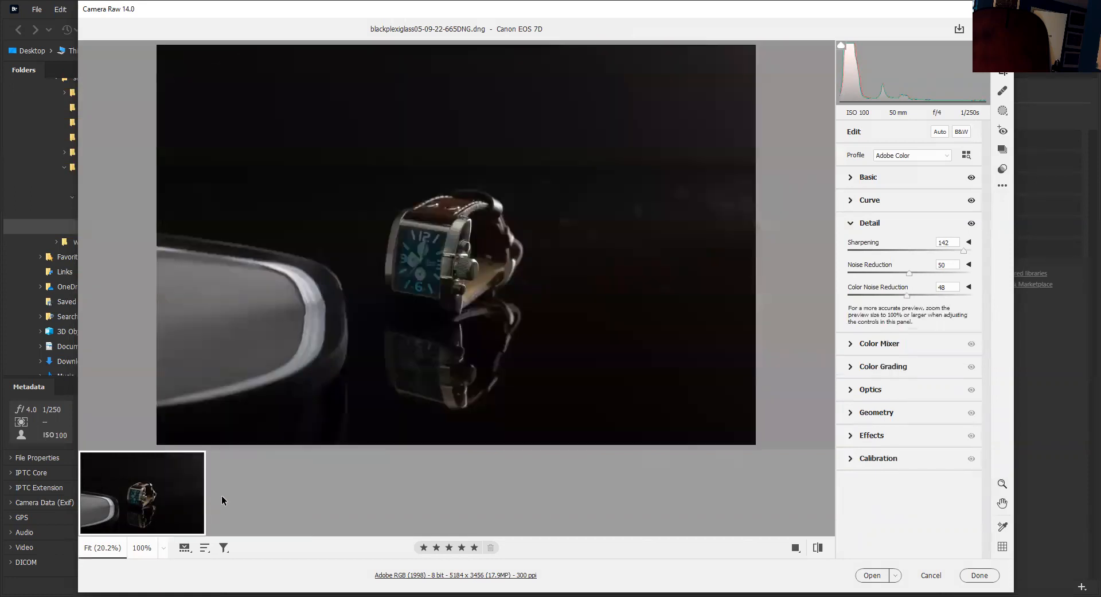
{"action": "left_click", "coordinate": [856, 227]}
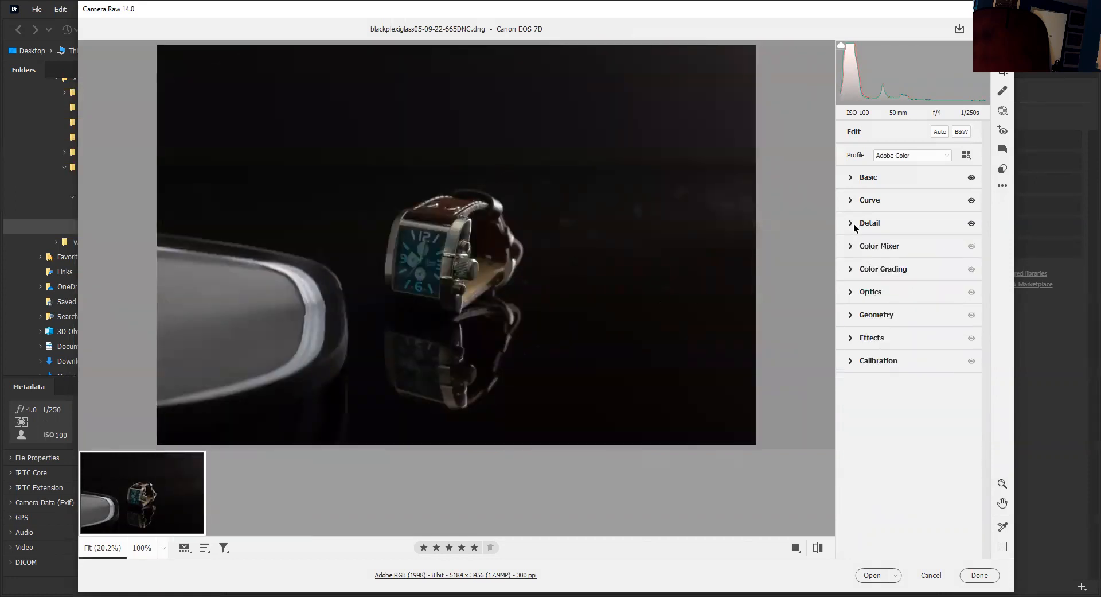
Step: Enable chromatic aberration removal and lens profile corrections for the watch image
{"action": "left_click", "coordinate": [850, 292]}
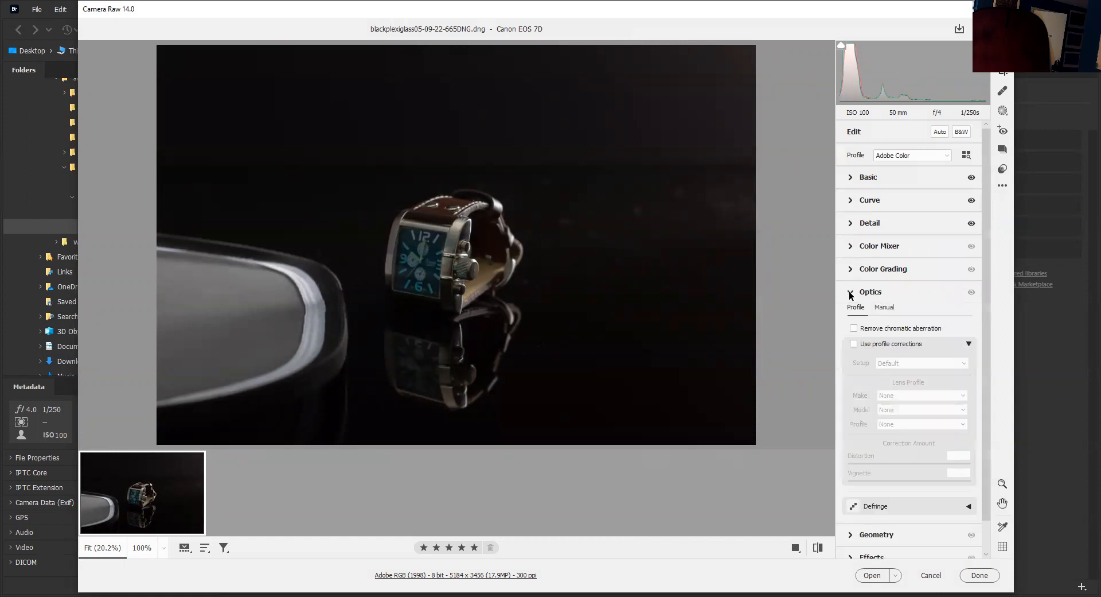
{"action": "left_click", "coordinate": [854, 327]}
{"action": "left_click", "coordinate": [853, 344]}
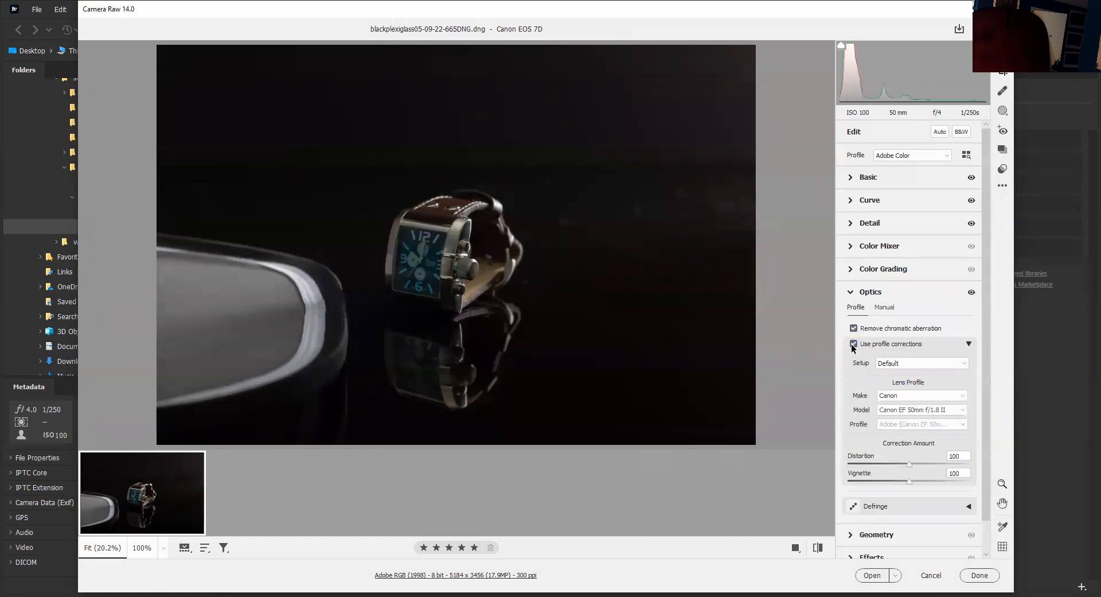
{"action": "left_click", "coordinate": [851, 293]}
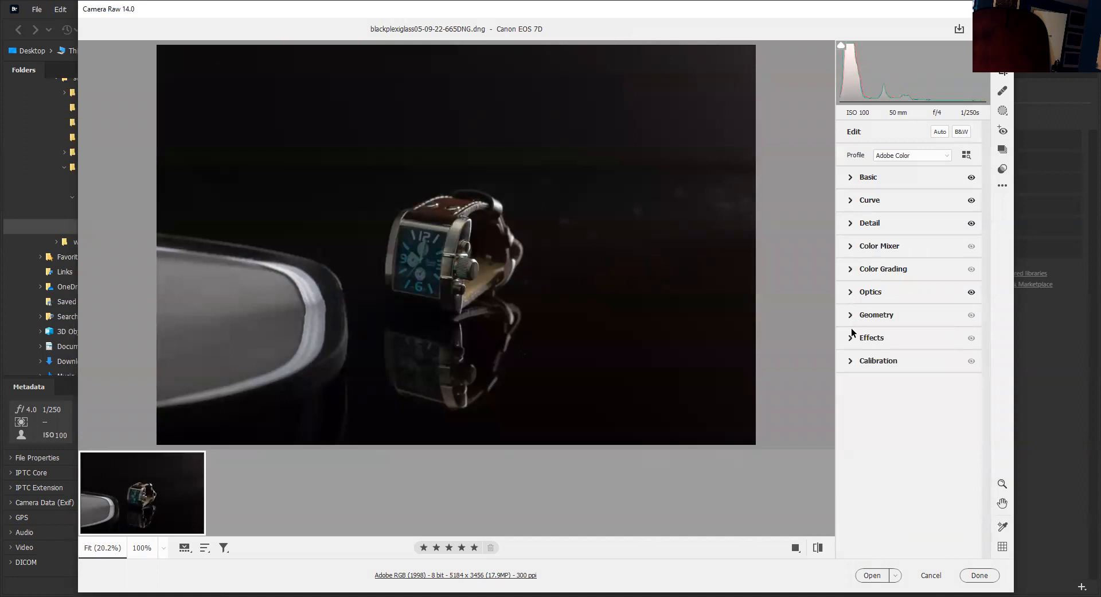
Step: Apply the Auto Upright perspective correction to the watch image
{"action": "left_click", "coordinate": [852, 315]}
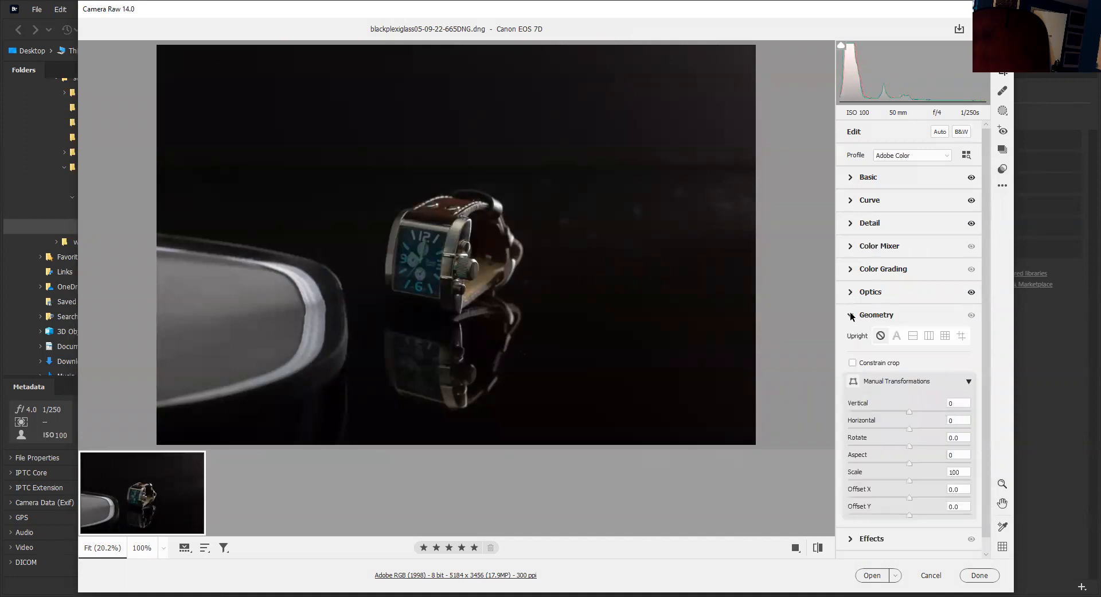
{"action": "left_click", "coordinate": [897, 335]}
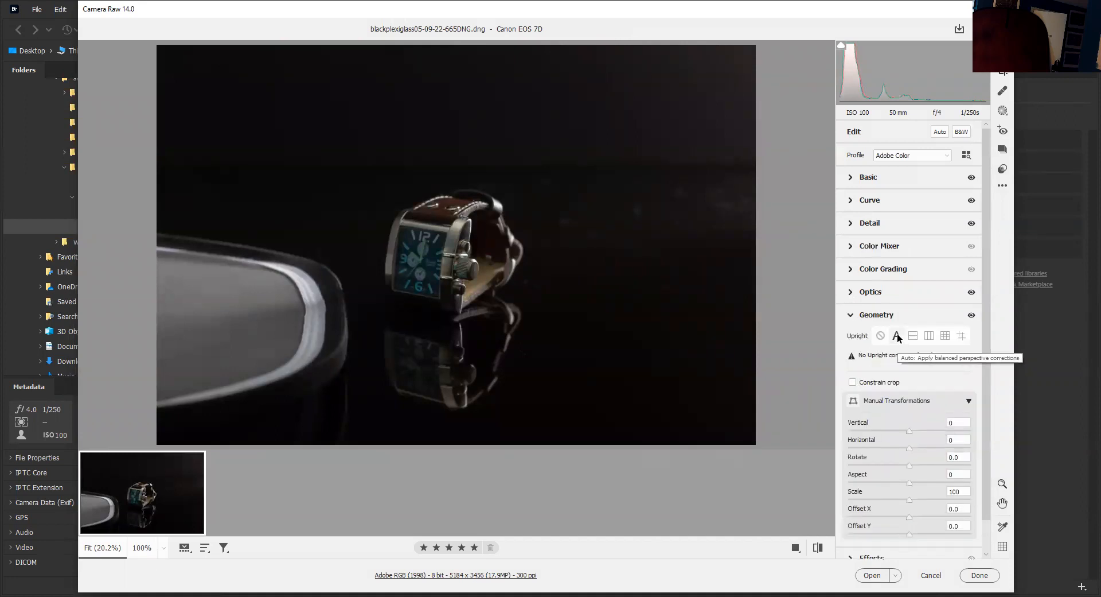
{"action": "left_click", "coordinate": [850, 317]}
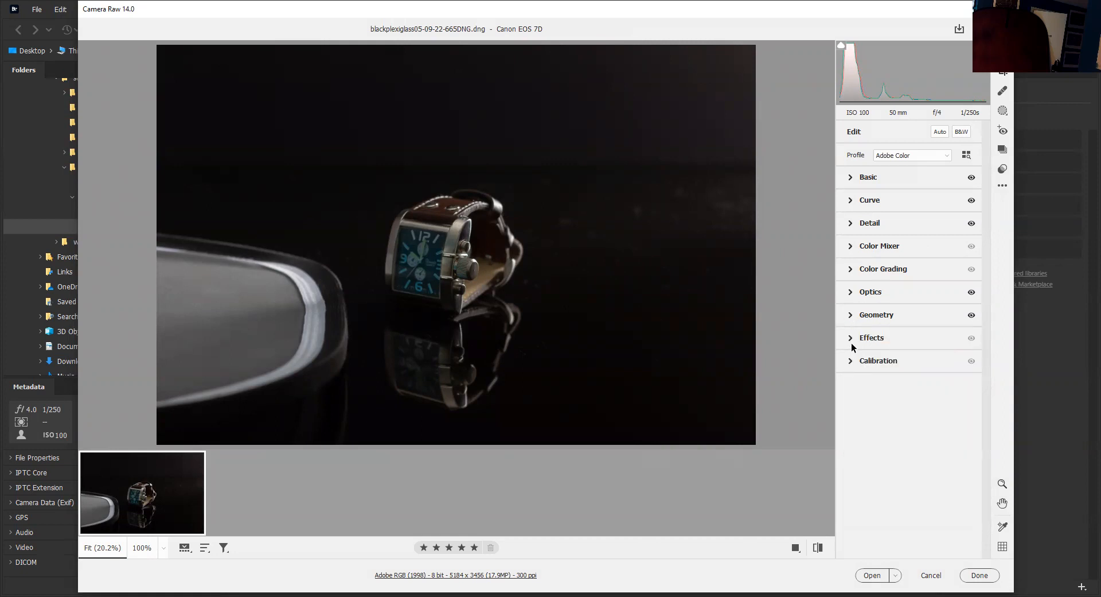
Step: Set the watch image's Vignetting to -4 and finish editing it in Camera Raw
{"action": "left_click", "coordinate": [852, 342]}
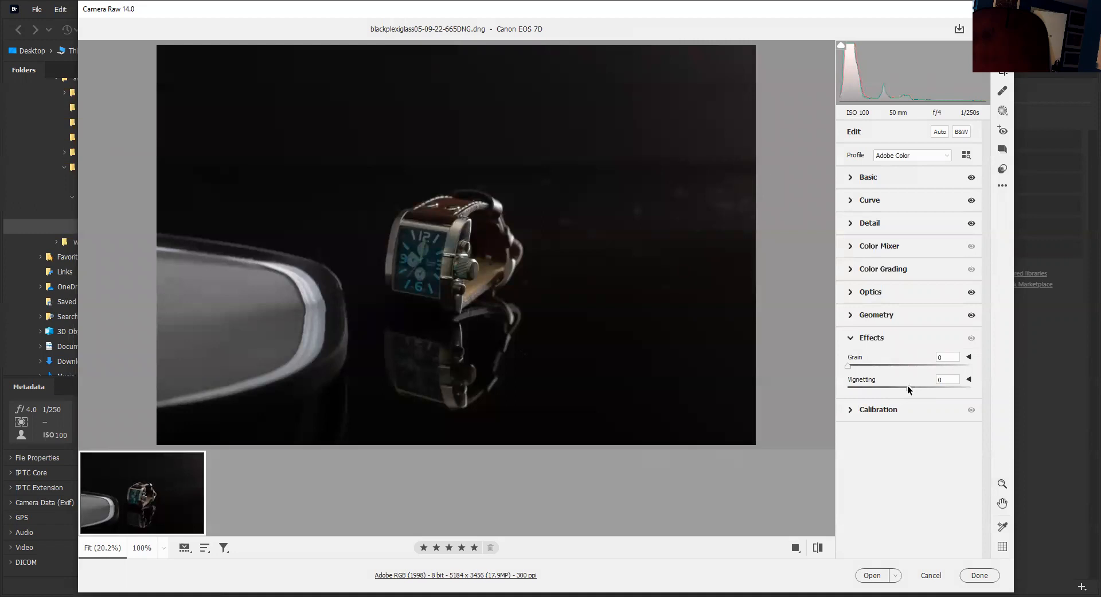
{"action": "mouse_move", "coordinate": [909, 386]}
{"action": "left_mouse_down"}
{"action": "mouse_move", "coordinate": [869, 386]}
{"action": "mouse_move", "coordinate": [906, 383]}
{"action": "left_mouse_up"}
{"action": "left_click", "coordinate": [975, 575]}
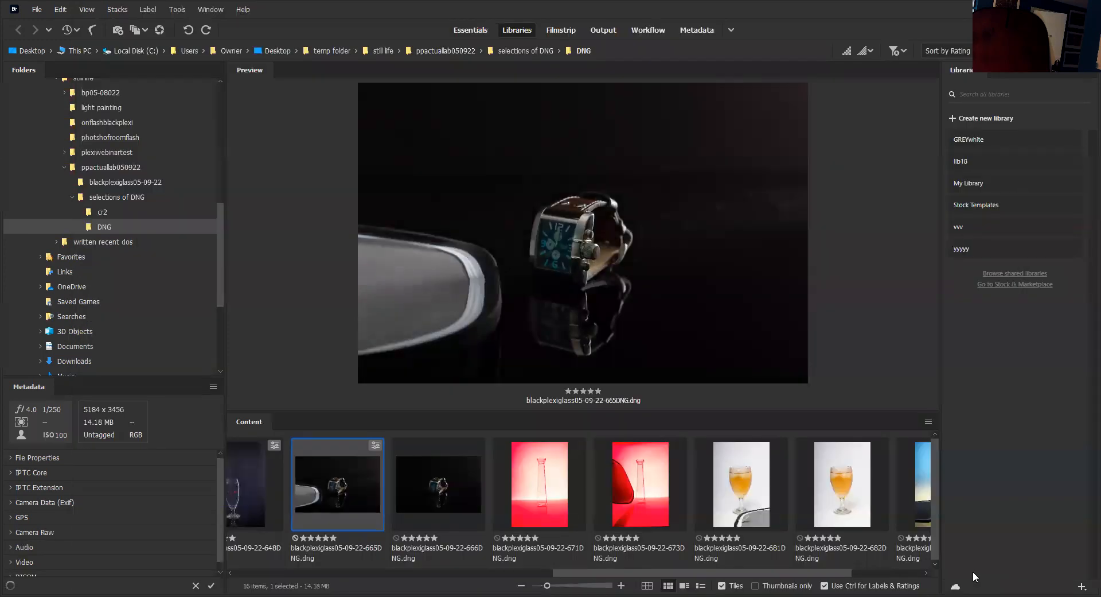
Step: Open watch images 665DNG and 666DNG together in Camera Raw and select both, keeping the edited 665DNG as the source
{"action": "left_click", "coordinate": [426, 481], "text": "ctrl"}
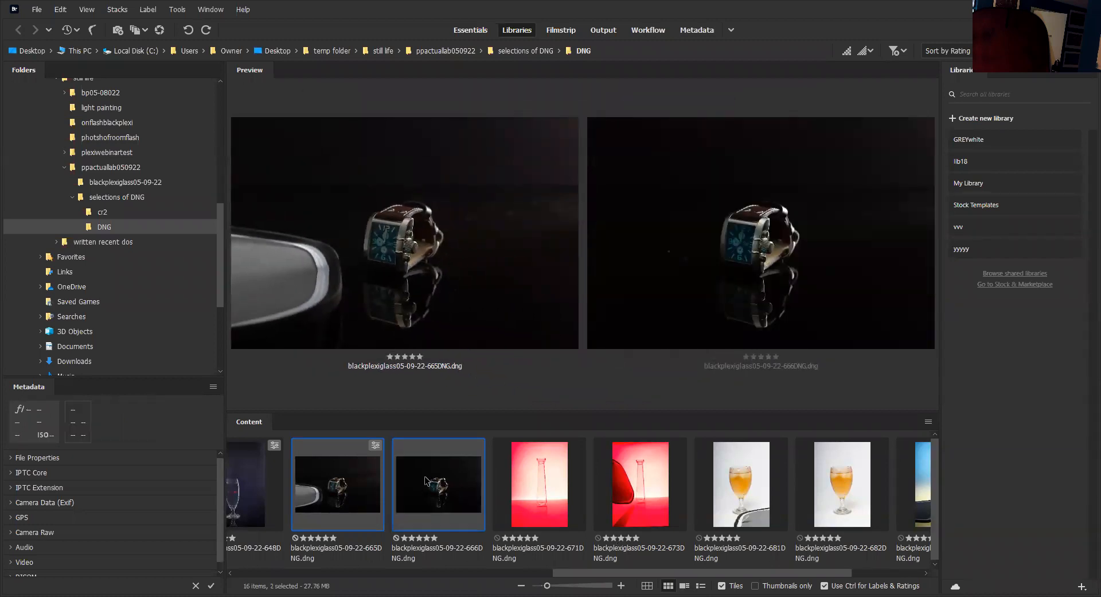
{"action": "key", "text": "ctrl+r"}
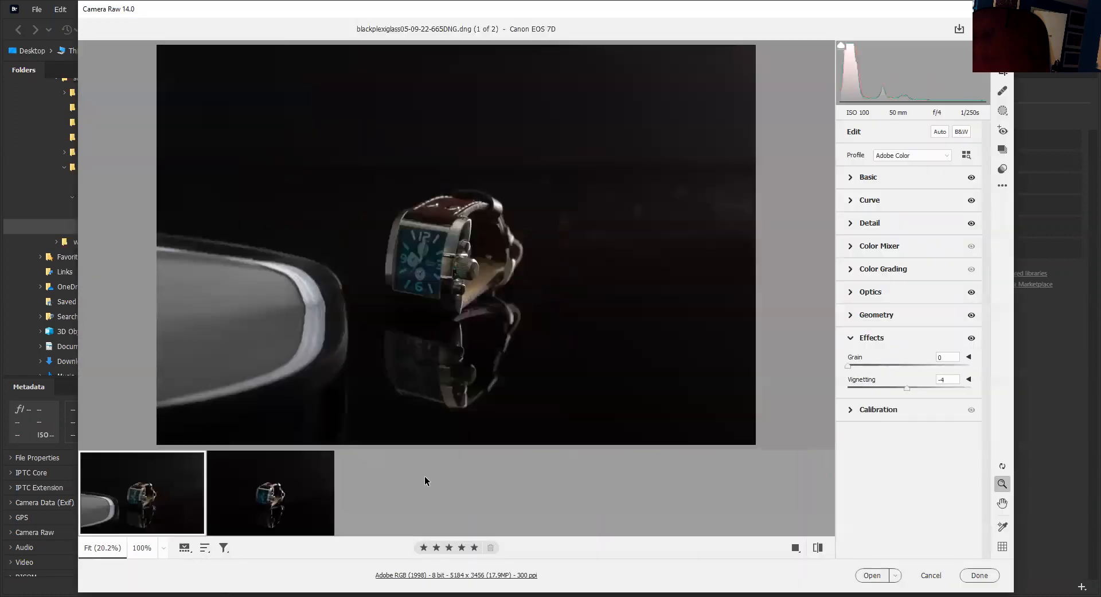
{"action": "left_click", "coordinate": [246, 485], "text": "shift"}
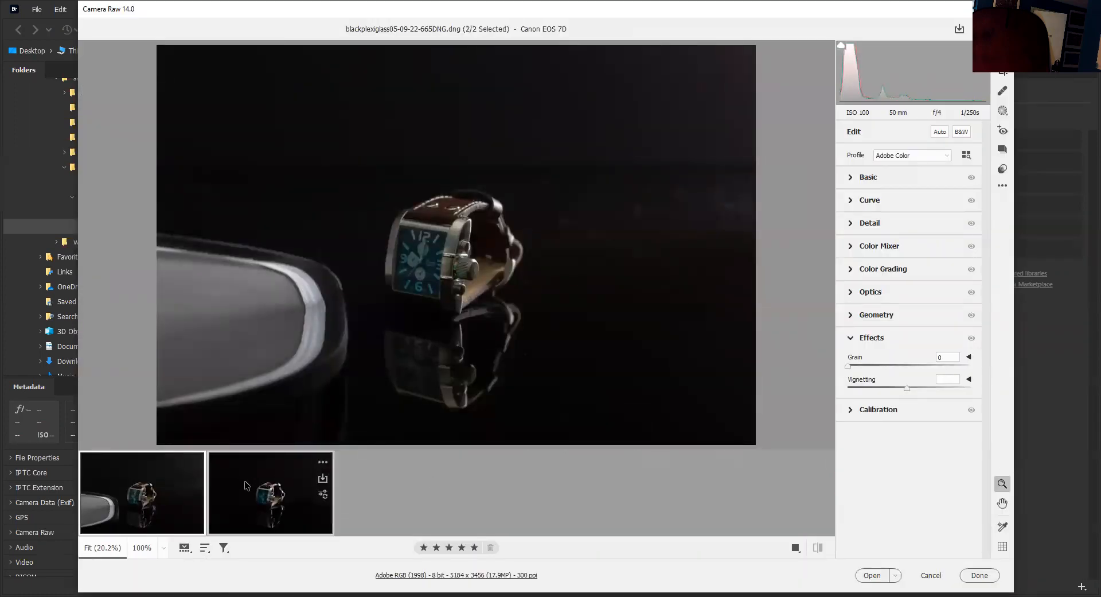
Step: Synchronize the edits to both watch images, leaving out Color Mixer and Color Grading, and finish in Camera Raw
{"action": "right_click", "coordinate": [178, 516]}
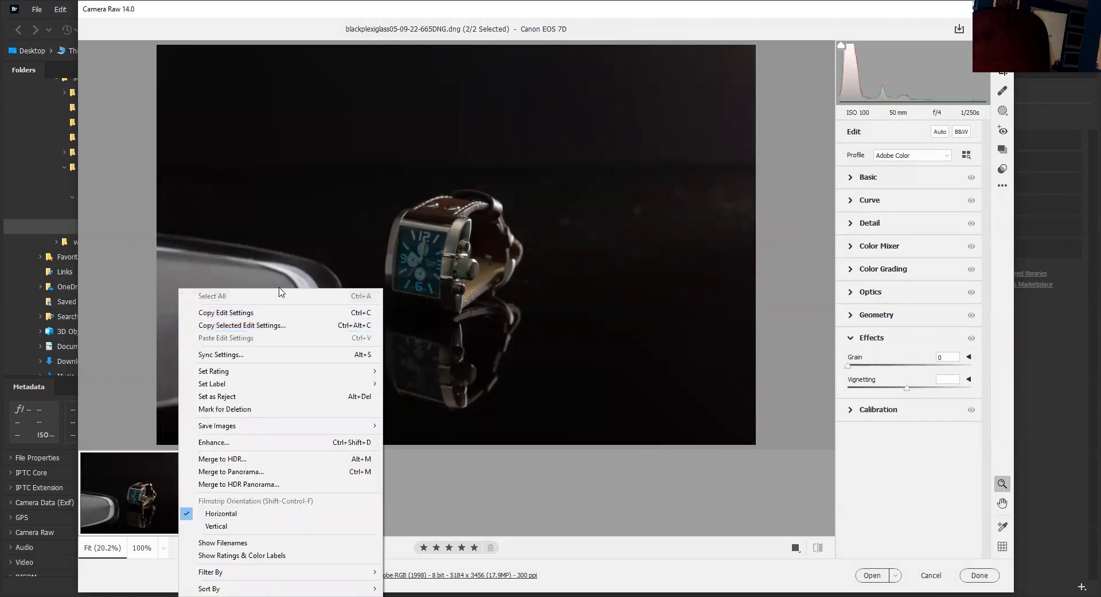
{"action": "left_click", "coordinate": [242, 356]}
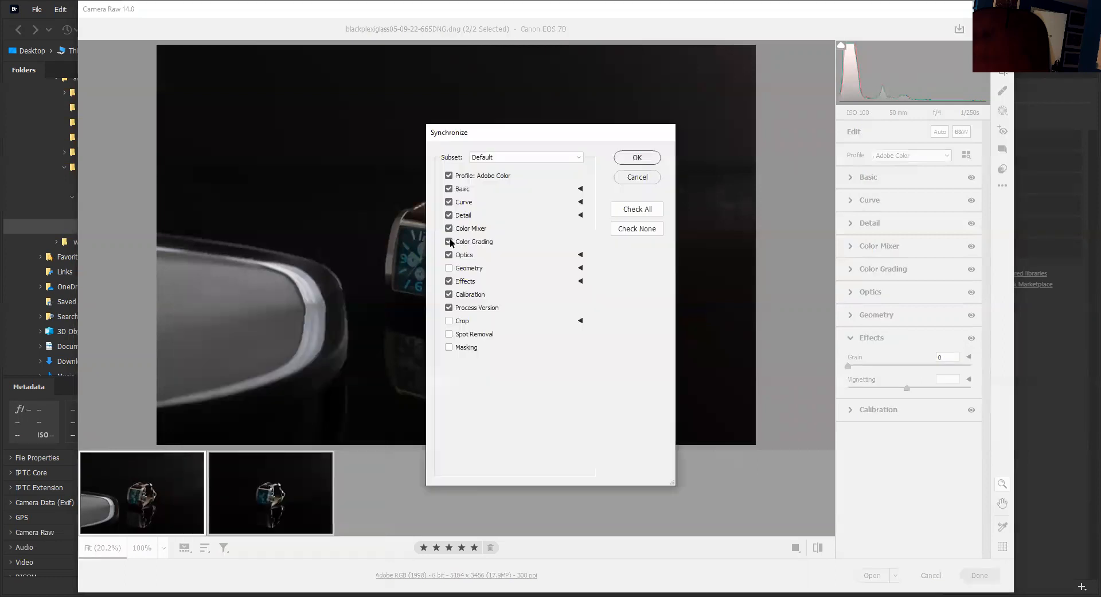
{"action": "left_click", "coordinate": [449, 229]}
{"action": "left_click", "coordinate": [449, 241]}
{"action": "left_click", "coordinate": [643, 156]}
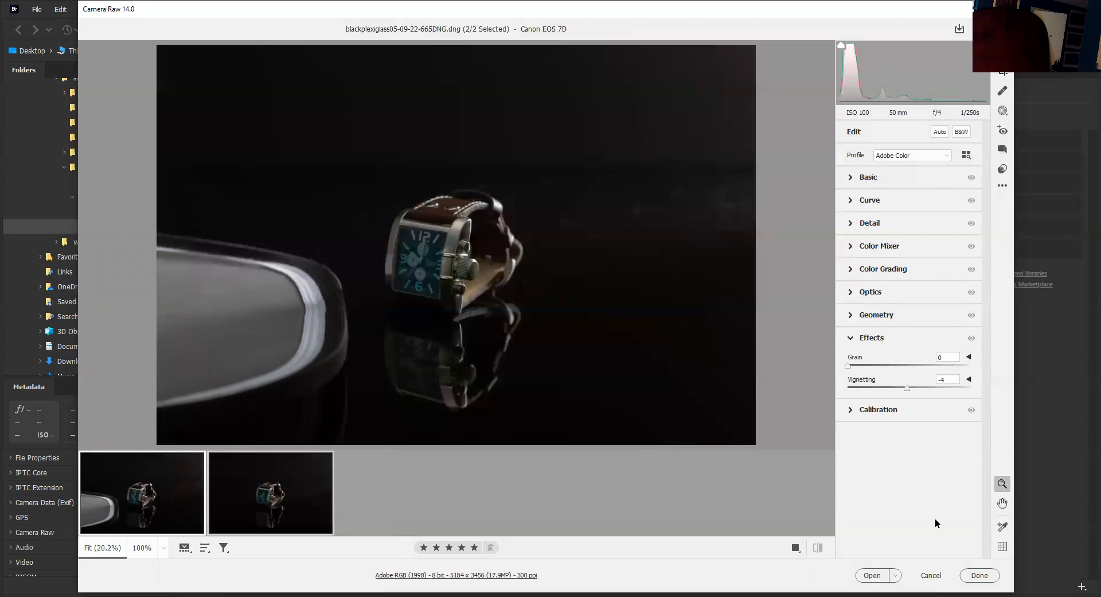
{"action": "left_click", "coordinate": [979, 575]}
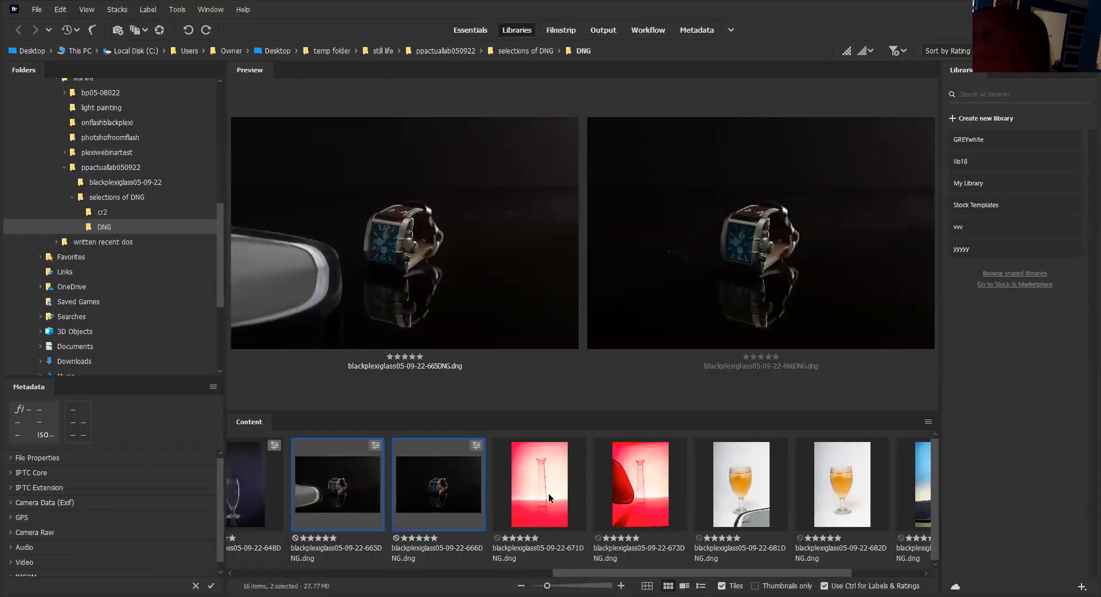
Step: Open blackplexiglass05-09-22-673DNG.dng, the red-lit glass vase shot with the reflector, in Camera Raw
{"action": "left_click", "coordinate": [629, 483]}
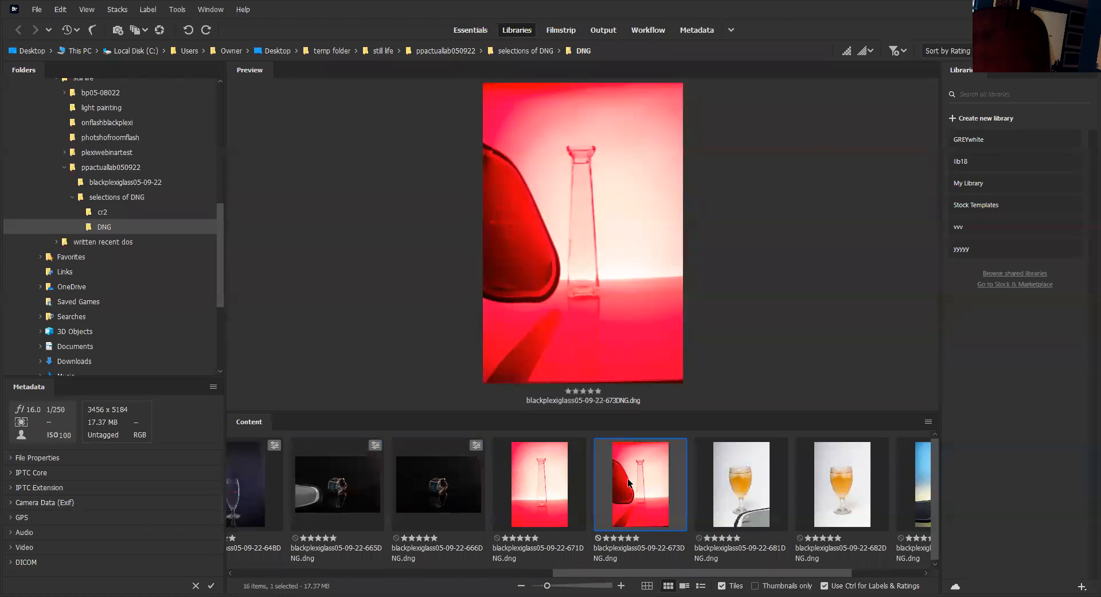
{"action": "right_click", "coordinate": [629, 482]}
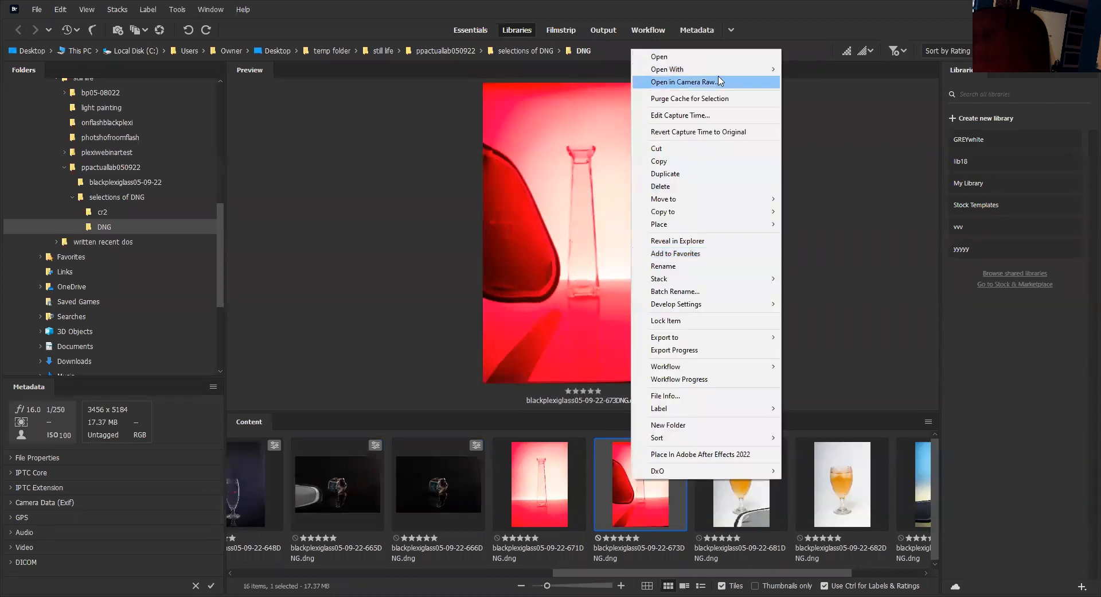
{"action": "left_click", "coordinate": [713, 82]}
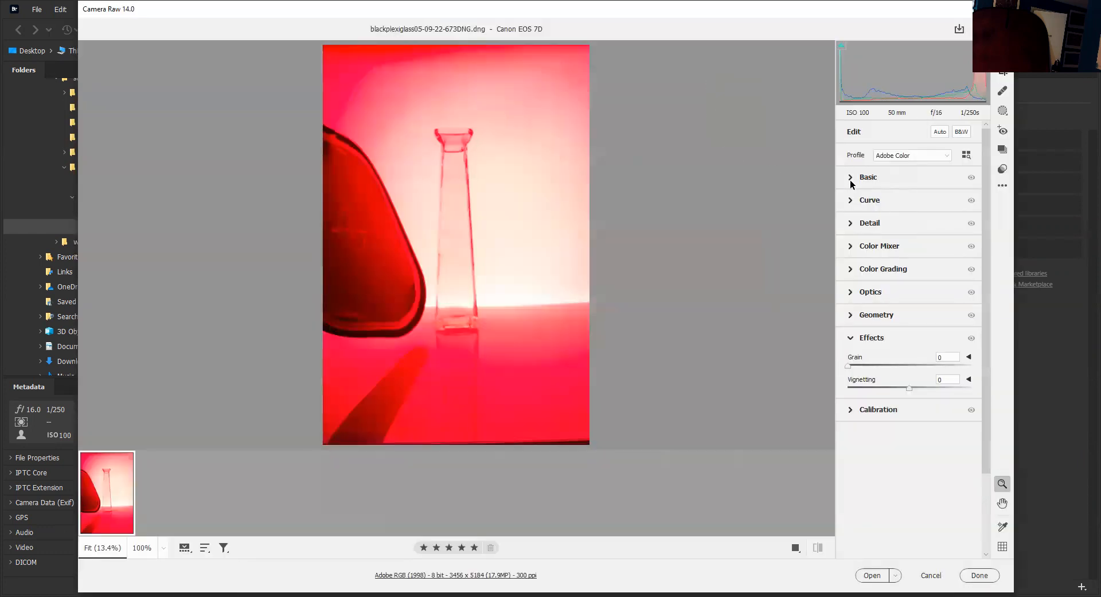
Step: Sample a custom white balance for the red vase image from the reflector beside the vase
{"action": "left_click", "coordinate": [850, 178]}
{"action": "left_click", "coordinate": [965, 196]}
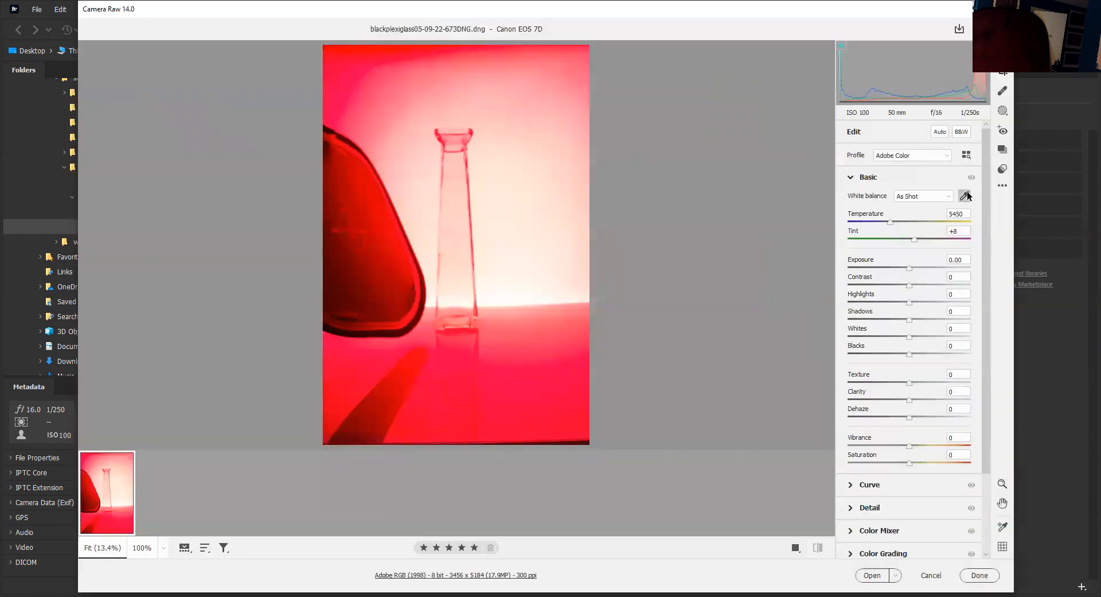
{"action": "left_click", "coordinate": [403, 269]}
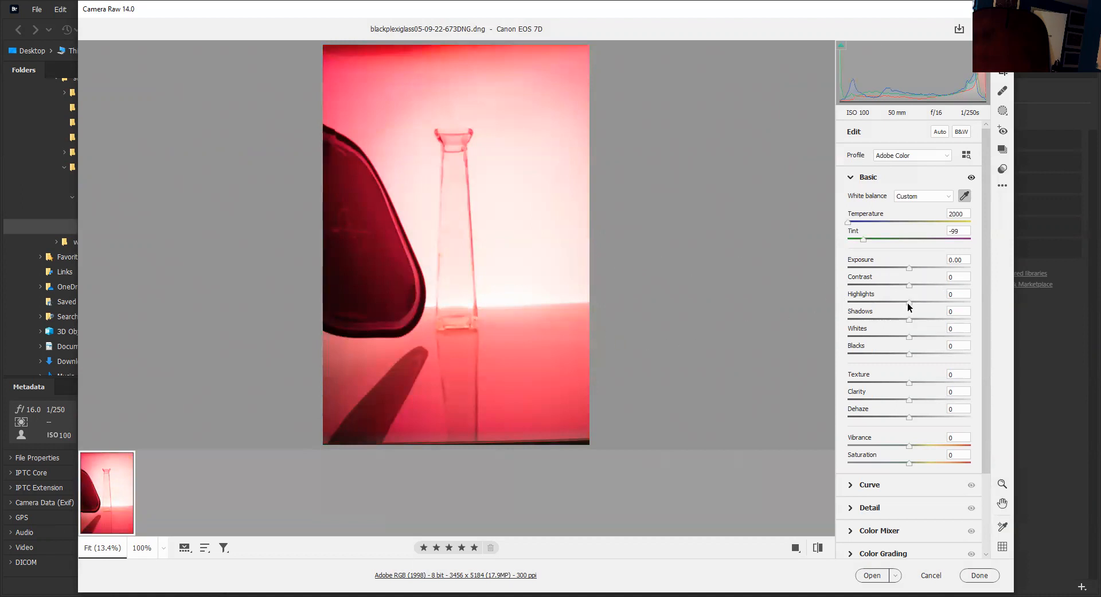
Step: Set the red vase image's Highlights to -100, Shadows to +100 and Exposure to -0.45
{"action": "left_click_drag", "start_coordinate": [909, 304], "coordinate": [833, 307]}
{"action": "left_click_drag", "start_coordinate": [909, 319], "coordinate": [993, 321]}
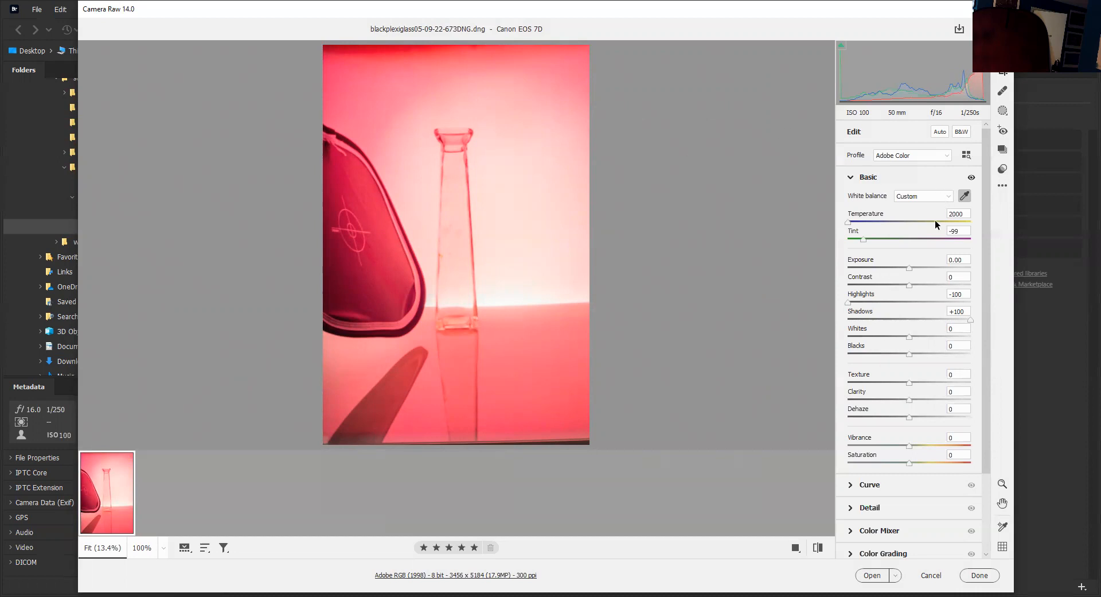
{"action": "left_click_drag", "start_coordinate": [908, 267], "coordinate": [902, 267]}
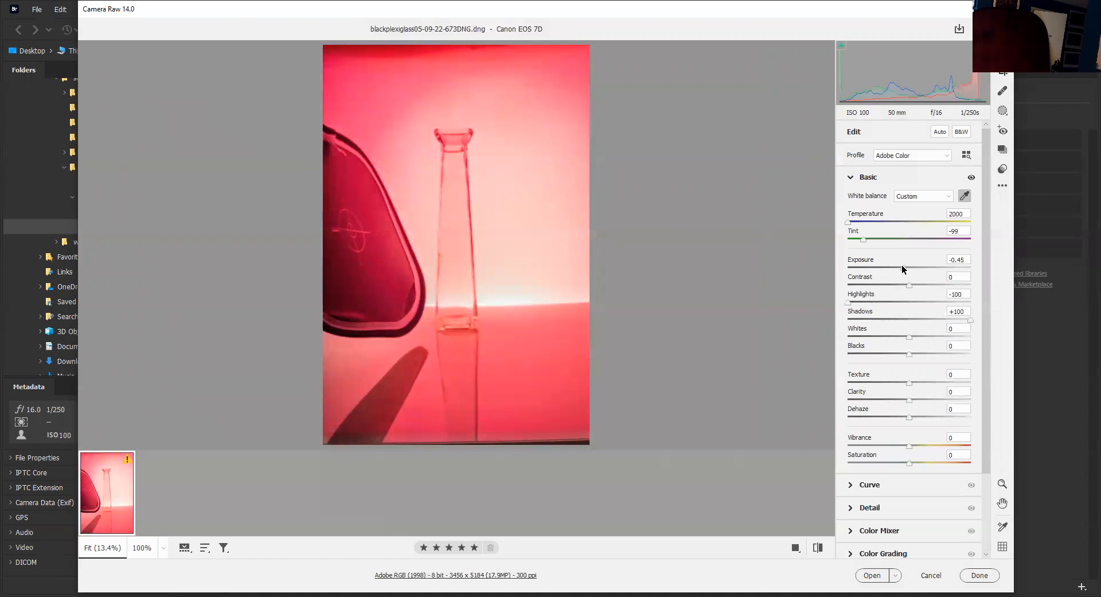
{"action": "left_click", "coordinate": [851, 179]}
Step: Adjust the red vase image's parametric tone curve, lifting Shadows to +13 and lowering Lights to -14
{"action": "left_click", "coordinate": [851, 200]}
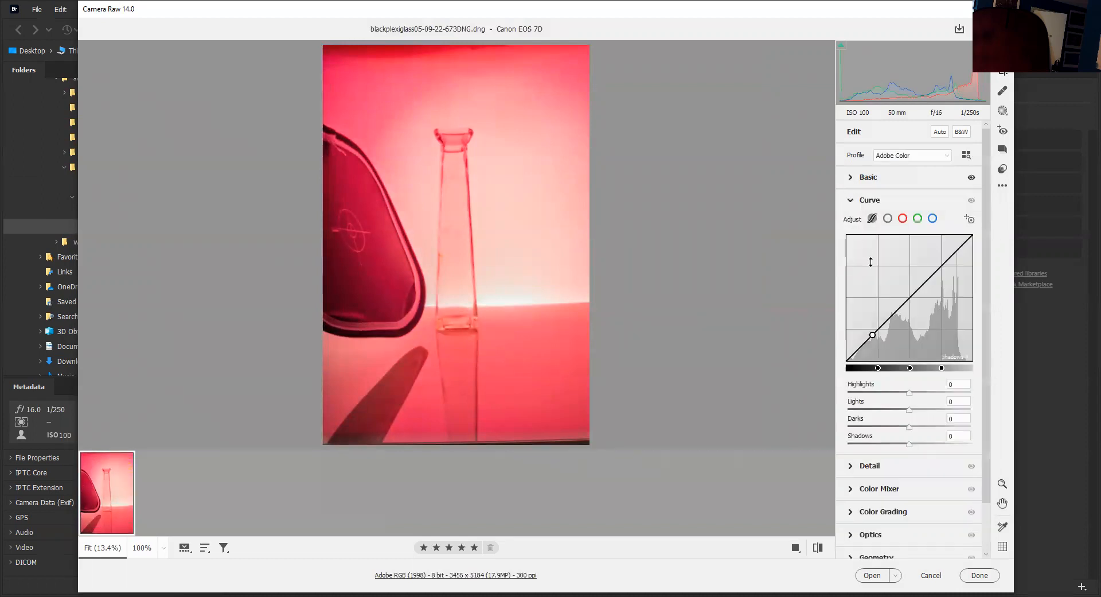
{"action": "left_click_drag", "start_coordinate": [865, 340], "coordinate": [890, 318]}
{"action": "left_click_drag", "start_coordinate": [924, 277], "coordinate": [927, 287]}
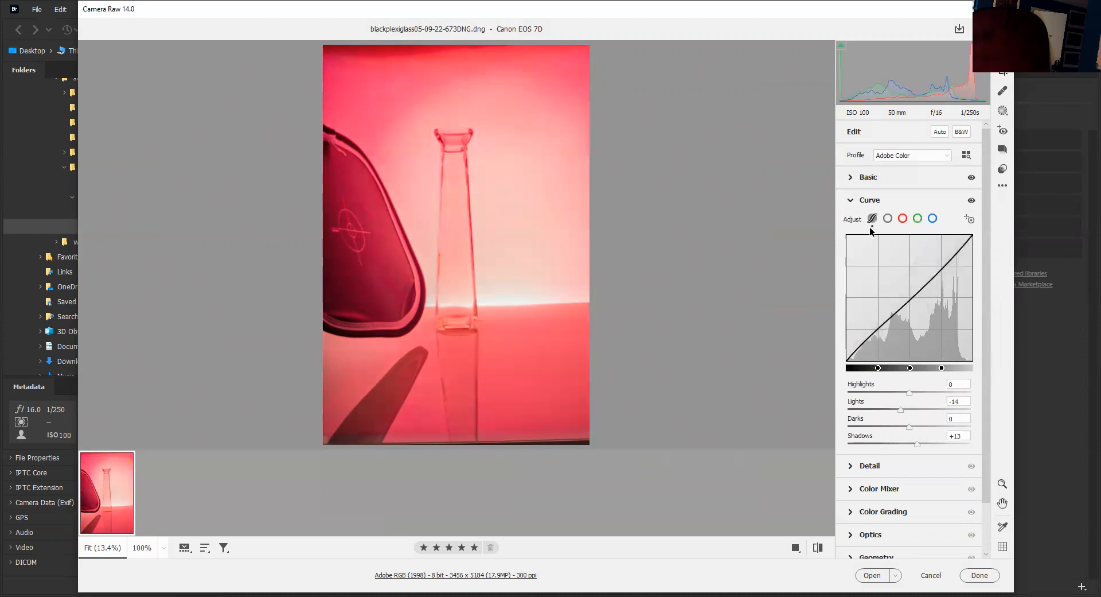
{"action": "left_click", "coordinate": [851, 200]}
Step: Raise the red vase image's Sharpening close to its maximum and increase its Noise Reduction moderately
{"action": "left_click", "coordinate": [852, 223]}
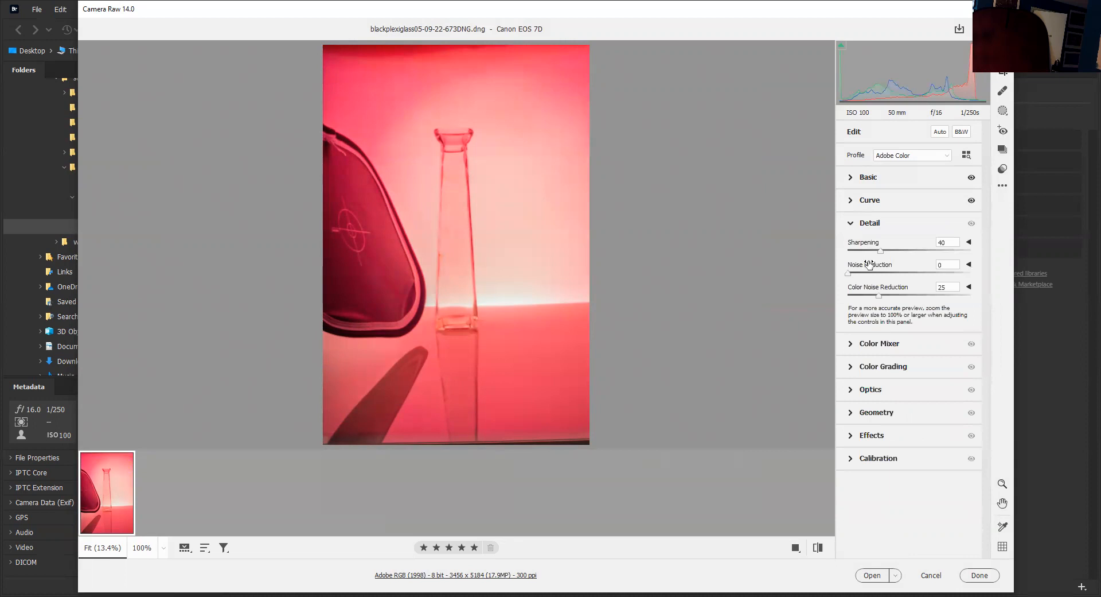
{"action": "left_click_drag", "start_coordinate": [880, 253], "coordinate": [963, 256]}
{"action": "left_click_drag", "start_coordinate": [887, 270], "coordinate": [902, 270]}
{"action": "left_click", "coordinate": [850, 223]}
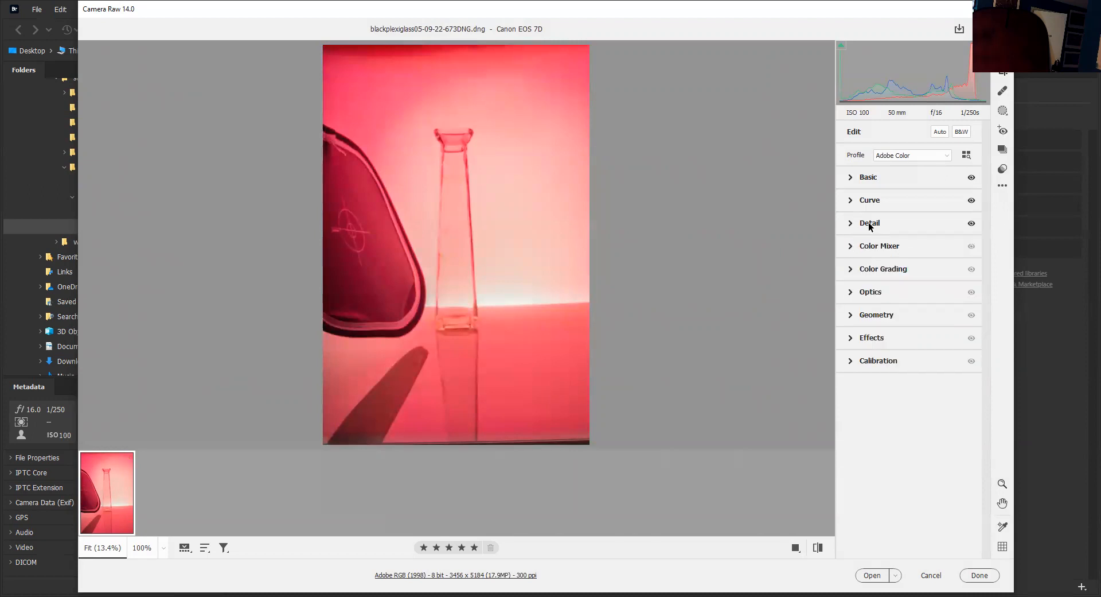
Step: Enable chromatic aberration removal and lens profile corrections for the red vase image
{"action": "left_click", "coordinate": [851, 292]}
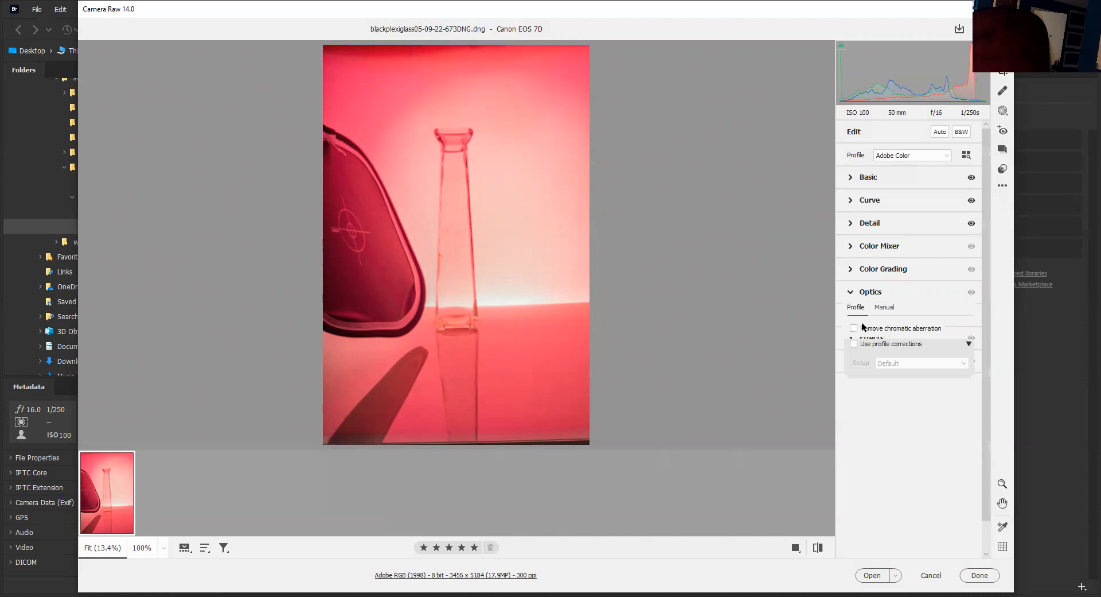
{"action": "left_click", "coordinate": [855, 344]}
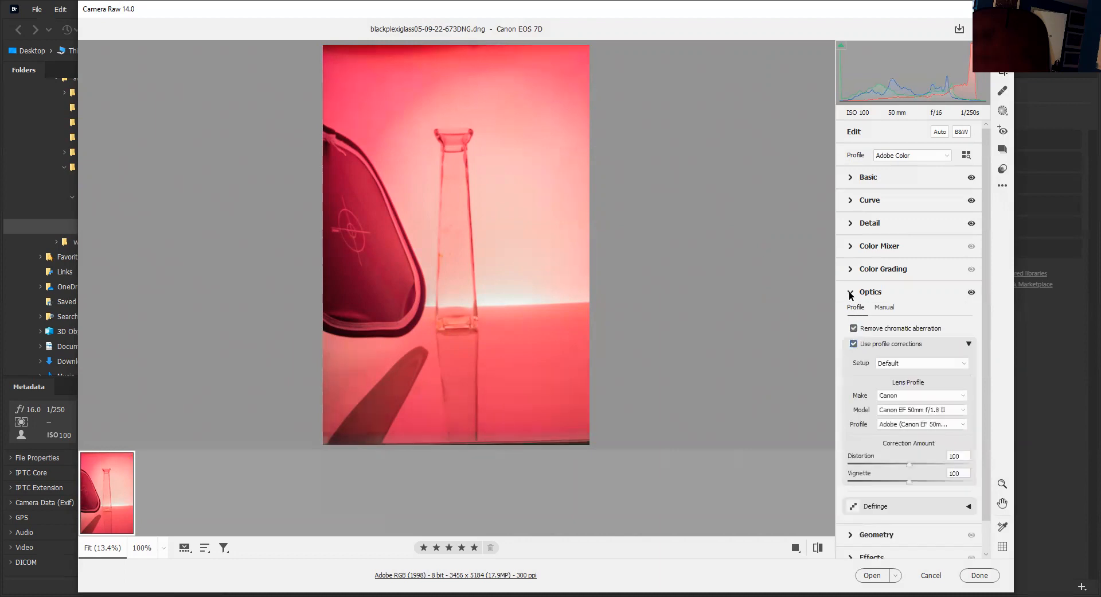
Step: Apply the automatic Upright perspective correction to the red vase image
{"action": "left_click", "coordinate": [851, 292]}
{"action": "left_click", "coordinate": [852, 315]}
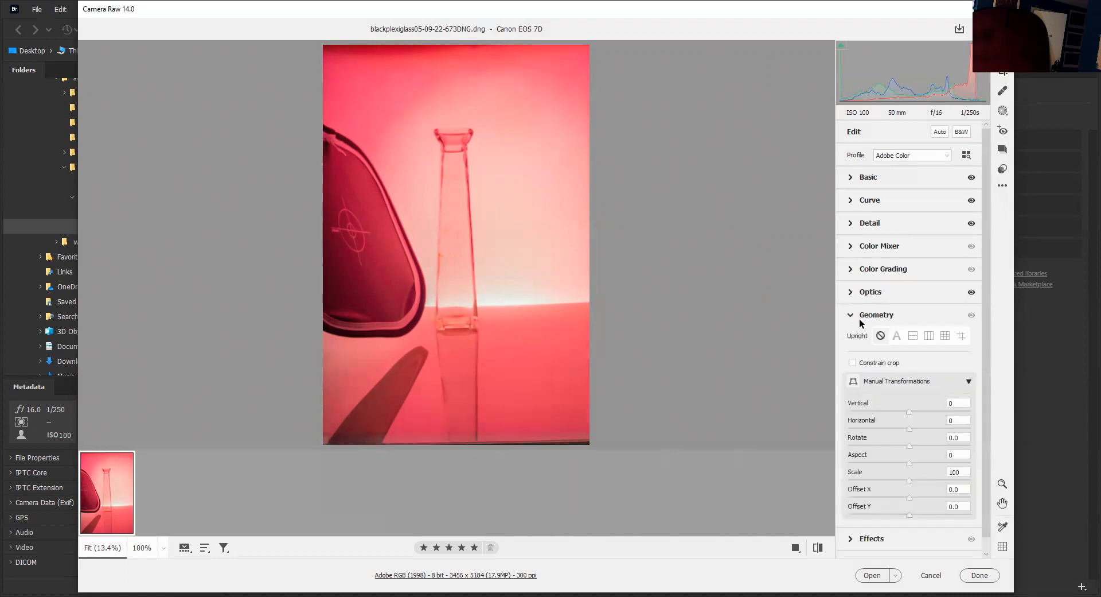
{"action": "left_click", "coordinate": [897, 336]}
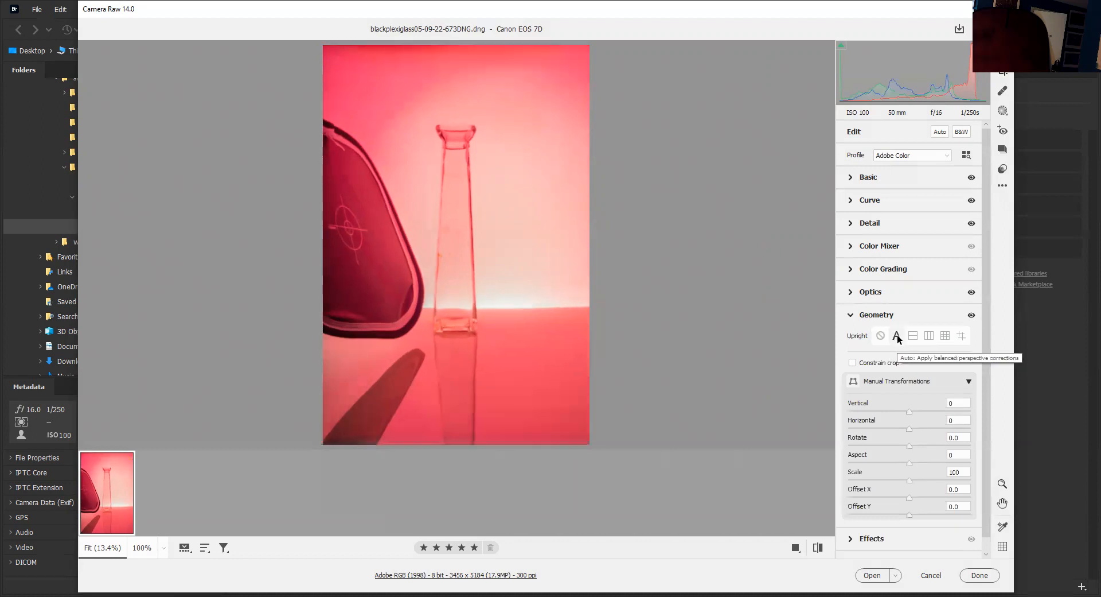
{"action": "left_click", "coordinate": [850, 316]}
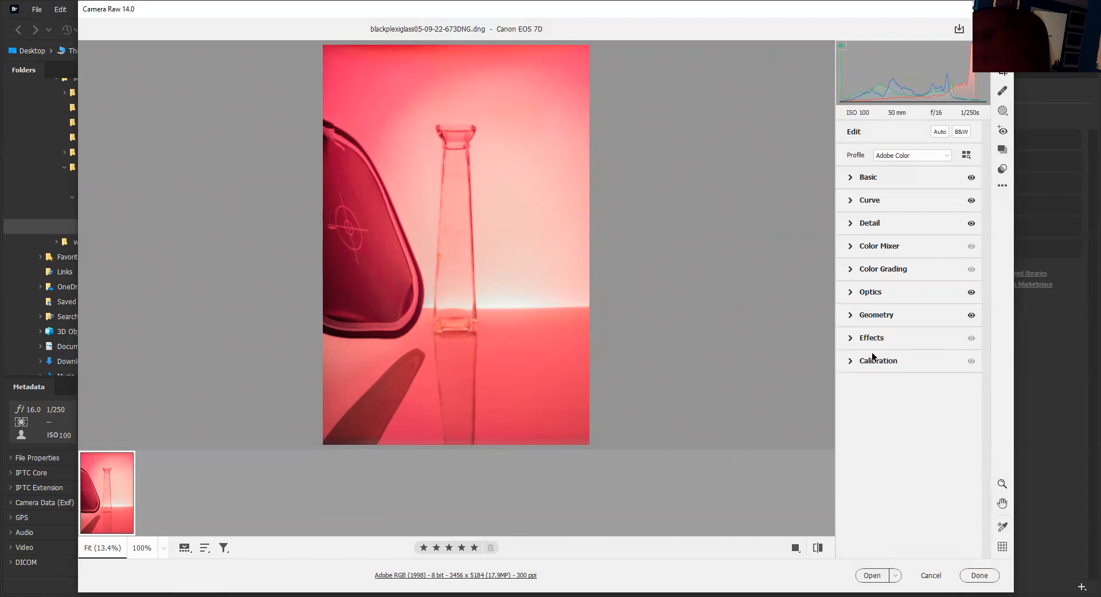
Step: Set the red vase image's Vignetting to -13 and finish editing it
{"action": "left_click", "coordinate": [850, 339]}
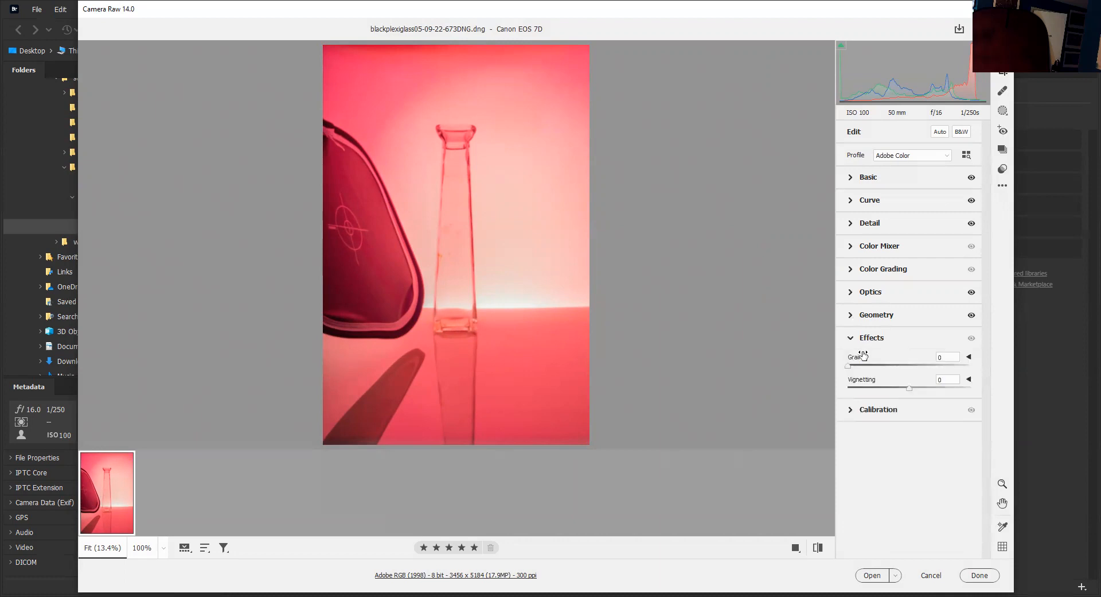
{"action": "mouse_move", "coordinate": [909, 384]}
{"action": "left_mouse_down"}
{"action": "mouse_move", "coordinate": [918, 379]}
{"action": "mouse_move", "coordinate": [901, 381]}
{"action": "left_mouse_up"}
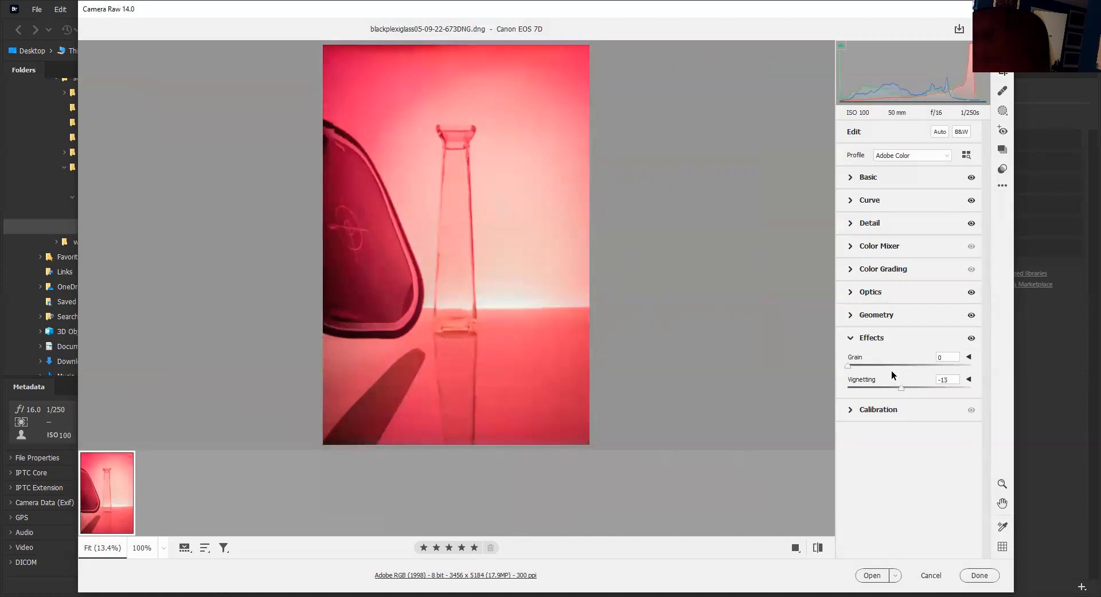
{"action": "left_click", "coordinate": [850, 338]}
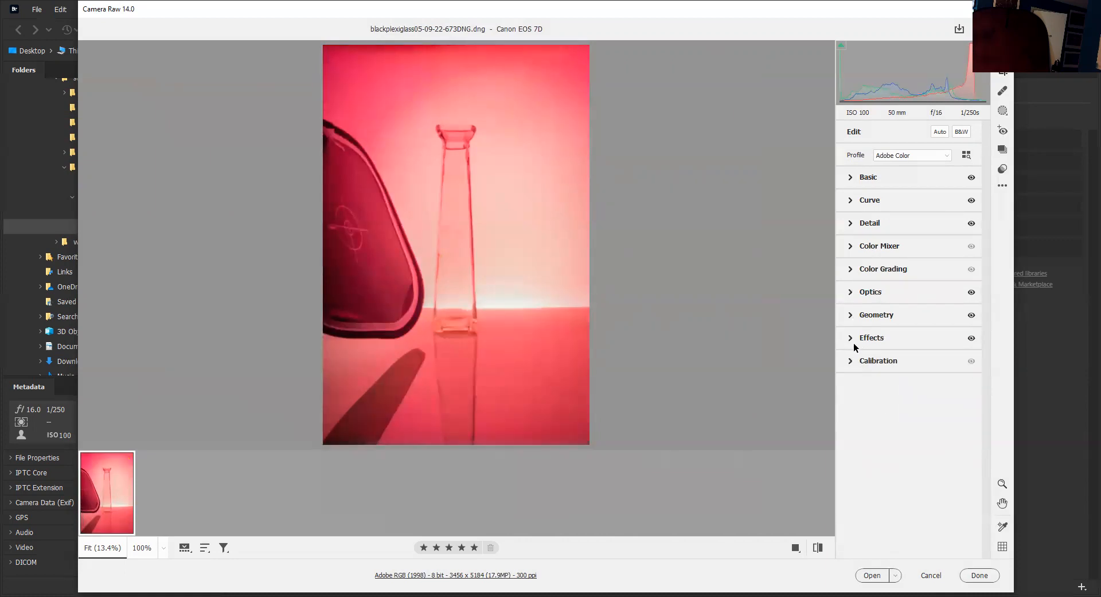
{"action": "left_click", "coordinate": [975, 575]}
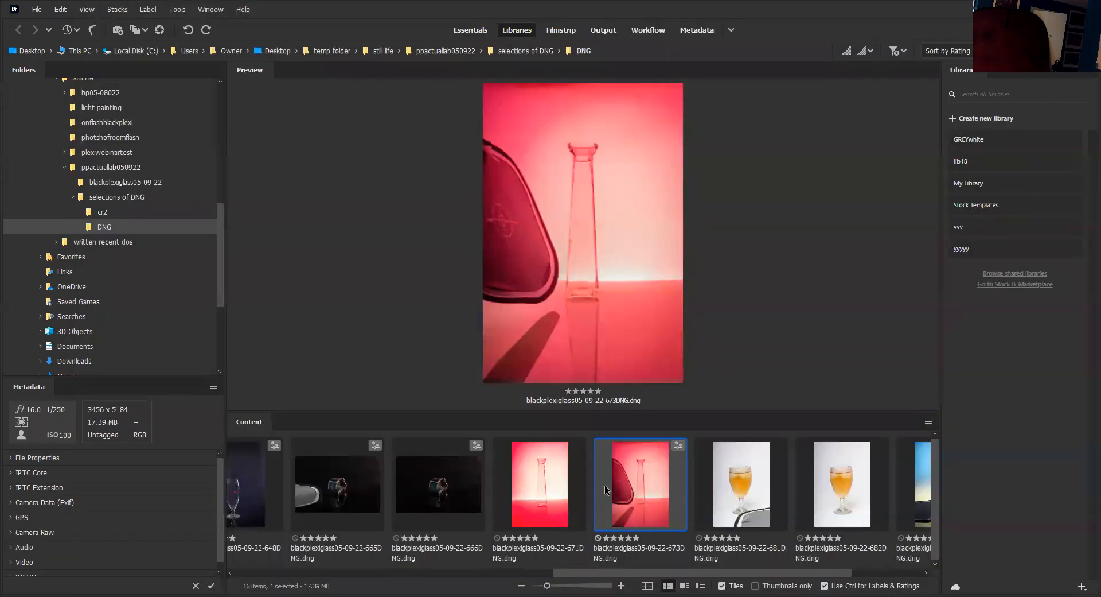
Step: Add the unedited red vase shot 671DNG to the selection and open both red vase images in Camera Raw
{"action": "left_click", "coordinate": [572, 480], "text": "ctrl"}
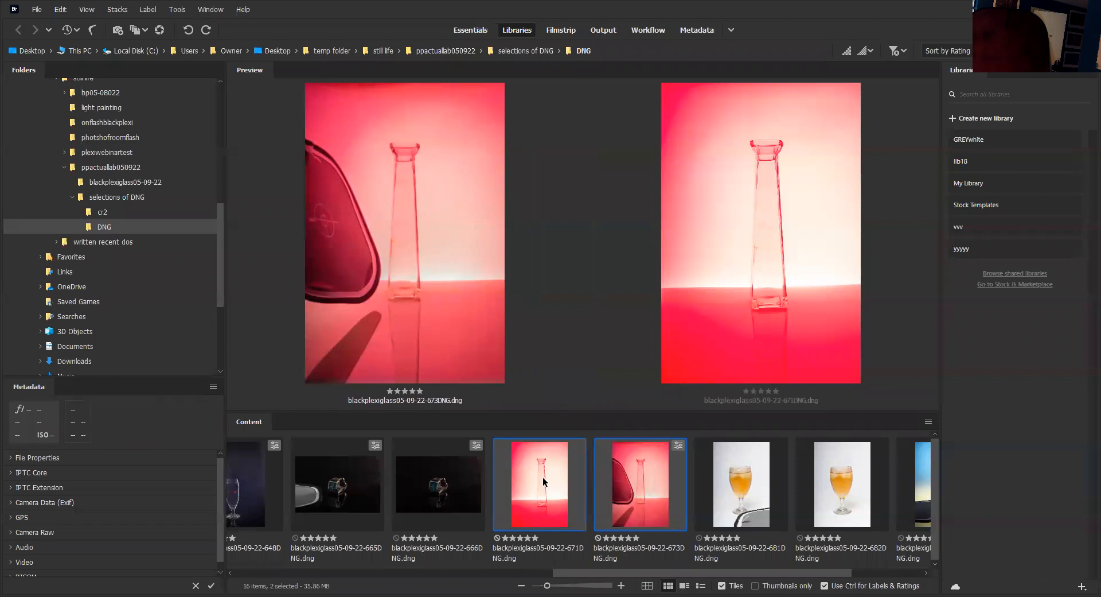
{"action": "right_click", "coordinate": [545, 480]}
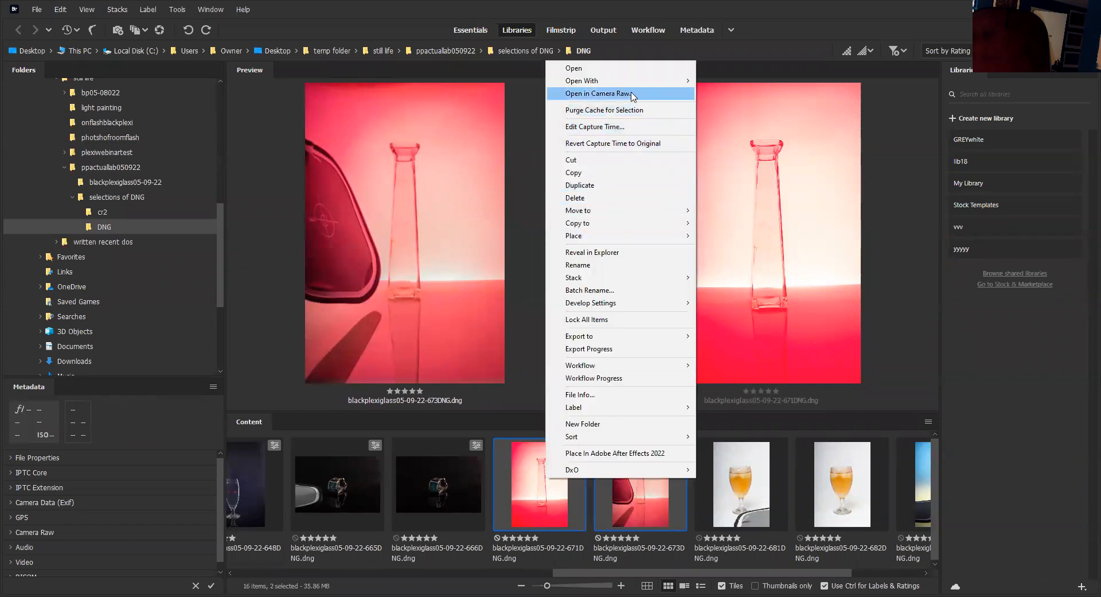
{"action": "left_click", "coordinate": [631, 93]}
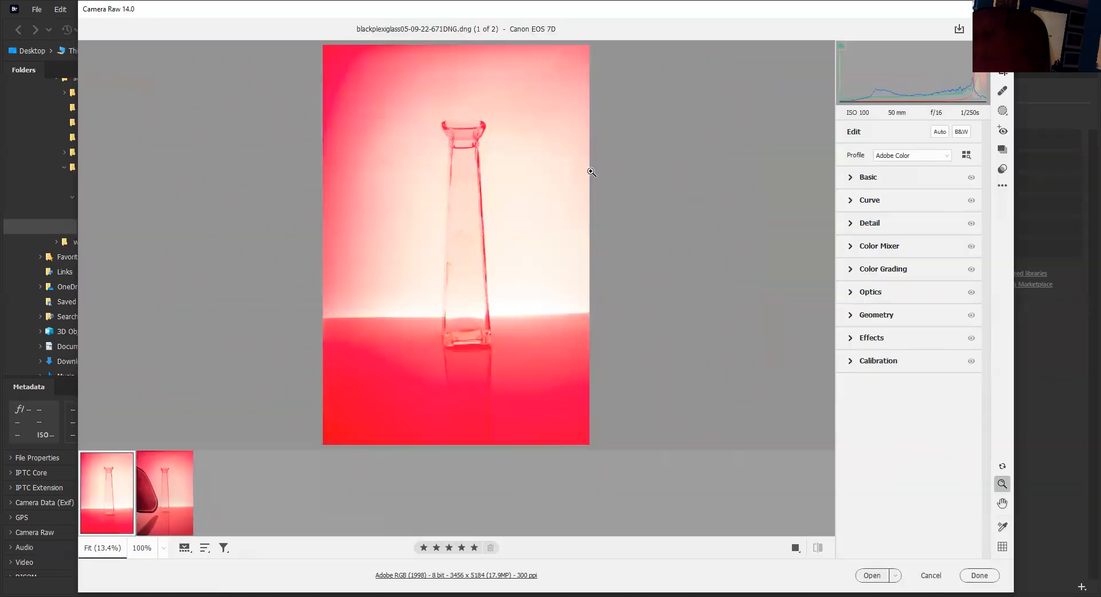
Step: Sync the edit settings of the red vase image 673DNG to image 671DNG and finish editing both
{"action": "left_click", "coordinate": [152, 460]}
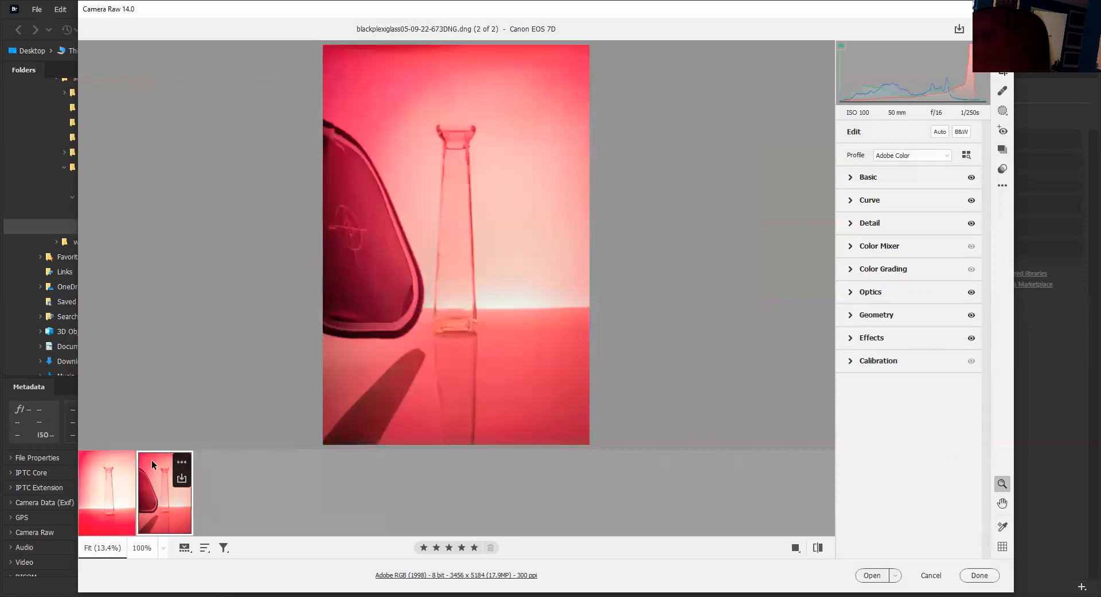
{"action": "key", "text": "ctrl+a"}
{"action": "right_click", "coordinate": [151, 467]}
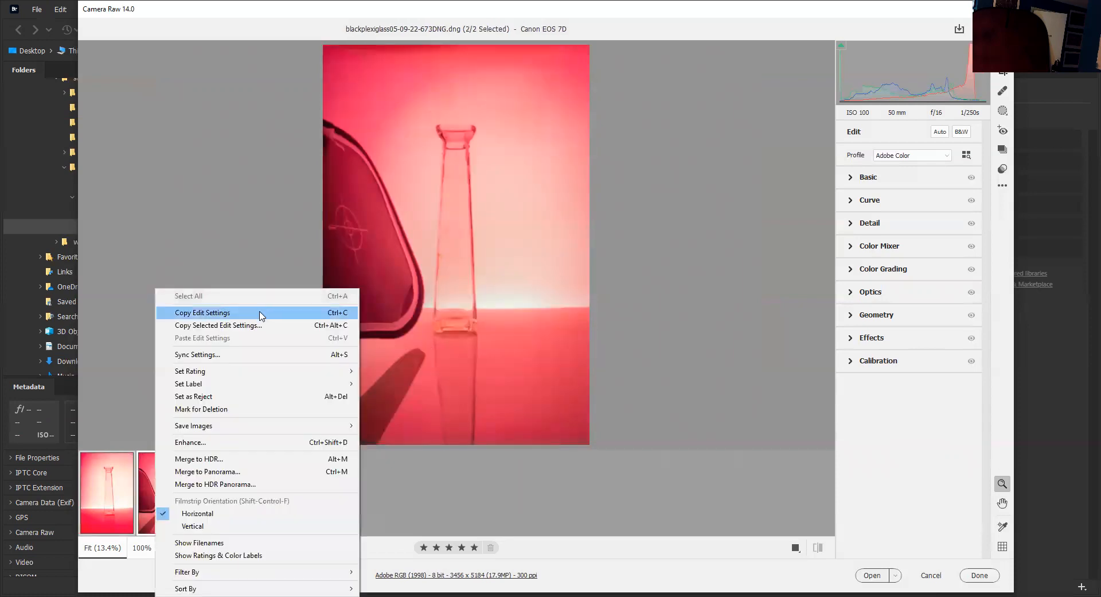
{"action": "left_click", "coordinate": [228, 360]}
{"action": "left_click", "coordinate": [632, 159]}
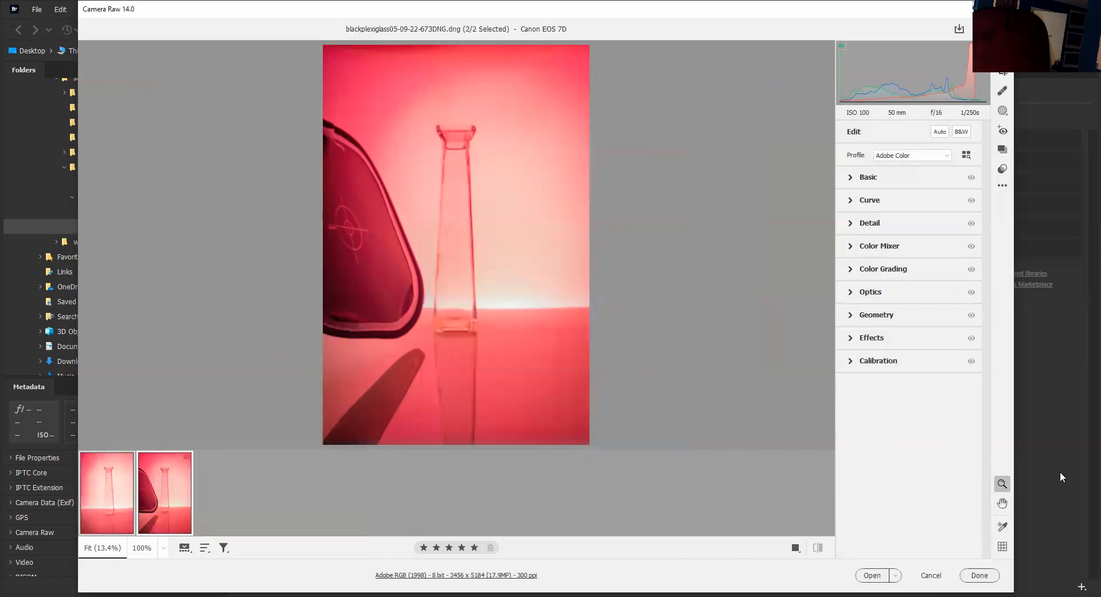
{"action": "left_click", "coordinate": [978, 576]}
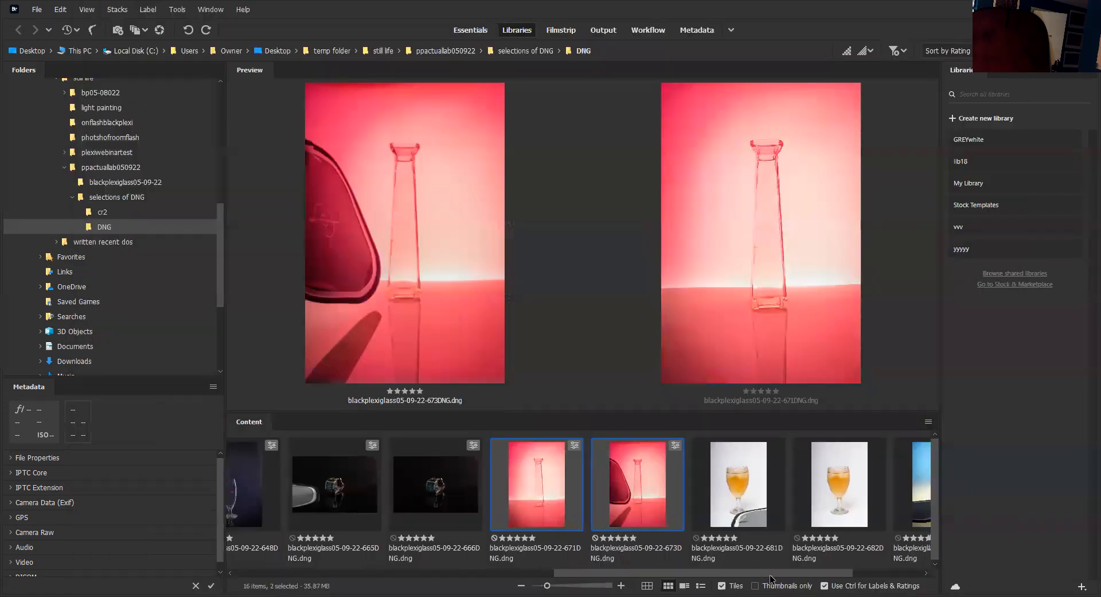
Step: Open the amber drink glass image blackplexiglass05-09-22-681DNG.dng in Camera Raw
{"action": "left_click_drag", "start_coordinate": [765, 571], "coordinate": [836, 570]}
{"action": "left_click", "coordinate": [581, 487]}
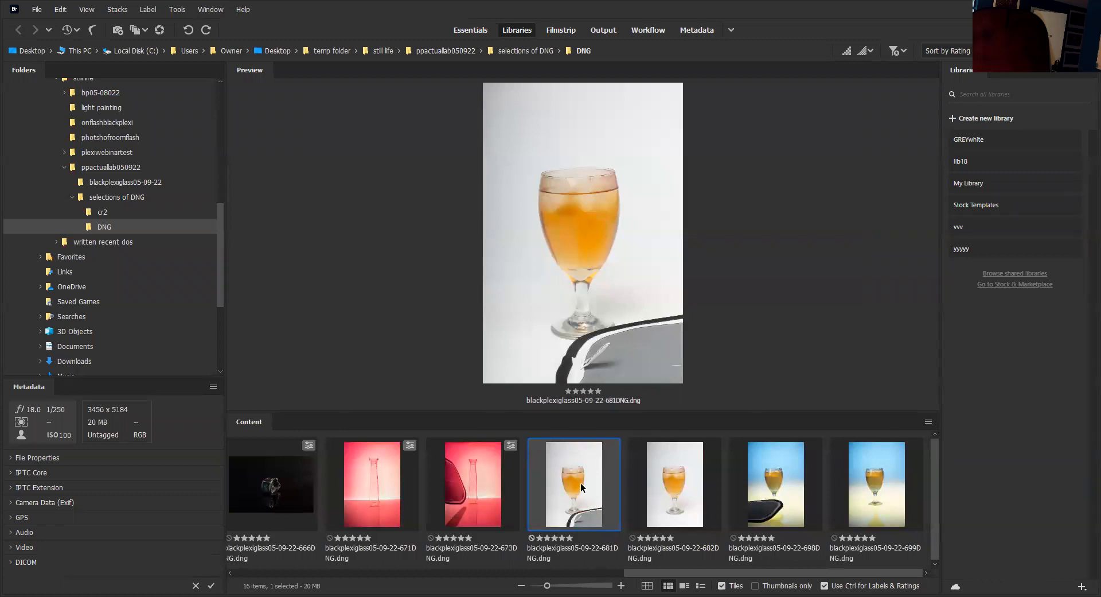
{"action": "right_click", "coordinate": [581, 488]}
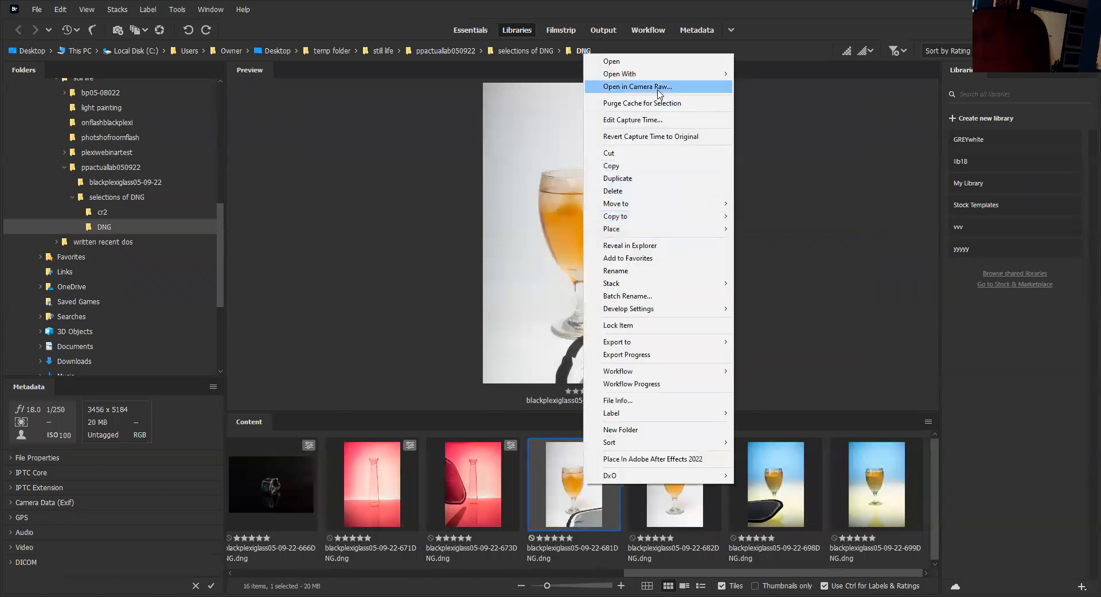
{"action": "left_click", "coordinate": [658, 88]}
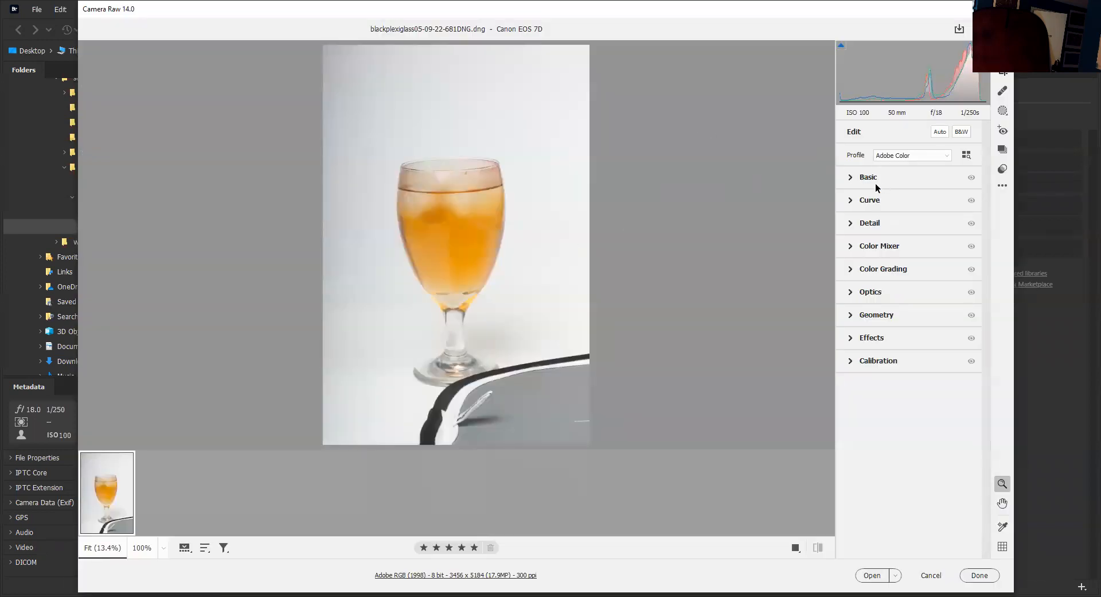
Step: Set the glass image's white balance by sampling the gray target surface in the foreground
{"action": "left_click", "coordinate": [853, 177]}
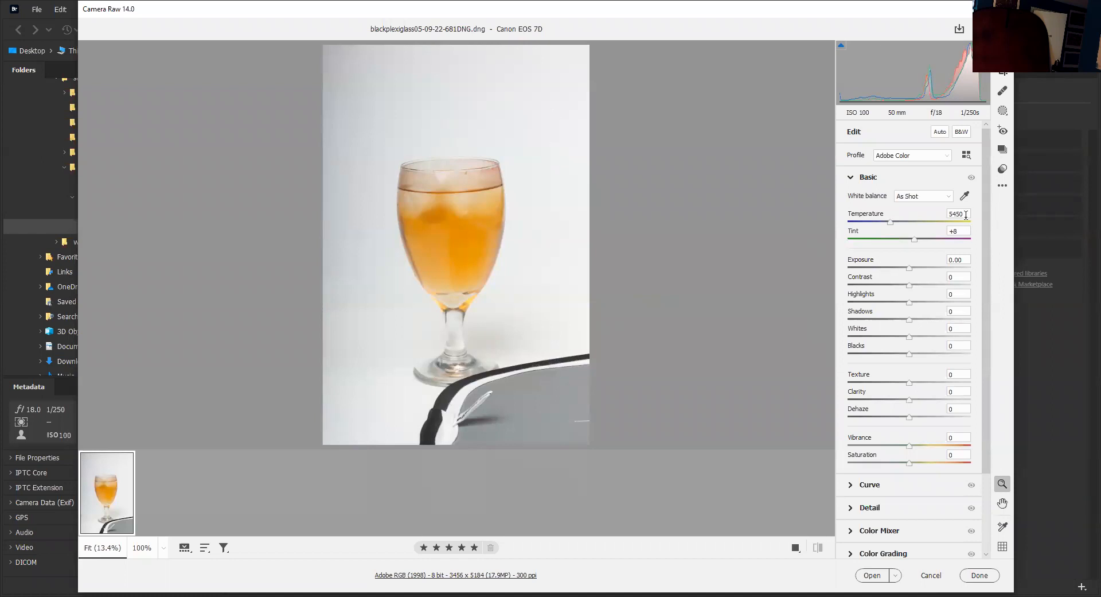
{"action": "left_click", "coordinate": [964, 196]}
{"action": "left_click", "coordinate": [522, 398]}
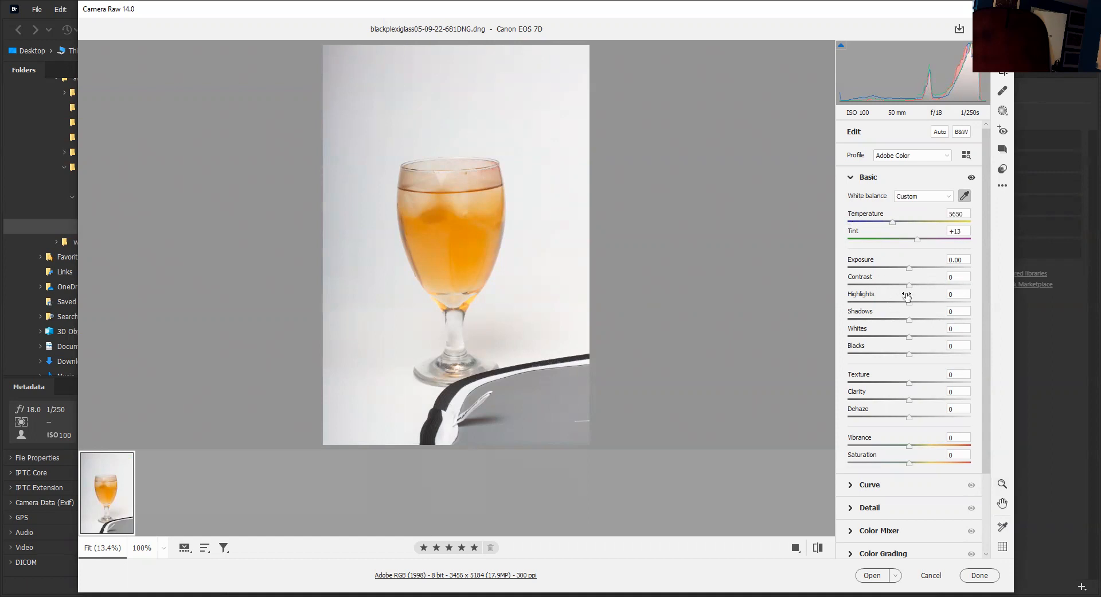
Step: Set the glass image's Highlights to -50 and Shadows to +50
{"action": "left_click_drag", "start_coordinate": [909, 302], "coordinate": [846, 301]}
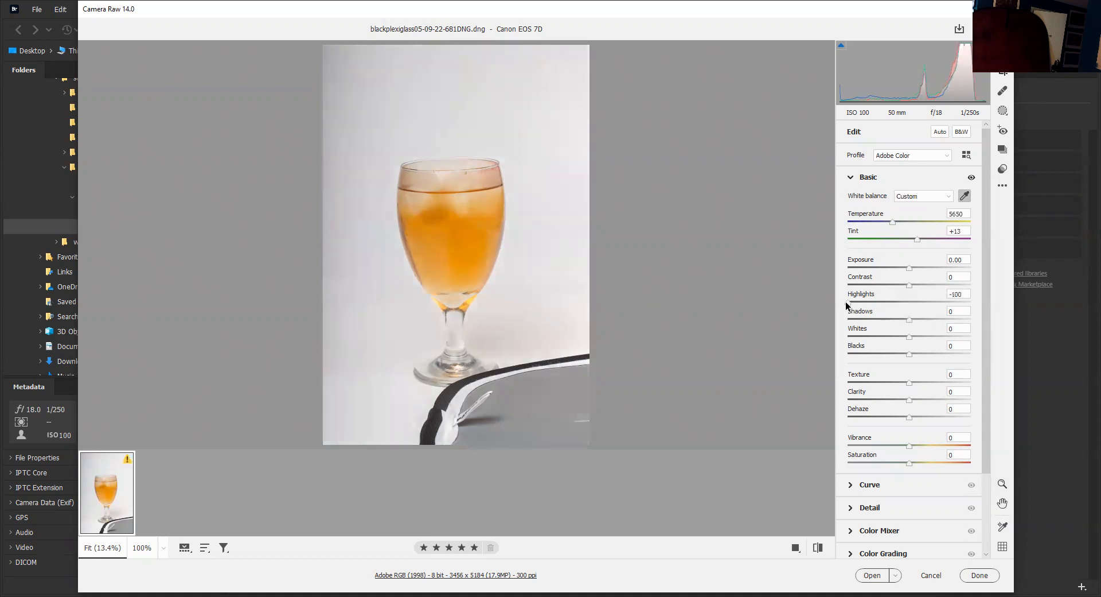
{"action": "left_click_drag", "start_coordinate": [909, 319], "coordinate": [944, 324]}
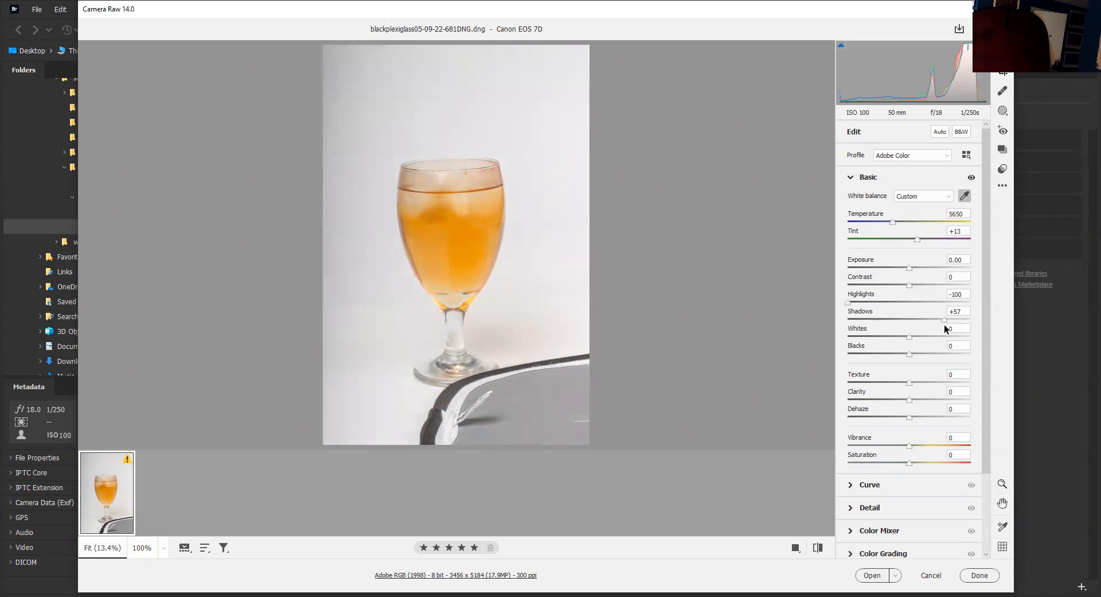
{"action": "left_click_drag", "start_coordinate": [943, 326], "coordinate": [940, 325]}
{"action": "left_click_drag", "start_coordinate": [848, 304], "coordinate": [878, 304]}
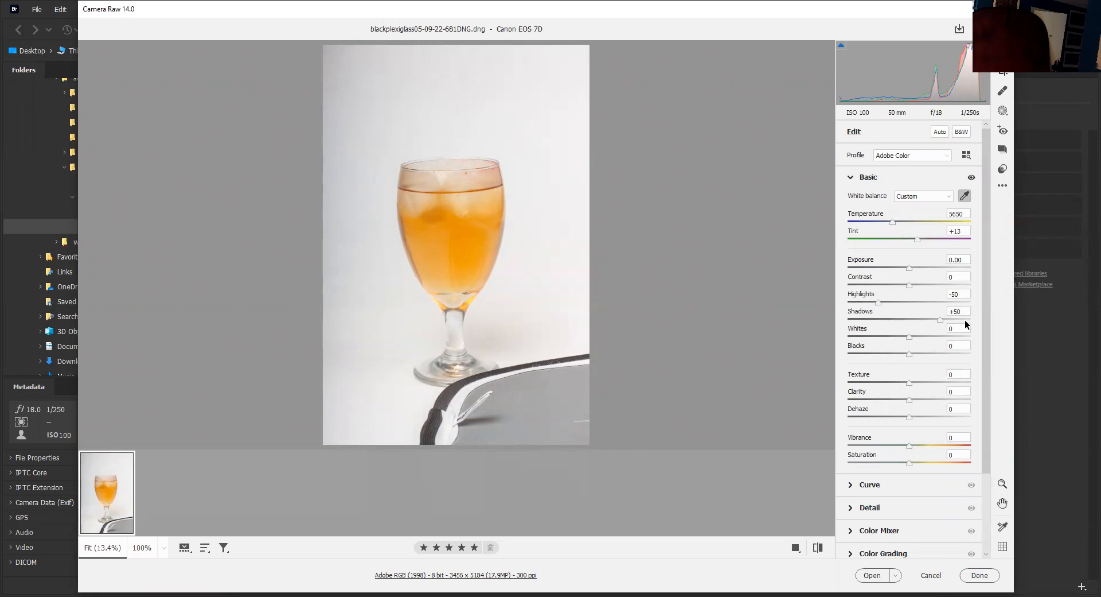
Step: Raise the glass image's Texture, Clarity and Contrast slightly
{"action": "left_click", "coordinate": [912, 383]}
{"action": "left_click", "coordinate": [912, 398]}
{"action": "left_click_drag", "start_coordinate": [915, 395], "coordinate": [912, 395]}
{"action": "mouse_move", "coordinate": [909, 284]}
{"action": "left_mouse_down"}
{"action": "mouse_move", "coordinate": [922, 285]}
{"action": "mouse_move", "coordinate": [910, 284]}
{"action": "left_mouse_up"}
{"action": "left_click", "coordinate": [850, 177]}
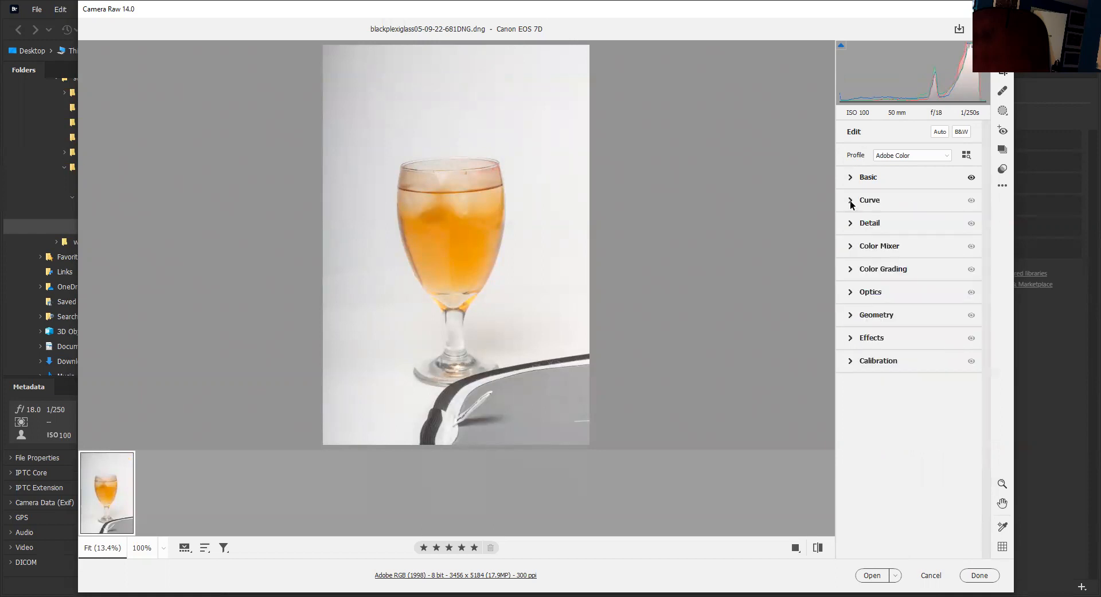
Step: Adjust the glass image's parametric tone curve, lifting Darks to +20 and lowering Lights to -13
{"action": "left_click", "coordinate": [851, 202]}
{"action": "left_click_drag", "start_coordinate": [878, 328], "coordinate": [915, 296]}
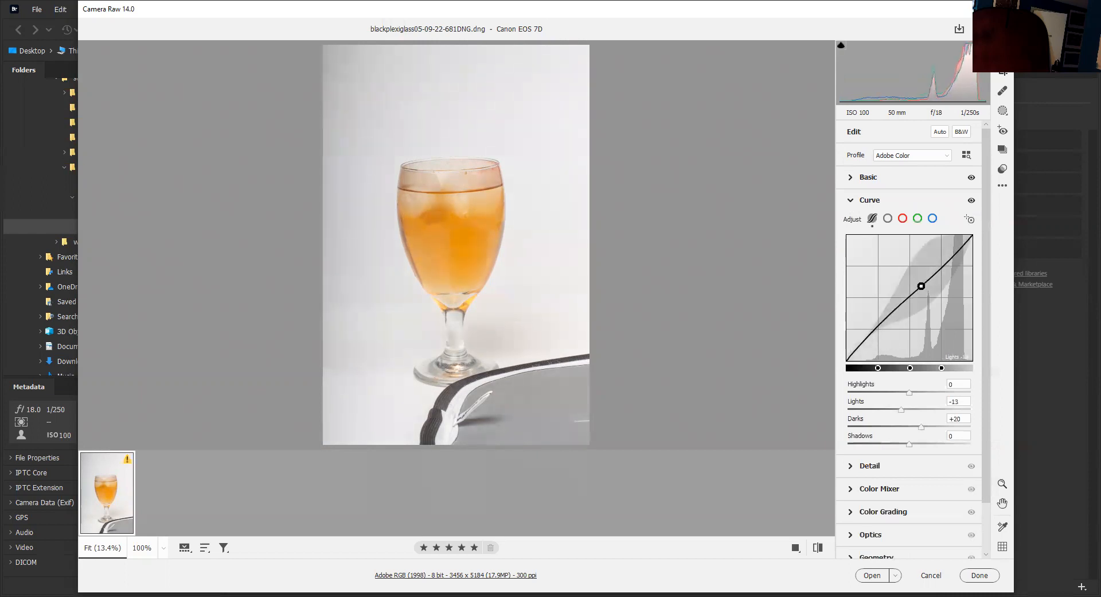
{"action": "left_click", "coordinate": [852, 202]}
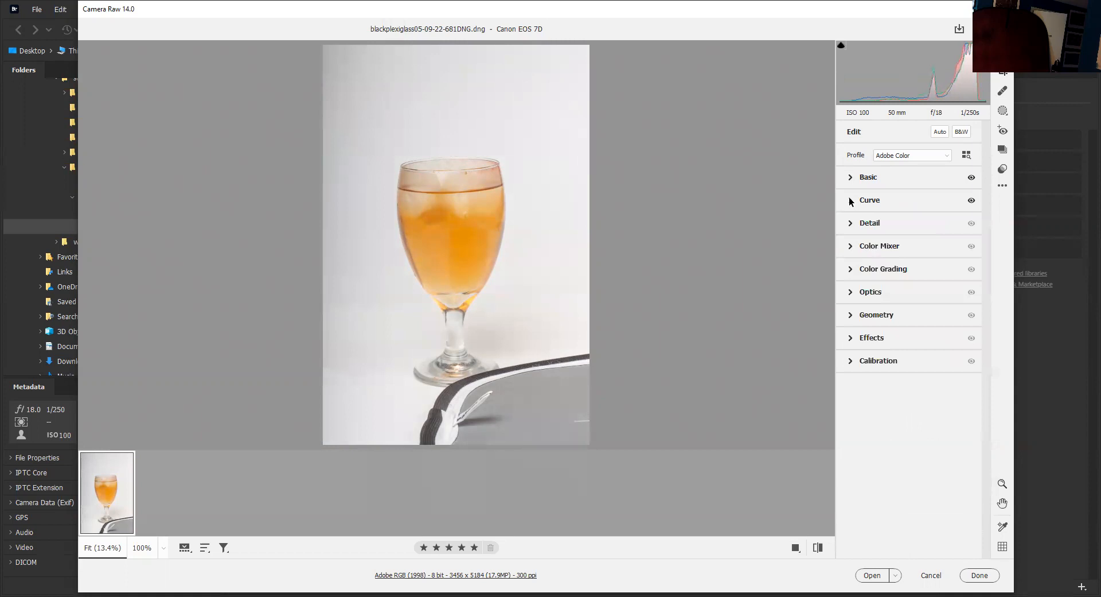
Step: Set the glass image's Sharpening to 144, Noise Reduction to 51 and Color Noise Reduction to 32
{"action": "left_click", "coordinate": [851, 224]}
{"action": "left_click_drag", "start_coordinate": [879, 250], "coordinate": [965, 258]}
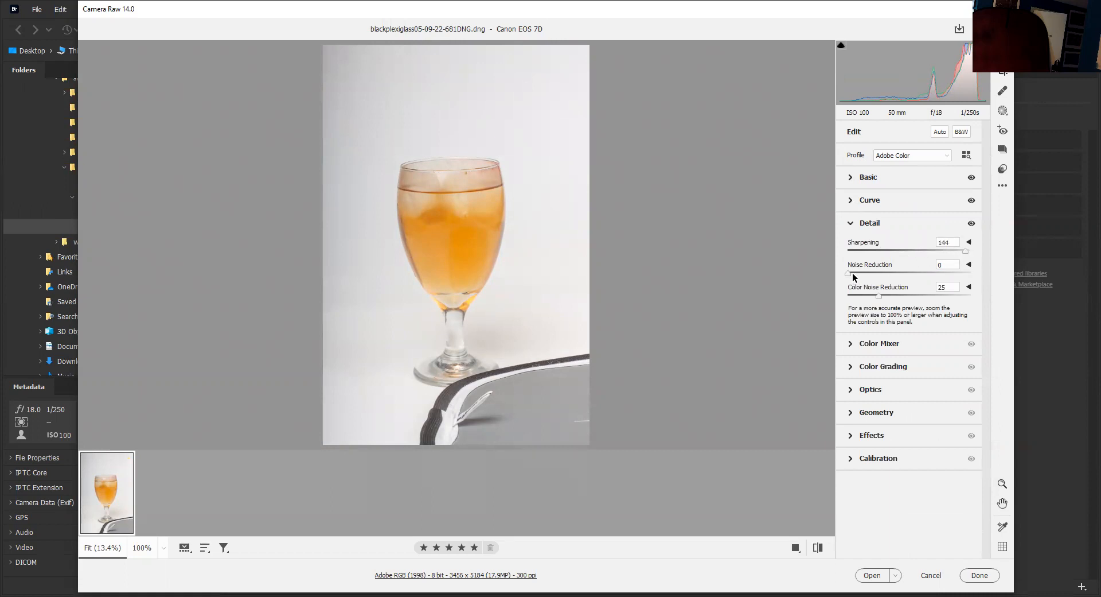
{"action": "left_click_drag", "start_coordinate": [851, 273], "coordinate": [916, 261]}
{"action": "left_click_drag", "start_coordinate": [878, 295], "coordinate": [888, 295]}
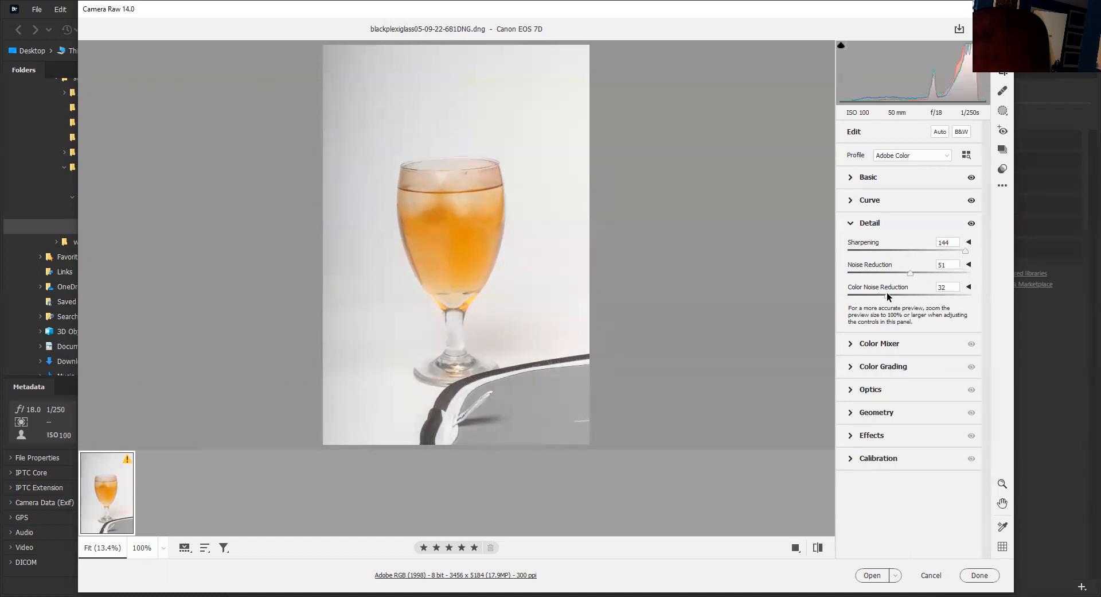
{"action": "left_click", "coordinate": [853, 221]}
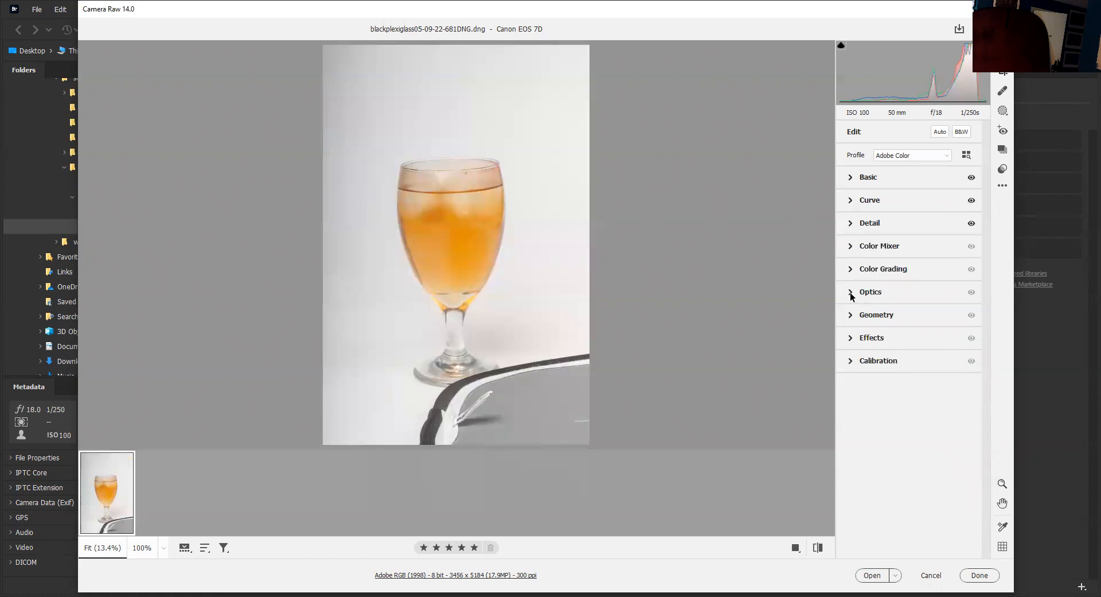
Step: Enable chromatic aberration removal and lens profile corrections for the glass image
{"action": "left_click", "coordinate": [850, 292]}
{"action": "left_click", "coordinate": [853, 329]}
{"action": "left_click", "coordinate": [854, 343]}
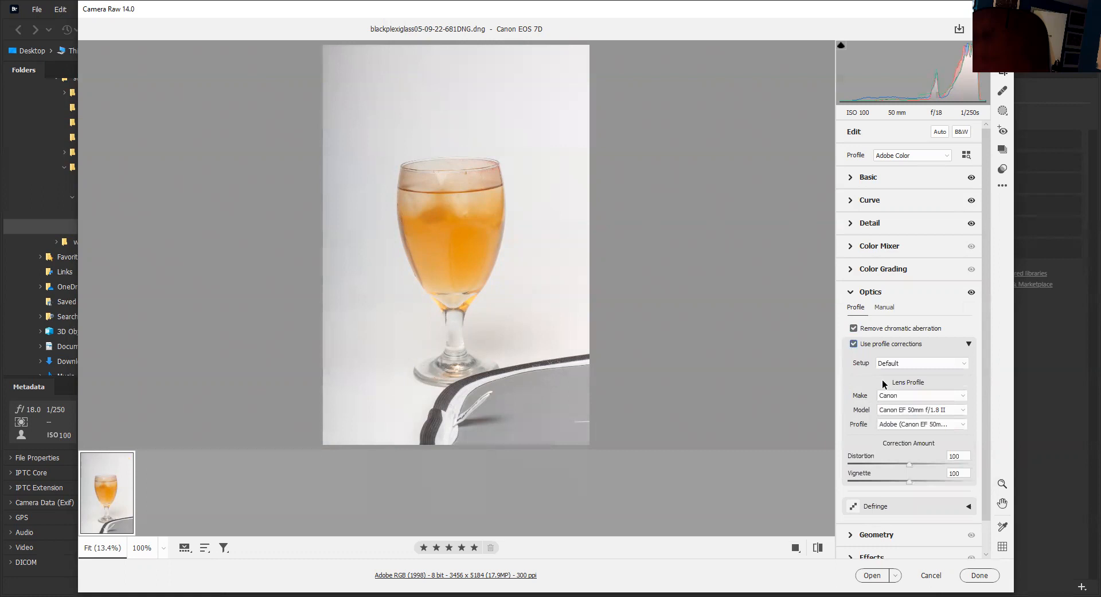
{"action": "left_click", "coordinate": [851, 294]}
Step: Apply the automatic Upright perspective correction to the glass image and recheck its lens profile settings
{"action": "left_click", "coordinate": [851, 316]}
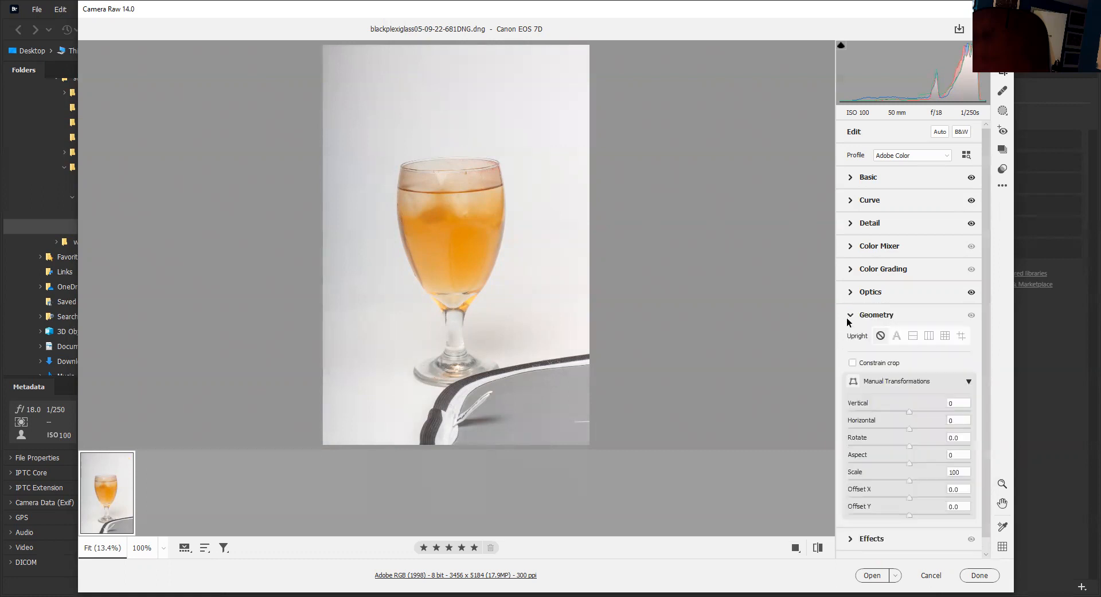
{"action": "left_click", "coordinate": [897, 336]}
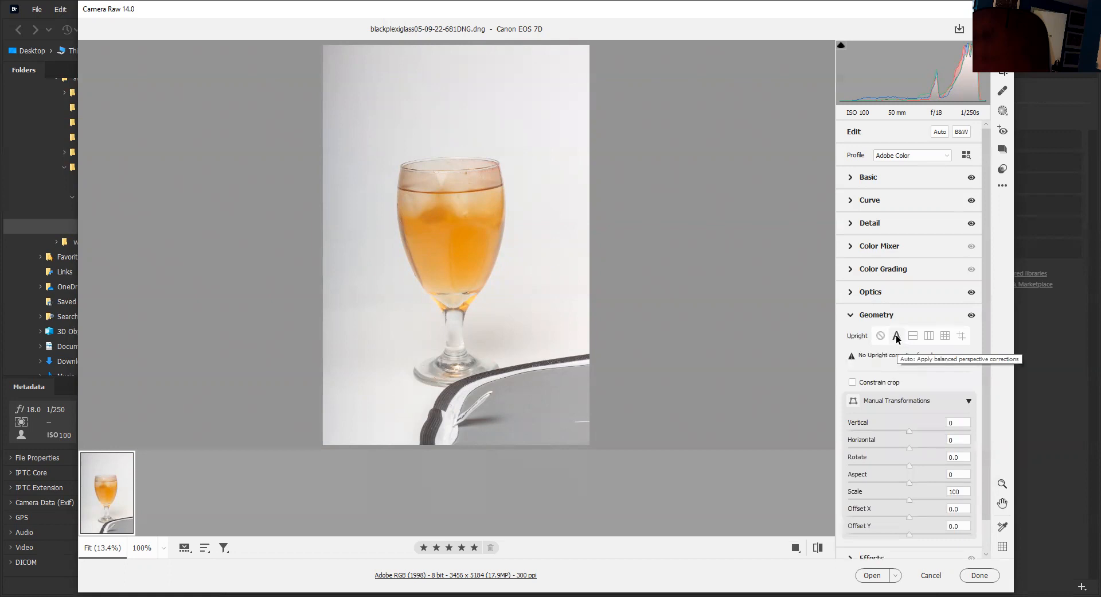
{"action": "left_click", "coordinate": [852, 294]}
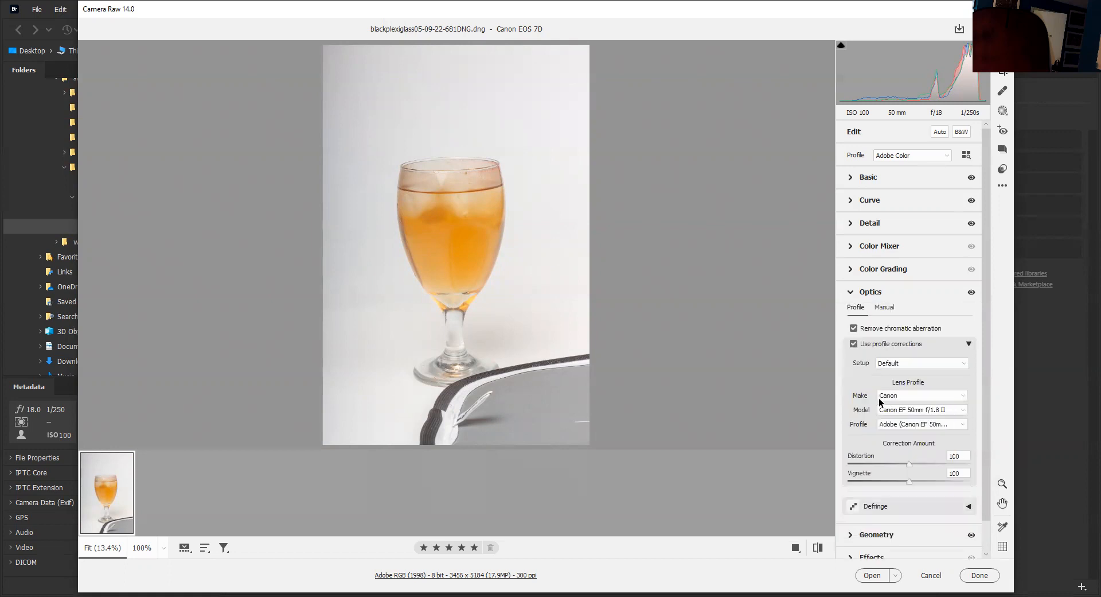
{"action": "left_click", "coordinate": [851, 296]}
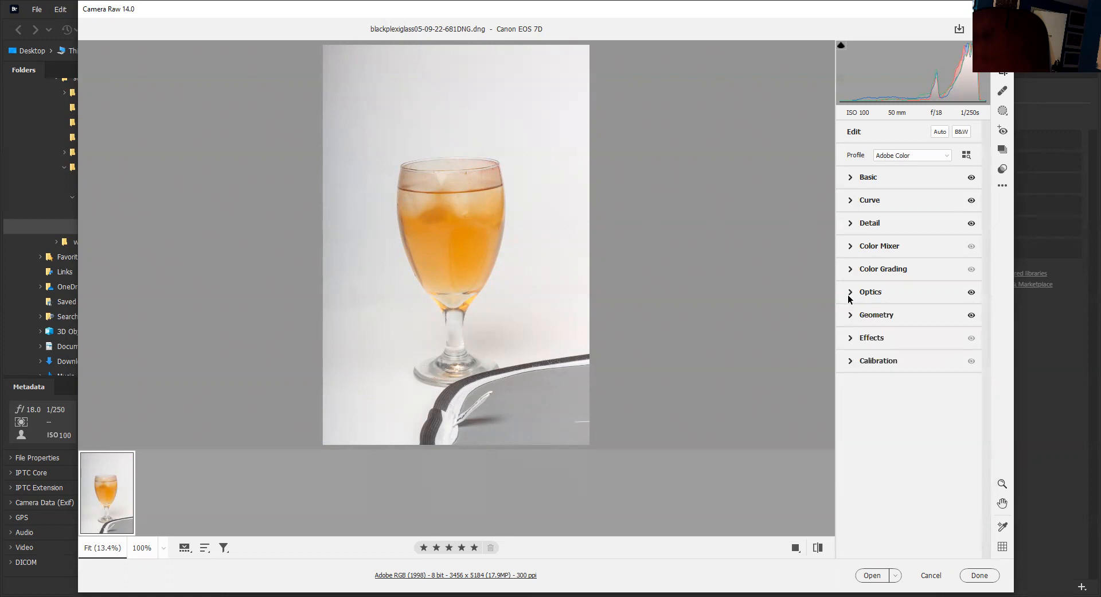
Step: Add a very slight negative vignette to the glass image
{"action": "left_click", "coordinate": [853, 340]}
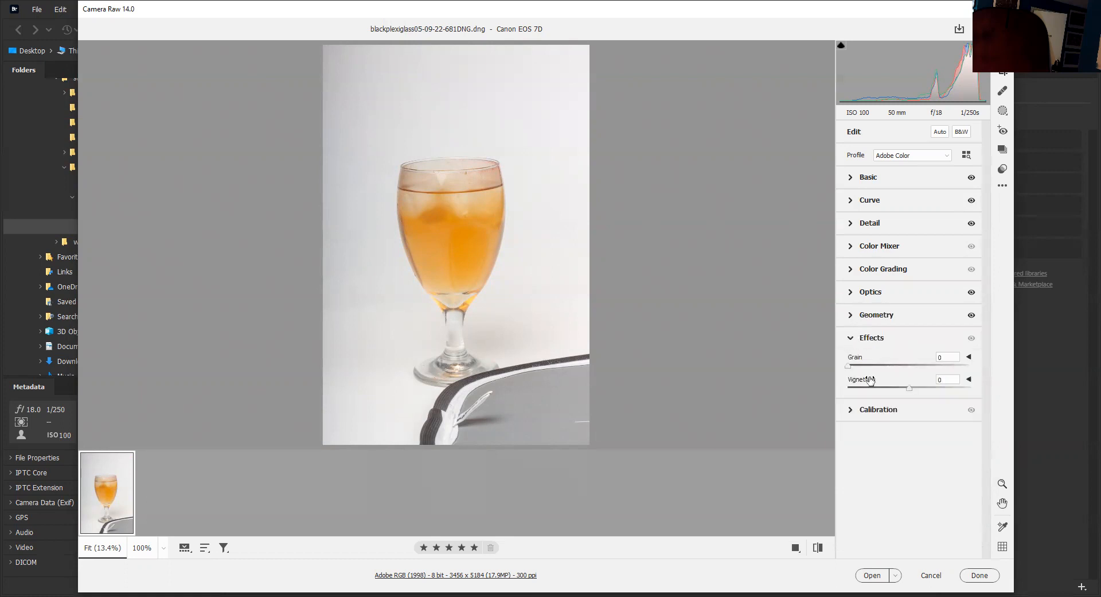
{"action": "mouse_move", "coordinate": [907, 387]}
{"action": "left_mouse_down"}
{"action": "mouse_move", "coordinate": [894, 385]}
{"action": "mouse_move", "coordinate": [906, 377]}
{"action": "left_mouse_up"}
{"action": "left_click", "coordinate": [851, 340]}
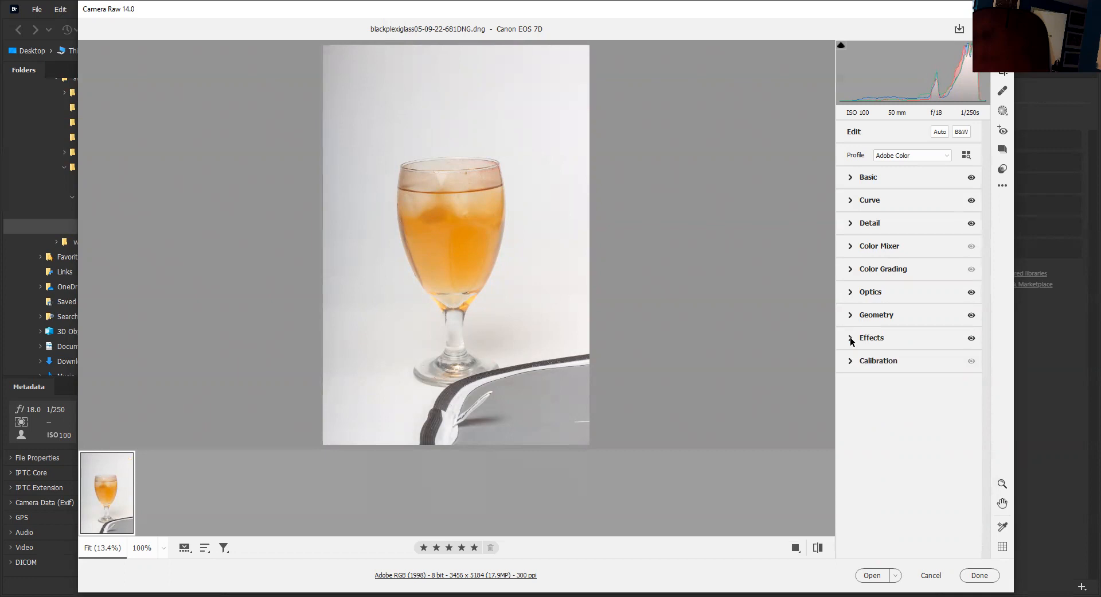
Step: Save the glass image's edits and open blackplexiglass05-09-22-681DNG.dng together with blackplexiglass05-09-22-682DNG.dng in Camera Raw
{"action": "left_click", "coordinate": [975, 576]}
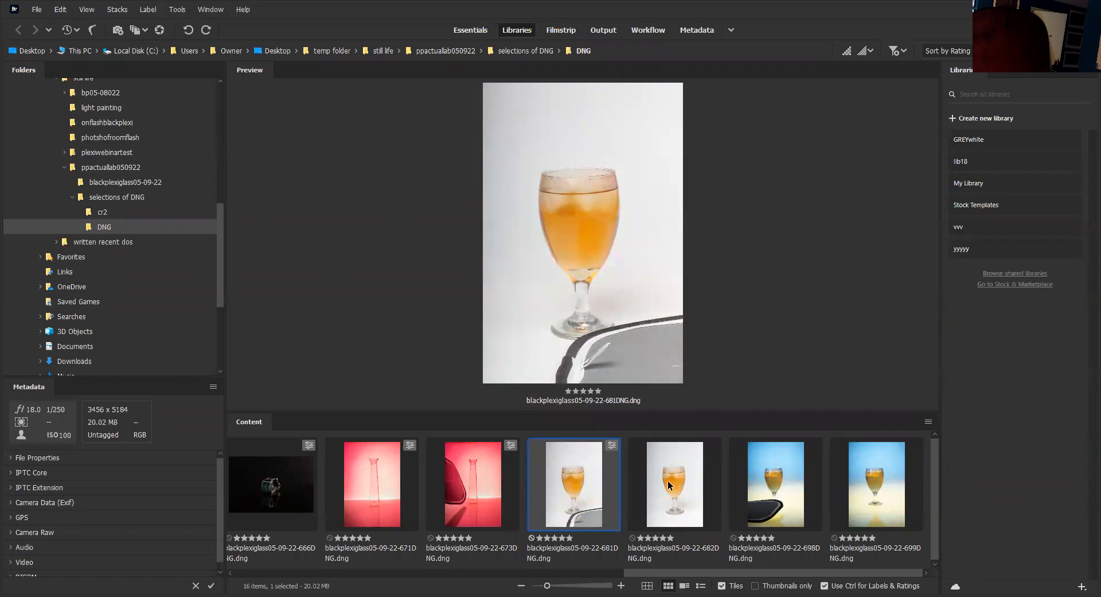
{"action": "left_click", "coordinate": [654, 472], "text": "ctrl"}
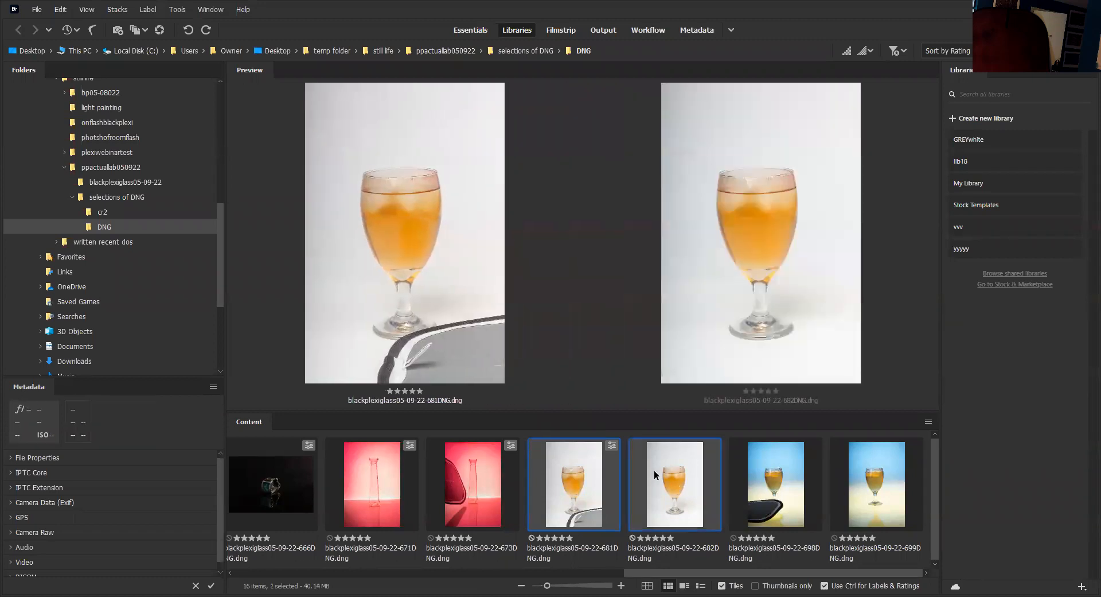
{"action": "right_click", "coordinate": [573, 504]}
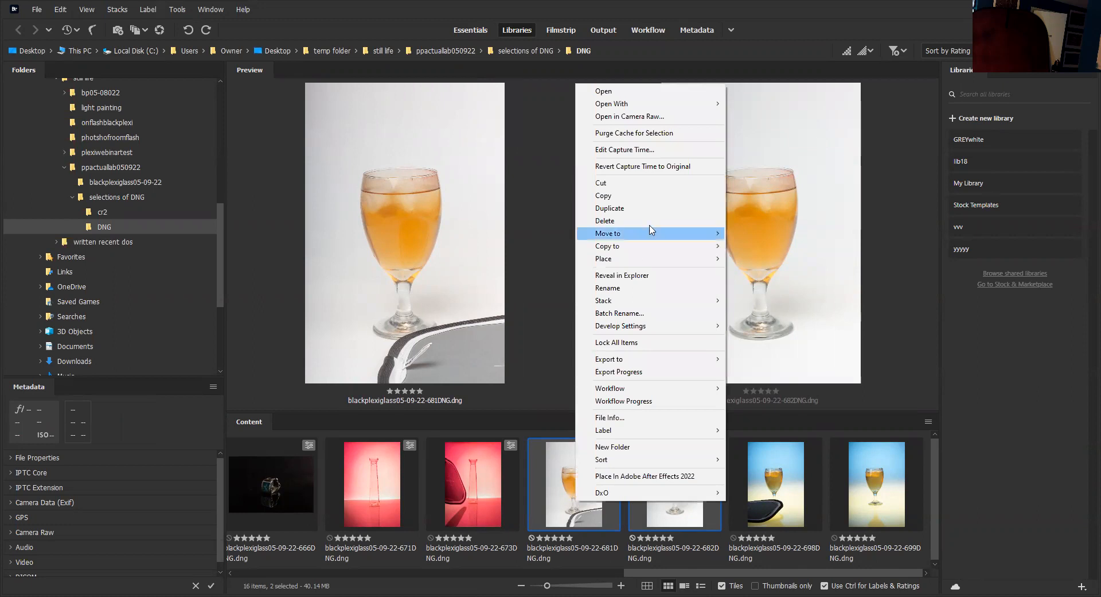
{"action": "left_click", "coordinate": [647, 116]}
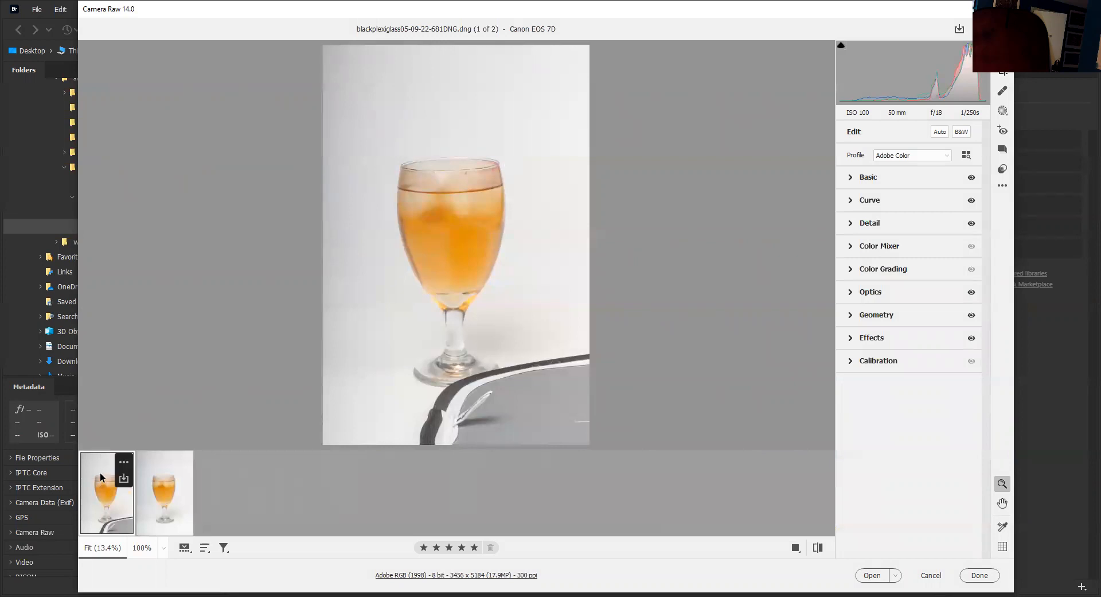
Step: Sync the edit settings from the 681DNG image to the 682DNG image and save both
{"action": "key", "text": "ctrl+a"}
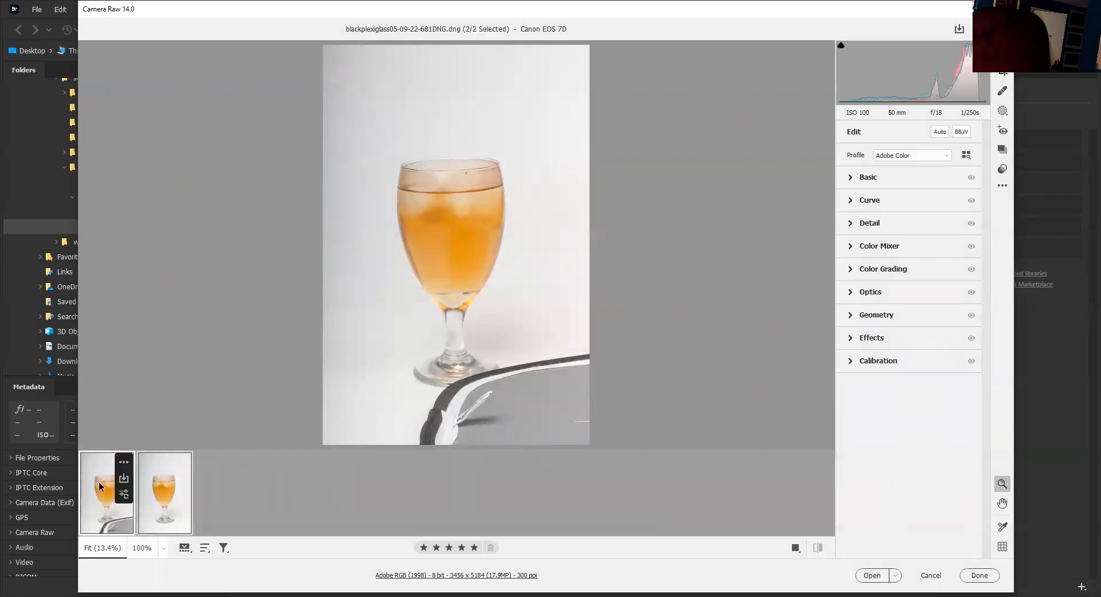
{"action": "right_click", "coordinate": [100, 482]}
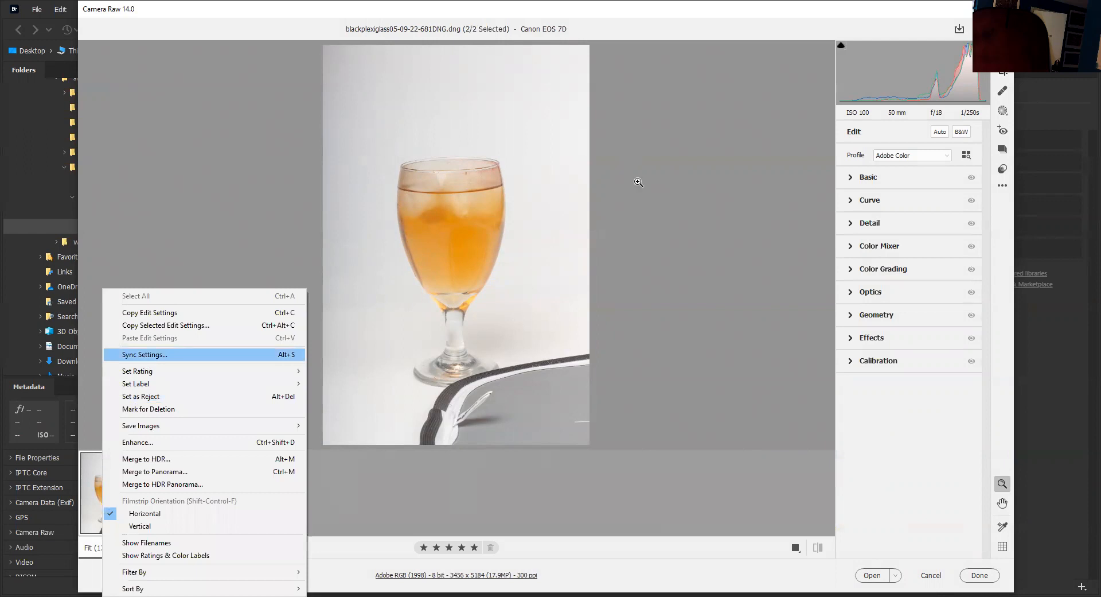
{"action": "left_click", "coordinate": [932, 578]}
{"action": "left_click", "coordinate": [932, 579]}
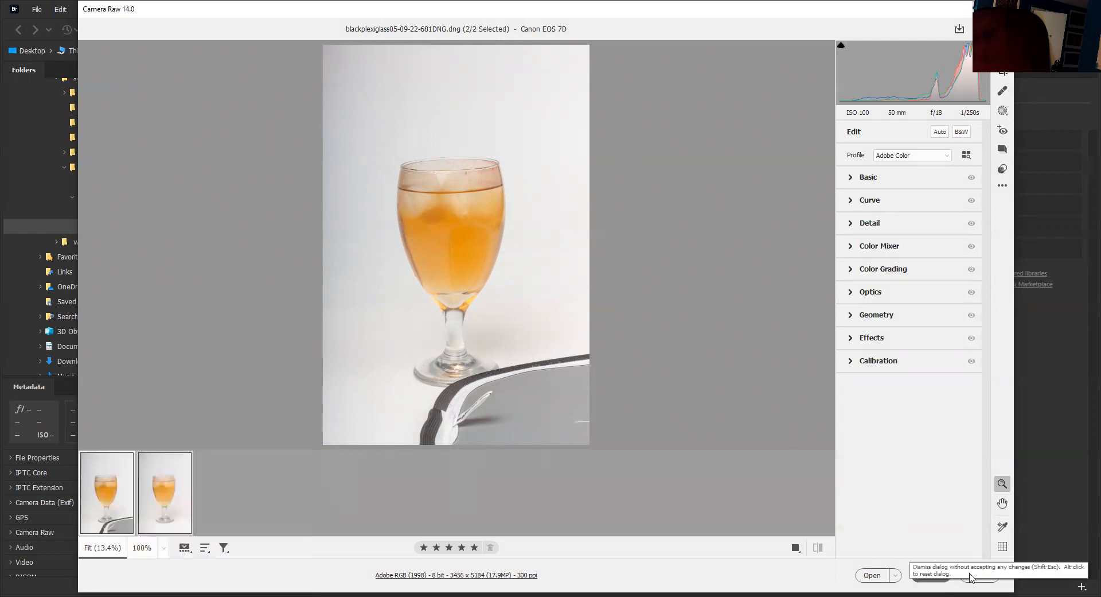
Step: Open blackplexiglass05-09-22-698DNG.dng in Camera Raw and set its white balance by sampling the dark card in front of the glass
{"action": "left_click", "coordinate": [781, 505]}
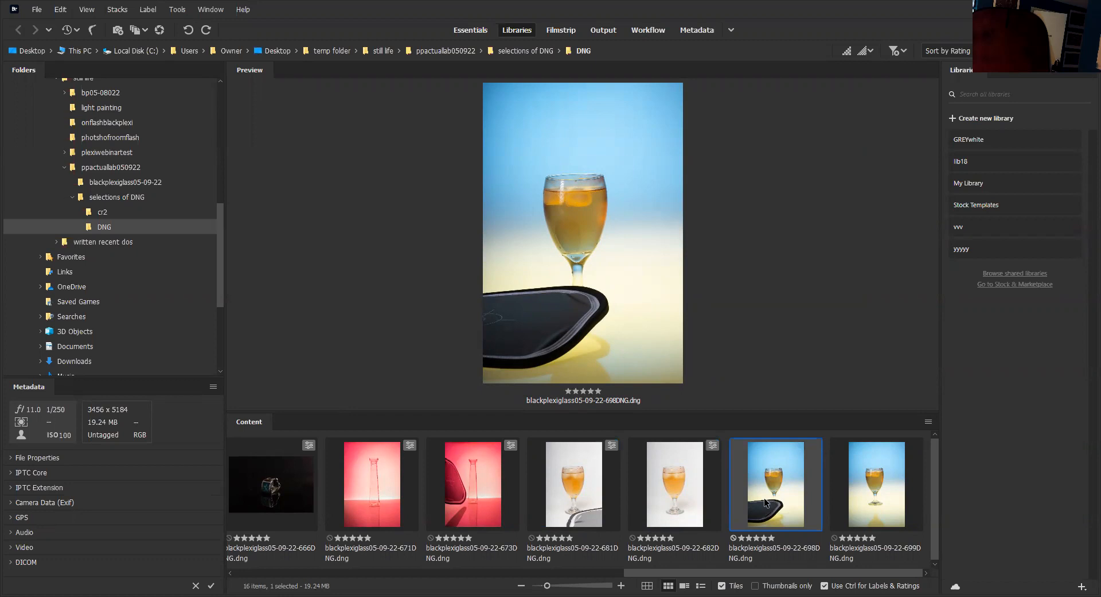
{"action": "right_click", "coordinate": [765, 502]}
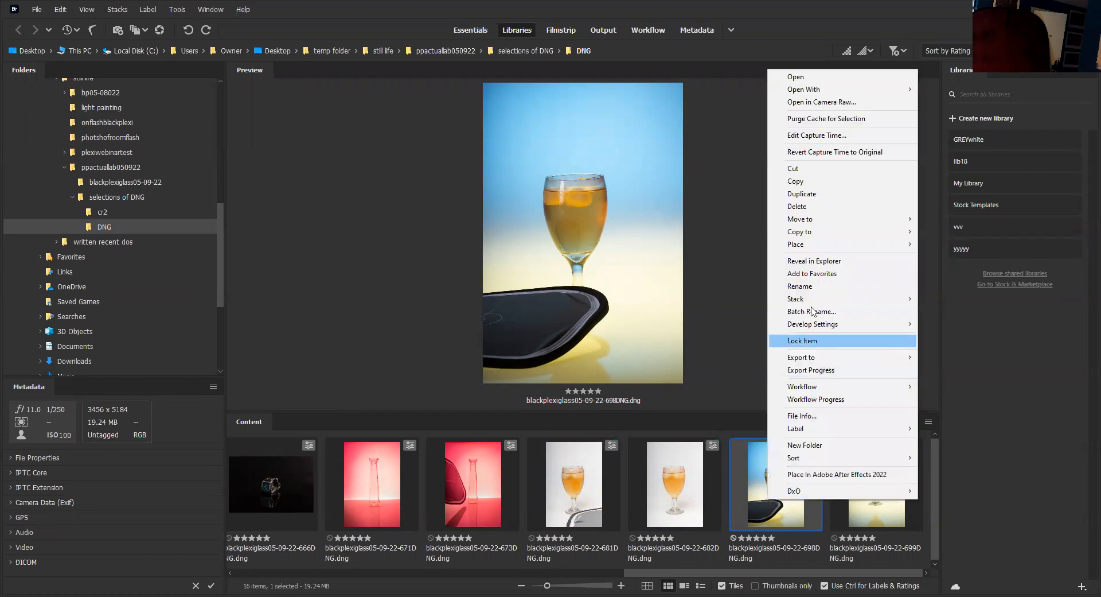
{"action": "left_click", "coordinate": [826, 103]}
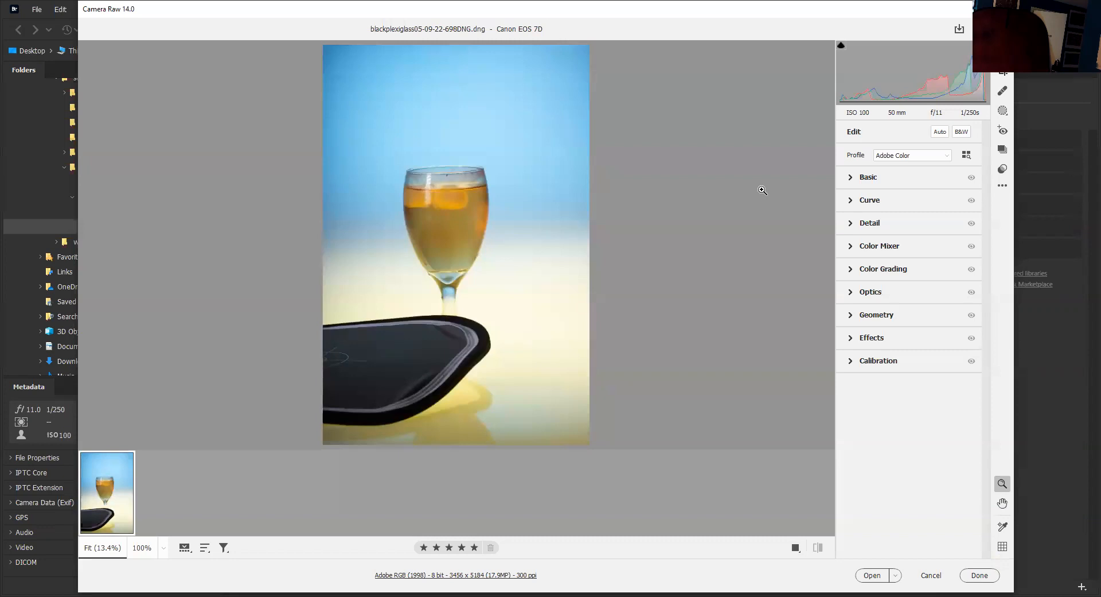
{"action": "left_click", "coordinate": [849, 178]}
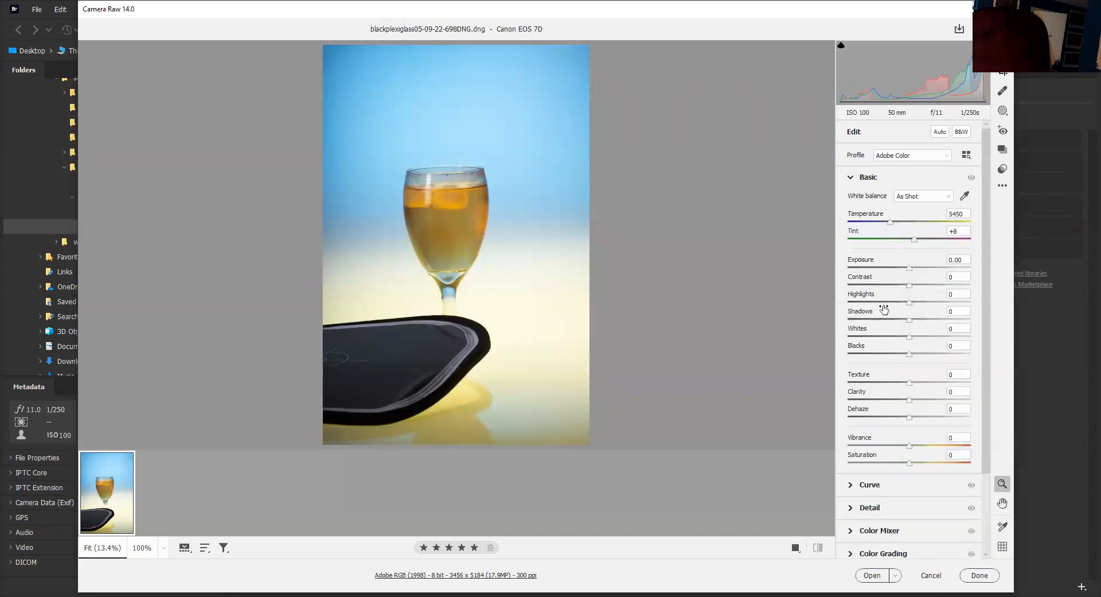
{"action": "left_click", "coordinate": [964, 196]}
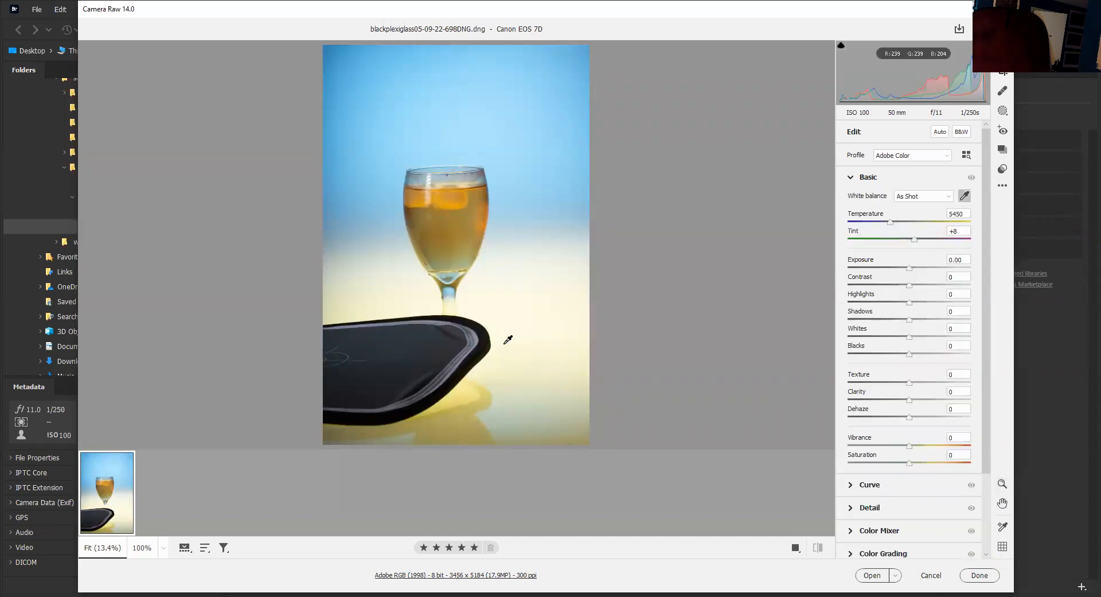
{"action": "left_click", "coordinate": [453, 324]}
{"action": "left_click", "coordinate": [425, 336]}
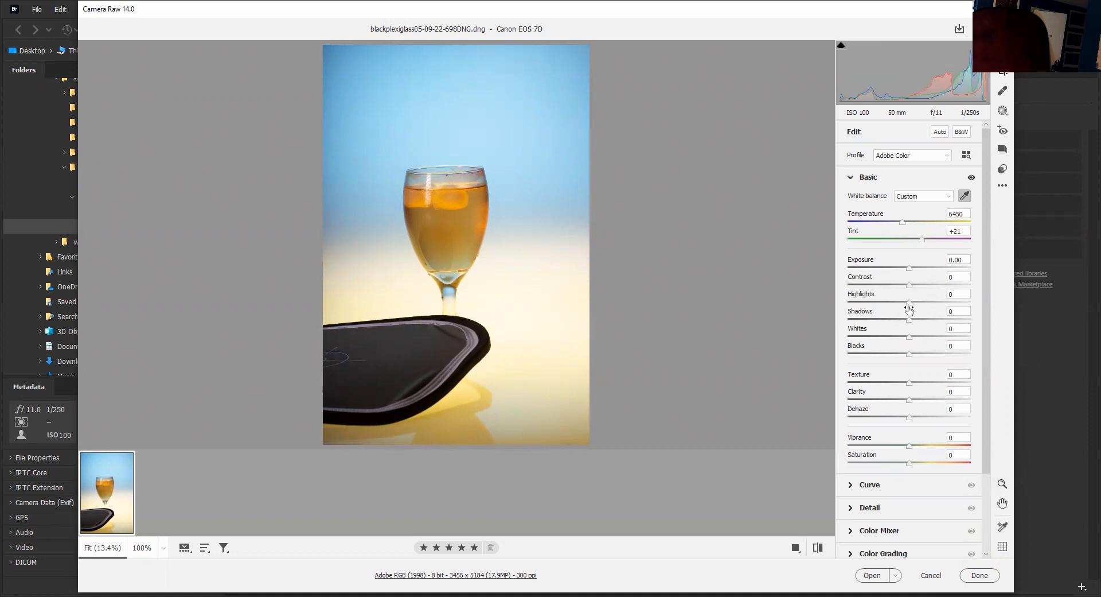
Step: Set the Highlights to -30 and the Shadows to +30 in the blue-background glass image's basic adjustments
{"action": "left_click_drag", "start_coordinate": [909, 302], "coordinate": [890, 302]}
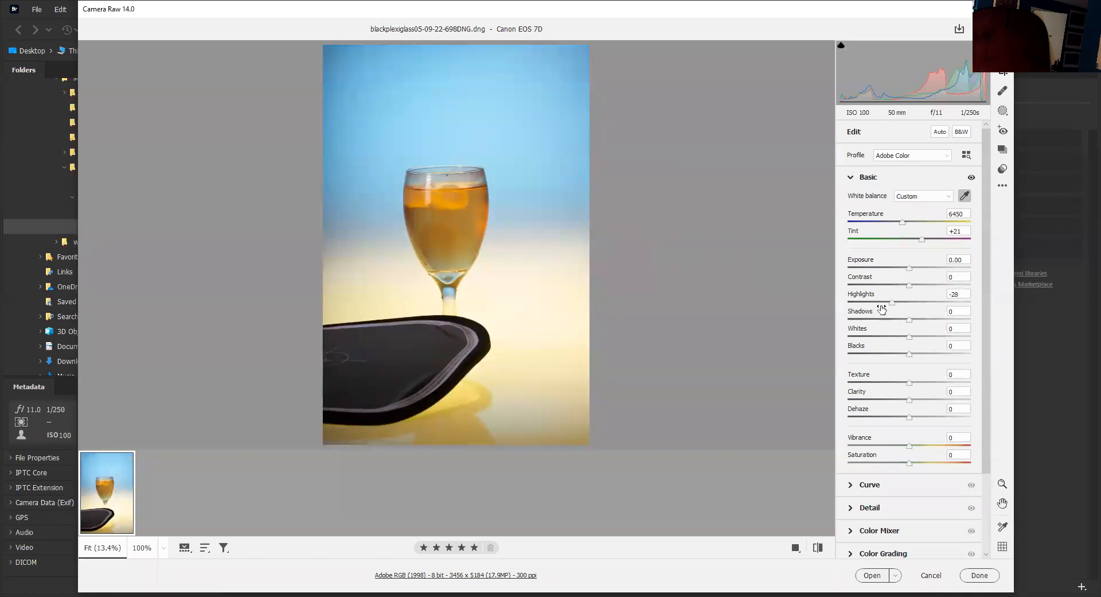
{"action": "left_click", "coordinate": [960, 294]}
{"action": "key", "text": "BackSpace"}
{"action": "key", "text": "BackSpace"}
{"action": "type", "text": "30"}
{"action": "left_click", "coordinate": [958, 311]}
{"action": "type", "text": "30"}
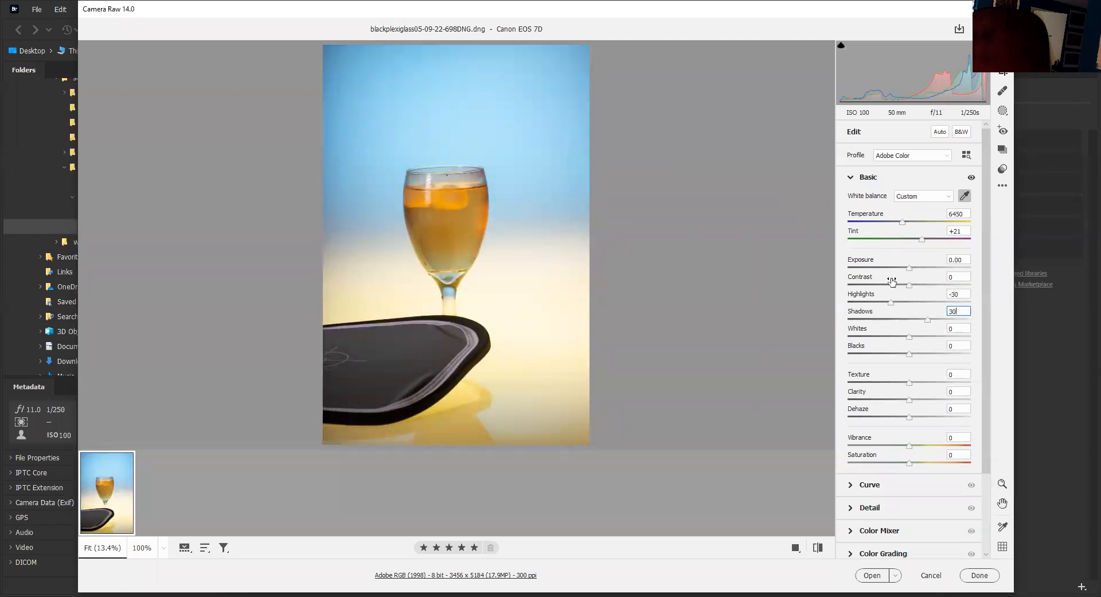
Step: Set the blue-background glass image's Contrast to +13 and raise its Texture very slightly
{"action": "mouse_move", "coordinate": [909, 284]}
{"action": "left_mouse_down"}
{"action": "mouse_move", "coordinate": [882, 284]}
{"action": "mouse_move", "coordinate": [935, 280]}
{"action": "mouse_move", "coordinate": [917, 286]}
{"action": "left_mouse_up"}
{"action": "left_click", "coordinate": [909, 380]}
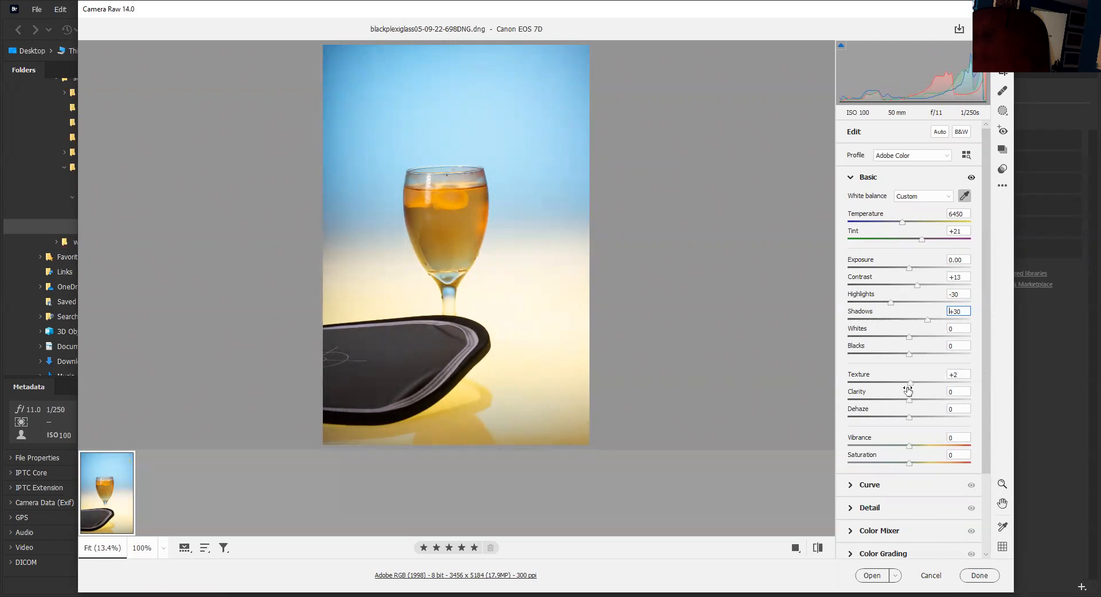
{"action": "left_click_drag", "start_coordinate": [911, 400], "coordinate": [912, 383]}
{"action": "left_click", "coordinate": [851, 178]}
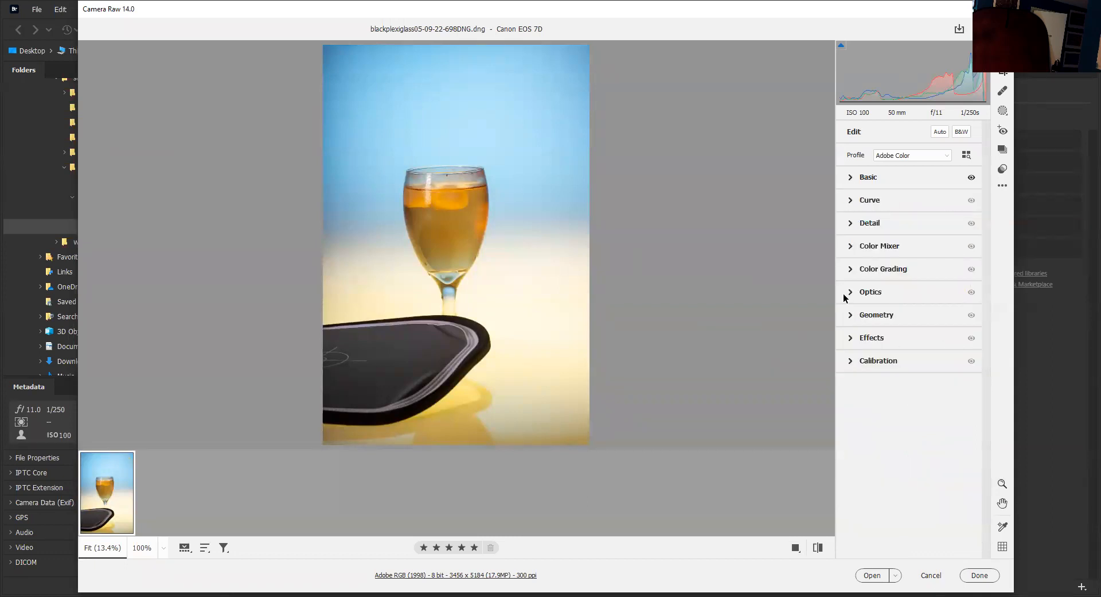
Step: Lift the Shadows of the blue-background glass image's parametric tone curve to +15
{"action": "left_click", "coordinate": [851, 198]}
{"action": "left_click_drag", "start_coordinate": [893, 347], "coordinate": [866, 337]}
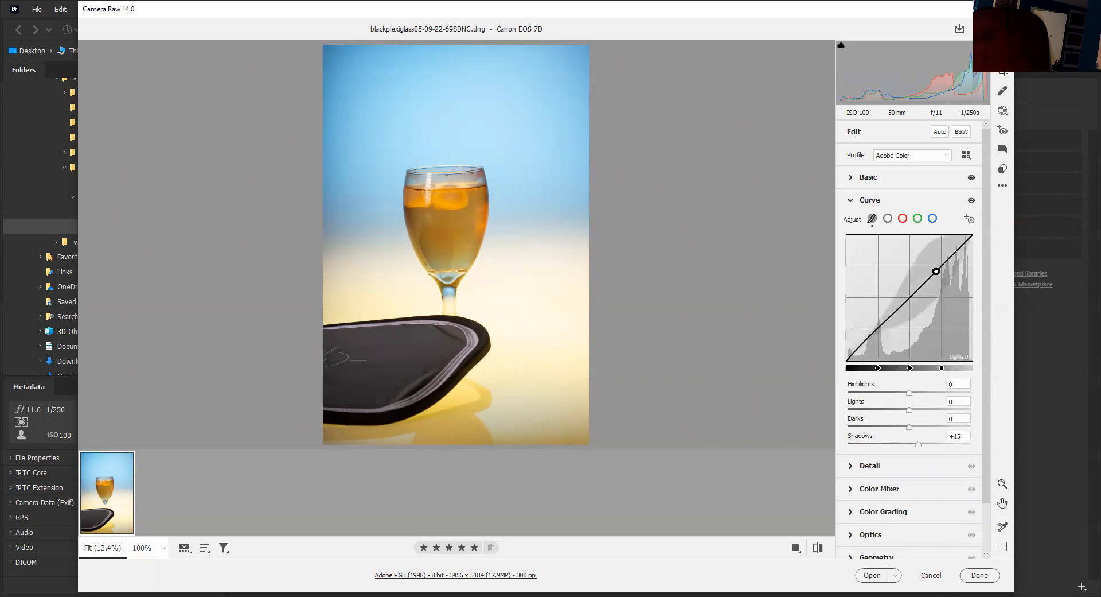
{"action": "left_click", "coordinate": [851, 200]}
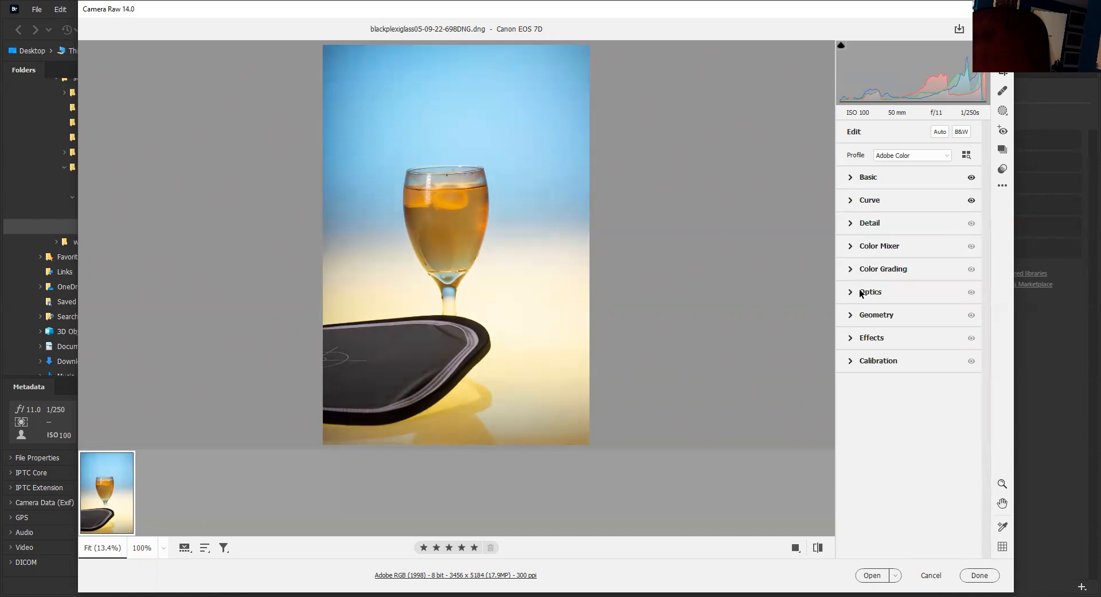
Step: Set the blue-background glass image's Sharpening to 142, Noise Reduction to 40 and Color Noise Reduction to 48, checking the detail at 100%
{"action": "left_click", "coordinate": [852, 223]}
{"action": "left_click_drag", "start_coordinate": [881, 249], "coordinate": [899, 249]}
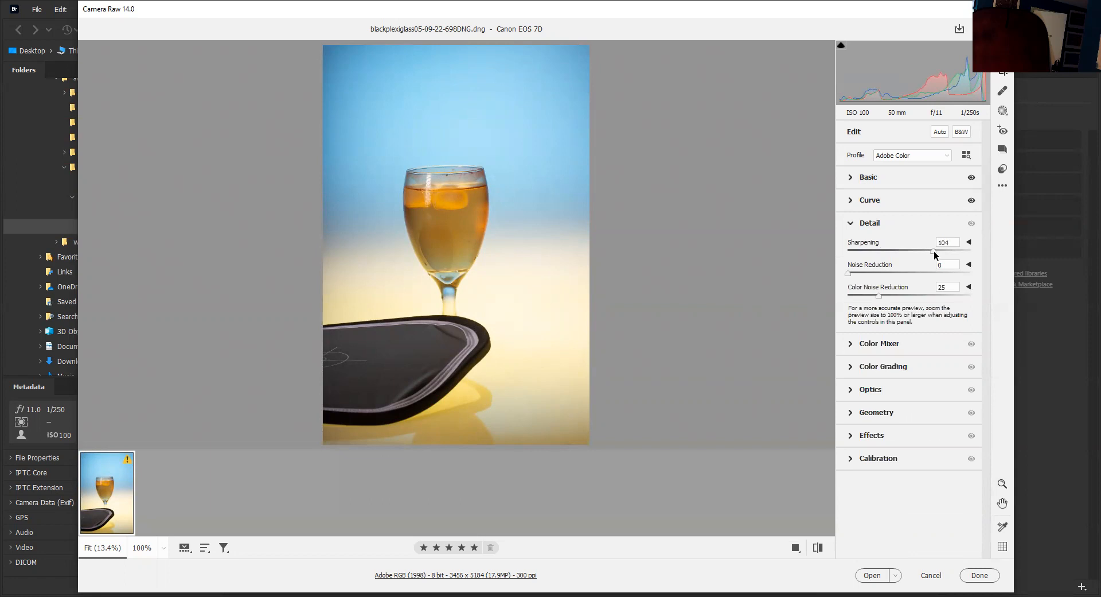
{"action": "left_click_drag", "start_coordinate": [934, 250], "coordinate": [962, 248]}
{"action": "left_click_drag", "start_coordinate": [848, 272], "coordinate": [897, 274]}
{"action": "left_click", "coordinate": [172, 548]}
{"action": "left_click", "coordinate": [200, 430]}
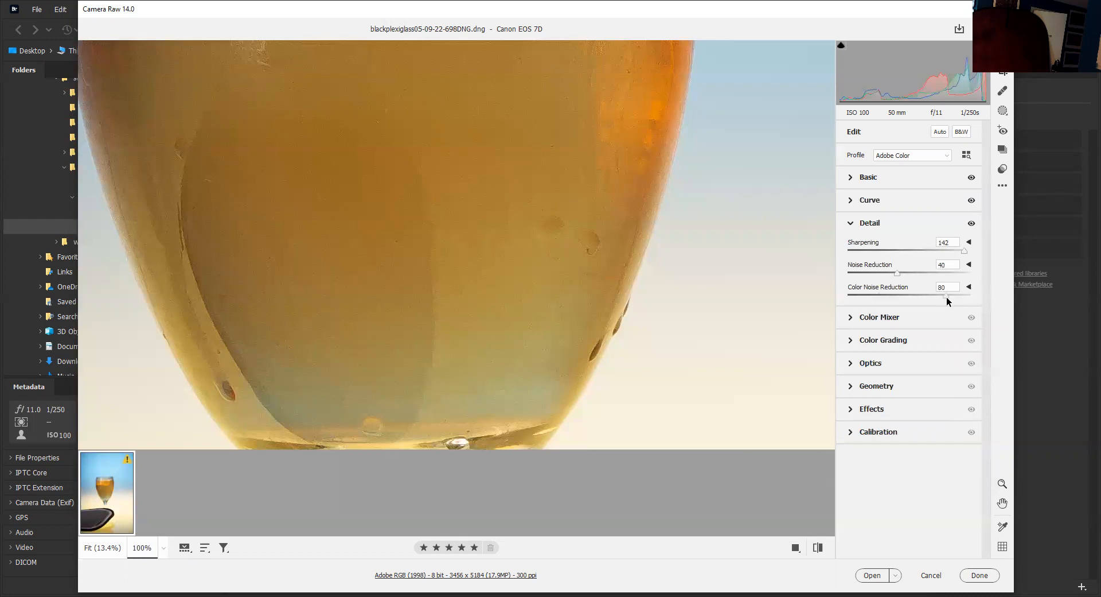
{"action": "left_click_drag", "start_coordinate": [948, 300], "coordinate": [907, 302]}
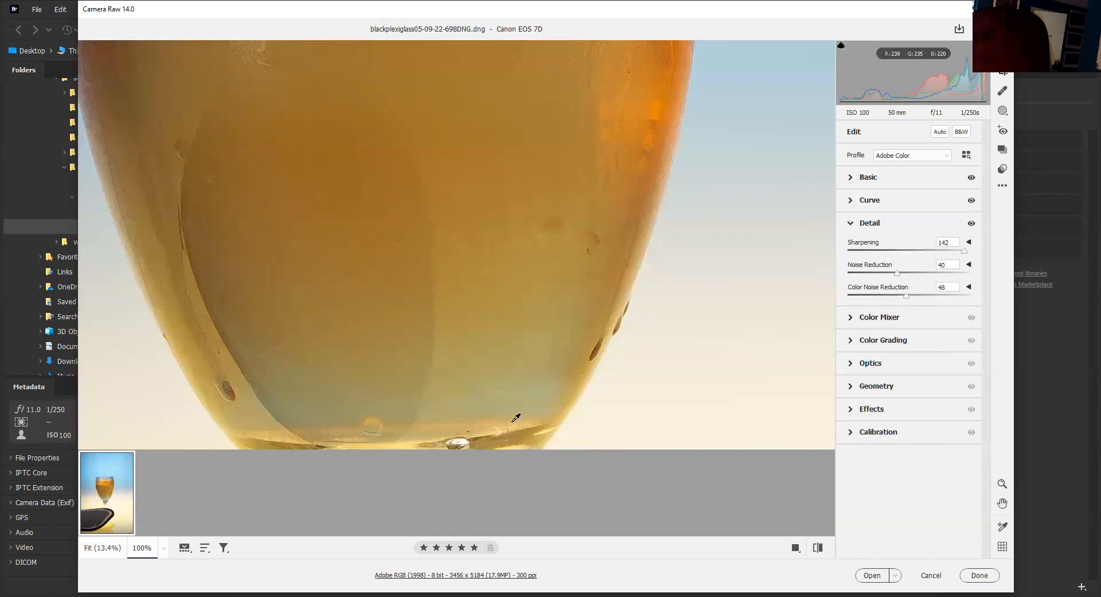
{"action": "left_click", "coordinate": [163, 549]}
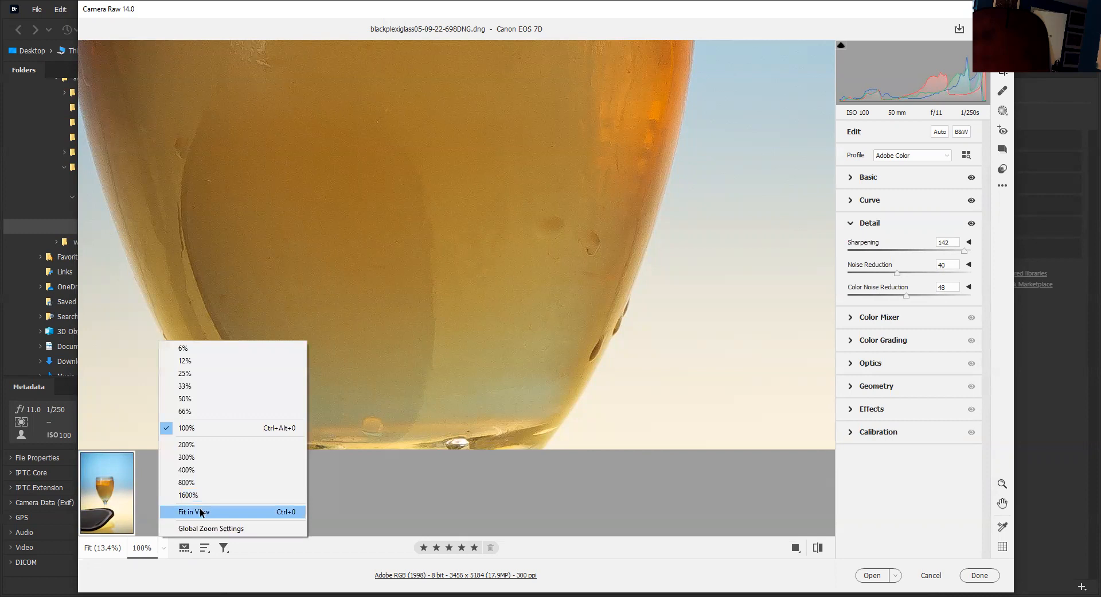
{"action": "left_click", "coordinate": [201, 512]}
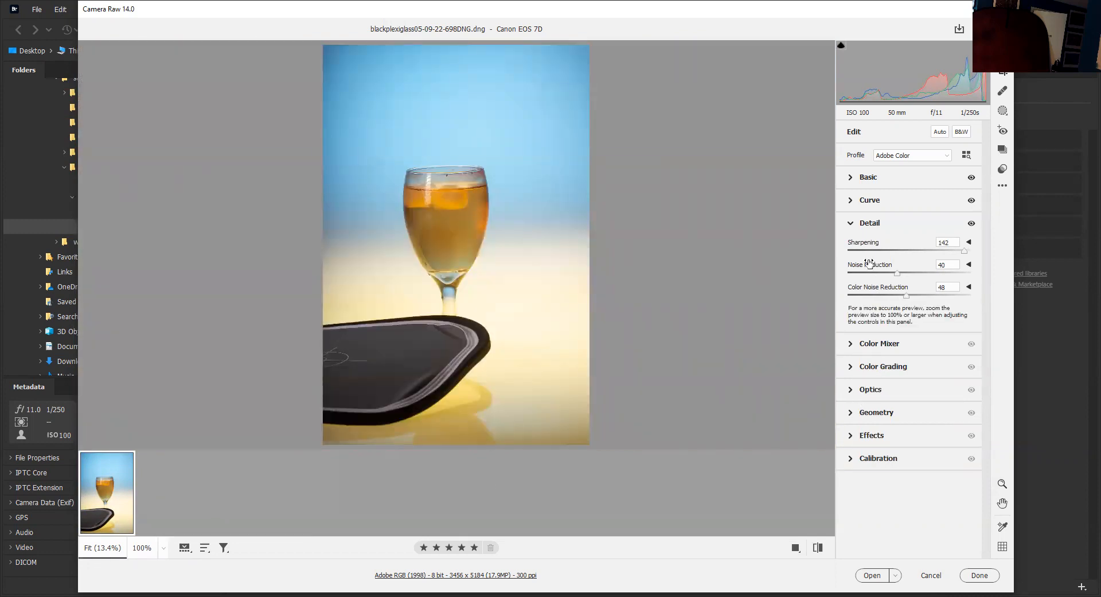
{"action": "left_click", "coordinate": [848, 224]}
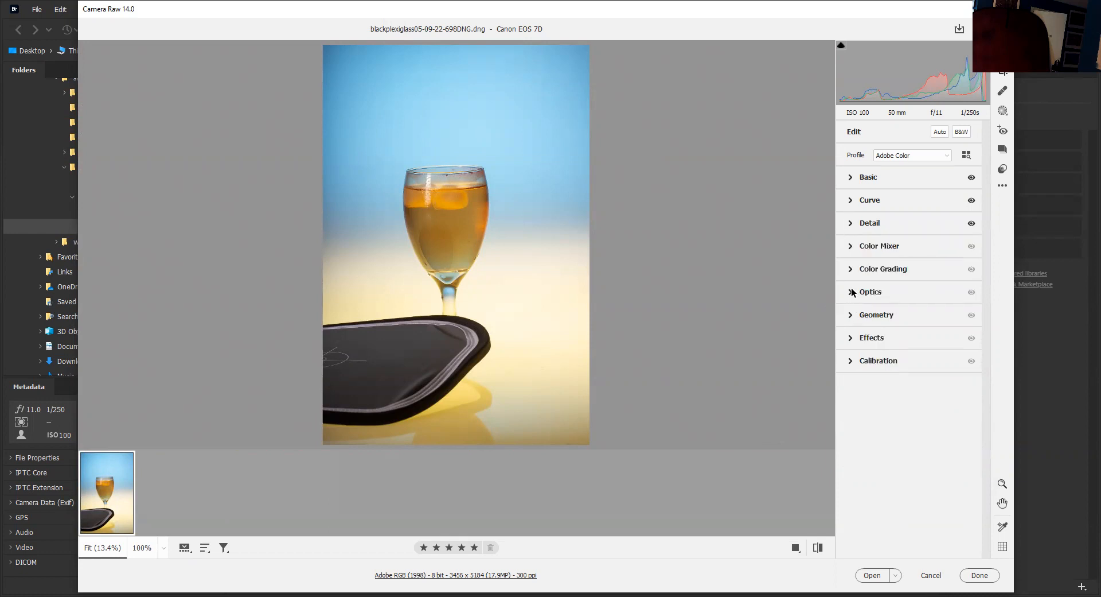
Step: Enable chromatic aberration removal and lens profile corrections for the blue-background glass image
{"action": "left_click", "coordinate": [852, 292]}
{"action": "left_click", "coordinate": [854, 328]}
{"action": "left_click", "coordinate": [854, 344]}
{"action": "left_click", "coordinate": [852, 293]}
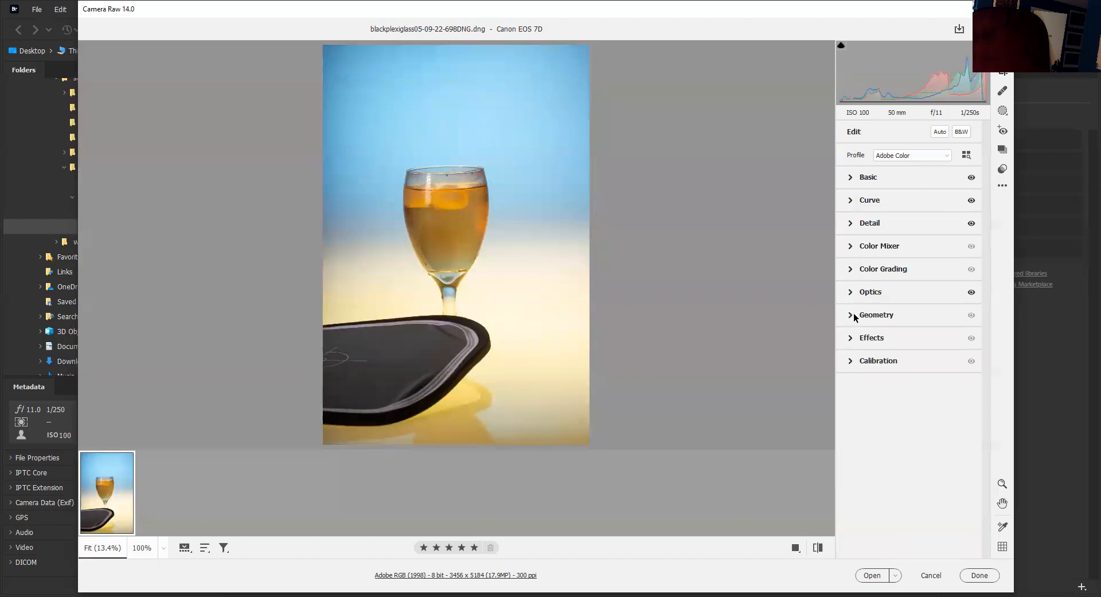
Step: Try the Auto Upright correction on the blue-background glass image, enable Constrain crop, and leave Upright off
{"action": "left_click", "coordinate": [853, 315]}
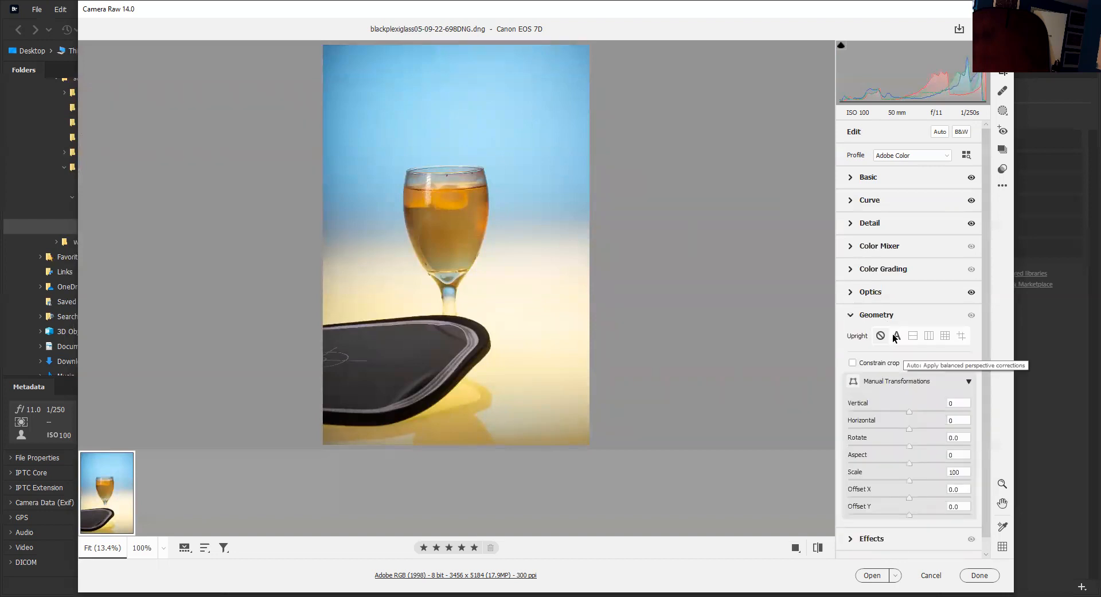
{"action": "left_click", "coordinate": [895, 336]}
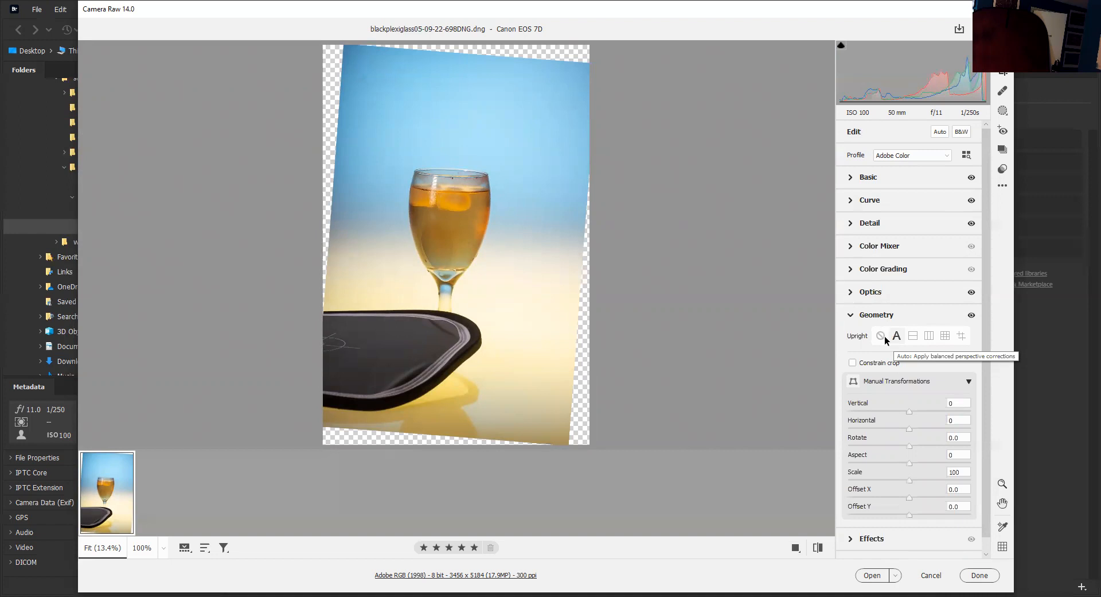
{"action": "left_click", "coordinate": [884, 338]}
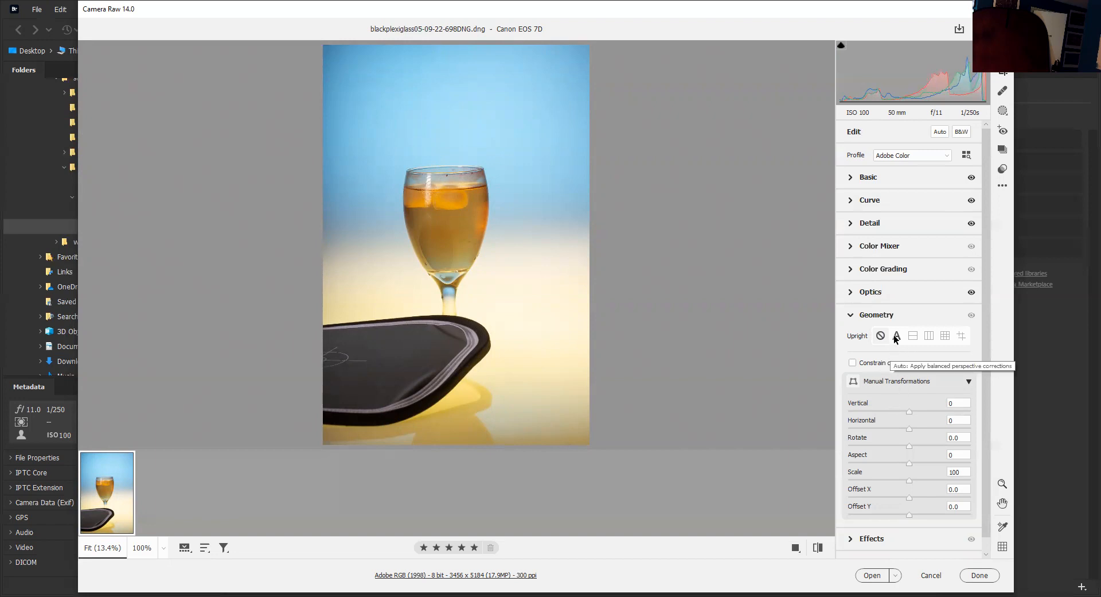
{"action": "left_click", "coordinate": [897, 337]}
{"action": "left_click", "coordinate": [853, 363]}
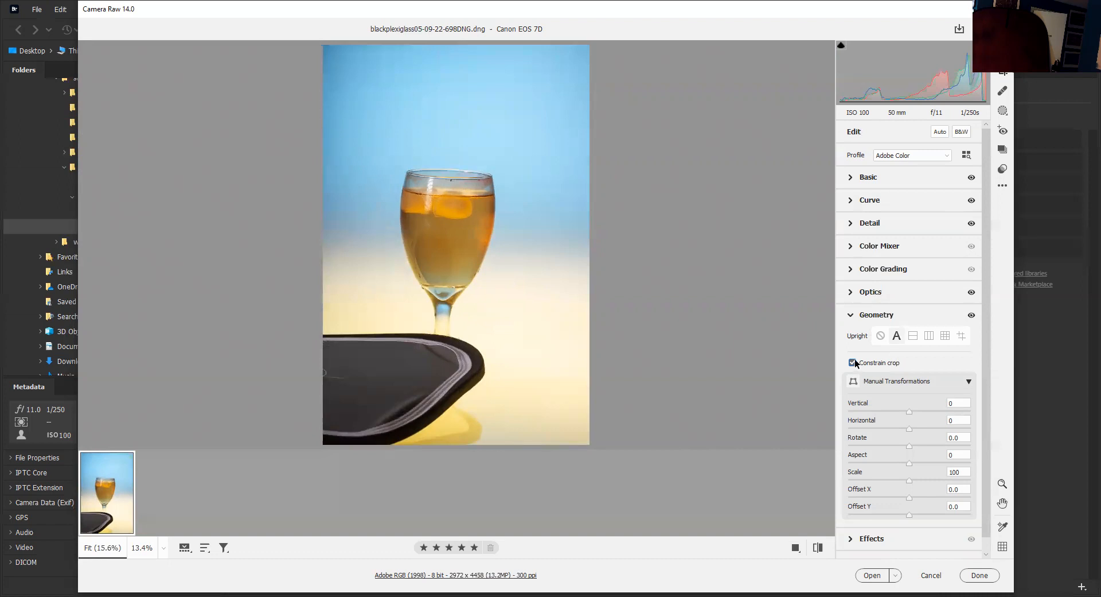
{"action": "left_click", "coordinate": [882, 337]}
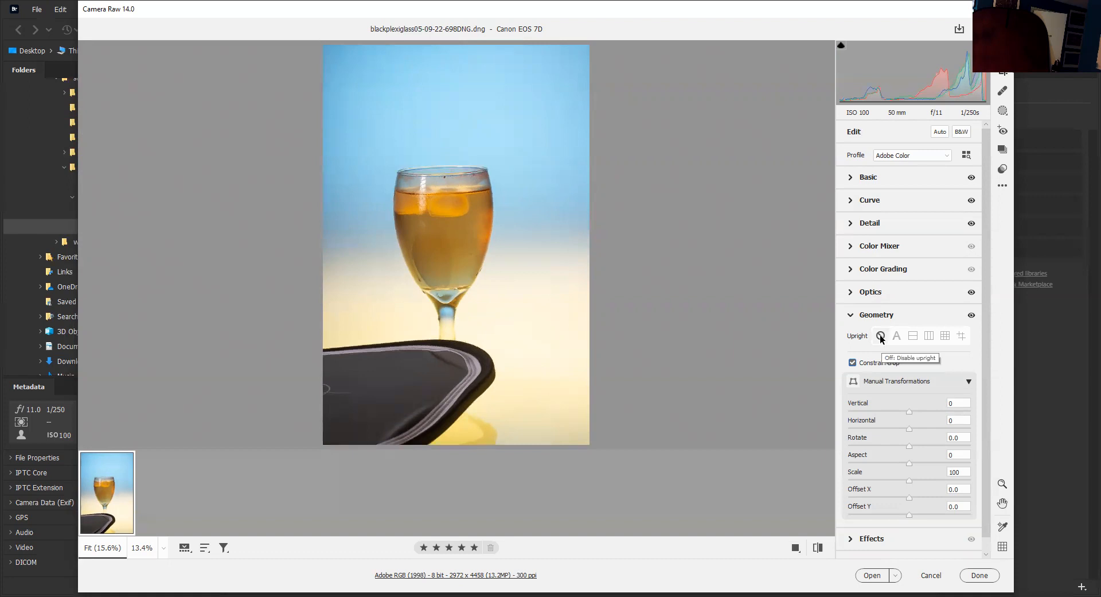
{"action": "left_click", "coordinate": [852, 363]}
{"action": "left_click", "coordinate": [853, 362]}
{"action": "scroll", "coordinate": [869, 377], "scroll_direction": "down", "scroll_amount": 1}
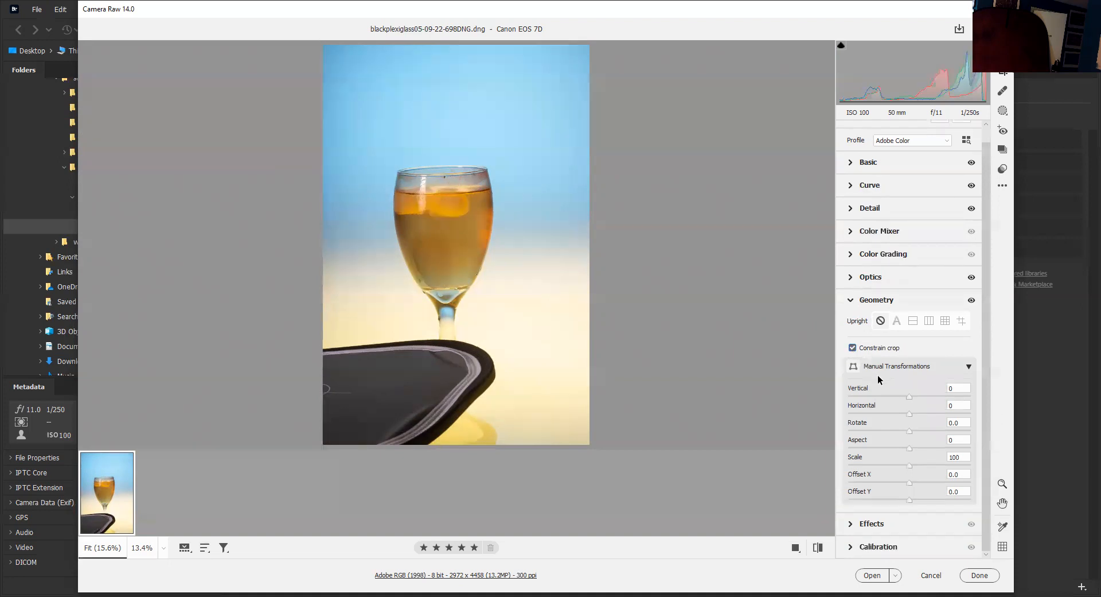
{"action": "left_click", "coordinate": [851, 299]}
Step: Set the blue-background glass image's Vignetting to +6 and save its edits
{"action": "left_click", "coordinate": [852, 337]}
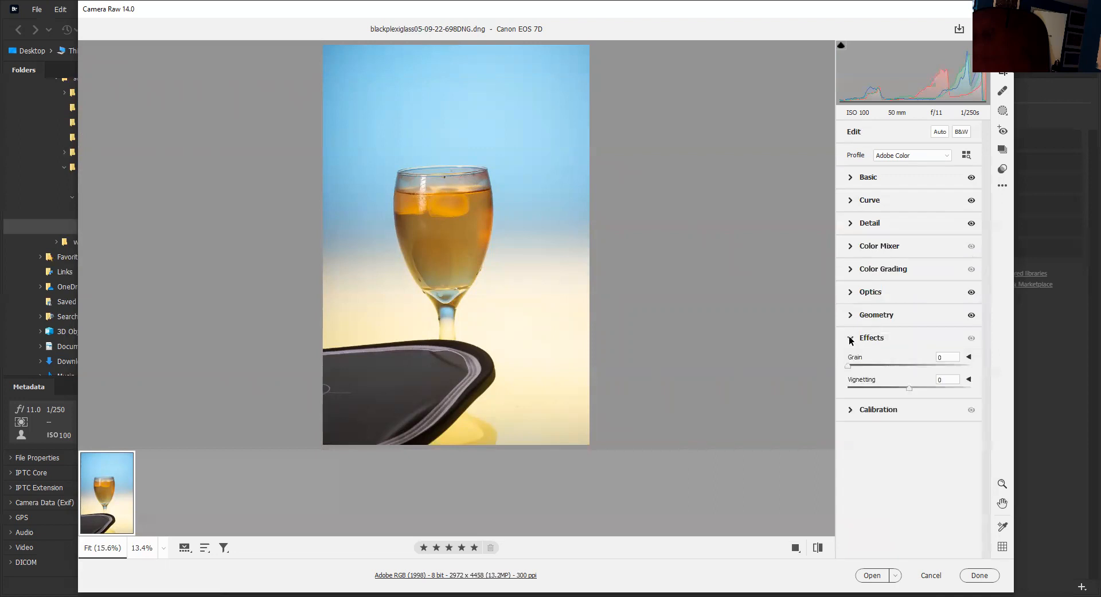
{"action": "left_click_drag", "start_coordinate": [909, 390], "coordinate": [914, 388]}
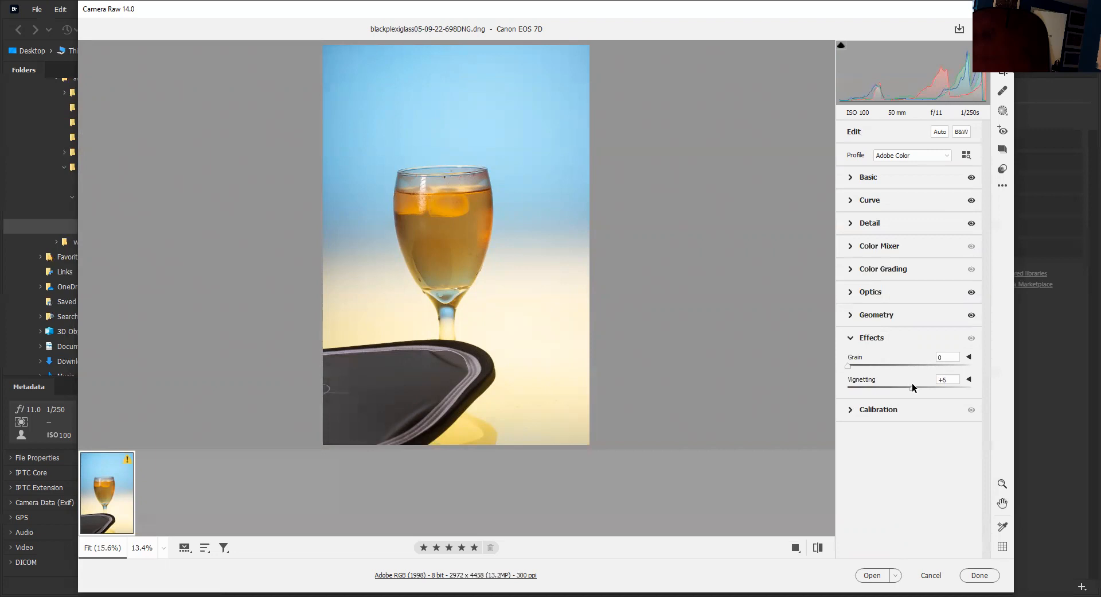
{"action": "left_click", "coordinate": [978, 575]}
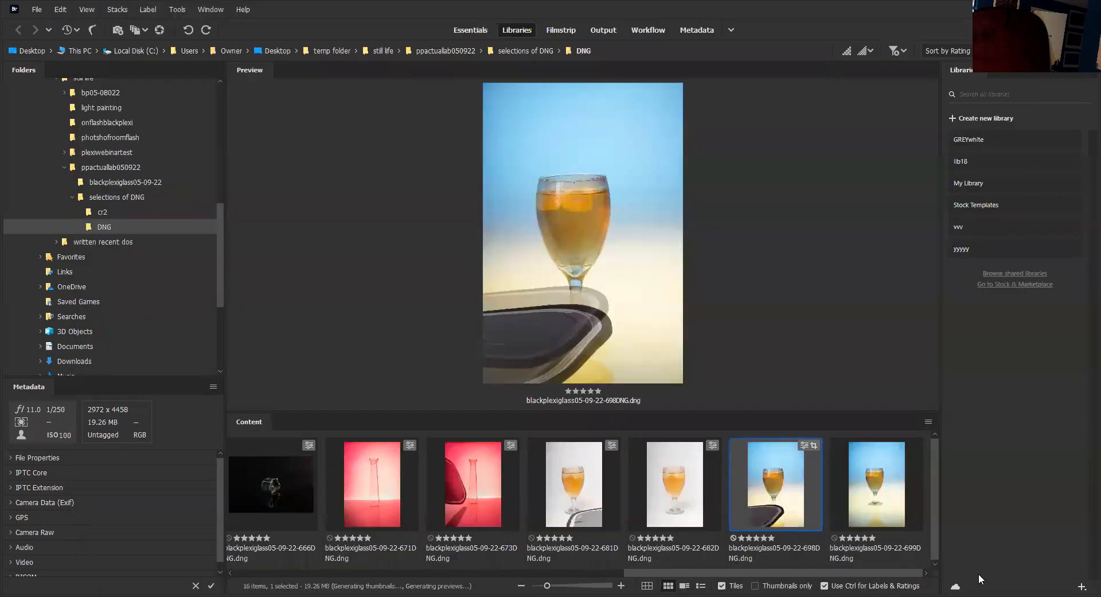
Step: Synchronize the default subset of Camera Raw edits from the 698 blue-background glass image to the 699 image and save both
{"action": "left_click", "coordinate": [892, 510], "text": "ctrl"}
{"action": "right_click", "coordinate": [790, 483]}
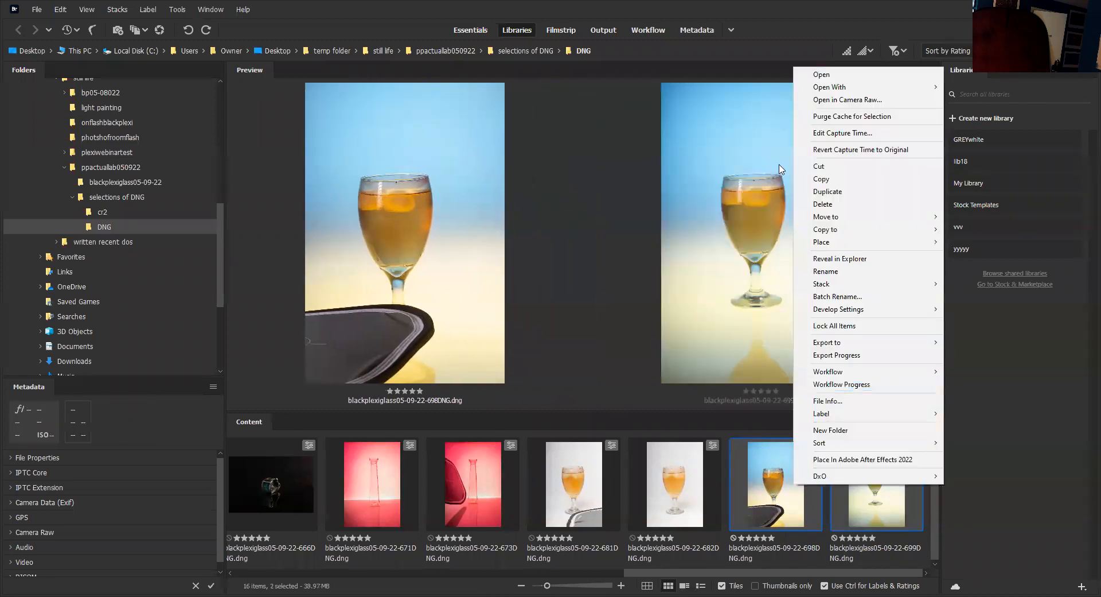
{"action": "left_click", "coordinate": [836, 100]}
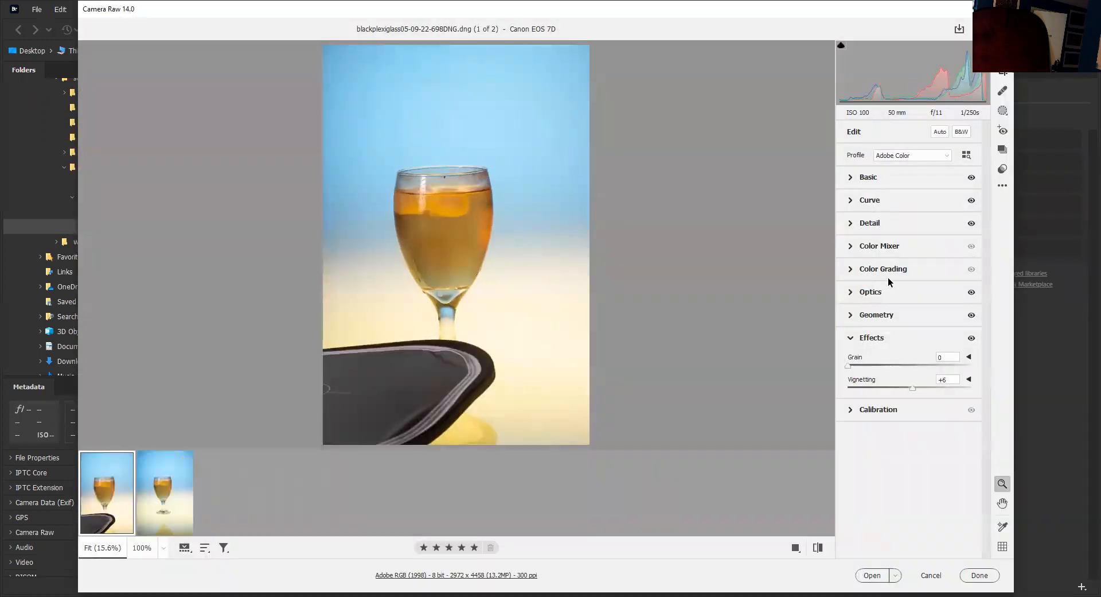
{"action": "key", "text": "ctrl+a"}
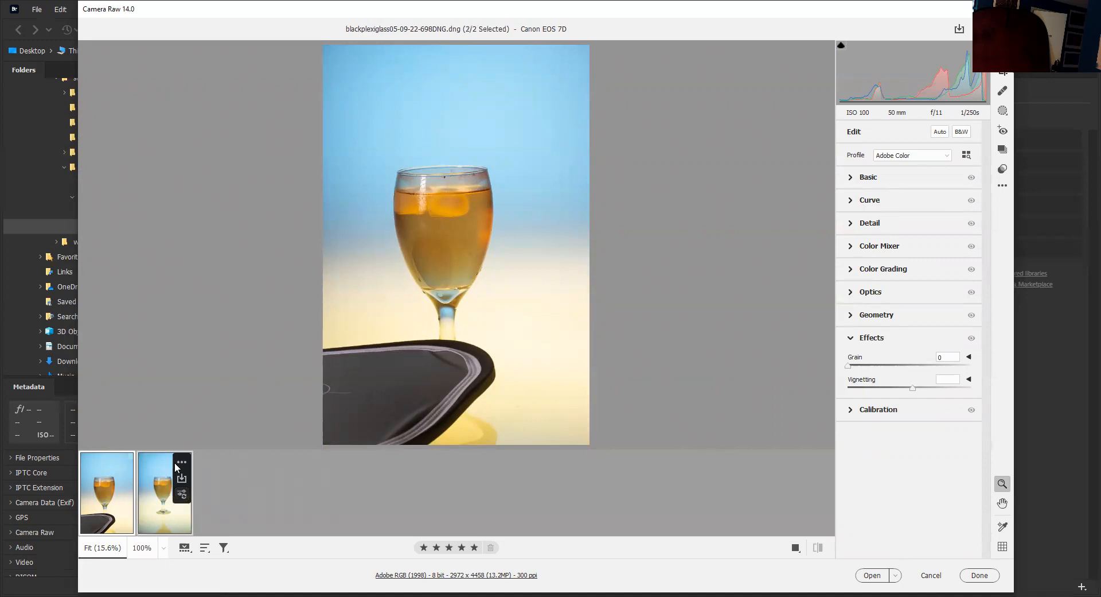
{"action": "right_click", "coordinate": [140, 491]}
{"action": "left_click", "coordinate": [215, 359]}
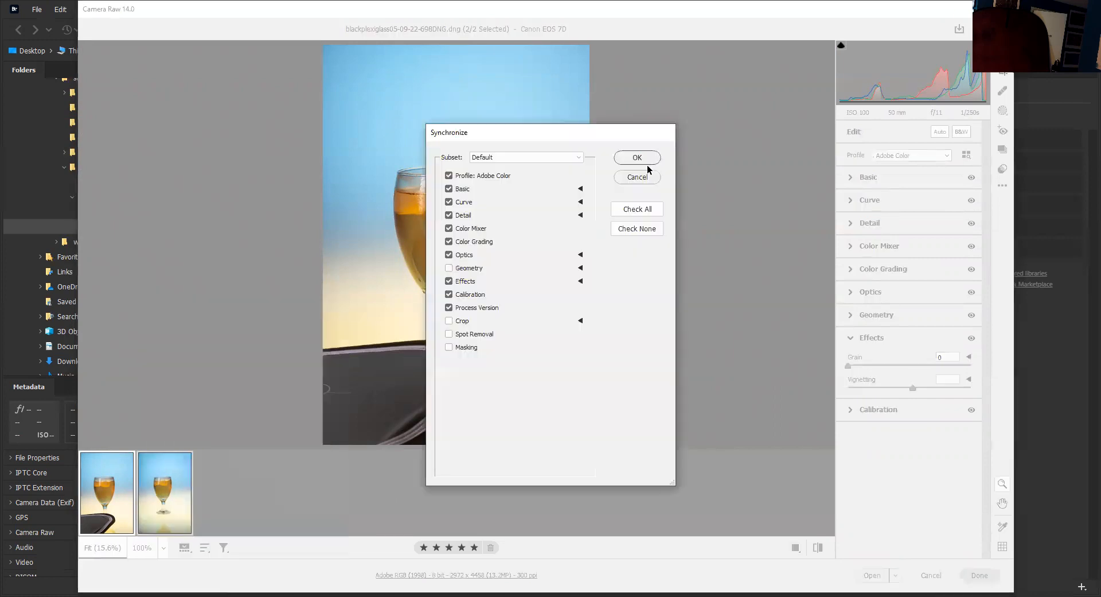
{"action": "left_click", "coordinate": [637, 158]}
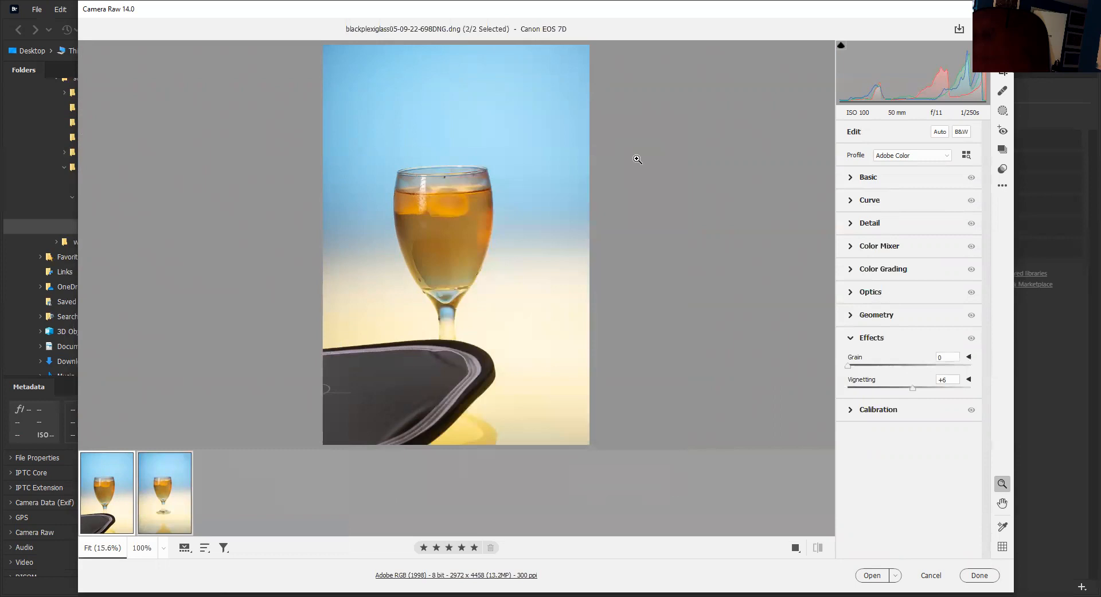
{"action": "left_click", "coordinate": [979, 575]}
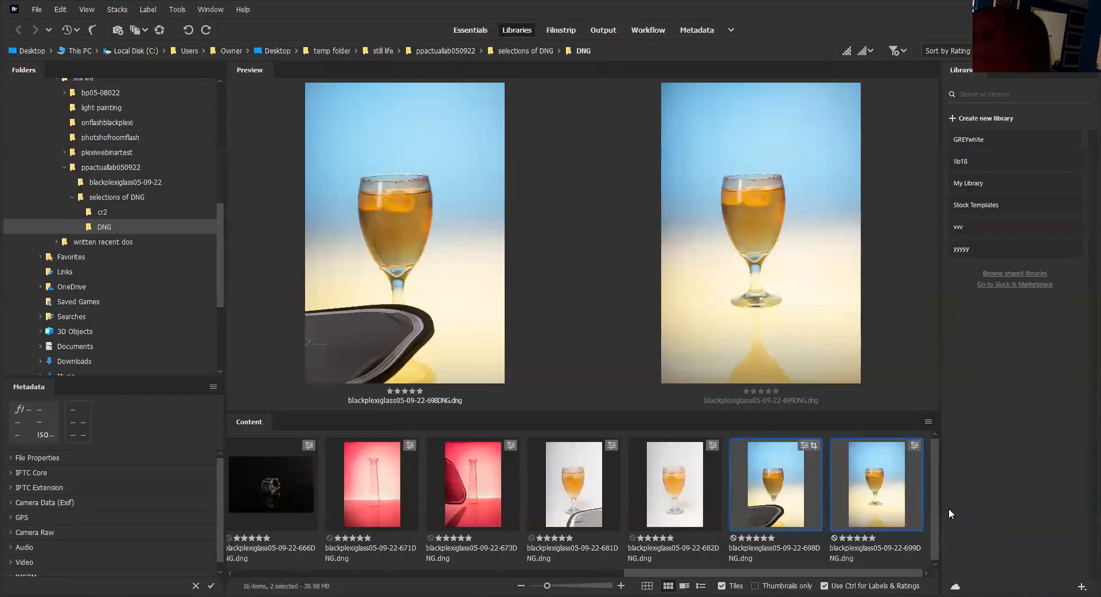
Step: Compare the previews of the 698 and 699 blue-background glass images
{"action": "left_click", "coordinate": [775, 470]}
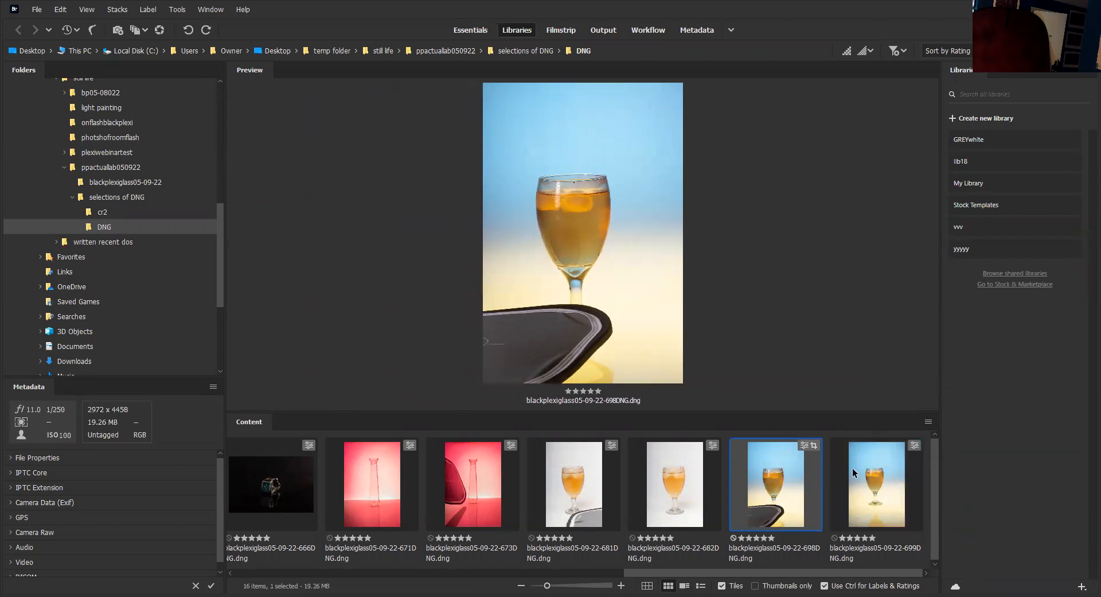
{"action": "left_click", "coordinate": [856, 466]}
{"action": "left_click", "coordinate": [790, 478]}
{"action": "left_click", "coordinate": [861, 478]}
{"action": "key", "text": "Left"}
Step: Apply Auto Upright with Constrain crop to the 699 blue-background glass image in Camera Raw and save its edits
{"action": "left_click", "coordinate": [862, 477]}
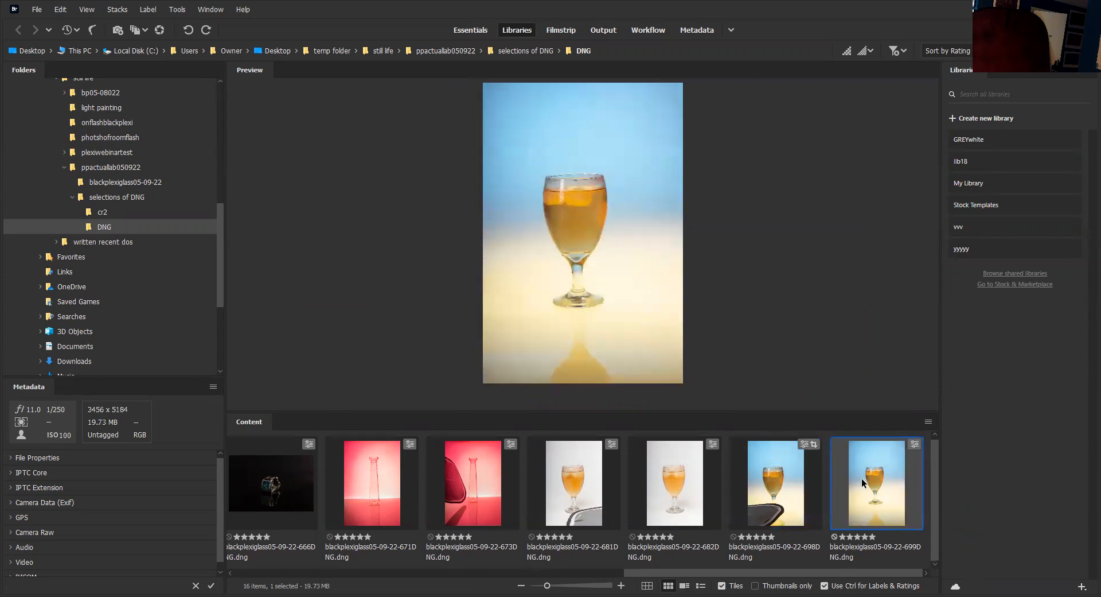
{"action": "right_click", "coordinate": [862, 481]}
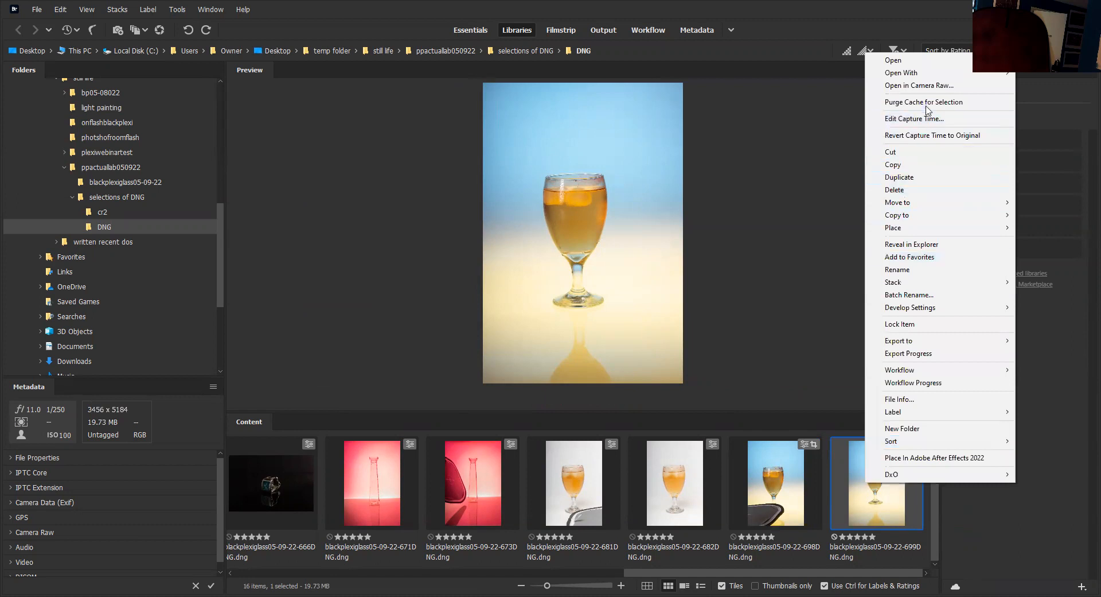
{"action": "left_click", "coordinate": [935, 86]}
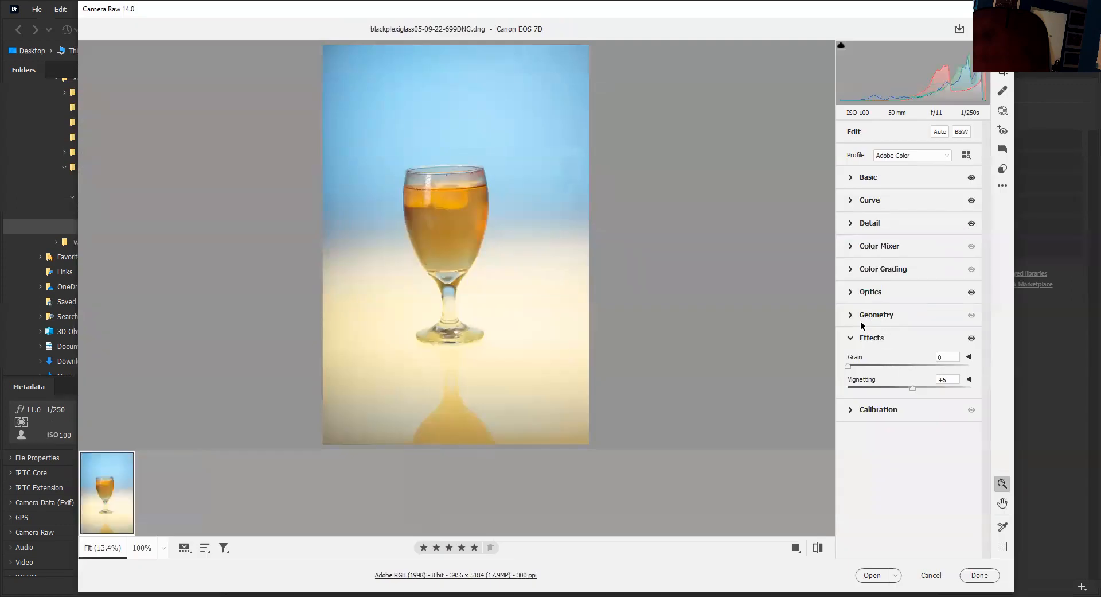
{"action": "left_click", "coordinate": [853, 317]}
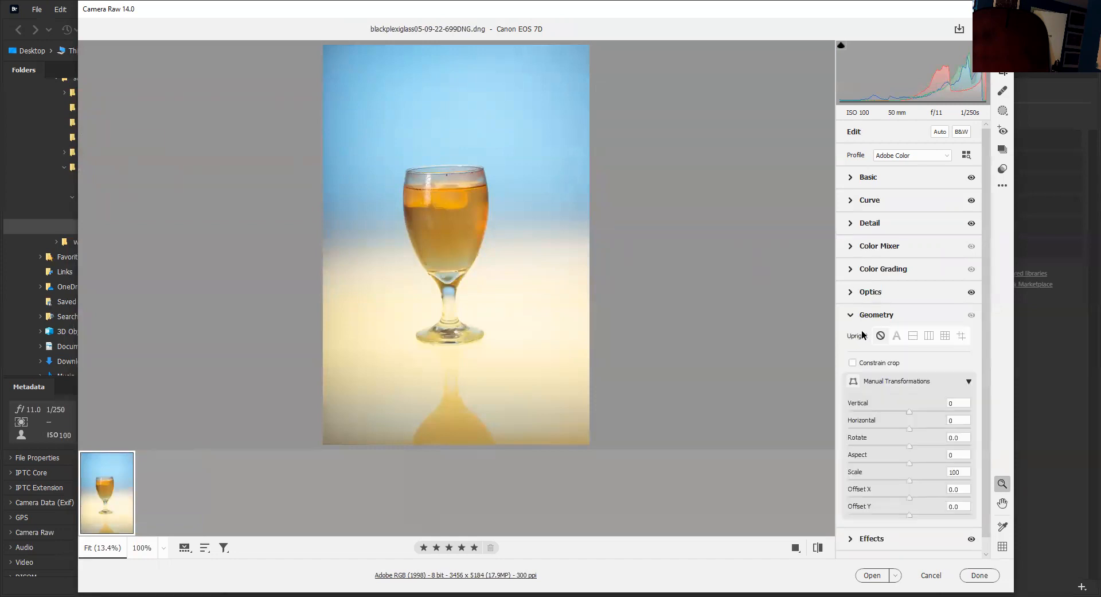
{"action": "left_click", "coordinate": [896, 336]}
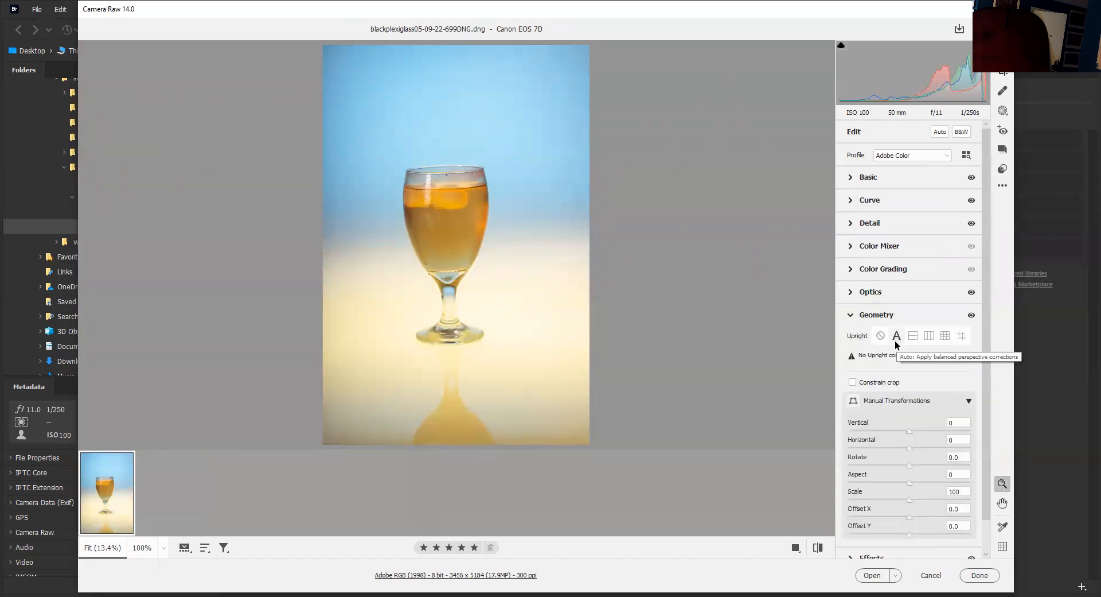
{"action": "left_click", "coordinate": [853, 382]}
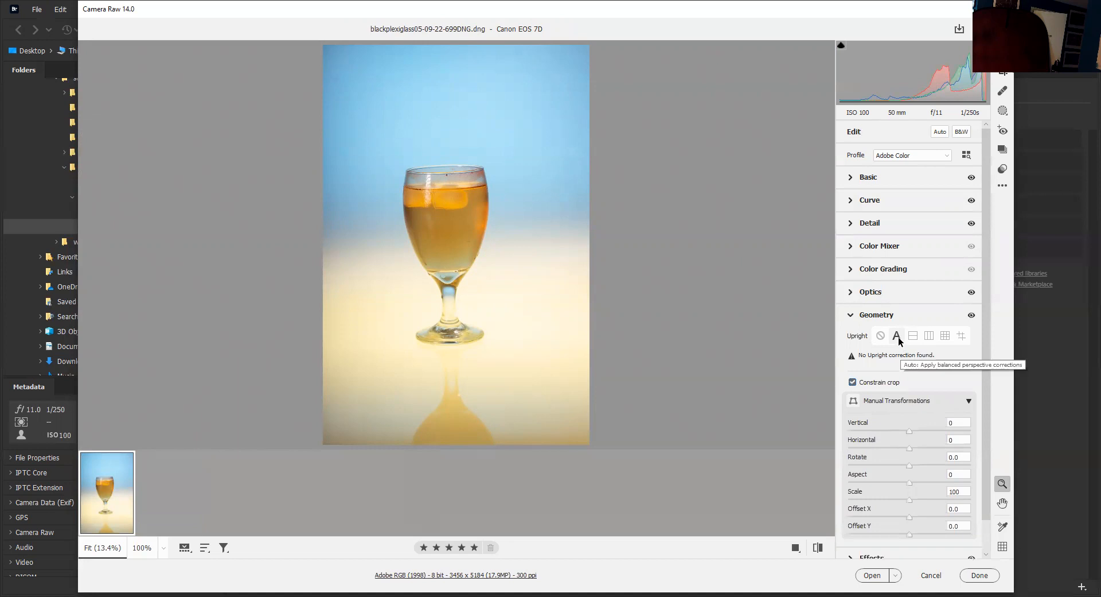
{"action": "left_click", "coordinate": [978, 574]}
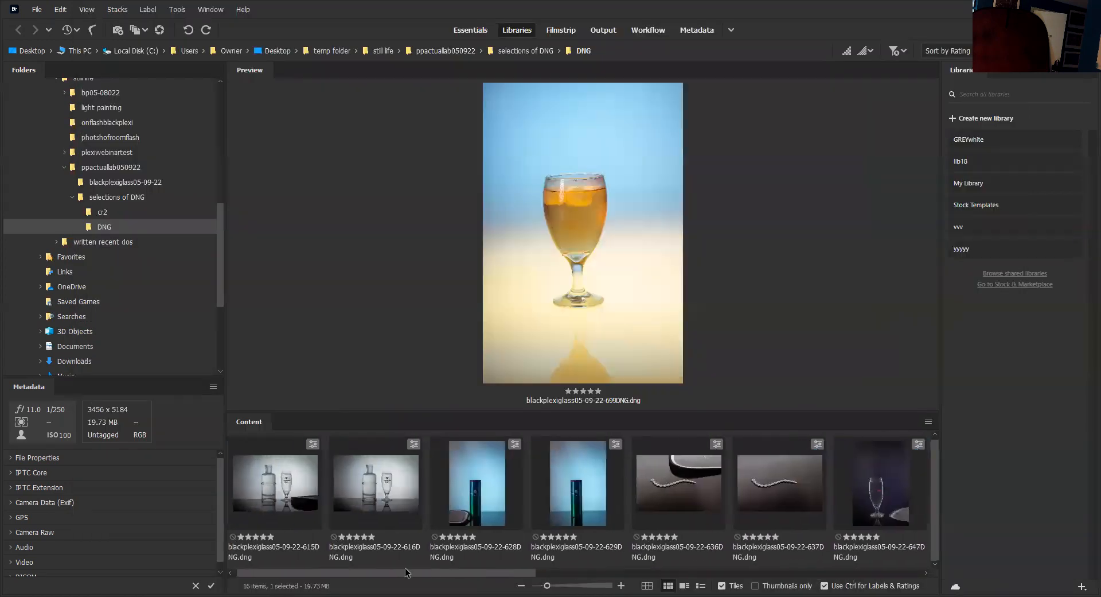
Step: Open the 615 bottle and beer glass image in Camera Raw and review its Basic and Curve settings
{"action": "left_click", "coordinate": [301, 475]}
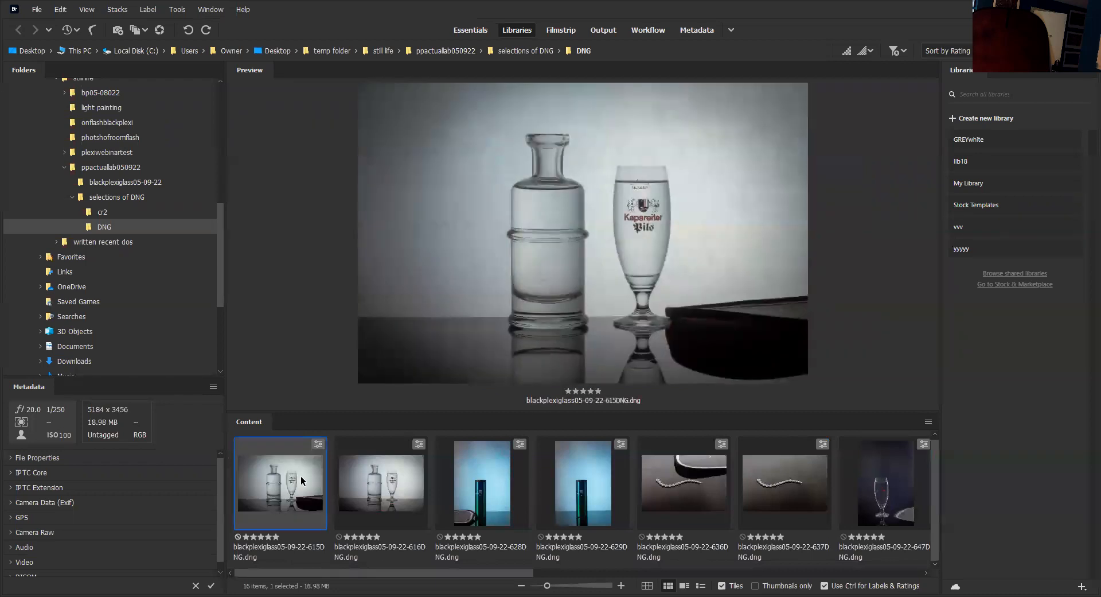
{"action": "right_click", "coordinate": [301, 481]}
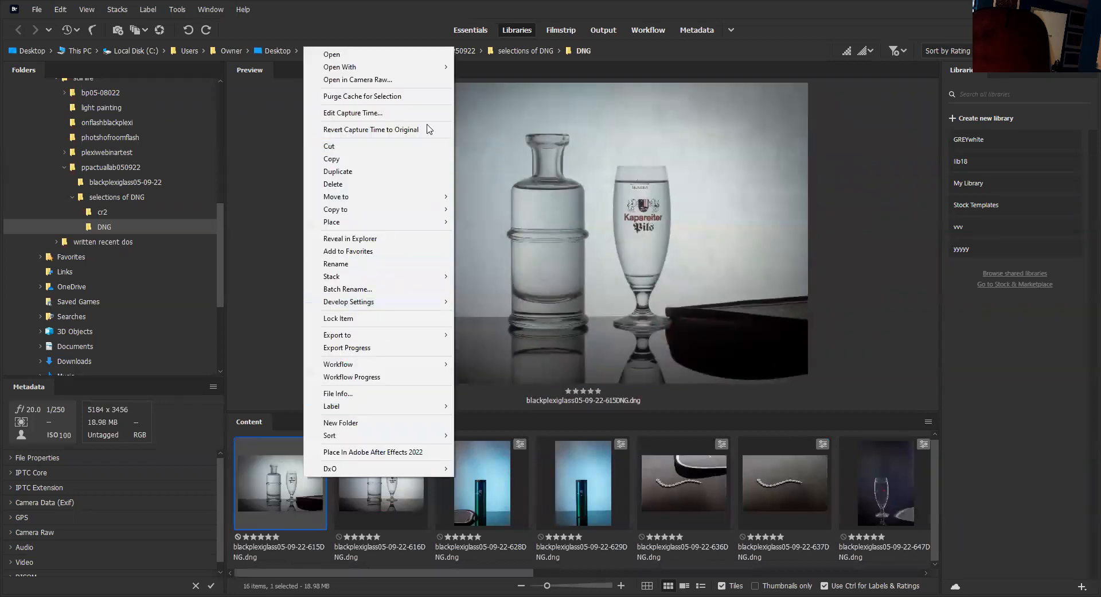
{"action": "left_click", "coordinate": [381, 81]}
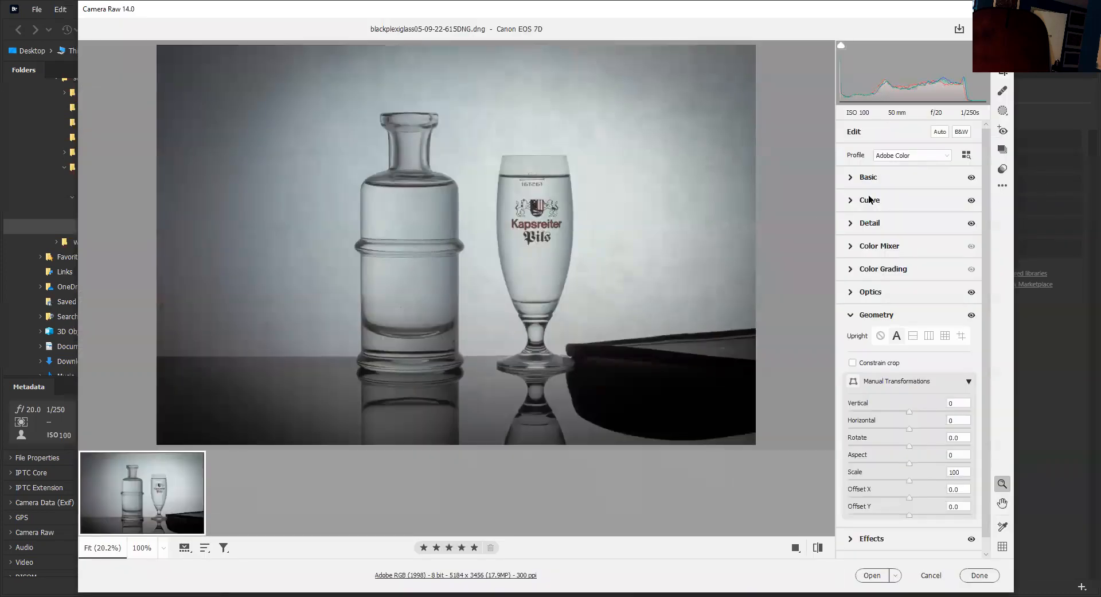
{"action": "left_click", "coordinate": [867, 177]}
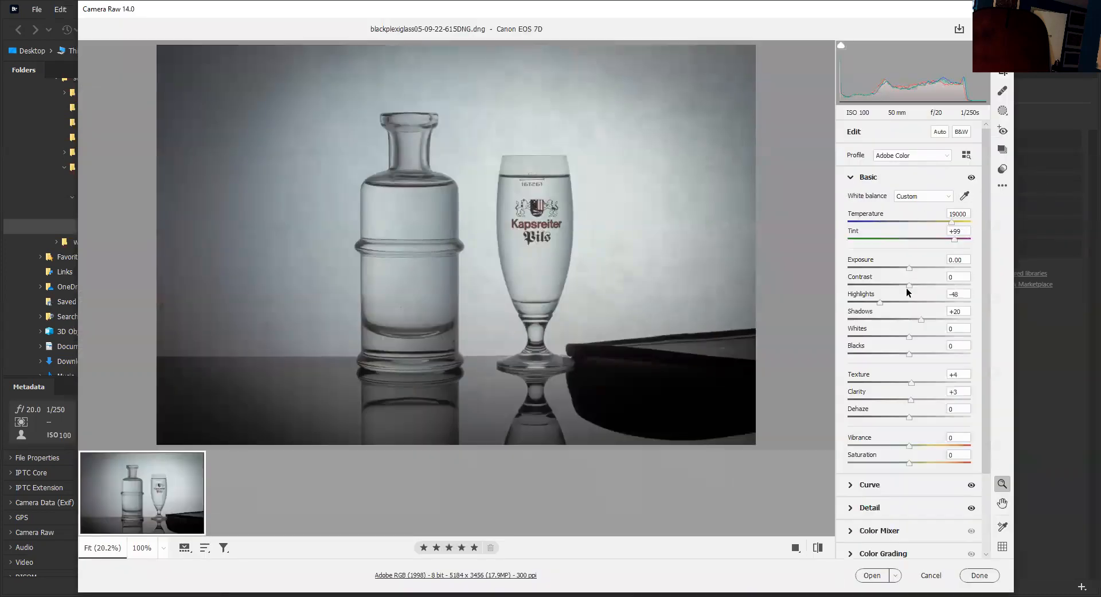
{"action": "left_click", "coordinate": [850, 176]}
{"action": "left_click", "coordinate": [850, 201]}
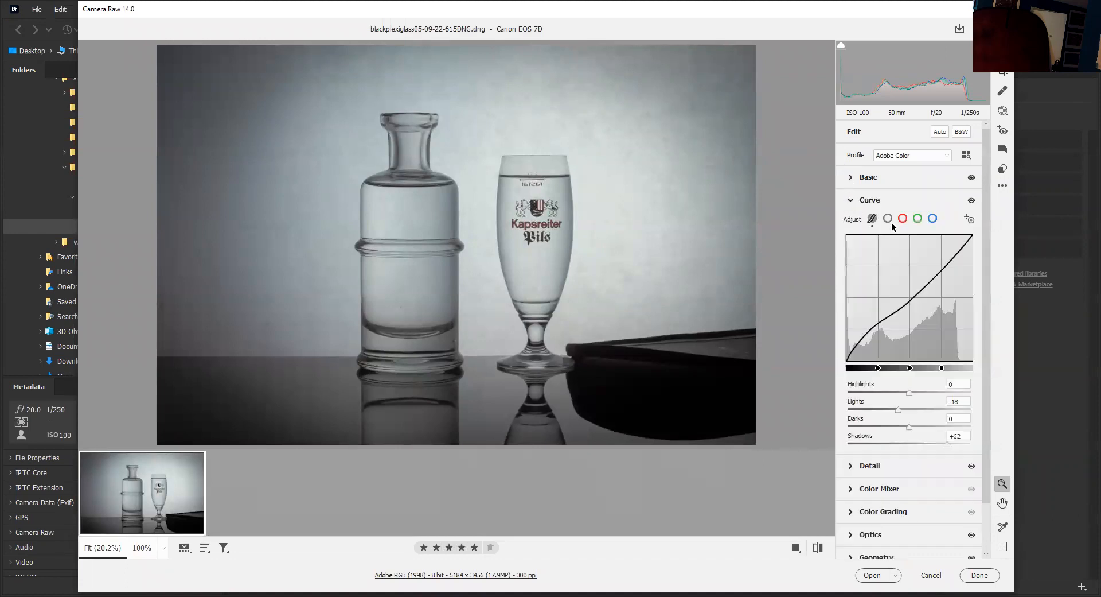
{"action": "left_click", "coordinate": [851, 200]}
Step: Review the bottle and beer glass image's Detail, Optics and Geometry settings, and close it without saving
{"action": "left_click", "coordinate": [851, 225]}
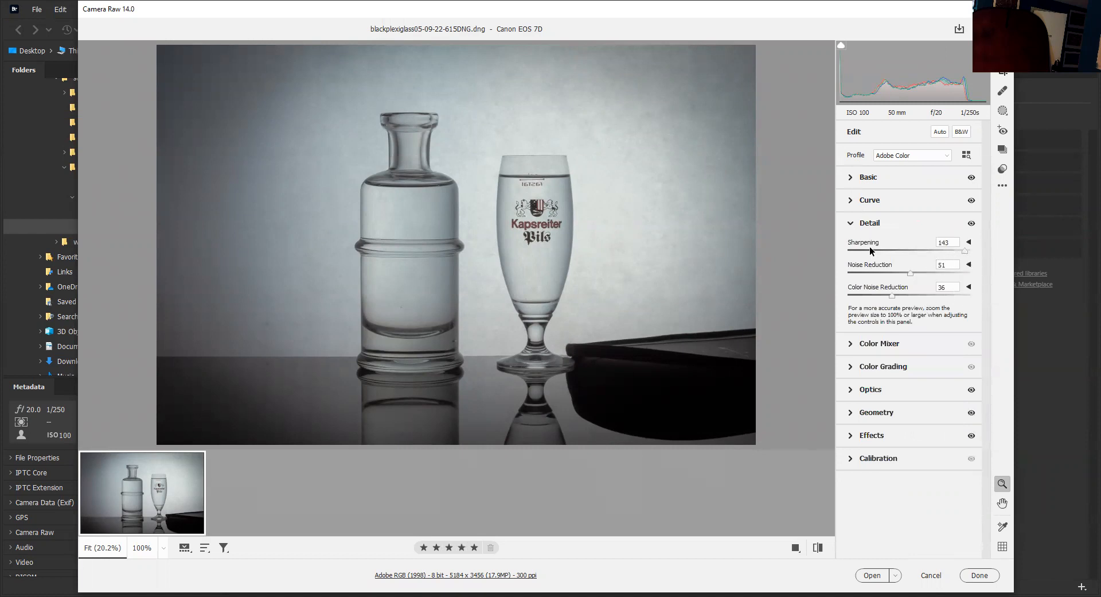
{"action": "left_click", "coordinate": [853, 223]}
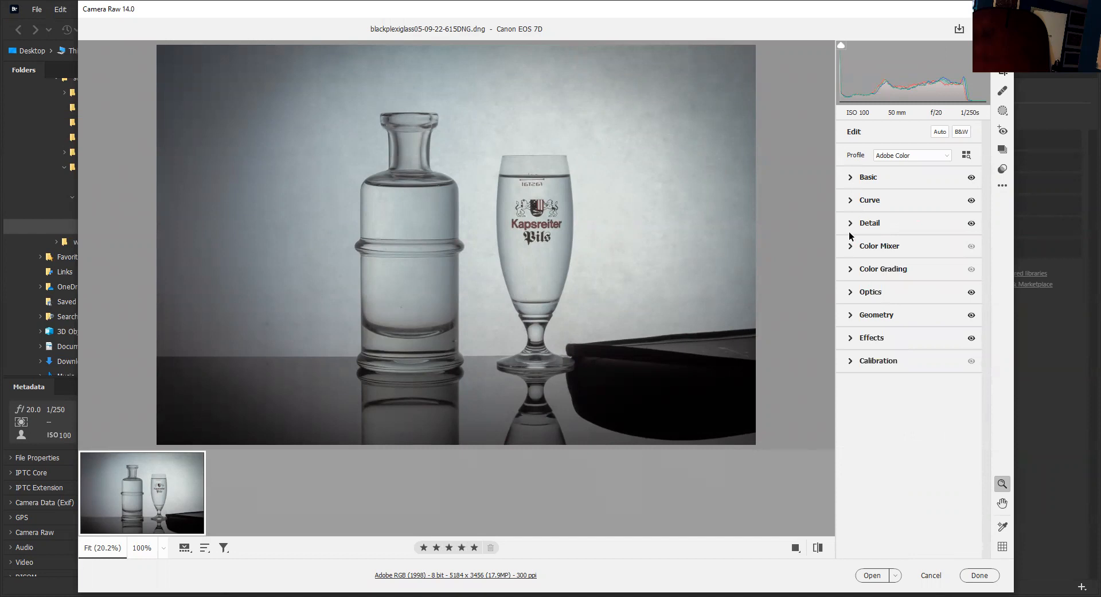
{"action": "left_click", "coordinate": [852, 225]}
{"action": "left_click", "coordinate": [852, 225]}
{"action": "left_click", "coordinate": [851, 292]}
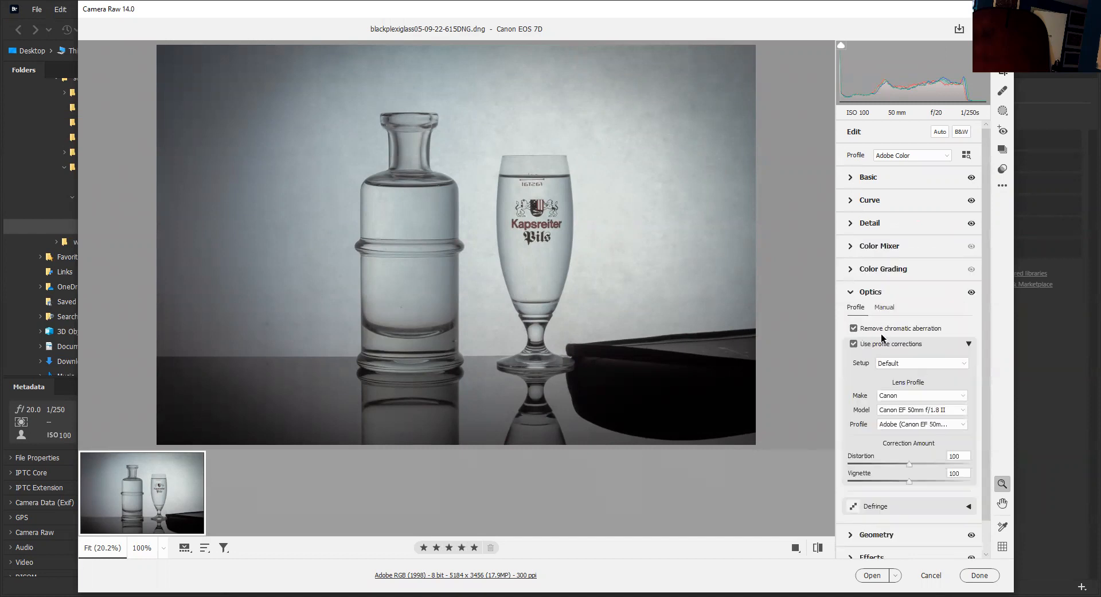
{"action": "left_click", "coordinate": [852, 291]}
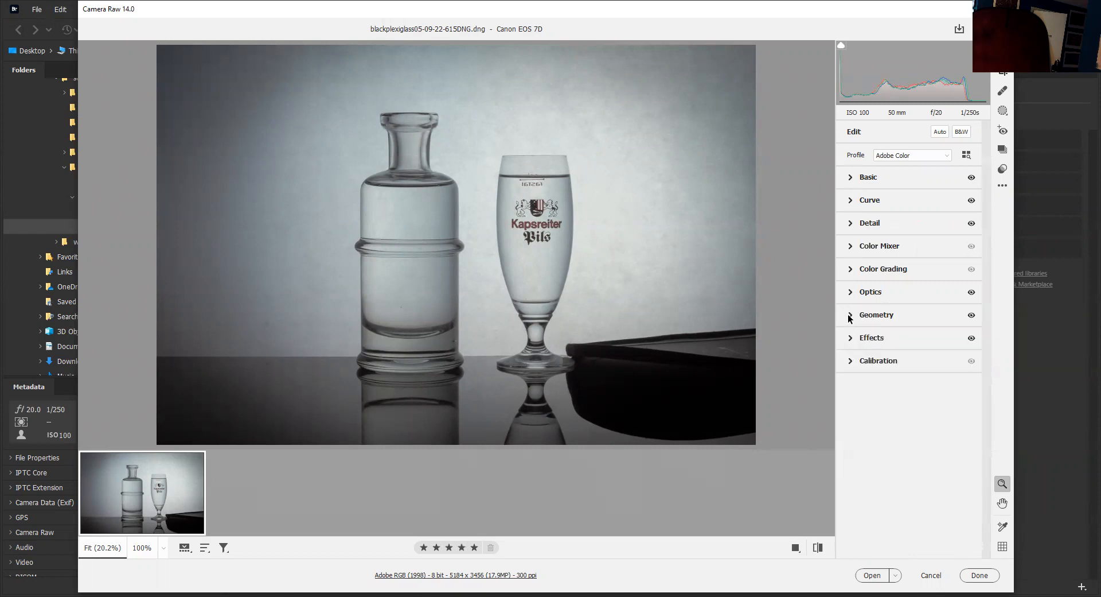
{"action": "left_click", "coordinate": [850, 315]}
{"action": "left_click", "coordinate": [924, 574]}
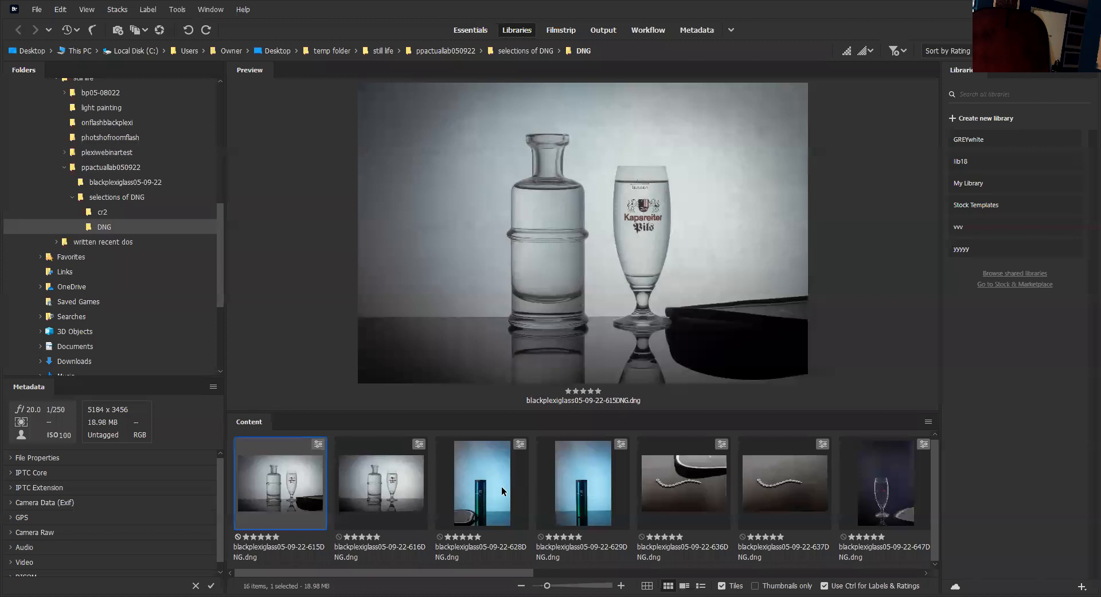
Step: Open the 628 blue-green tumbler image in Camera Raw and review its Basic and Curve settings
{"action": "left_click", "coordinate": [500, 485]}
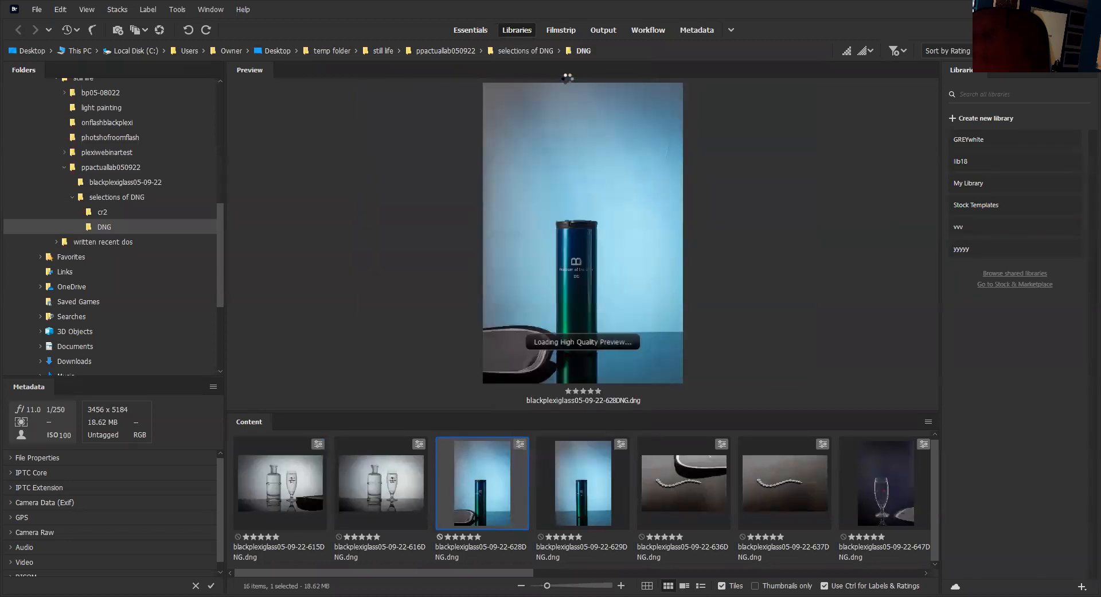
{"action": "key", "text": "ctrl+r"}
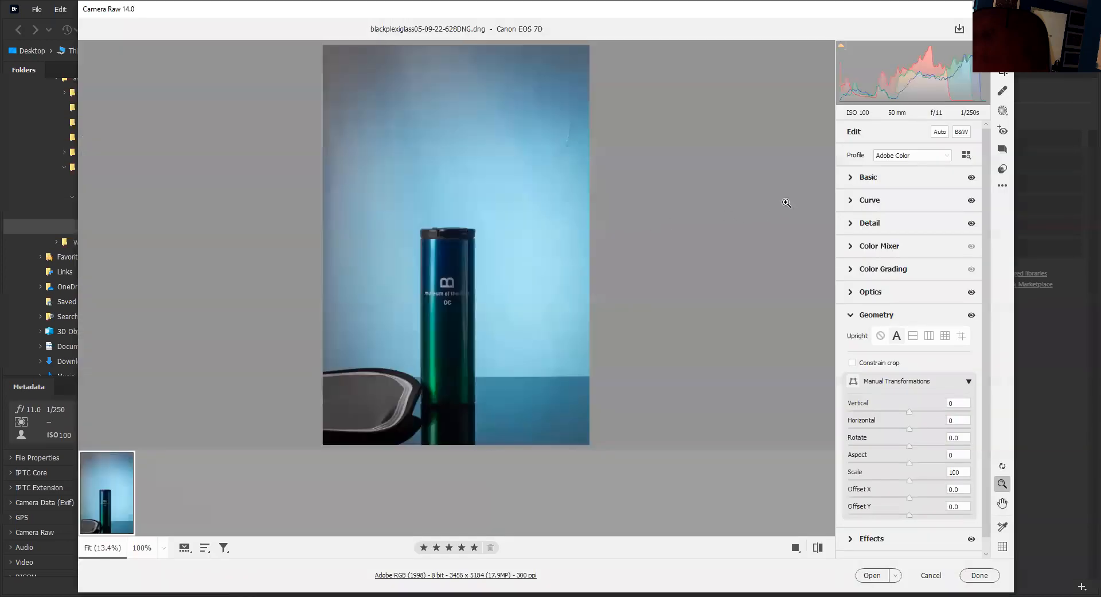
{"action": "left_click", "coordinate": [851, 178]}
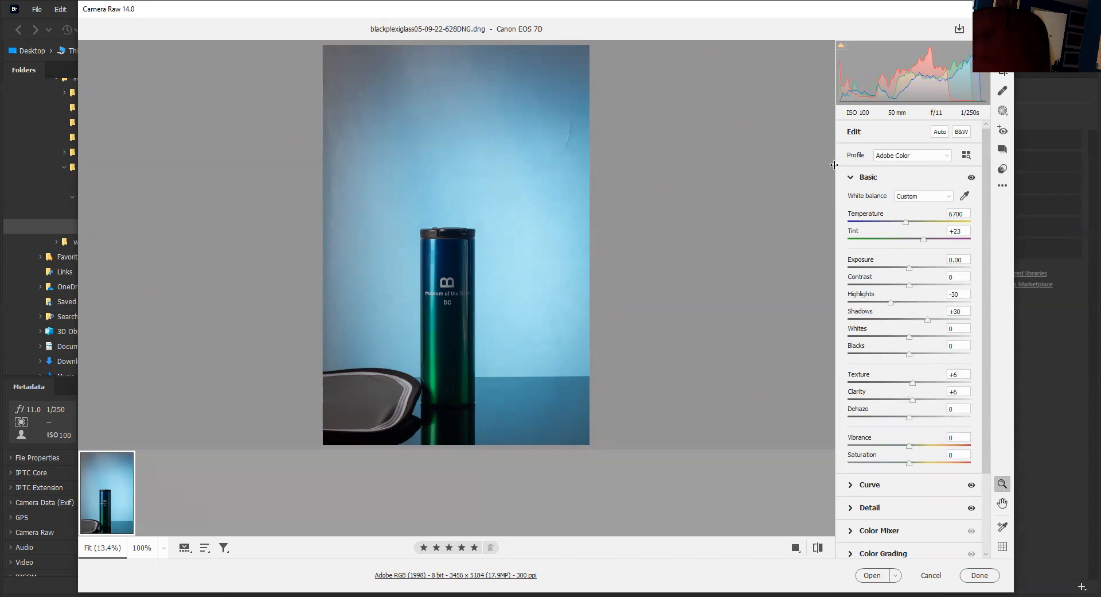
{"action": "left_click", "coordinate": [854, 177]}
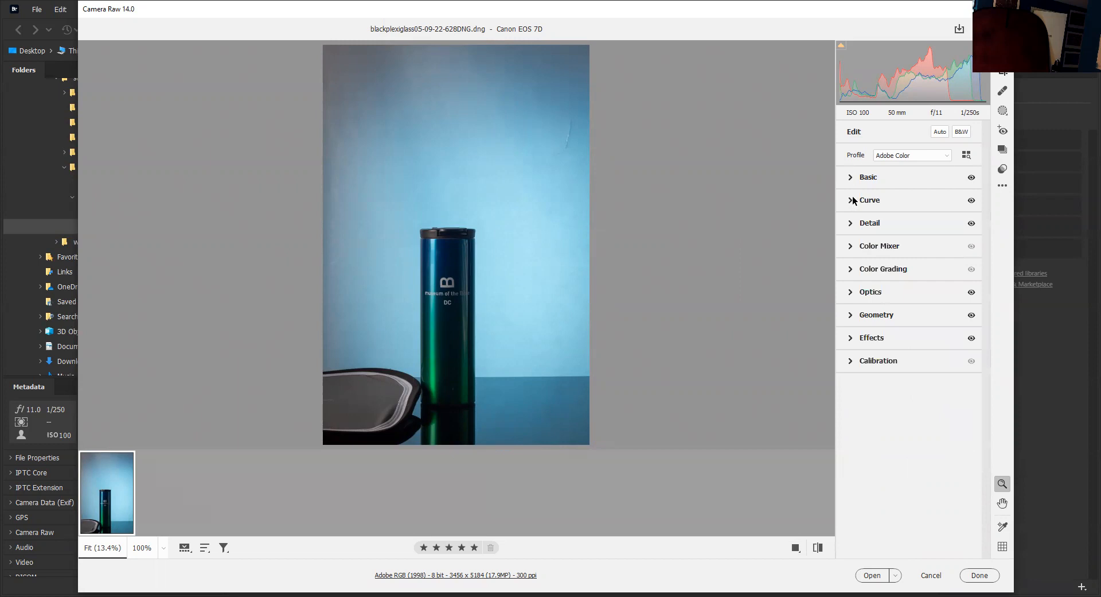
{"action": "left_click", "coordinate": [852, 201]}
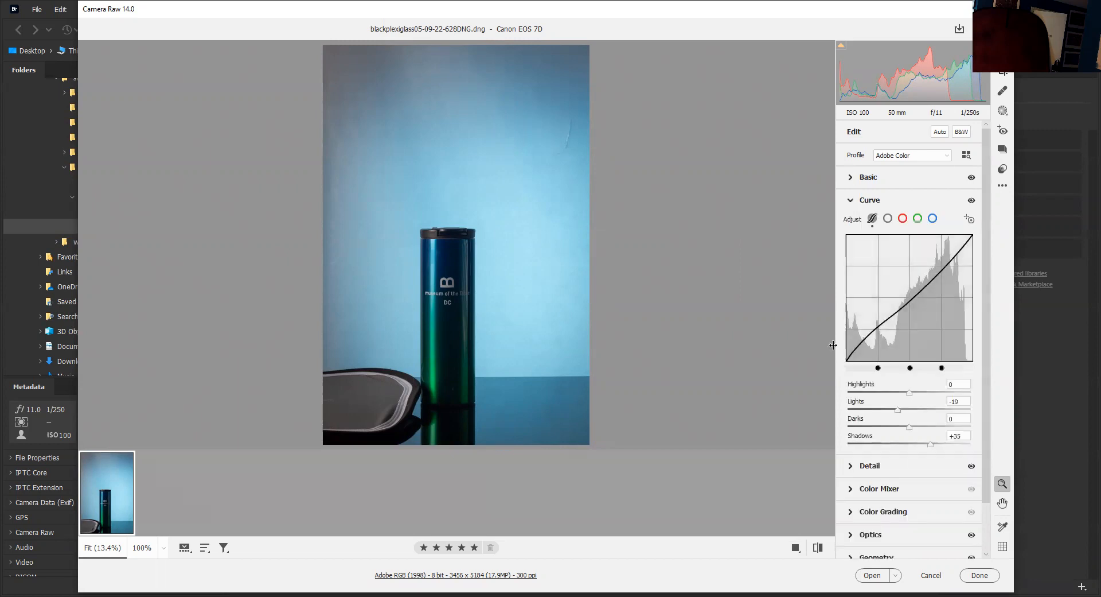
{"action": "left_click", "coordinate": [851, 201]}
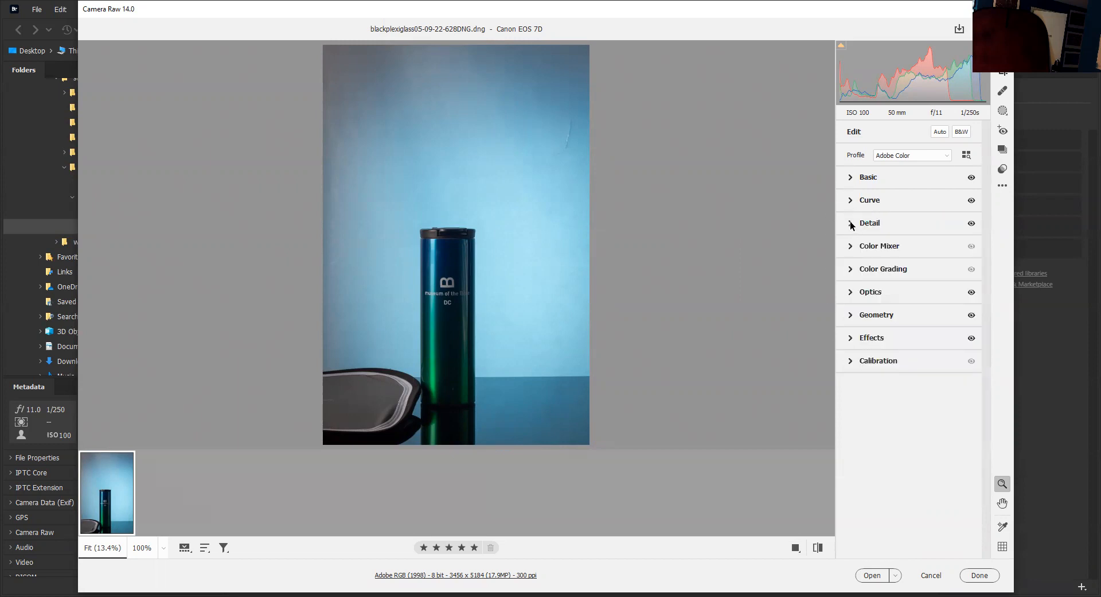
Step: Review the blue-green tumbler image's Detail, Optics, Geometry and Effects settings, and close it without saving
{"action": "left_click", "coordinate": [850, 223]}
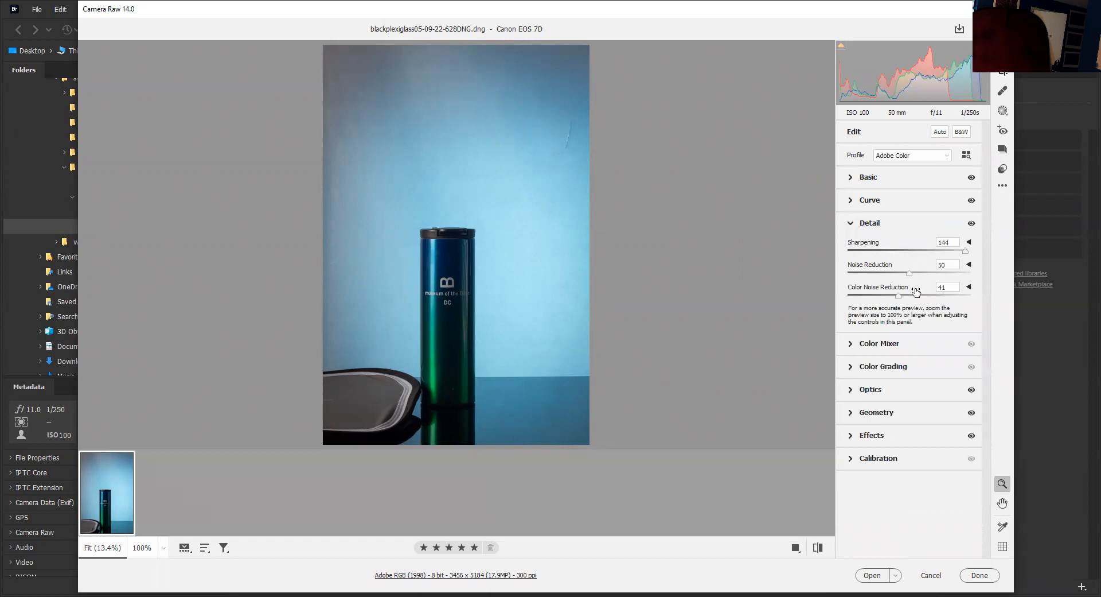
{"action": "left_click", "coordinate": [853, 223]}
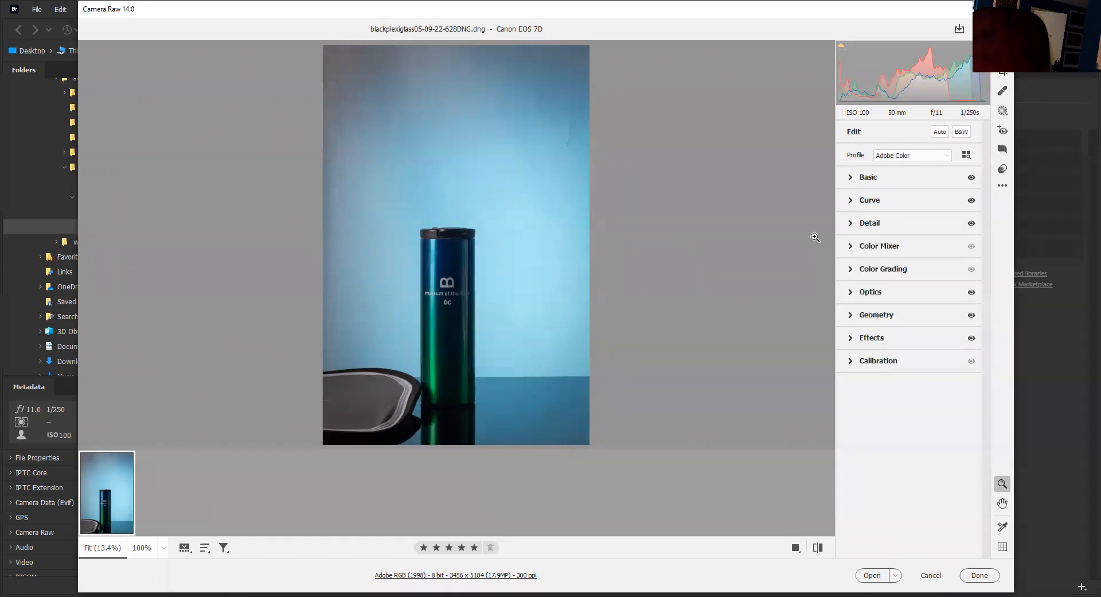
{"action": "left_click", "coordinate": [852, 293]}
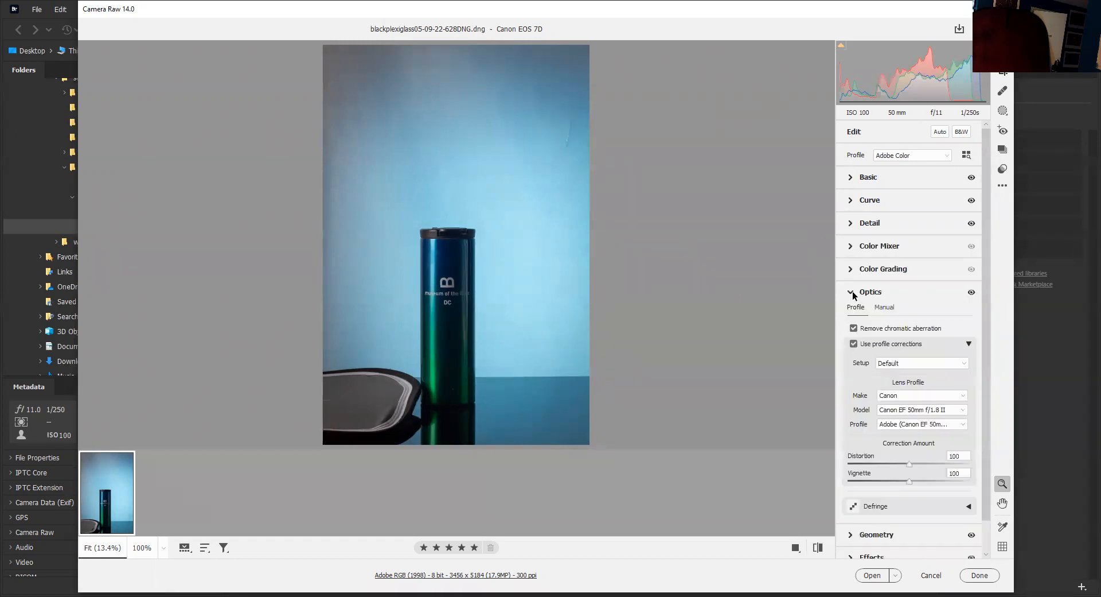
{"action": "left_click", "coordinate": [853, 293]}
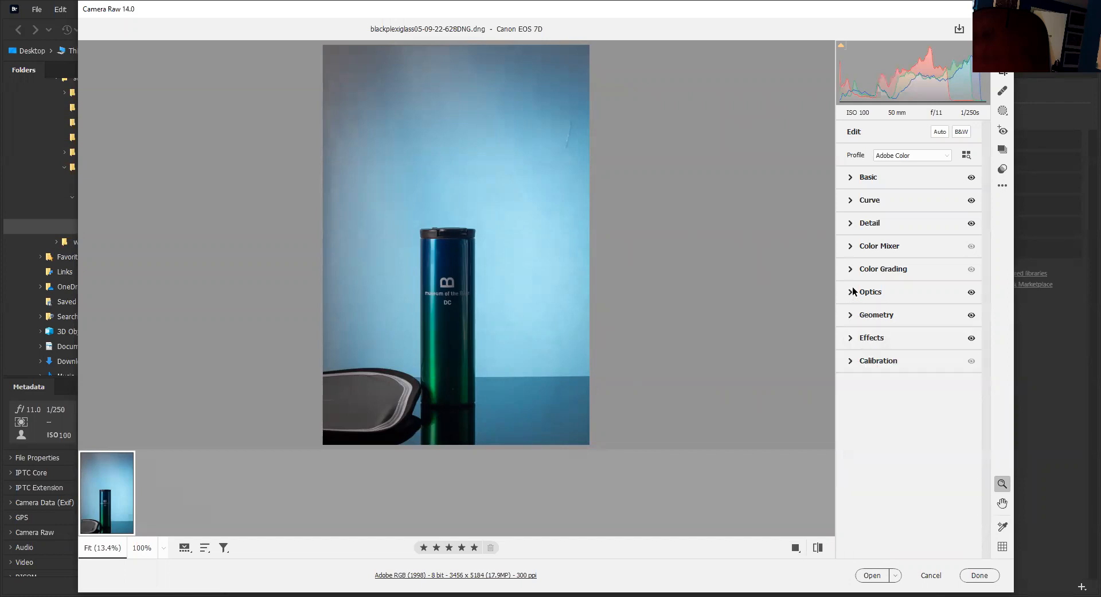
{"action": "left_click", "coordinate": [851, 315]}
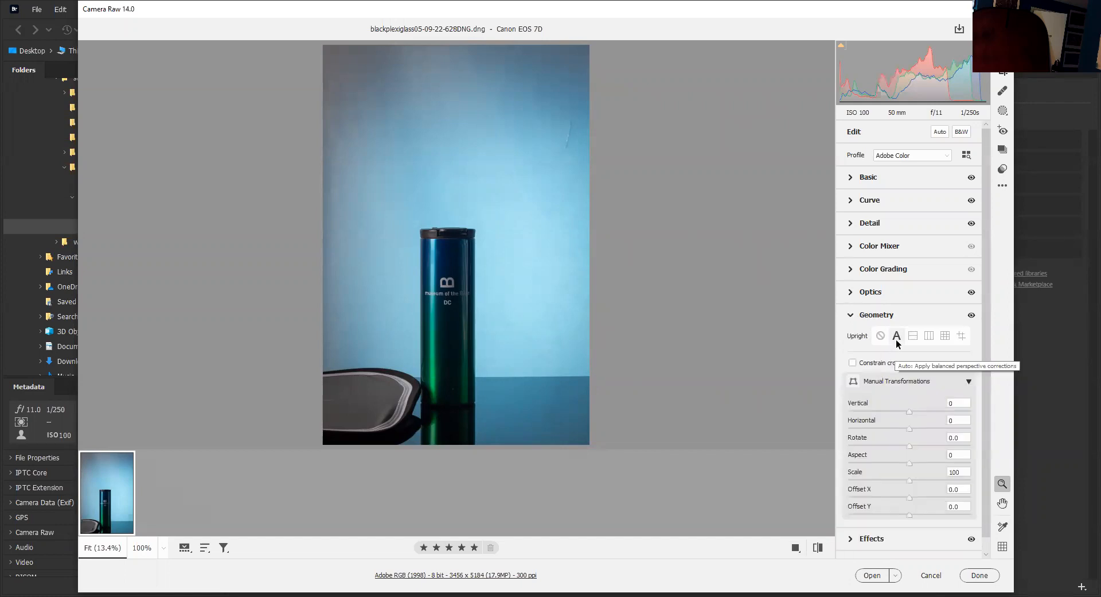
{"action": "left_click", "coordinate": [854, 317]}
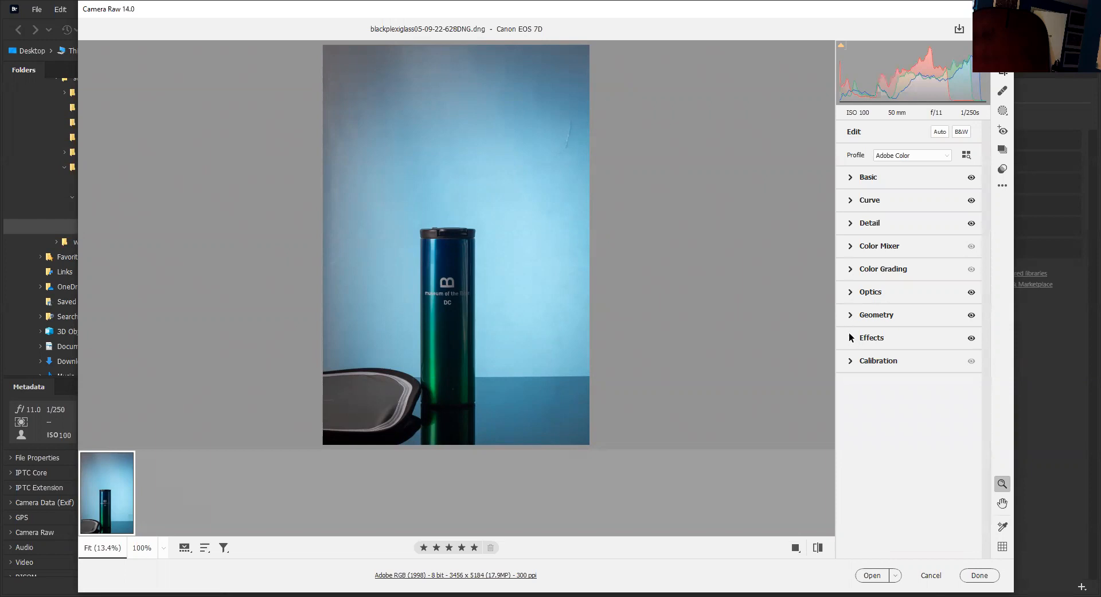
{"action": "left_click", "coordinate": [851, 338]}
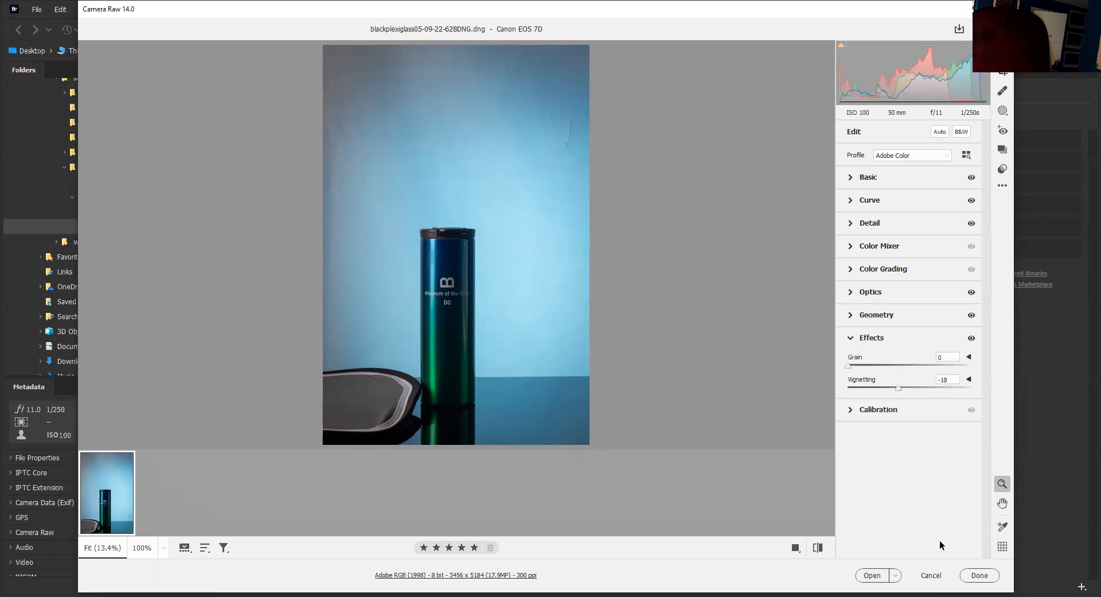
{"action": "left_click", "coordinate": [931, 575]}
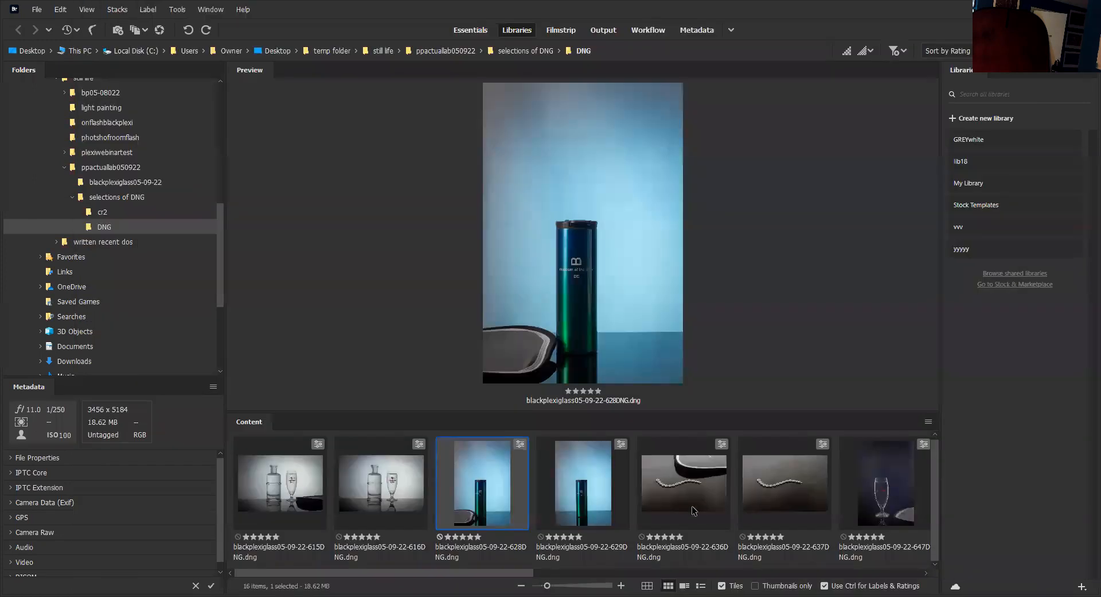
Step: Open the 636 bracelet image in Camera Raw and review its Basic and Curve settings
{"action": "left_click", "coordinate": [695, 491]}
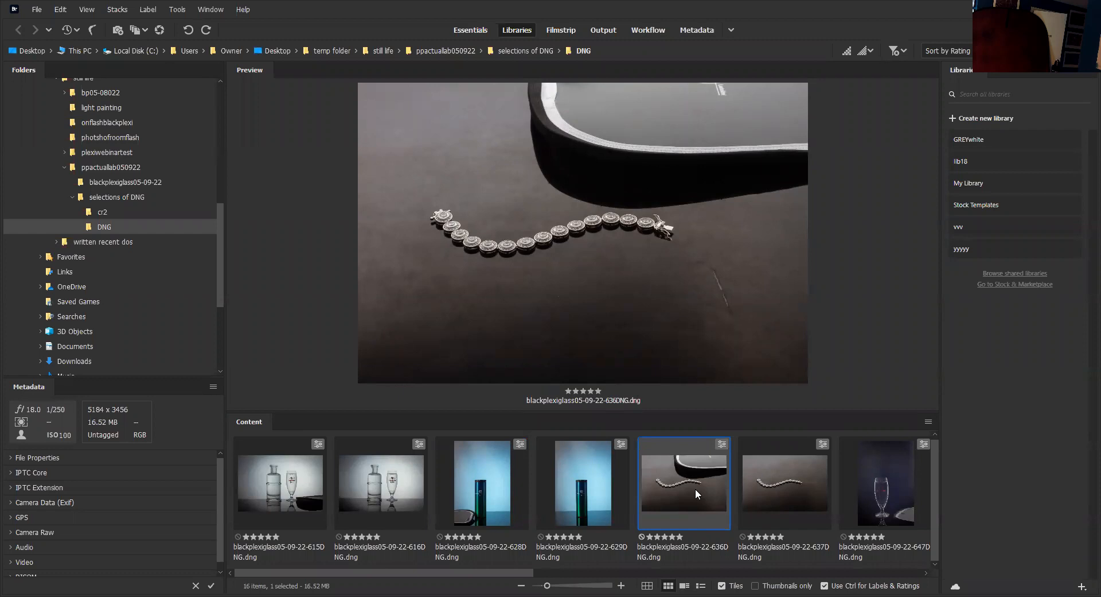
{"action": "right_click", "coordinate": [695, 488]}
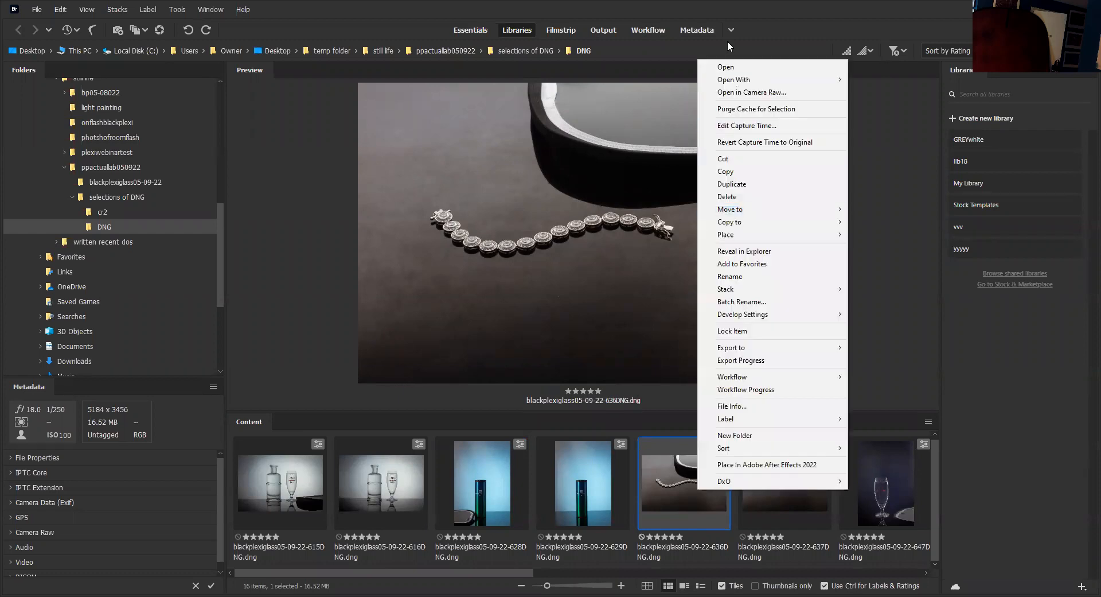
{"action": "left_click", "coordinate": [741, 94]}
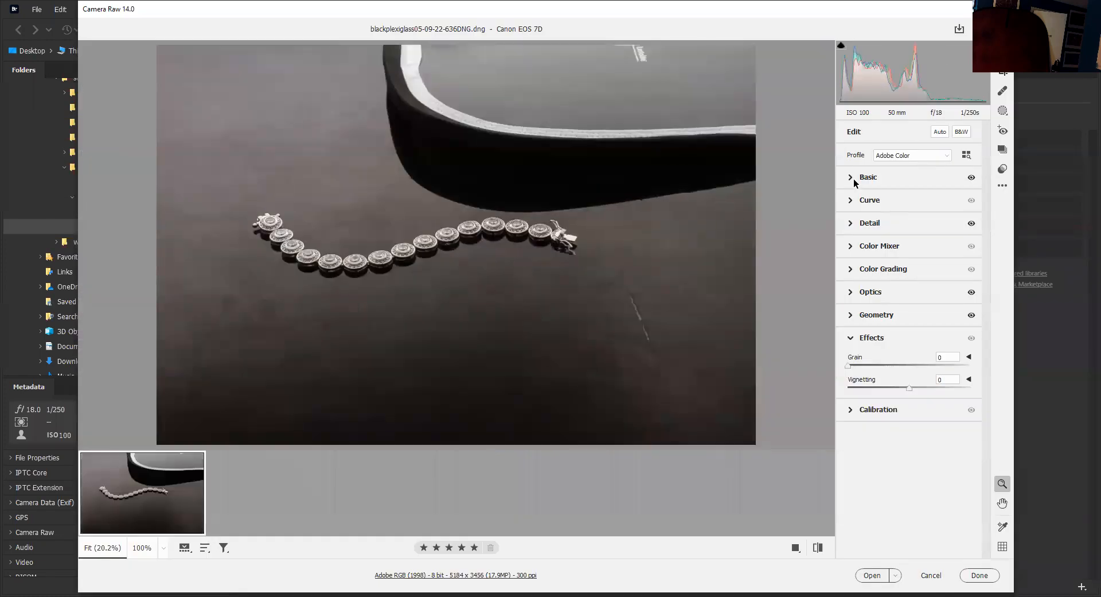
{"action": "left_click", "coordinate": [851, 179]}
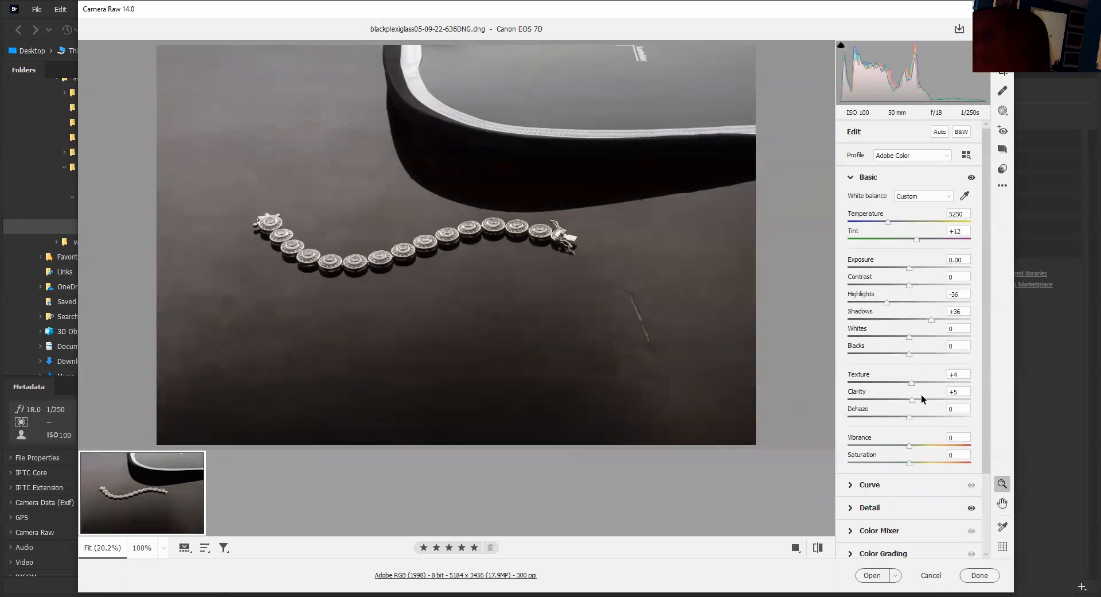
{"action": "left_click", "coordinate": [851, 178]}
{"action": "left_click", "coordinate": [851, 205]}
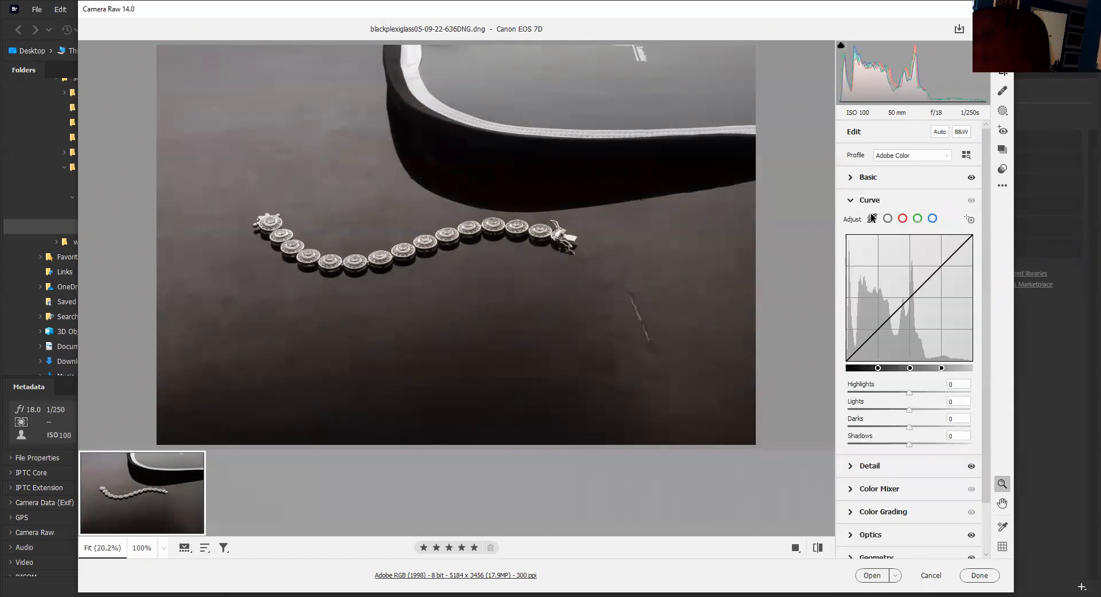
{"action": "left_click", "coordinate": [849, 200]}
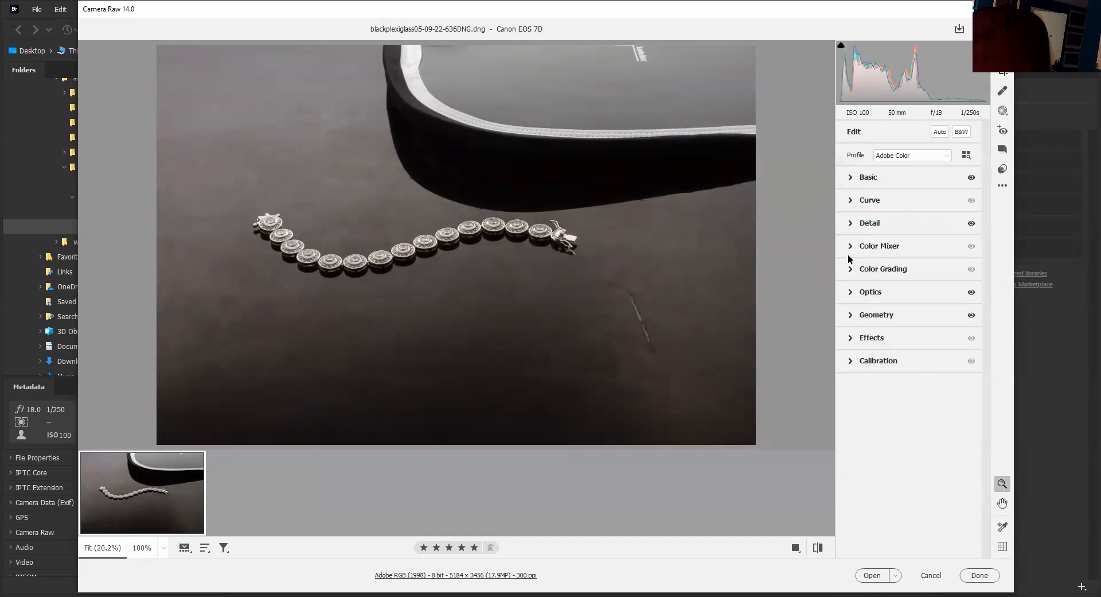
Step: Review the 636 bracelet image's Detail settings and close it without saving
{"action": "left_click", "coordinate": [850, 223]}
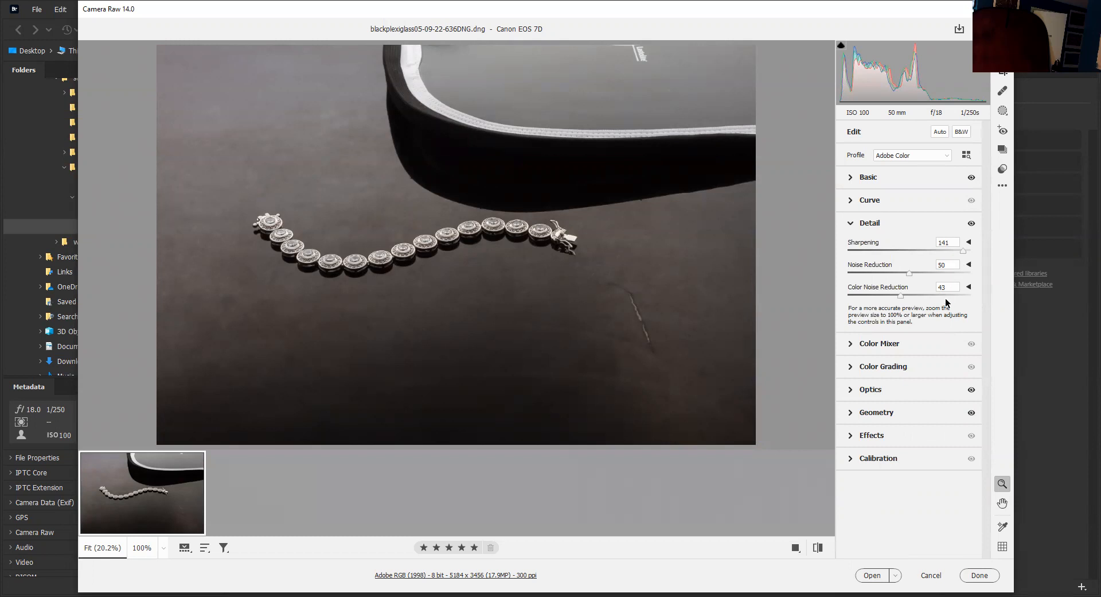
{"action": "left_click", "coordinate": [855, 224]}
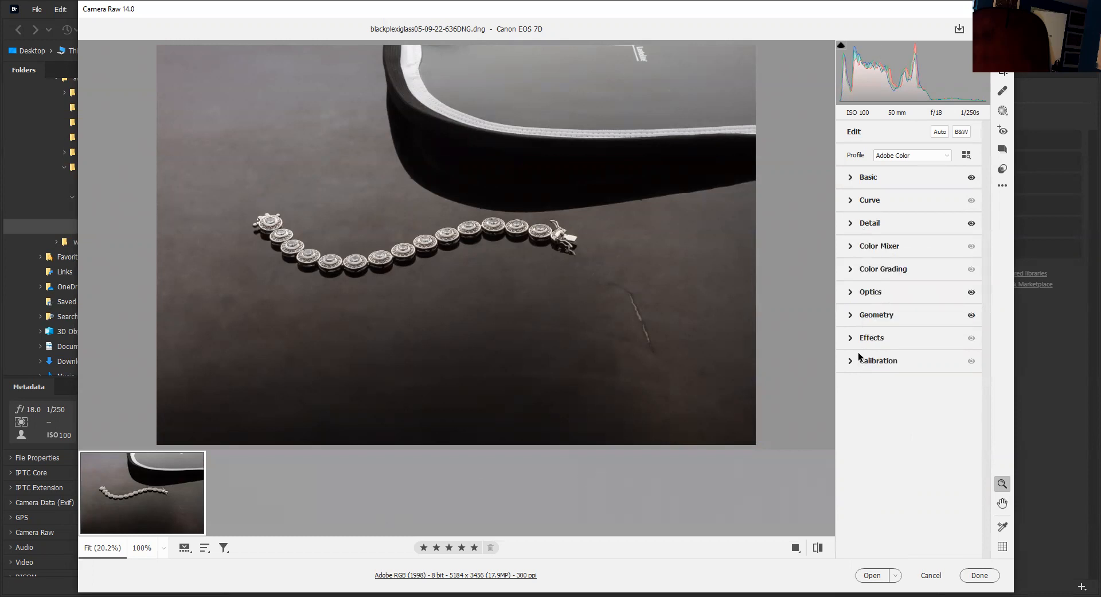
{"action": "left_click", "coordinate": [937, 578]}
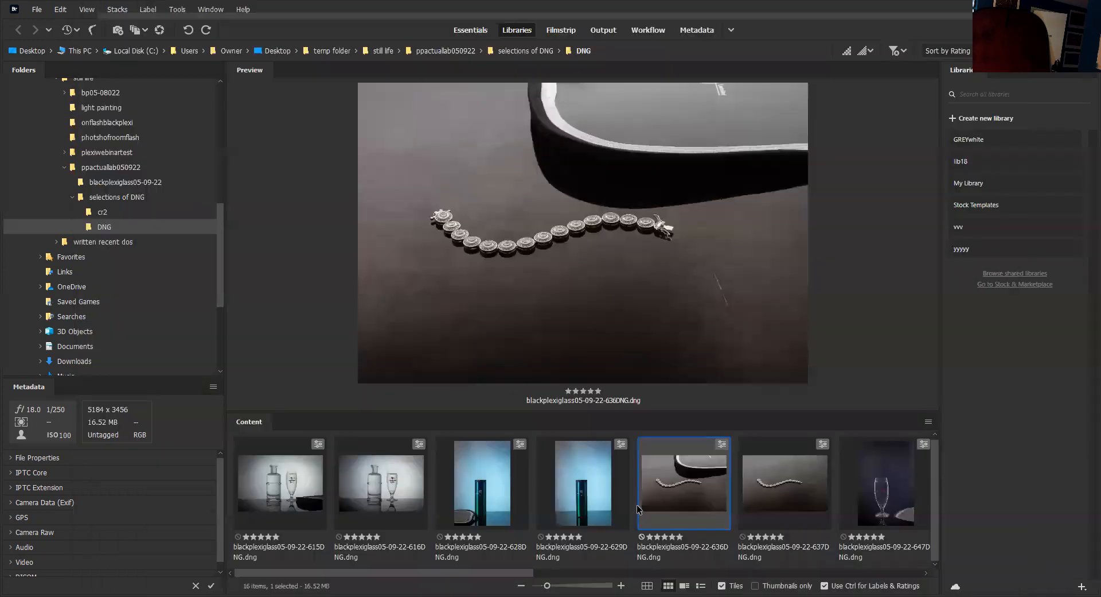
Step: Open the 636 and 637 bracelet images together in Camera Raw, view the Synchronize options for both, and cancel without syncing
{"action": "left_click", "coordinate": [760, 487], "text": "ctrl"}
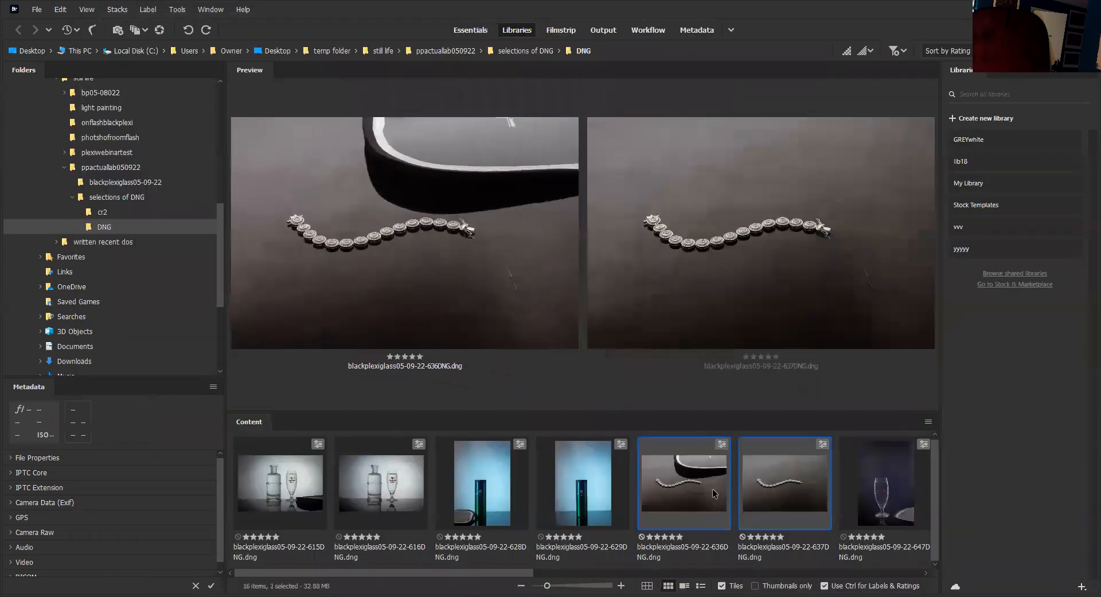
{"action": "right_click", "coordinate": [689, 491]}
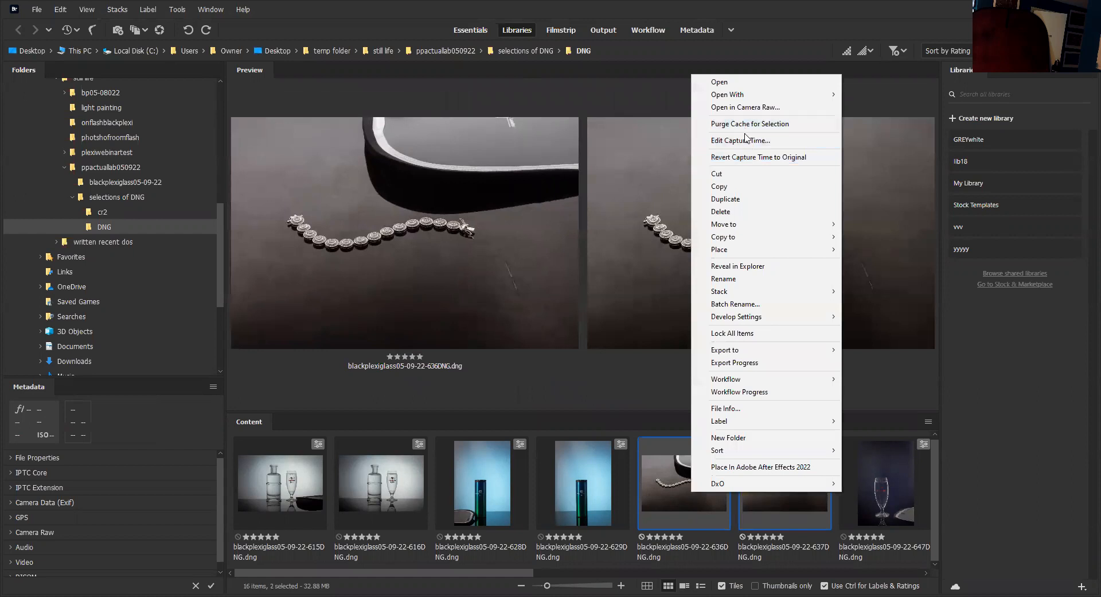
{"action": "left_click", "coordinate": [747, 107]}
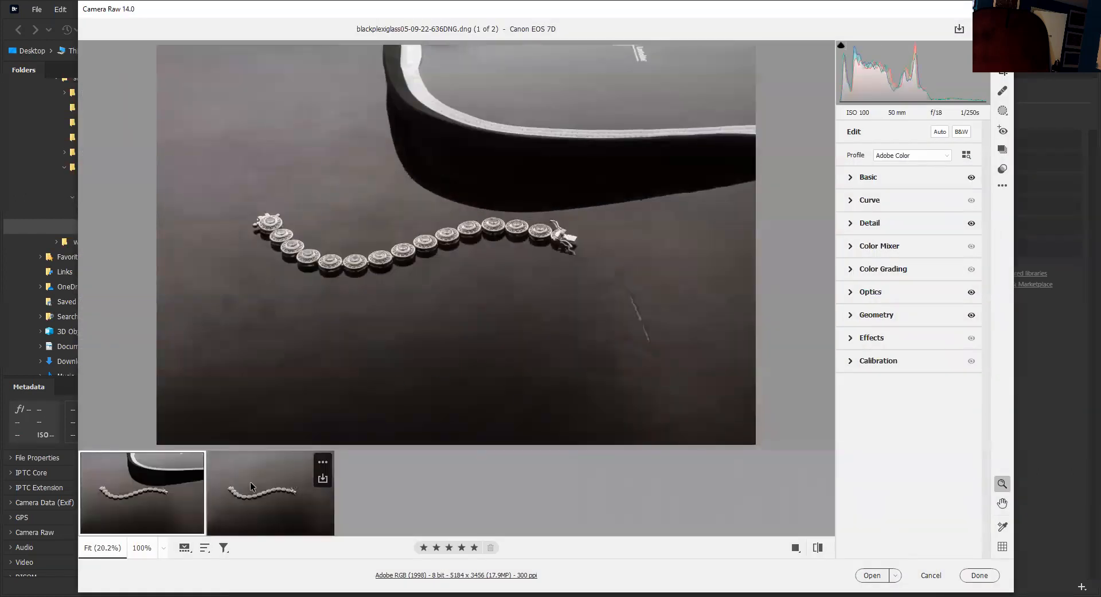
{"action": "key", "text": "ctrl+a"}
{"action": "right_click", "coordinate": [152, 469]}
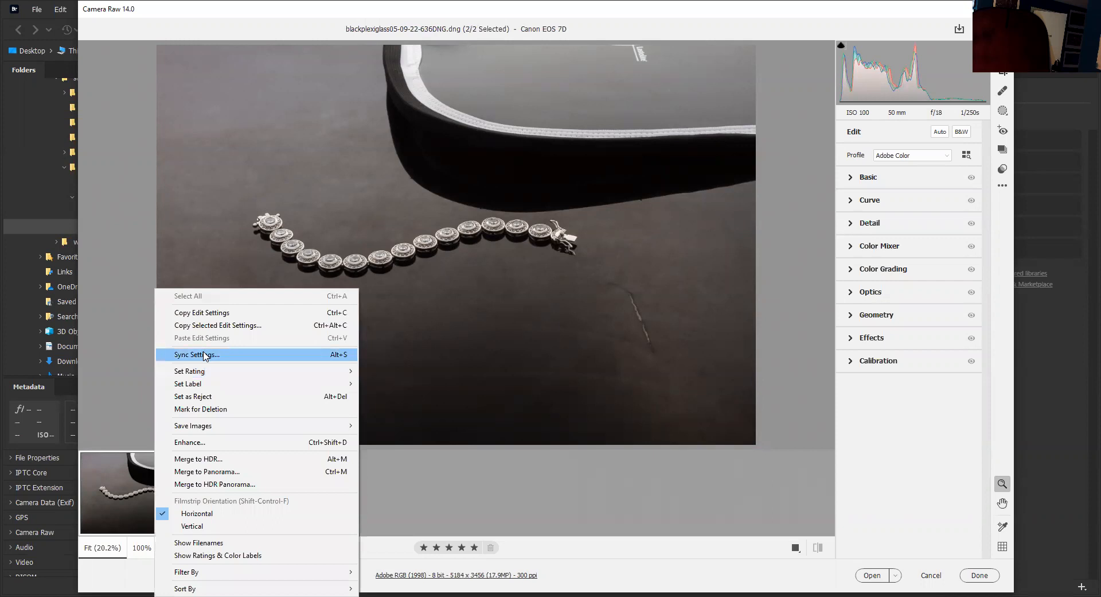
{"action": "left_click", "coordinate": [205, 354]}
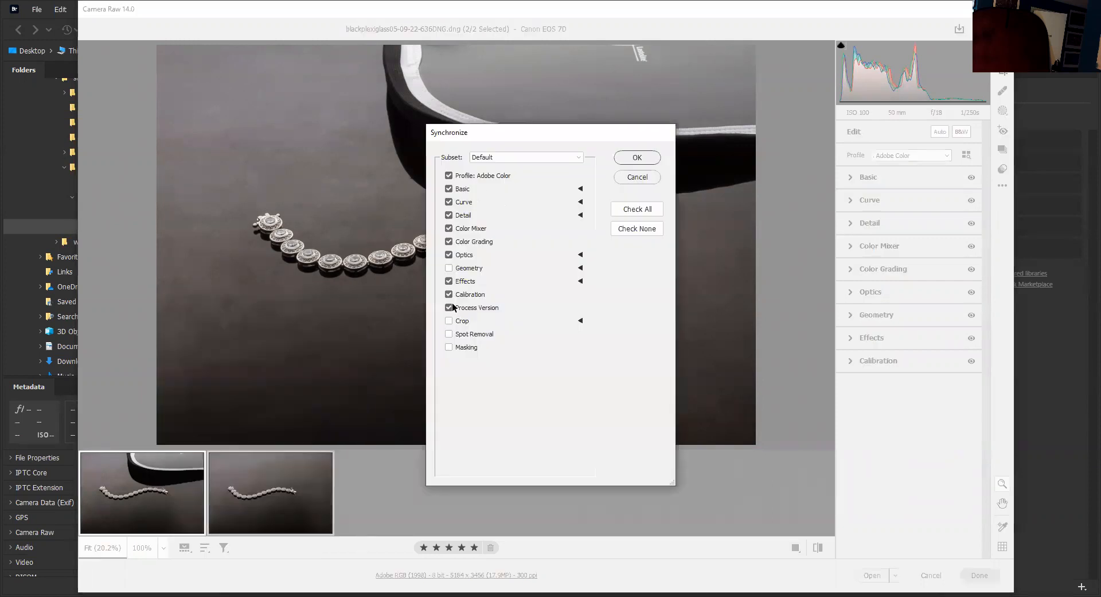
{"action": "left_click", "coordinate": [635, 175]}
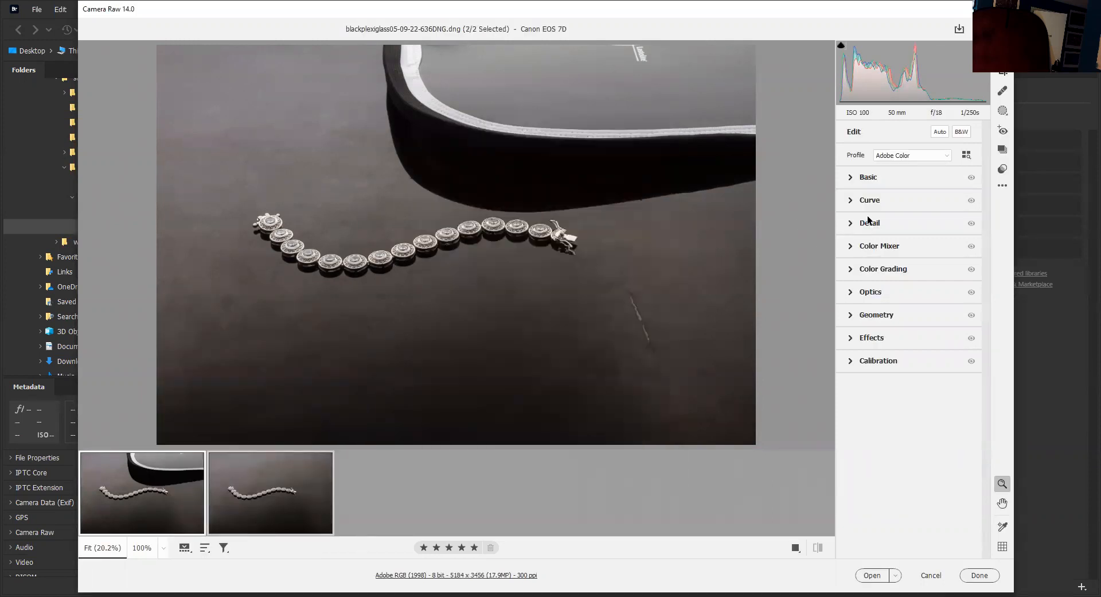
{"action": "left_click", "coordinate": [932, 574]}
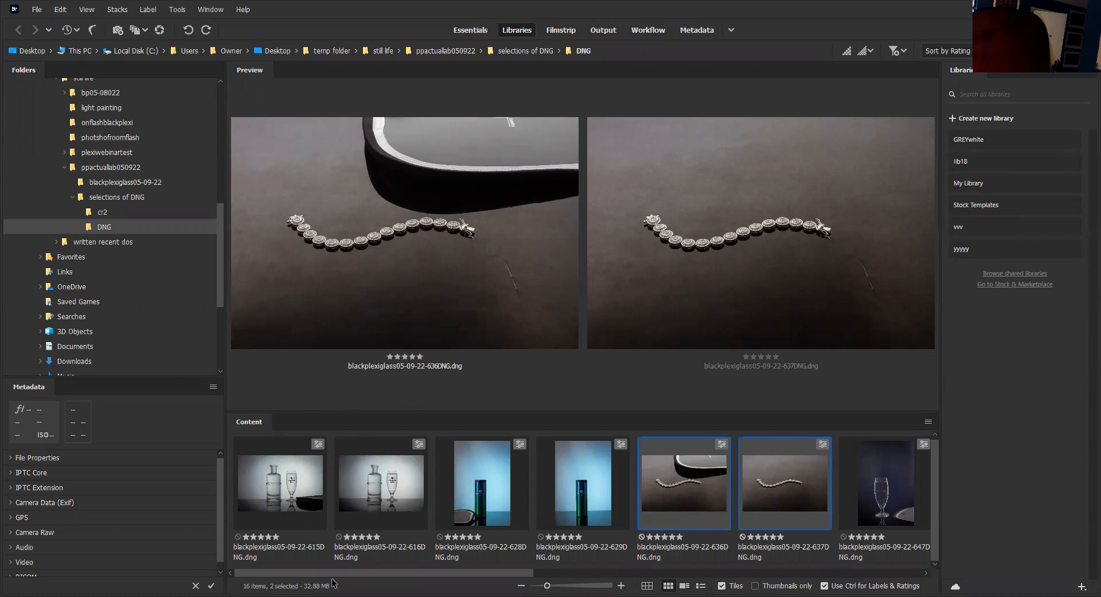
Step: Open the 616 bottle and beer glass image with Adobe Photoshop 2022
{"action": "left_click", "coordinate": [394, 481]}
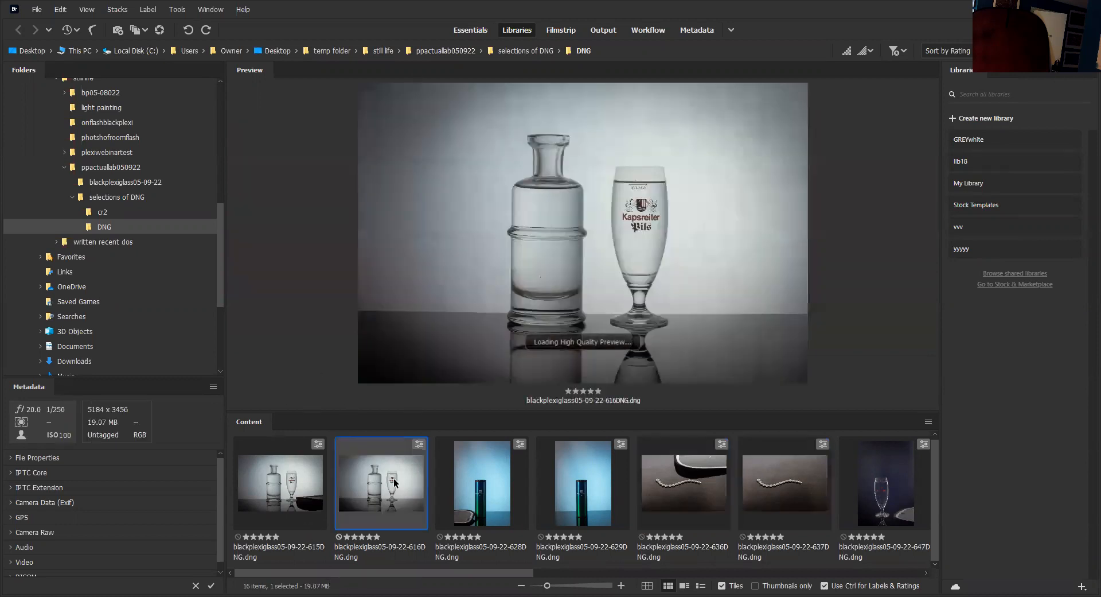
{"action": "right_click", "coordinate": [384, 480]}
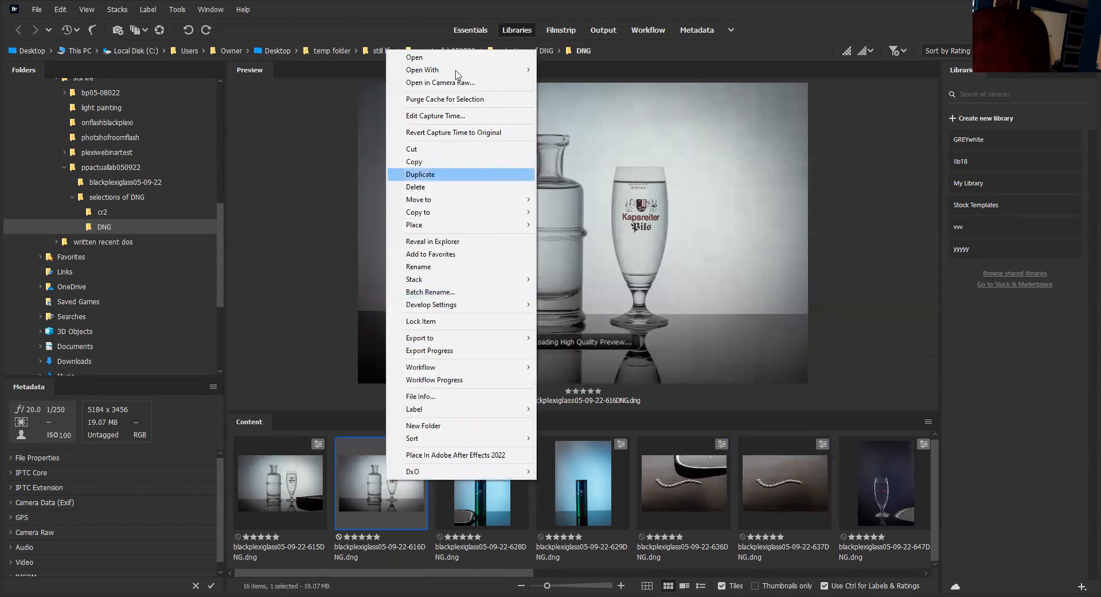
{"action": "mouse_move", "coordinate": [459, 72]}
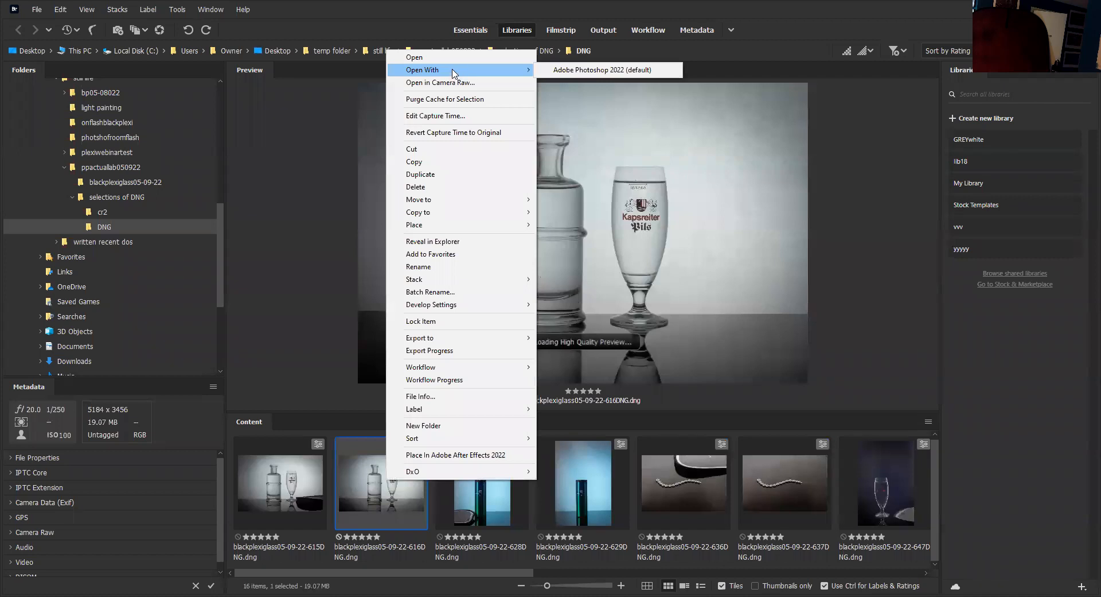
{"action": "left_click", "coordinate": [600, 73]}
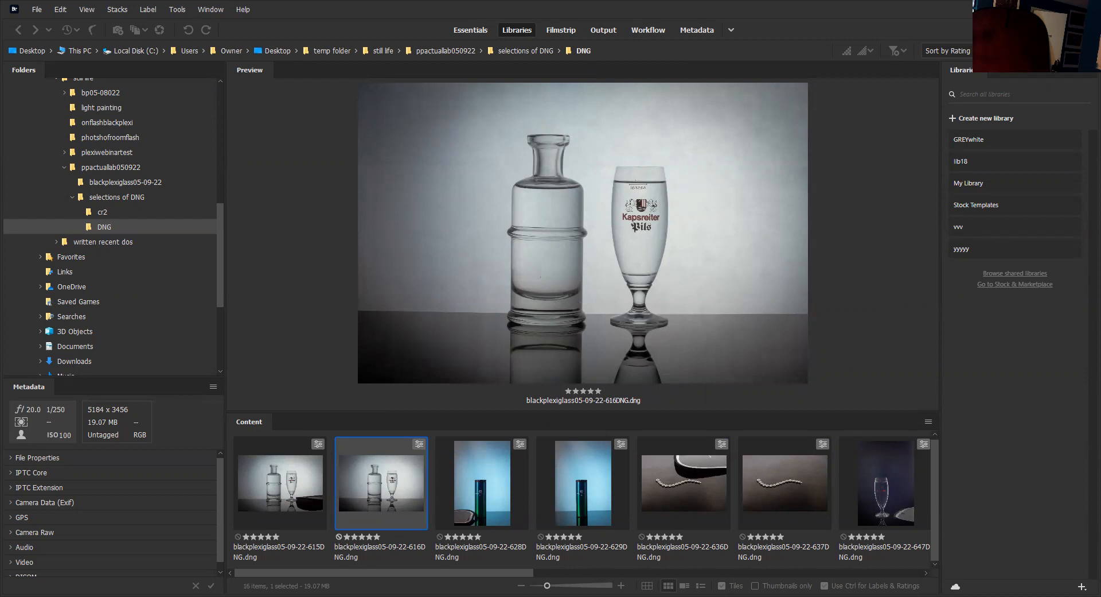
Step: Open the 629 blue-green tumbler image with Adobe Photoshop 2022
{"action": "left_click", "coordinate": [585, 484]}
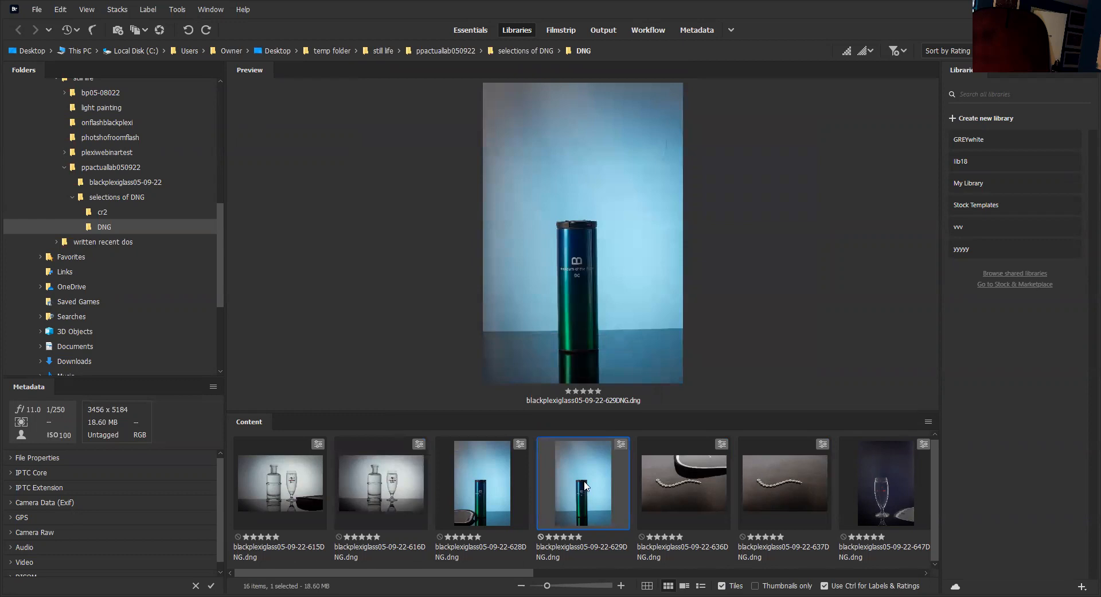
{"action": "right_click", "coordinate": [585, 485]}
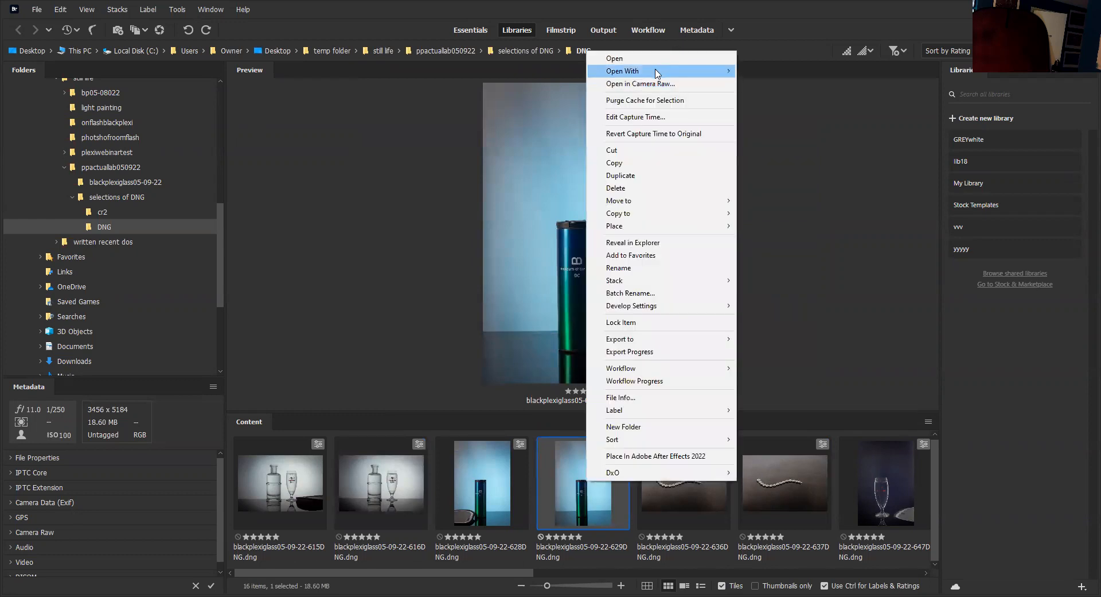
{"action": "mouse_move", "coordinate": [658, 71]}
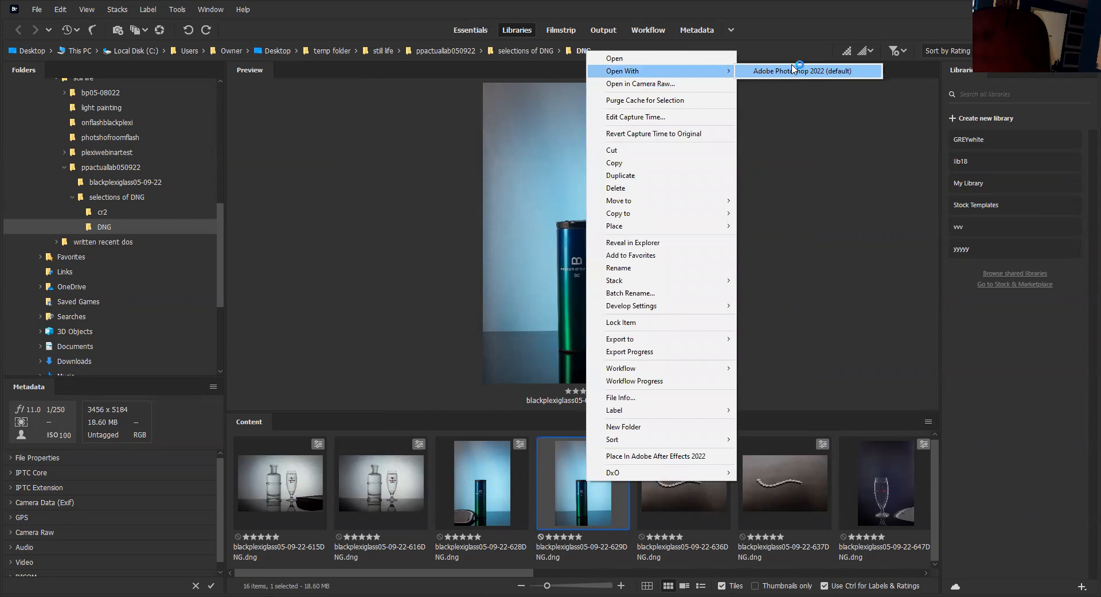
{"action": "left_click", "coordinate": [794, 70]}
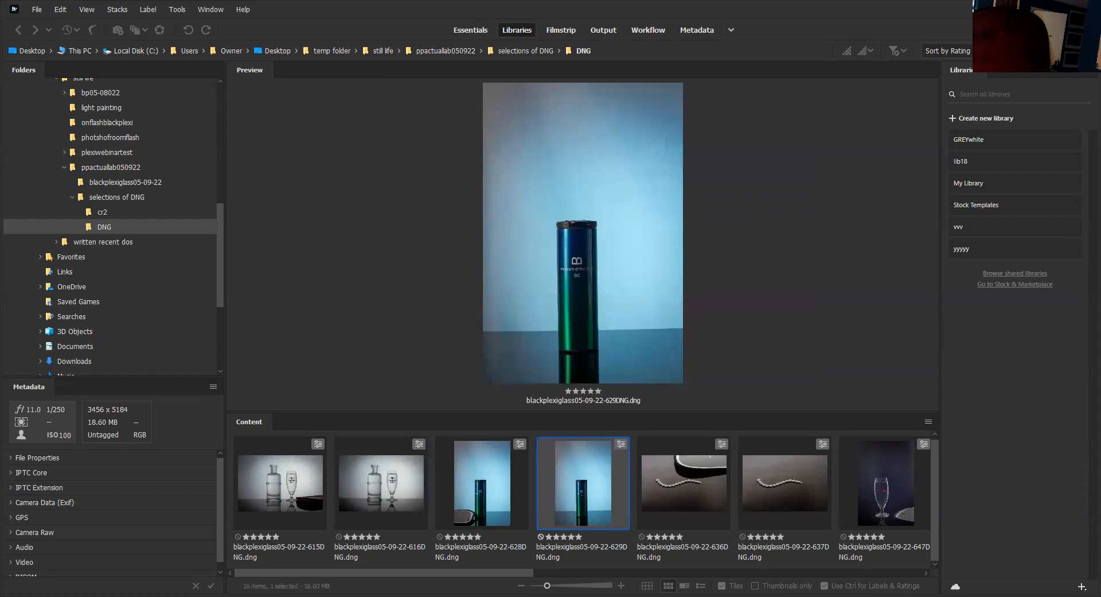
Step: Open the 637 bracelet image with Adobe Photoshop 2022
{"action": "left_click", "coordinate": [757, 495]}
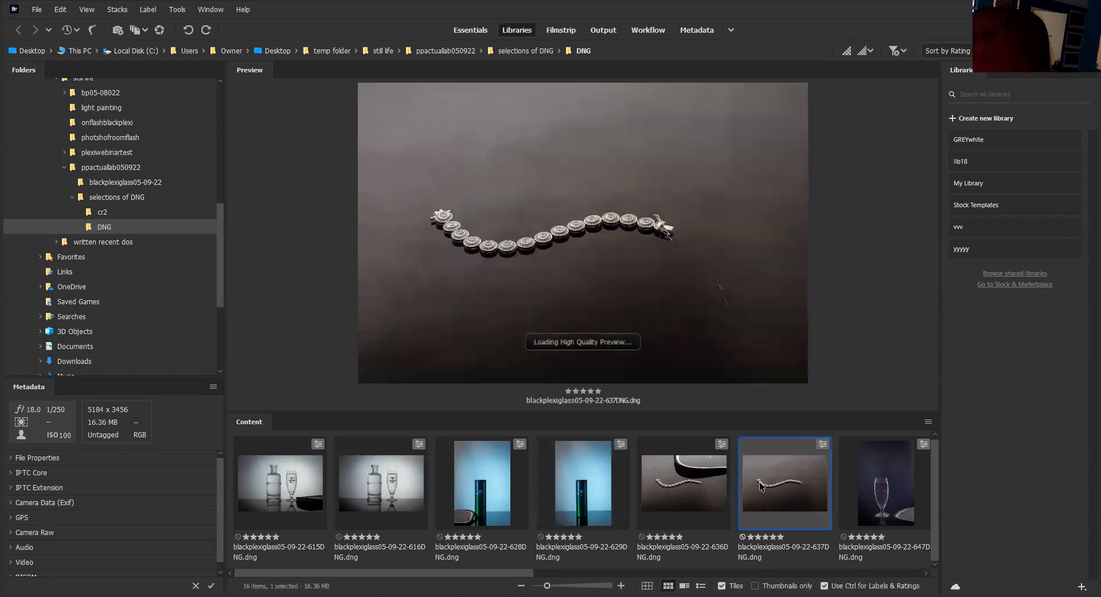
{"action": "right_click", "coordinate": [830, 78]}
{"action": "mouse_move", "coordinate": [860, 74]}
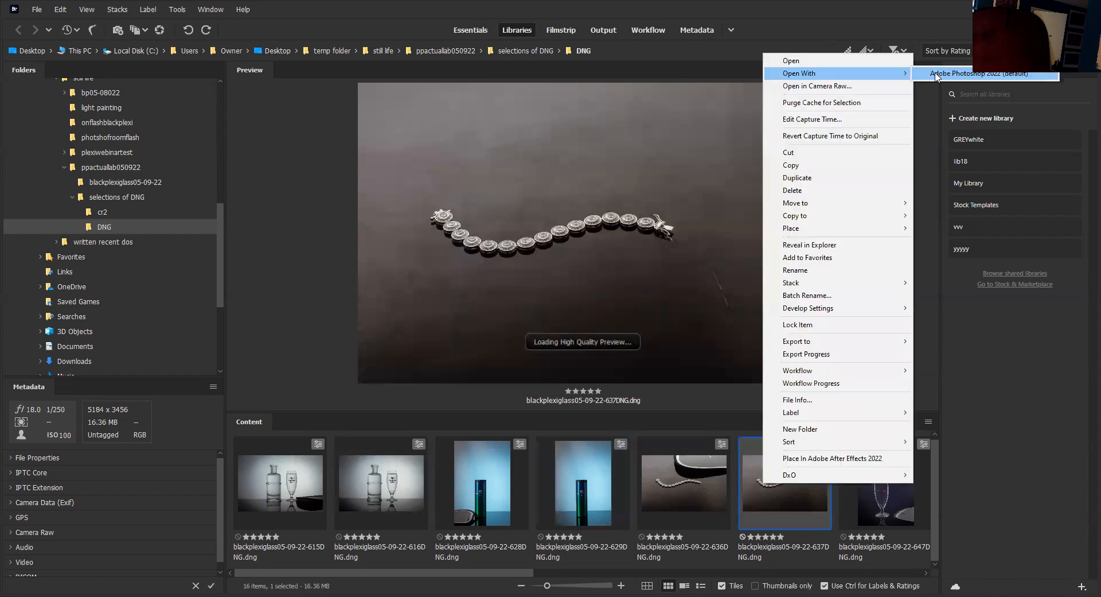
{"action": "left_click", "coordinate": [936, 74]}
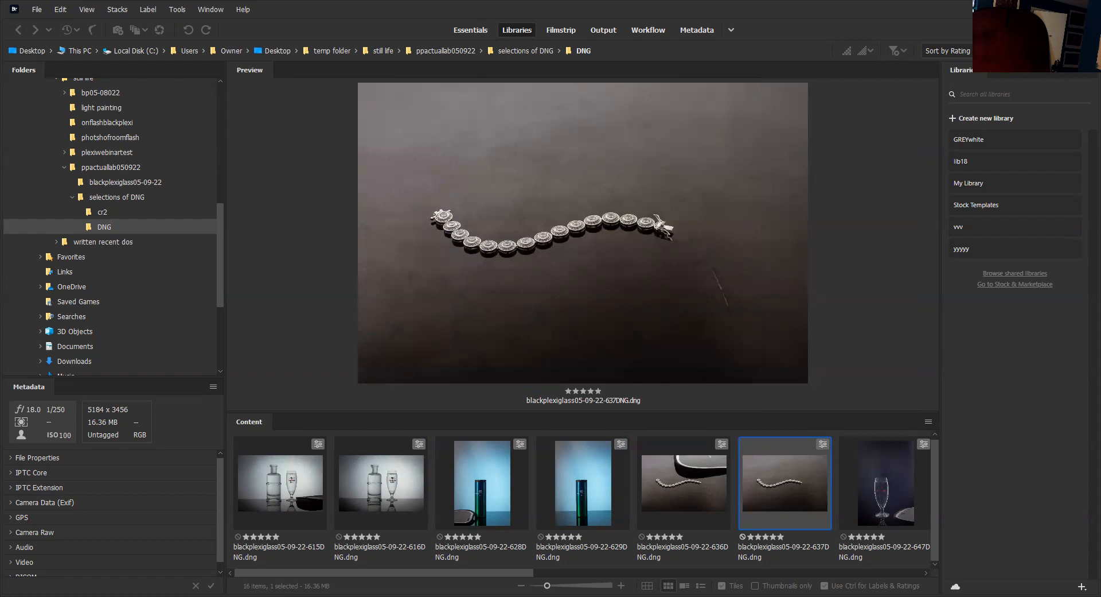
Step: Open the 648 beer glass image on the dark background with Adobe Photoshop 2022
{"action": "left_click_drag", "start_coordinate": [496, 572], "coordinate": [704, 576]}
{"action": "left_click", "coordinate": [486, 476]}
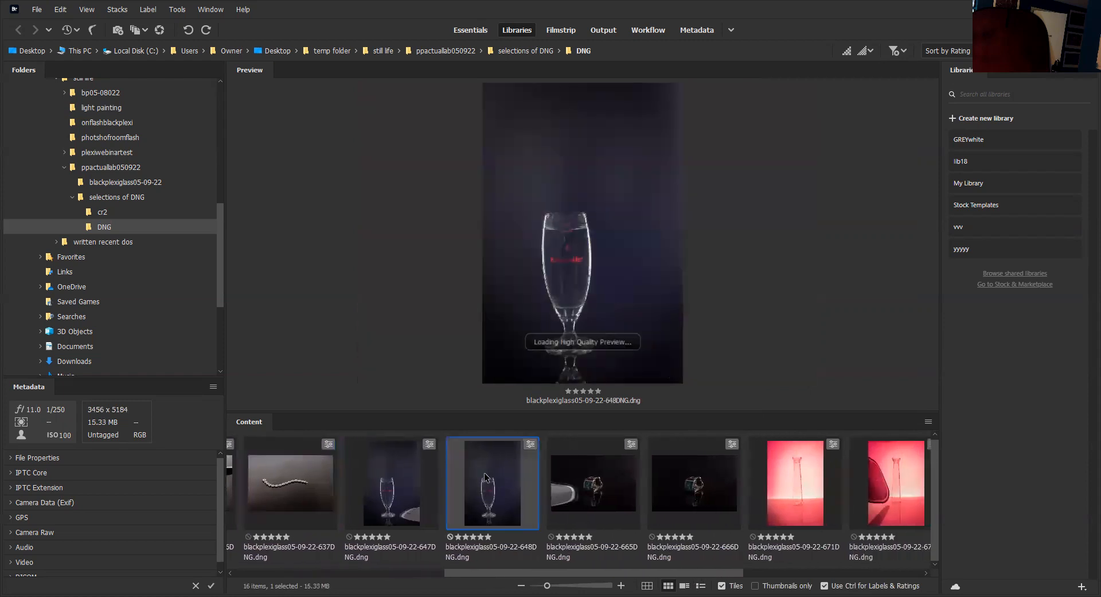
{"action": "right_click", "coordinate": [485, 476]}
{"action": "mouse_move", "coordinate": [550, 68]}
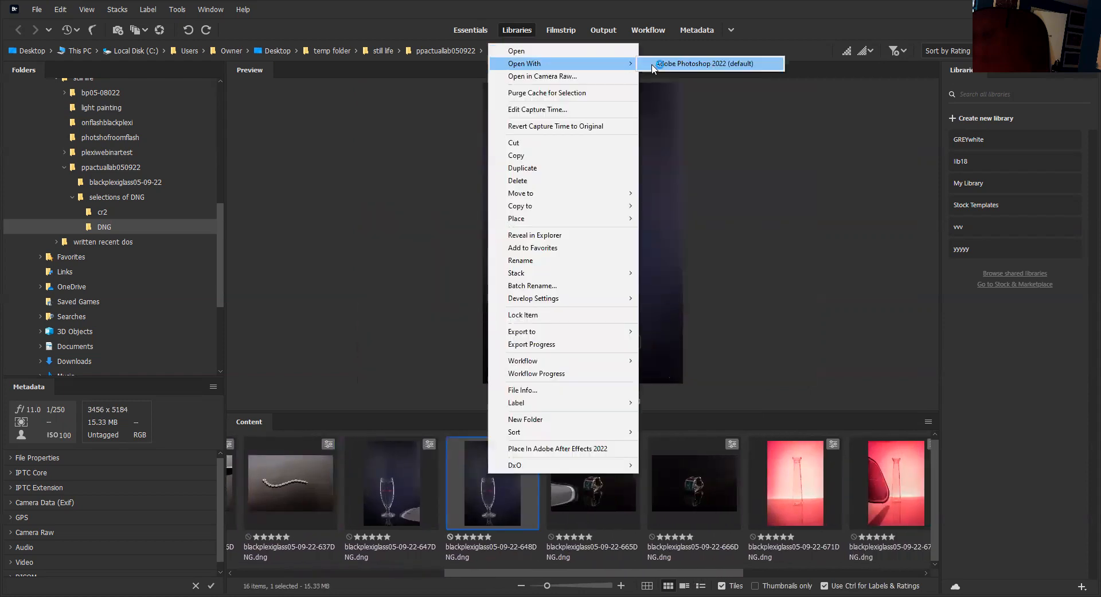
{"action": "left_click", "coordinate": [654, 64]}
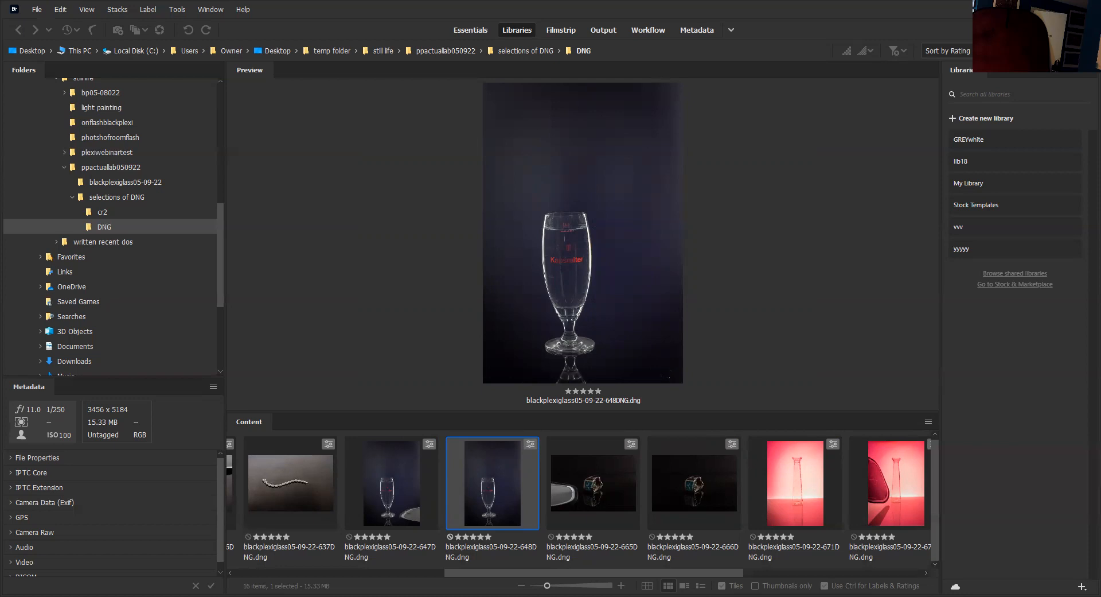
Step: Open the 666 wristwatch image with Adobe Photoshop 2022
{"action": "left_click", "coordinate": [693, 497]}
{"action": "right_click", "coordinate": [693, 497]}
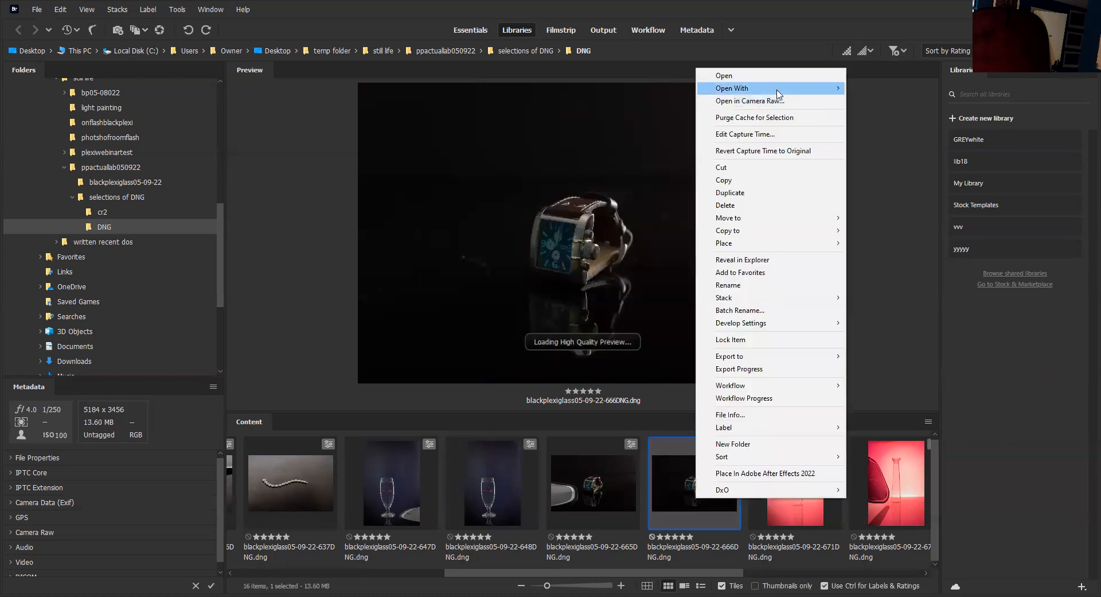
{"action": "mouse_move", "coordinate": [778, 90]}
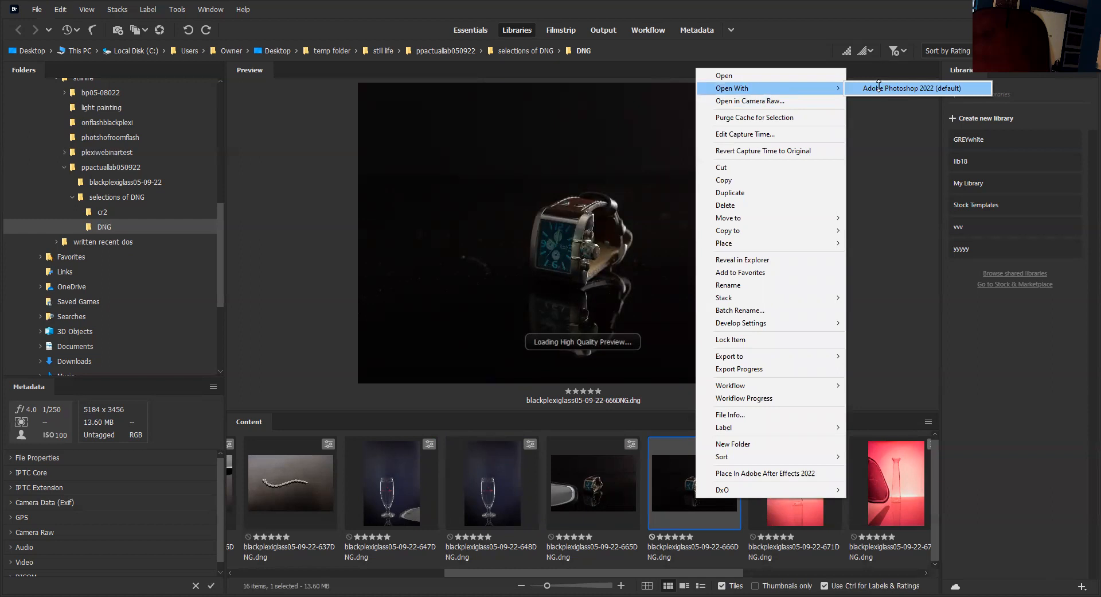
{"action": "left_click", "coordinate": [878, 88]}
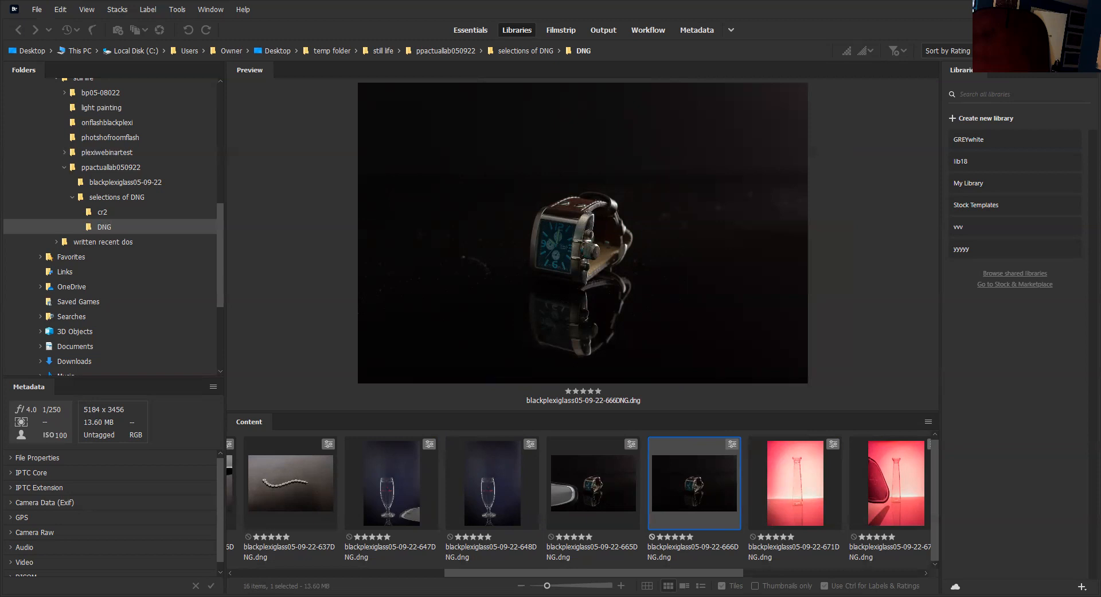
Step: Open the 671 glass vase image on the pink background with Adobe Photoshop 2022
{"action": "left_click_drag", "start_coordinate": [711, 571], "coordinate": [841, 571]}
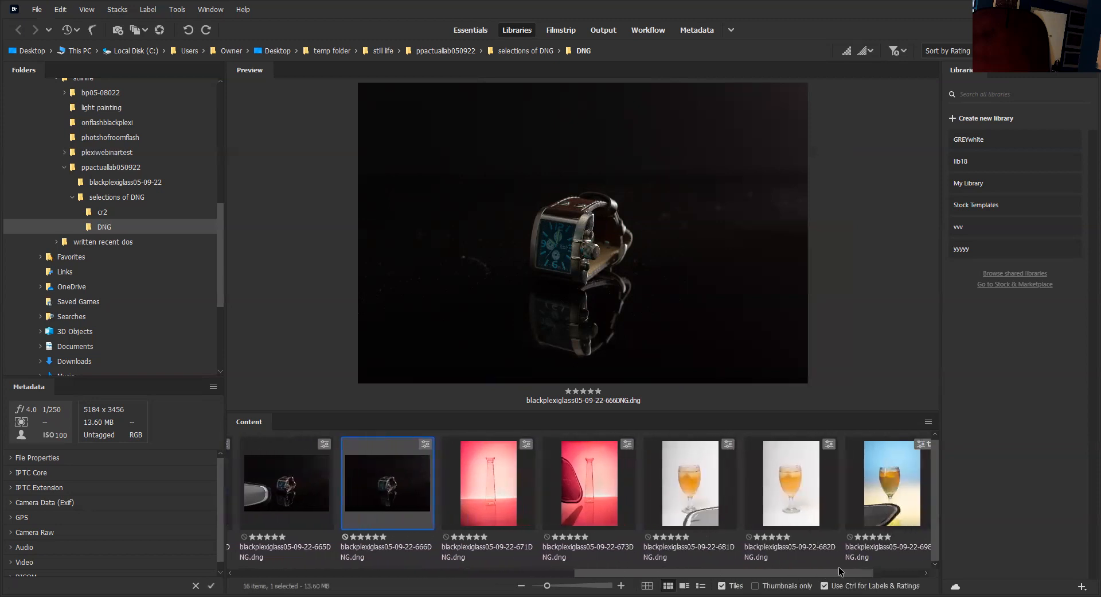
{"action": "left_click", "coordinate": [504, 486]}
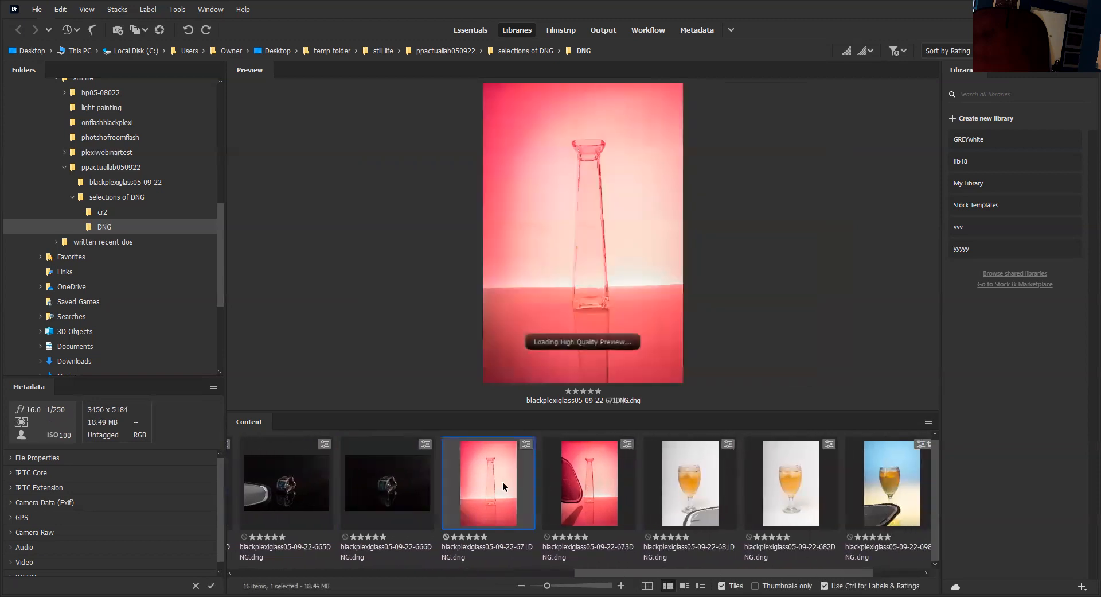
{"action": "right_click", "coordinate": [503, 486]}
{"action": "mouse_move", "coordinate": [587, 78]}
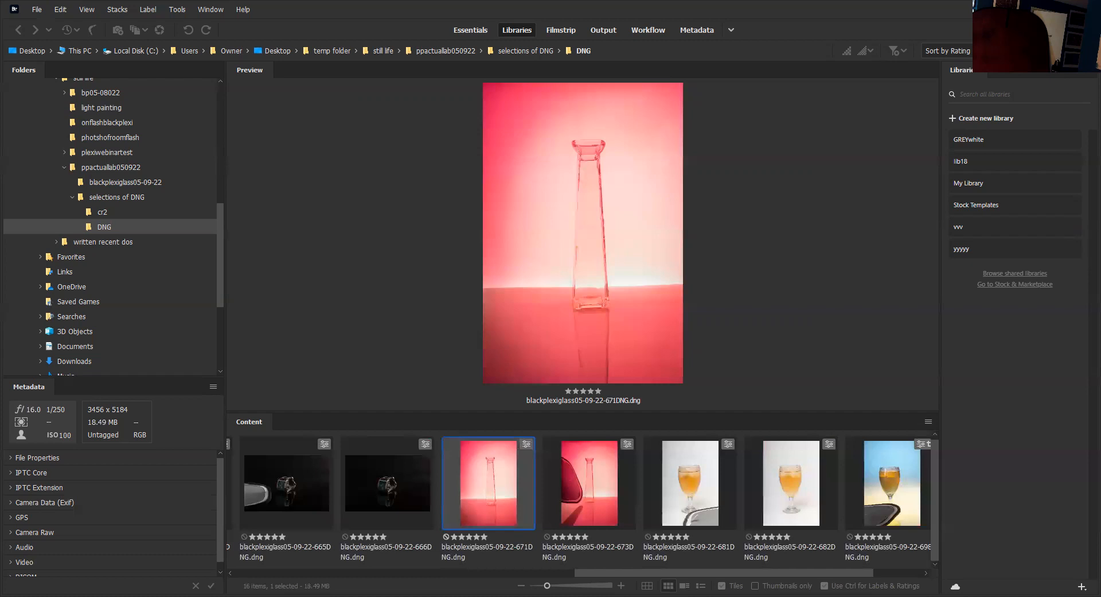
Step: Open the 682 goblet image on the white background with Adobe Photoshop 2022
{"action": "left_click", "coordinate": [788, 485]}
{"action": "right_click", "coordinate": [789, 484]}
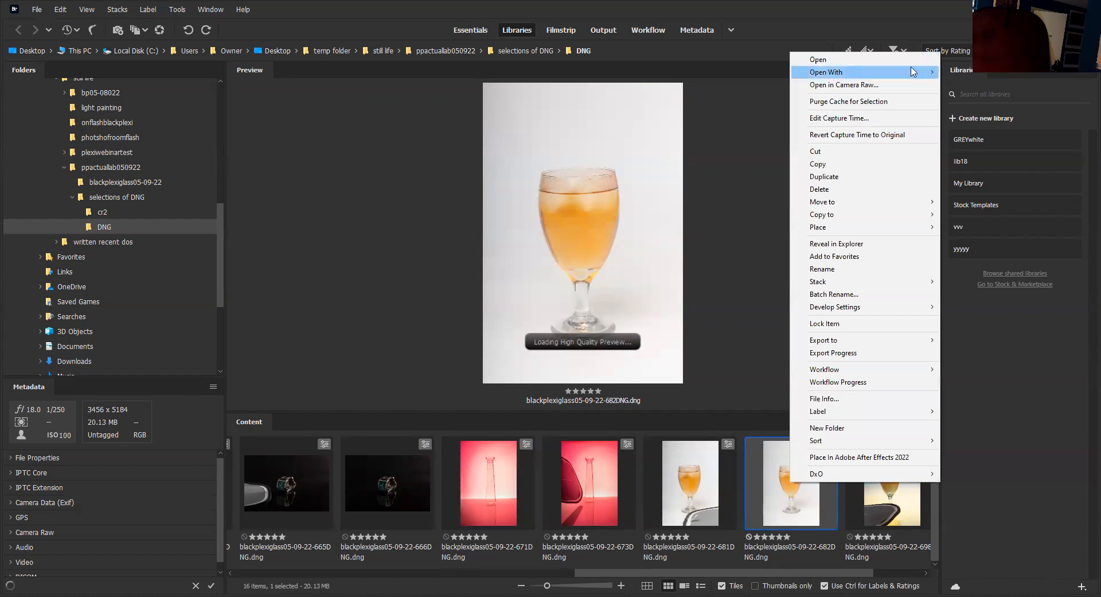
{"action": "left_click", "coordinate": [914, 72]}
{"action": "left_click", "coordinate": [979, 76]}
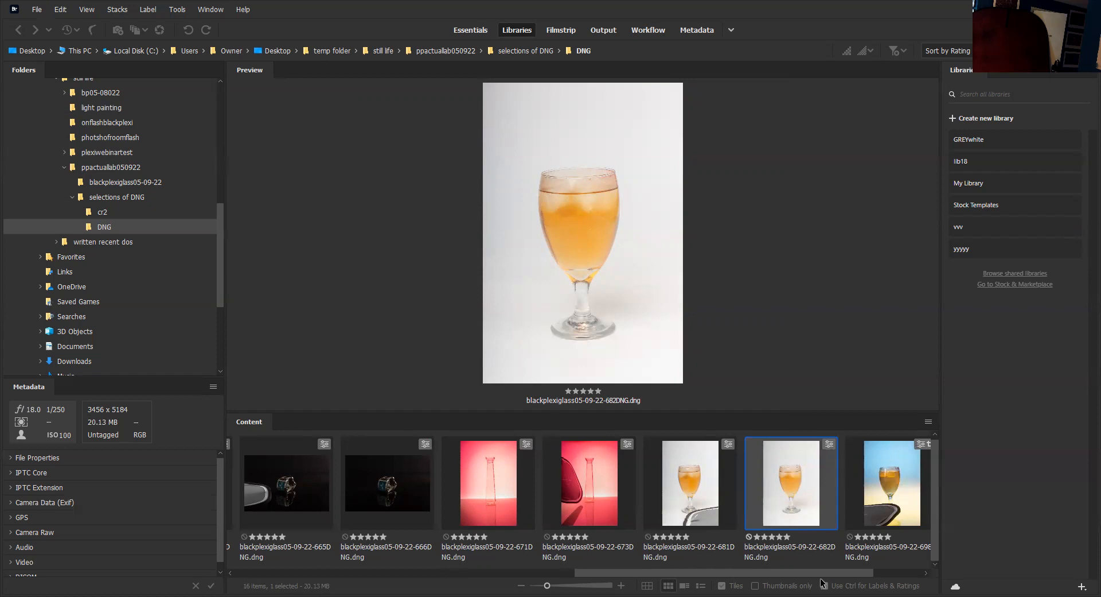
Step: Open the 699 goblet image on the blue and yellow background with Adobe Photoshop 2022
{"action": "left_click_drag", "start_coordinate": [867, 572], "coordinate": [959, 573]}
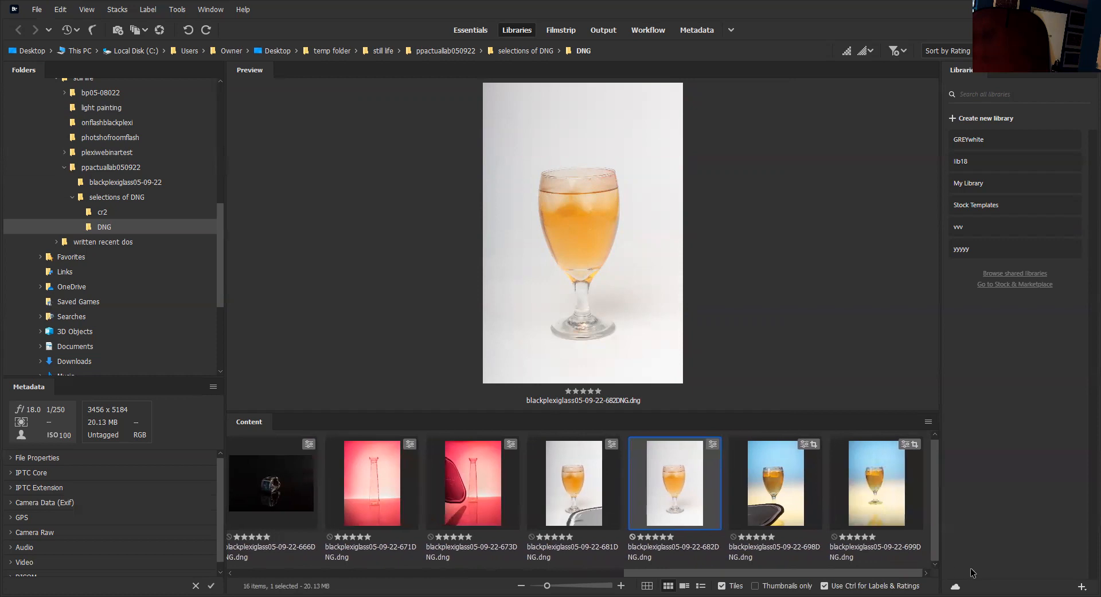
{"action": "right_click", "coordinate": [883, 494]}
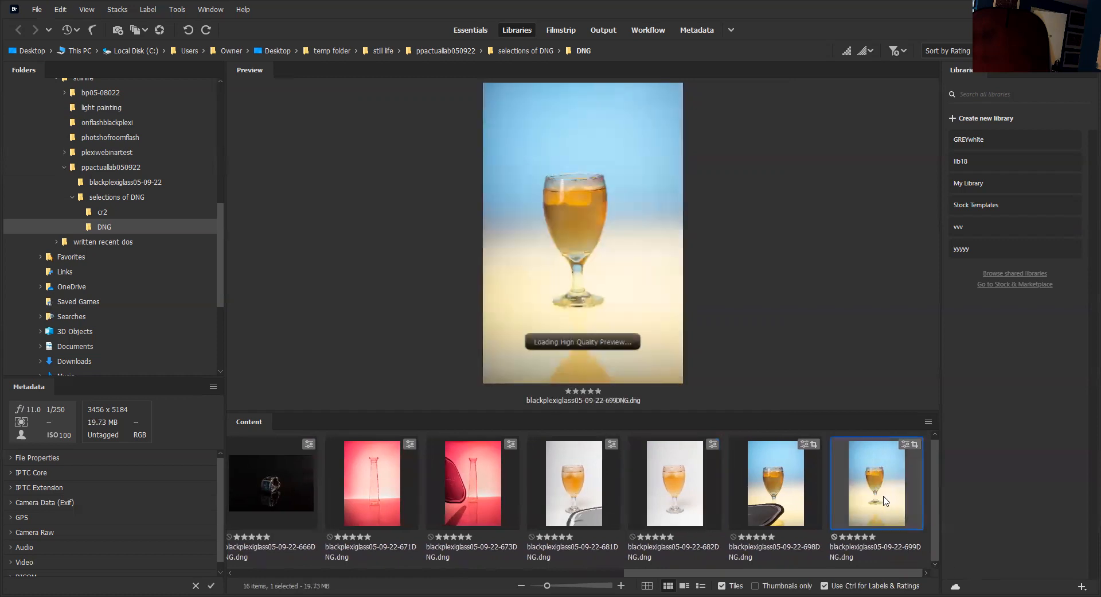
{"action": "mouse_move", "coordinate": [955, 87]}
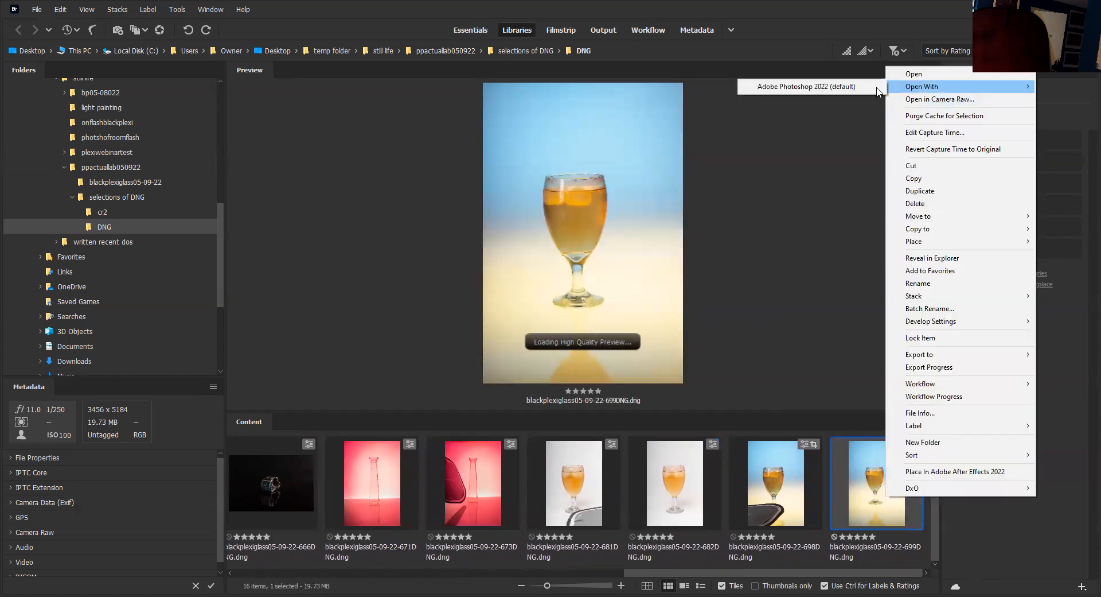
{"action": "left_click", "coordinate": [835, 87]}
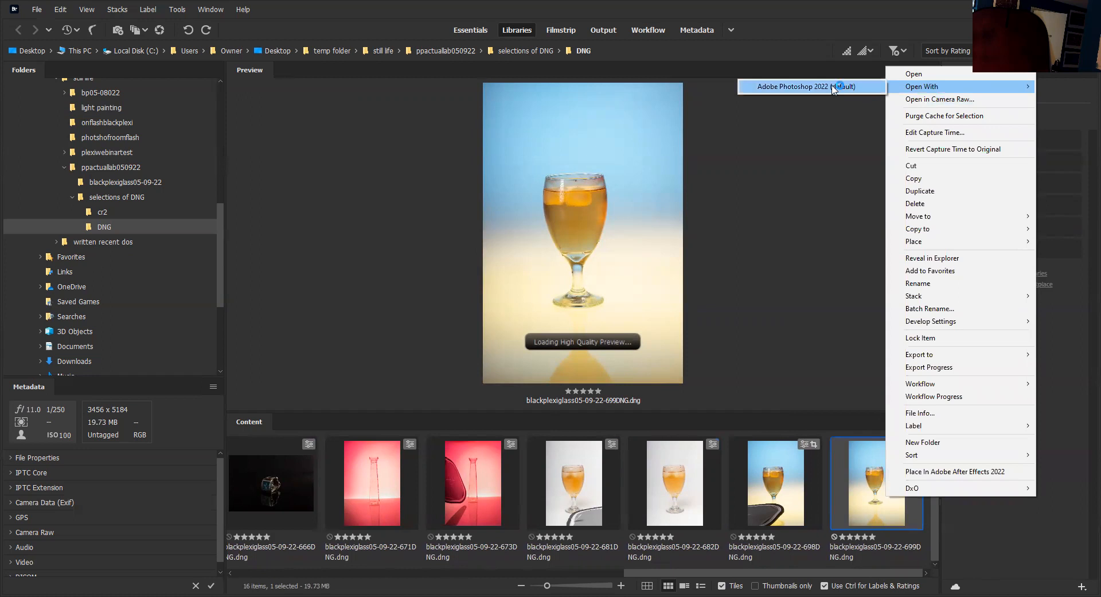
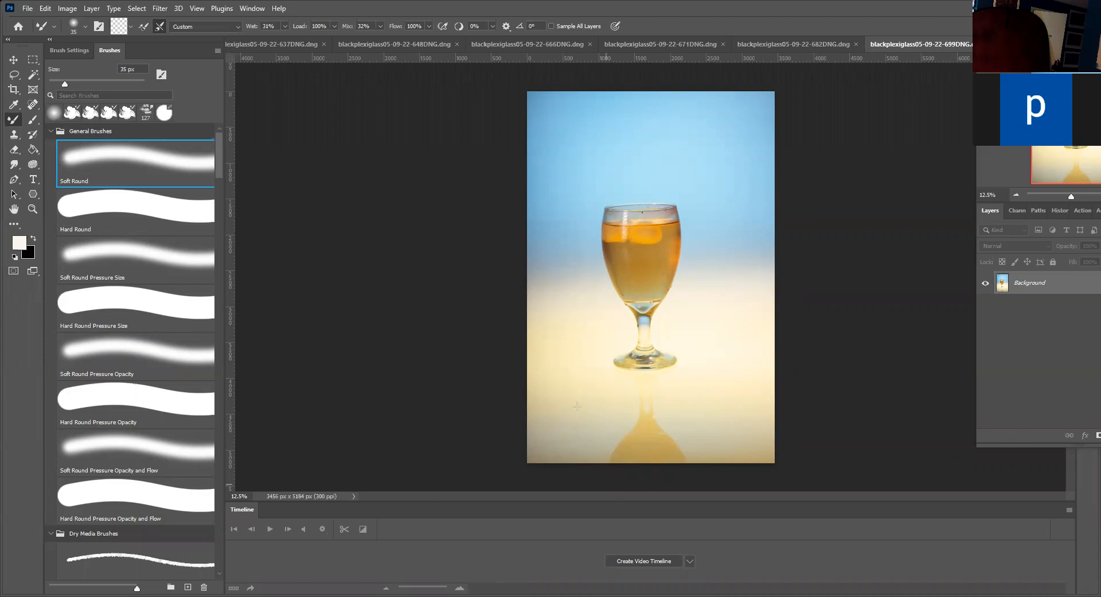
Step: Look through the open 637 bracelet, 682 goblet and 699 goblet images in Photoshop
{"action": "left_click", "coordinate": [286, 46]}
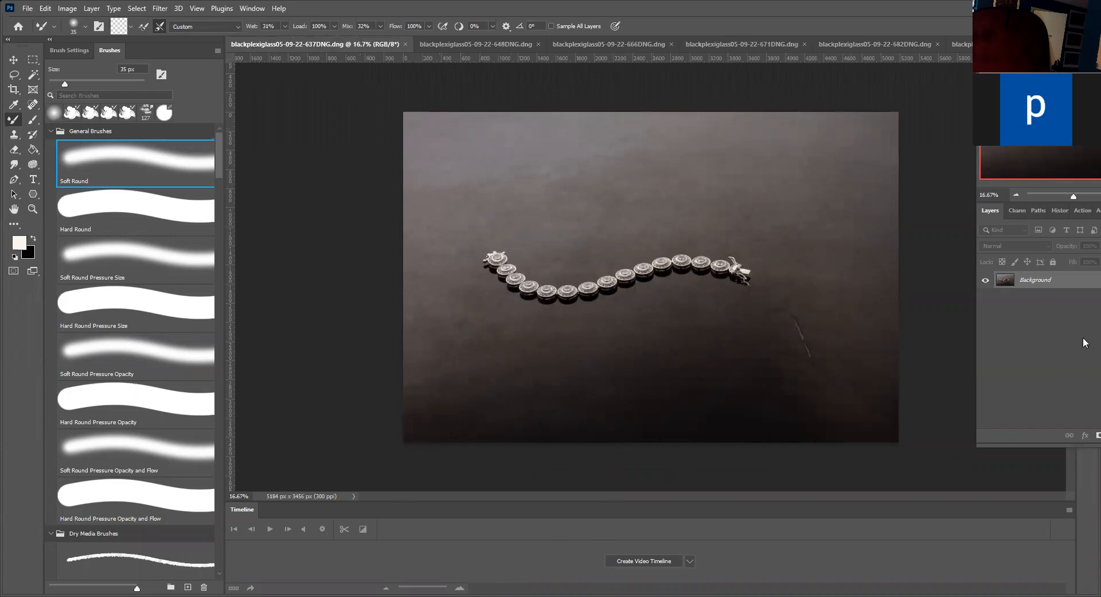
{"action": "left_click", "coordinate": [902, 50]}
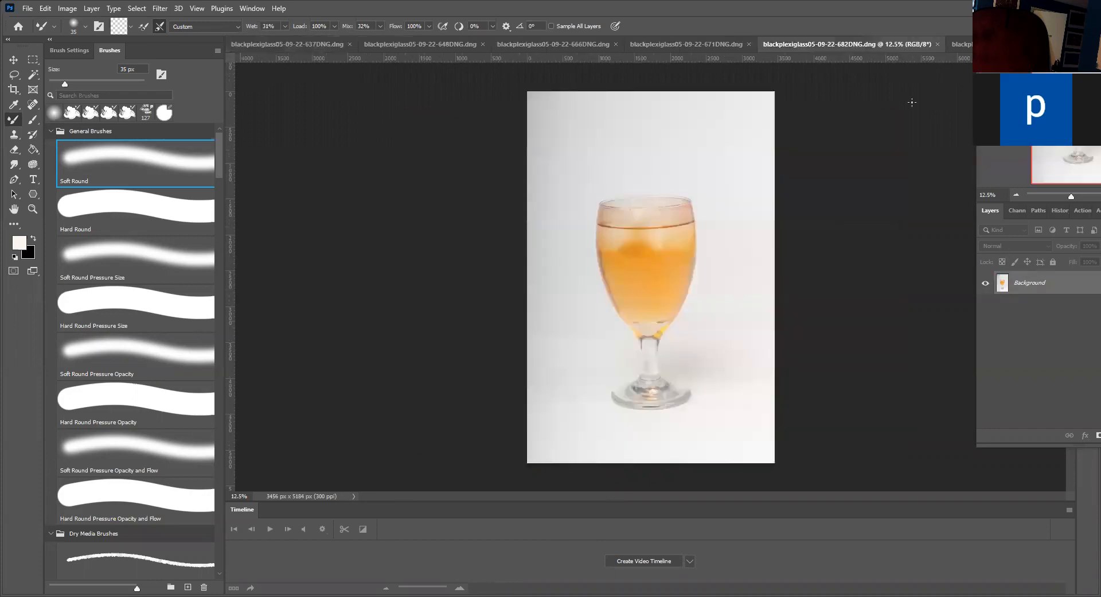
{"action": "left_click", "coordinate": [966, 45]}
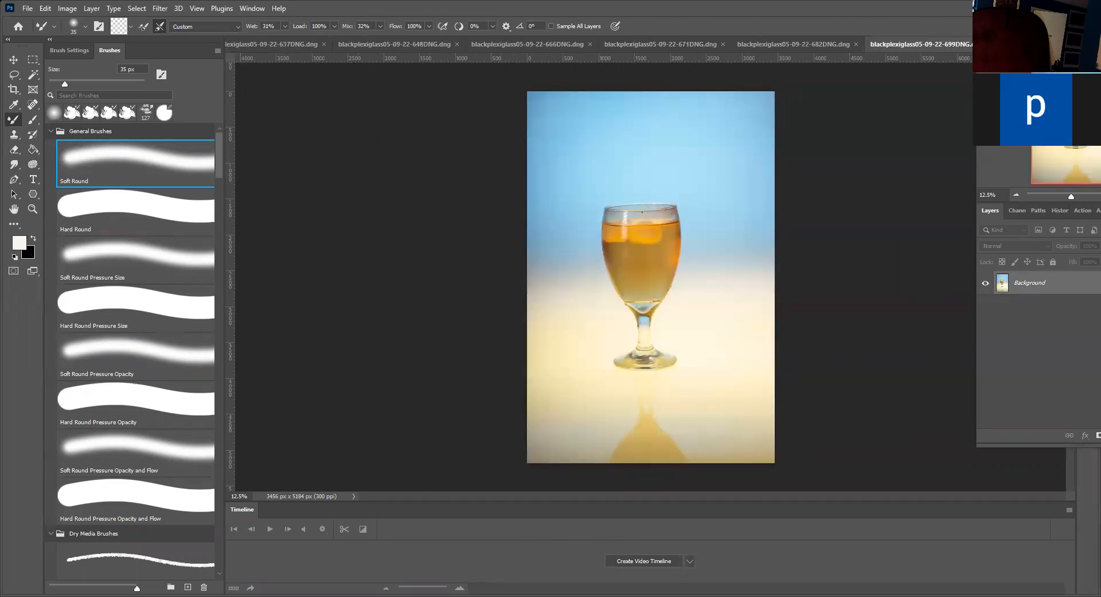
Step: Reposition the floating Navigator and Layers group so it is fully reachable, and bring up the 616 bottle and glass image at 6.72% zoom
{"action": "left_click_drag", "start_coordinate": [1050, 21], "coordinate": [904, 74]}
{"action": "left_click_drag", "start_coordinate": [926, 250], "coordinate": [922, 251]}
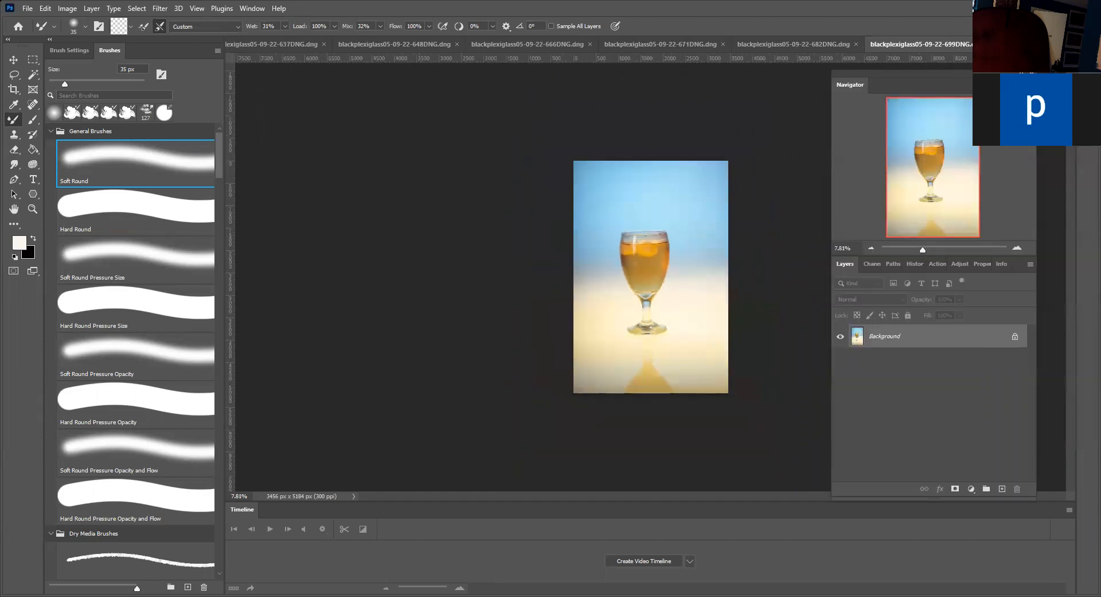
{"action": "left_click", "coordinate": [1069, 45]}
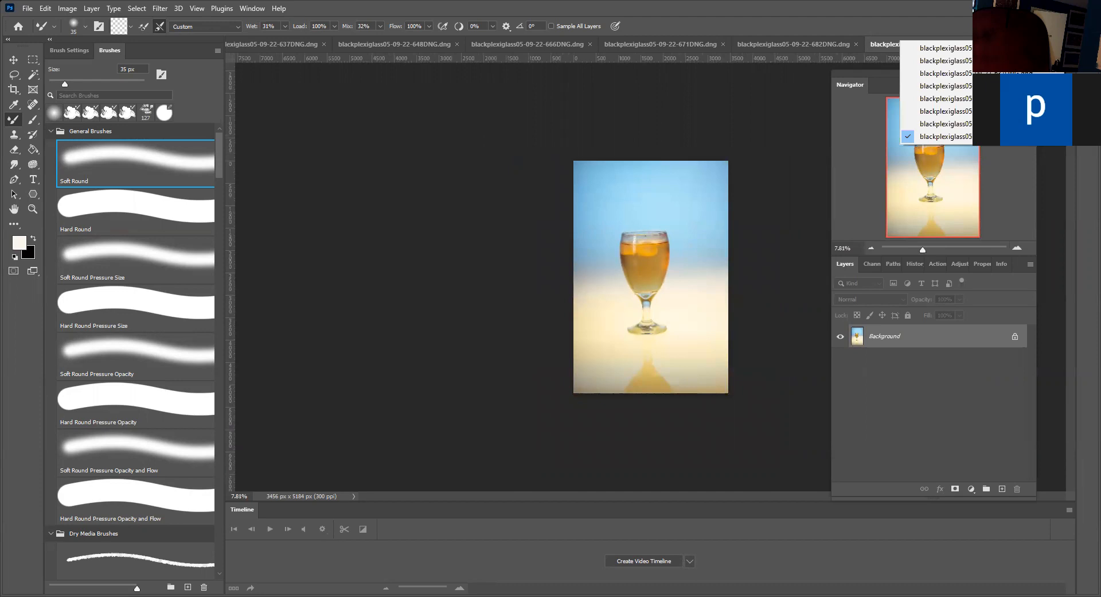
{"action": "left_click", "coordinate": [963, 51]}
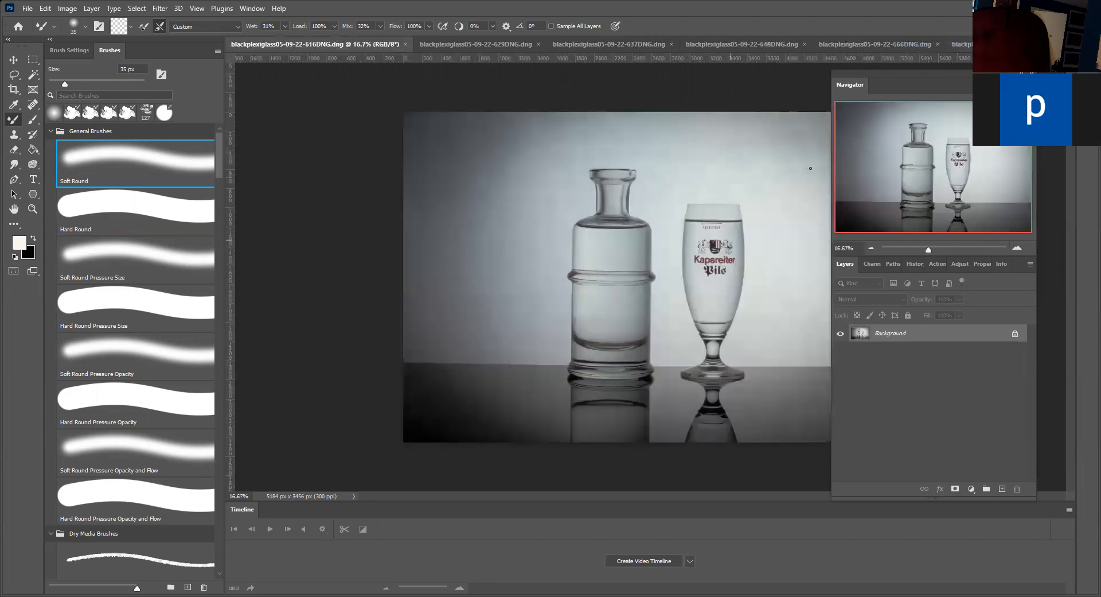
{"action": "left_click_drag", "start_coordinate": [929, 249], "coordinate": [921, 251]}
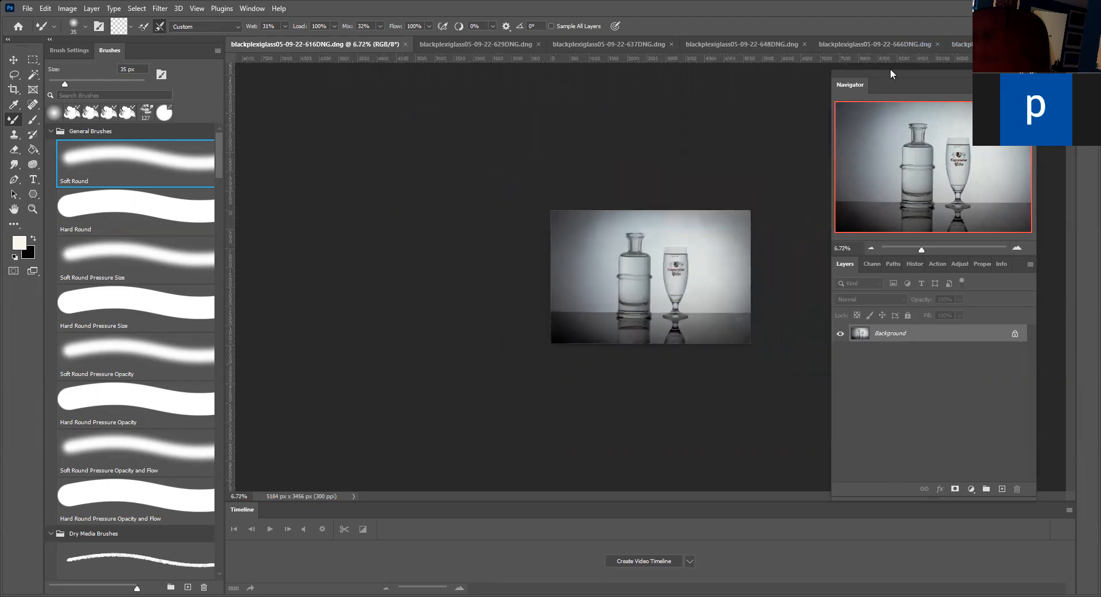
{"action": "left_click_drag", "start_coordinate": [884, 75], "coordinate": [891, 70]}
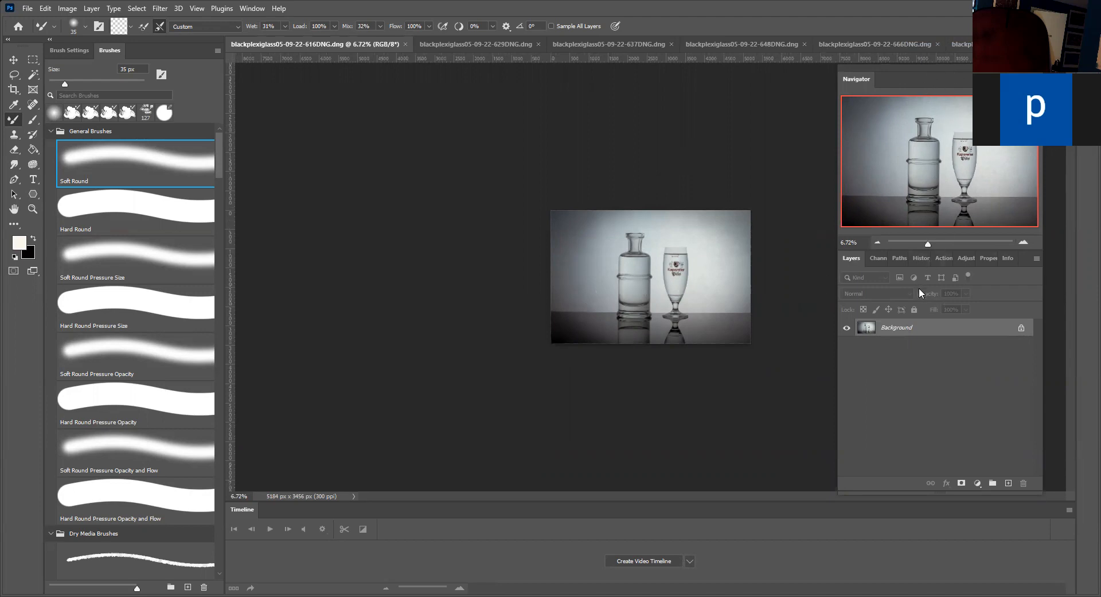
Step: Run the MFP auto IMAGE correct action on the 616 bottle and glass image and apply Auto Color
{"action": "left_click", "coordinate": [945, 256]}
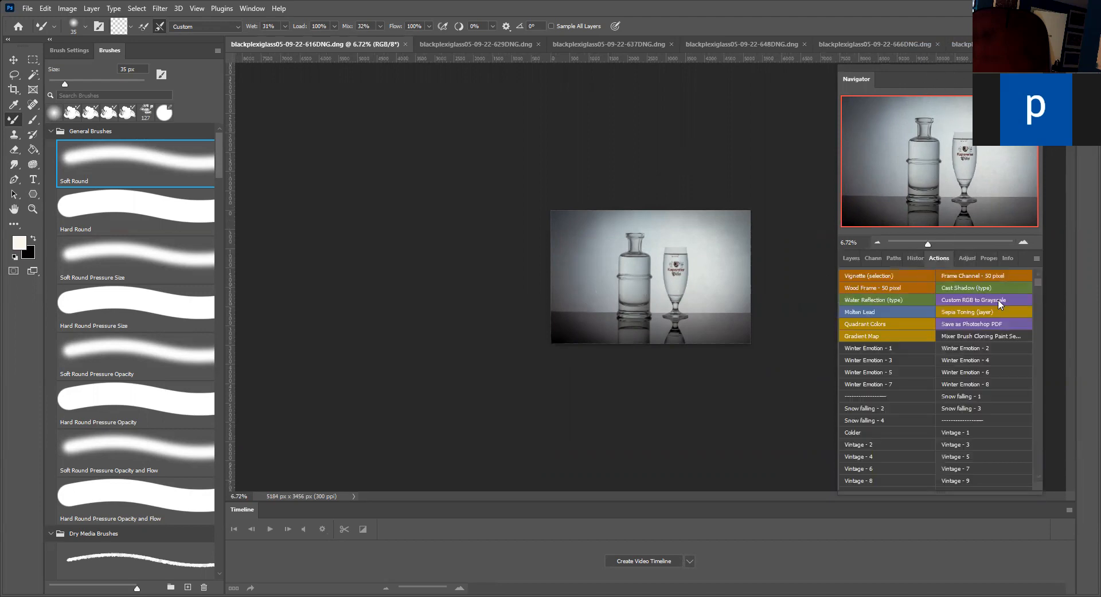
{"action": "left_click_drag", "start_coordinate": [1039, 277], "coordinate": [1027, 495]}
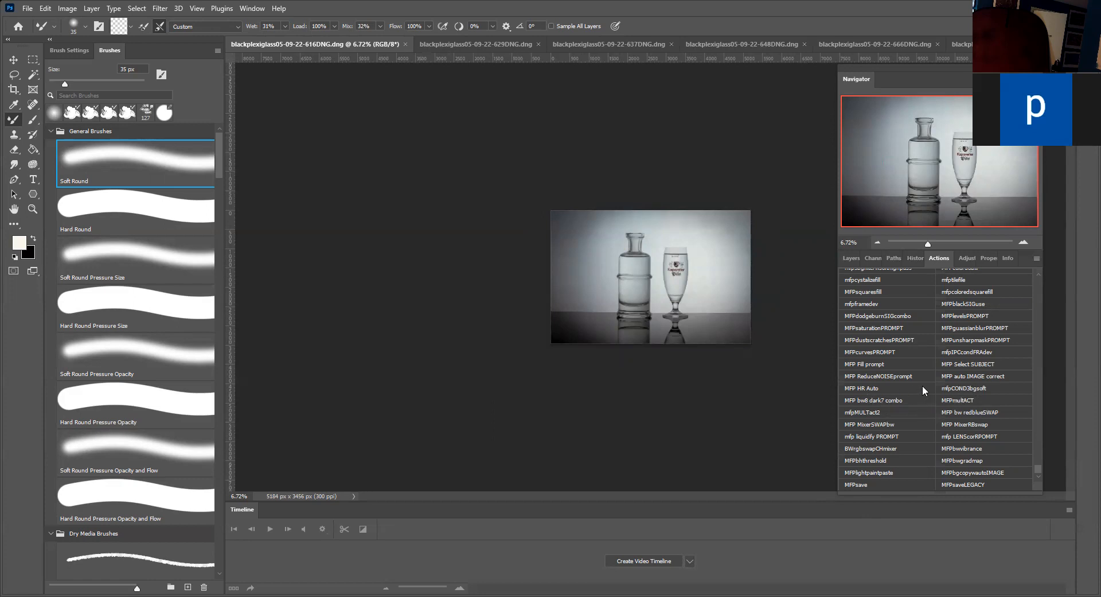
{"action": "left_click", "coordinate": [961, 375]}
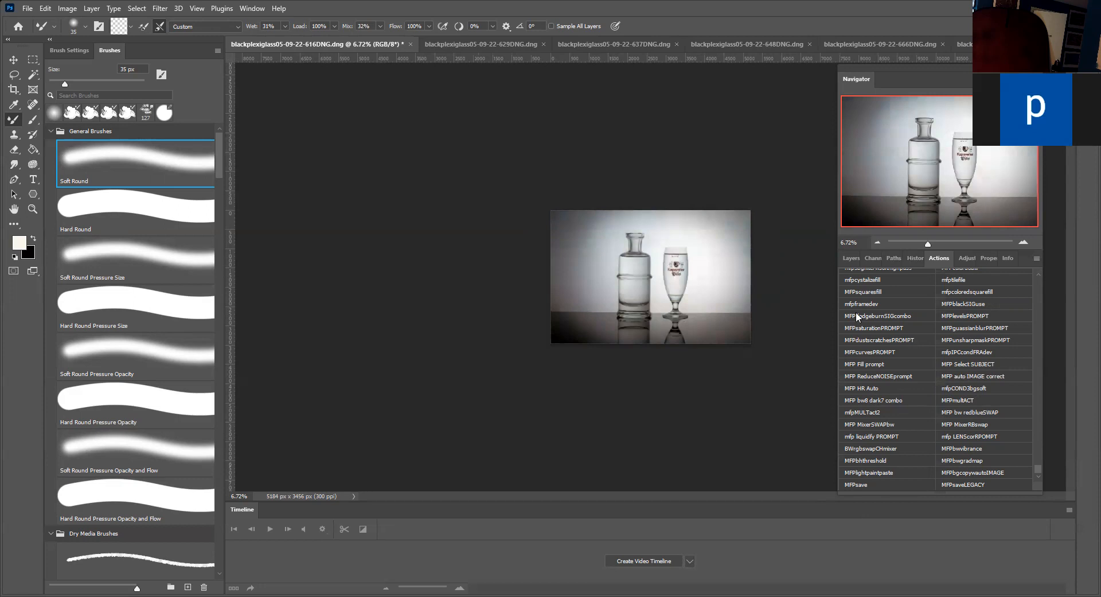
{"action": "left_click", "coordinate": [66, 9]}
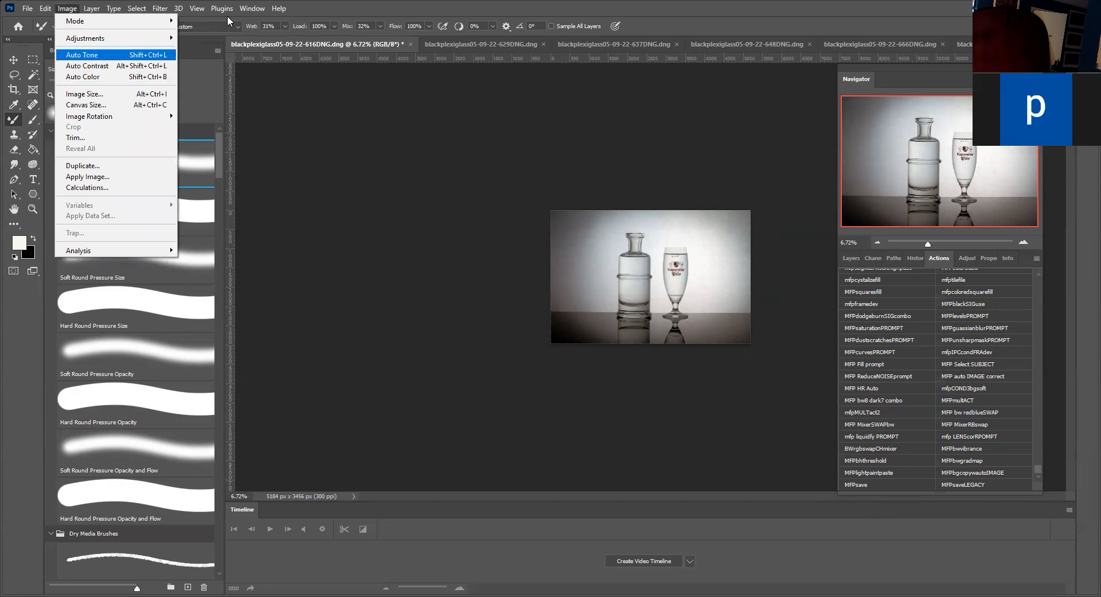
{"action": "left_click", "coordinate": [85, 80]}
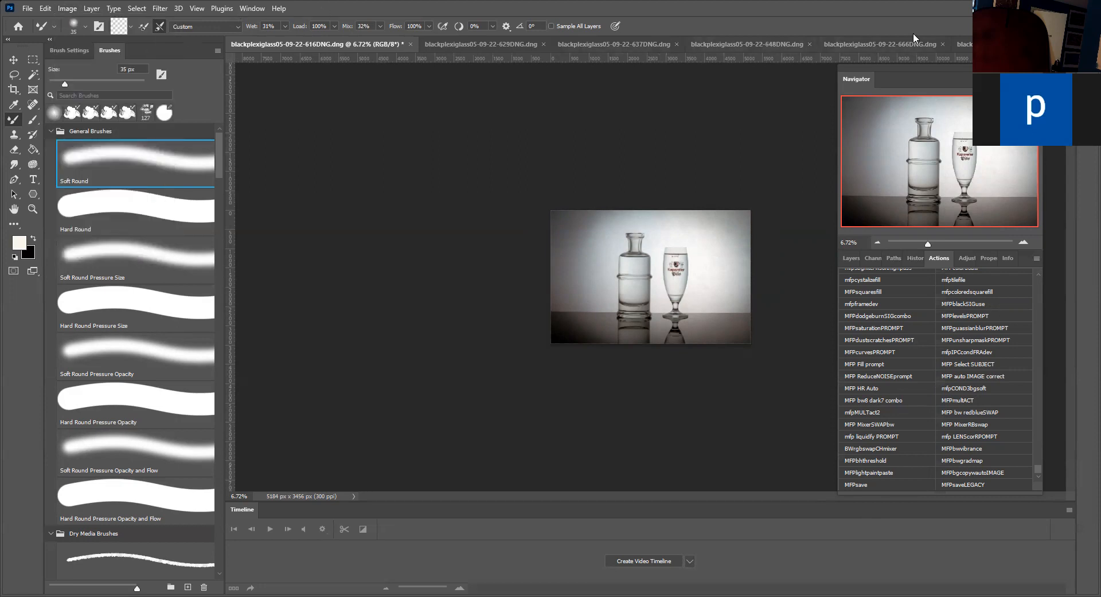
Step: Run the MFP auto IMAGE correct action on the 666 wristwatch image
{"action": "left_click", "coordinate": [893, 44]}
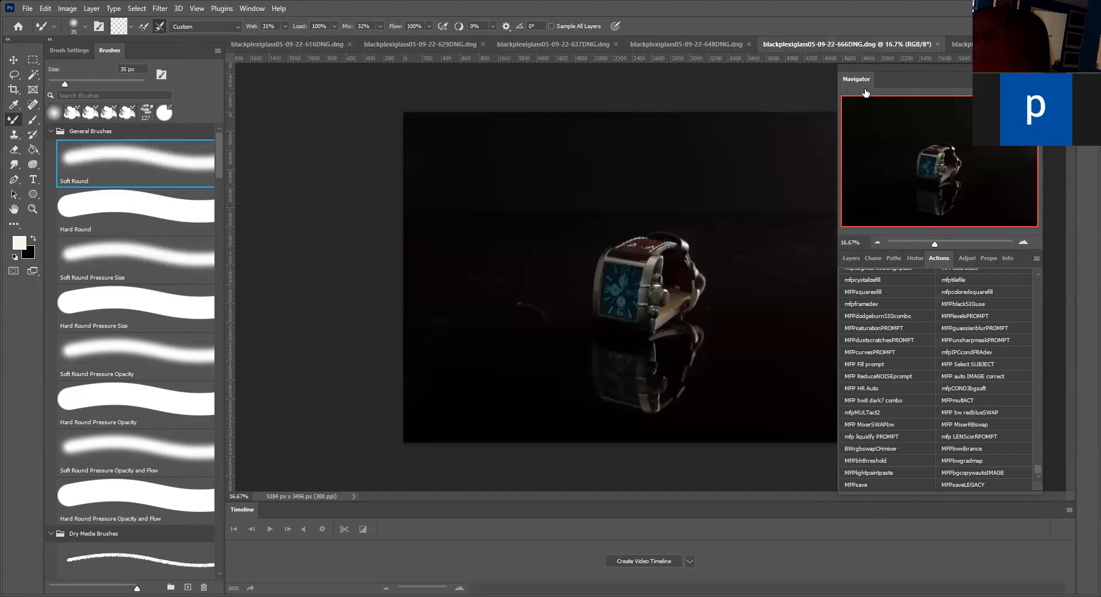
{"action": "left_click", "coordinate": [853, 258]}
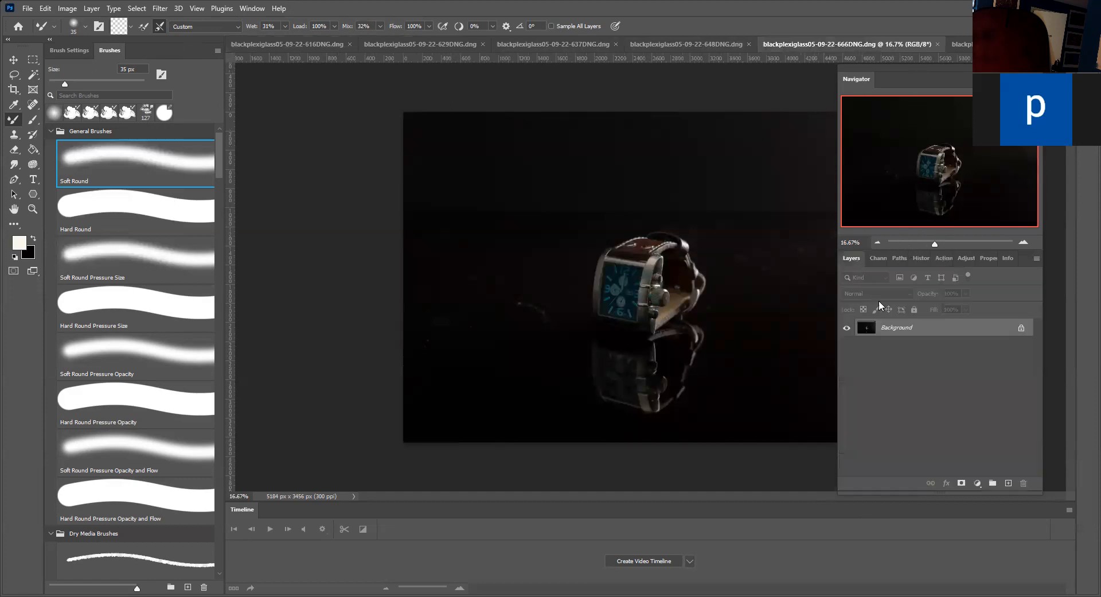
{"action": "left_click", "coordinate": [967, 258]}
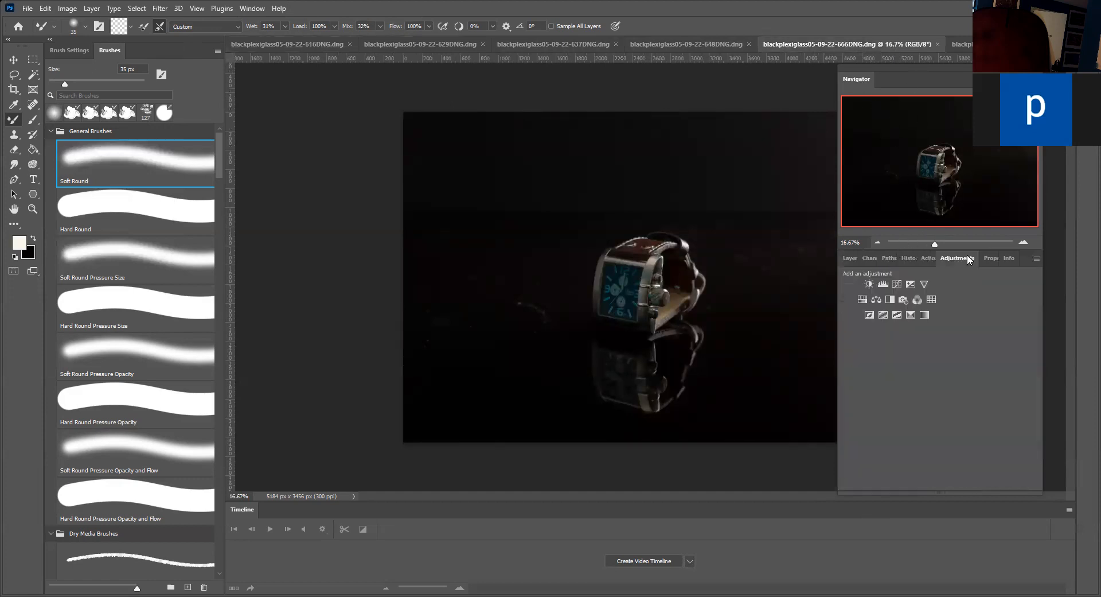
{"action": "left_click", "coordinate": [925, 258]}
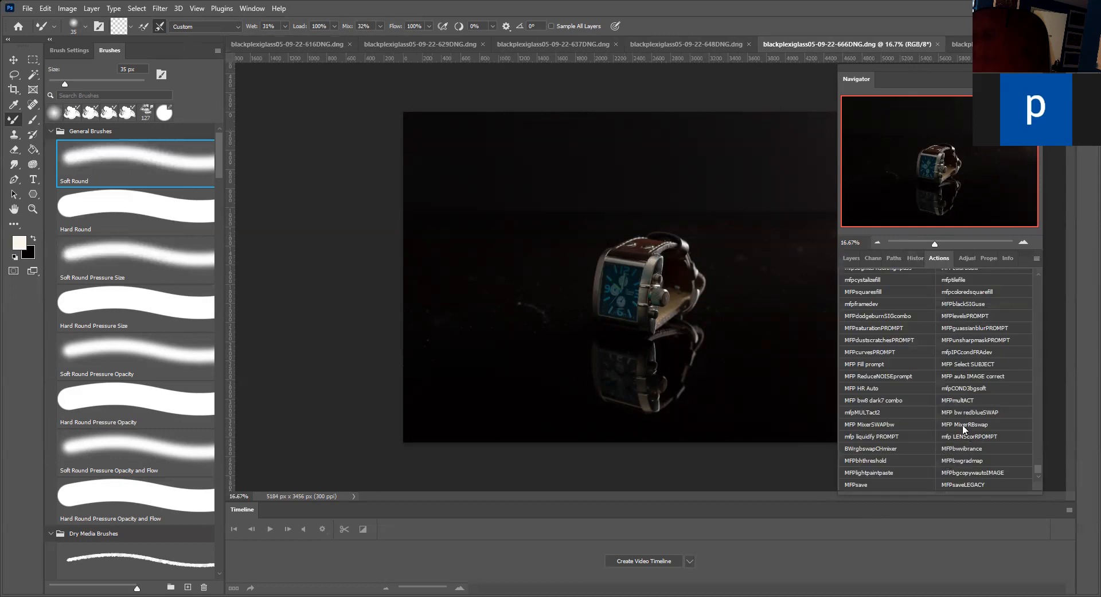
{"action": "left_click", "coordinate": [962, 376]}
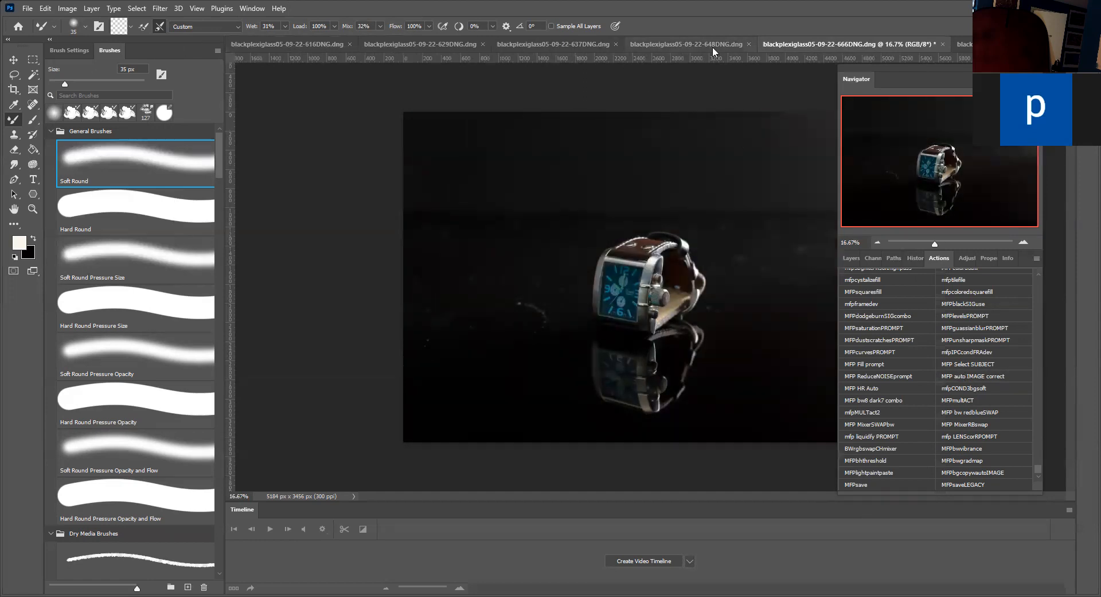
Step: Run the MFP auto IMAGE correct action on the 648 glass, 637 bracelet and 629 canister images
{"action": "left_click", "coordinate": [642, 42]}
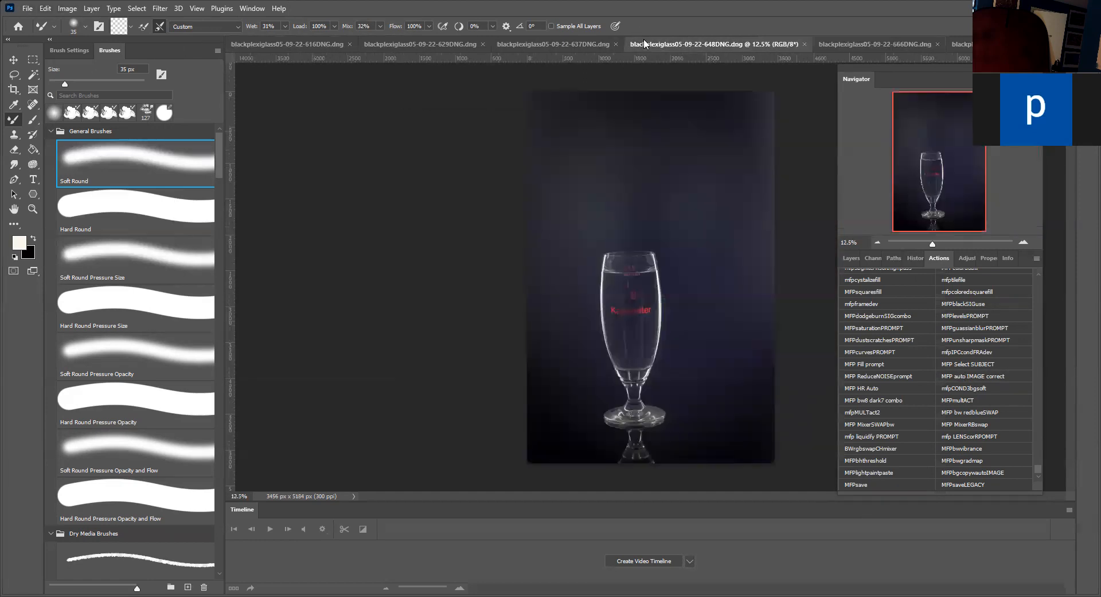
{"action": "left_click", "coordinate": [972, 378]}
{"action": "left_click", "coordinate": [538, 43]}
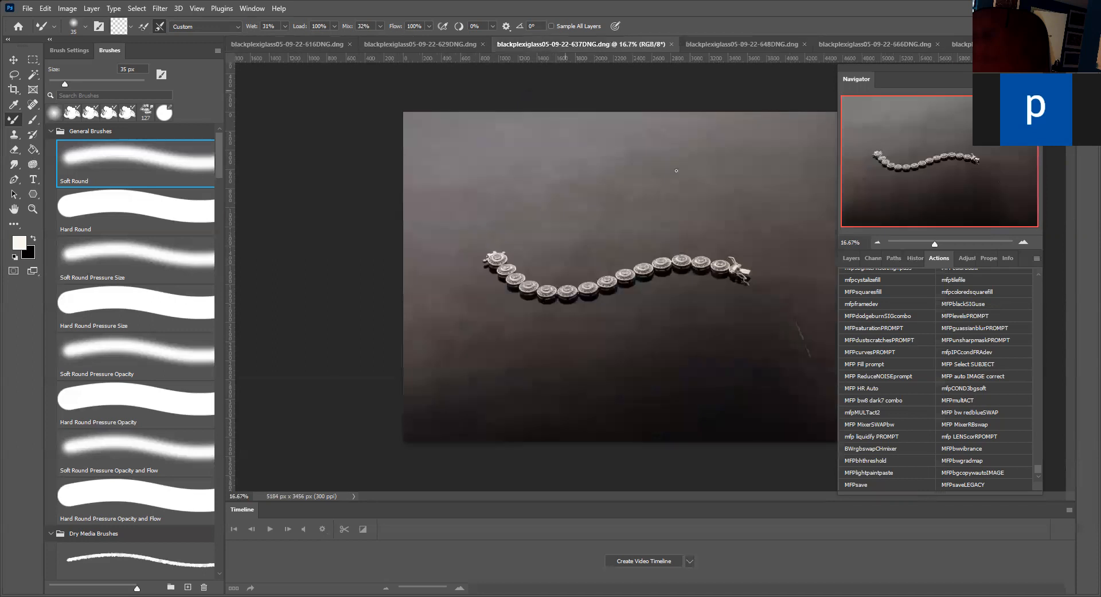
{"action": "left_click", "coordinate": [967, 377]}
{"action": "left_click", "coordinate": [402, 46]}
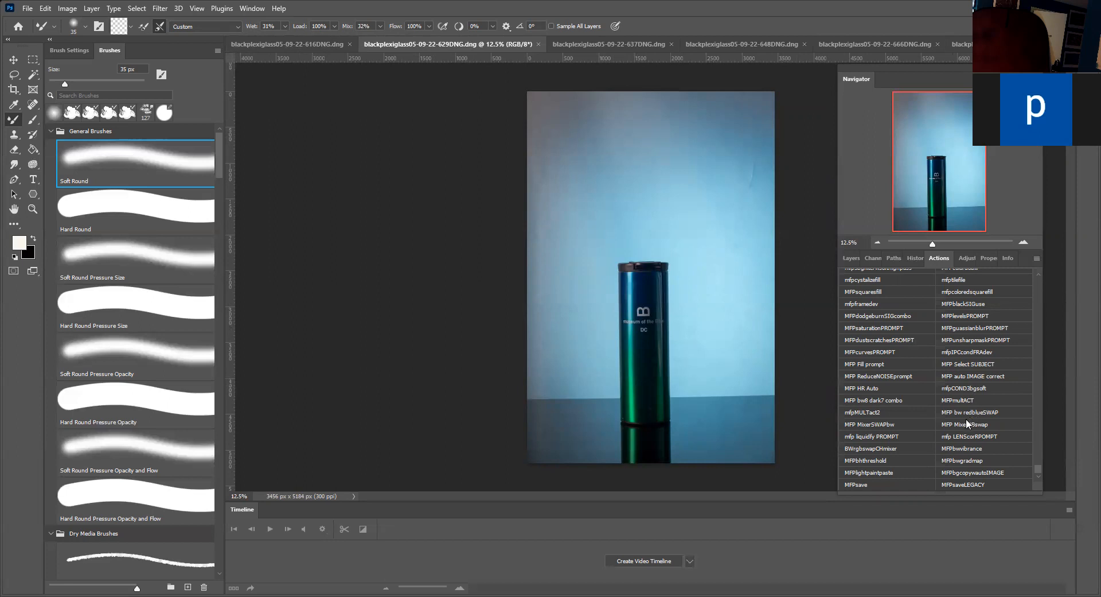
{"action": "left_click", "coordinate": [969, 377]}
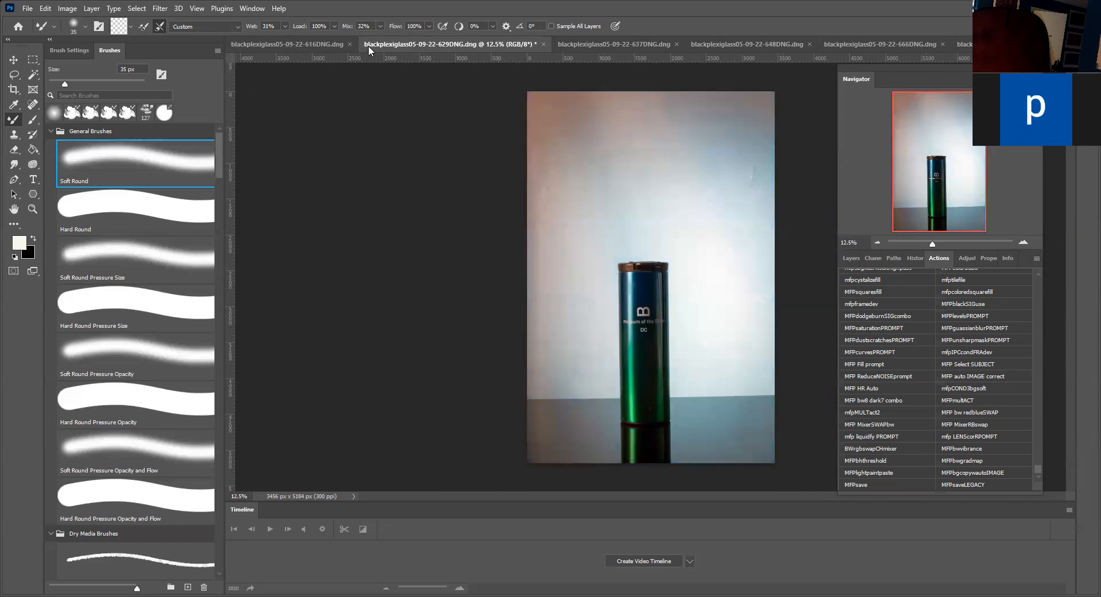
Step: Run the MFPsave action on the 616 bottle and glass image, choose saving on the computer, and append glassworkshop to the suggested file name
{"action": "left_click", "coordinate": [328, 43]}
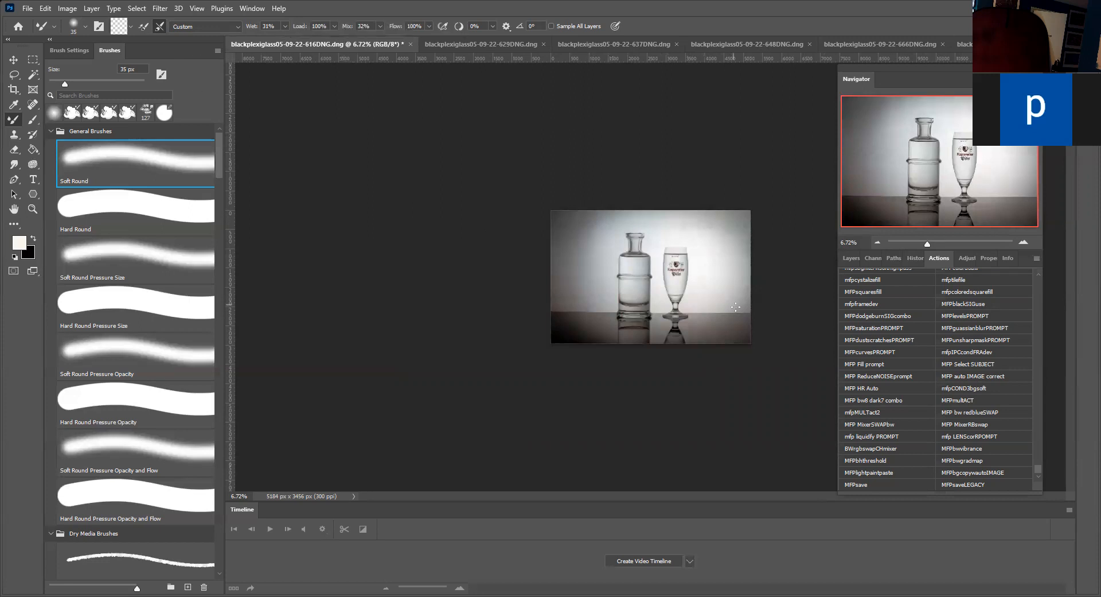
{"action": "left_click", "coordinate": [858, 484]}
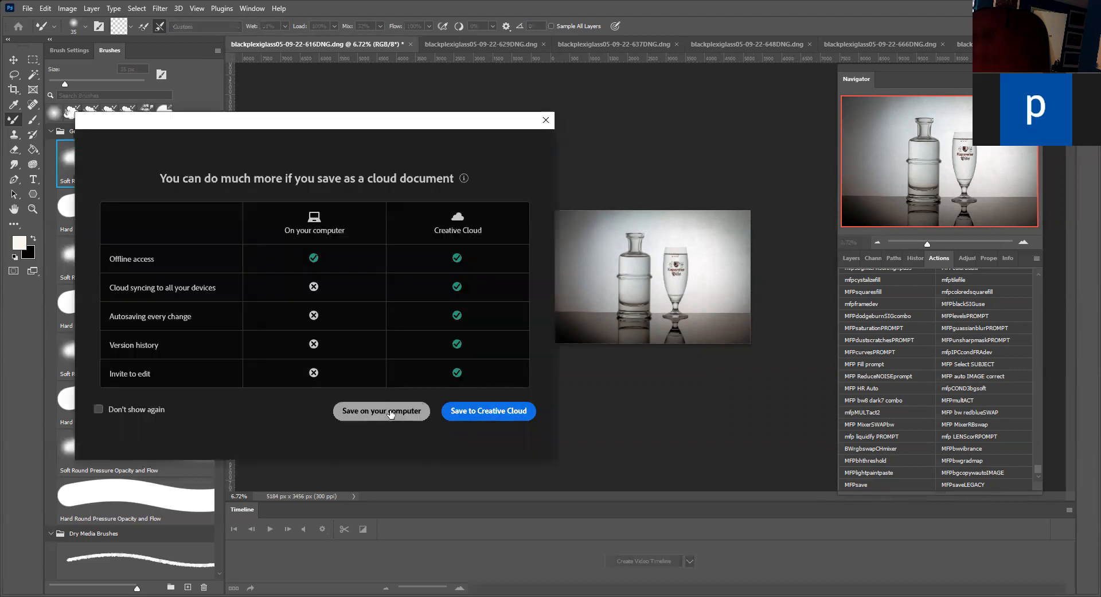
{"action": "left_click", "coordinate": [389, 410]}
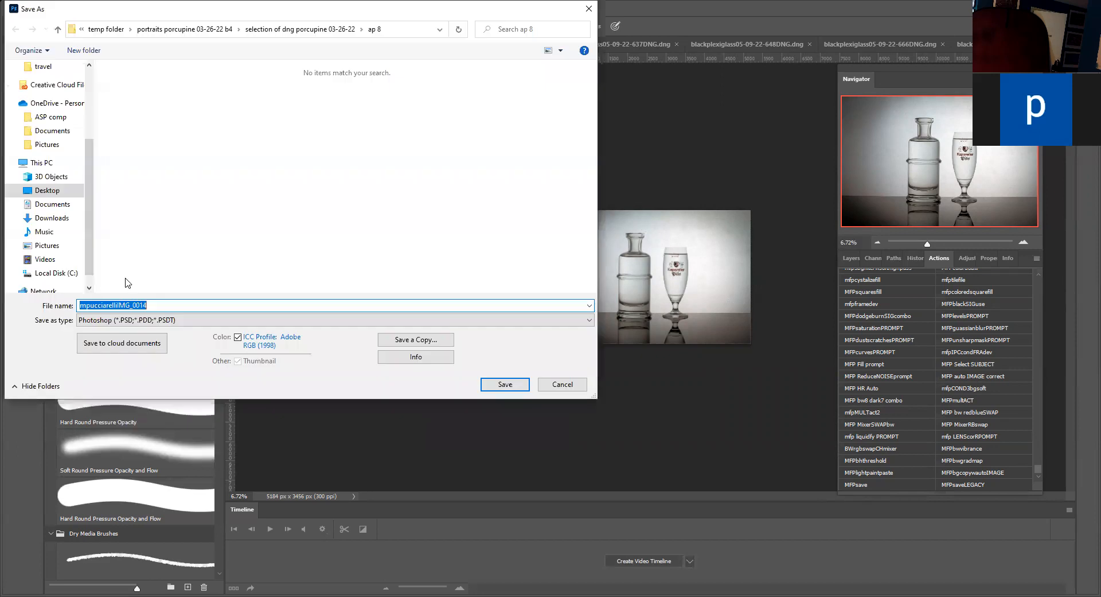
{"action": "left_click", "coordinate": [175, 308]}
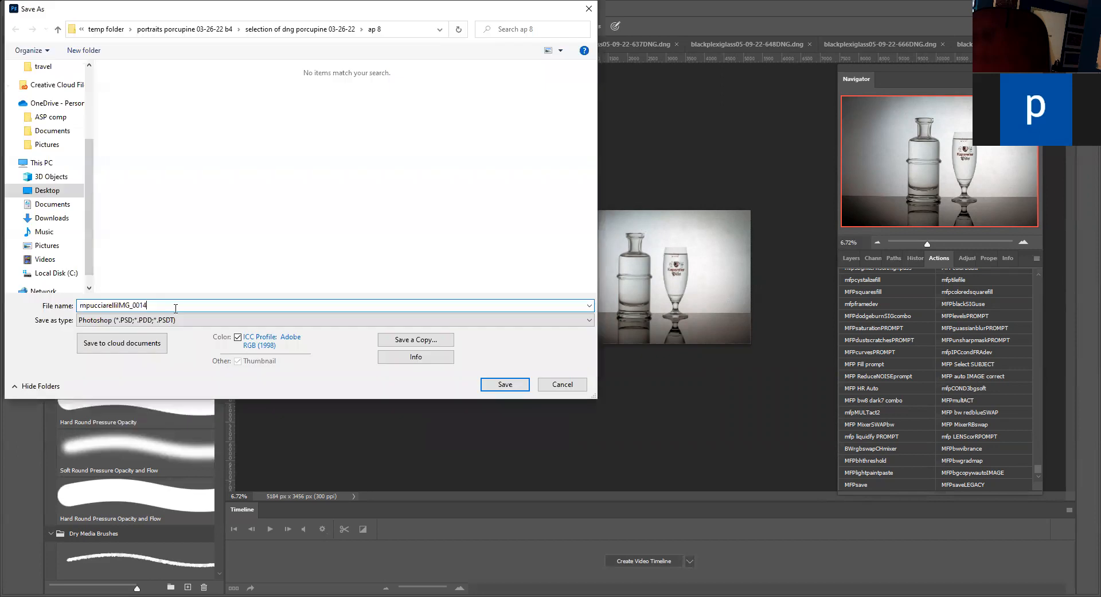
{"action": "type", "text": "glassworkshop"}
Step: Save the 616 image as a PSD in Desktop > temp folder > still life > ppactuallab050922 > selections of DNG > DNG
{"action": "left_click", "coordinate": [47, 190]}
{"action": "double_click", "coordinate": [137, 84]}
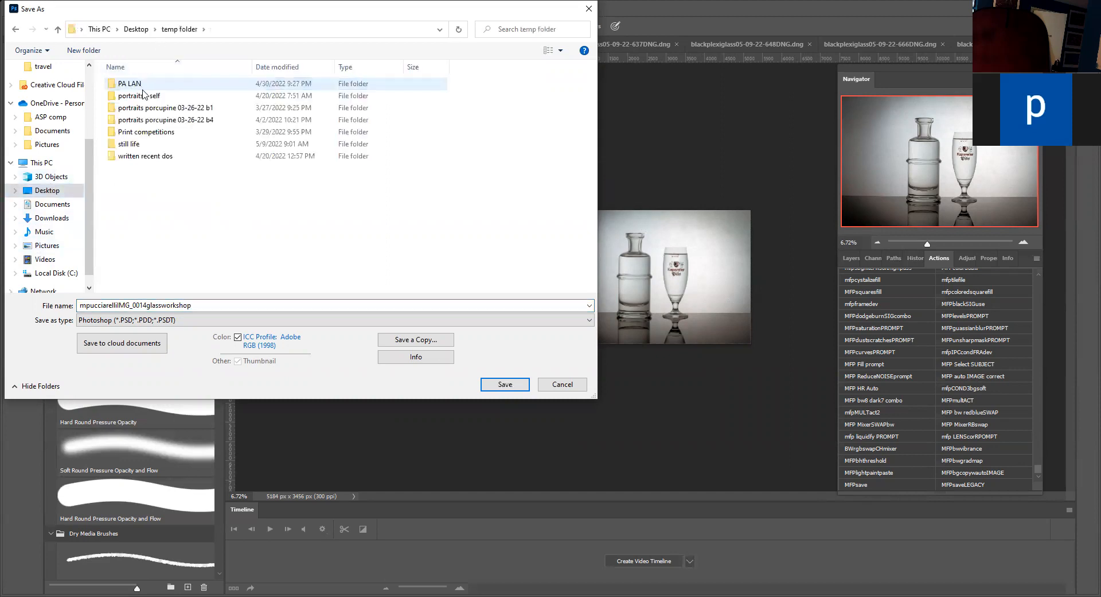
{"action": "double_click", "coordinate": [139, 144]}
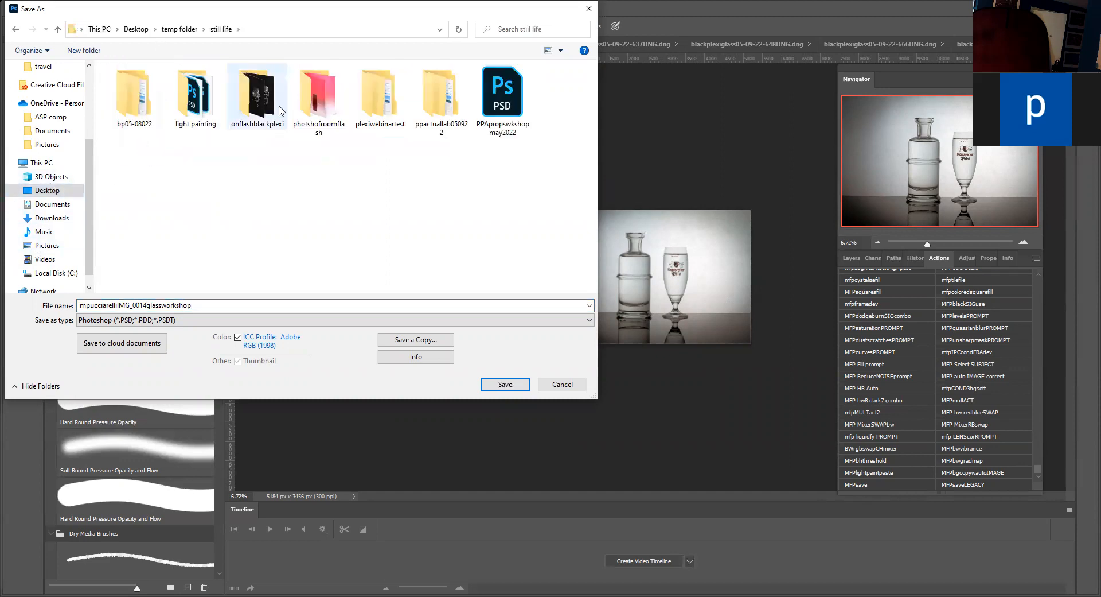
{"action": "double_click", "coordinate": [440, 108]}
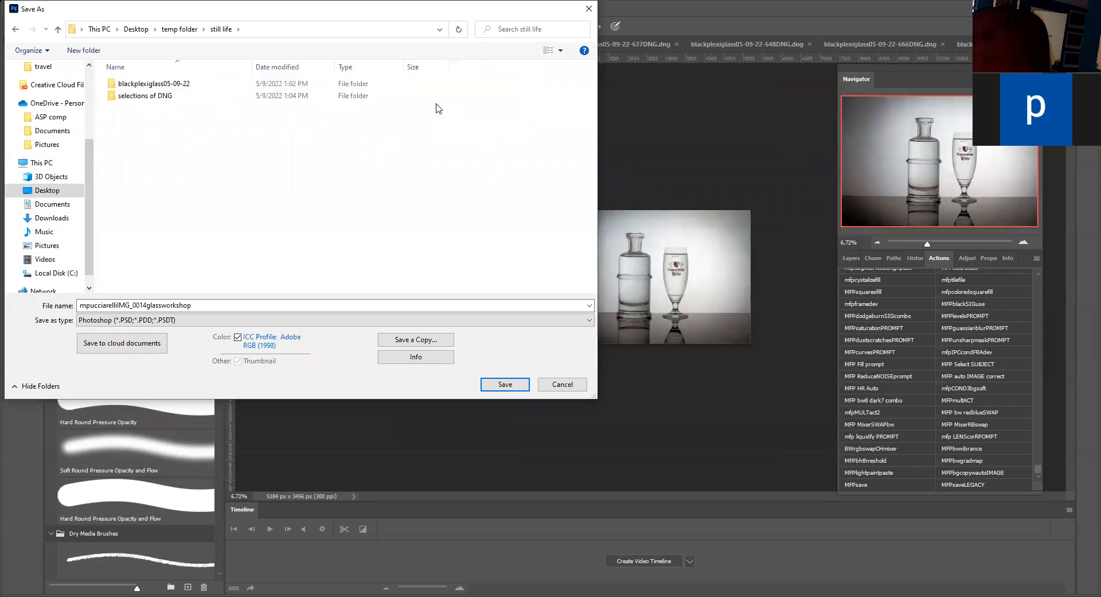
{"action": "double_click", "coordinate": [154, 101]}
{"action": "double_click", "coordinate": [134, 100]}
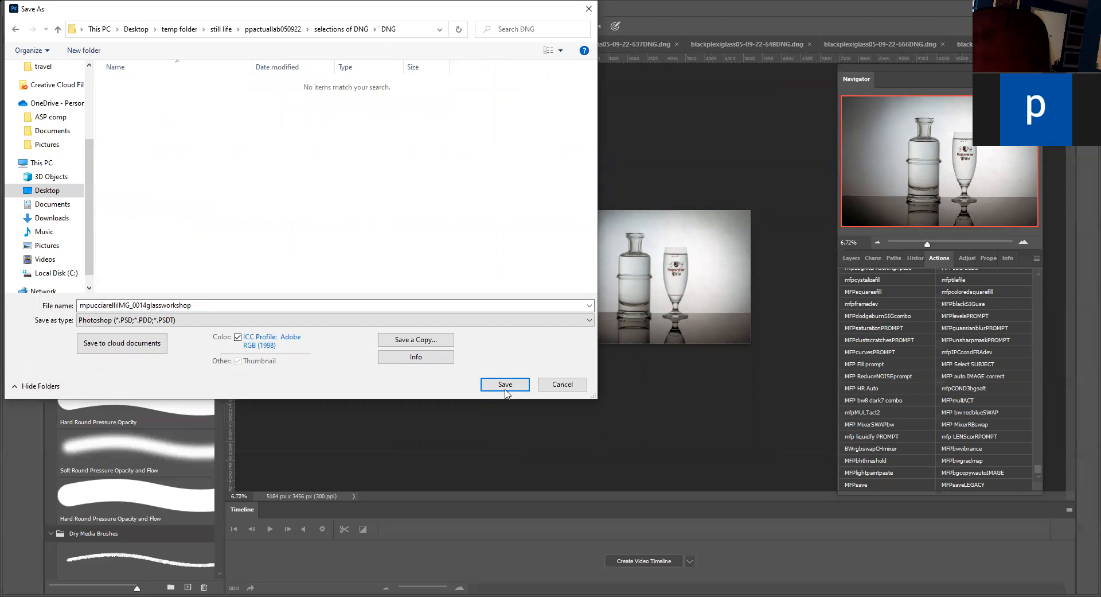
{"action": "left_click", "coordinate": [506, 386]}
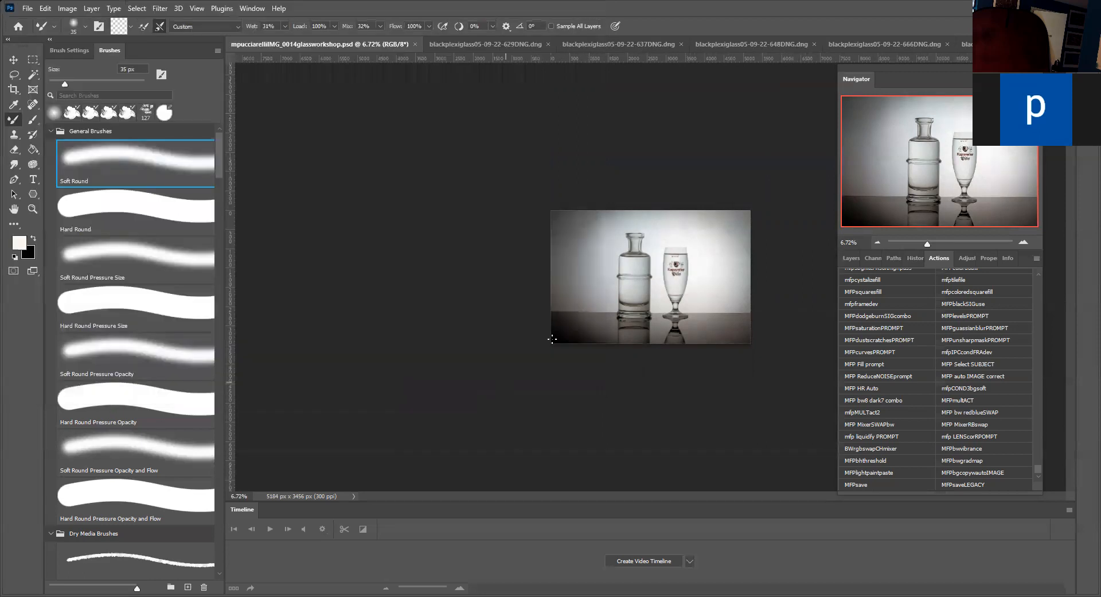
Step: Save the 629 canister image on the computer as a PSD through the MFPsave action, appending biblemsue to the suggested file name
{"action": "left_click", "coordinate": [469, 46]}
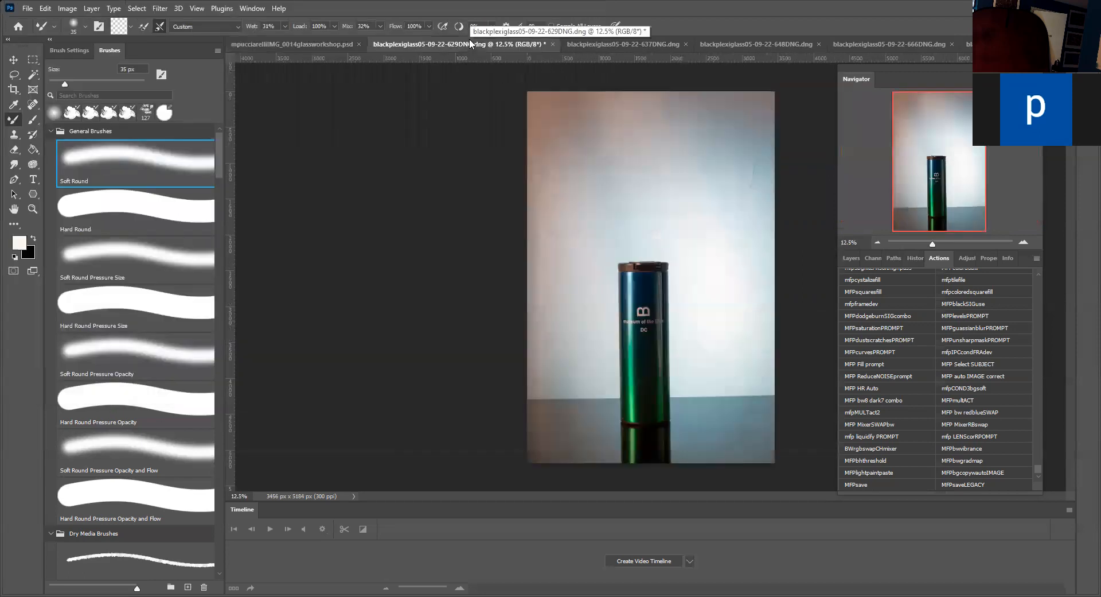
{"action": "left_click", "coordinate": [863, 487]}
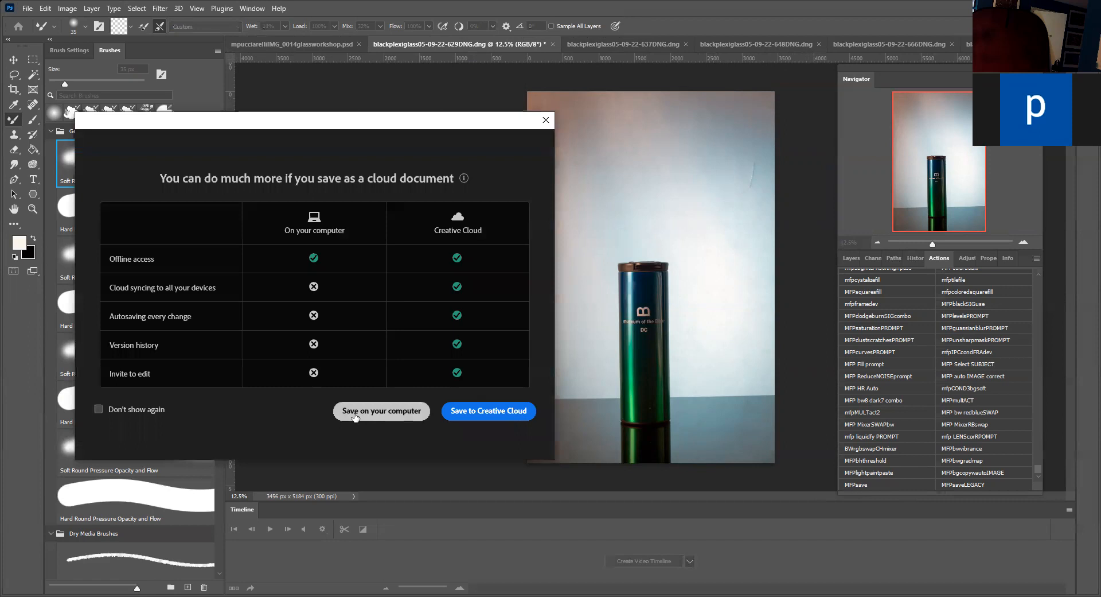
{"action": "left_click", "coordinate": [355, 416]}
{"action": "left_click", "coordinate": [164, 305]}
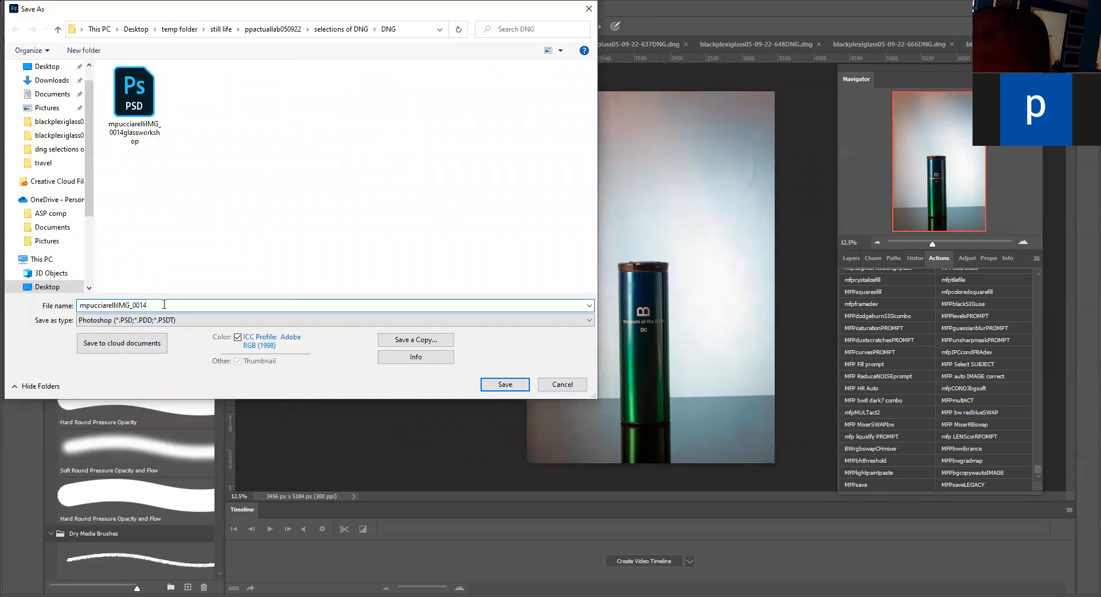
{"action": "type", "text": "biblemsue,"}
{"action": "left_click", "coordinate": [504, 384]}
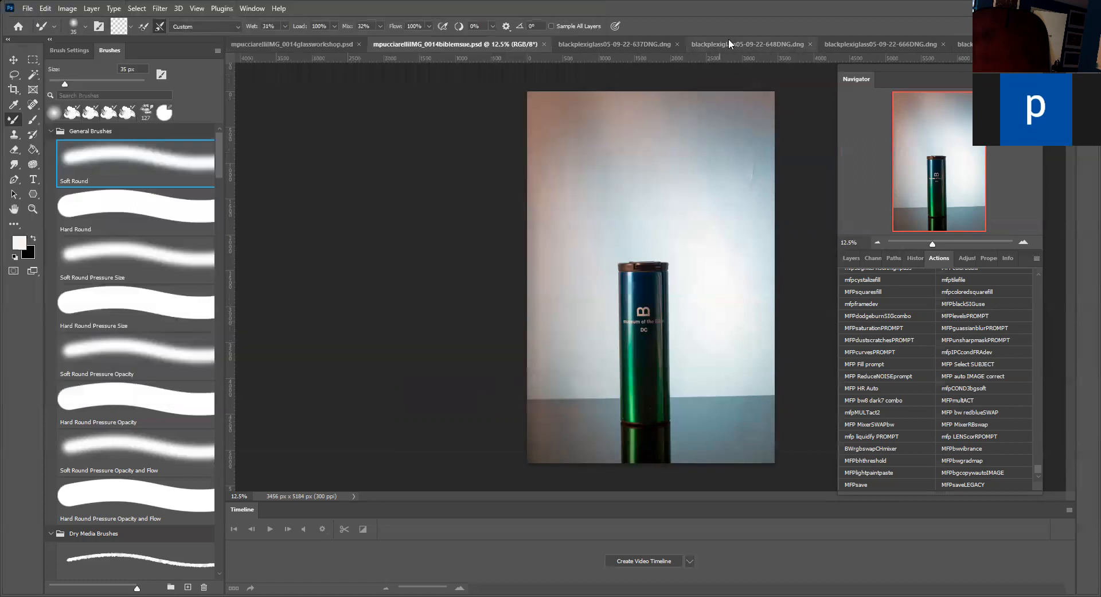
Step: Check the 637 bracelet image's history and layers, and save it on the computer with MFPsave as a PSD, appending necklace to the suggested name
{"action": "left_click", "coordinate": [628, 41]}
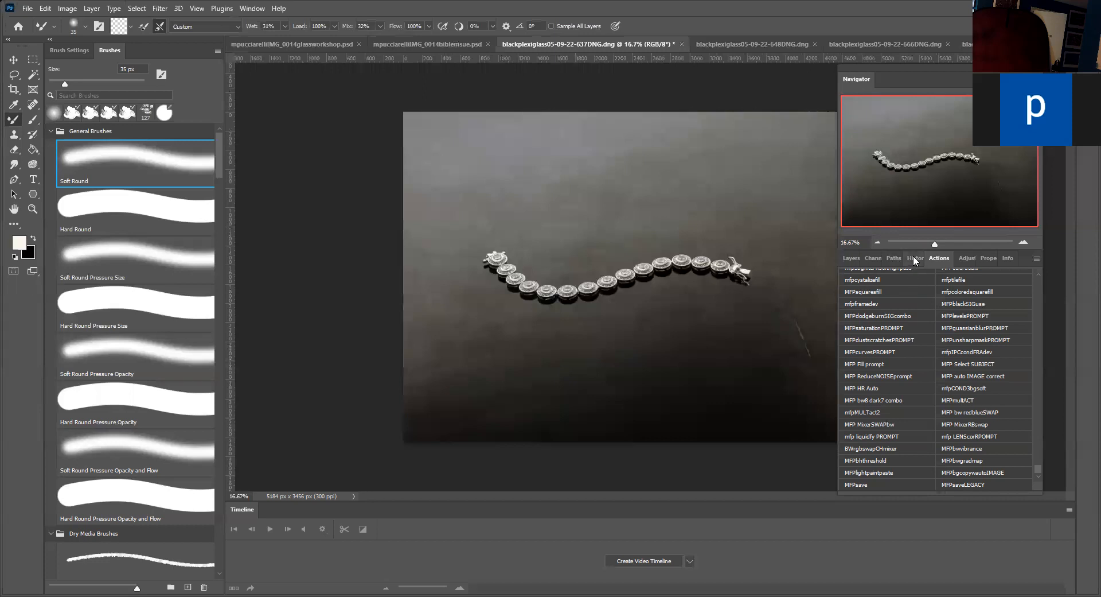
{"action": "left_click", "coordinate": [914, 258]}
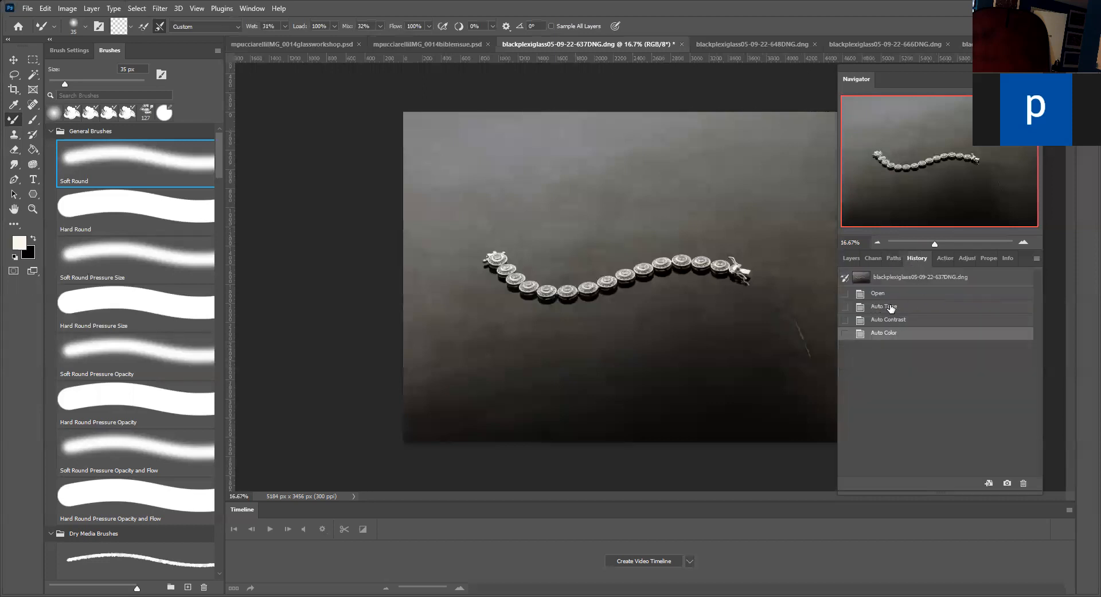
{"action": "left_click", "coordinate": [848, 257]}
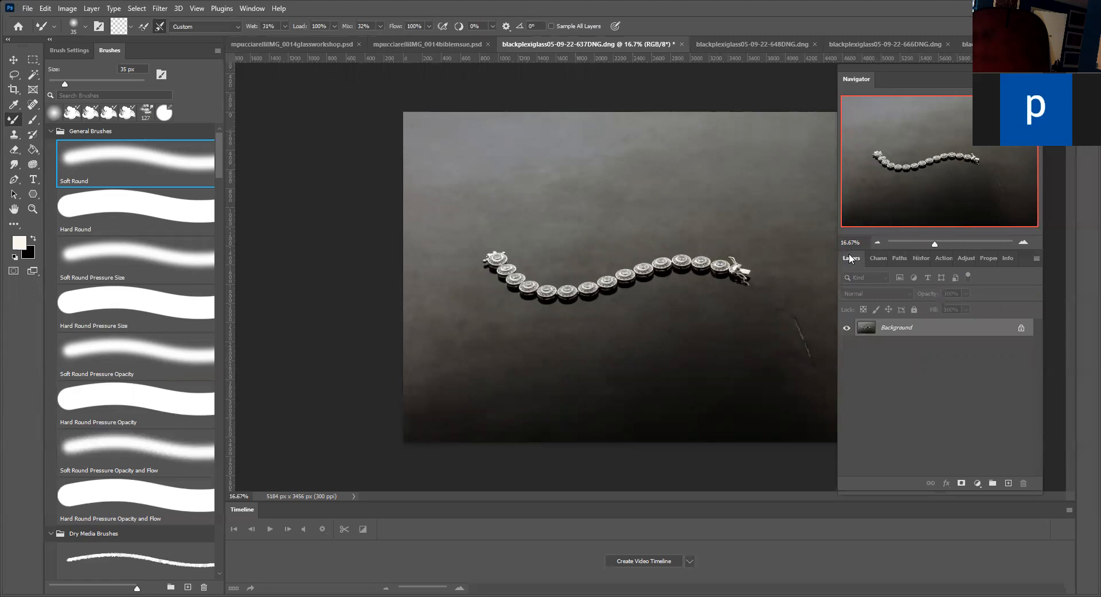
{"action": "left_click", "coordinate": [945, 258]}
{"action": "left_click", "coordinate": [855, 483]}
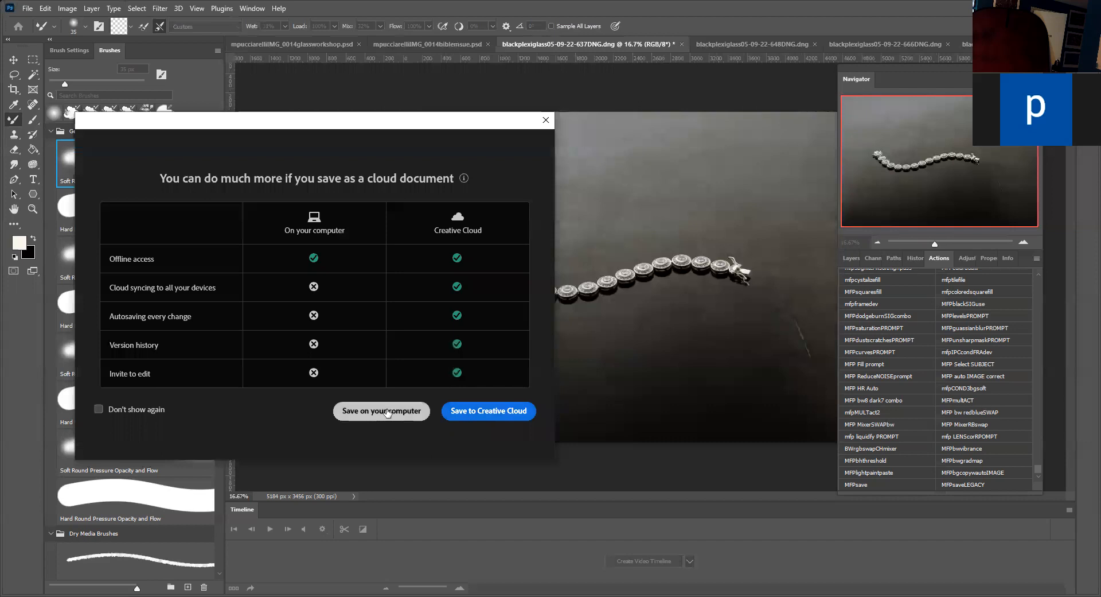
{"action": "left_click", "coordinate": [384, 409]}
{"action": "type", "text": "neckl"}
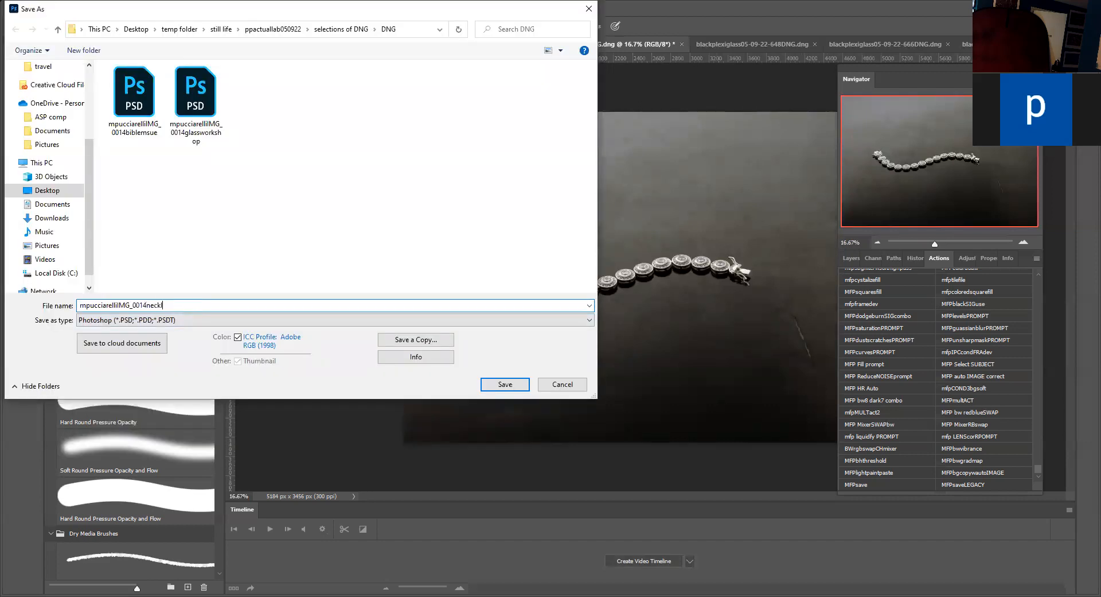
{"action": "type", "text": "ace"}
{"action": "left_click", "coordinate": [503, 385]}
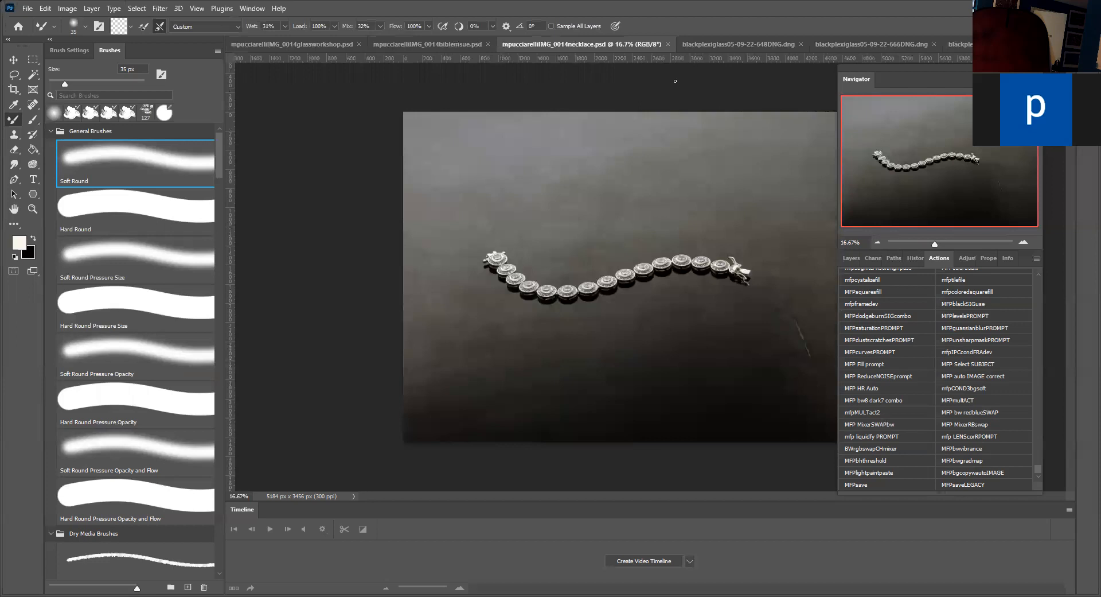
Step: Save the 648 glass image as a PSD in the same DNG folder, appending glasswblackbg to the suggested file name
{"action": "left_click", "coordinate": [700, 44]}
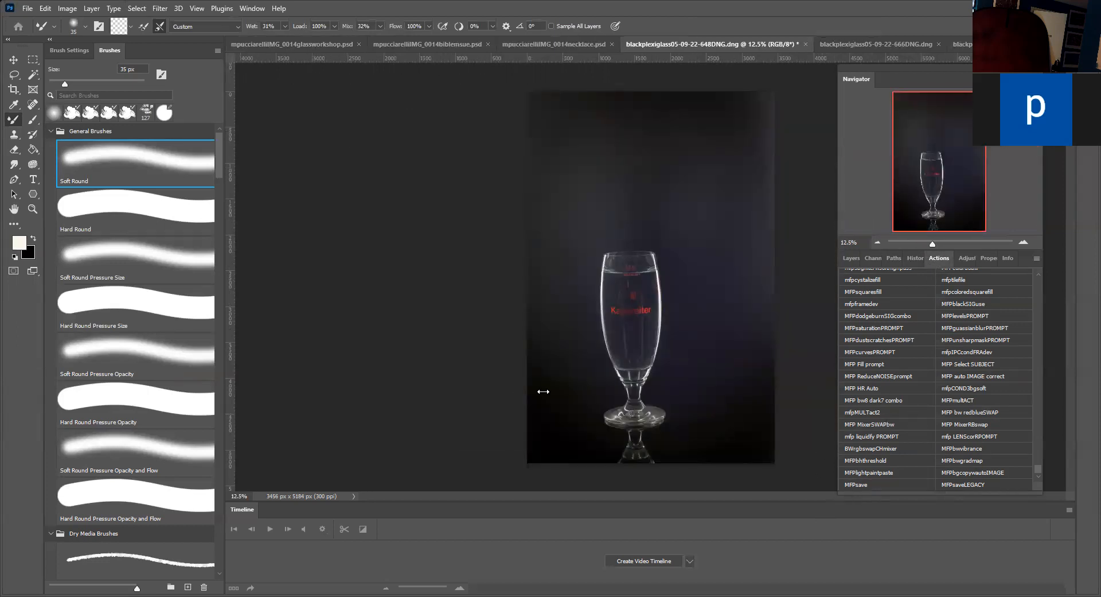
{"action": "key", "text": "ctrl+shift+s"}
{"action": "left_click", "coordinate": [188, 306]}
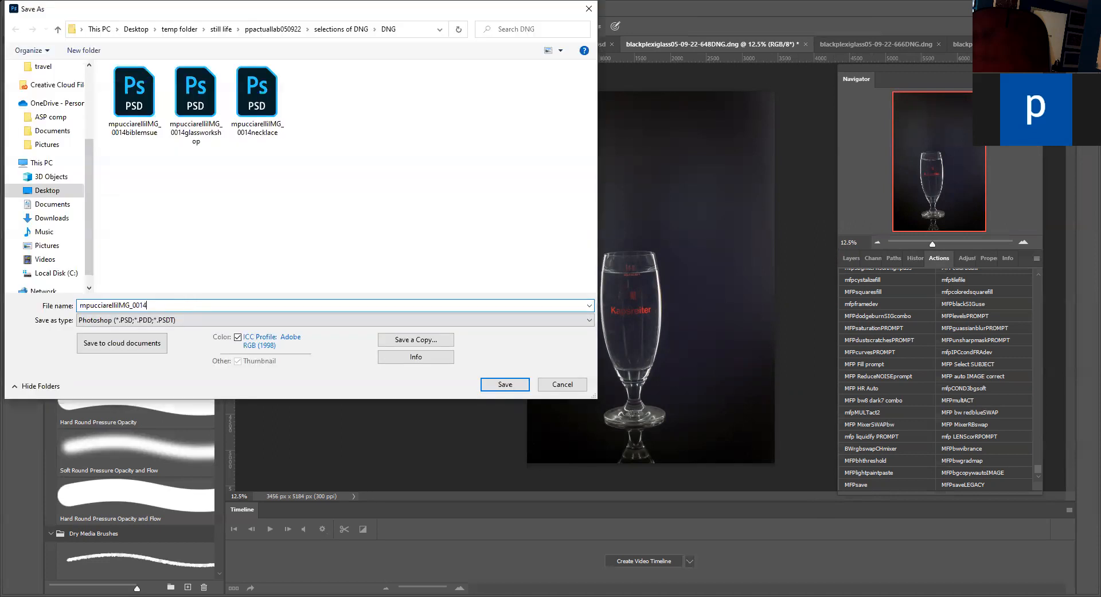
{"action": "type", "text": "glasswblackpbg"}
{"action": "left_click", "coordinate": [492, 385]}
Step: Save the 666 wristwatch image on the computer as a PSD through the MFPsave action, appending watch to the suggested file name
{"action": "left_click", "coordinate": [841, 48]}
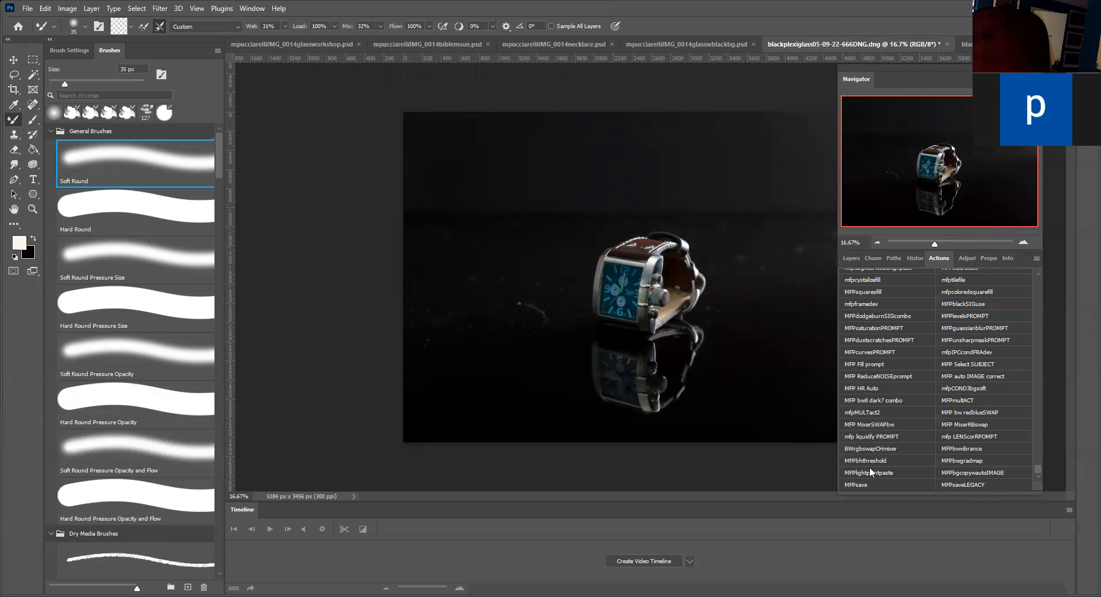
{"action": "left_click", "coordinate": [860, 483]}
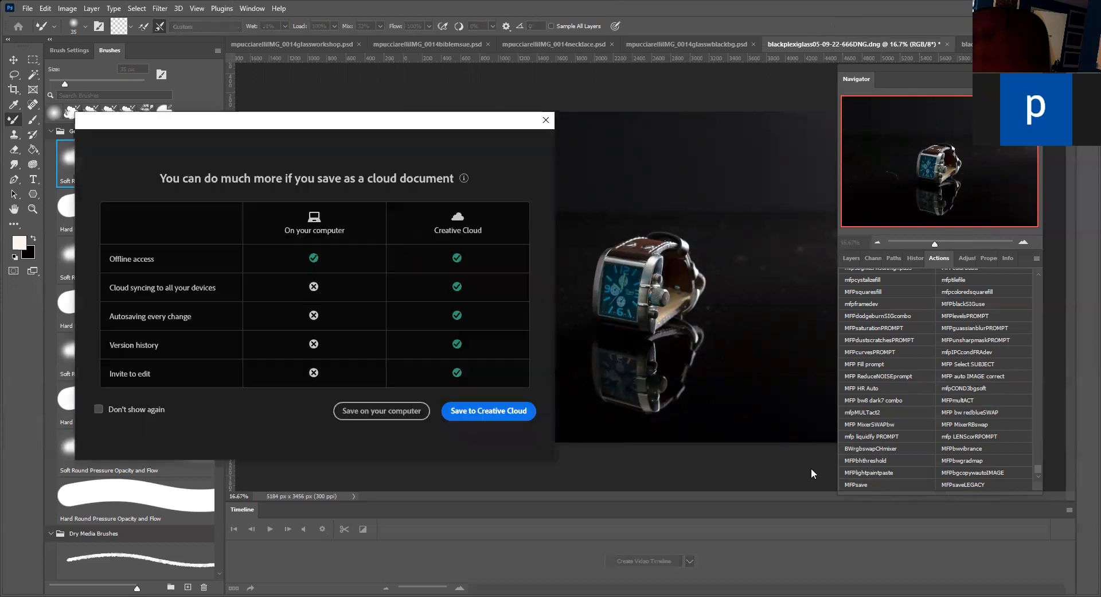
{"action": "left_click", "coordinate": [415, 411]}
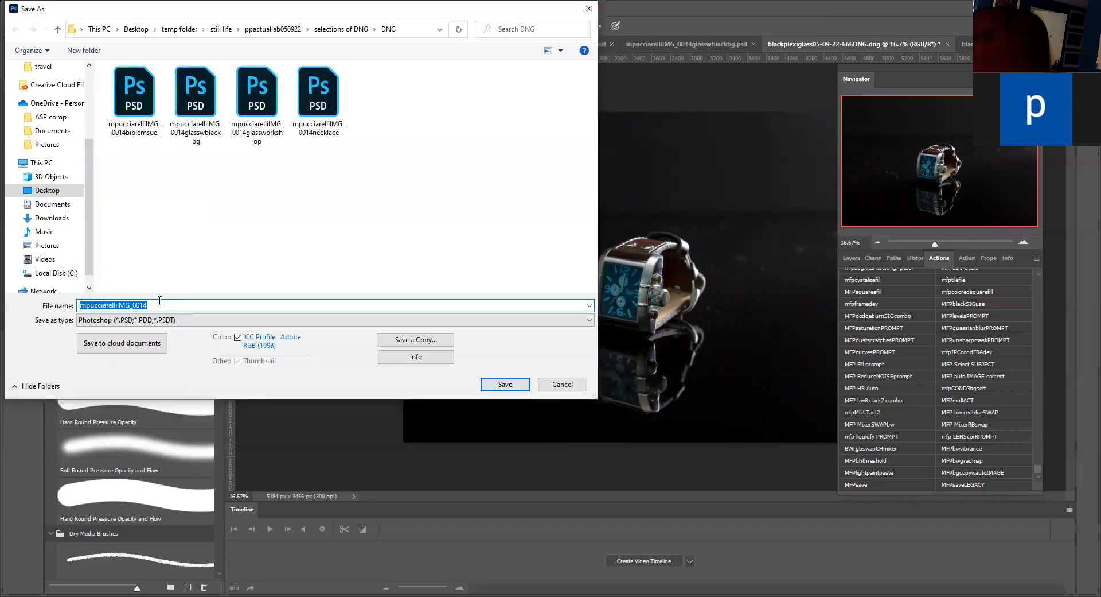
{"action": "left_click", "coordinate": [161, 306]}
{"action": "type", "text": "watch"}
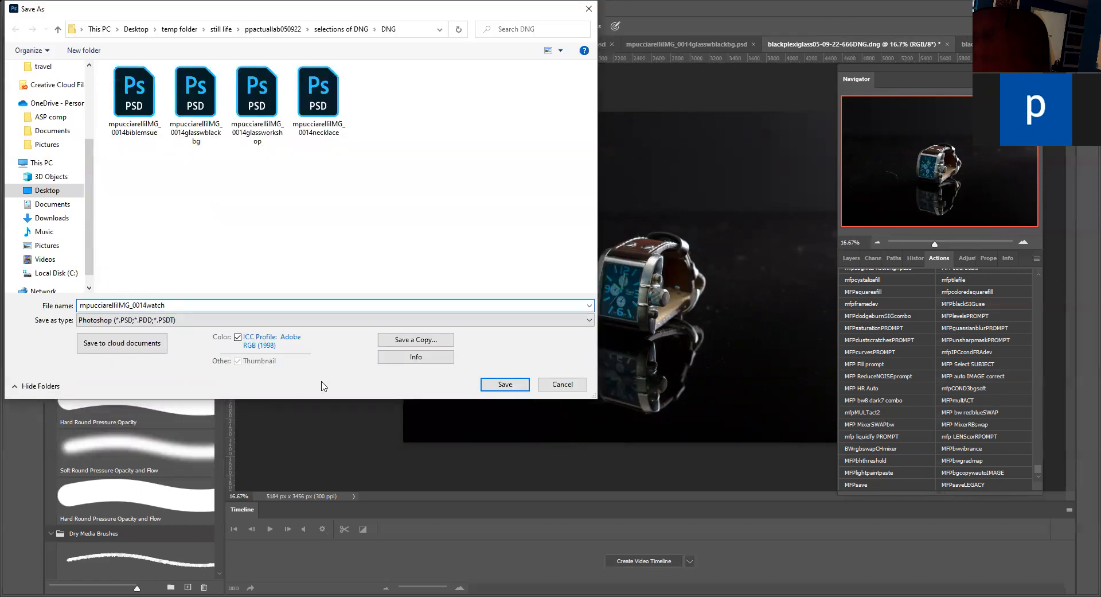
{"action": "left_click", "coordinate": [505, 383]}
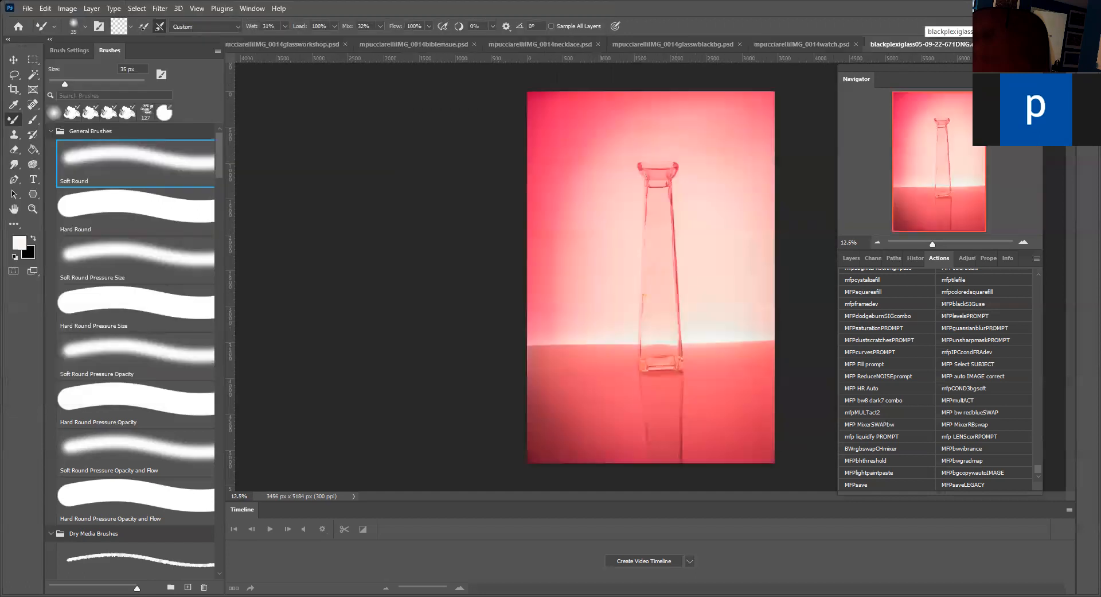
Step: Check the 671 red glass image's history and layers, and correct it with the MFP auto IMAGE correct action
{"action": "left_click", "coordinate": [916, 259]}
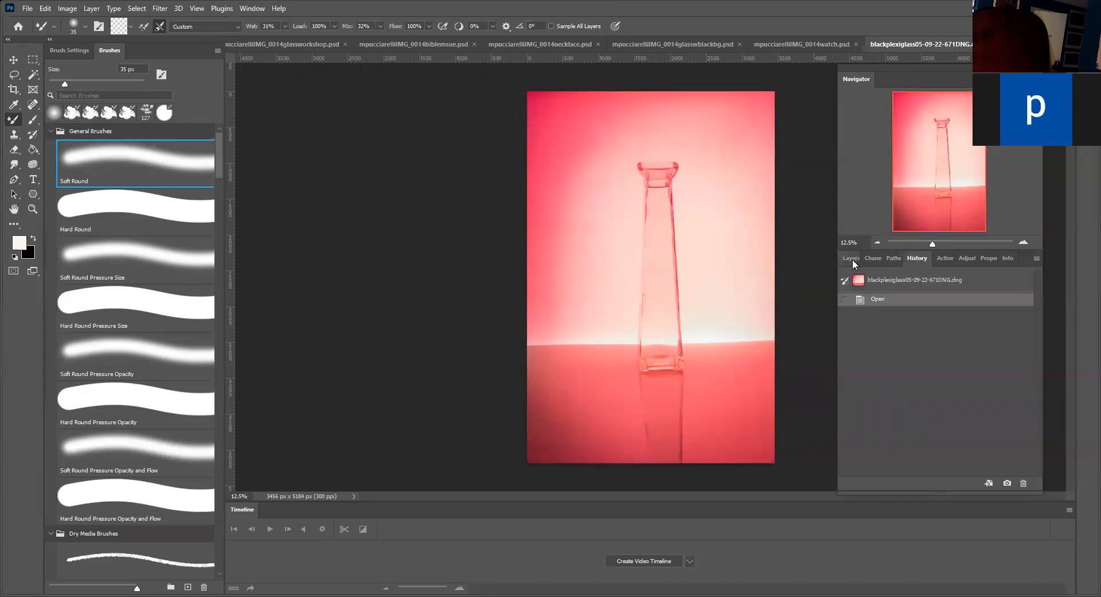
{"action": "left_click", "coordinate": [852, 259]}
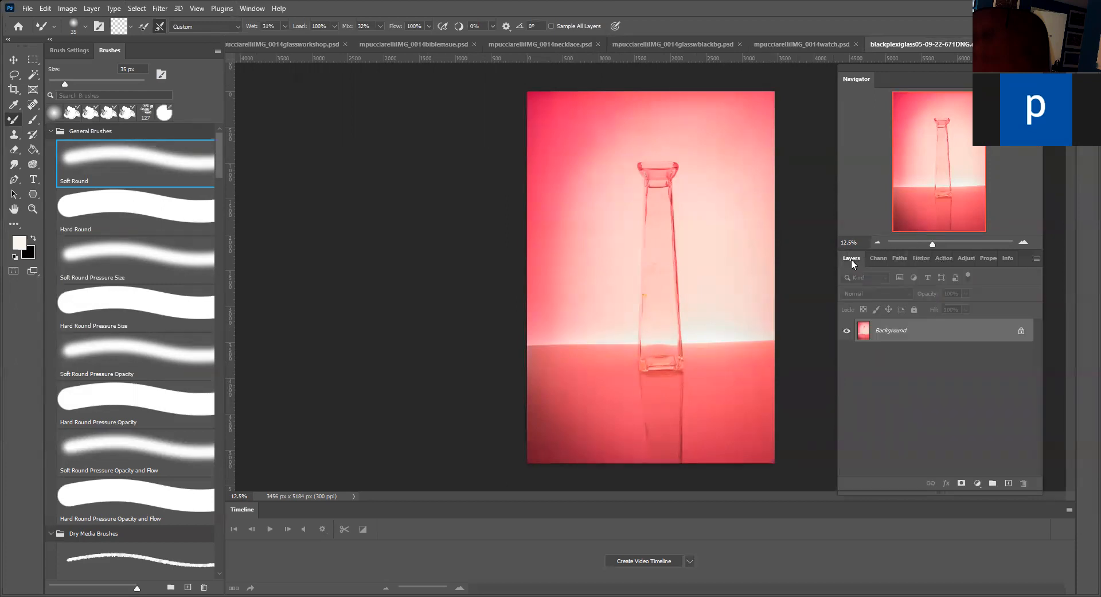
{"action": "left_click", "coordinate": [939, 256]}
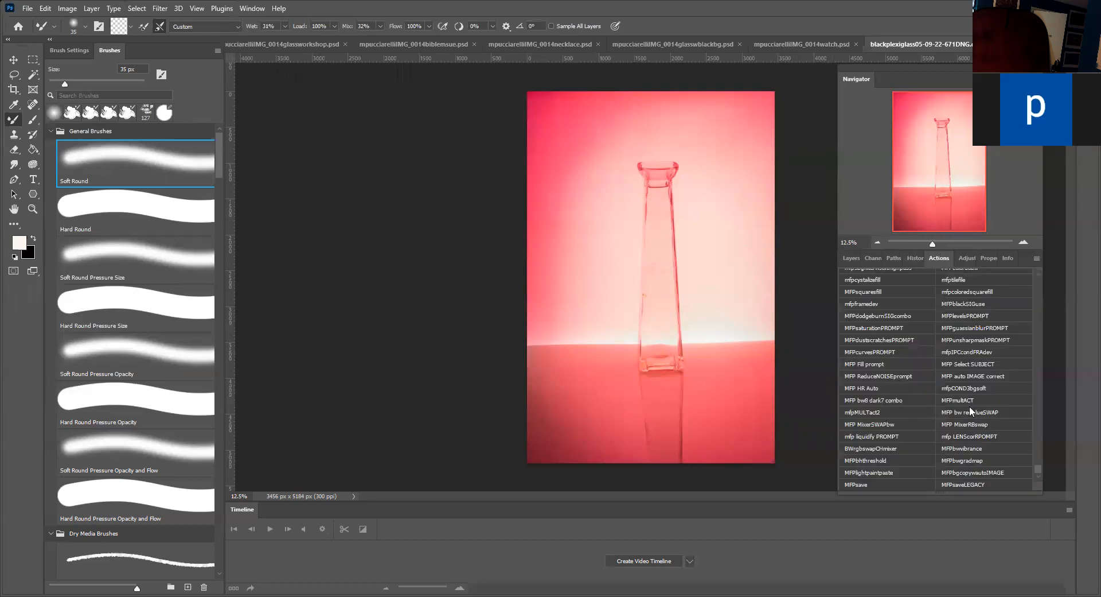
{"action": "left_click", "coordinate": [958, 374]}
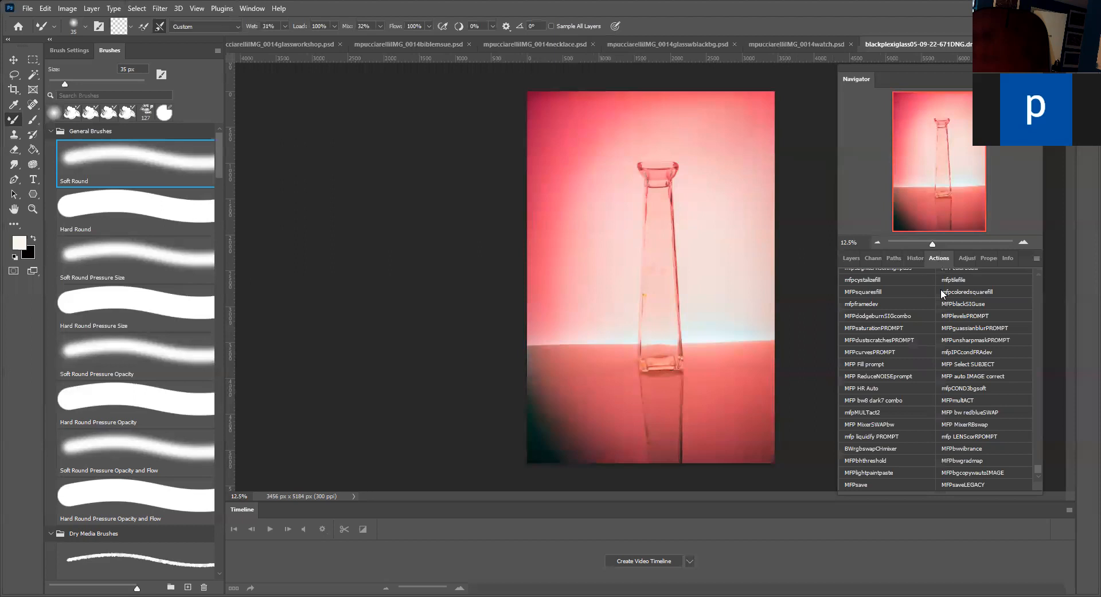
Step: Save the 671 glass image on the computer as a PSD through the MFPsave action, appending glassreflredbg to the suggested file name
{"action": "left_click", "coordinate": [862, 484]}
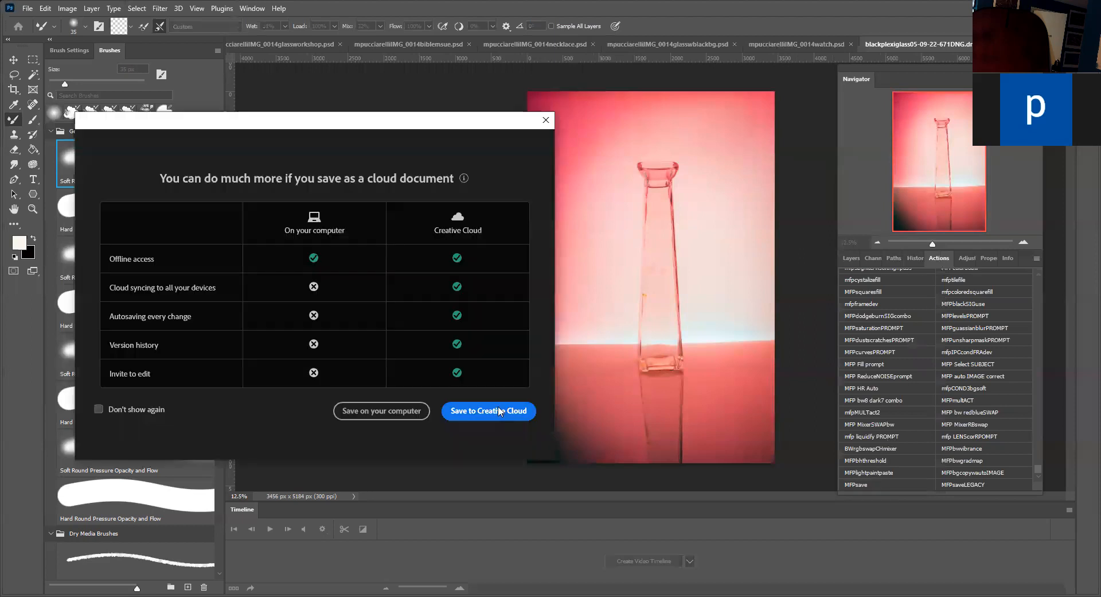
{"action": "left_click", "coordinate": [394, 413]}
{"action": "left_click", "coordinate": [188, 306]}
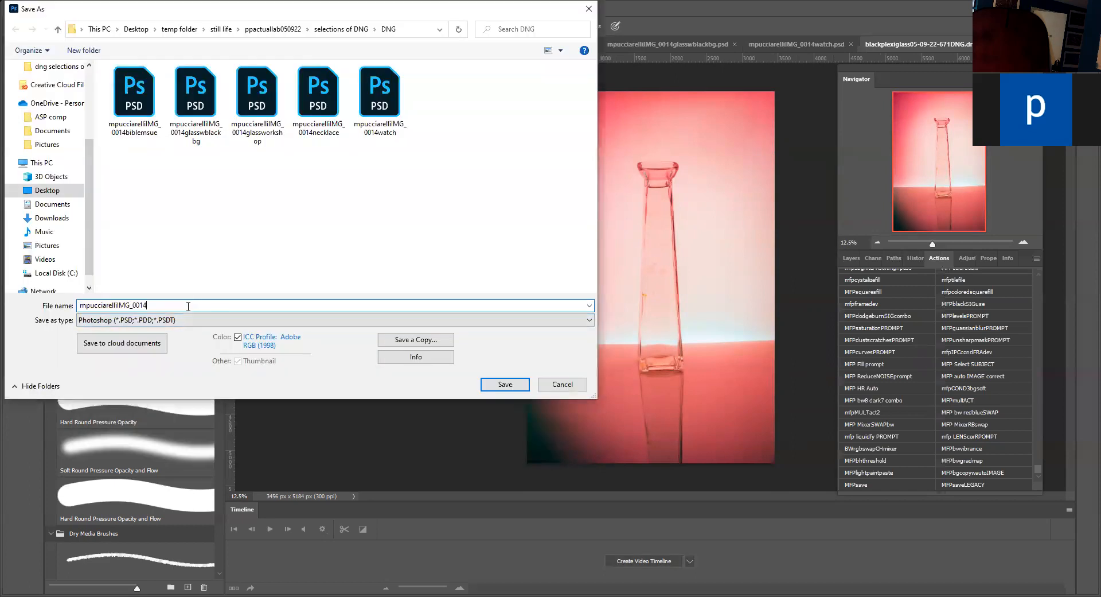
{"action": "type", "text": "glass"}
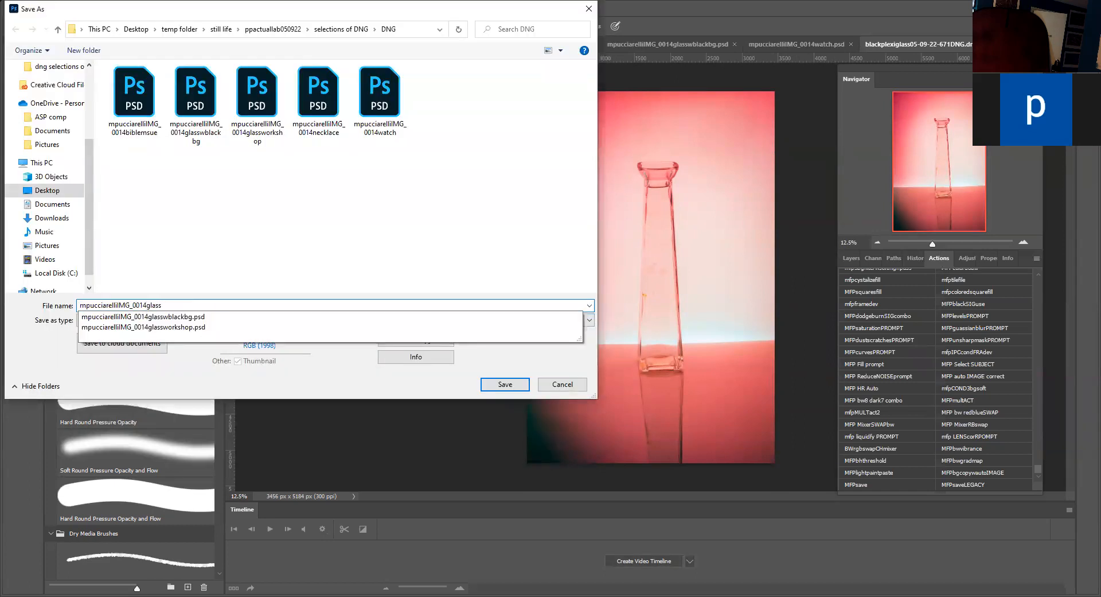
{"action": "type", "text": "refl"}
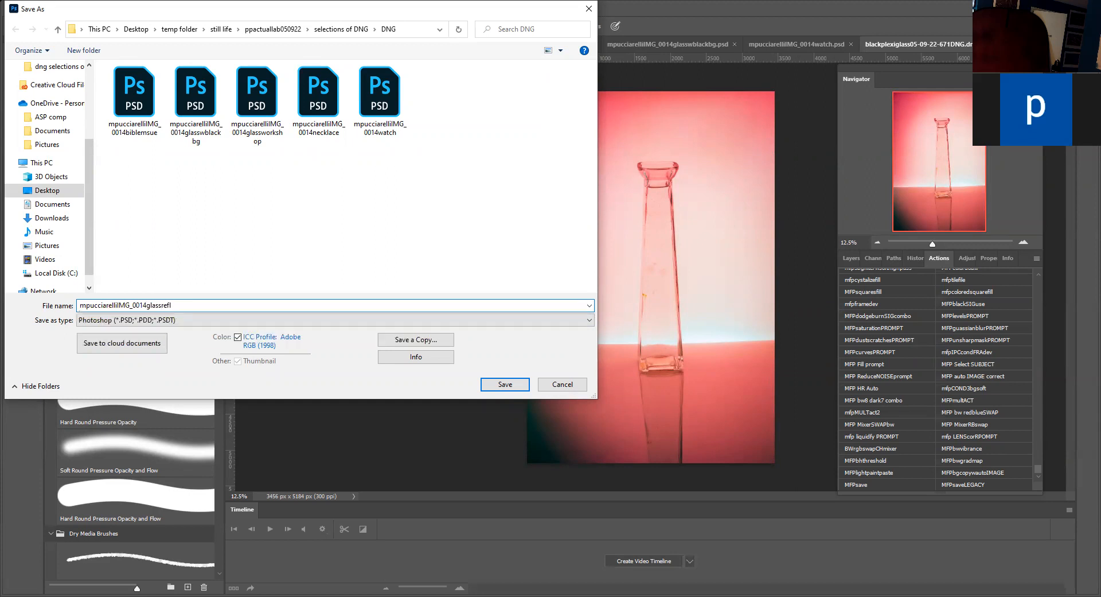
{"action": "type", "text": "redbg"}
{"action": "left_click", "coordinate": [500, 383]}
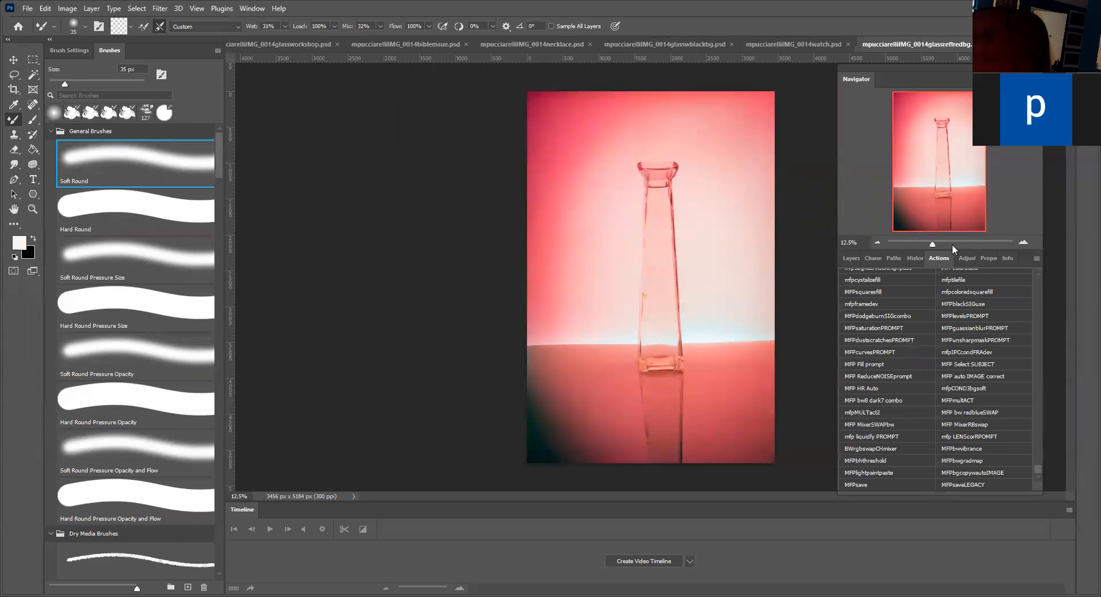
{"action": "left_click", "coordinate": [852, 258]}
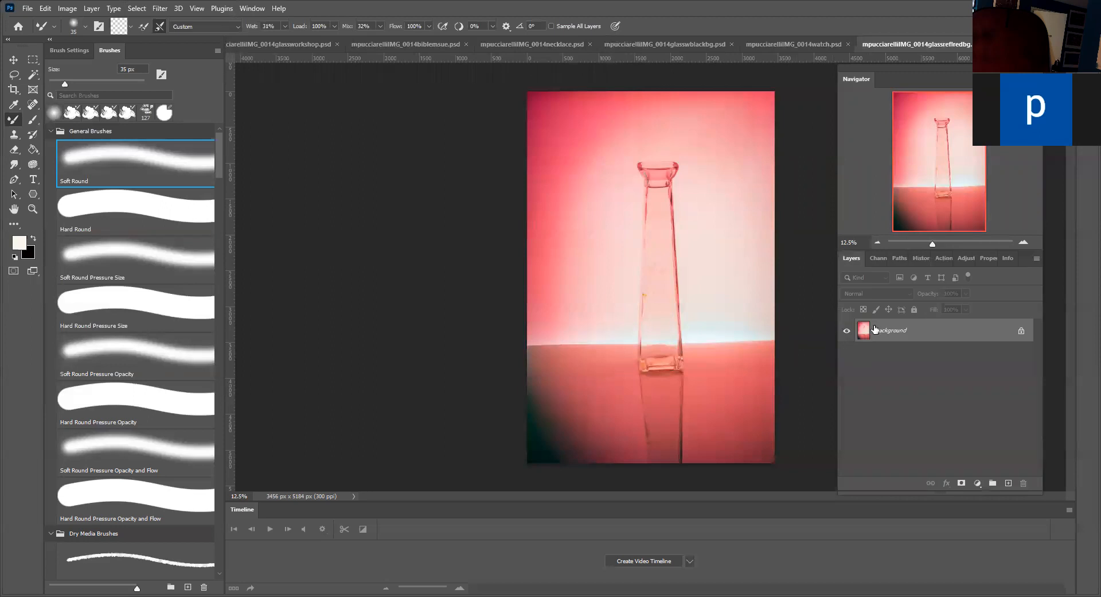
{"action": "right_click", "coordinate": [911, 335]}
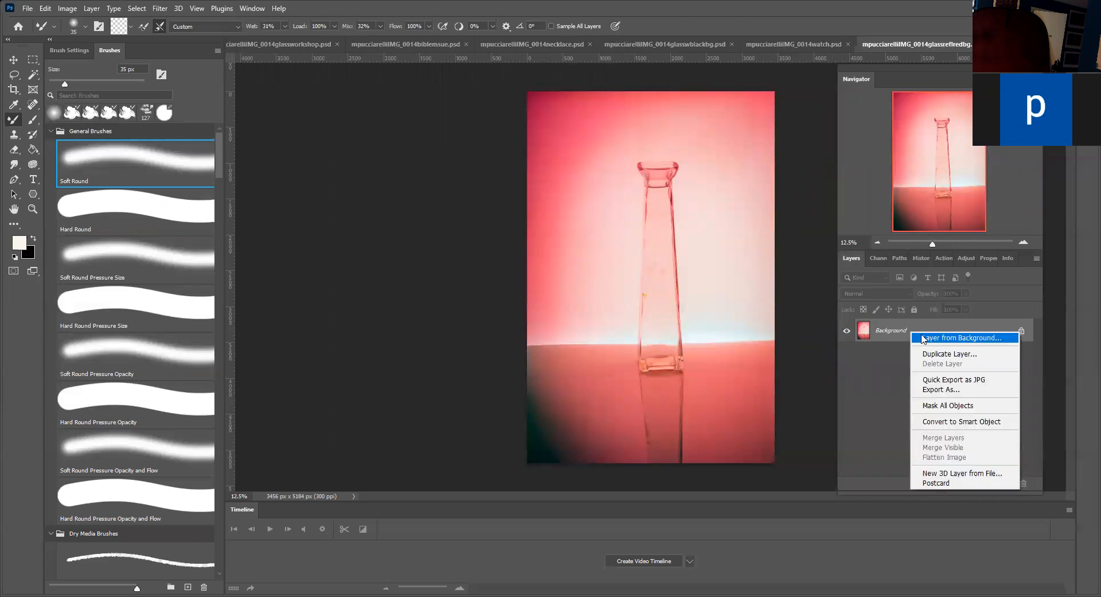
{"action": "key", "text": "Return"}
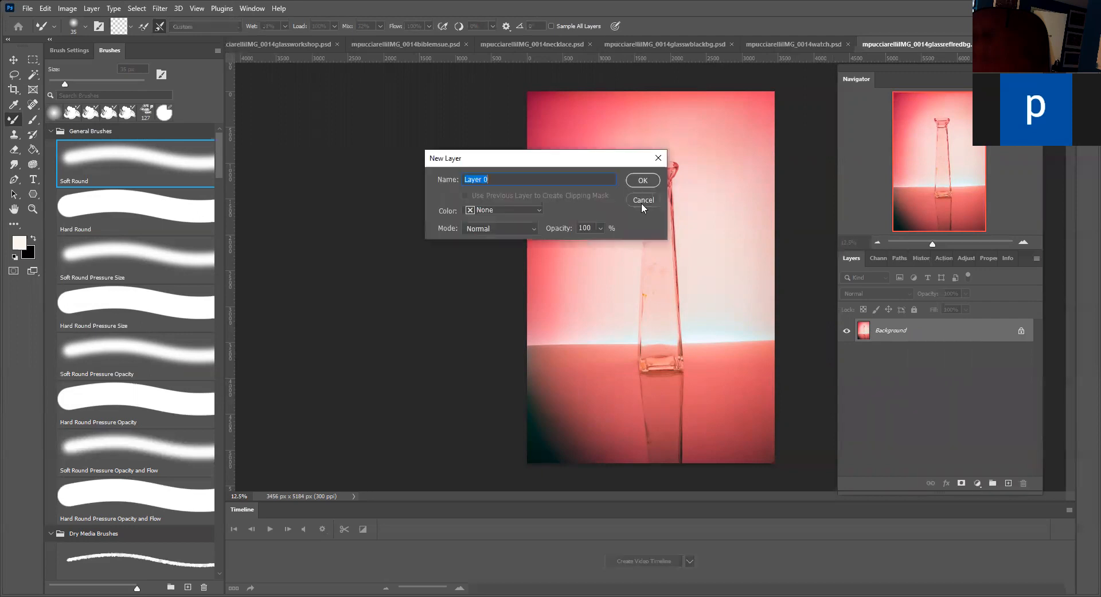
{"action": "left_click", "coordinate": [643, 201]}
Step: Duplicate the Background layer of the glassreflredbg image as Background copy within the same document
{"action": "right_click", "coordinate": [906, 335]}
{"action": "left_click", "coordinate": [925, 352]}
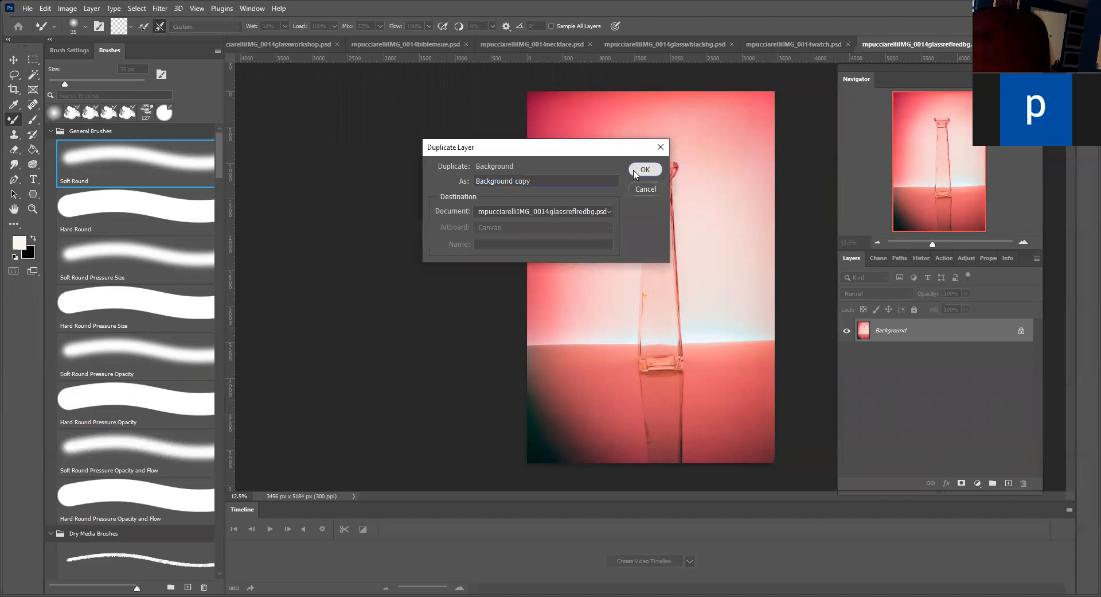
{"action": "left_click", "coordinate": [643, 169]}
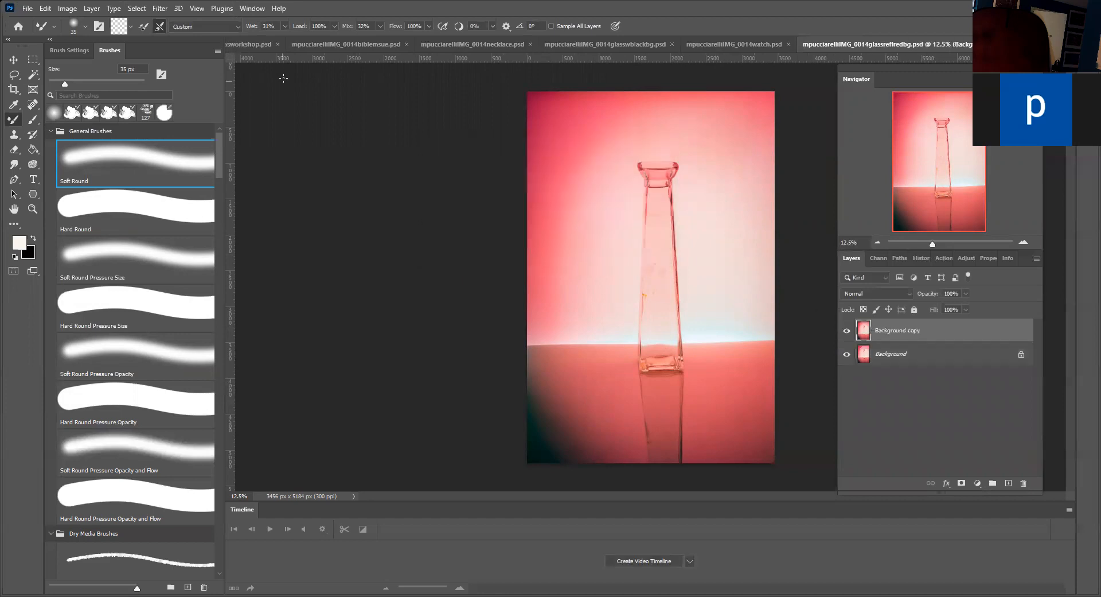
Step: Apply the Camera Raw Filter to the Background copy layer with the Upright geometry correction set to Auto
{"action": "left_click", "coordinate": [160, 9]}
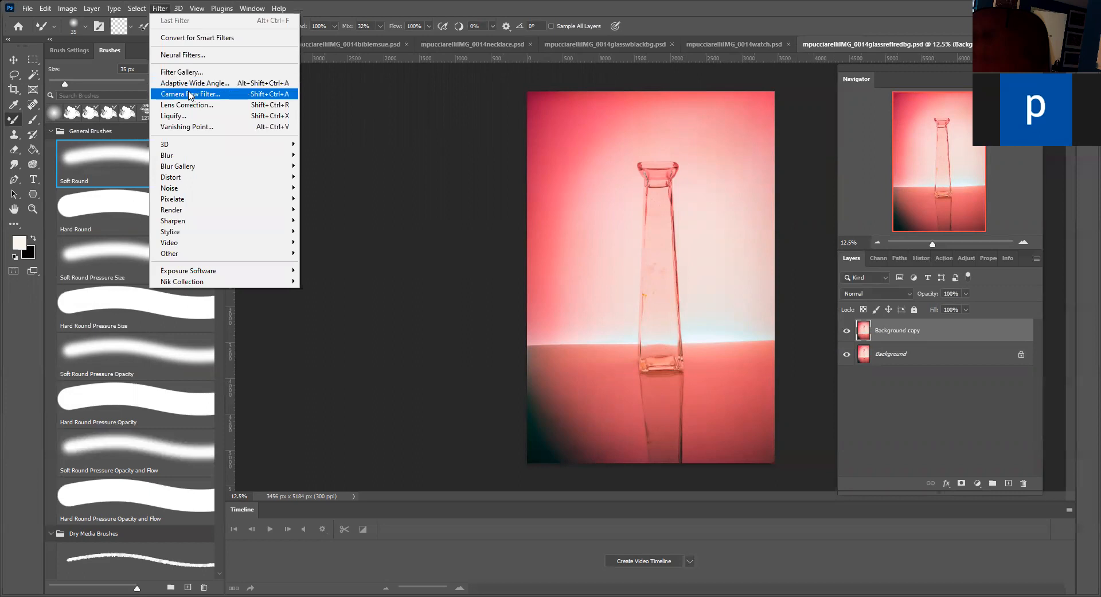
{"action": "left_click", "coordinate": [189, 95]}
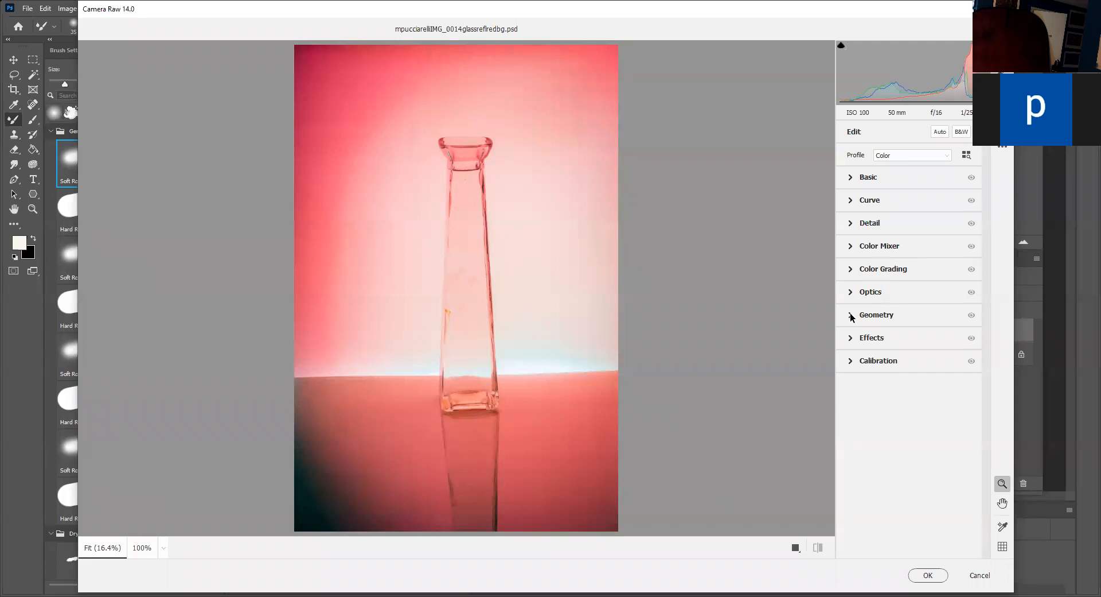
{"action": "left_click", "coordinate": [853, 315]}
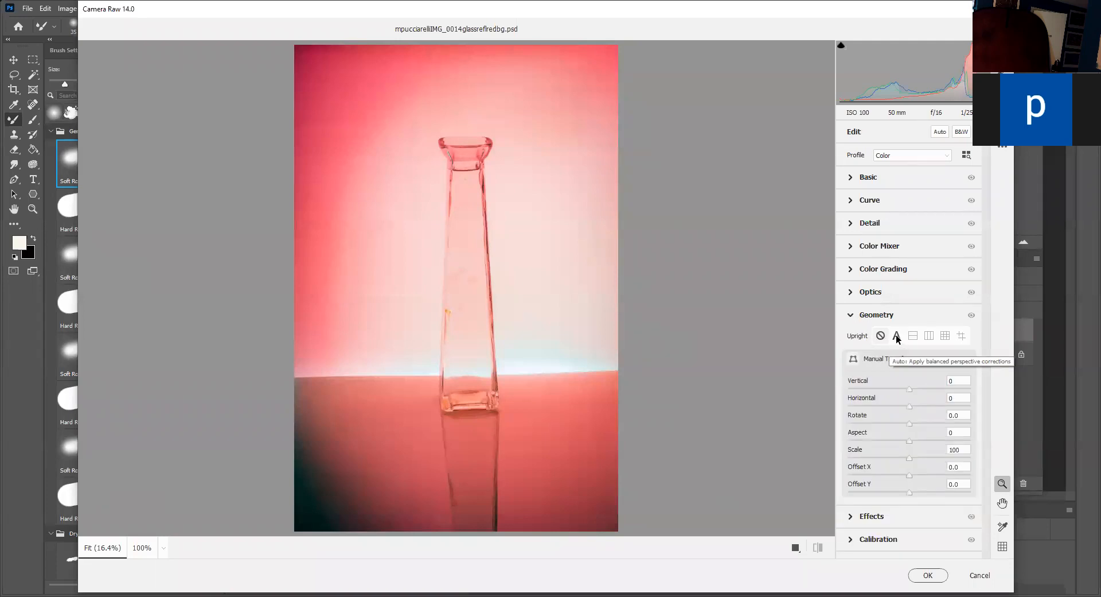
{"action": "left_click", "coordinate": [896, 335]}
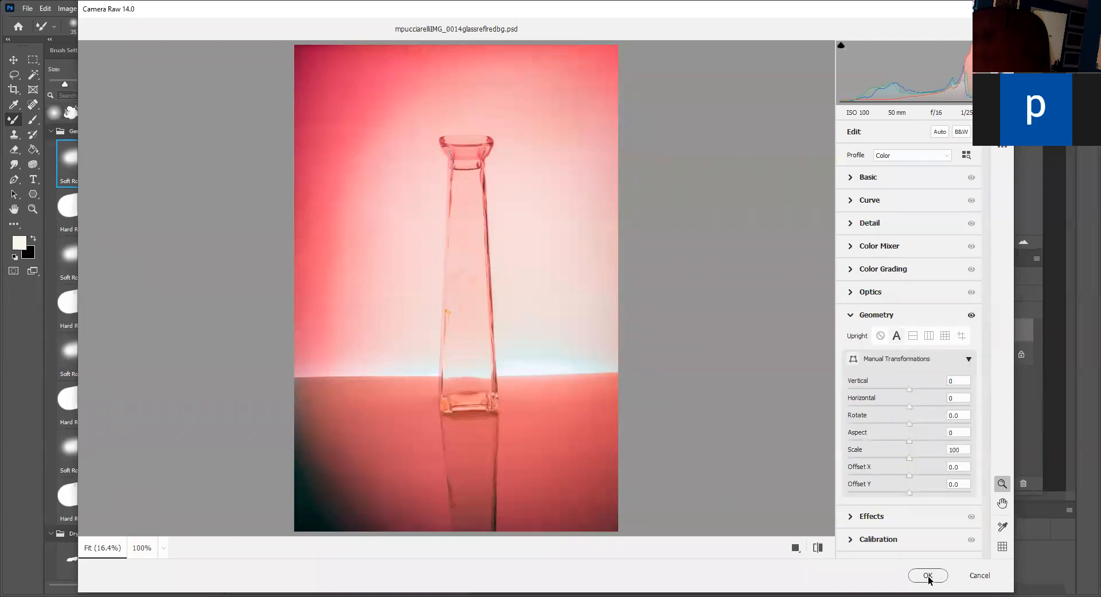
{"action": "key", "text": "Return"}
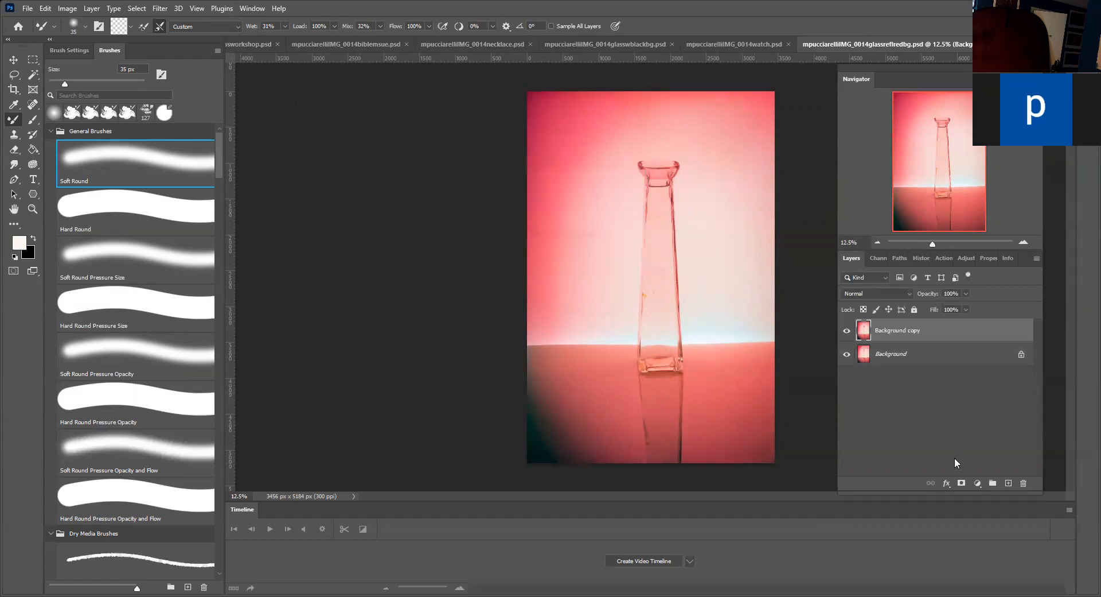
Step: Switch to the glassworkshop PSD and run the MFPdodgeburnSIGcombo action on it
{"action": "left_click", "coordinate": [250, 44]}
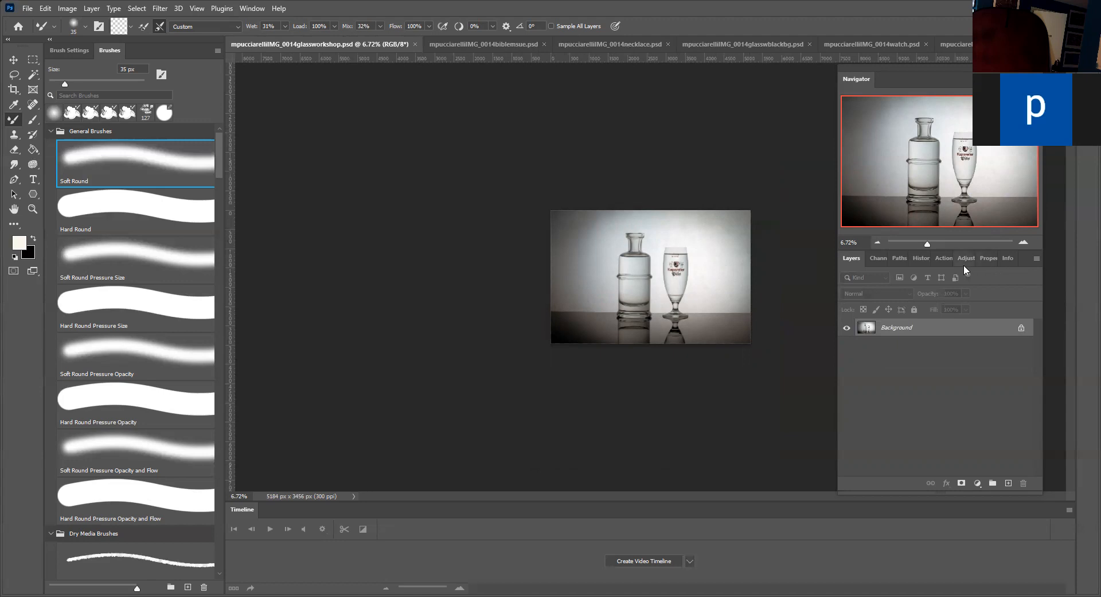
{"action": "left_click", "coordinate": [942, 259]}
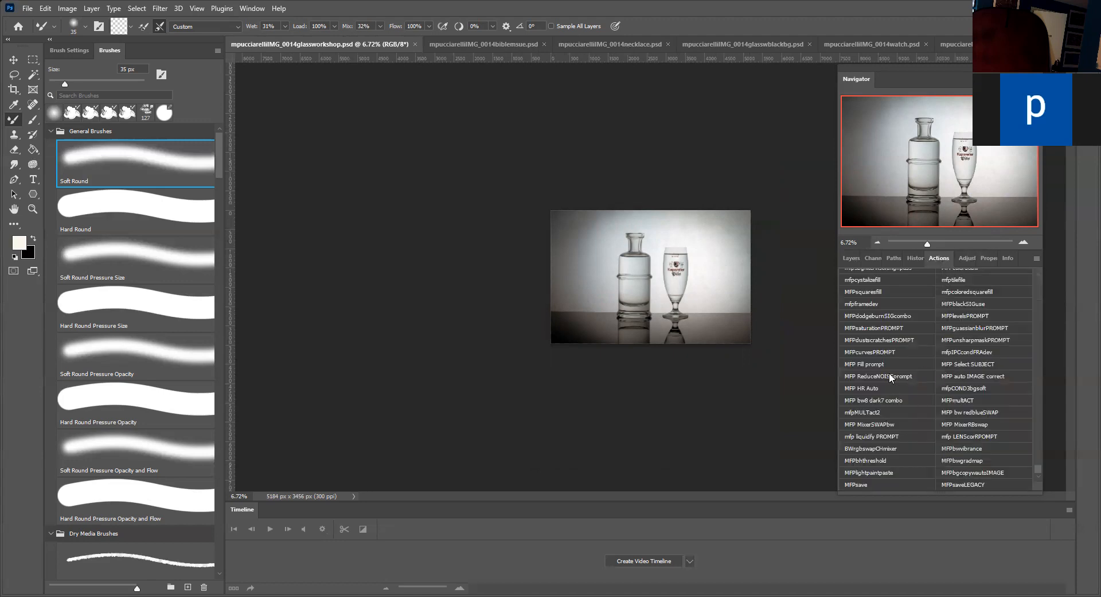
{"action": "left_click", "coordinate": [882, 312]}
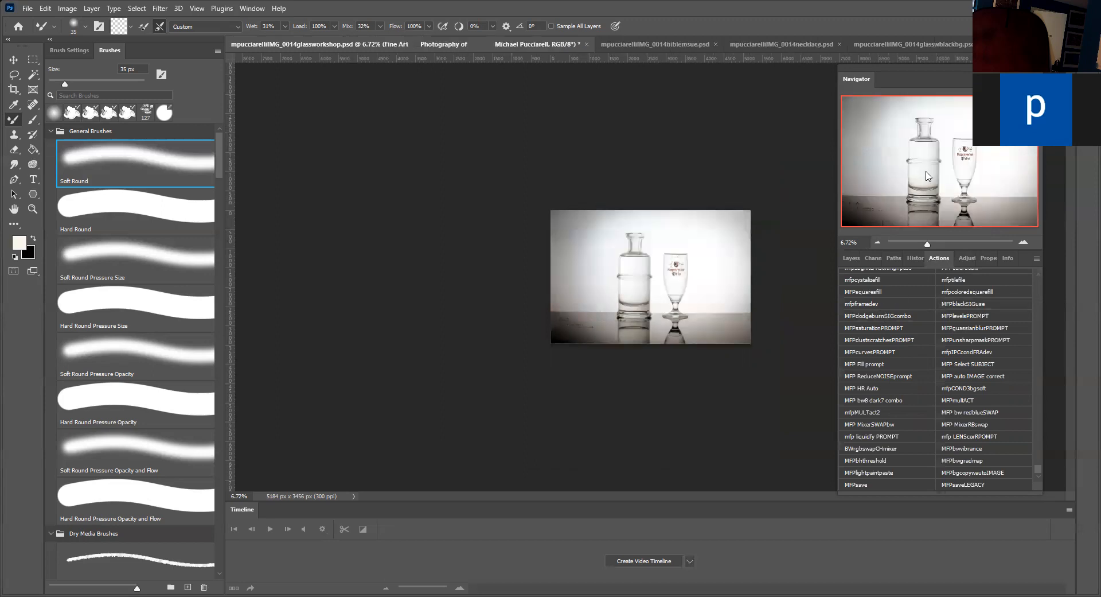
Step: Move the top signature text onto the dark table beside the glass and delete the duplicate signature text layer beneath it
{"action": "left_click_drag", "start_coordinate": [927, 243], "coordinate": [934, 244]}
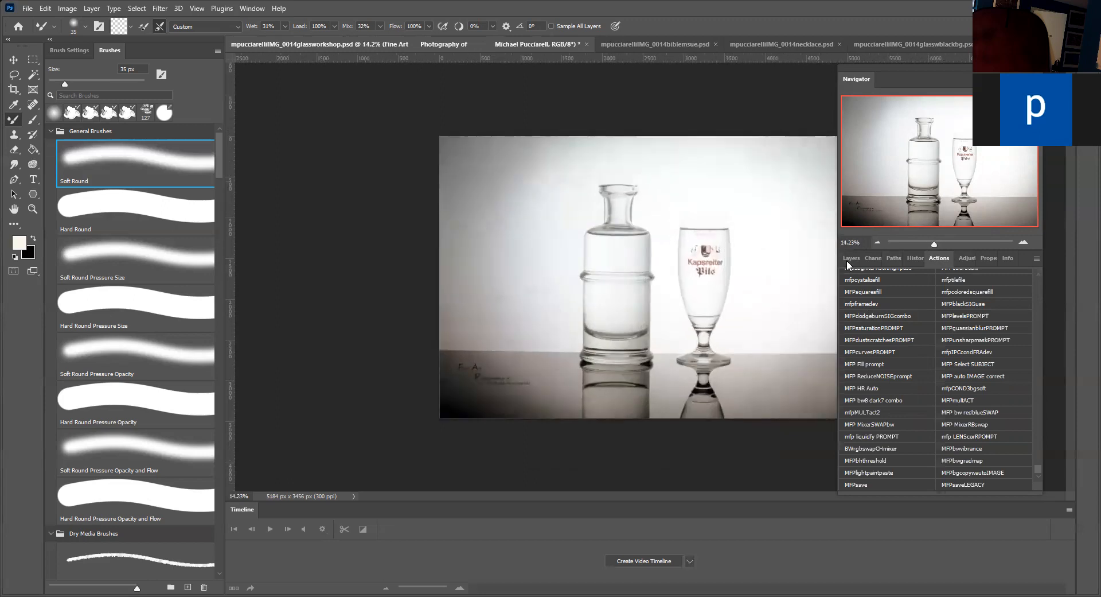
{"action": "left_click", "coordinate": [848, 258]}
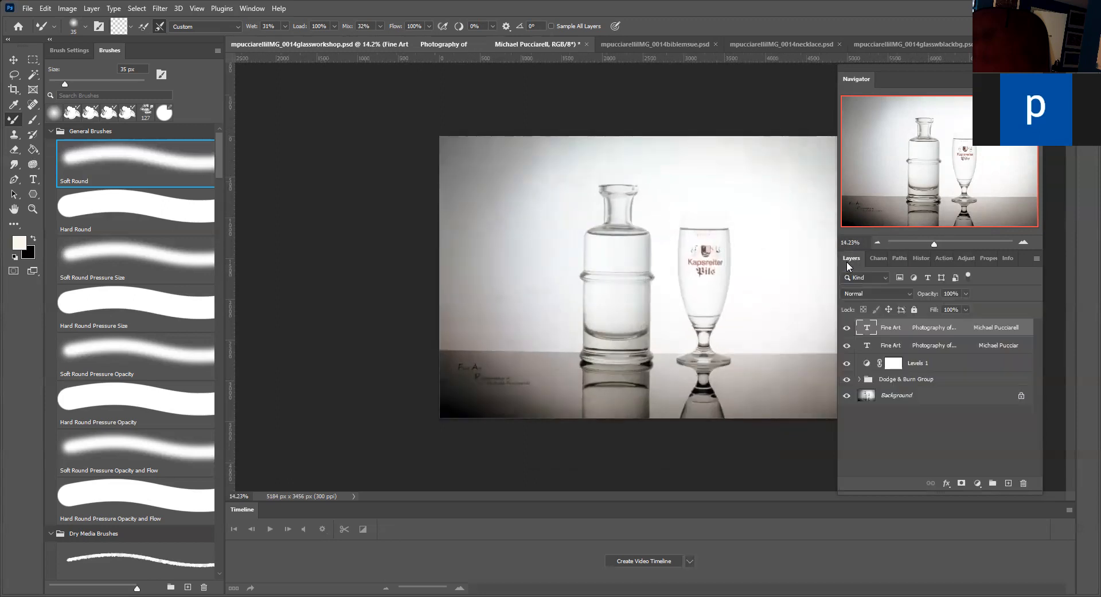
{"action": "left_click", "coordinate": [848, 328]}
{"action": "left_click", "coordinate": [848, 328]}
{"action": "left_click", "coordinate": [12, 60]}
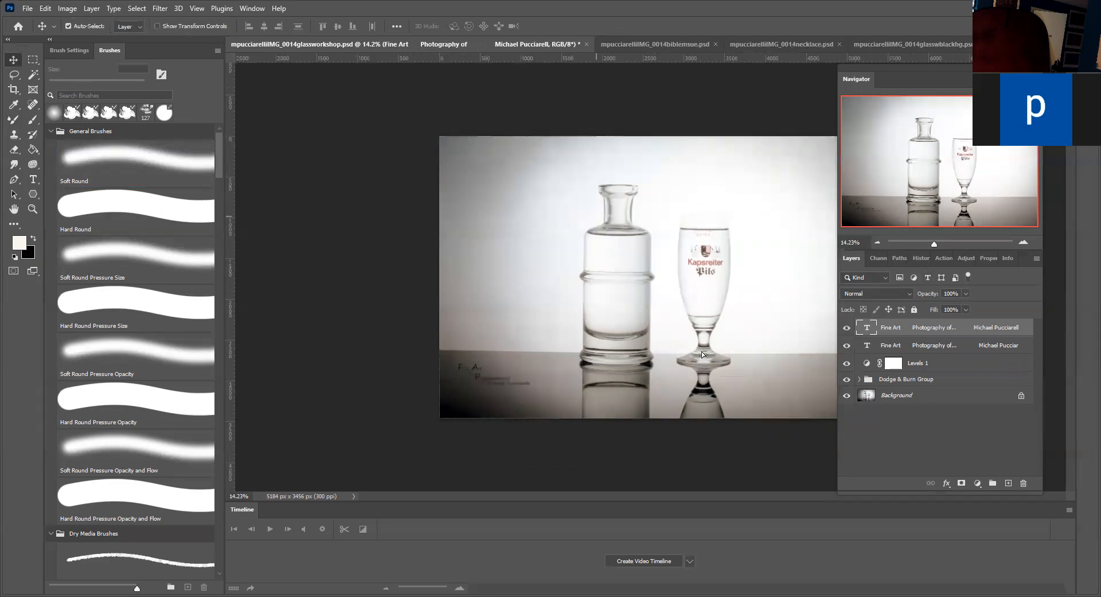
{"action": "left_click", "coordinate": [899, 345]}
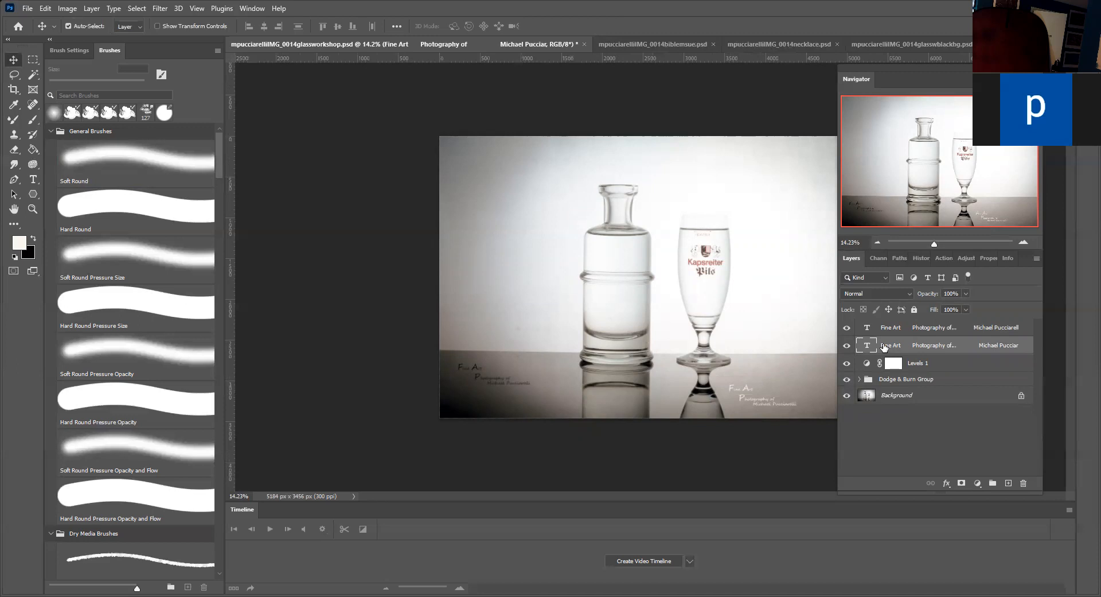
{"action": "mouse_move", "coordinate": [870, 347]}
{"action": "left_mouse_down"}
{"action": "mouse_move", "coordinate": [1036, 446]}
{"action": "mouse_move", "coordinate": [1029, 483]}
{"action": "left_mouse_up"}
Step: Expand the Dodge & Burn Group and invert the layer masks of both Burn and Dodge to black
{"action": "left_click", "coordinate": [860, 362]}
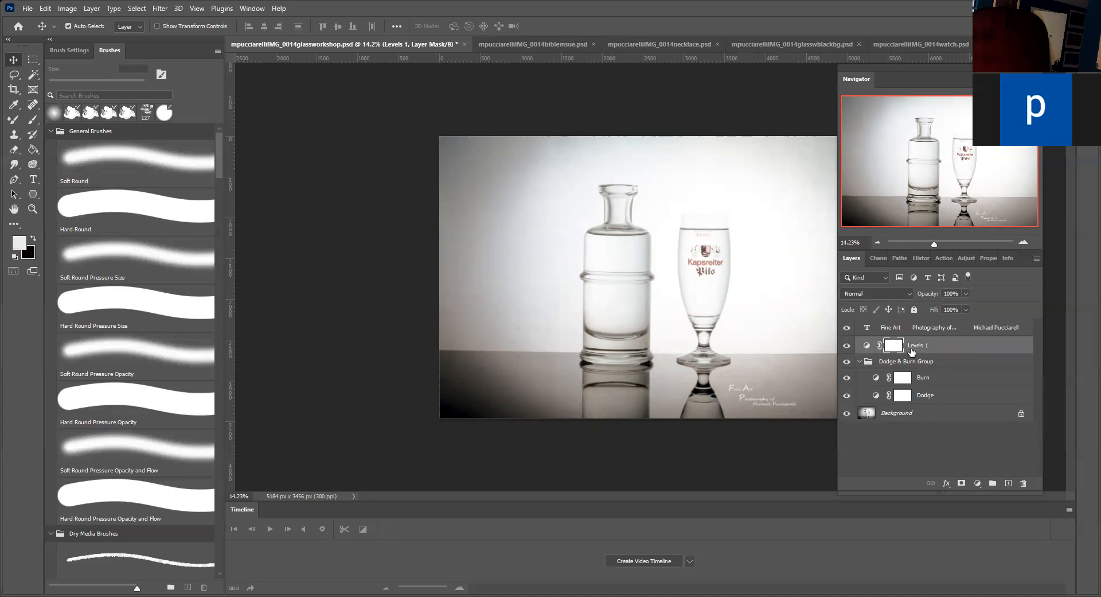
{"action": "left_click", "coordinate": [912, 379]}
{"action": "left_click", "coordinate": [911, 400]}
{"action": "left_click", "coordinate": [904, 381]}
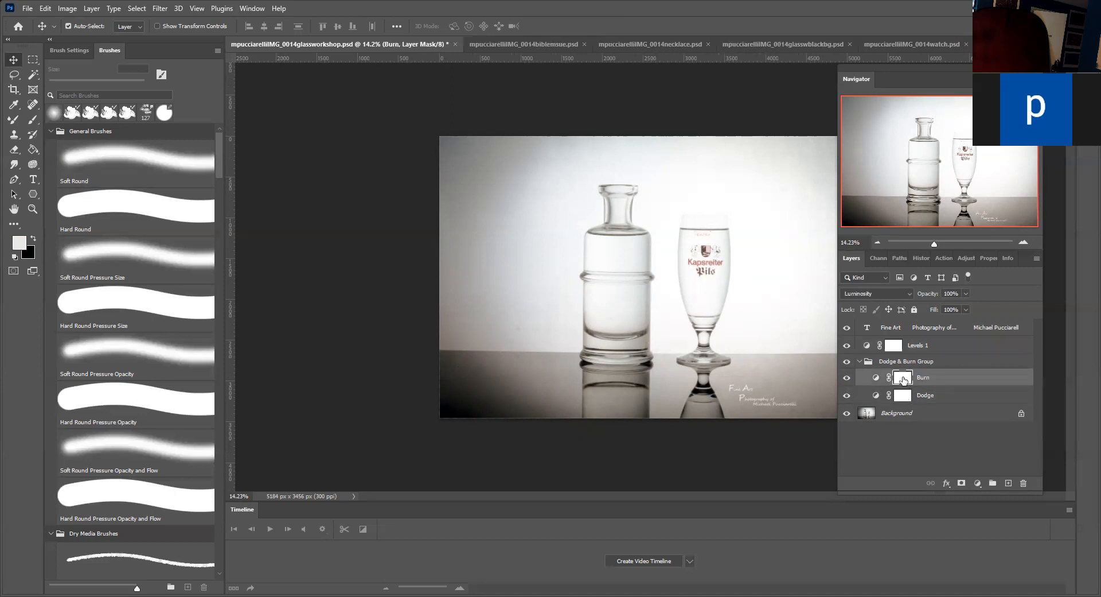
{"action": "key", "text": "ctrl+i"}
{"action": "left_click", "coordinate": [905, 395]}
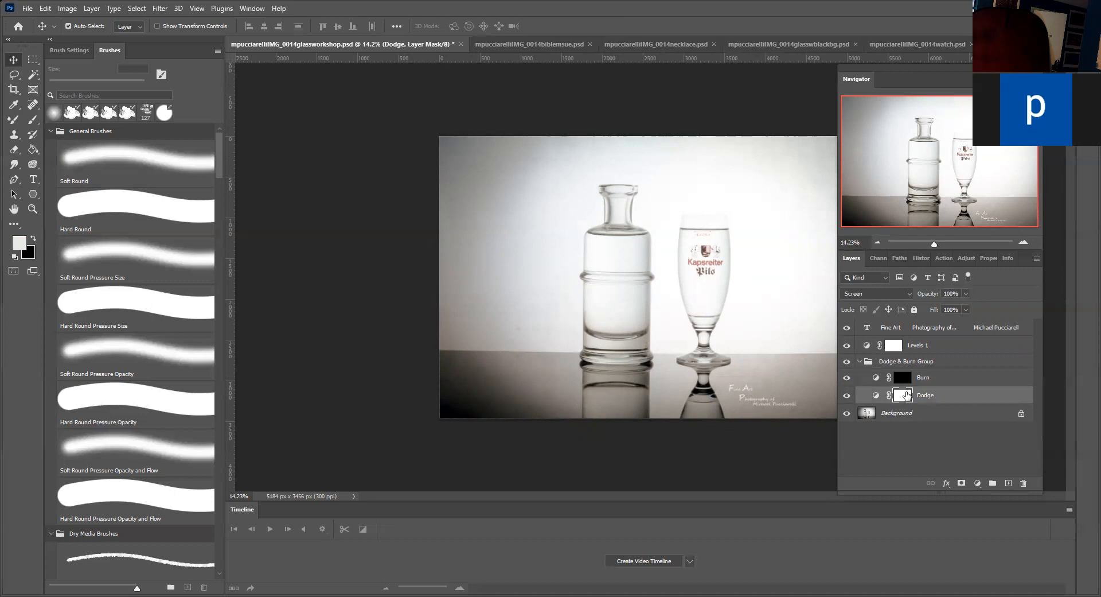
{"action": "key", "text": "ctrl+i"}
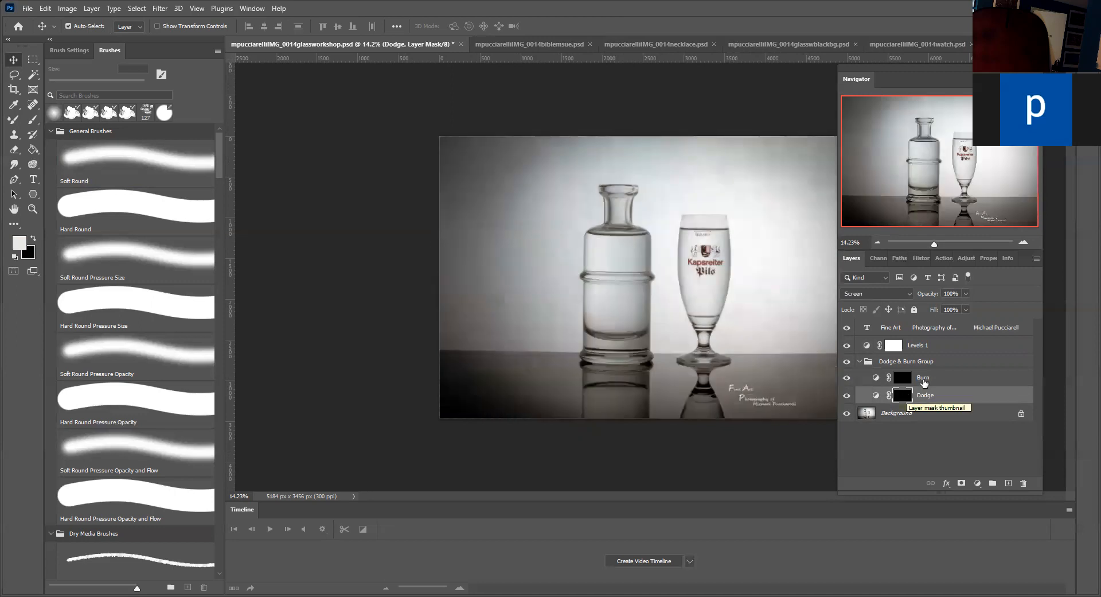
Step: Paint white on the Burn mask over the bottle and the glass with a soft 900 px brush at 100% opacity
{"action": "left_click", "coordinate": [902, 378]}
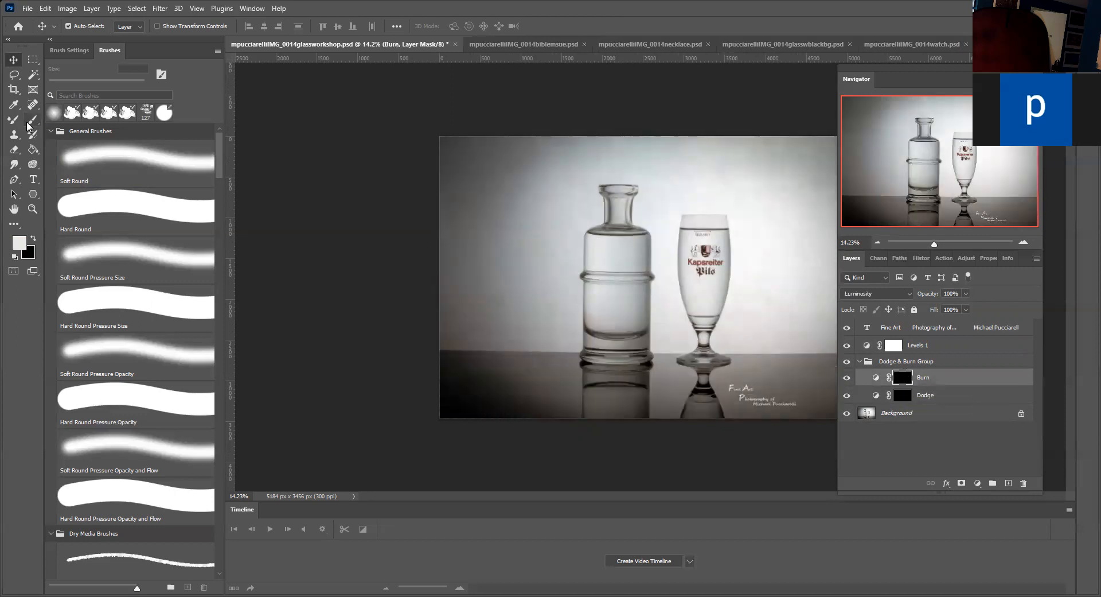
{"action": "left_click", "coordinate": [28, 123]}
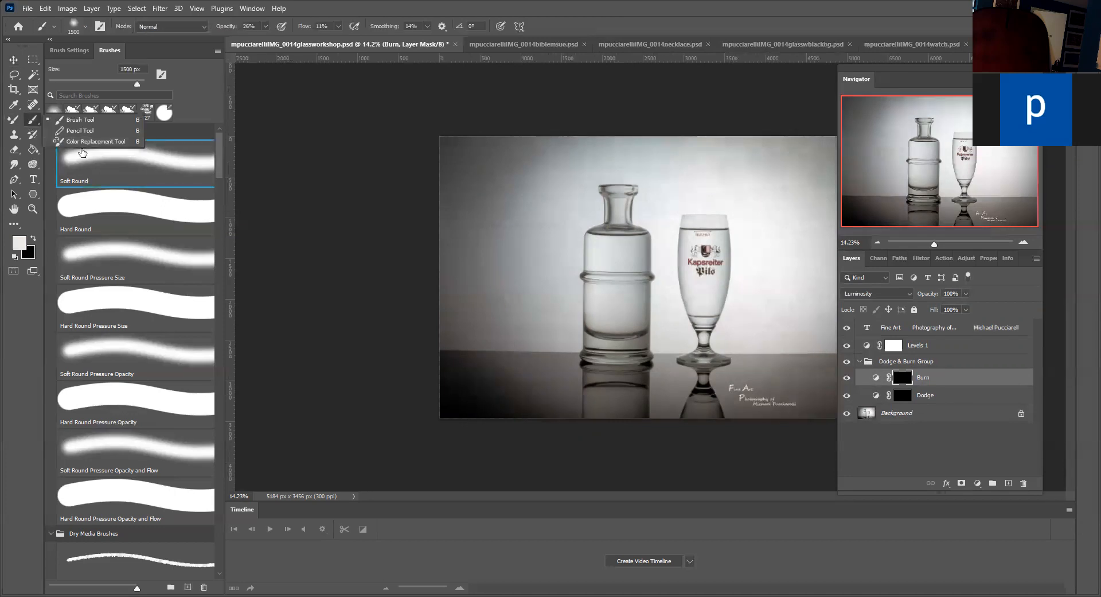
{"action": "left_click", "coordinate": [598, 401]}
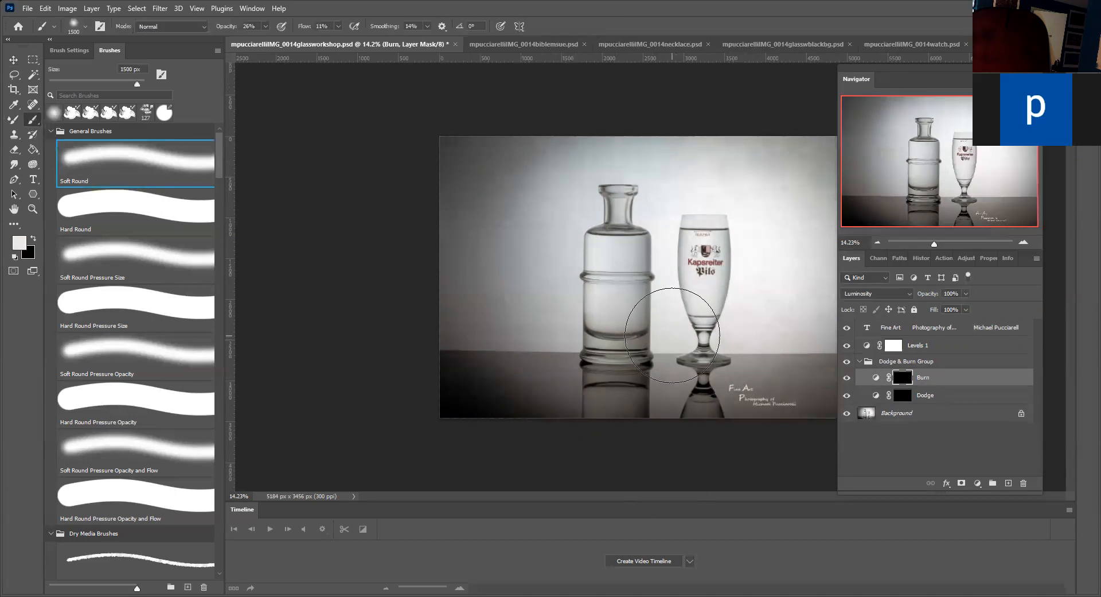
{"action": "key", "text": "bracketleft"}
{"action": "key", "text": "bracketleft"}
{"action": "key", "text": "bracketleft"}
{"action": "key", "text": "bracketleft"}
{"action": "key", "text": "bracketleft"}
{"action": "key", "text": "bracketleft"}
{"action": "left_click", "coordinate": [262, 25]}
{"action": "left_click_drag", "start_coordinate": [264, 38], "coordinate": [304, 38]}
{"action": "mouse_move", "coordinate": [612, 306]}
{"action": "left_mouse_down"}
{"action": "mouse_move", "coordinate": [609, 418]}
{"action": "mouse_move", "coordinate": [615, 221]}
{"action": "mouse_move", "coordinate": [603, 338]}
{"action": "mouse_move", "coordinate": [625, 291]}
{"action": "mouse_move", "coordinate": [618, 276]}
{"action": "mouse_move", "coordinate": [620, 307]}
{"action": "left_mouse_up"}
{"action": "mouse_move", "coordinate": [679, 338]}
{"action": "left_mouse_down"}
{"action": "mouse_move", "coordinate": [732, 319]}
{"action": "mouse_move", "coordinate": [700, 267]}
{"action": "mouse_move", "coordinate": [701, 237]}
{"action": "mouse_move", "coordinate": [699, 348]}
{"action": "left_mouse_up"}
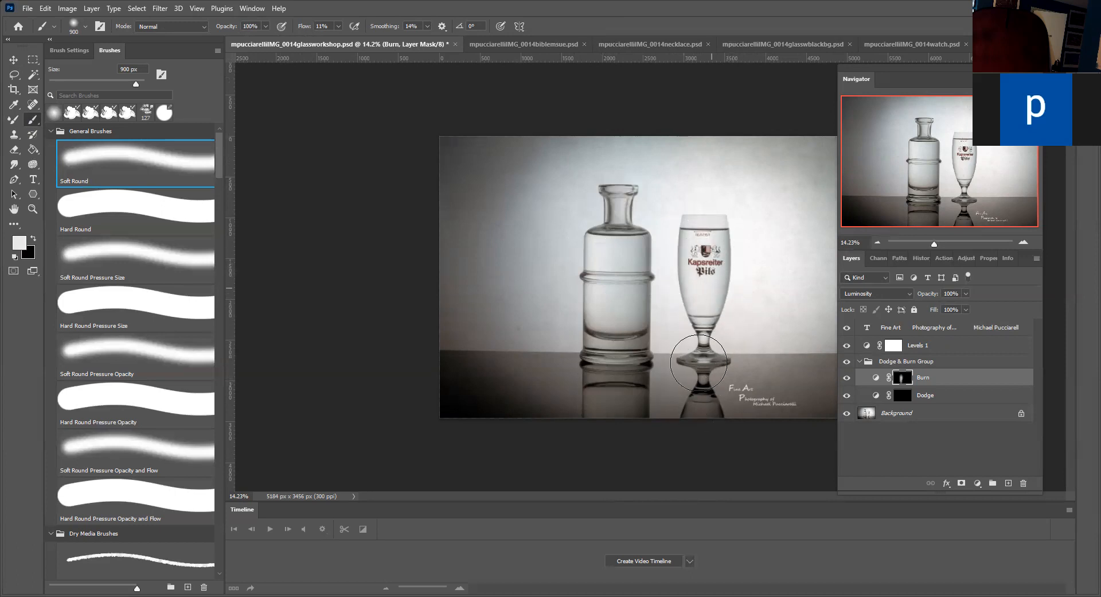
{"action": "mouse_move", "coordinate": [708, 210]}
{"action": "left_mouse_down"}
{"action": "mouse_move", "coordinate": [714, 419]}
{"action": "mouse_move", "coordinate": [717, 407]}
{"action": "left_mouse_up"}
Step: Paint white on the Dodge mask over the reflections and the glass's stem with a 500 px brush
{"action": "left_click", "coordinate": [909, 397]}
{"action": "key", "text": "bracketleft"}
{"action": "key", "text": "bracketleft"}
{"action": "key", "text": "bracketleft"}
{"action": "key", "text": "bracketleft"}
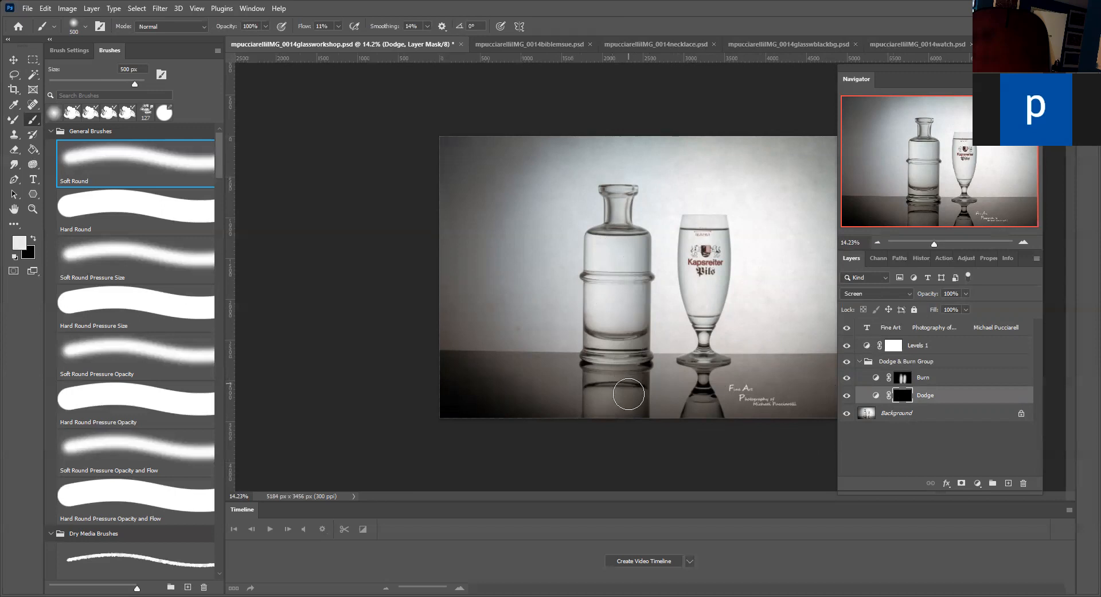
{"action": "left_click_drag", "start_coordinate": [677, 434], "coordinate": [685, 430]}
{"action": "mouse_move", "coordinate": [707, 397]}
{"action": "left_mouse_down"}
{"action": "mouse_move", "coordinate": [695, 362]}
{"action": "mouse_move", "coordinate": [705, 313]}
{"action": "mouse_move", "coordinate": [694, 227]}
{"action": "mouse_move", "coordinate": [697, 269]}
{"action": "mouse_move", "coordinate": [714, 237]}
{"action": "mouse_move", "coordinate": [701, 319]}
{"action": "left_mouse_up"}
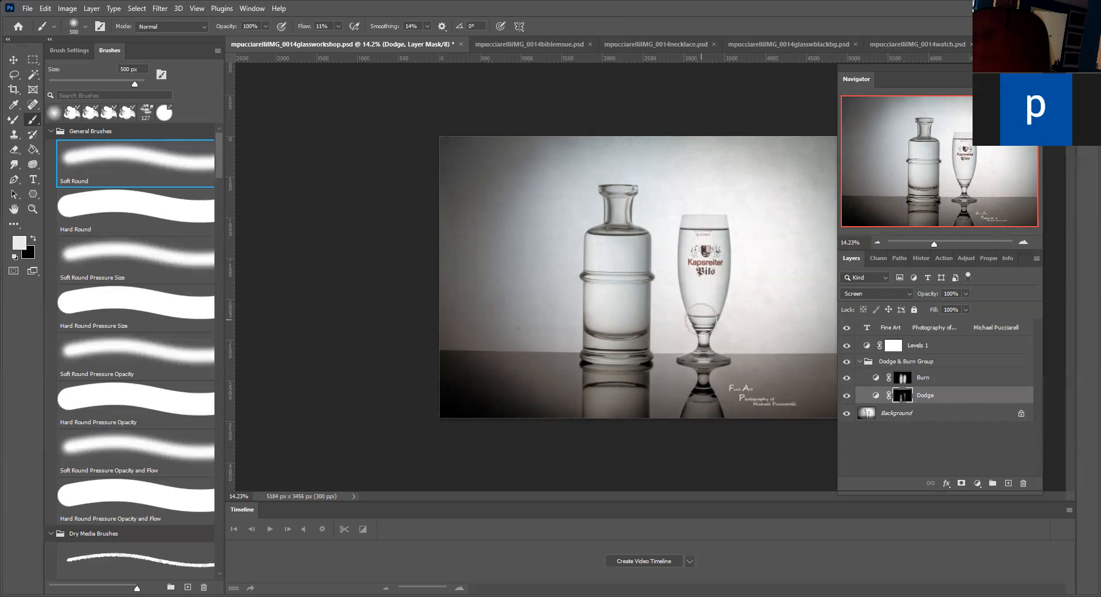
Step: Extend the white painting on the Dodge mask over the glass's base and bowl, the bottle and the bottle's reflection at 500 px
{"action": "key", "text": "bracketleft"}
{"action": "key", "text": "bracketleft"}
{"action": "key", "text": "bracketleft"}
{"action": "key", "text": "bracketleft"}
{"action": "key", "text": "bracketleft"}
{"action": "key", "text": "bracketright"}
{"action": "key", "text": "bracketright"}
{"action": "key", "text": "bracketright"}
{"action": "key", "text": "bracketright"}
{"action": "key", "text": "bracketright"}
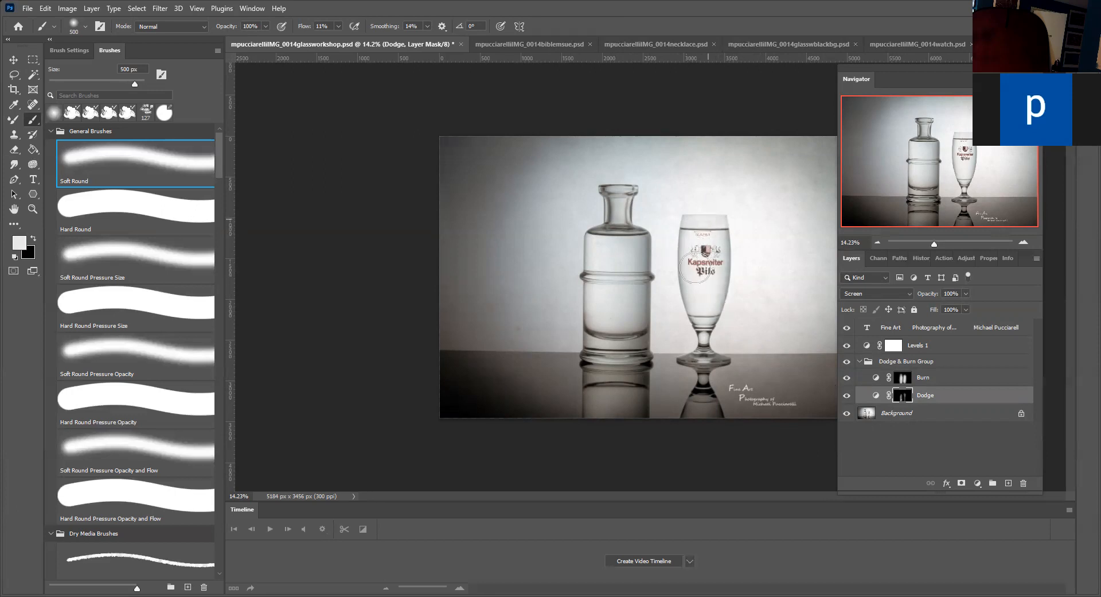
{"action": "mouse_move", "coordinate": [695, 354]}
{"action": "left_mouse_down"}
{"action": "mouse_move", "coordinate": [692, 410]}
{"action": "mouse_move", "coordinate": [715, 367]}
{"action": "left_mouse_up"}
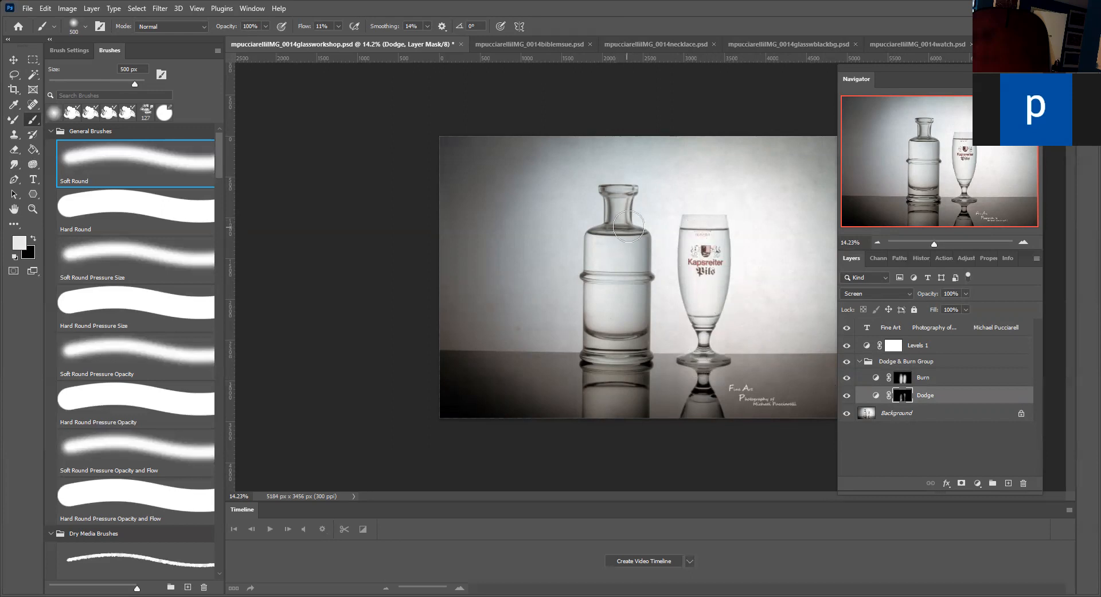
{"action": "mouse_move", "coordinate": [603, 191]}
{"action": "left_mouse_down"}
{"action": "mouse_move", "coordinate": [577, 332]}
{"action": "mouse_move", "coordinate": [607, 346]}
{"action": "left_mouse_up"}
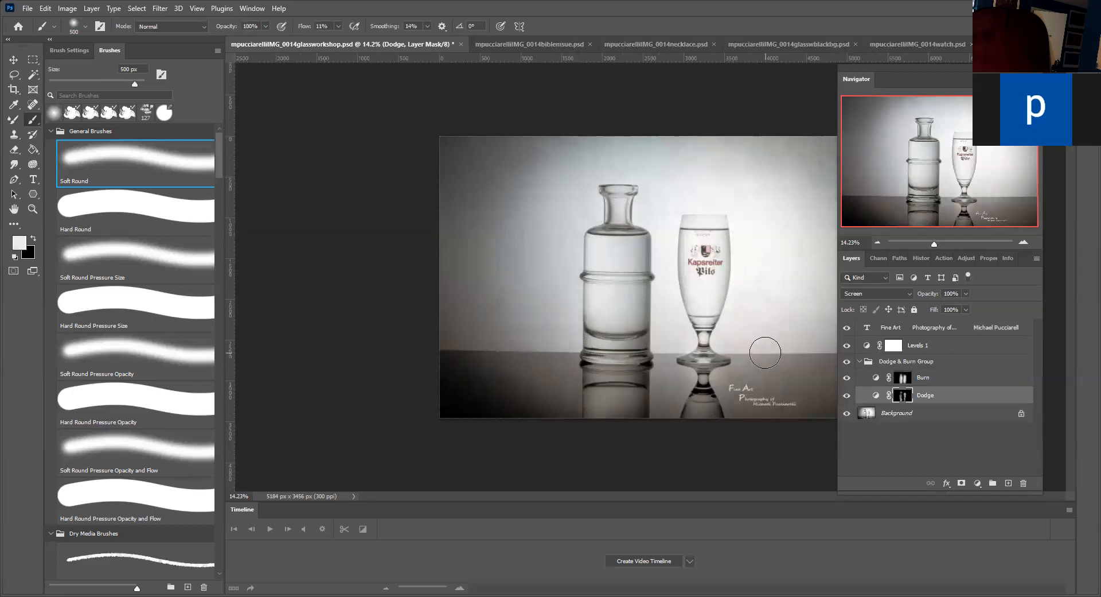
{"action": "key", "text": "x"}
{"action": "key", "text": "x"}
{"action": "mouse_move", "coordinate": [692, 222]}
{"action": "left_mouse_down"}
{"action": "mouse_move", "coordinate": [721, 224]}
{"action": "mouse_move", "coordinate": [704, 313]}
{"action": "mouse_move", "coordinate": [707, 286]}
{"action": "left_mouse_up"}
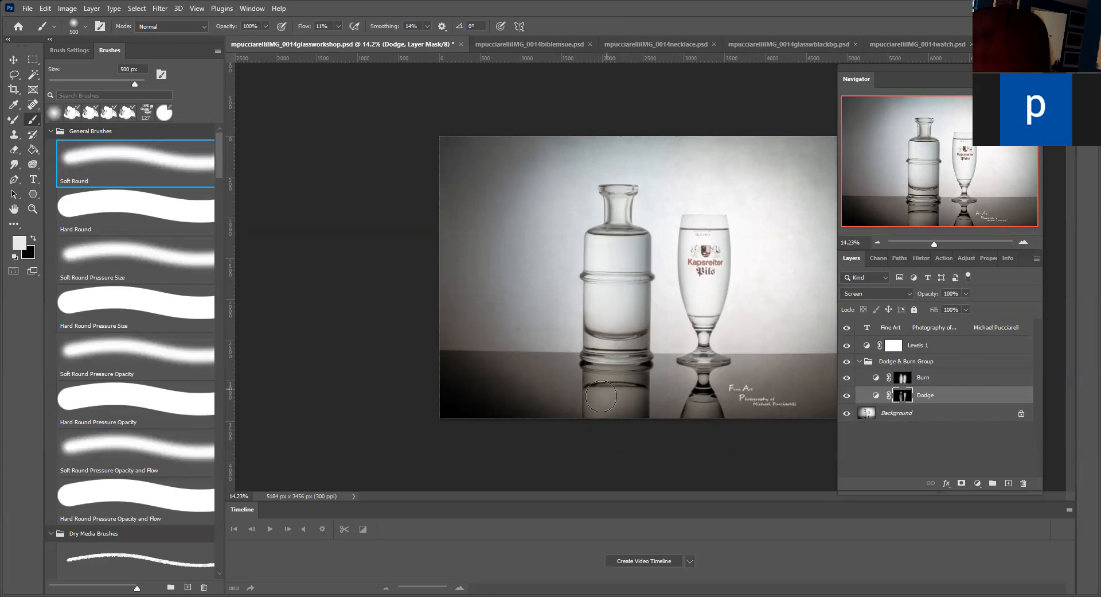
{"action": "mouse_move", "coordinate": [631, 417]}
{"action": "left_mouse_down"}
{"action": "mouse_move", "coordinate": [650, 384]}
{"action": "mouse_move", "coordinate": [642, 424]}
{"action": "left_mouse_up"}
Step: Paint black on the Dodge mask over the bottle's lower part and its reflection using the 500 px brush
{"action": "key", "text": "x"}
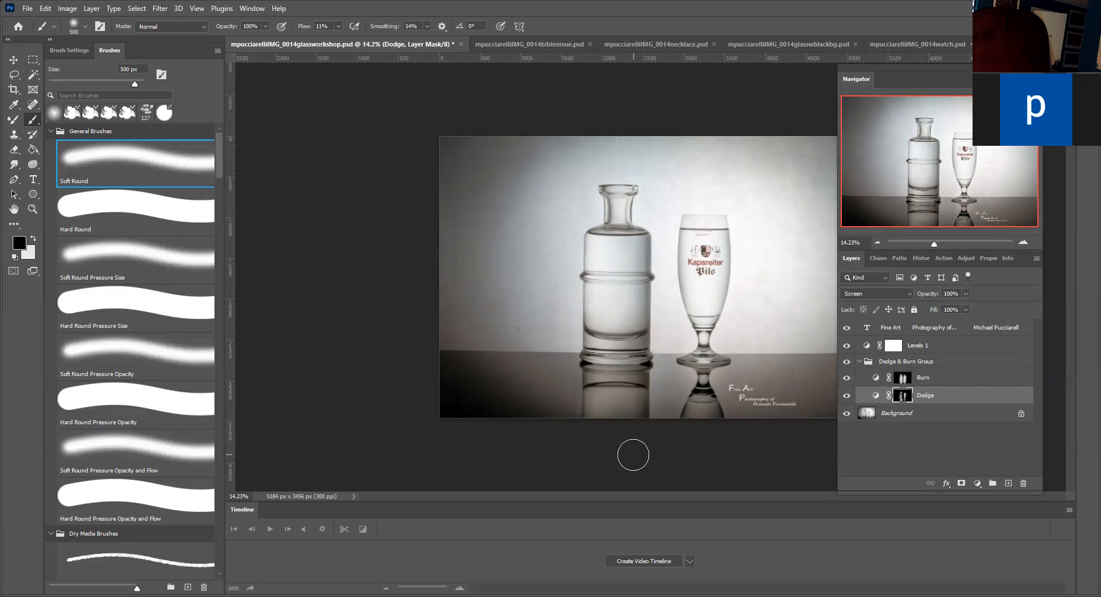
{"action": "key", "text": "c"}
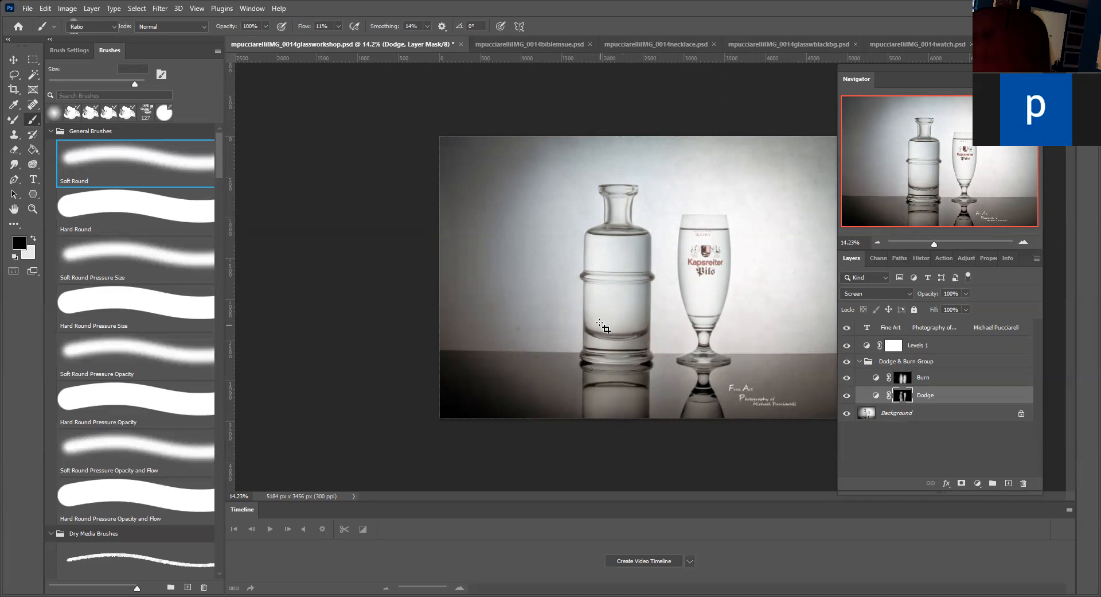
{"action": "left_click", "coordinate": [31, 118]}
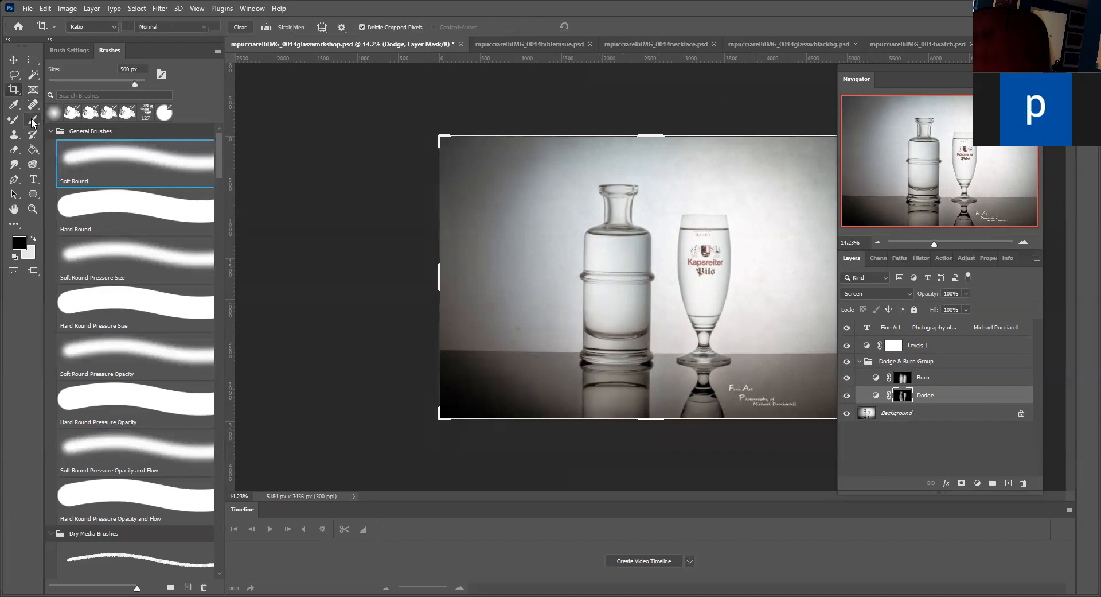
{"action": "mouse_move", "coordinate": [594, 325]}
{"action": "left_mouse_down"}
{"action": "mouse_move", "coordinate": [604, 344]}
{"action": "mouse_move", "coordinate": [635, 354]}
{"action": "mouse_move", "coordinate": [606, 366]}
{"action": "mouse_move", "coordinate": [600, 410]}
{"action": "mouse_move", "coordinate": [632, 387]}
{"action": "left_mouse_up"}
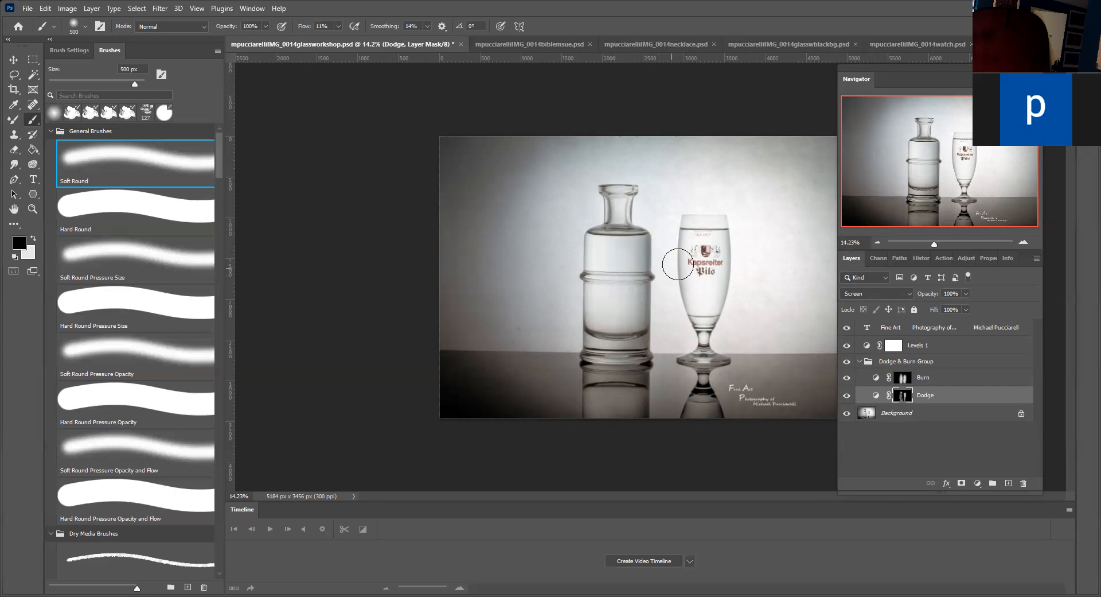
Step: Adjust Levels 1 by sampling the black point from the photo's dark table corner and setting the midtones to 1.19
{"action": "left_click", "coordinate": [913, 416]}
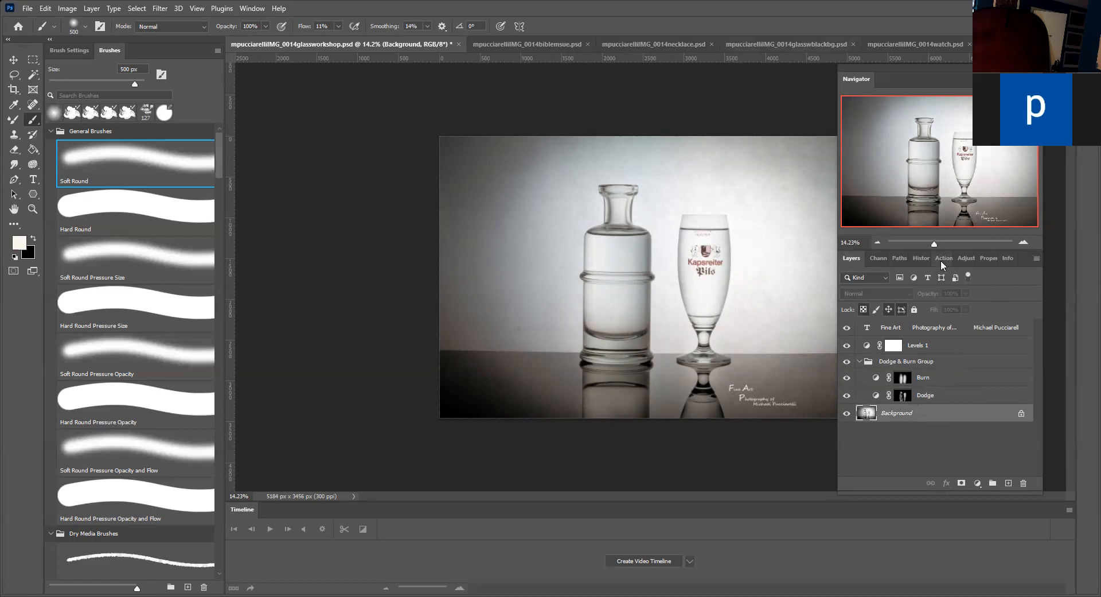
{"action": "left_click", "coordinate": [868, 345]}
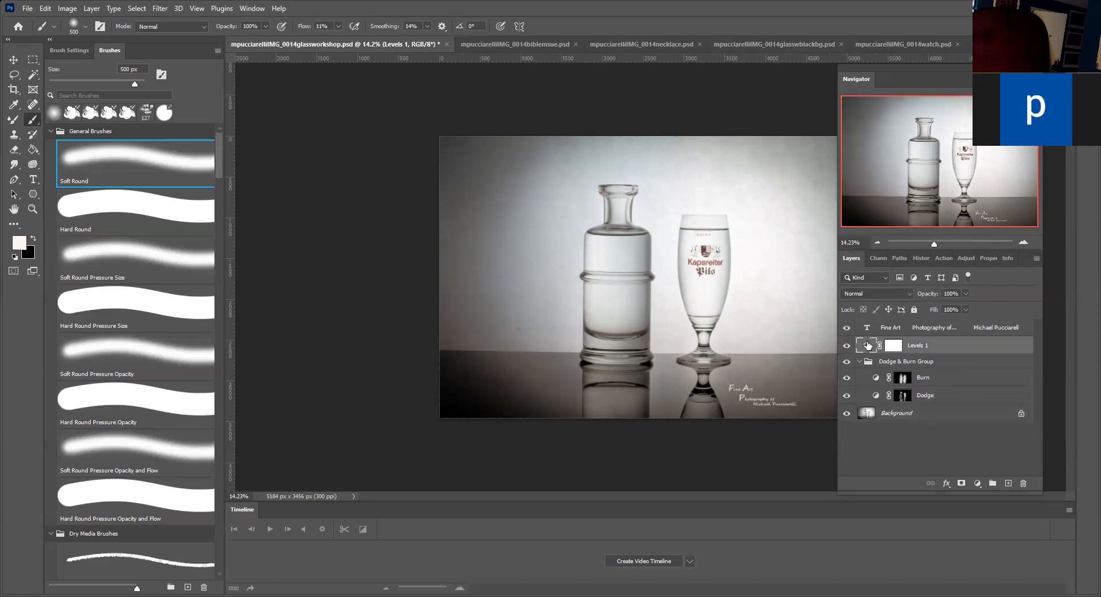
{"action": "double_click", "coordinate": [868, 345]}
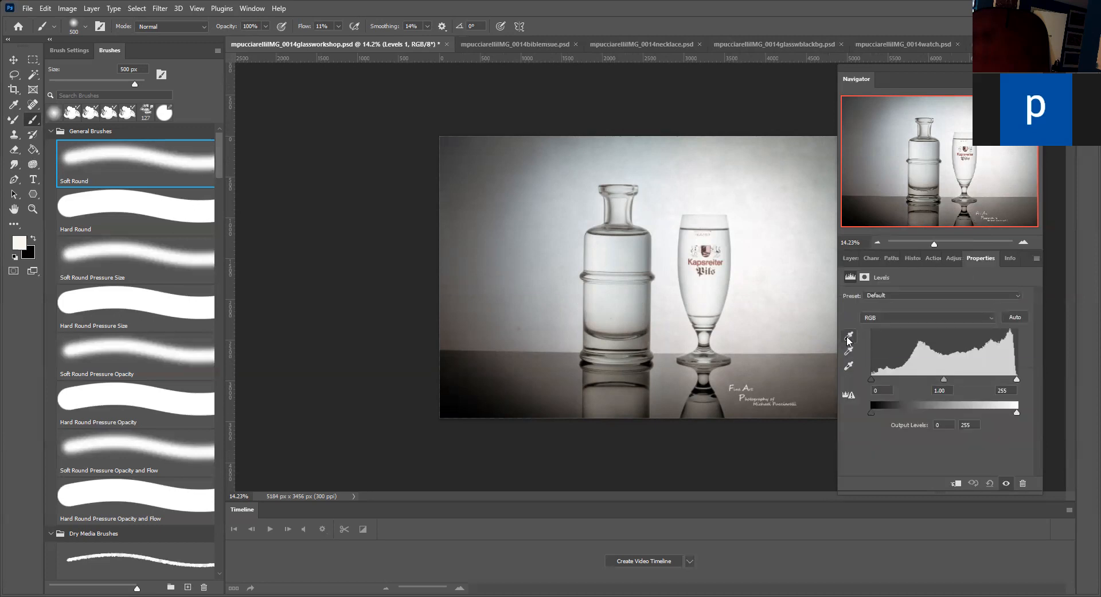
{"action": "left_click", "coordinate": [849, 339]}
{"action": "left_click", "coordinate": [457, 385]}
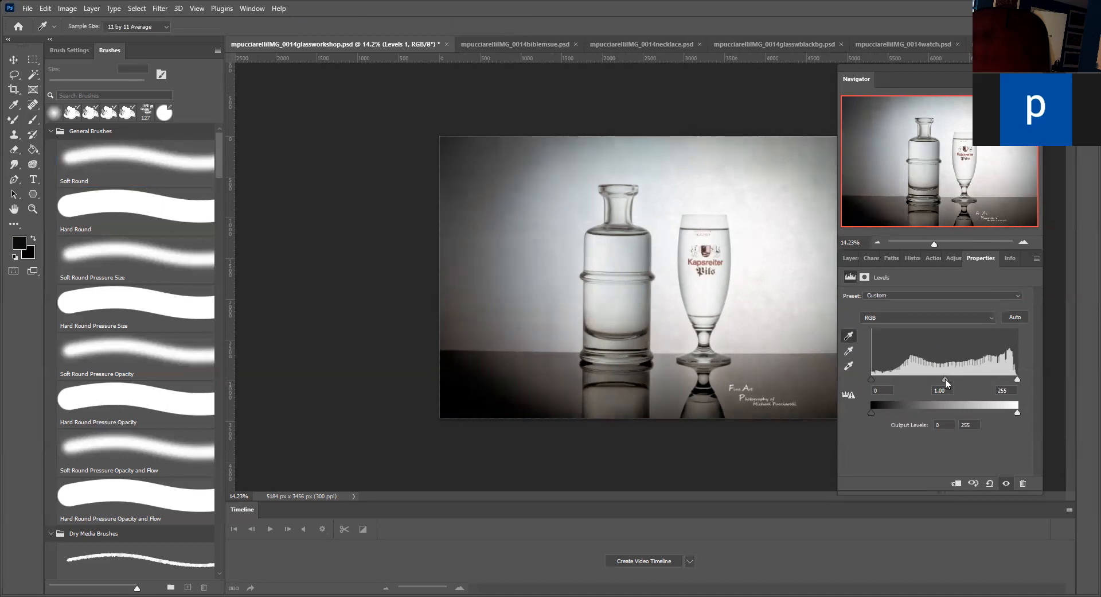
{"action": "left_click_drag", "start_coordinate": [945, 379], "coordinate": [933, 381]}
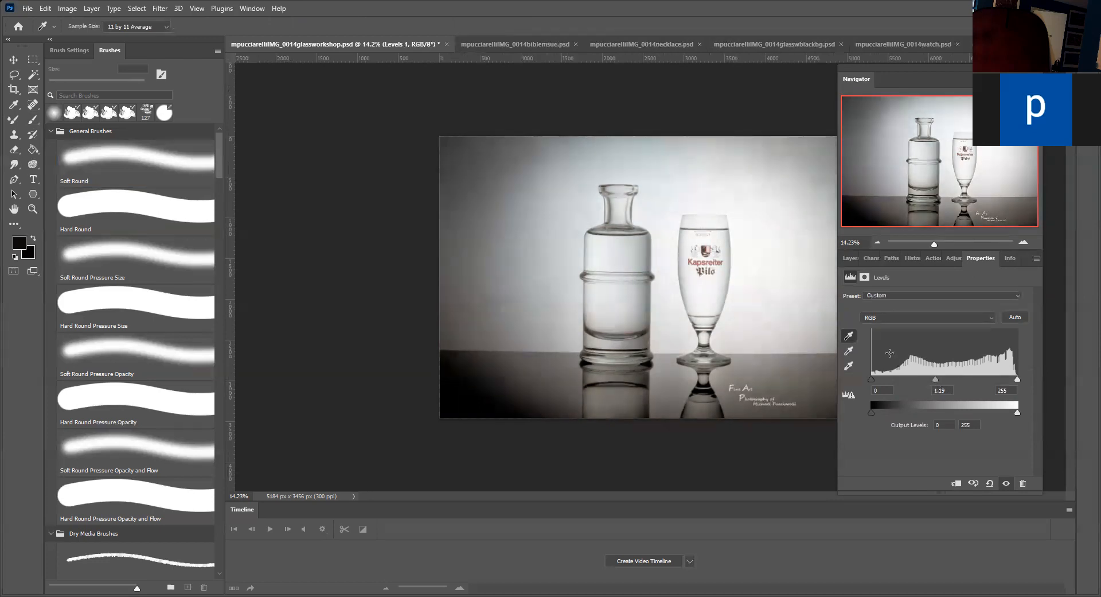
Step: Run the mfp3bgfilterwsofthighpass action on the Background layer
{"action": "left_click", "coordinate": [855, 260]}
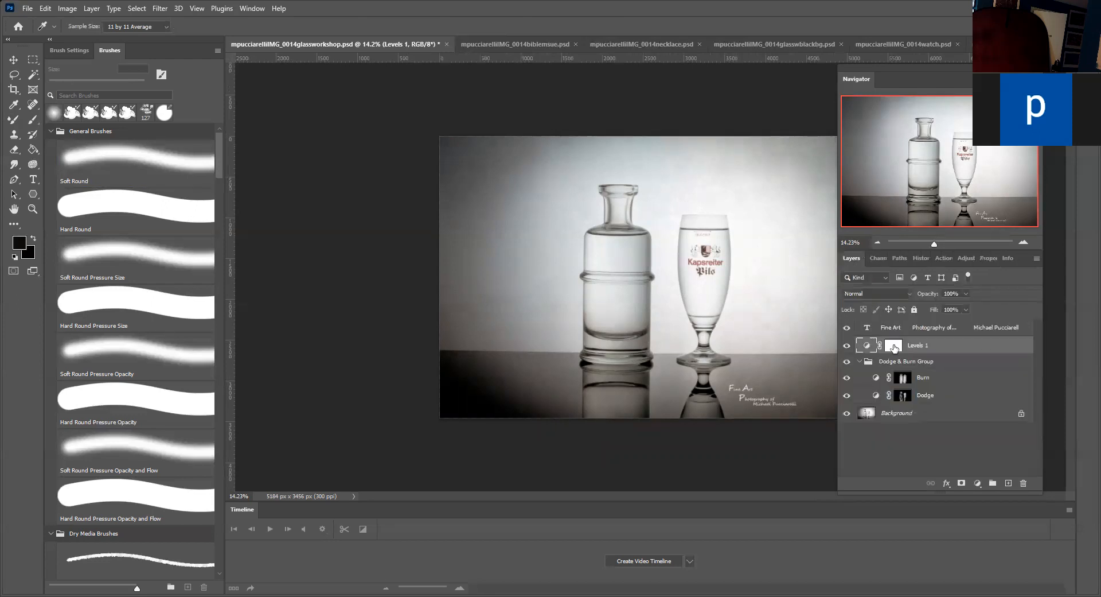
{"action": "left_click", "coordinate": [907, 413]}
{"action": "key", "text": "b"}
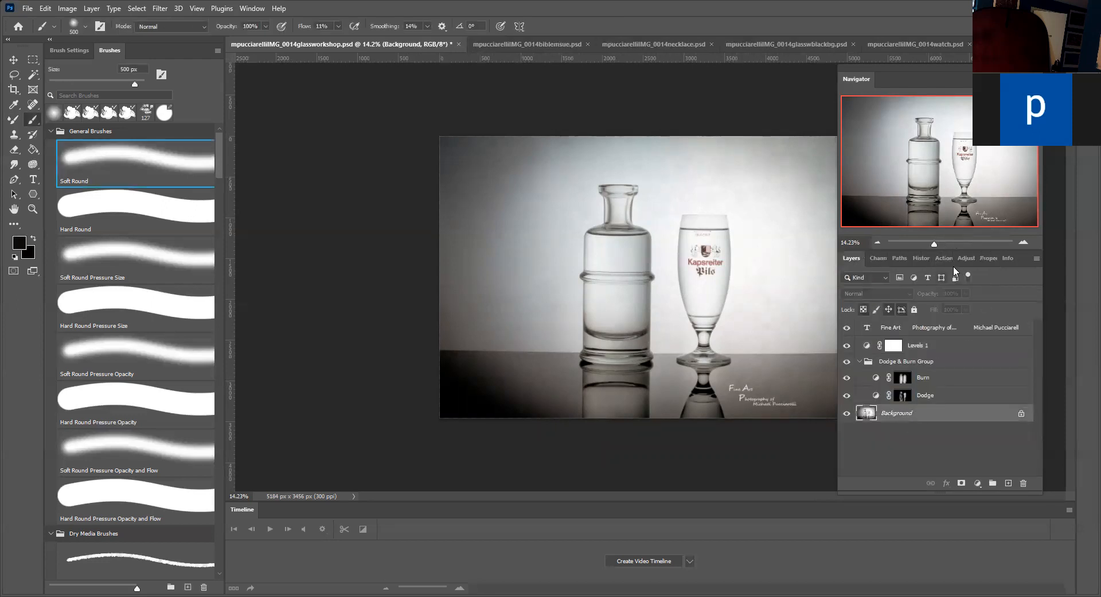
{"action": "left_click", "coordinate": [944, 258]}
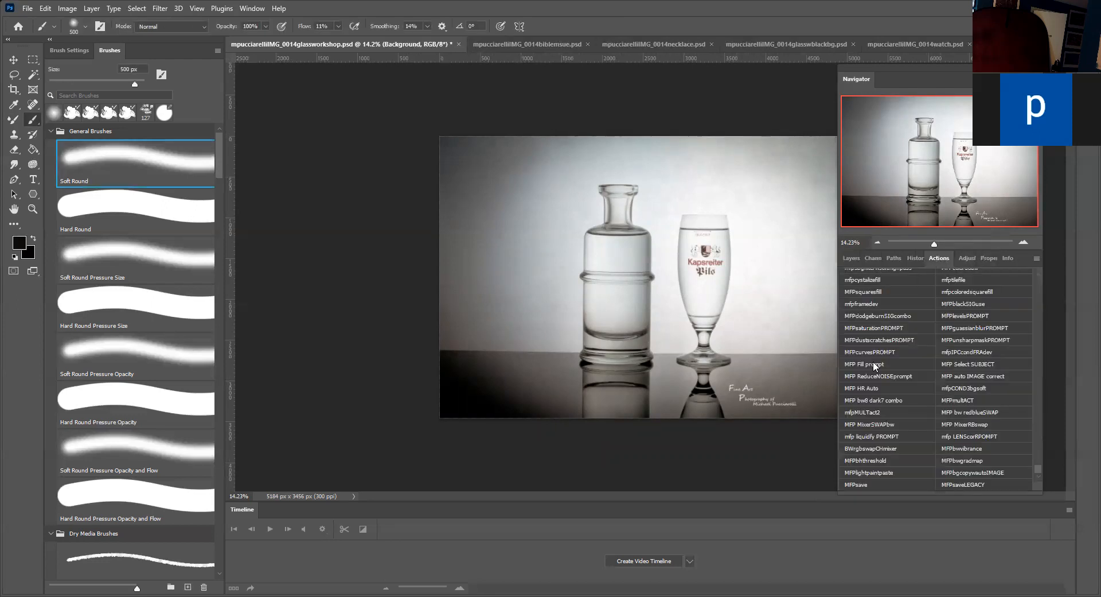
{"action": "scroll", "coordinate": [960, 384], "scroll_direction": "up", "scroll_amount": 1}
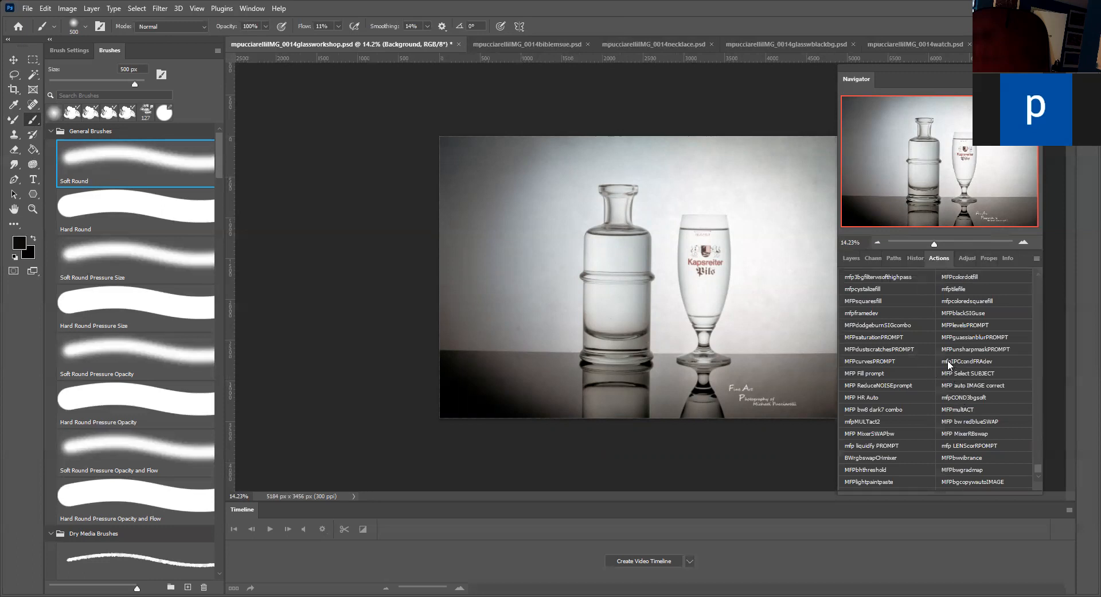
{"action": "scroll", "coordinate": [949, 365], "scroll_direction": "up", "scroll_amount": 2}
{"action": "scroll", "coordinate": [918, 356], "scroll_direction": "up", "scroll_amount": 2}
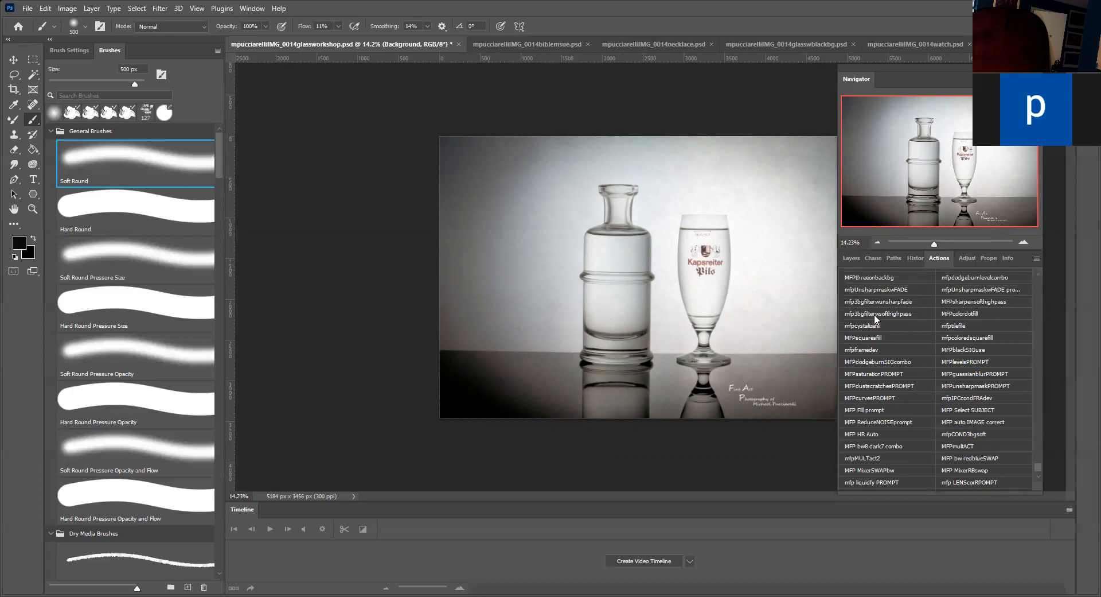
{"action": "left_click", "coordinate": [879, 313]}
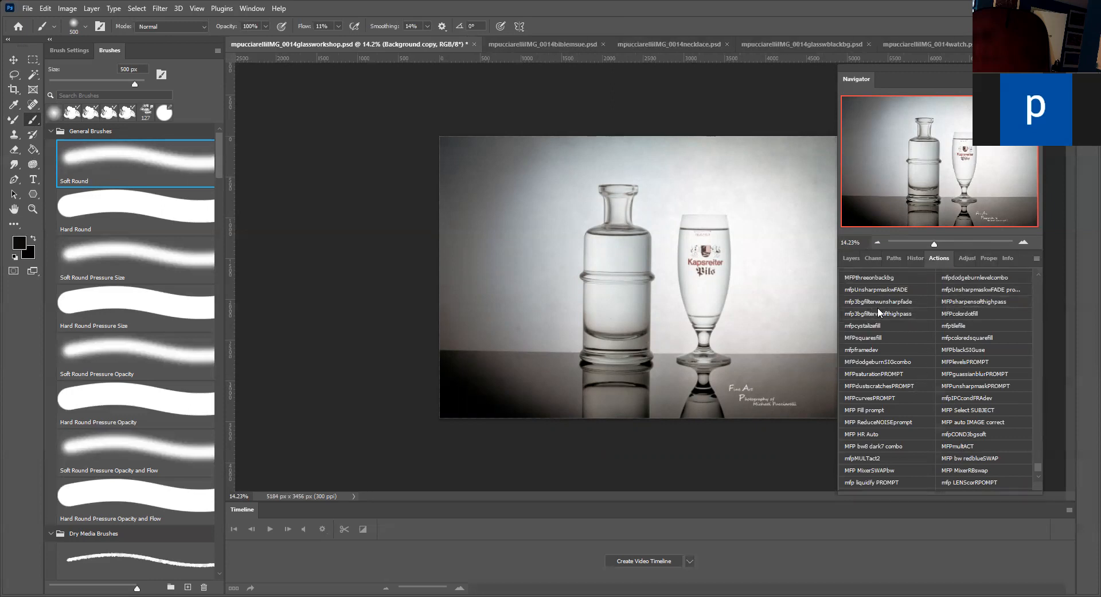
Step: Duplicate the Background layer of the bottle and glass photo with the default name
{"action": "left_click", "coordinate": [850, 263]}
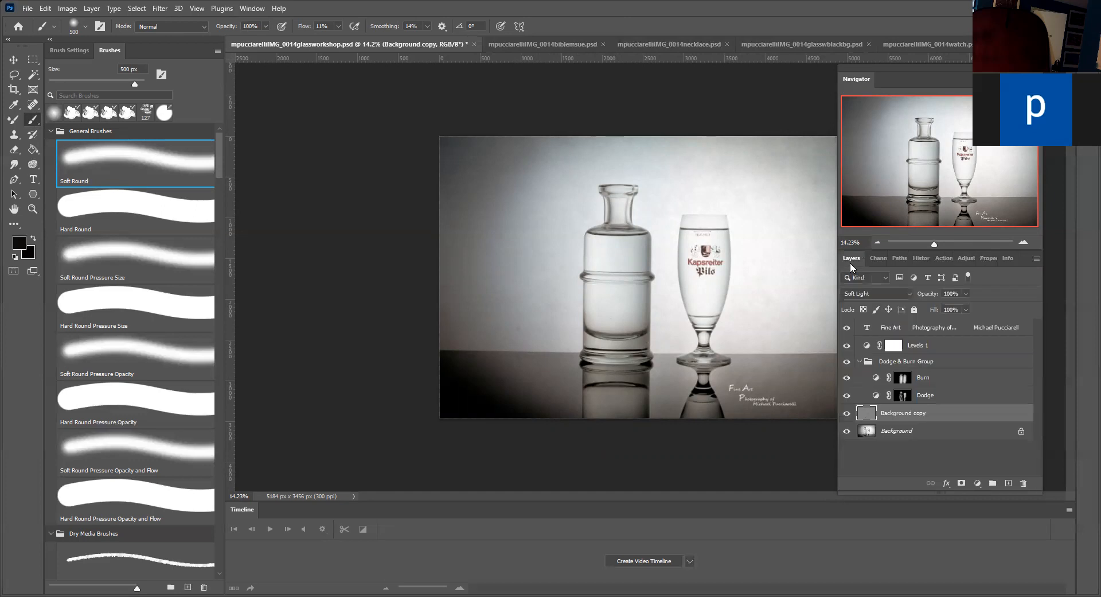
{"action": "right_click", "coordinate": [867, 432]}
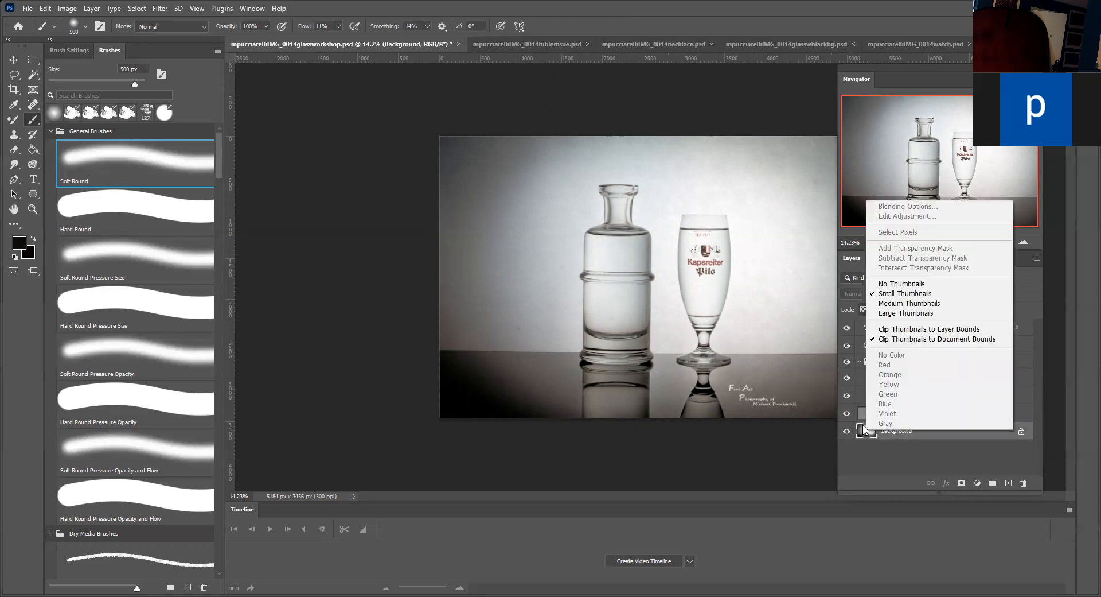
{"action": "left_click", "coordinate": [860, 433]}
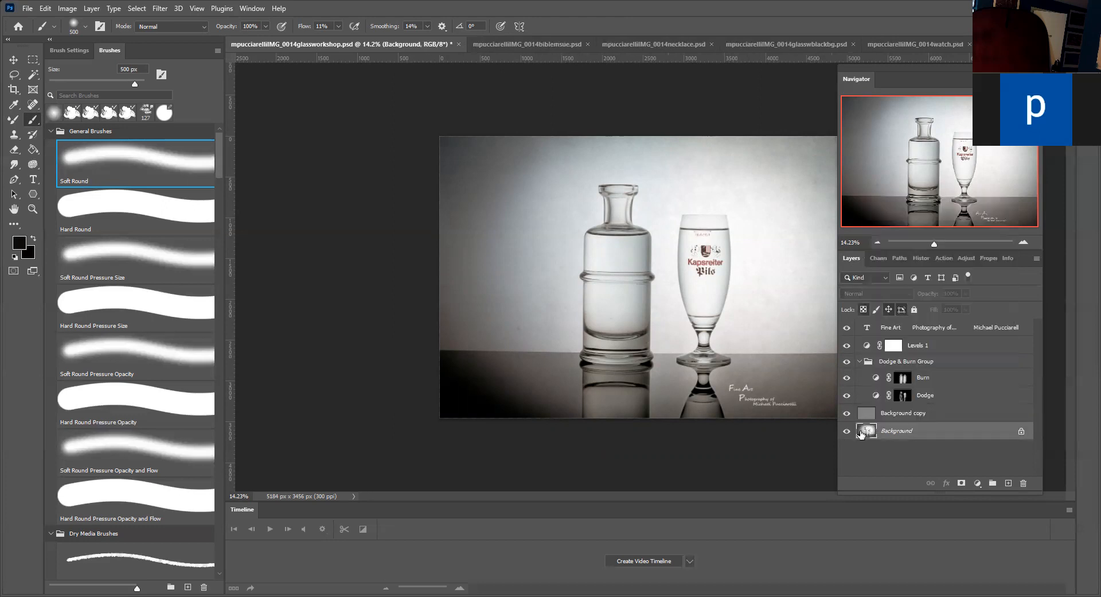
{"action": "right_click", "coordinate": [862, 433]}
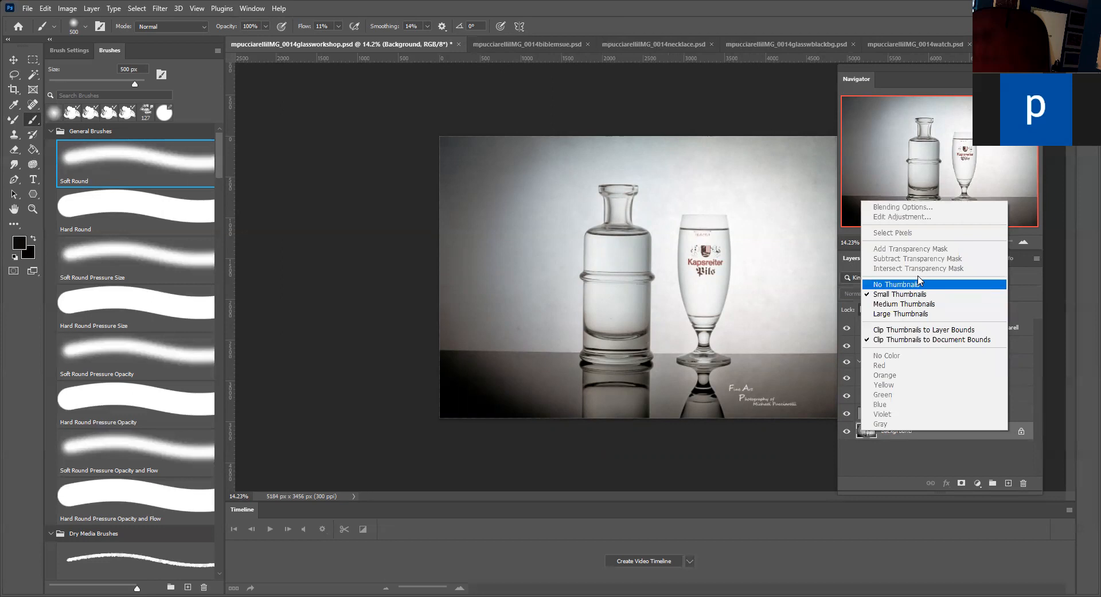
{"action": "left_click", "coordinate": [979, 432]}
{"action": "left_click", "coordinate": [1038, 260]}
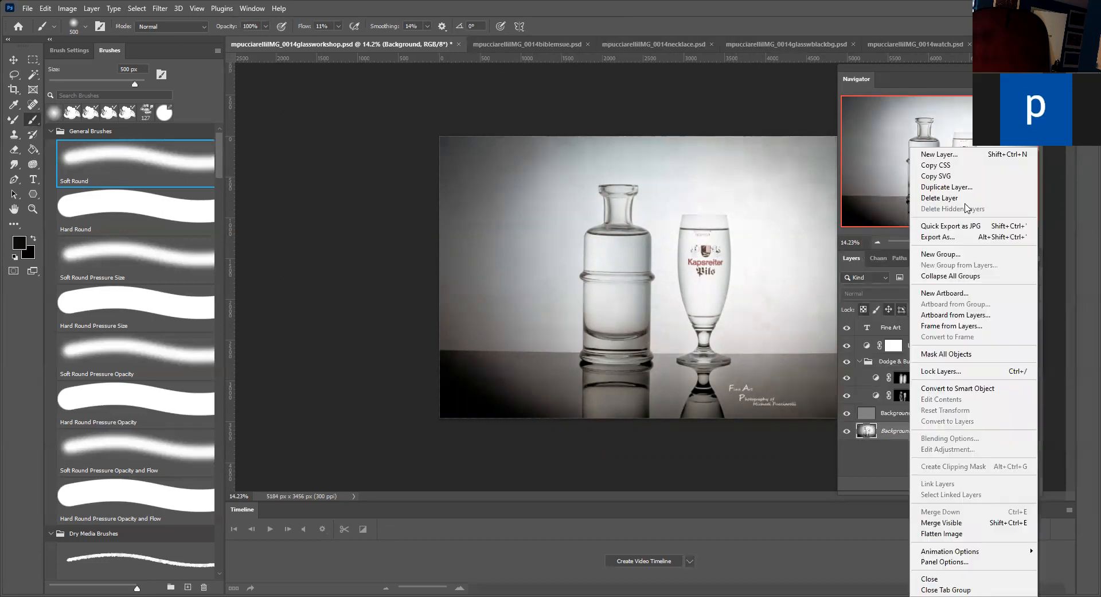
{"action": "key", "text": "Return"}
{"action": "left_click", "coordinate": [645, 168]}
Step: Crop both sides of the bottle and glass photo to a square of about 3456 x 3456 px
{"action": "left_click", "coordinate": [14, 89]}
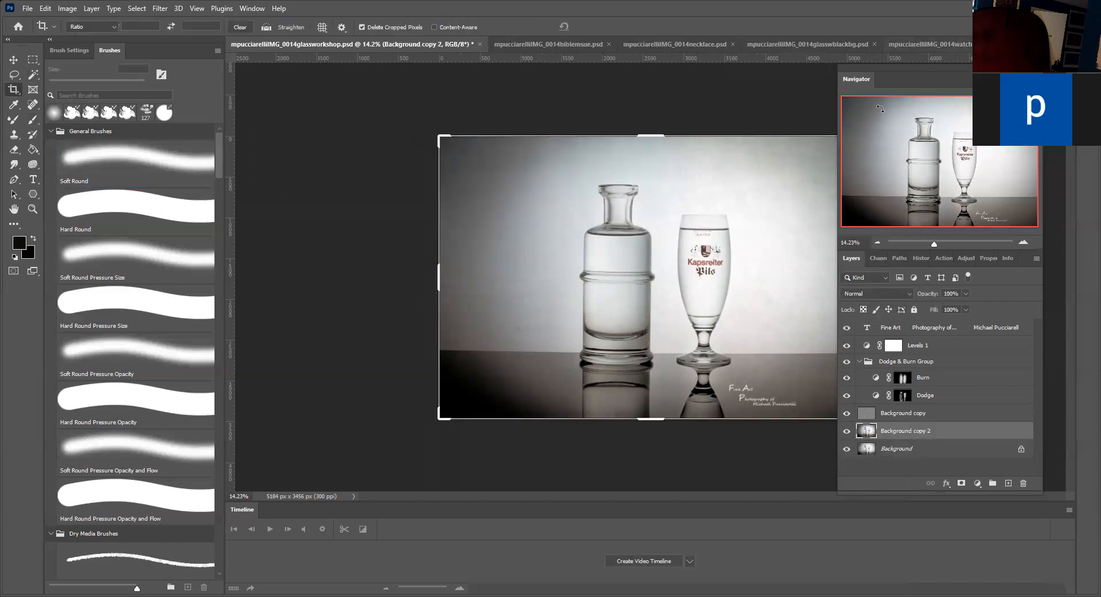
{"action": "left_click_drag", "start_coordinate": [910, 65], "coordinate": [966, 69]}
{"action": "left_click", "coordinate": [440, 274]}
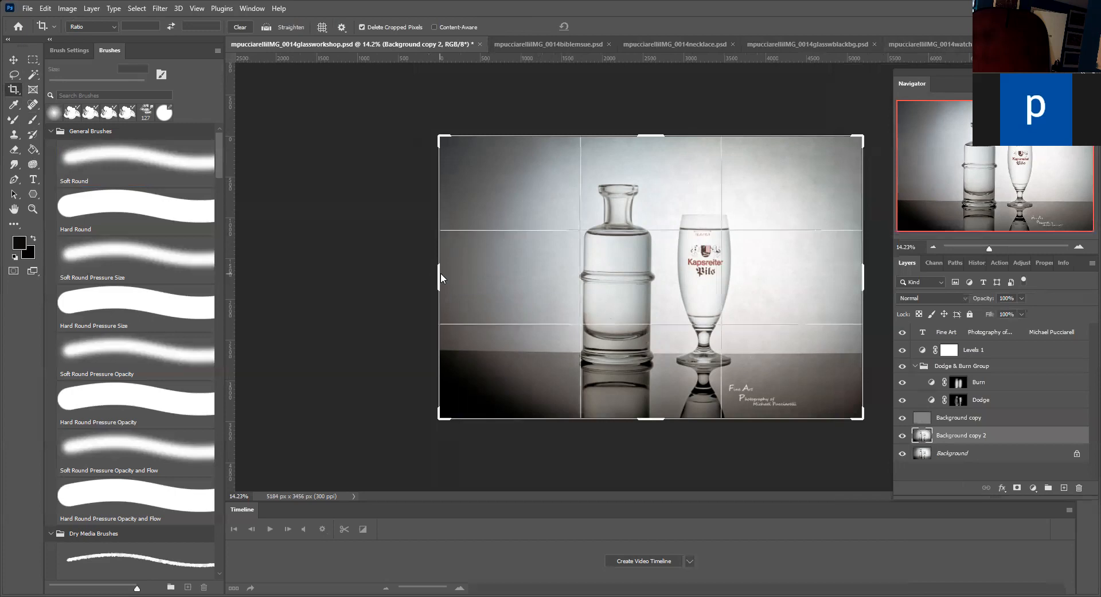
{"action": "left_click_drag", "start_coordinate": [480, 273], "coordinate": [521, 274]}
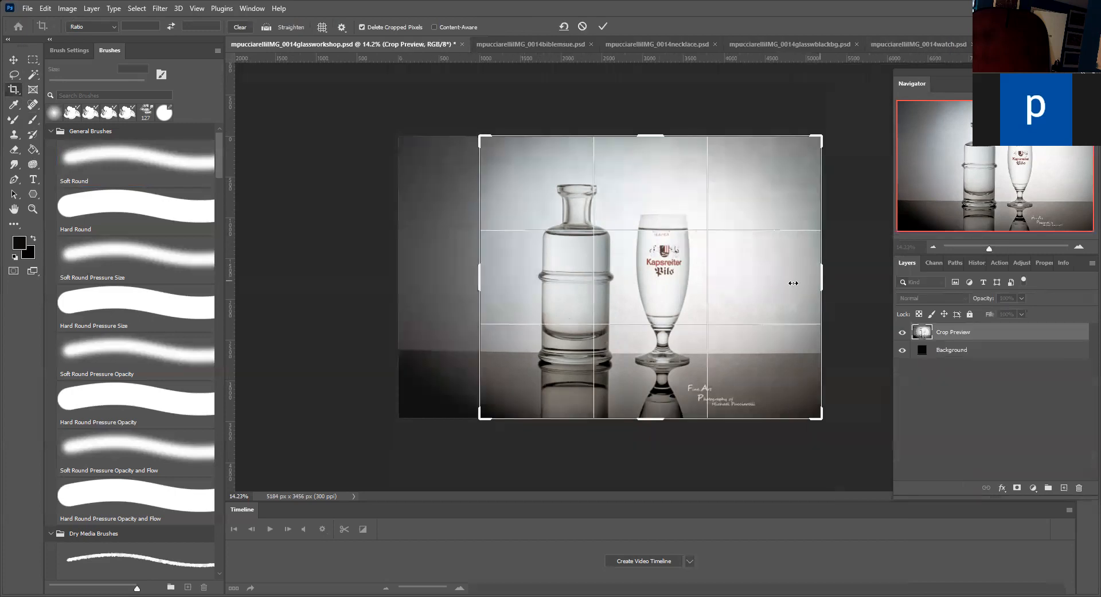
{"action": "left_click_drag", "start_coordinate": [792, 283], "coordinate": [790, 283]}
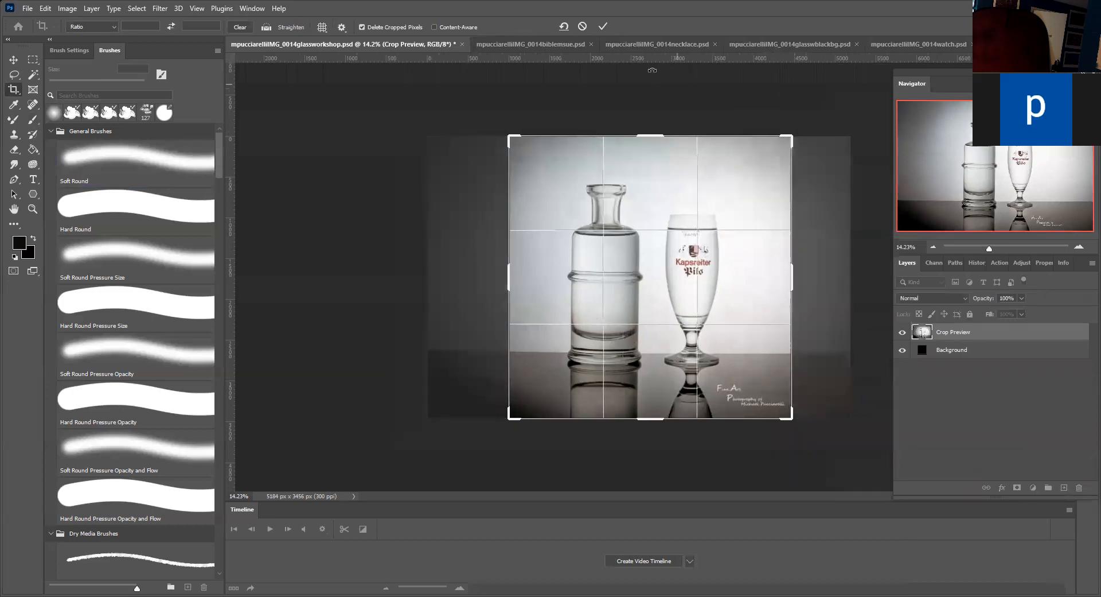
{"action": "left_click", "coordinate": [602, 26]}
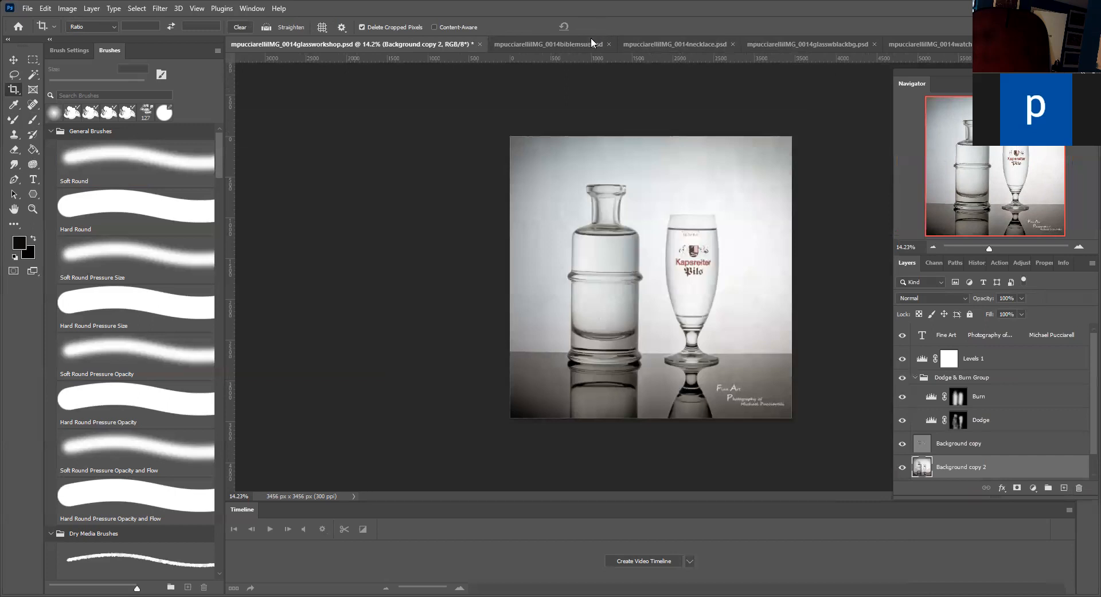
{"action": "scroll", "coordinate": [971, 461], "scroll_direction": "down", "scroll_amount": 1}
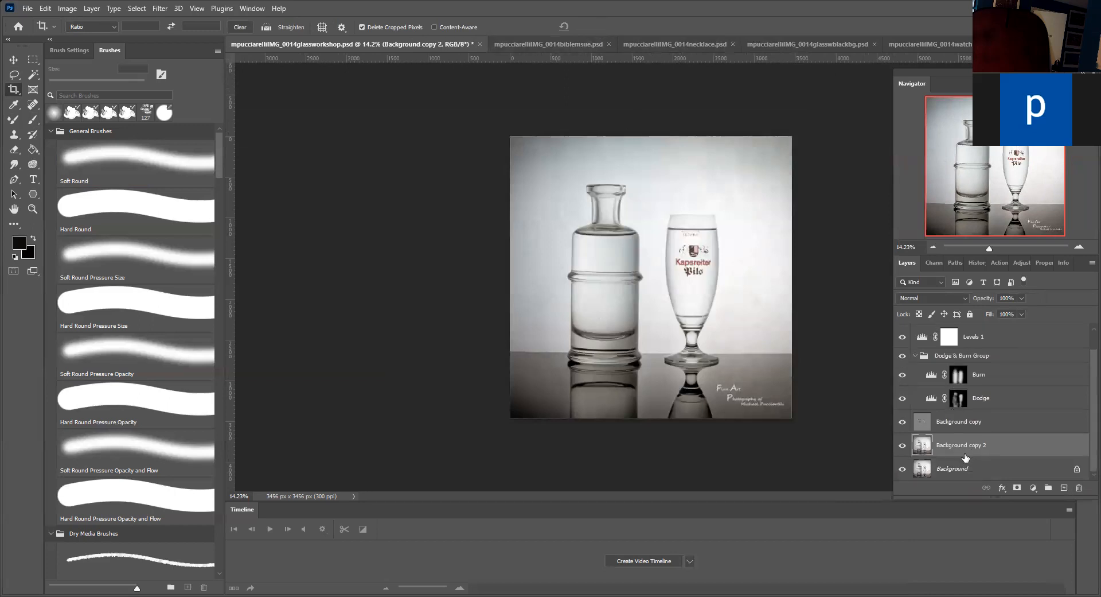
{"action": "left_click", "coordinate": [957, 470]}
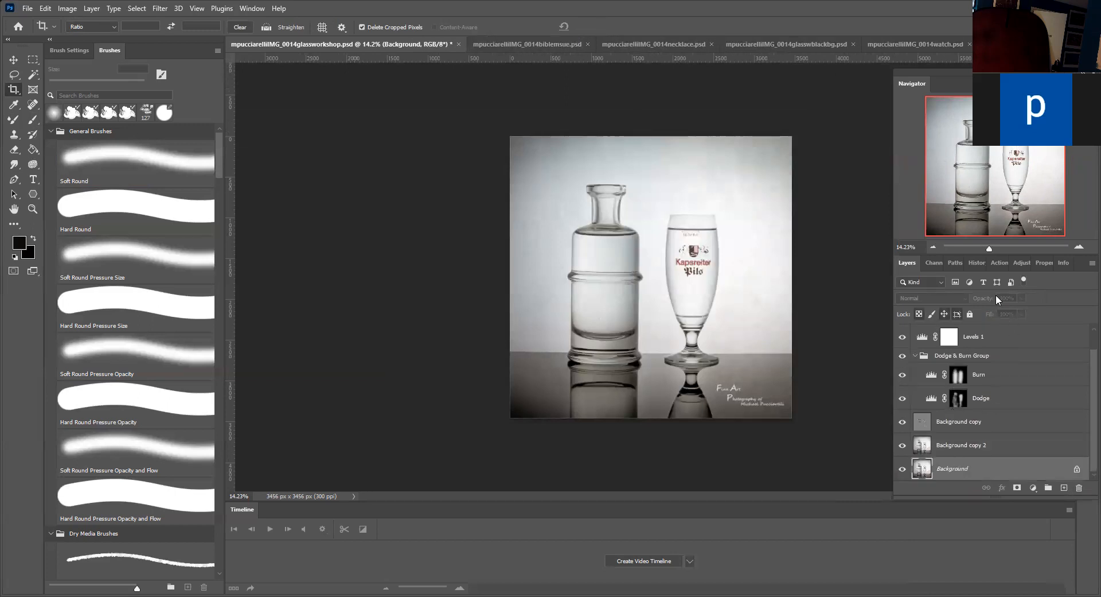
{"action": "left_click", "coordinate": [997, 262]}
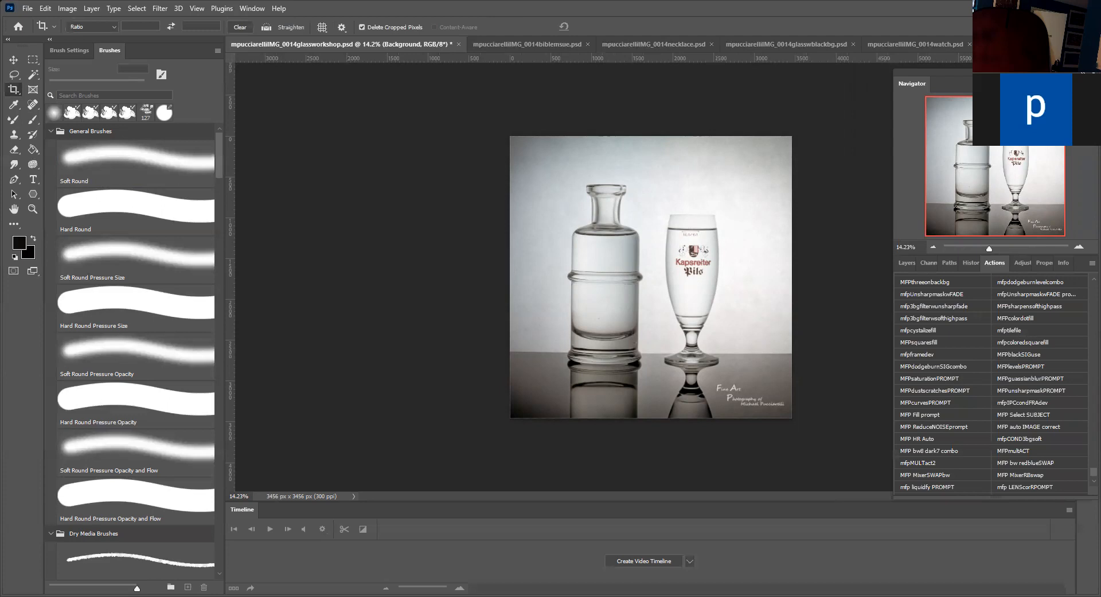
{"action": "left_click", "coordinate": [906, 262]}
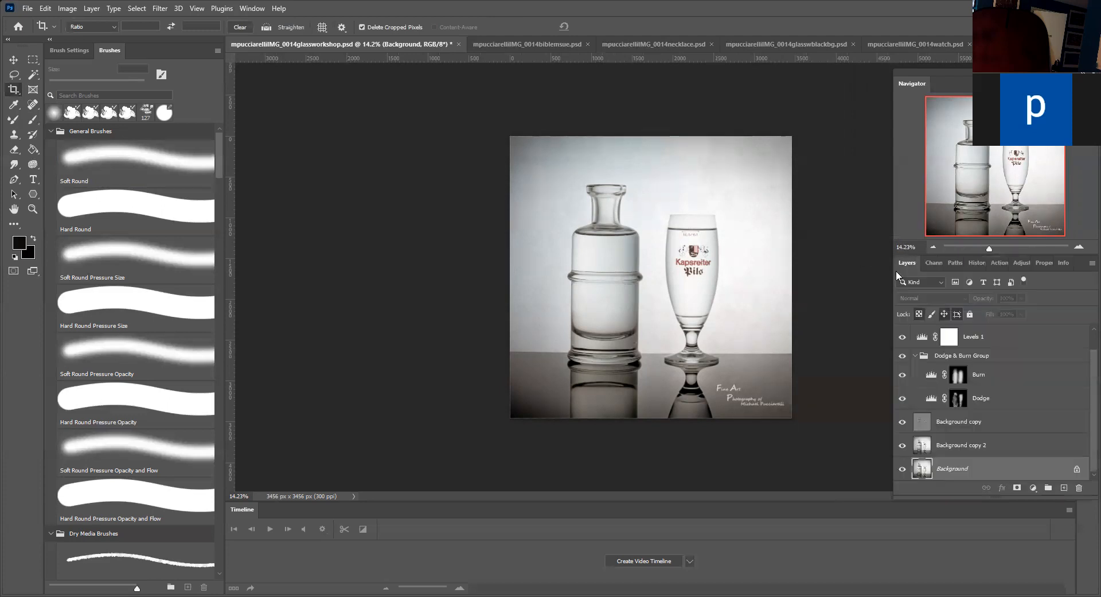
Step: Move the signature text slightly down and to the left within the cropped photo's lower-right corner
{"action": "left_click", "coordinate": [947, 339]}
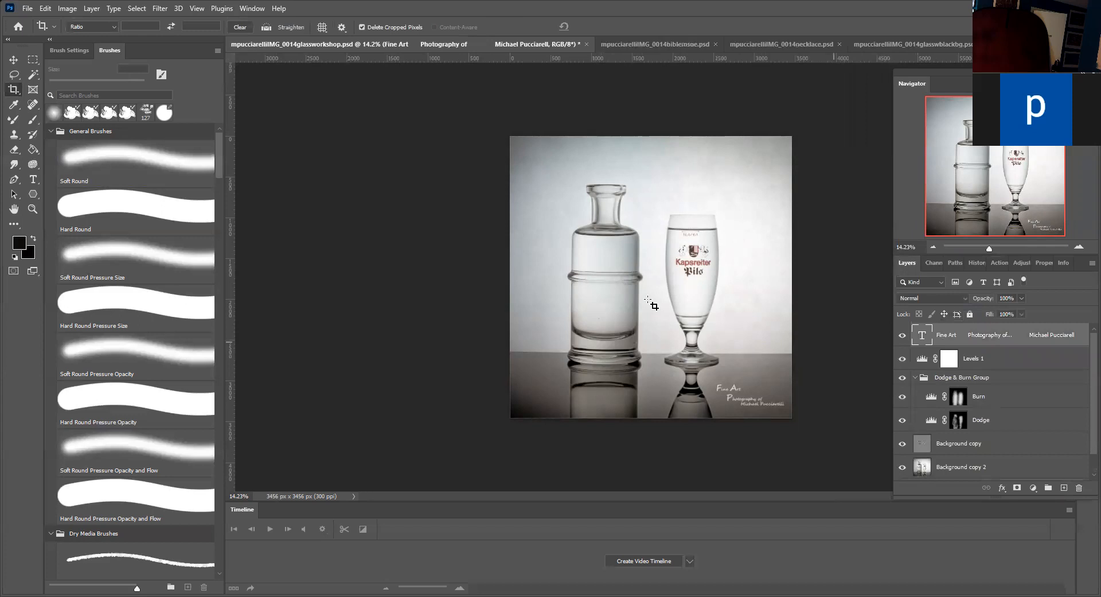
{"action": "left_click", "coordinate": [13, 59]}
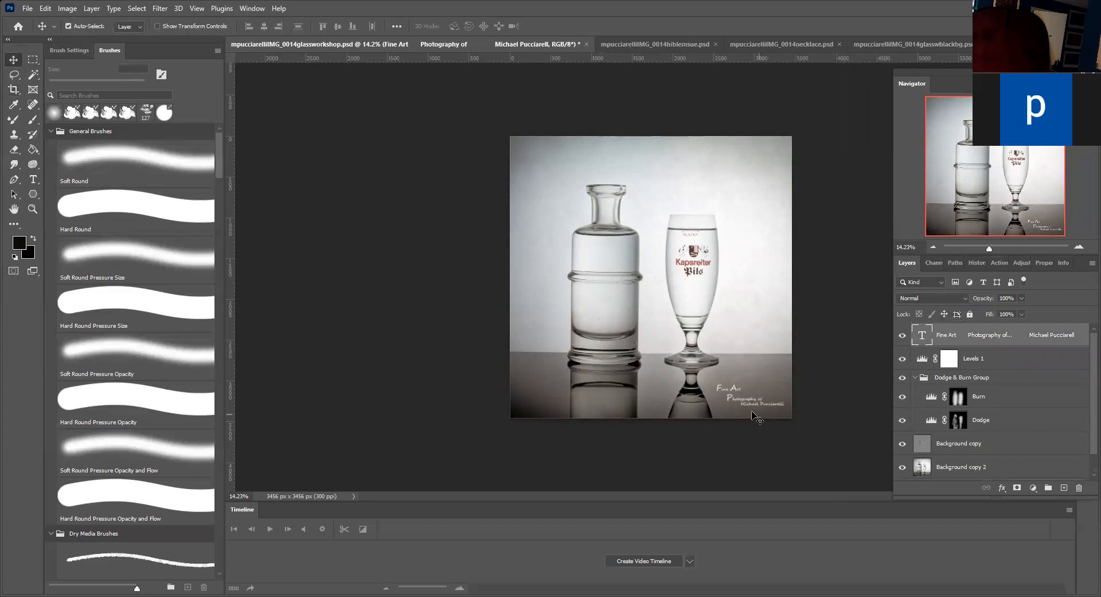
{"action": "left_click_drag", "start_coordinate": [743, 404], "coordinate": [741, 411]}
Step: Run the MFPallIPConeBLACK action on the Background layer and save the document with Maximize Compatibility on
{"action": "scroll", "coordinate": [919, 452], "scroll_direction": "down", "scroll_amount": 2}
{"action": "left_click", "coordinate": [935, 471]}
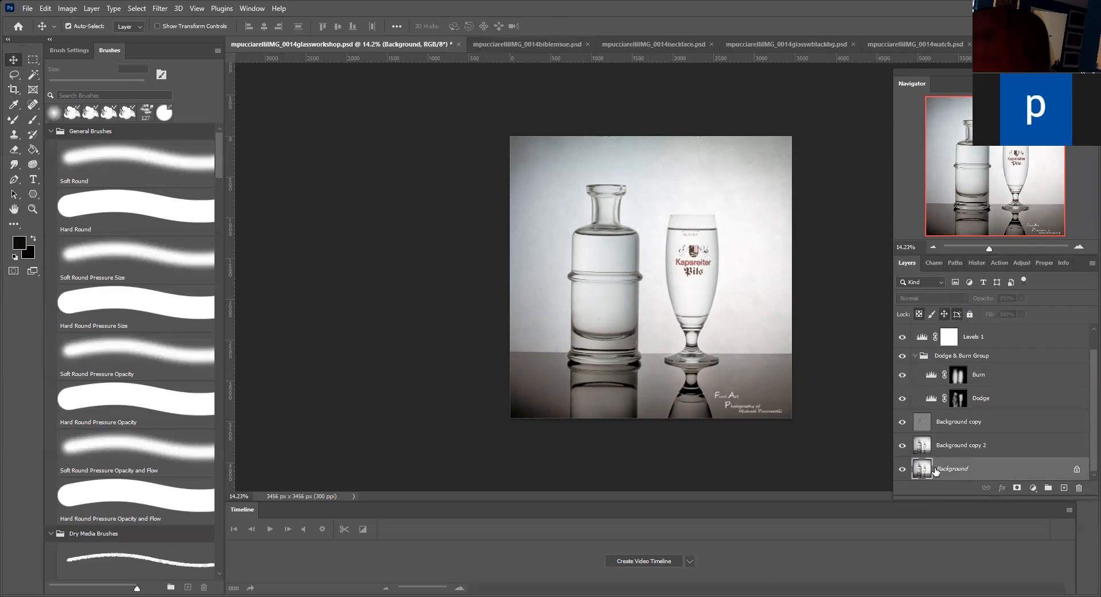
{"action": "left_click", "coordinate": [1001, 262]}
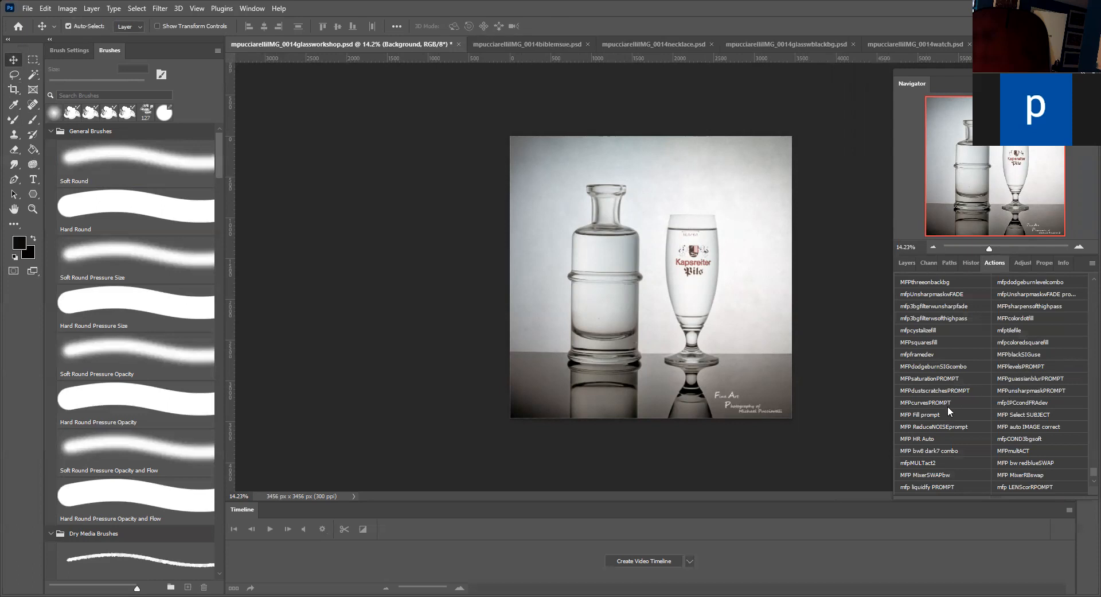
{"action": "scroll", "coordinate": [935, 396], "scroll_direction": "up", "scroll_amount": 2}
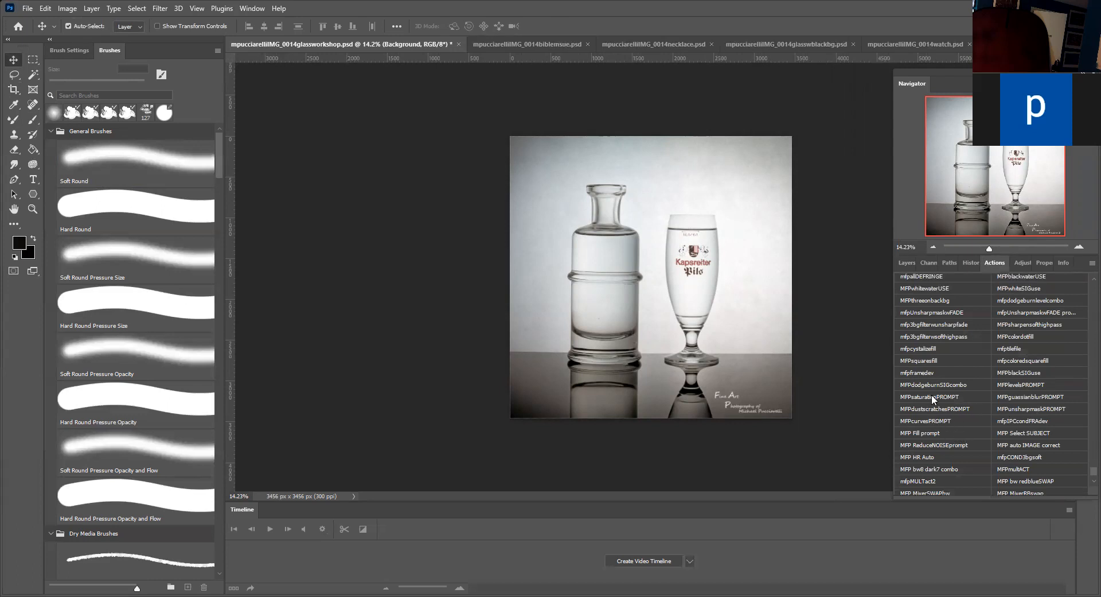
{"action": "scroll", "coordinate": [929, 396], "scroll_direction": "down", "scroll_amount": 5}
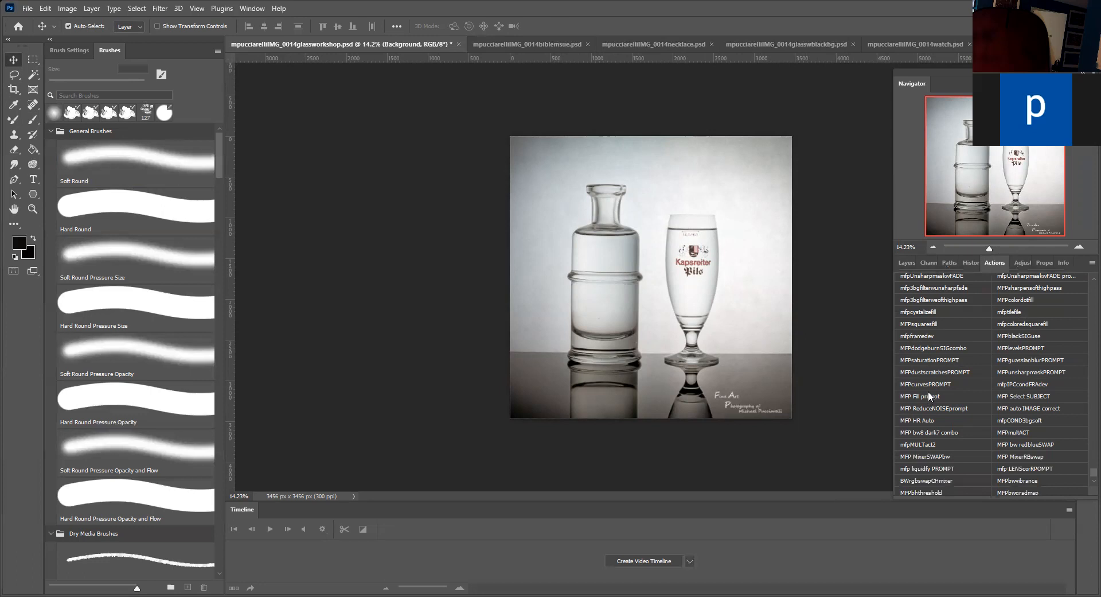
{"action": "scroll", "coordinate": [929, 397], "scroll_direction": "down", "scroll_amount": 1}
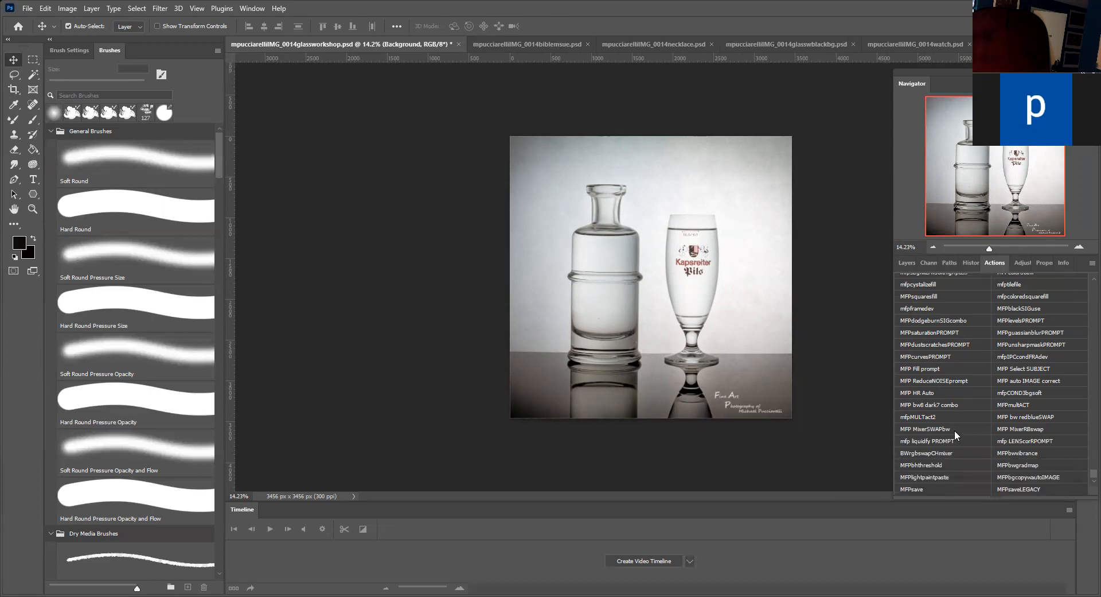
{"action": "scroll", "coordinate": [955, 425], "scroll_direction": "up", "scroll_amount": 4}
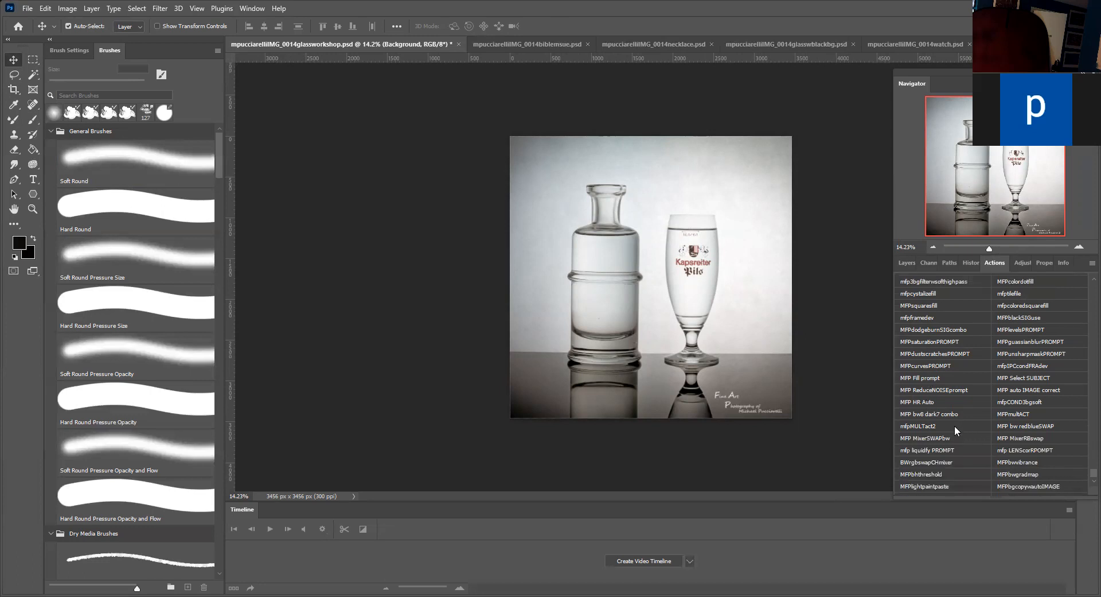
{"action": "scroll", "coordinate": [955, 429], "scroll_direction": "up", "scroll_amount": 3}
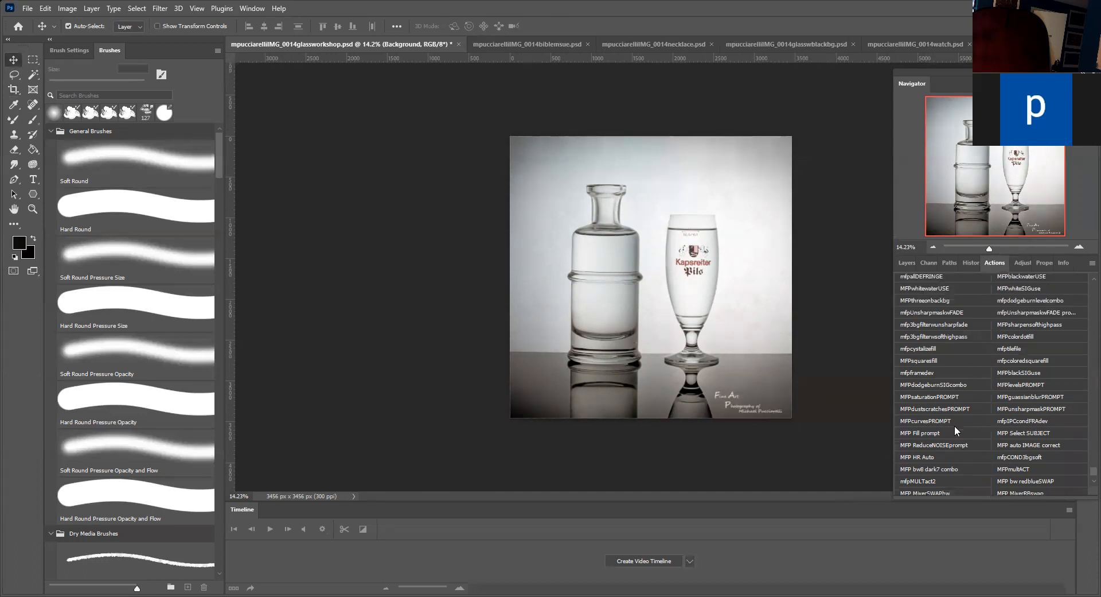
{"action": "scroll", "coordinate": [954, 425], "scroll_direction": "up", "scroll_amount": 3}
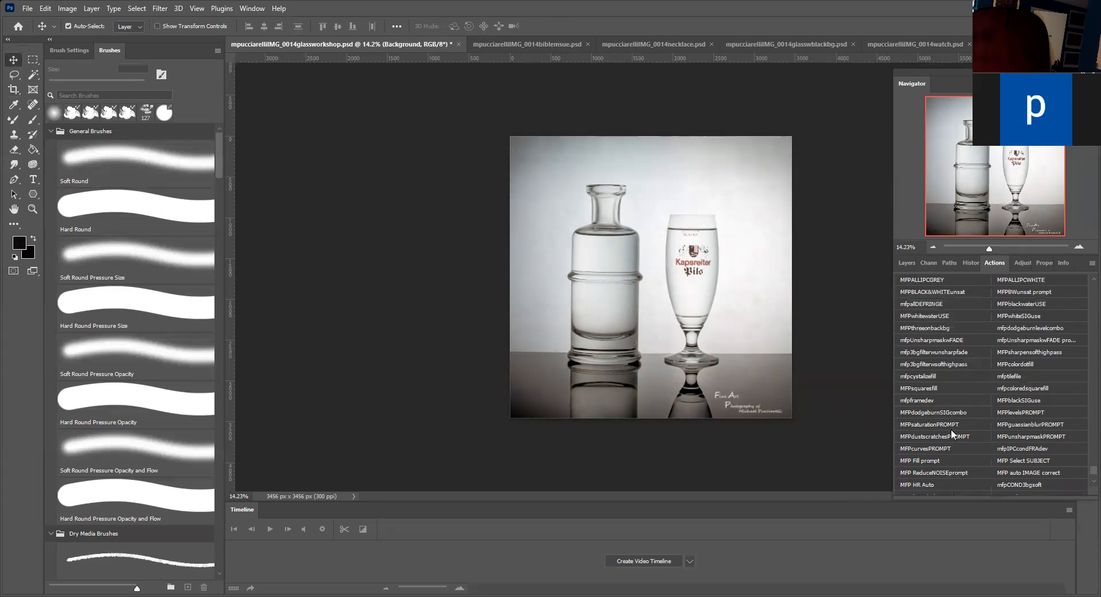
{"action": "scroll", "coordinate": [954, 429], "scroll_direction": "up", "scroll_amount": 3}
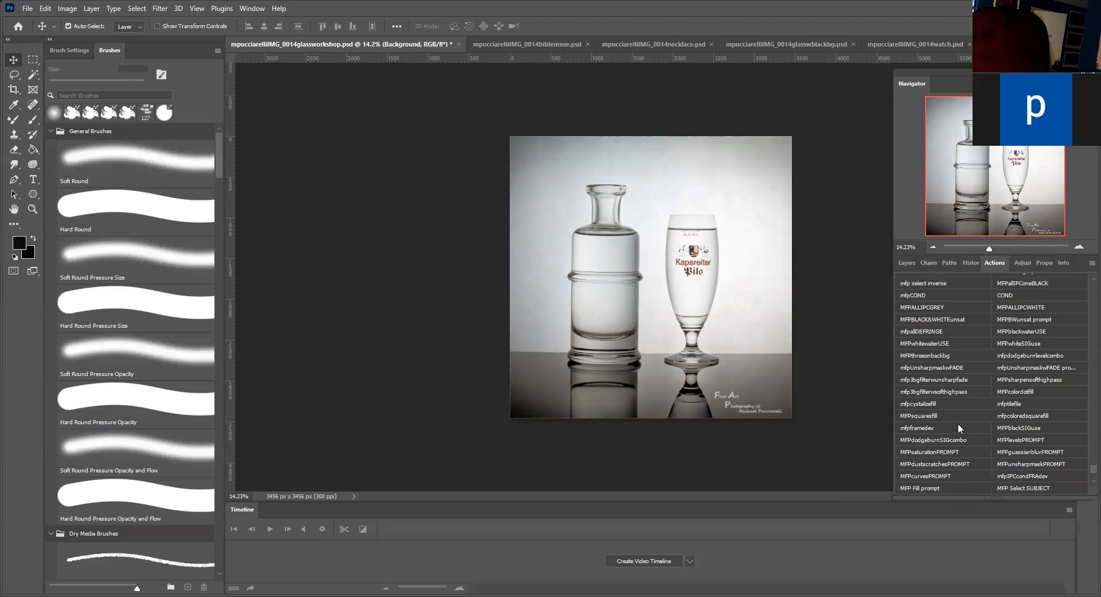
{"action": "scroll", "coordinate": [958, 427], "scroll_direction": "up", "scroll_amount": 2}
{"action": "left_click", "coordinate": [1028, 299]}
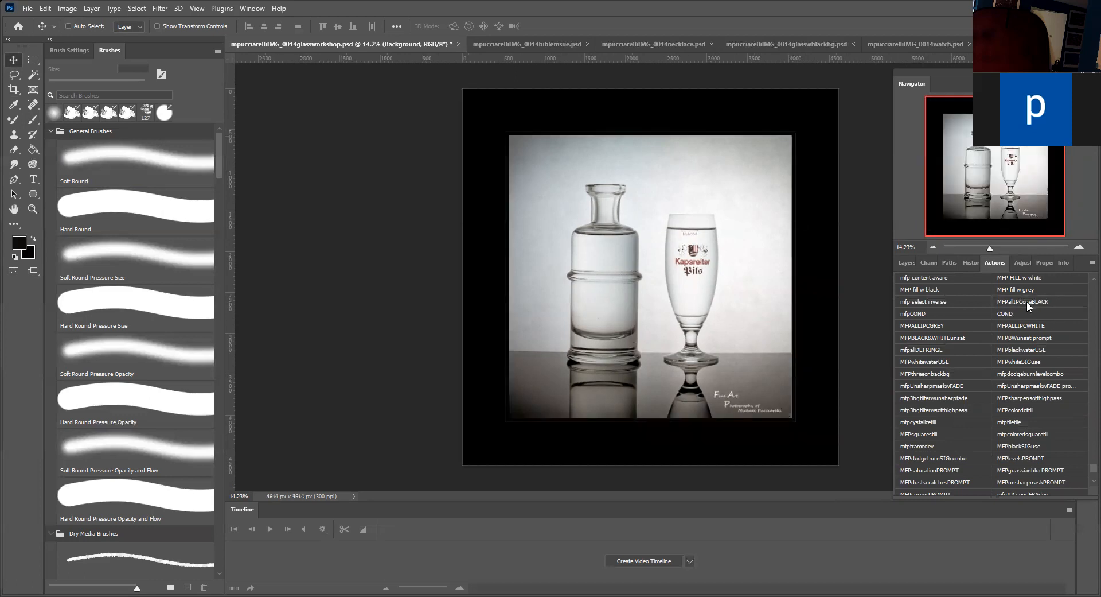
{"action": "left_click", "coordinate": [1026, 301]}
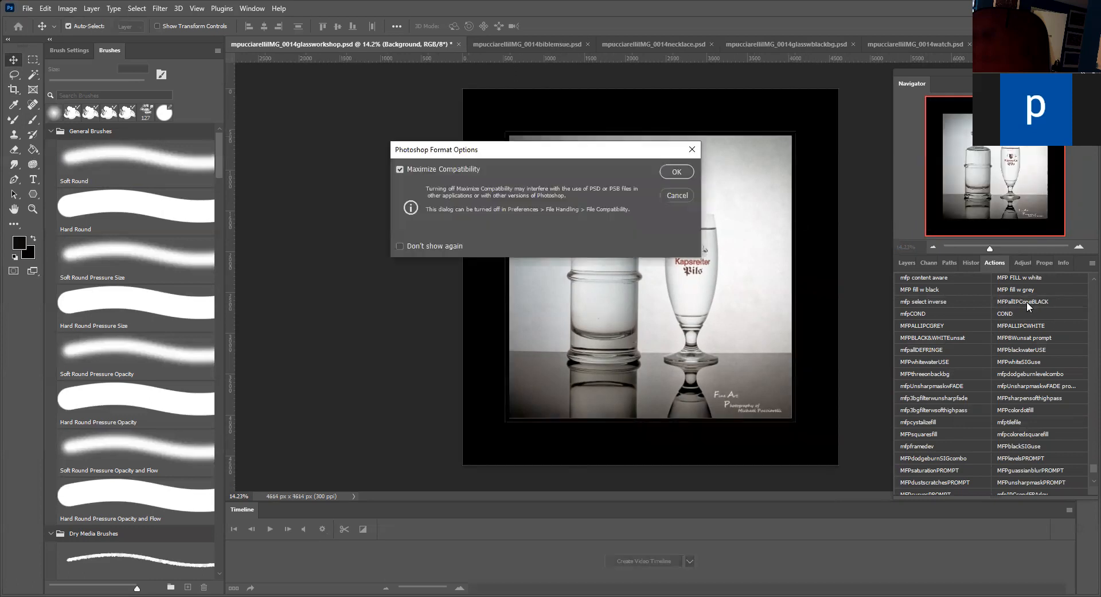
{"action": "left_click", "coordinate": [677, 172]}
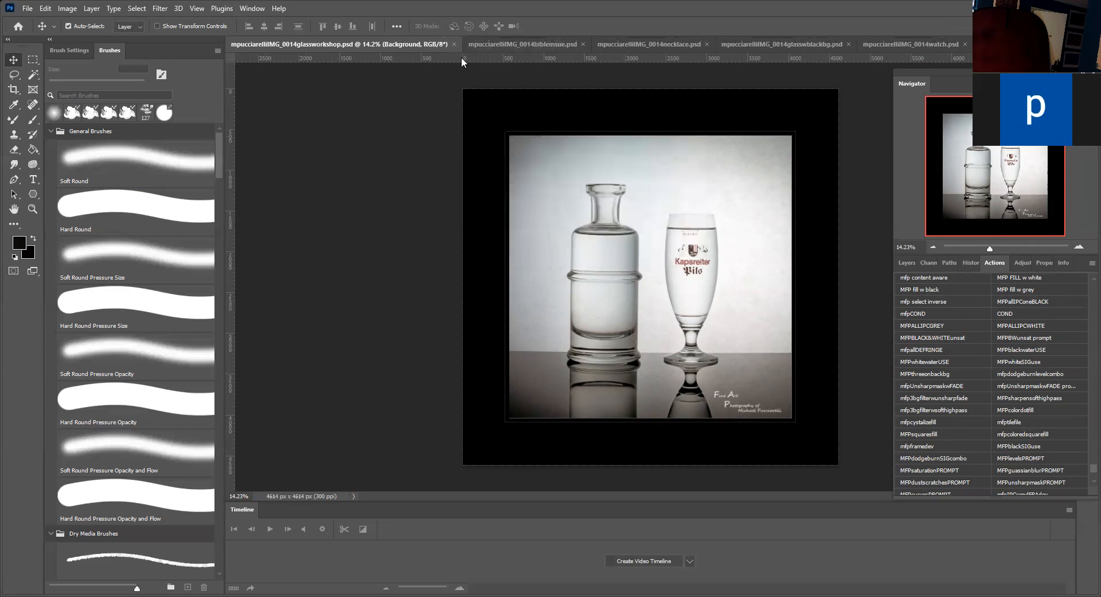
Step: Close the IMG_0014glassworkshop document and bring up the IMG_0014biblemsue document with its layers
{"action": "left_click", "coordinate": [453, 44]}
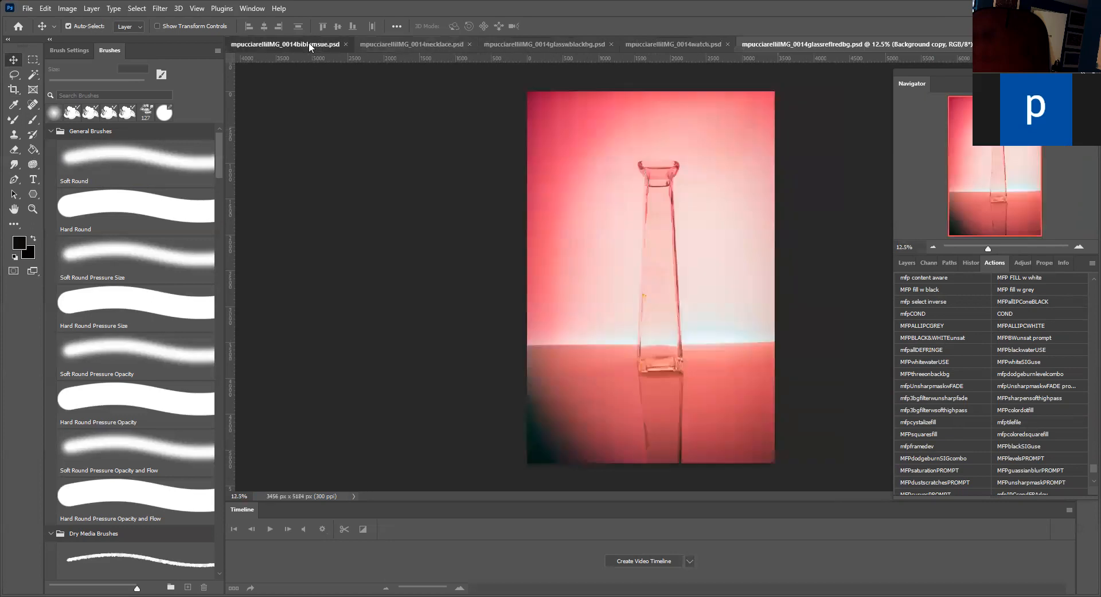
{"action": "left_click", "coordinate": [308, 44]}
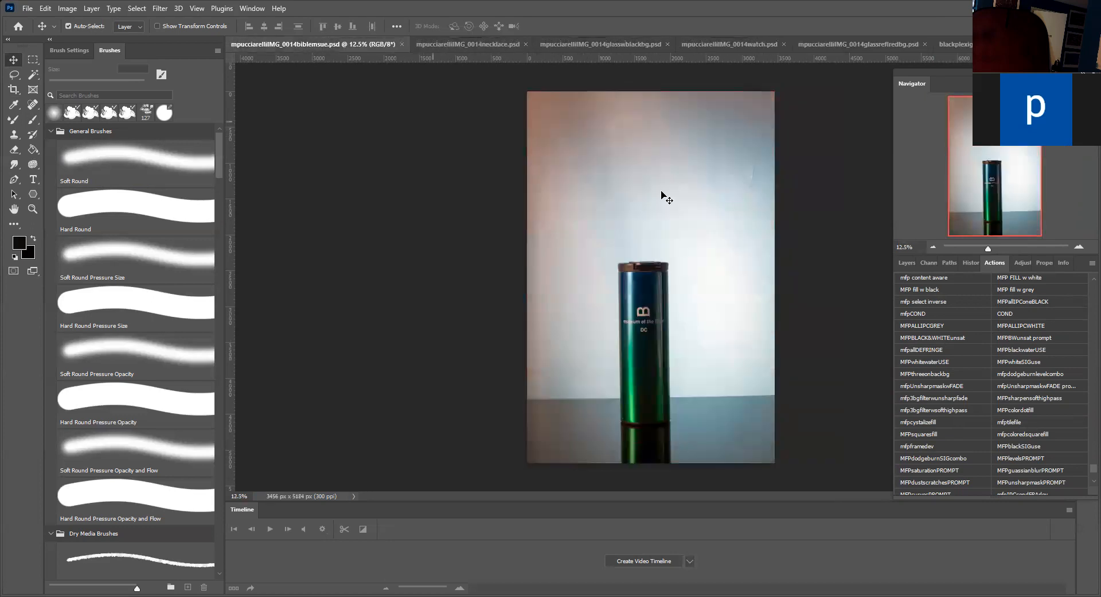
{"action": "left_click", "coordinate": [905, 264]}
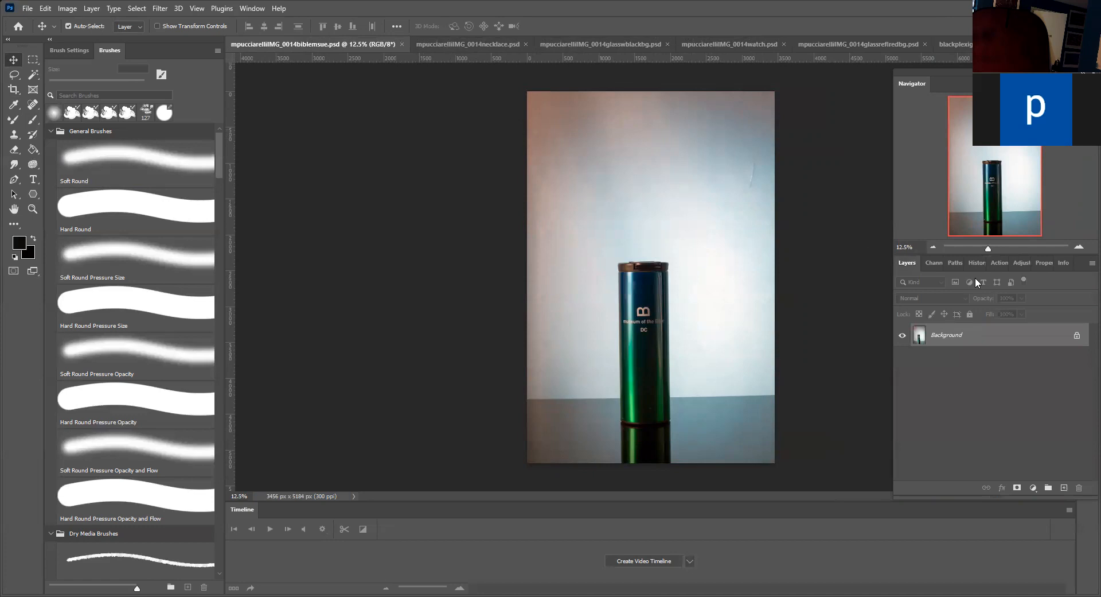
Step: Duplicate the Background layer of the green cylinder photo as Background copy
{"action": "left_click", "coordinate": [998, 262]}
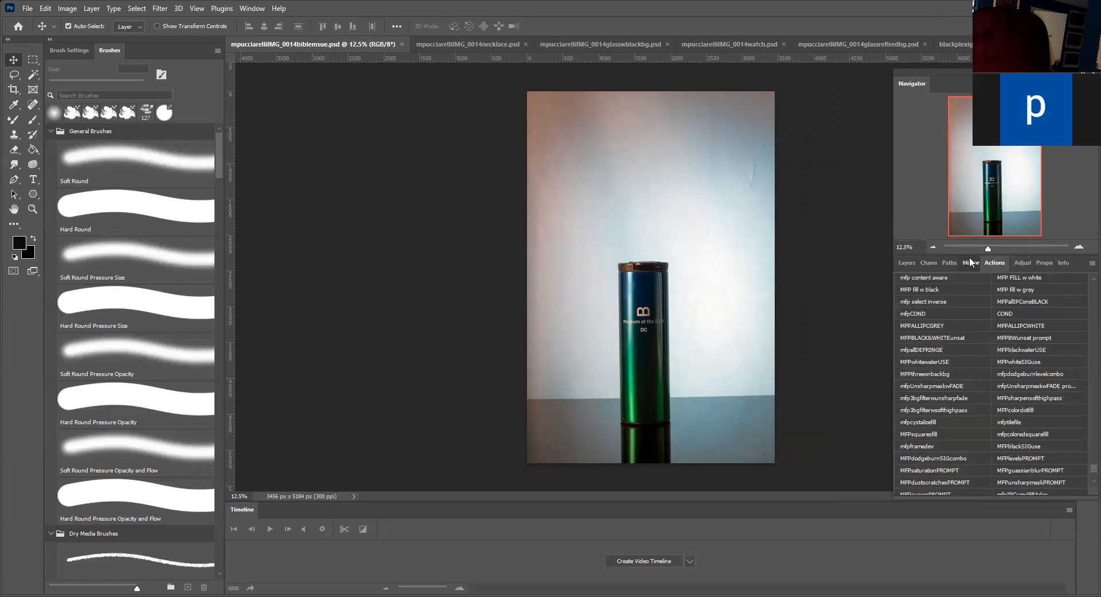
{"action": "left_click", "coordinate": [970, 262]}
{"action": "left_click", "coordinate": [910, 262]}
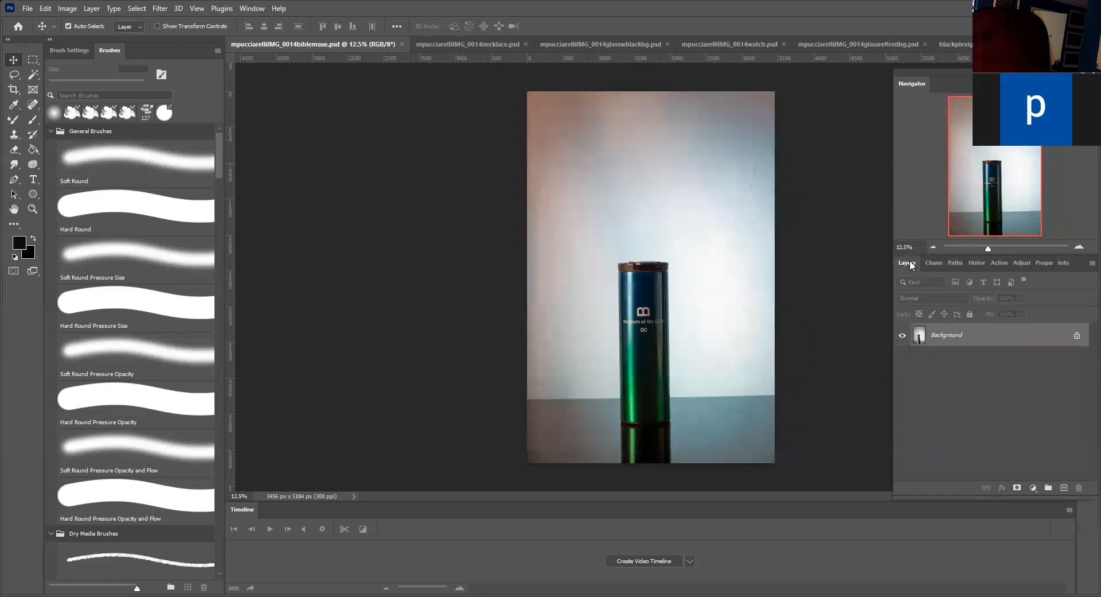
{"action": "right_click", "coordinate": [958, 339]}
{"action": "left_click", "coordinate": [1003, 360]}
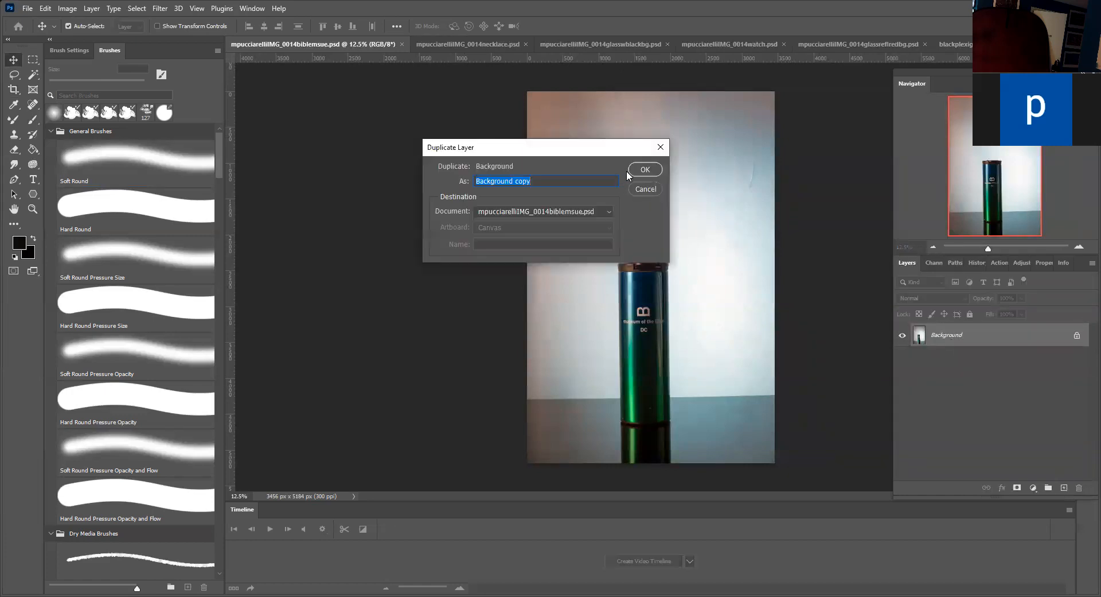
{"action": "left_click", "coordinate": [642, 169]}
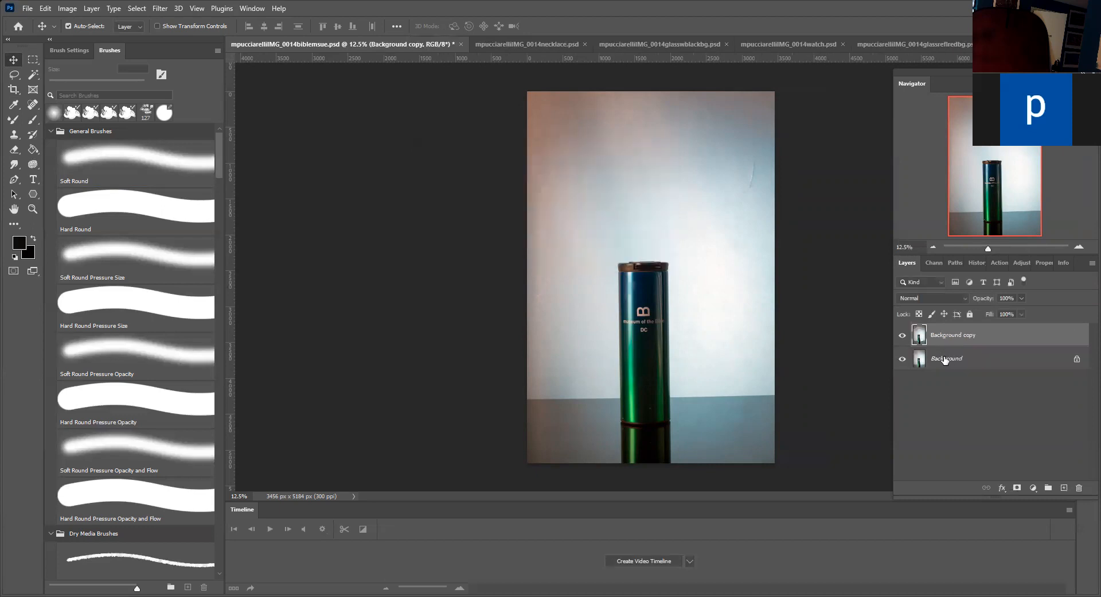
Step: Straighten the Background copy layer with the Camera Raw Filter's Auto Upright perspective correction
{"action": "right_click", "coordinate": [945, 359]}
{"action": "left_click", "coordinate": [953, 336]}
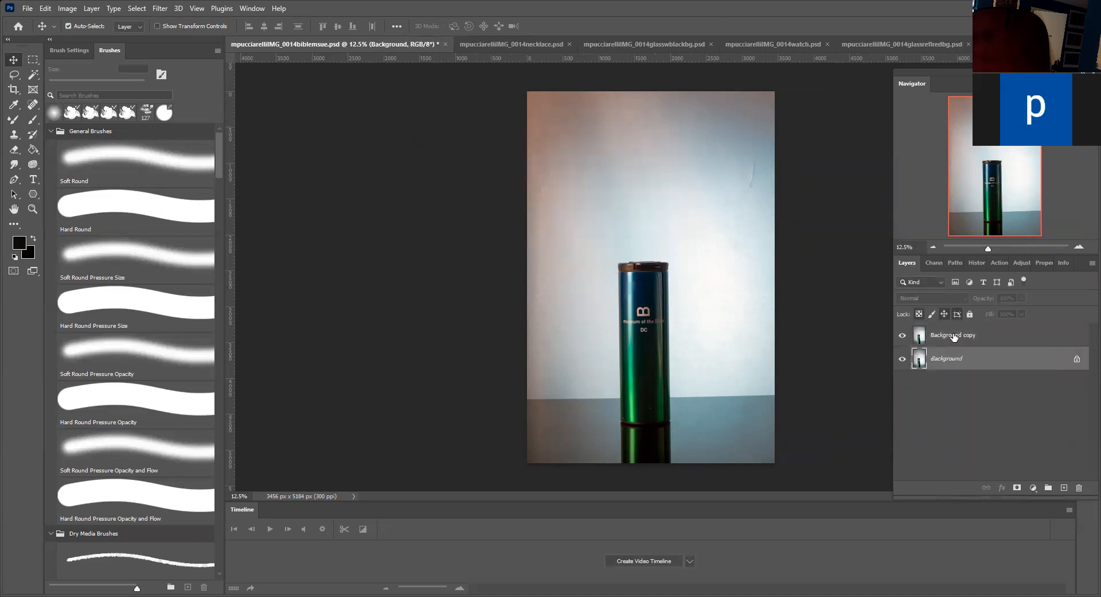
{"action": "left_click", "coordinate": [953, 336]}
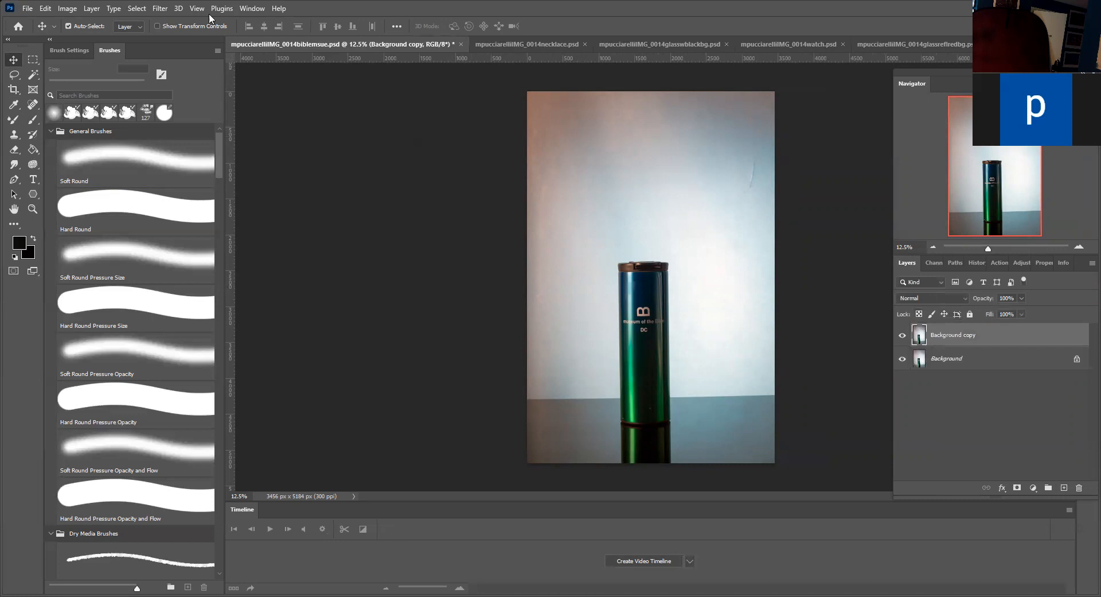
{"action": "left_click", "coordinate": [160, 9]}
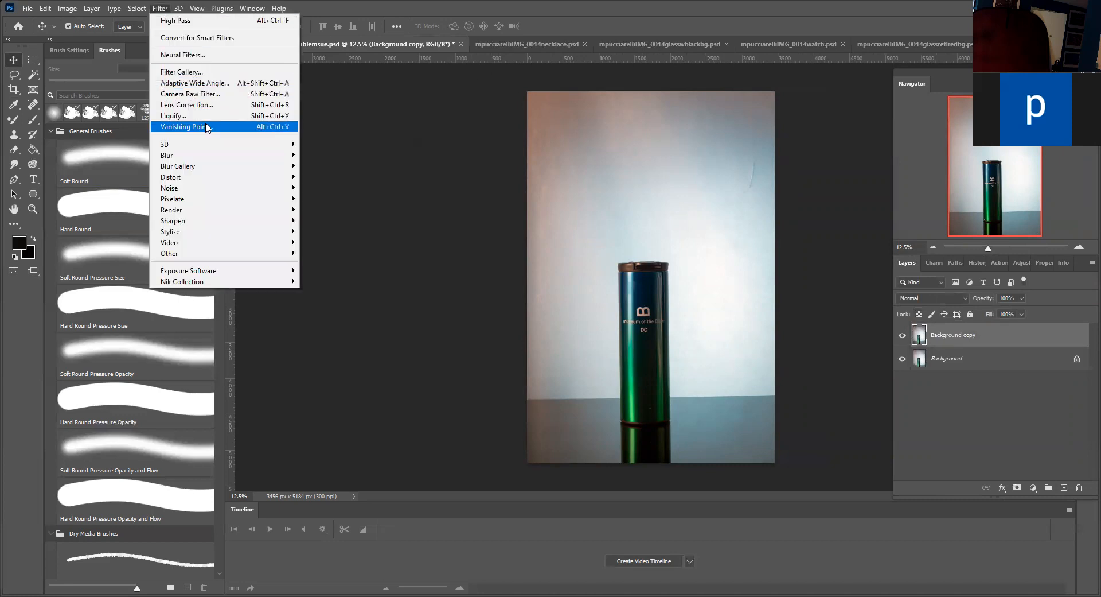
{"action": "left_click", "coordinate": [208, 94]}
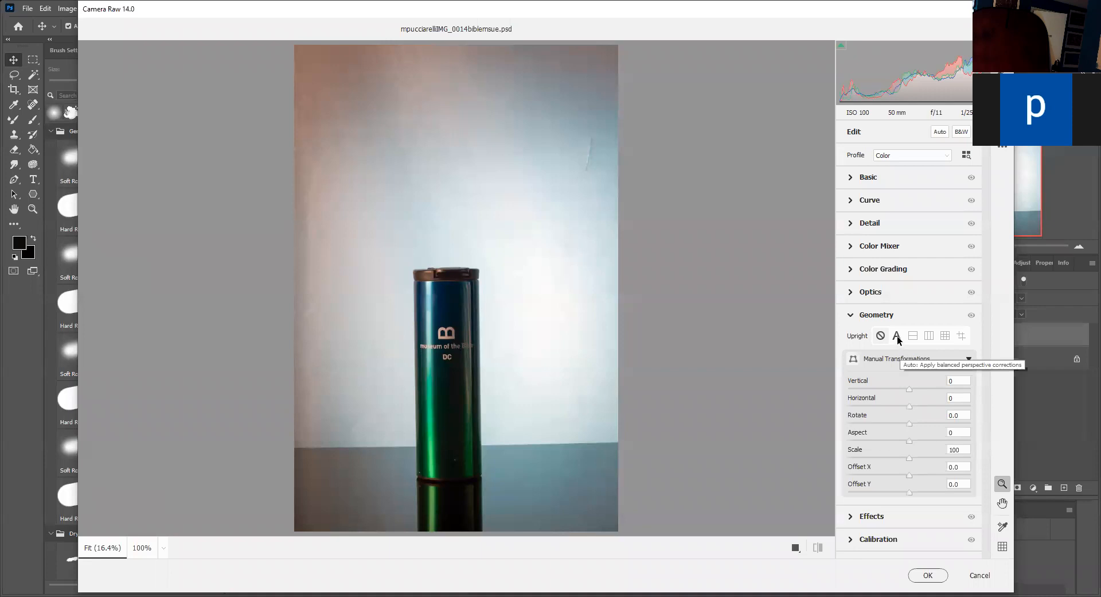
{"action": "left_click", "coordinate": [897, 335]}
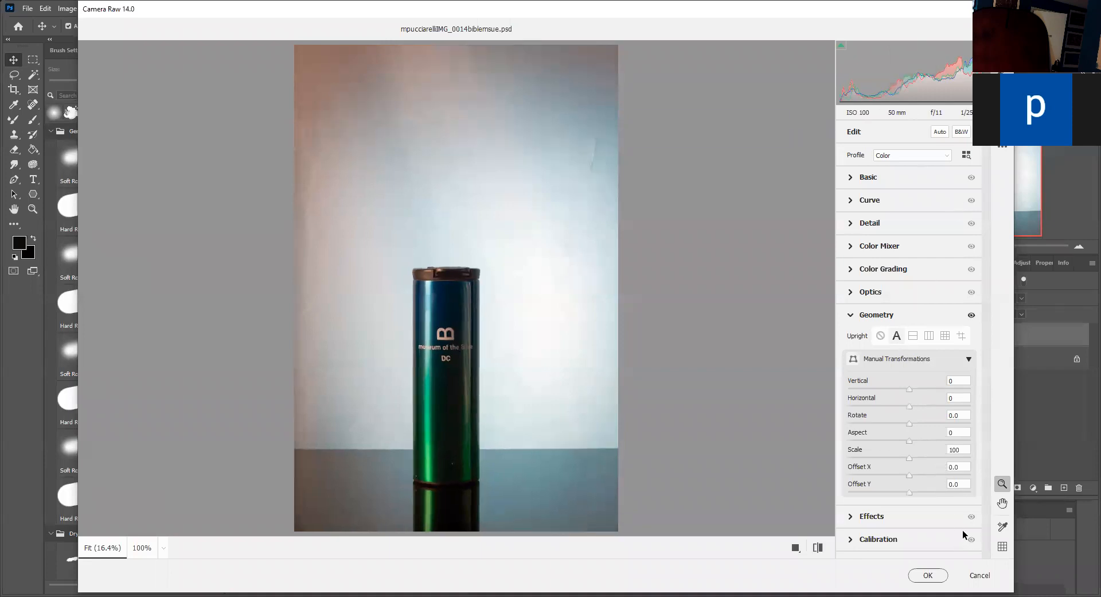
{"action": "left_click", "coordinate": [926, 575]}
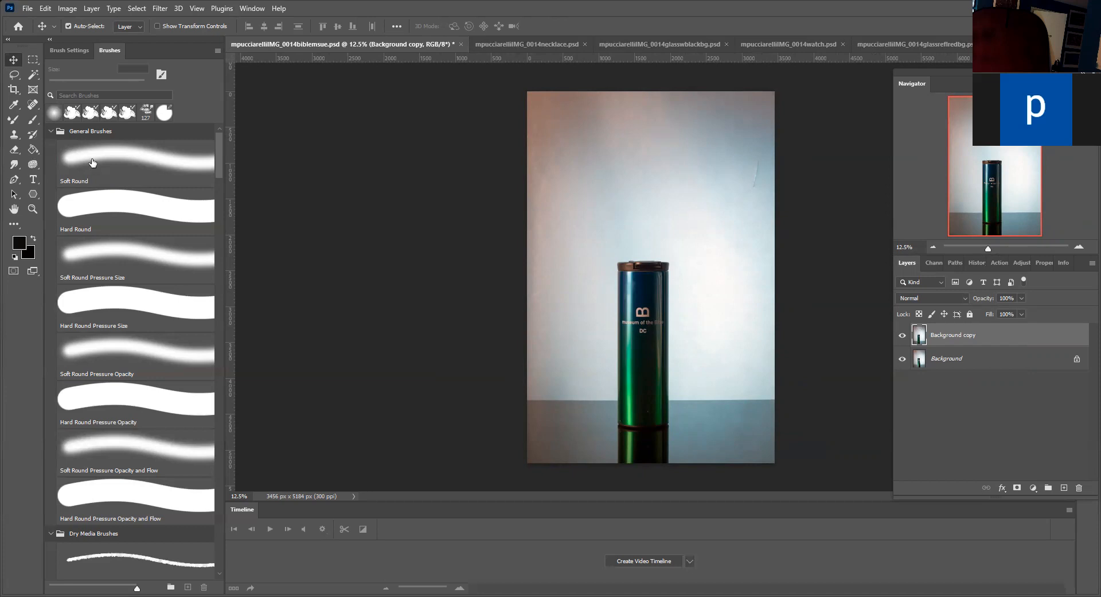
Step: Blend away the scratch in the backdrop's upper-right area on Background copy using a 300 px Soft Round Mixer Brush
{"action": "left_click", "coordinate": [15, 120]}
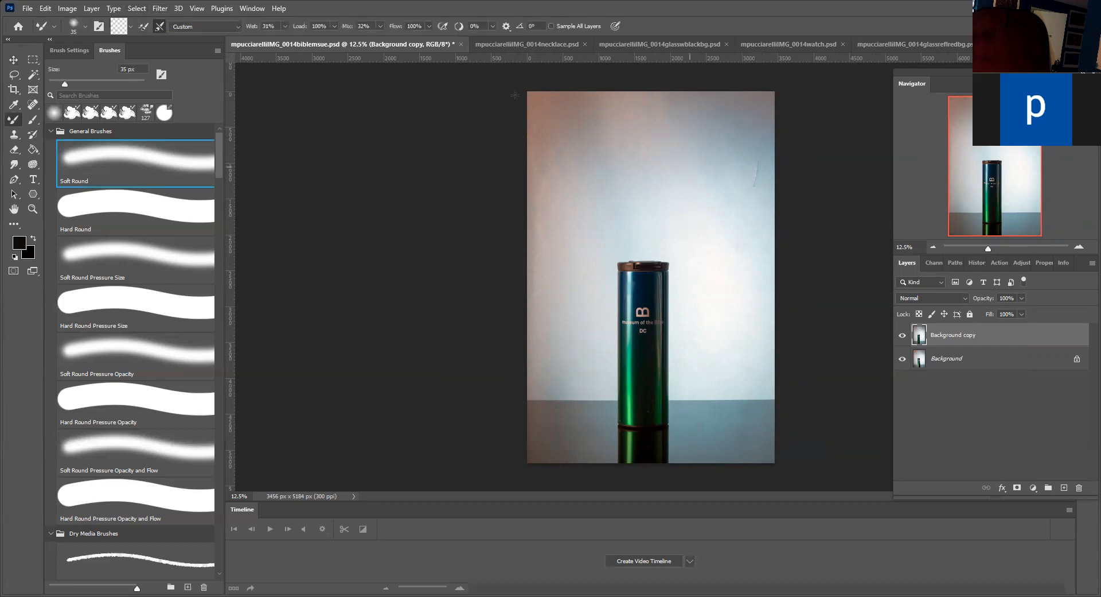
{"action": "left_click", "coordinate": [130, 26]}
{"action": "left_click", "coordinate": [135, 49]}
{"action": "key", "text": "bracketright"}
{"action": "key", "text": "bracketright"}
{"action": "key", "text": "bracketright"}
{"action": "key", "text": "bracketright"}
{"action": "key", "text": "bracketright"}
{"action": "key", "text": "bracketright"}
{"action": "key", "text": "bracketright"}
{"action": "key", "text": "bracketright"}
{"action": "key", "text": "bracketright"}
{"action": "key", "text": "bracketright"}
{"action": "key", "text": "bracketright"}
{"action": "left_click_drag", "start_coordinate": [763, 159], "coordinate": [715, 214]}
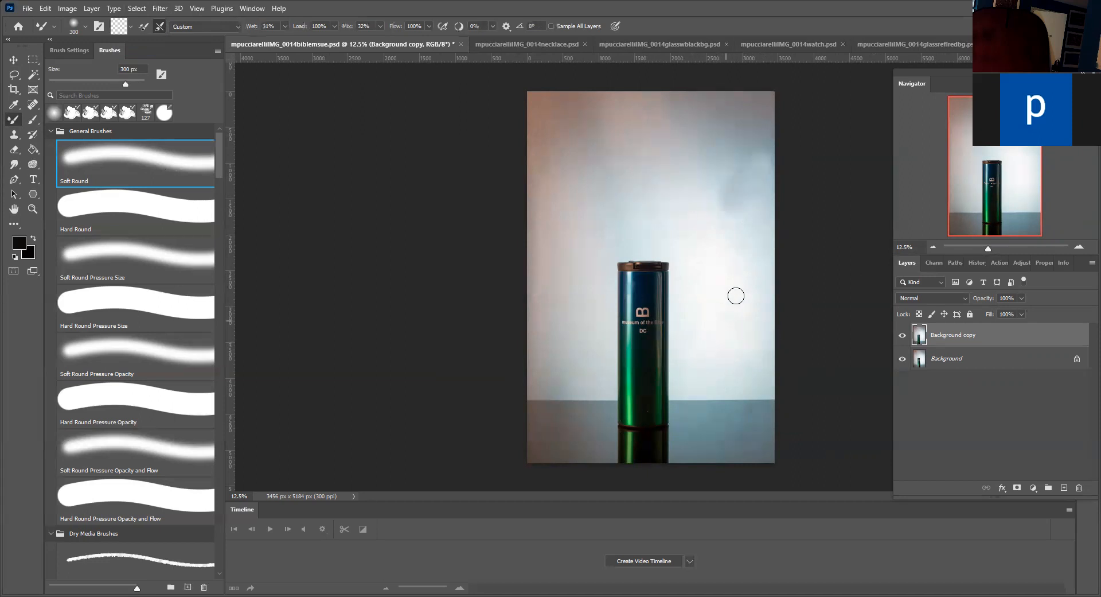
{"action": "left_click_drag", "start_coordinate": [741, 168], "coordinate": [718, 204]}
Step: Run the MFPdodgeburnSIGcombo action on the Background copy layer
{"action": "left_click", "coordinate": [961, 359]}
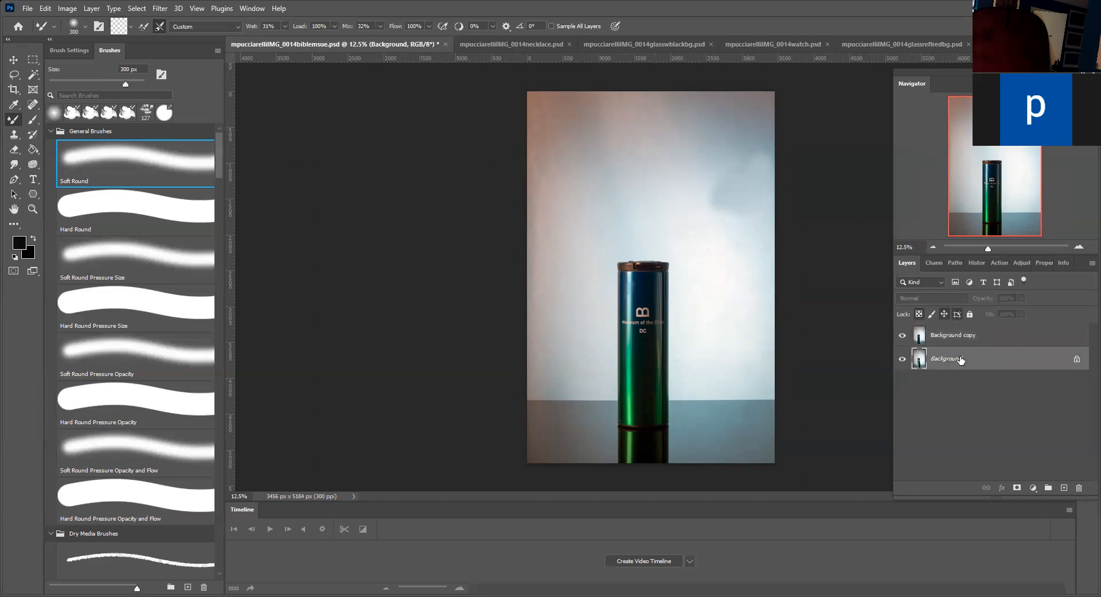
{"action": "left_click", "coordinate": [978, 264]}
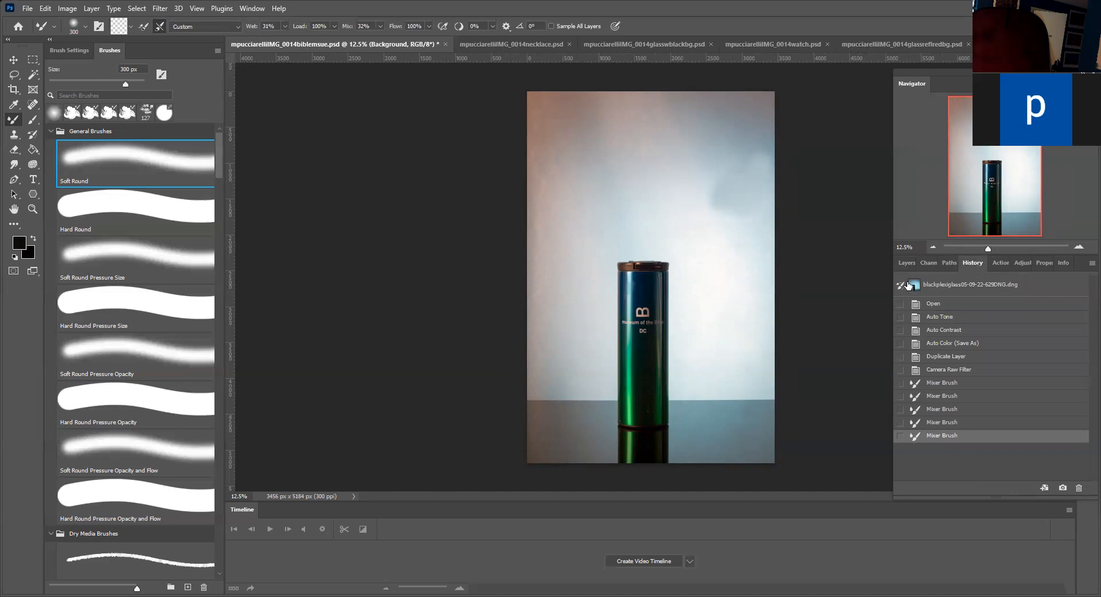
{"action": "left_click", "coordinate": [904, 261]}
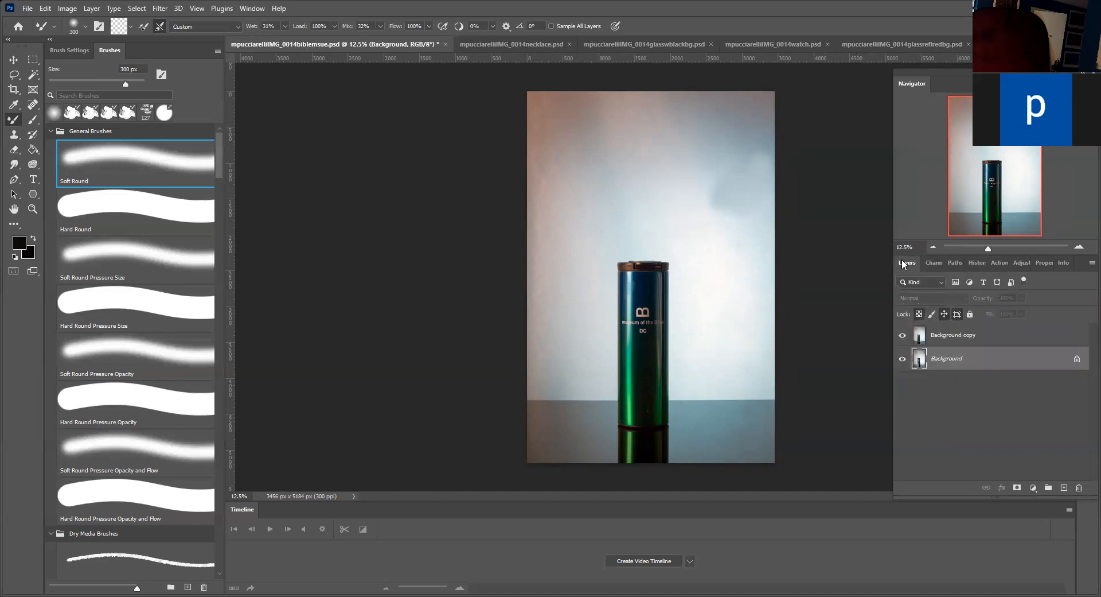
{"action": "left_click", "coordinate": [962, 337]}
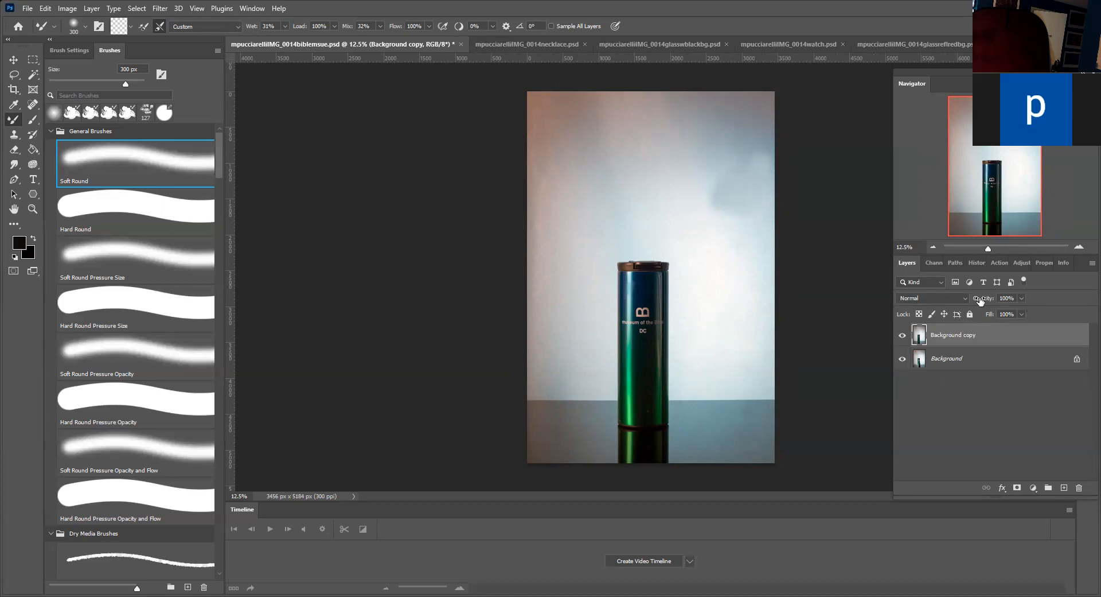
{"action": "left_click", "coordinate": [999, 261]}
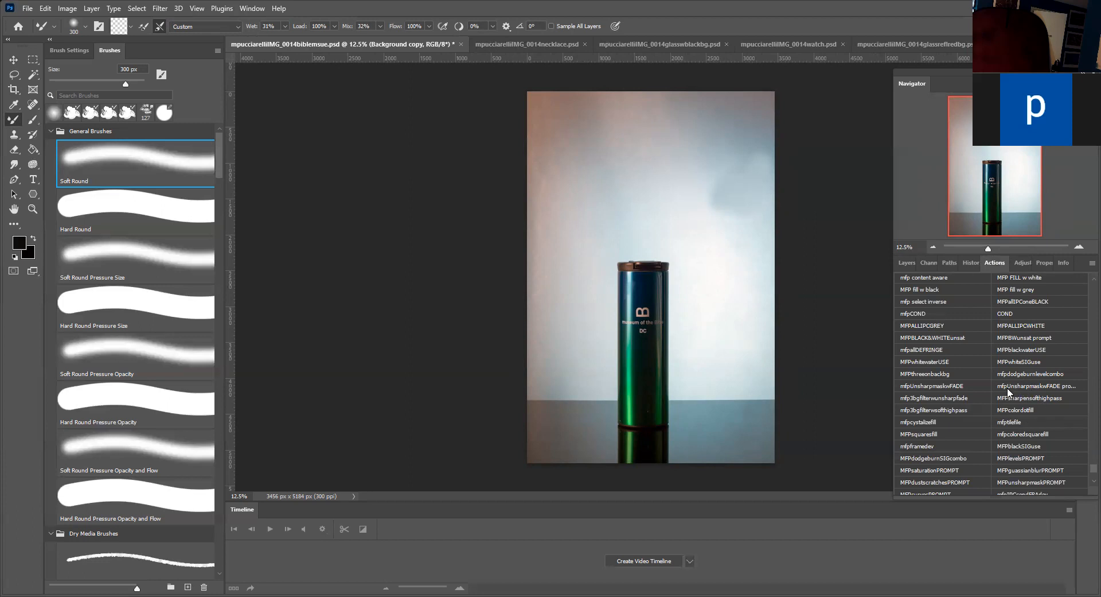
{"action": "scroll", "coordinate": [962, 406], "scroll_direction": "down", "scroll_amount": 1}
{"action": "scroll", "coordinate": [959, 405], "scroll_direction": "down", "scroll_amount": 1}
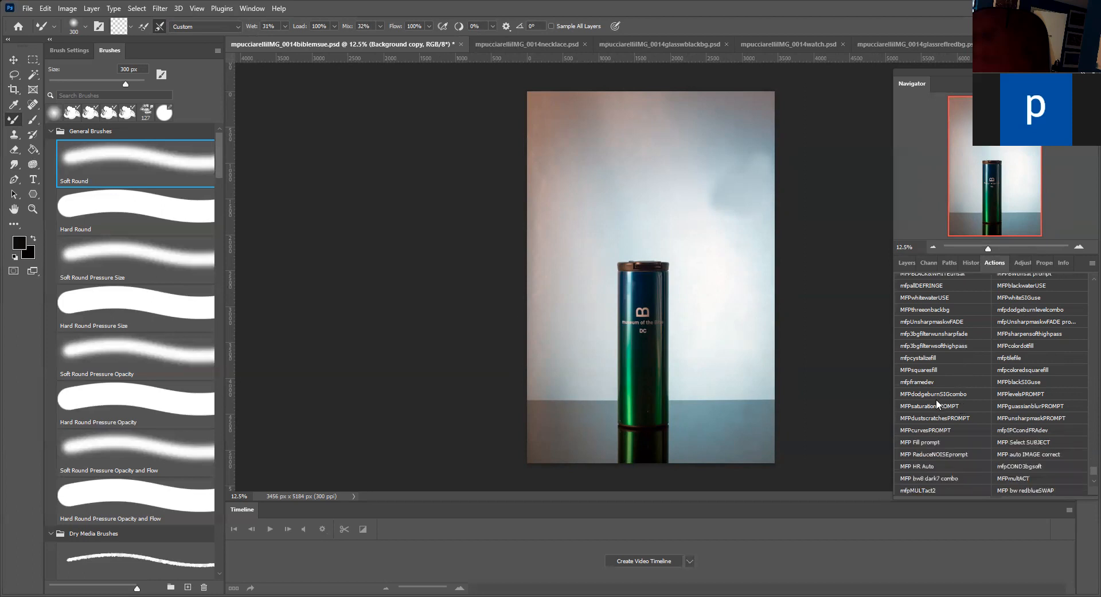
{"action": "left_click", "coordinate": [933, 392]}
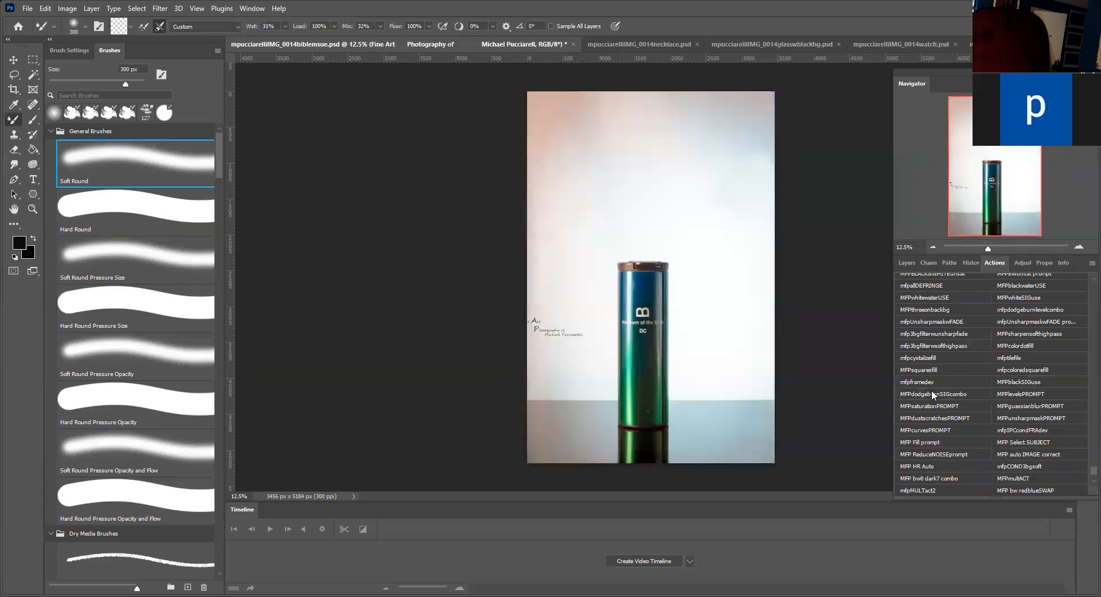
Step: Delete the dark signature text layer directly above Levels 1, keeping the top signature layer
{"action": "left_click", "coordinate": [908, 263]}
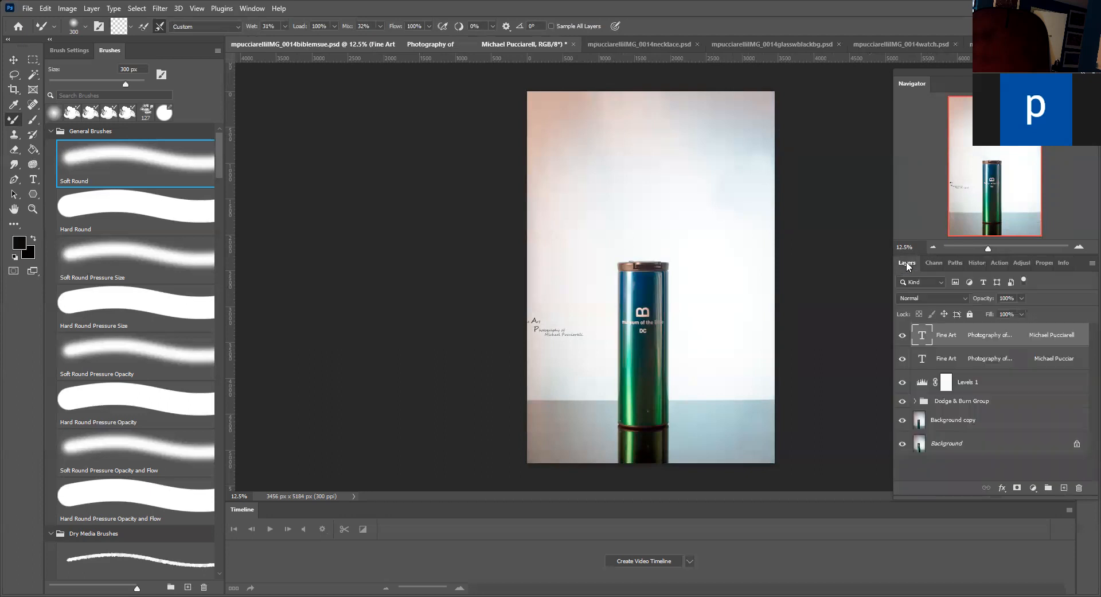
{"action": "left_click", "coordinate": [930, 365]}
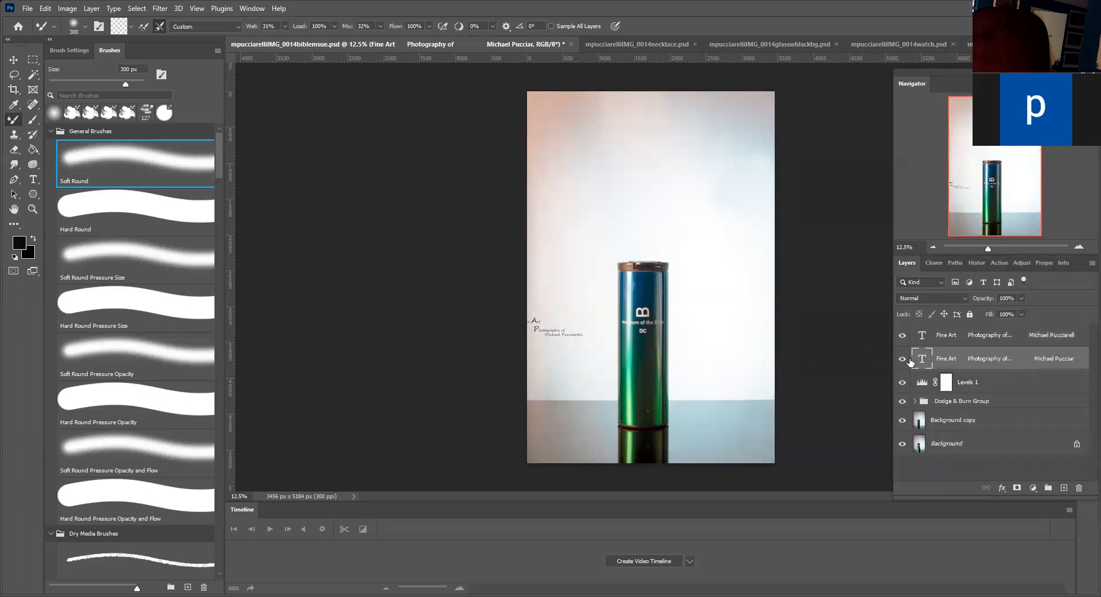
{"action": "left_click", "coordinate": [901, 360]}
{"action": "left_click", "coordinate": [901, 359]}
{"action": "mouse_move", "coordinate": [935, 357]}
{"action": "left_mouse_down"}
{"action": "mouse_move", "coordinate": [1064, 458]}
{"action": "mouse_move", "coordinate": [1080, 487]}
{"action": "left_mouse_up"}
Step: Compare the image with the remaining signature, Background copy and Background layers each hidden and shown
{"action": "left_click", "coordinate": [947, 335]}
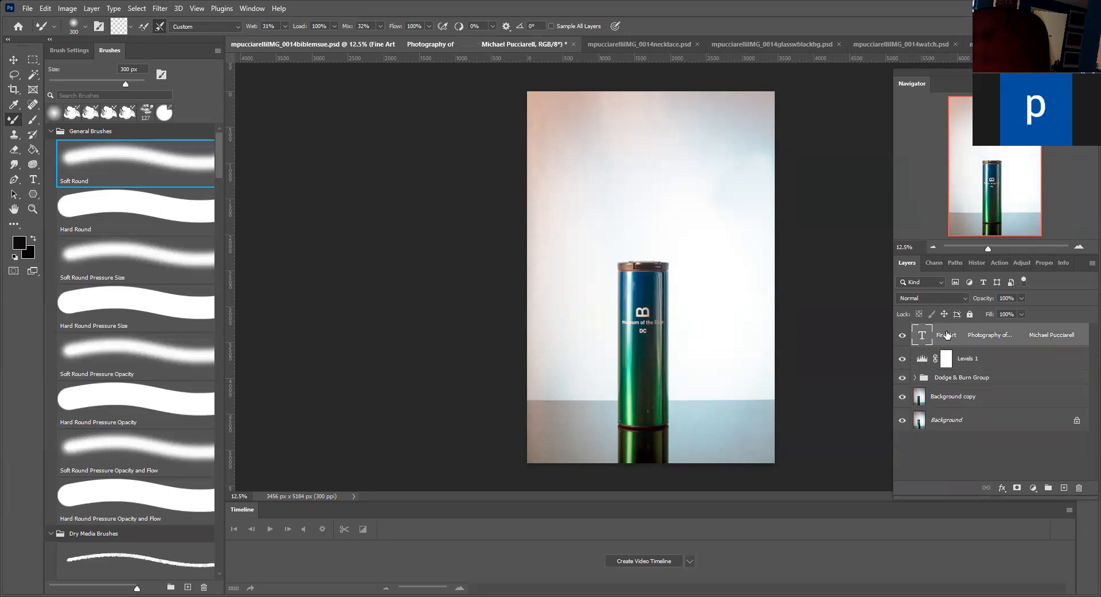
{"action": "left_click", "coordinate": [901, 336]}
{"action": "left_click", "coordinate": [901, 336]}
{"action": "key", "text": "v"}
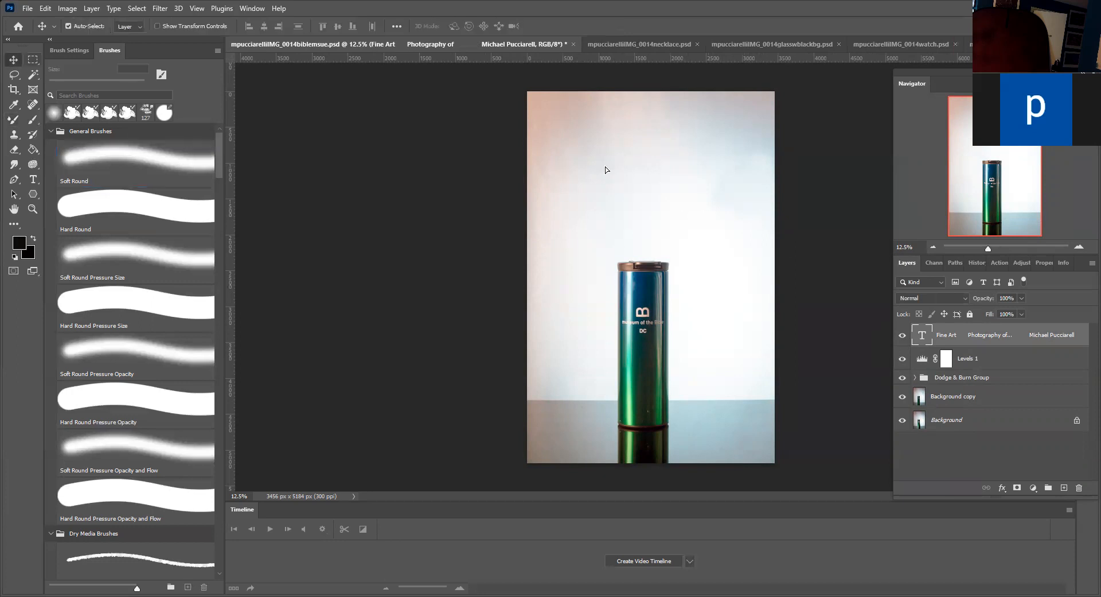
{"action": "left_click", "coordinate": [918, 396]}
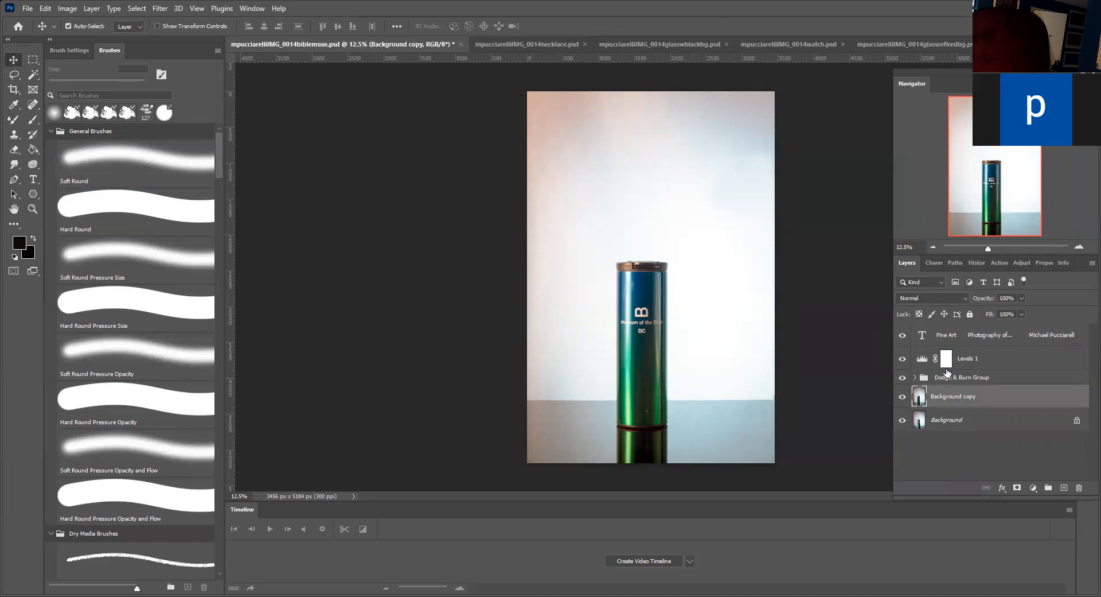
{"action": "left_click", "coordinate": [903, 396]}
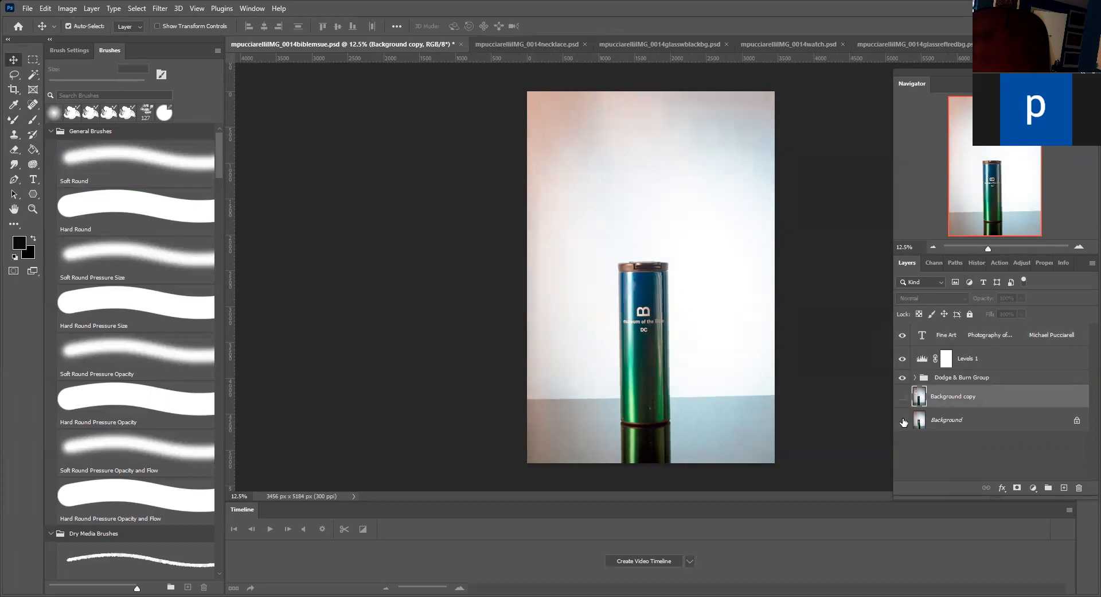
{"action": "left_click", "coordinate": [904, 420]}
{"action": "left_click", "coordinate": [903, 420]}
{"action": "left_click", "coordinate": [902, 396]}
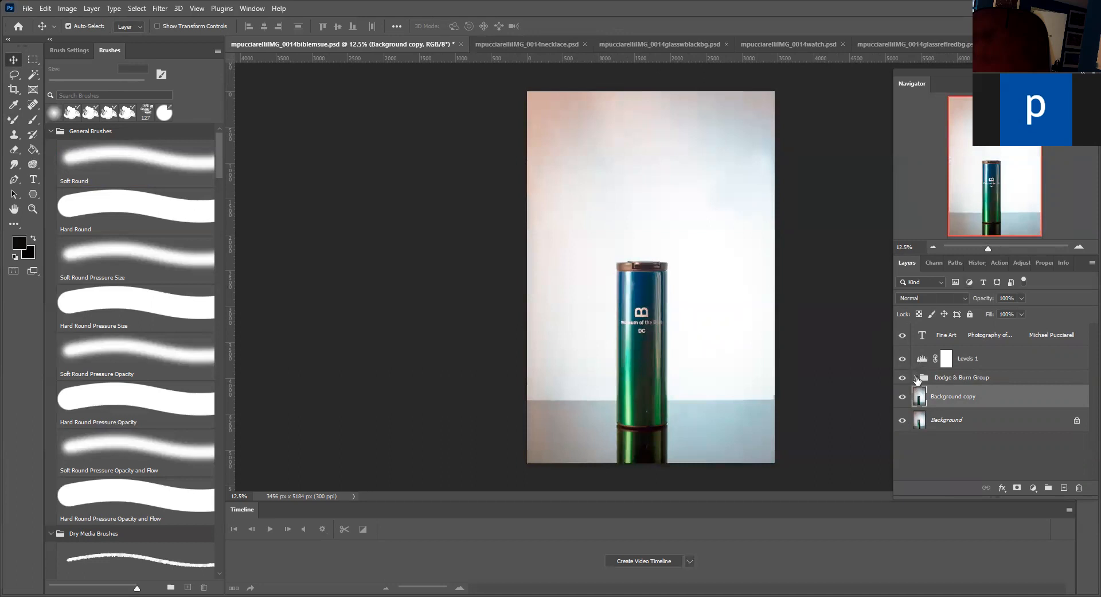
Step: Expand the Dodge & Burn Group and invert the Burn and Dodge layer masks to black
{"action": "left_click", "coordinate": [915, 377]}
{"action": "left_click", "coordinate": [955, 397]}
{"action": "key", "text": "ctrl+i"}
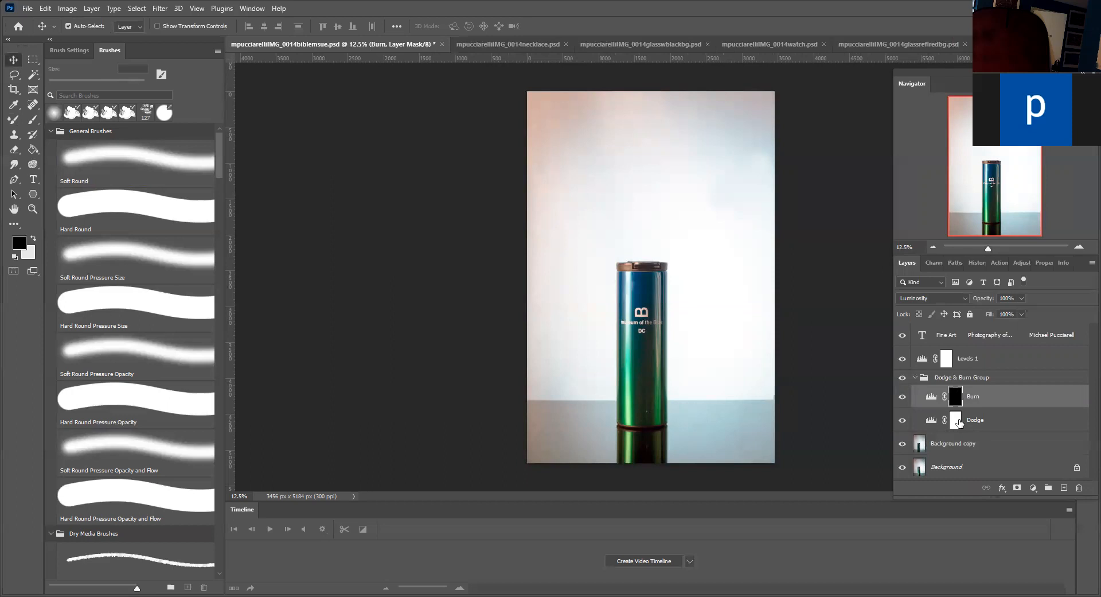
{"action": "left_click", "coordinate": [958, 422]}
{"action": "key", "text": "ctrl+i"}
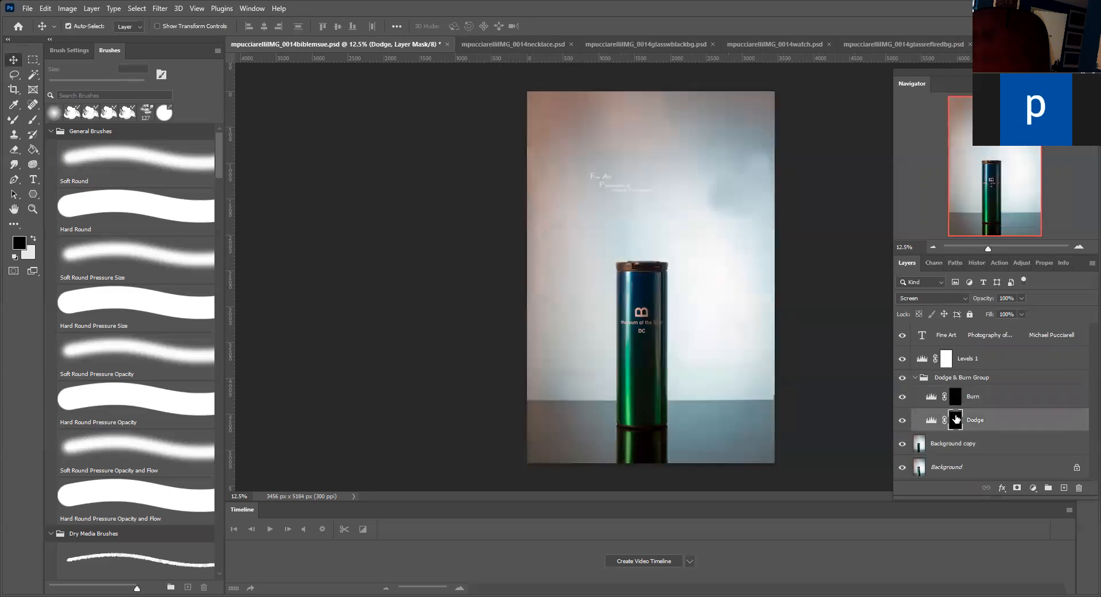
Step: Move the white signature text onto the table surface in the photo's lower-right corner and scale it down slightly
{"action": "left_click", "coordinate": [952, 340]}
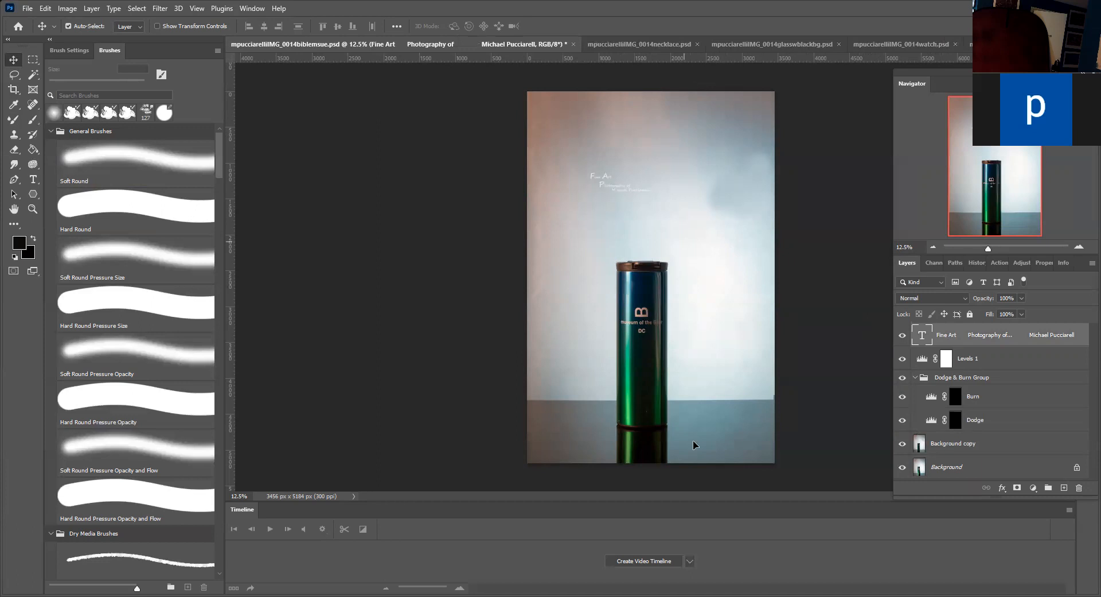
{"action": "left_click_drag", "start_coordinate": [609, 183], "coordinate": [693, 443]}
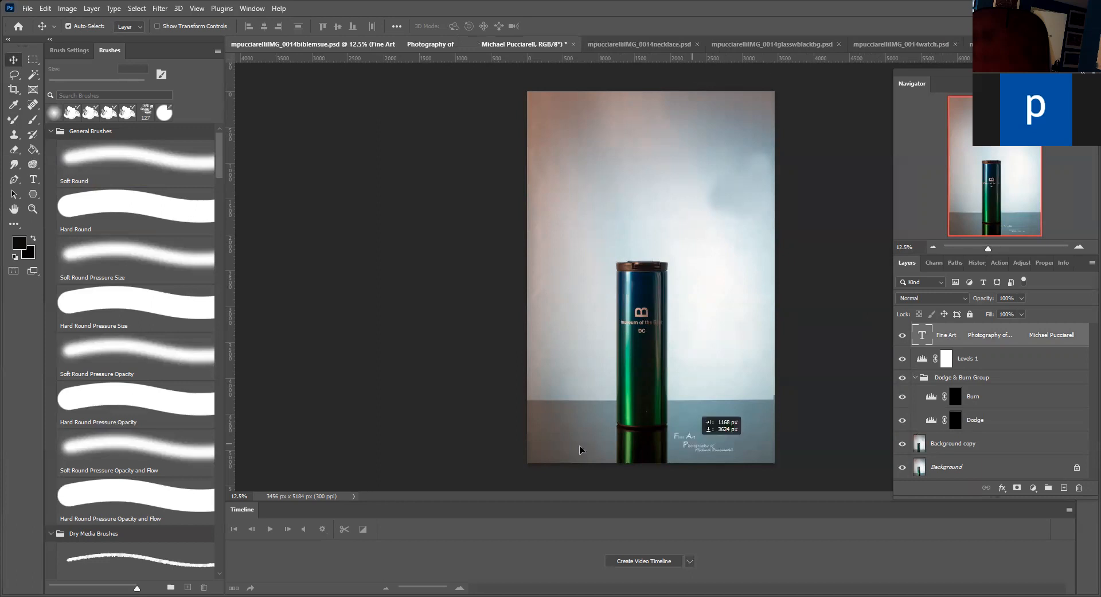
{"action": "left_click_drag", "start_coordinate": [690, 447], "coordinate": [695, 451]}
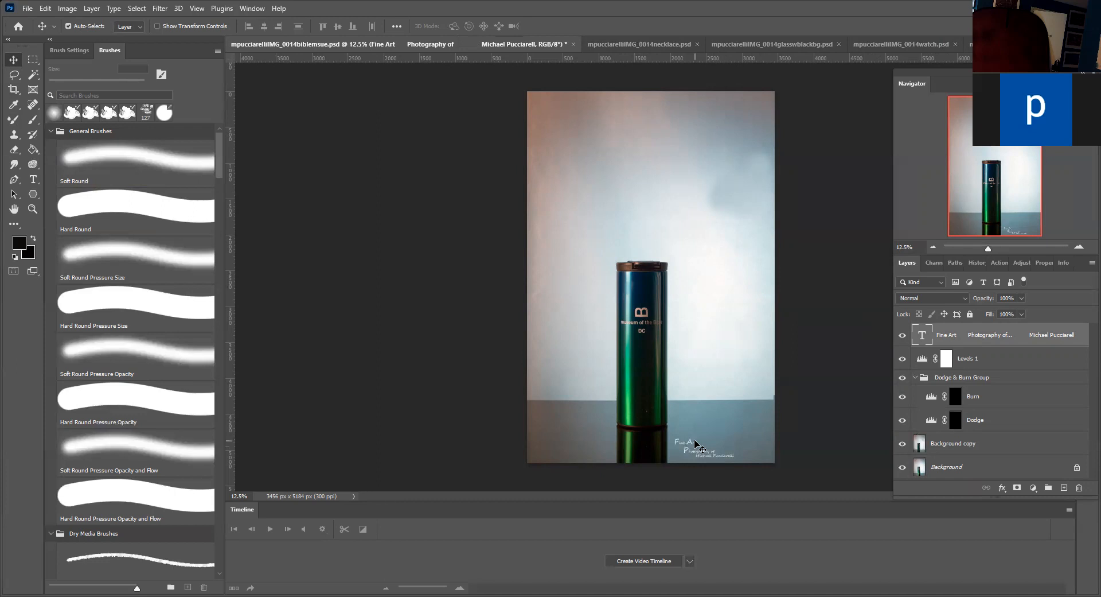
{"action": "key", "text": "ctrl+t"}
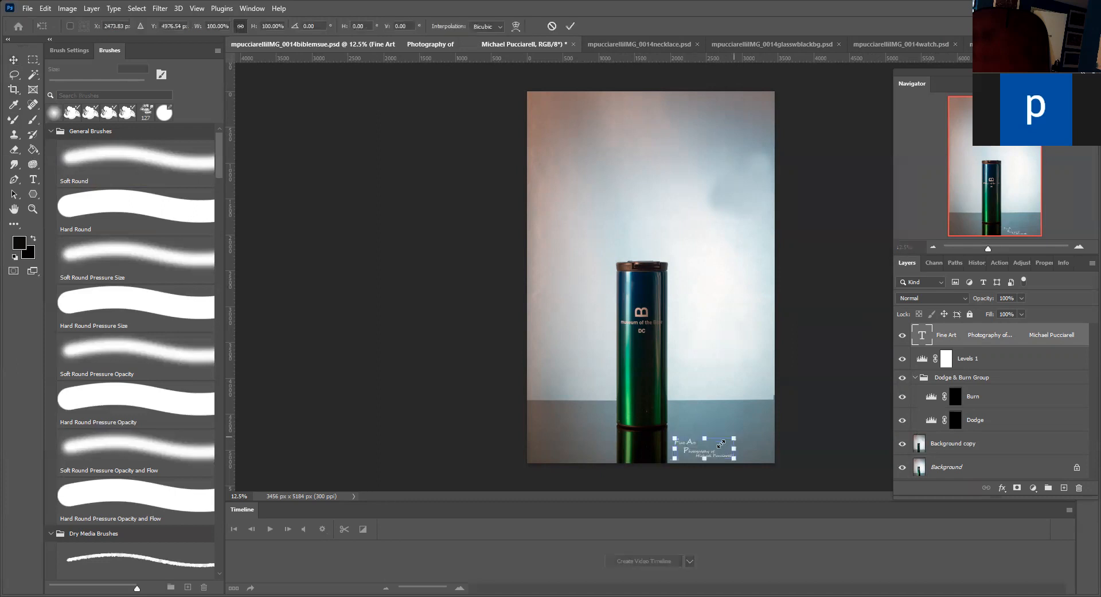
{"action": "left_click", "coordinate": [570, 26]}
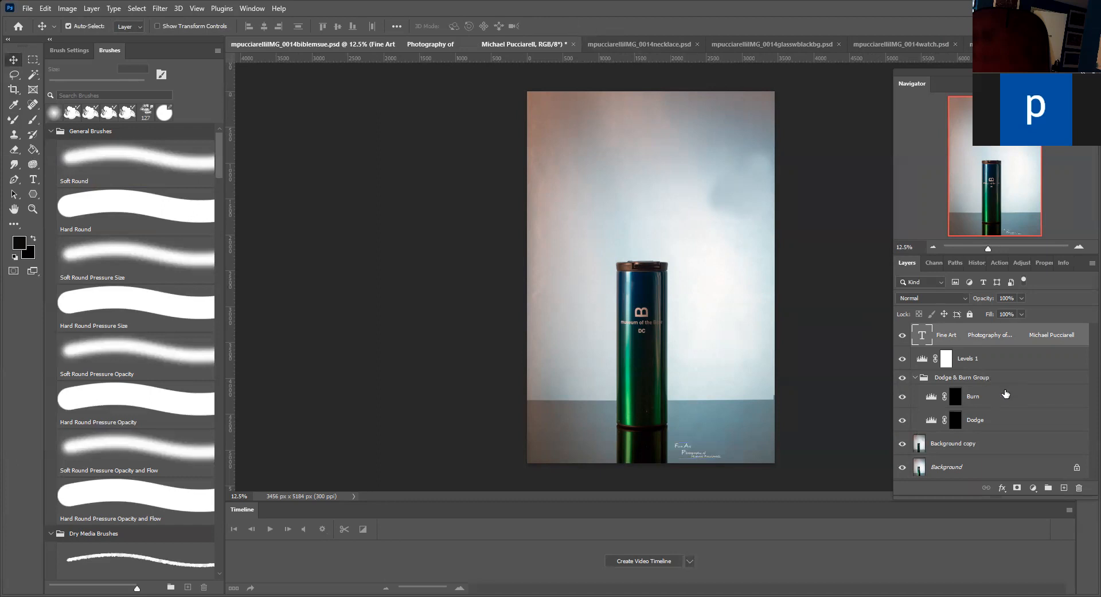
Step: Paint the Burn layer's mask white across the photo with a 2400 px Soft Round brush at 11% flow
{"action": "left_click", "coordinate": [956, 397]}
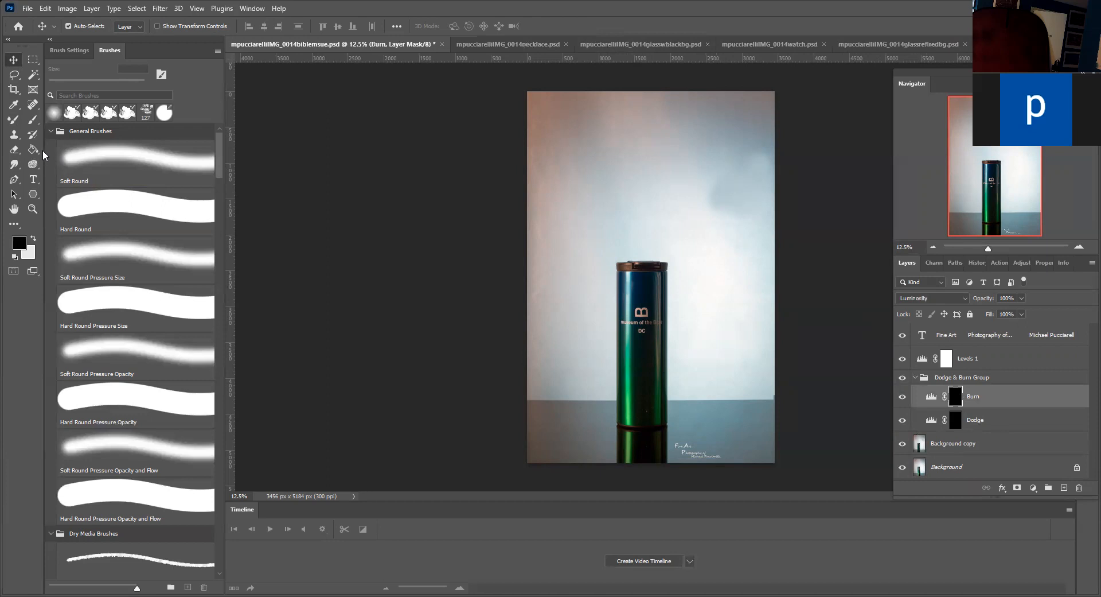
{"action": "left_click", "coordinate": [36, 122]}
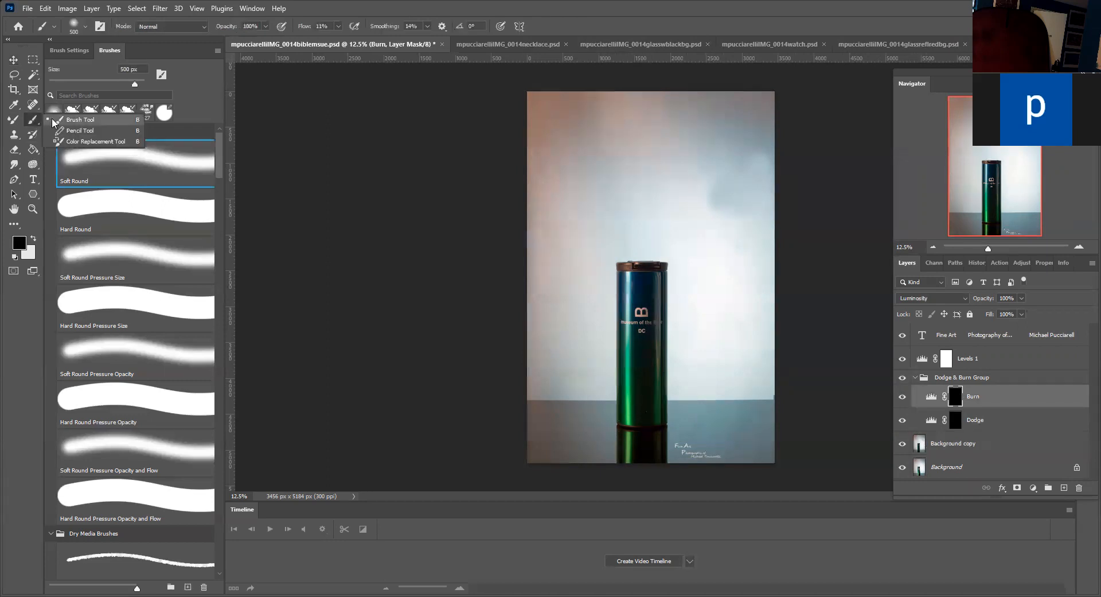
{"action": "left_click", "coordinate": [55, 121]}
{"action": "key", "text": "bracketright"}
{"action": "key", "text": "bracketright"}
{"action": "key", "text": "bracketright"}
{"action": "key", "text": "bracketright"}
{"action": "key", "text": "bracketright"}
{"action": "key", "text": "bracketright"}
{"action": "key", "text": "bracketright"}
{"action": "key", "text": "bracketright"}
{"action": "key", "text": "bracketright"}
{"action": "key", "text": "bracketright"}
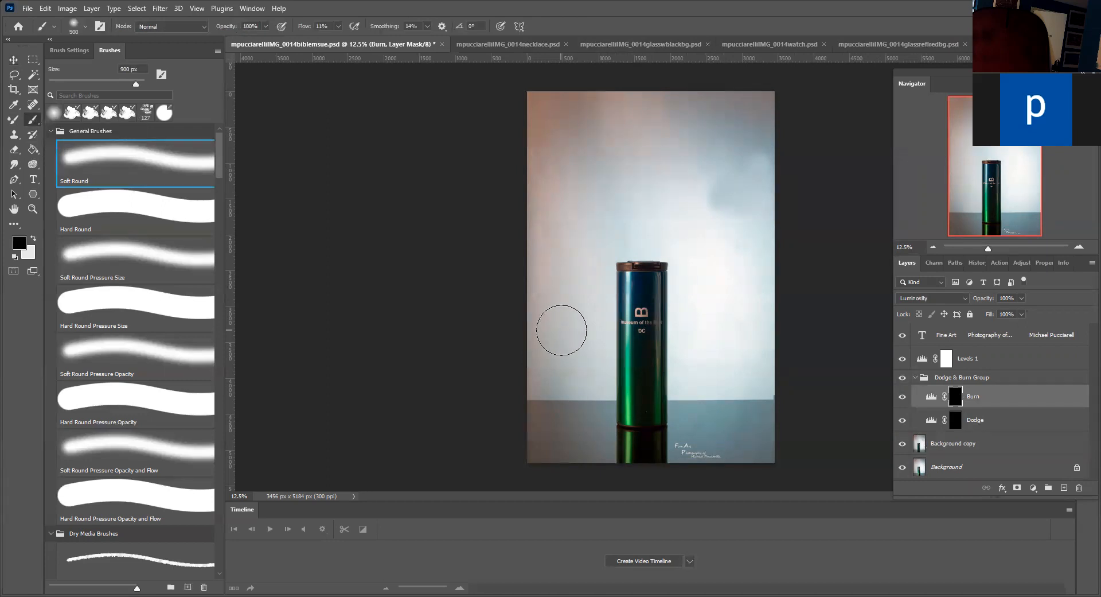
{"action": "key", "text": "bracketright"}
{"action": "key", "text": "bracketright"}
{"action": "key", "text": "bracketright"}
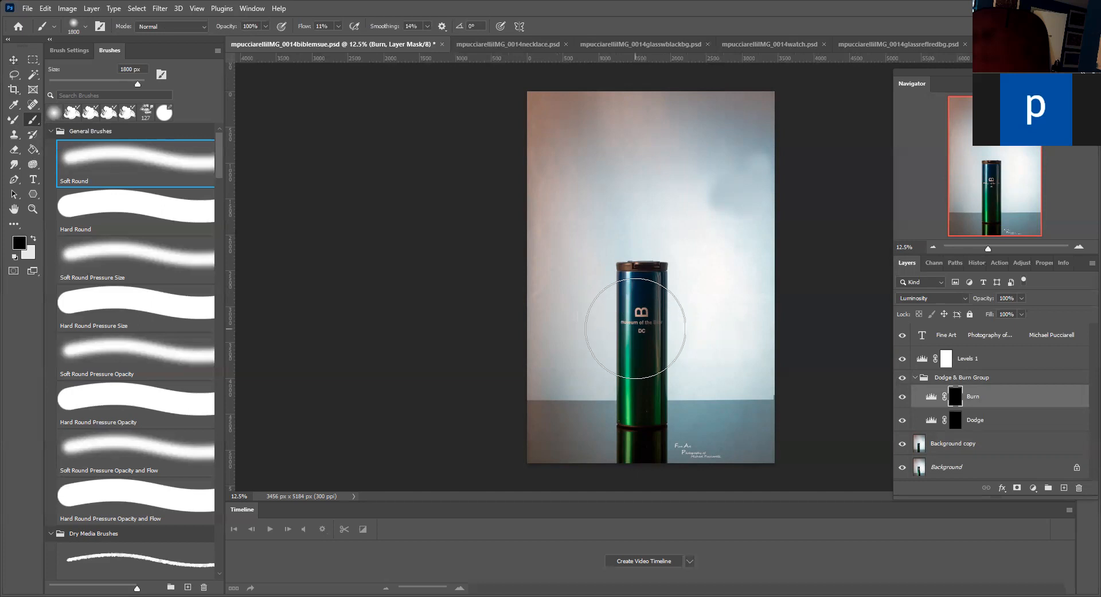
{"action": "key", "text": "x"}
{"action": "key", "text": "bracketright"}
{"action": "key", "text": "bracketright"}
{"action": "key", "text": "bracketright"}
{"action": "key", "text": "bracketright"}
{"action": "key", "text": "bracketright"}
{"action": "key", "text": "bracketright"}
{"action": "mouse_move", "coordinate": [594, 281]}
{"action": "left_mouse_down"}
{"action": "mouse_move", "coordinate": [681, 214]}
{"action": "mouse_move", "coordinate": [672, 228]}
{"action": "mouse_move", "coordinate": [603, 183]}
{"action": "mouse_move", "coordinate": [605, 130]}
{"action": "mouse_move", "coordinate": [709, 139]}
{"action": "mouse_move", "coordinate": [708, 199]}
{"action": "mouse_move", "coordinate": [732, 249]}
{"action": "mouse_move", "coordinate": [691, 259]}
{"action": "mouse_move", "coordinate": [692, 244]}
{"action": "mouse_move", "coordinate": [736, 286]}
{"action": "mouse_move", "coordinate": [721, 221]}
{"action": "mouse_move", "coordinate": [732, 174]}
{"action": "mouse_move", "coordinate": [745, 187]}
{"action": "mouse_move", "coordinate": [727, 197]}
{"action": "mouse_move", "coordinate": [744, 208]}
{"action": "mouse_move", "coordinate": [755, 180]}
{"action": "mouse_move", "coordinate": [664, 254]}
{"action": "mouse_move", "coordinate": [680, 242]}
{"action": "mouse_move", "coordinate": [700, 158]}
{"action": "mouse_move", "coordinate": [694, 330]}
{"action": "mouse_move", "coordinate": [701, 282]}
{"action": "mouse_move", "coordinate": [725, 287]}
{"action": "mouse_move", "coordinate": [717, 330]}
{"action": "mouse_move", "coordinate": [648, 298]}
{"action": "mouse_move", "coordinate": [594, 148]}
{"action": "left_mouse_up"}
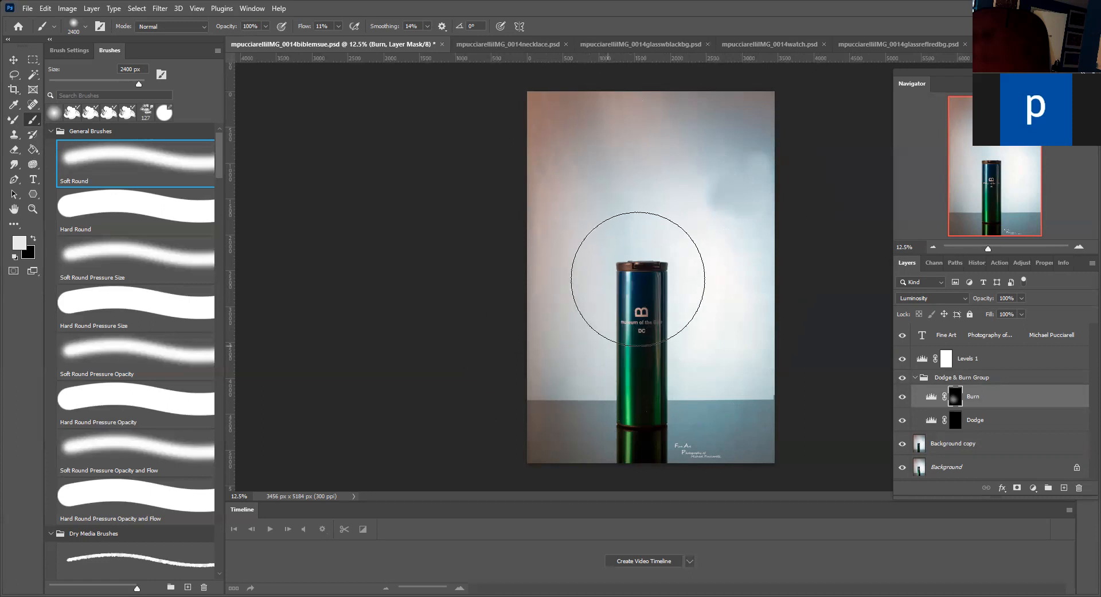
{"action": "mouse_move", "coordinate": [749, 146]}
{"action": "left_mouse_down"}
{"action": "mouse_move", "coordinate": [671, 171]}
{"action": "mouse_move", "coordinate": [669, 248]}
{"action": "mouse_move", "coordinate": [669, 225]}
{"action": "mouse_move", "coordinate": [561, 122]}
{"action": "mouse_move", "coordinate": [547, 266]}
{"action": "mouse_move", "coordinate": [569, 351]}
{"action": "mouse_move", "coordinate": [566, 444]}
{"action": "mouse_move", "coordinate": [594, 442]}
{"action": "mouse_move", "coordinate": [584, 389]}
{"action": "mouse_move", "coordinate": [620, 419]}
{"action": "mouse_move", "coordinate": [733, 309]}
{"action": "mouse_move", "coordinate": [789, 167]}
{"action": "mouse_move", "coordinate": [776, 115]}
{"action": "mouse_move", "coordinate": [765, 115]}
{"action": "mouse_move", "coordinate": [700, 351]}
{"action": "mouse_move", "coordinate": [635, 269]}
{"action": "mouse_move", "coordinate": [559, 102]}
{"action": "left_mouse_up"}
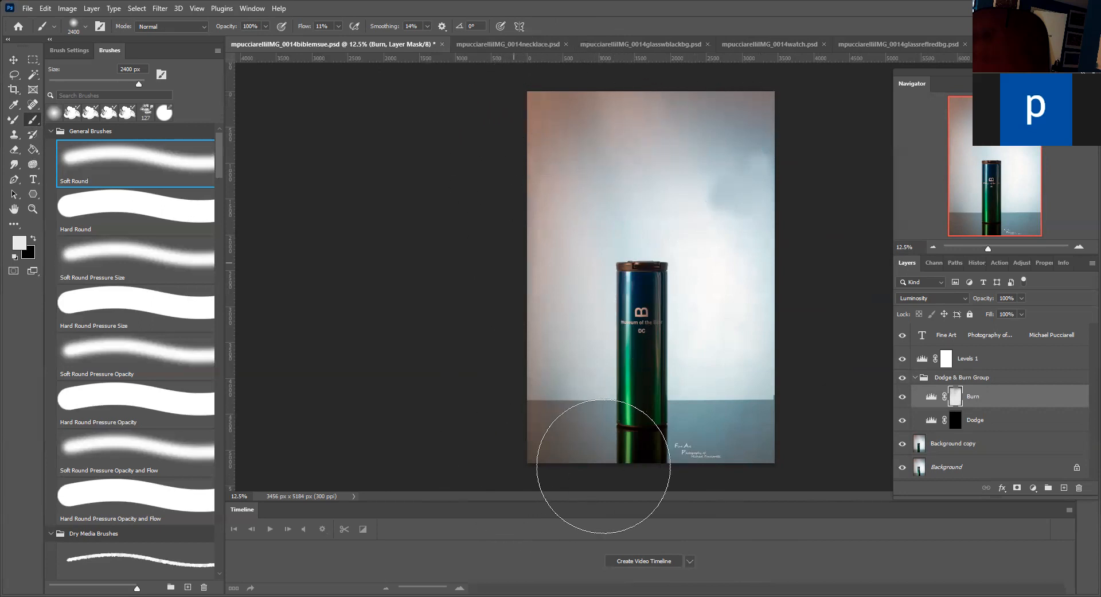
Step: Paint the Dodge layer's mask white across the photo with the 2400 px Soft Round brush at 11% flow
{"action": "left_click", "coordinate": [955, 422]}
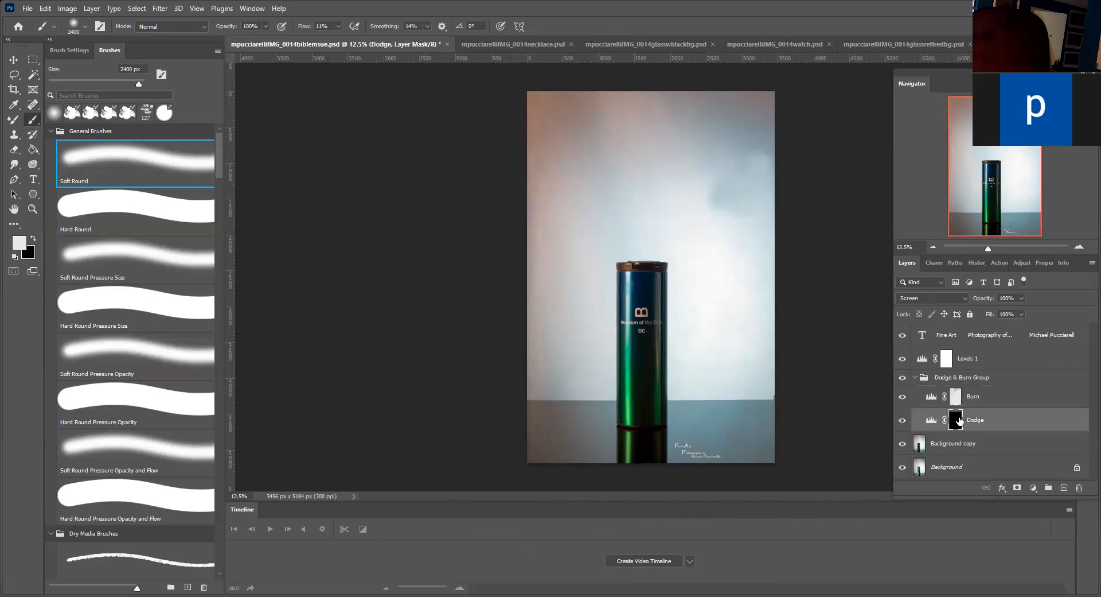
{"action": "mouse_move", "coordinate": [759, 355]}
{"action": "left_mouse_down"}
{"action": "mouse_move", "coordinate": [726, 236]}
{"action": "mouse_move", "coordinate": [753, 218]}
{"action": "mouse_move", "coordinate": [738, 170]}
{"action": "mouse_move", "coordinate": [544, 111]}
{"action": "mouse_move", "coordinate": [502, 364]}
{"action": "mouse_move", "coordinate": [522, 448]}
{"action": "mouse_move", "coordinate": [560, 480]}
{"action": "mouse_move", "coordinate": [745, 288]}
{"action": "mouse_move", "coordinate": [721, 265]}
{"action": "mouse_move", "coordinate": [737, 258]}
{"action": "mouse_move", "coordinate": [756, 320]}
{"action": "mouse_move", "coordinate": [657, 460]}
{"action": "mouse_move", "coordinate": [549, 424]}
{"action": "mouse_move", "coordinate": [656, 445]}
{"action": "mouse_move", "coordinate": [756, 236]}
{"action": "mouse_move", "coordinate": [751, 133]}
{"action": "mouse_move", "coordinate": [684, 136]}
{"action": "mouse_move", "coordinate": [573, 270]}
{"action": "mouse_move", "coordinate": [671, 244]}
{"action": "mouse_move", "coordinate": [712, 178]}
{"action": "mouse_move", "coordinate": [746, 238]}
{"action": "mouse_move", "coordinate": [655, 332]}
{"action": "mouse_move", "coordinate": [610, 418]}
{"action": "mouse_move", "coordinate": [721, 383]}
{"action": "mouse_move", "coordinate": [752, 185]}
{"action": "mouse_move", "coordinate": [635, 164]}
{"action": "mouse_move", "coordinate": [672, 201]}
{"action": "mouse_move", "coordinate": [705, 396]}
{"action": "mouse_move", "coordinate": [574, 411]}
{"action": "mouse_move", "coordinate": [644, 431]}
{"action": "mouse_move", "coordinate": [763, 340]}
{"action": "mouse_move", "coordinate": [759, 187]}
{"action": "mouse_move", "coordinate": [703, 117]}
{"action": "mouse_move", "coordinate": [614, 116]}
{"action": "mouse_move", "coordinate": [539, 236]}
{"action": "mouse_move", "coordinate": [529, 343]}
{"action": "mouse_move", "coordinate": [576, 363]}
{"action": "mouse_move", "coordinate": [606, 236]}
{"action": "mouse_move", "coordinate": [649, 309]}
{"action": "mouse_move", "coordinate": [721, 300]}
{"action": "mouse_move", "coordinate": [749, 259]}
{"action": "mouse_move", "coordinate": [737, 323]}
{"action": "mouse_move", "coordinate": [678, 101]}
{"action": "mouse_move", "coordinate": [506, 358]}
{"action": "mouse_move", "coordinate": [512, 435]}
{"action": "mouse_move", "coordinate": [747, 463]}
{"action": "mouse_move", "coordinate": [781, 373]}
{"action": "mouse_move", "coordinate": [784, 206]}
{"action": "mouse_move", "coordinate": [756, 504]}
{"action": "left_mouse_up"}
{"action": "mouse_move", "coordinate": [738, 393]}
{"action": "left_mouse_down"}
{"action": "mouse_move", "coordinate": [702, 232]}
{"action": "mouse_move", "coordinate": [551, 177]}
{"action": "mouse_move", "coordinate": [528, 184]}
{"action": "mouse_move", "coordinate": [580, 460]}
{"action": "mouse_move", "coordinate": [755, 247]}
{"action": "mouse_move", "coordinate": [728, 470]}
{"action": "mouse_move", "coordinate": [568, 473]}
{"action": "mouse_move", "coordinate": [767, 468]}
{"action": "mouse_move", "coordinate": [778, 449]}
{"action": "left_mouse_up"}
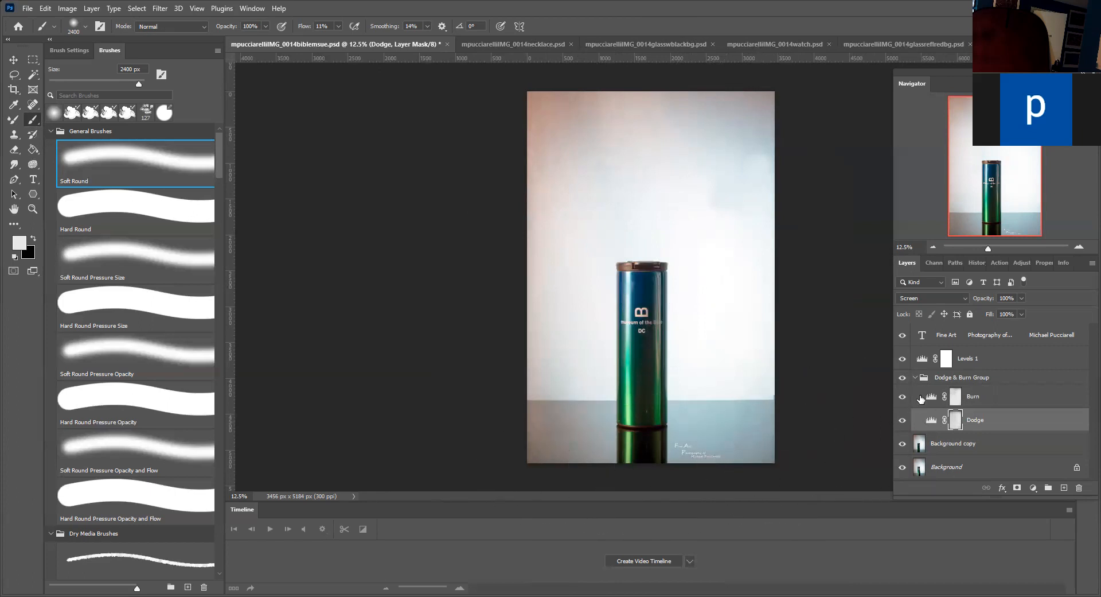
Step: Set the Levels 1 adjustment's black point by sampling the dark reflection beneath the cylinder
{"action": "left_click", "coordinate": [921, 360]}
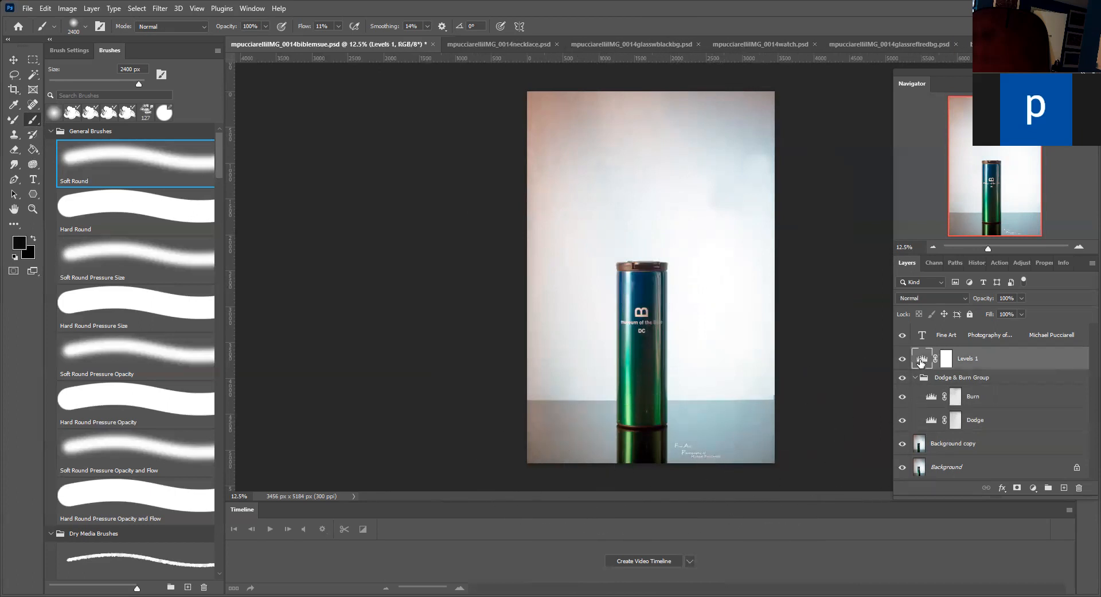
{"action": "double_click", "coordinate": [922, 360]}
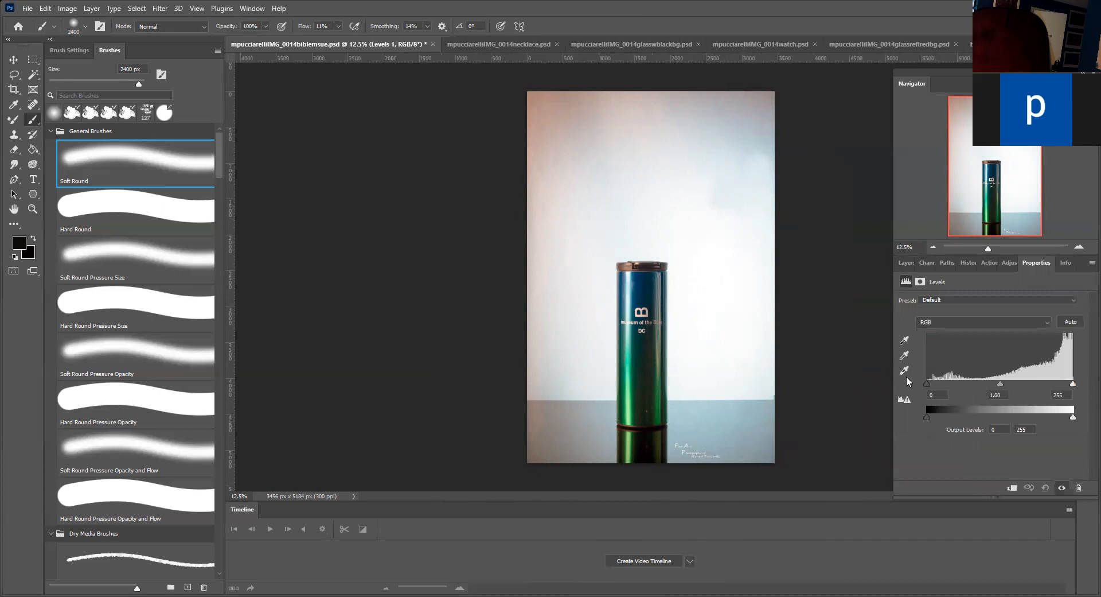
{"action": "left_click", "coordinate": [905, 342]}
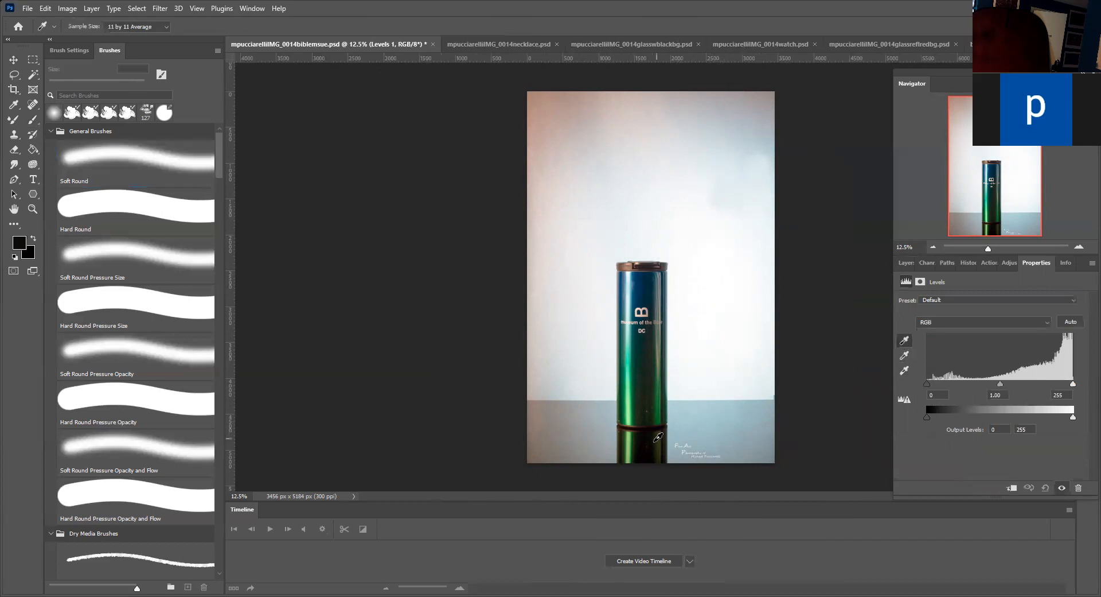
{"action": "left_click", "coordinate": [646, 445]}
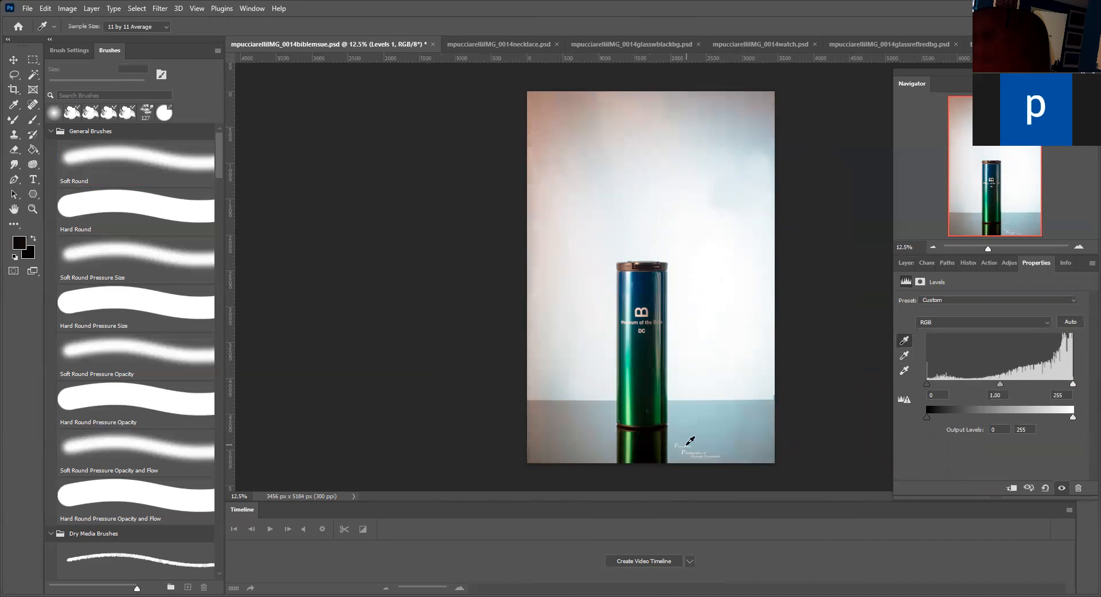
{"action": "left_click", "coordinate": [908, 263]}
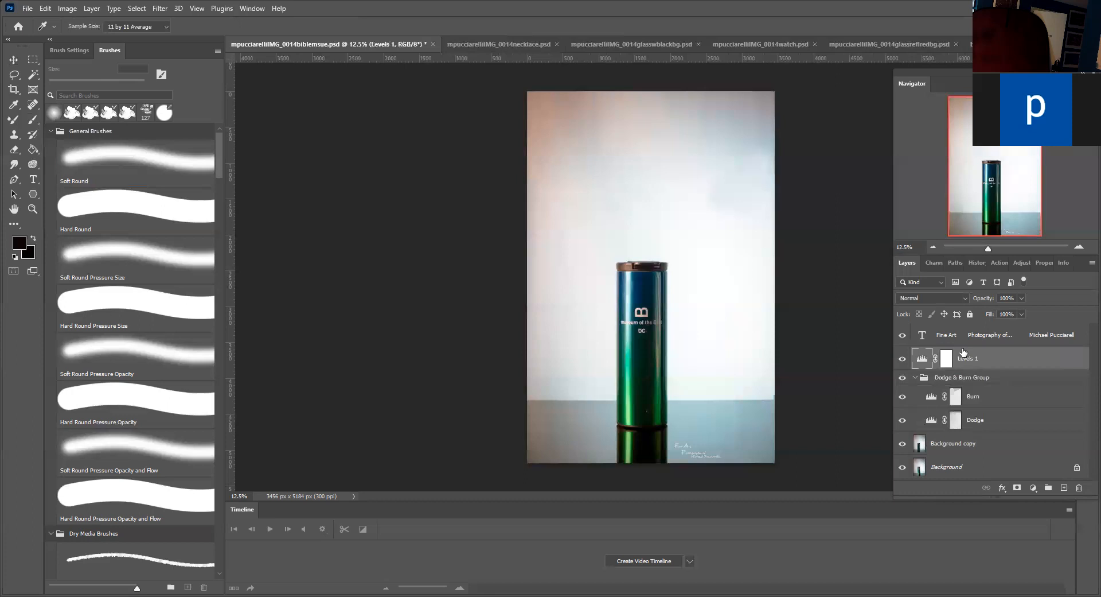
Step: Run the mfp3bgfilterwunsharpfade action on the Background copy layer
{"action": "key", "text": "b"}
{"action": "left_click", "coordinate": [964, 443]}
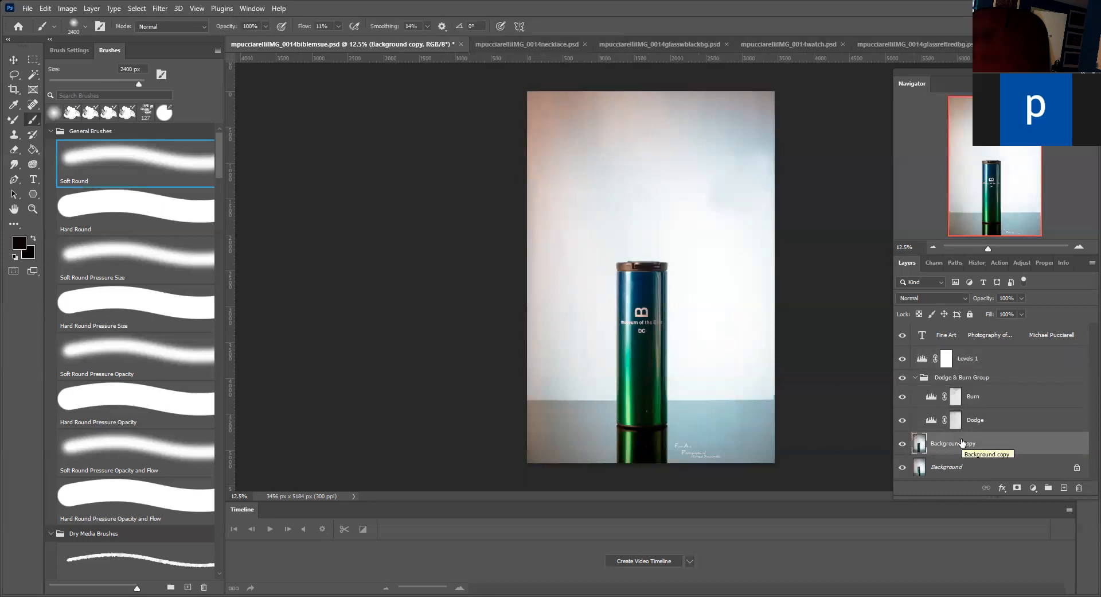
{"action": "left_click", "coordinate": [1001, 263]}
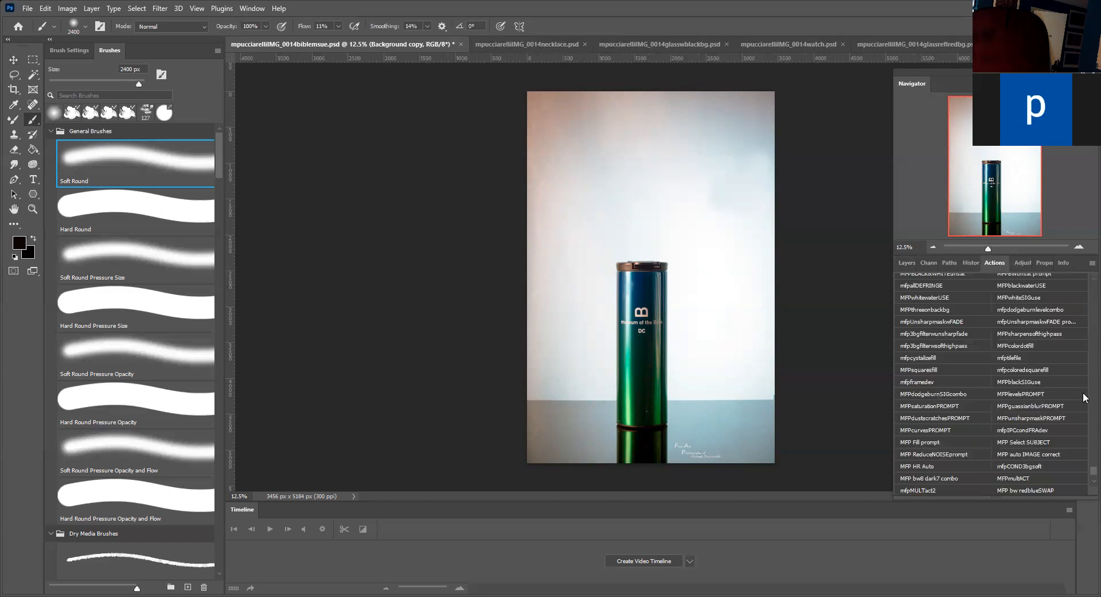
{"action": "left_click", "coordinate": [939, 335]}
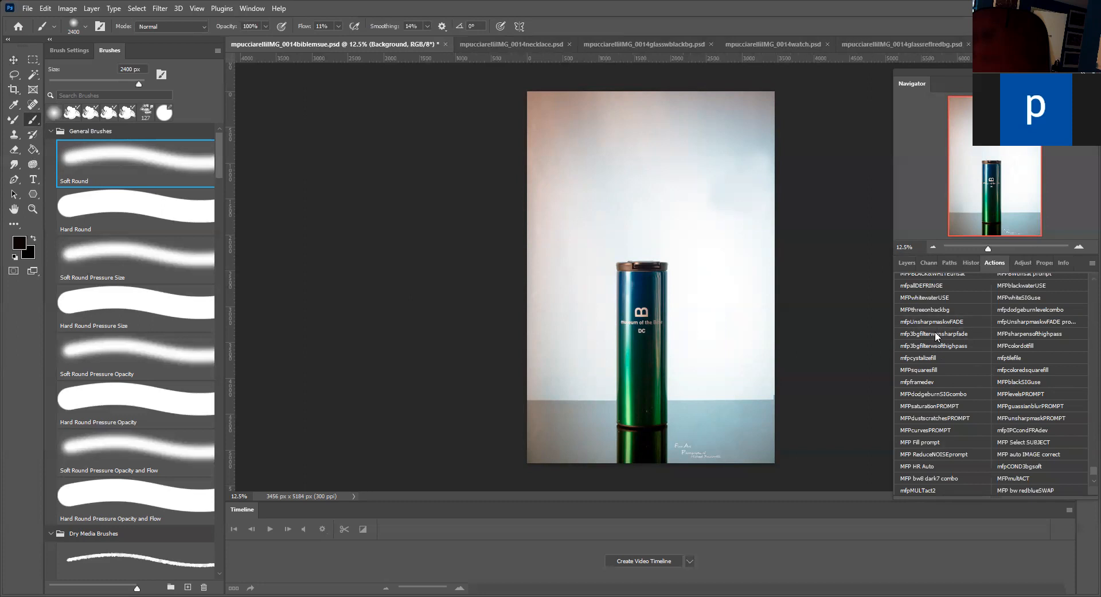
{"action": "left_click", "coordinate": [910, 263]}
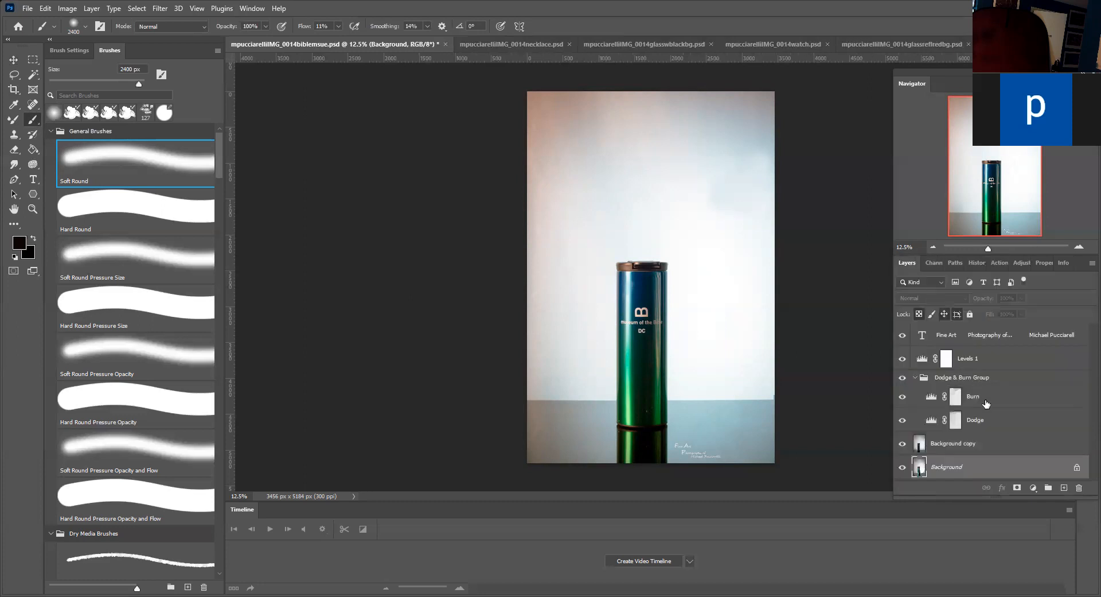
Step: Crop the photo to 2880 x 3456 px around the cylinder, trimming the upper backdrop and right side while keeping the signature
{"action": "left_click", "coordinate": [953, 443]}
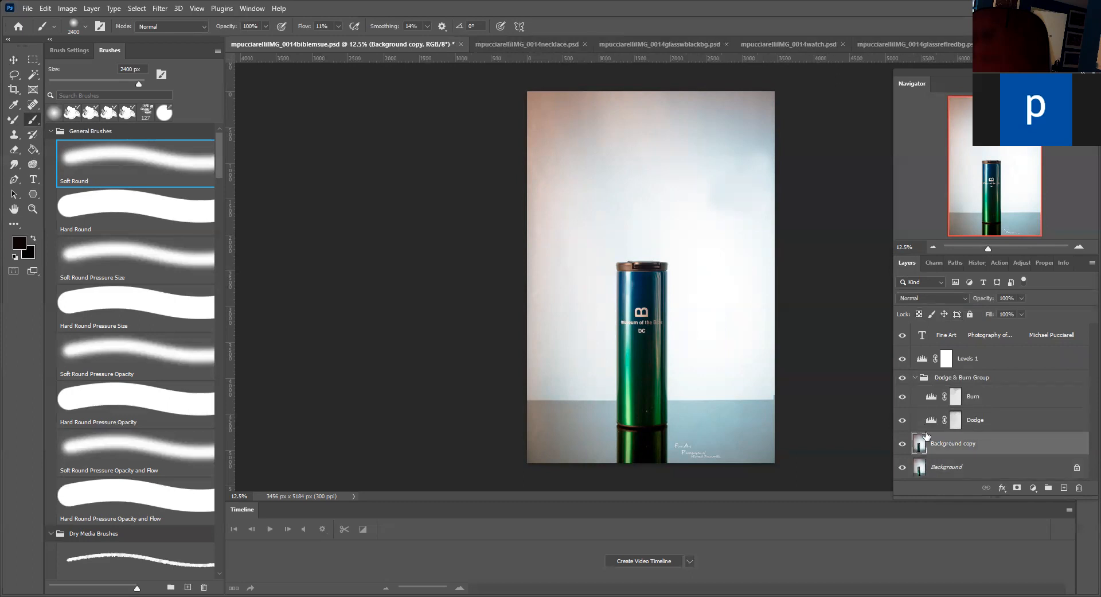
{"action": "left_click", "coordinate": [13, 89]}
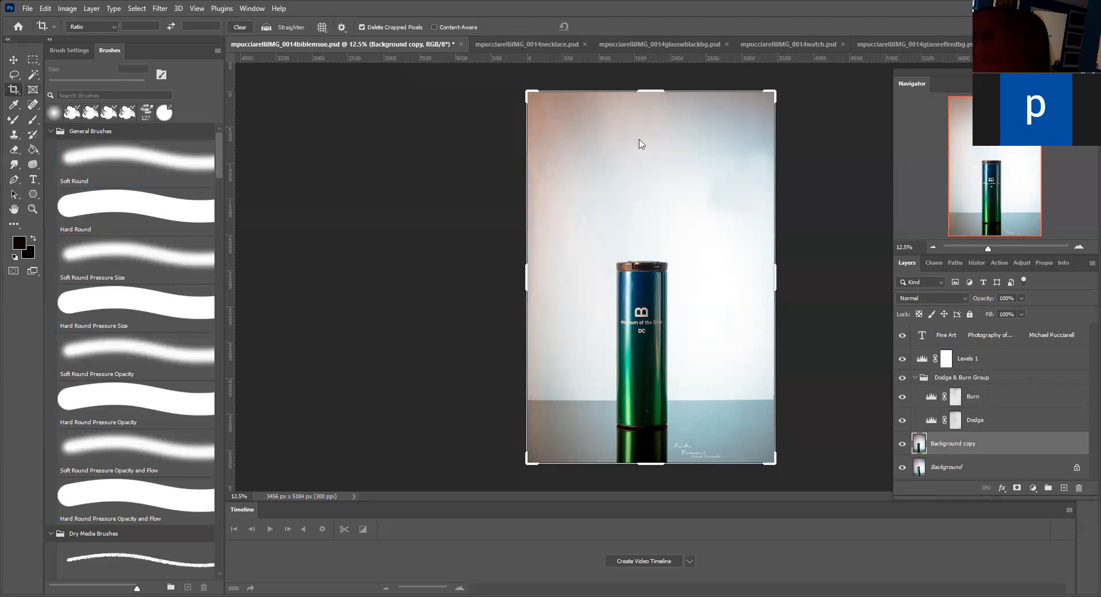
{"action": "left_click", "coordinate": [782, 264]}
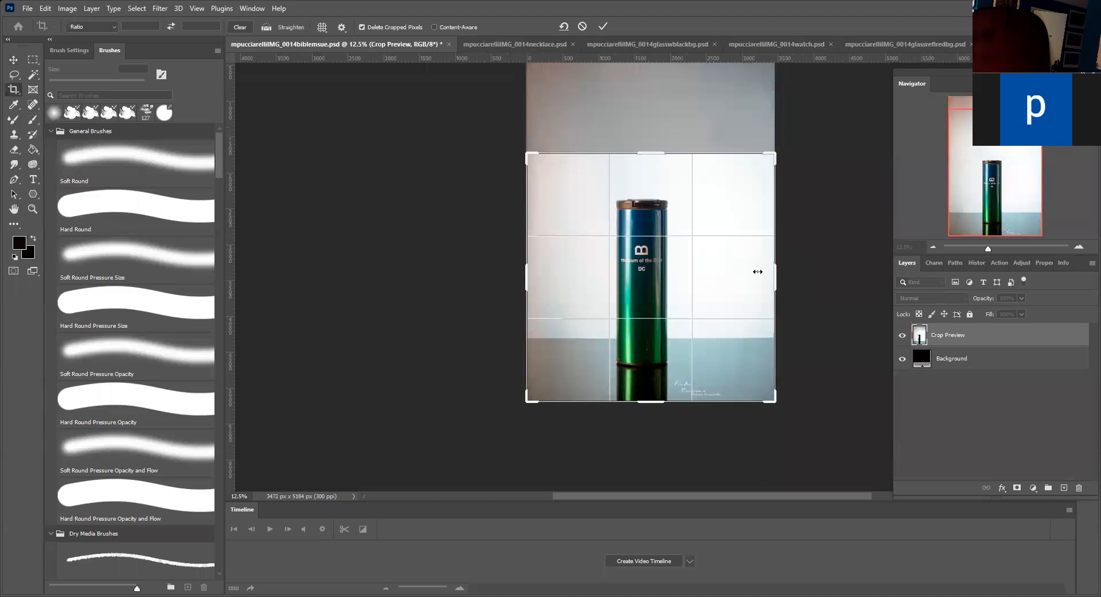
{"action": "left_click_drag", "start_coordinate": [757, 271], "coordinate": [757, 271]}
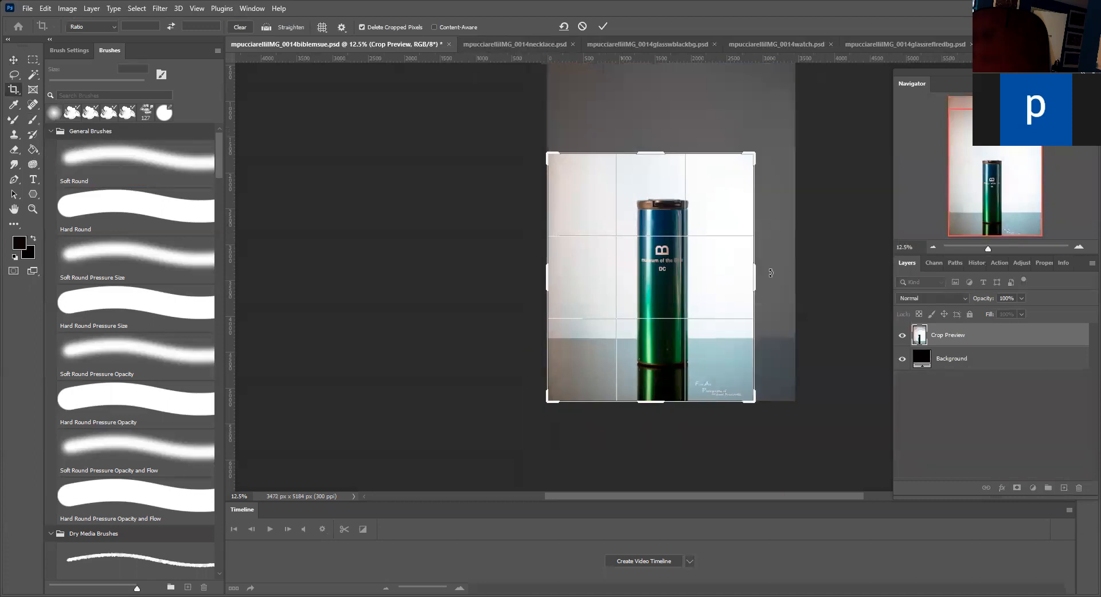
{"action": "left_click", "coordinate": [602, 27]}
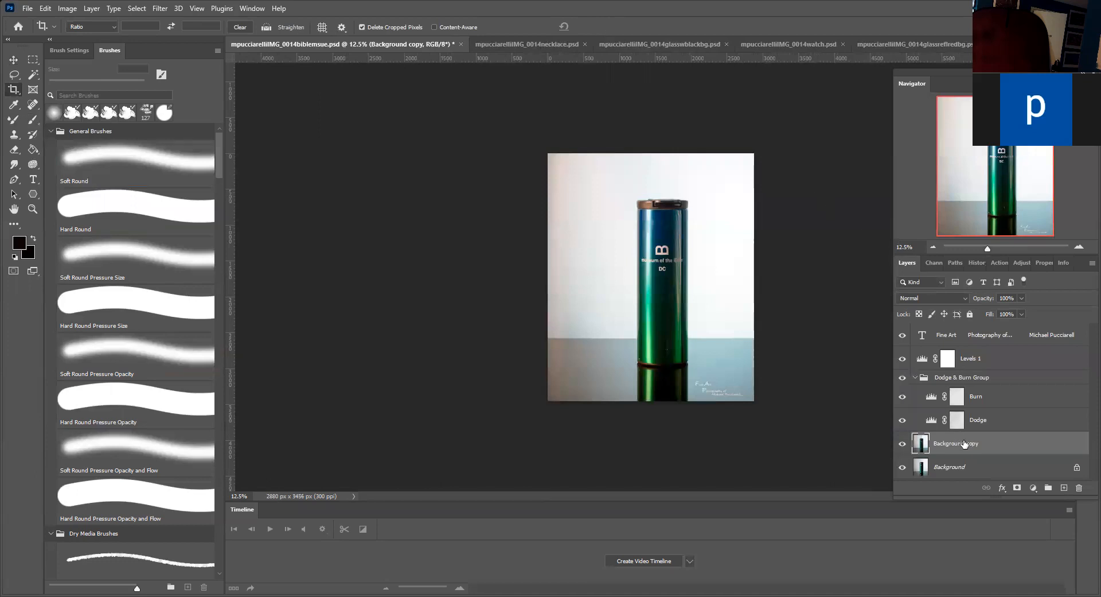
Step: Run the mfpIPCcondFRAdev action on the cropped photo to add a black frame
{"action": "left_click", "coordinate": [995, 263]}
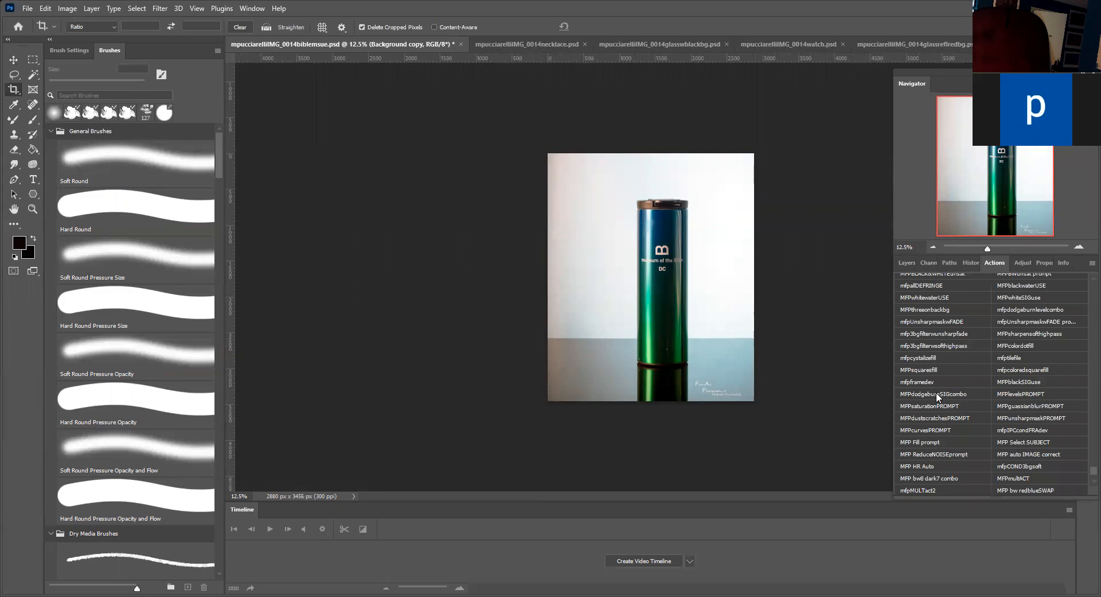
{"action": "scroll", "coordinate": [928, 389], "scroll_direction": "up", "scroll_amount": 2}
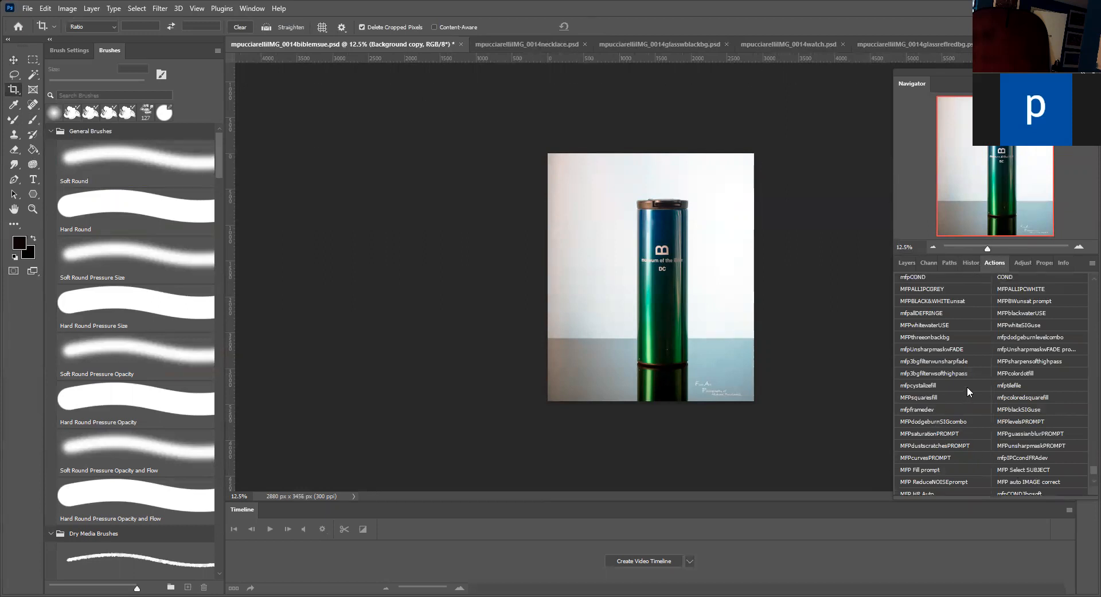
{"action": "scroll", "coordinate": [974, 387], "scroll_direction": "down", "scroll_amount": 2}
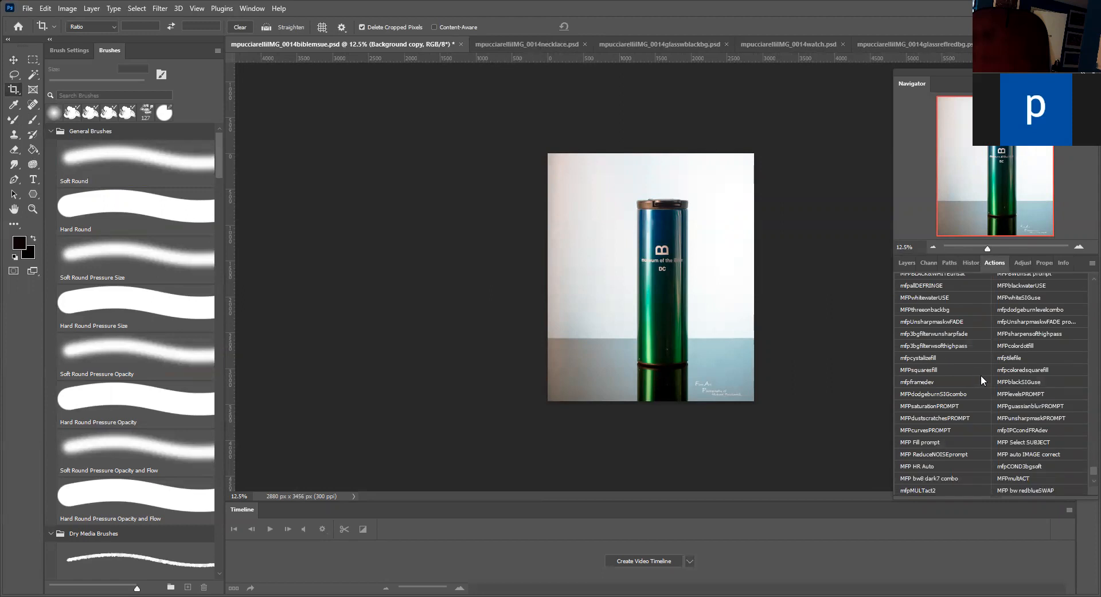
{"action": "left_click", "coordinate": [1019, 431]}
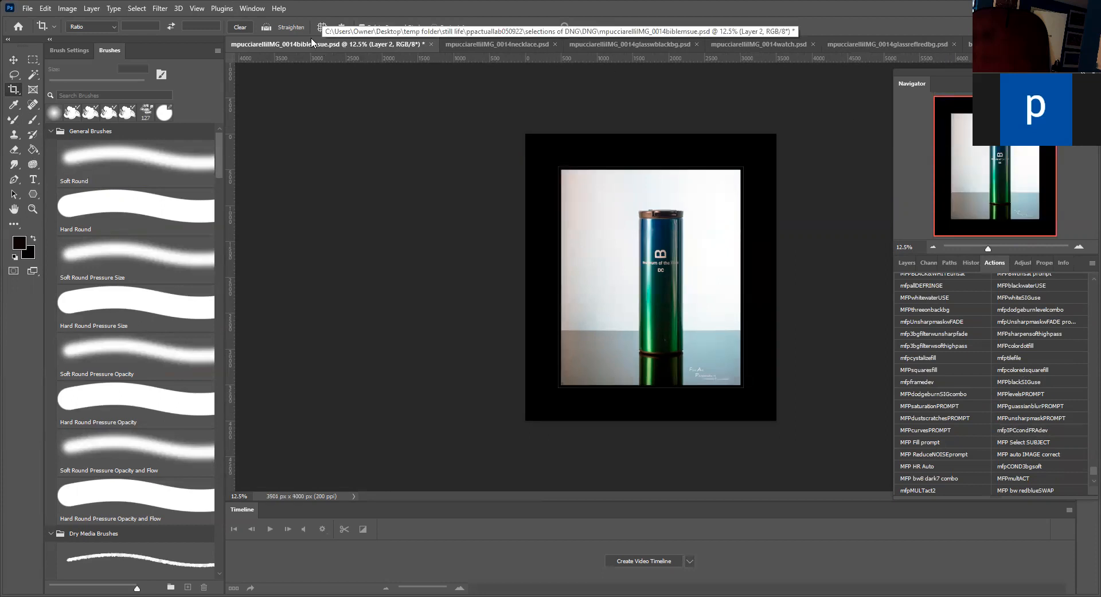
Step: Check the framed photo's pixel dimensions and resolution in Image Size without changing them
{"action": "left_click", "coordinate": [71, 15]}
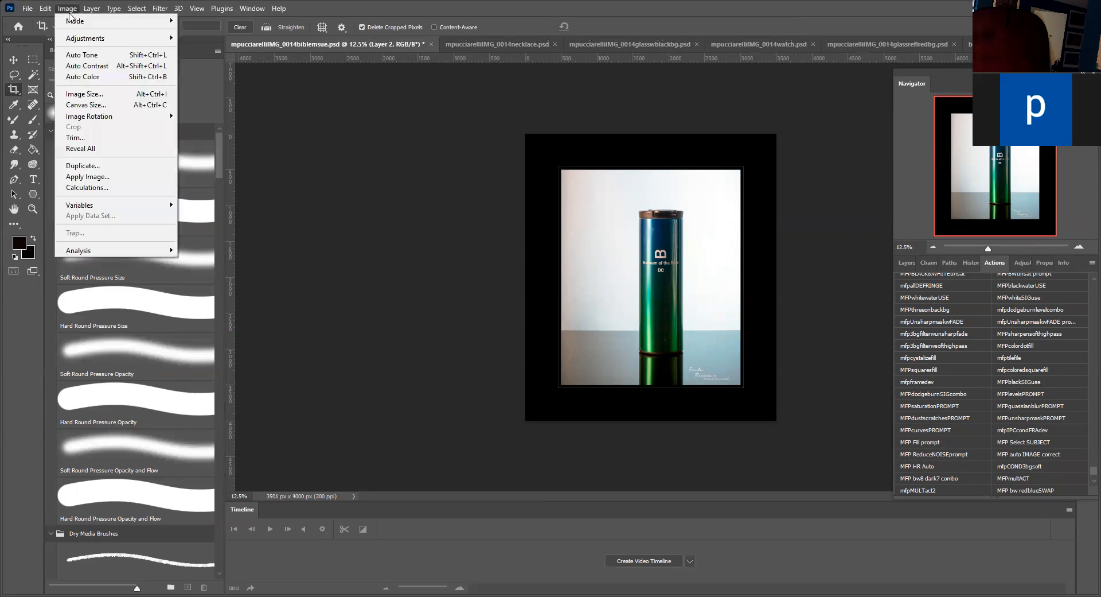
{"action": "left_click", "coordinate": [84, 94]}
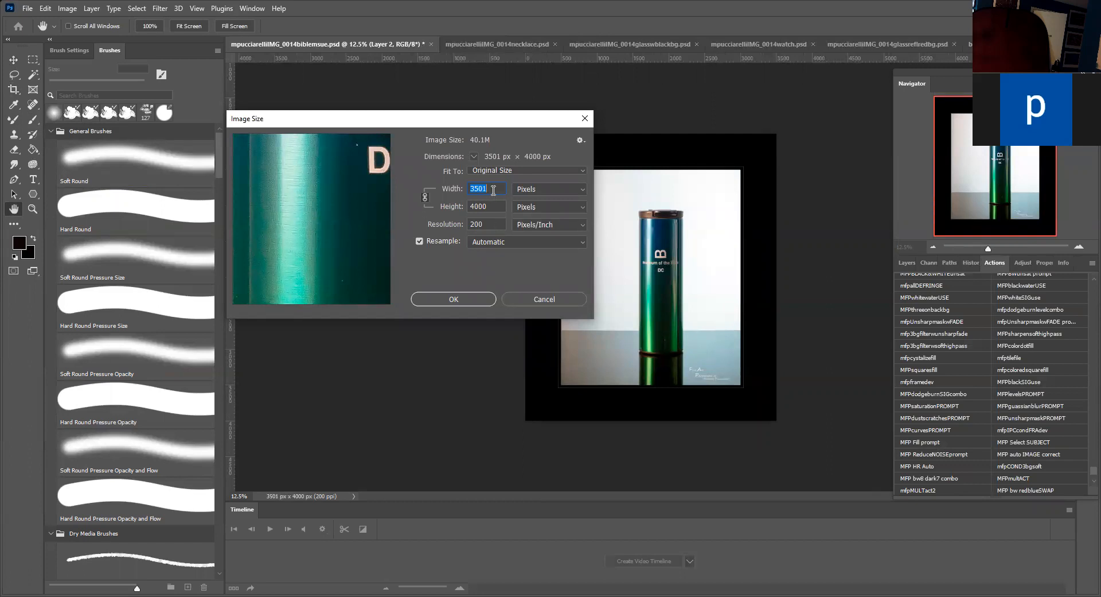
{"action": "left_click", "coordinate": [543, 298]}
{"action": "key", "text": "c"}
{"action": "left_click", "coordinate": [14, 61]}
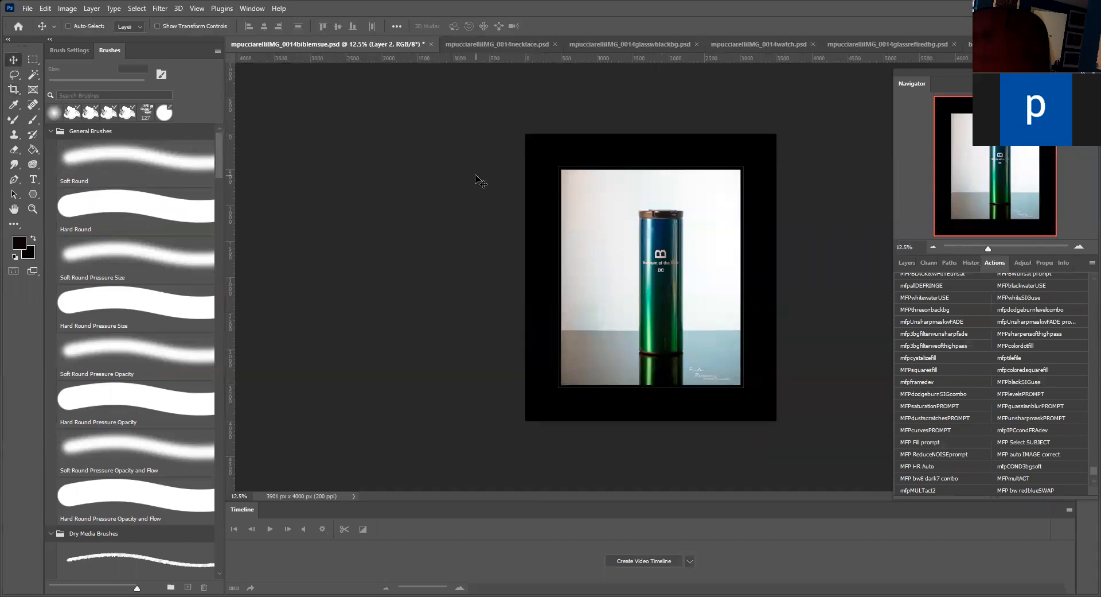
Step: Save the framed cylinder PSD with Maximize Compatibility enabled and close the document
{"action": "key", "text": "ctrl+s"}
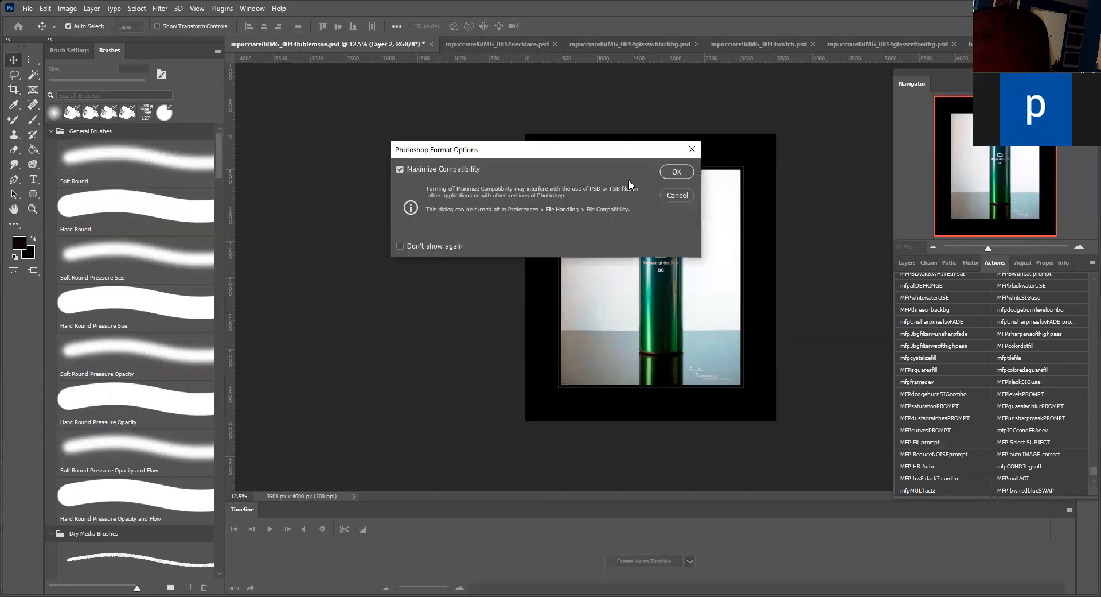
{"action": "left_click", "coordinate": [671, 173]}
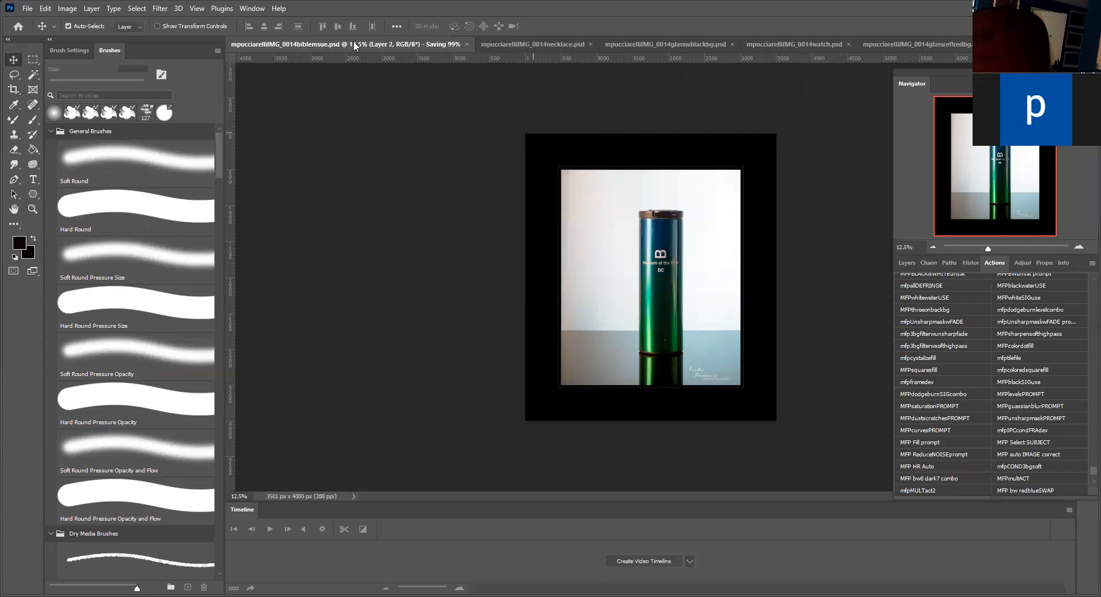
{"action": "left_click", "coordinate": [425, 44]}
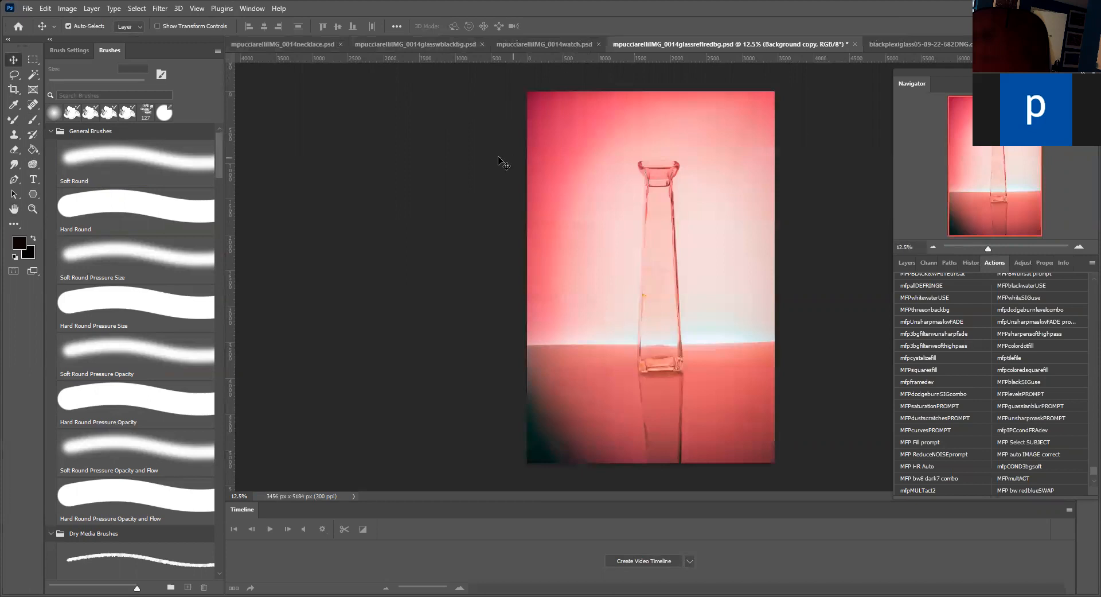
Step: Switch to the open necklace photo, review its edit history and display its layers
{"action": "left_click", "coordinate": [303, 43]}
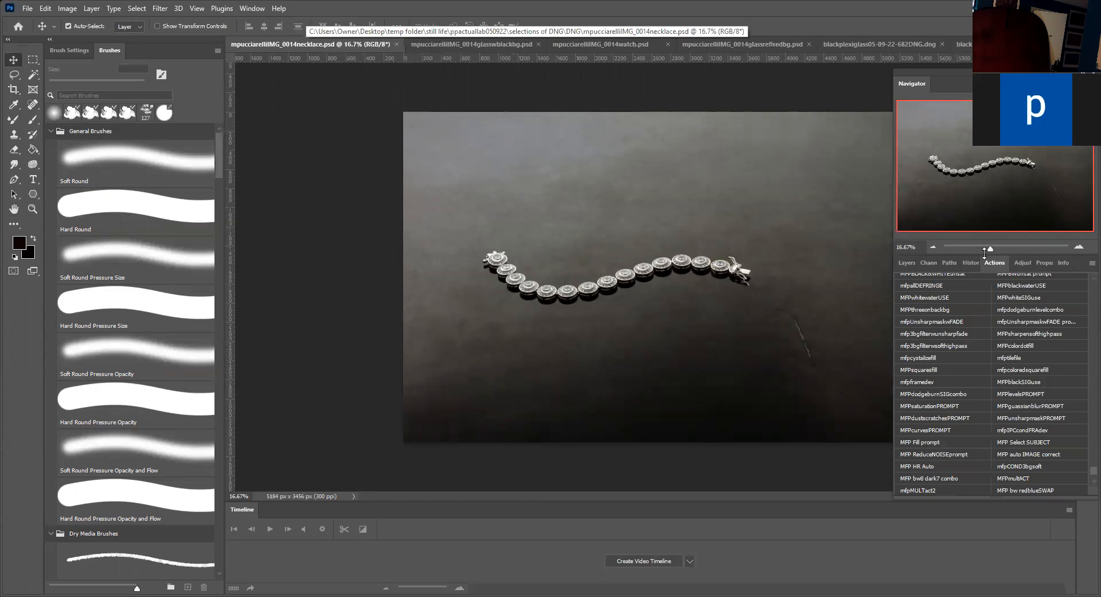
{"action": "left_click", "coordinate": [971, 263]}
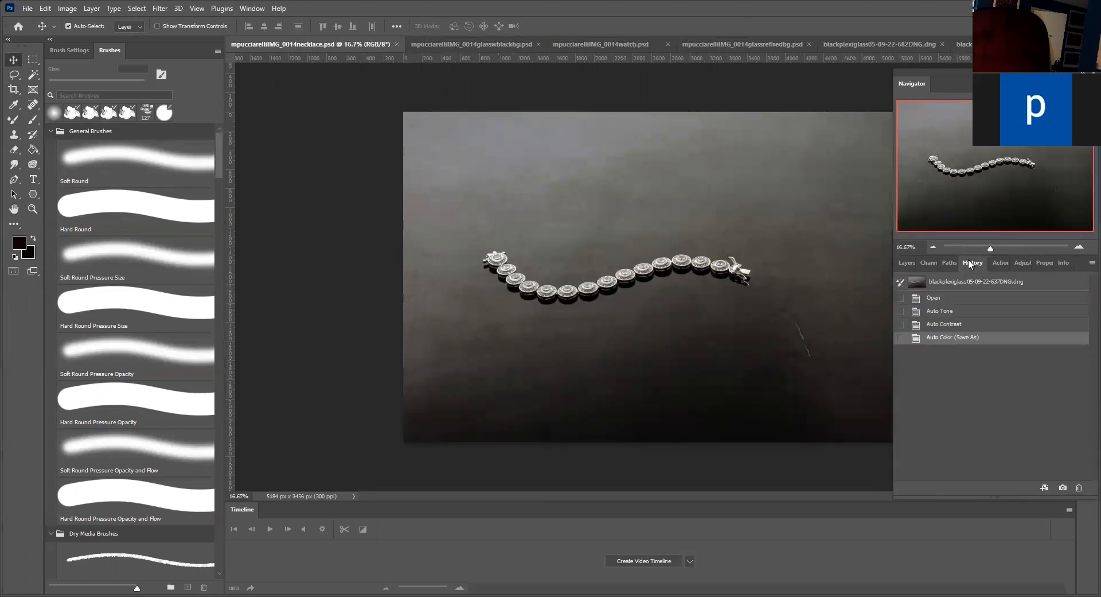
{"action": "left_click", "coordinate": [905, 262]}
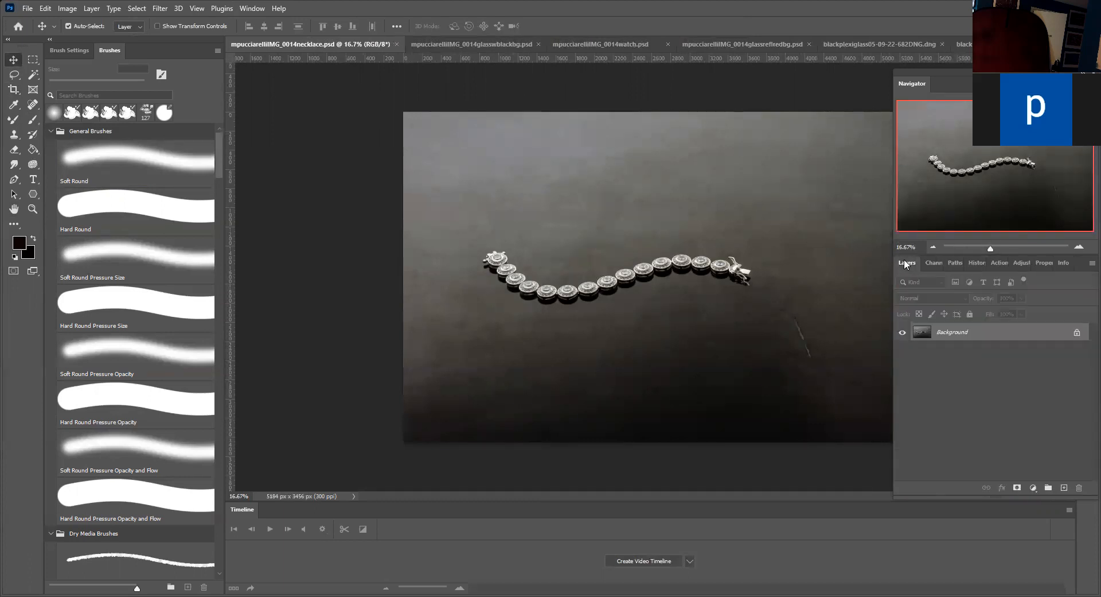
{"action": "right_click", "coordinate": [975, 336]}
{"action": "left_click", "coordinate": [1017, 340]}
{"action": "left_click", "coordinate": [647, 182]}
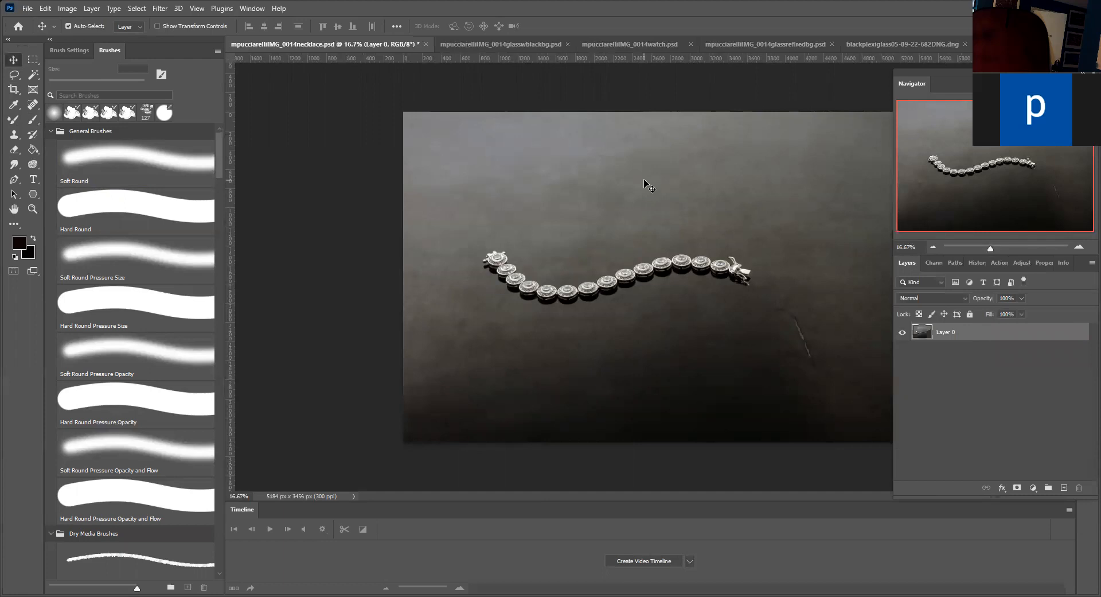
{"action": "key", "text": "ctrl+z"}
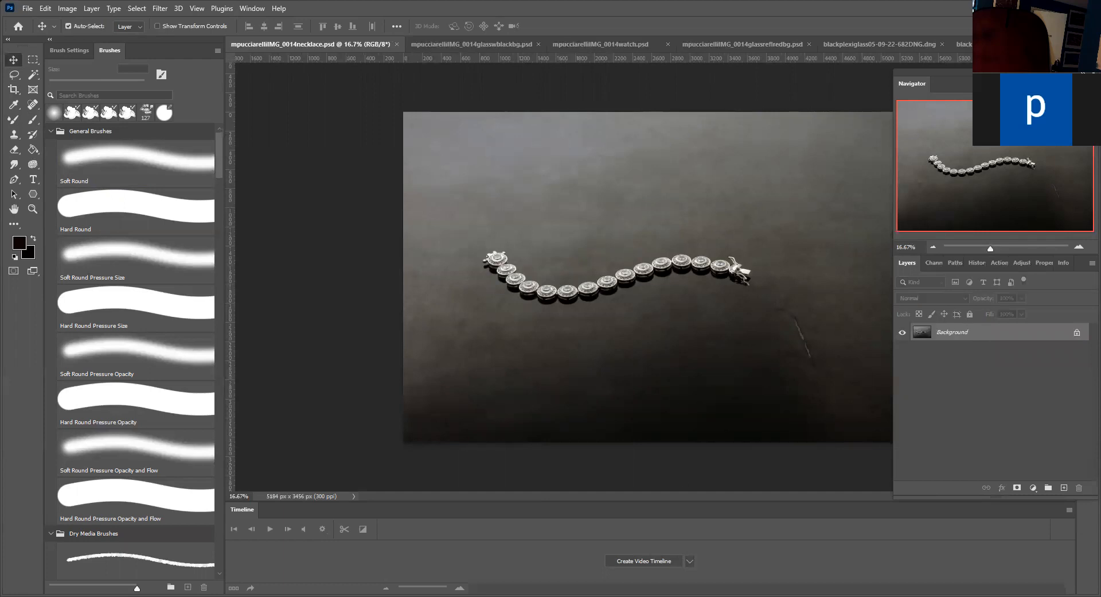
Step: Duplicate the necklace photo's Background layer as Background copy
{"action": "right_click", "coordinate": [1031, 337]}
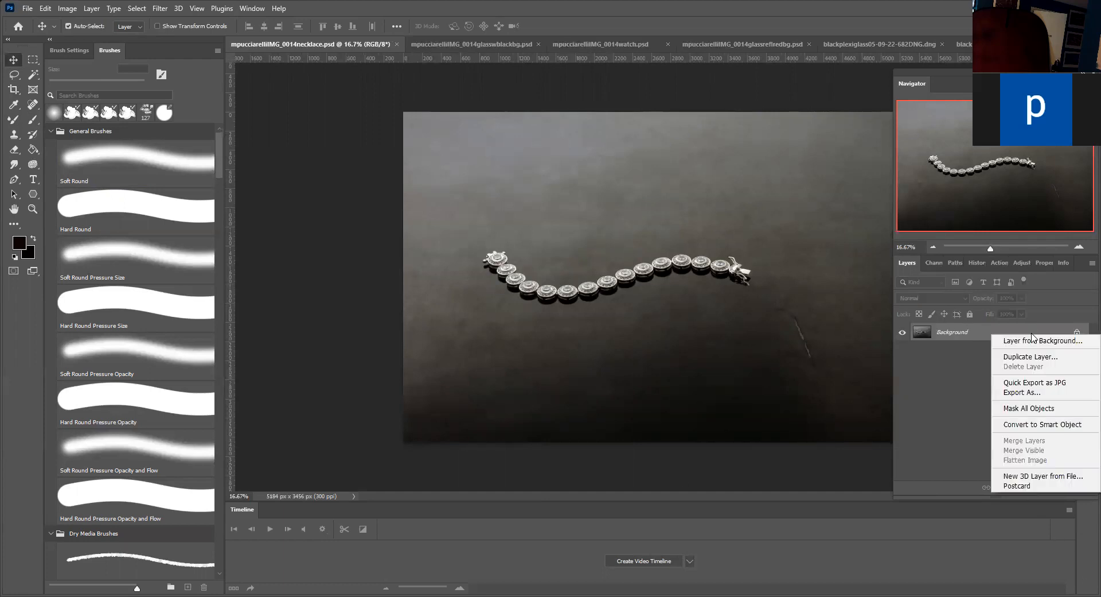
{"action": "left_click", "coordinate": [1026, 357]}
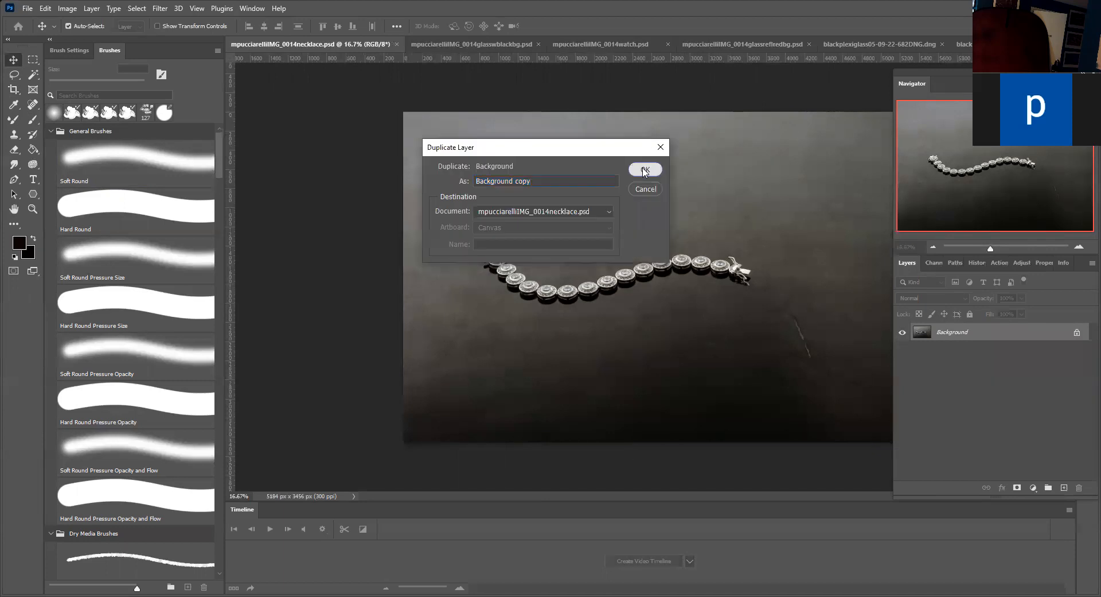
{"action": "left_click", "coordinate": [646, 168]}
Step: Blend away the thin scratch below the necklace's right end with a 300 px Mixer Brush on Background copy
{"action": "left_click", "coordinate": [13, 120]}
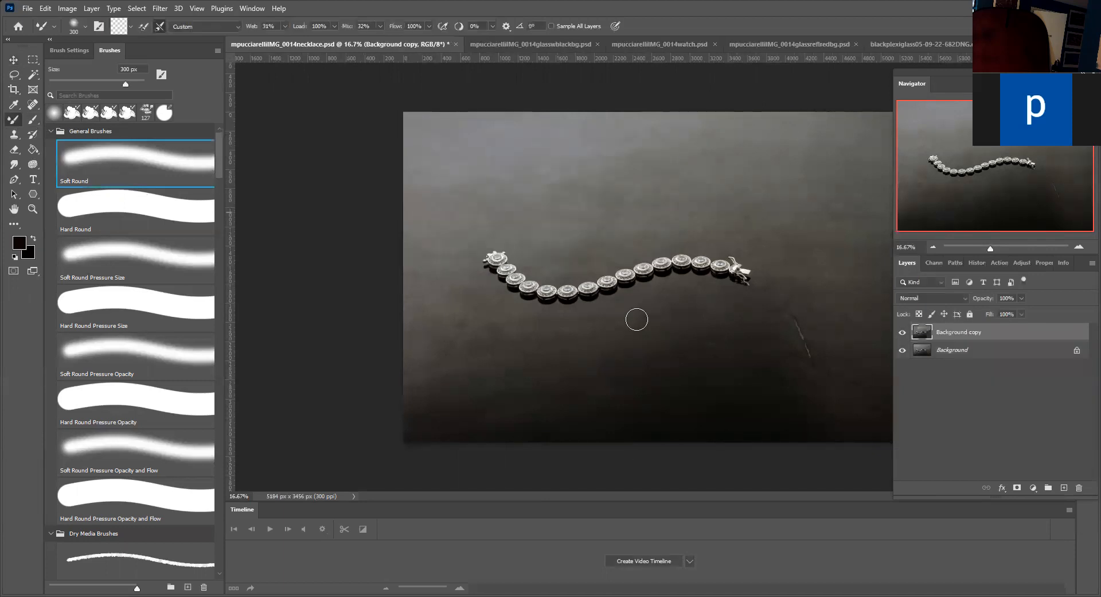
{"action": "mouse_move", "coordinate": [774, 339]}
{"action": "left_mouse_down"}
{"action": "mouse_move", "coordinate": [759, 322]}
{"action": "mouse_move", "coordinate": [787, 351]}
{"action": "mouse_move", "coordinate": [782, 319]}
{"action": "mouse_move", "coordinate": [798, 345]}
{"action": "mouse_move", "coordinate": [791, 321]}
{"action": "mouse_move", "coordinate": [800, 340]}
{"action": "mouse_move", "coordinate": [777, 341]}
{"action": "mouse_move", "coordinate": [794, 352]}
{"action": "left_mouse_up"}
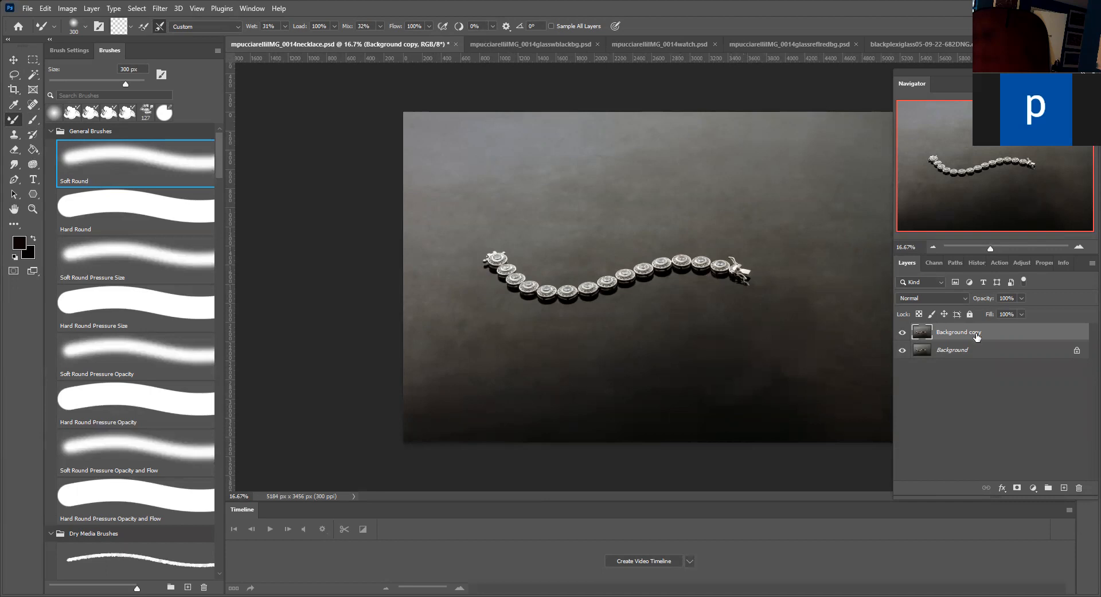
Step: Run the MFPdodgeburnSIGcombo action on Background copy and expand the resulting Dodge & Burn Group
{"action": "left_click", "coordinate": [998, 263]}
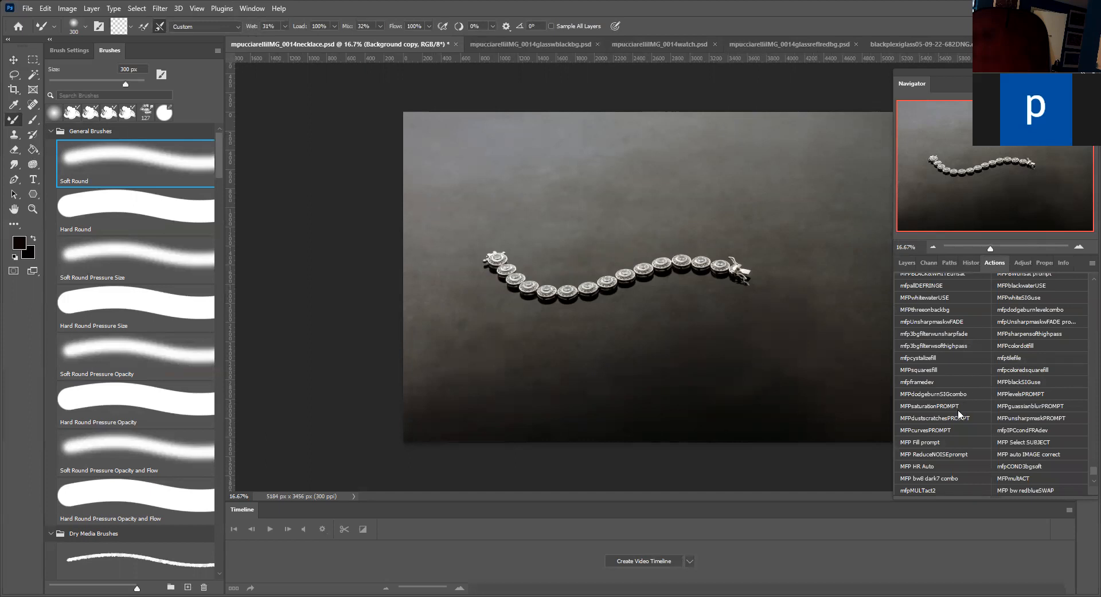
{"action": "left_click", "coordinate": [935, 394]}
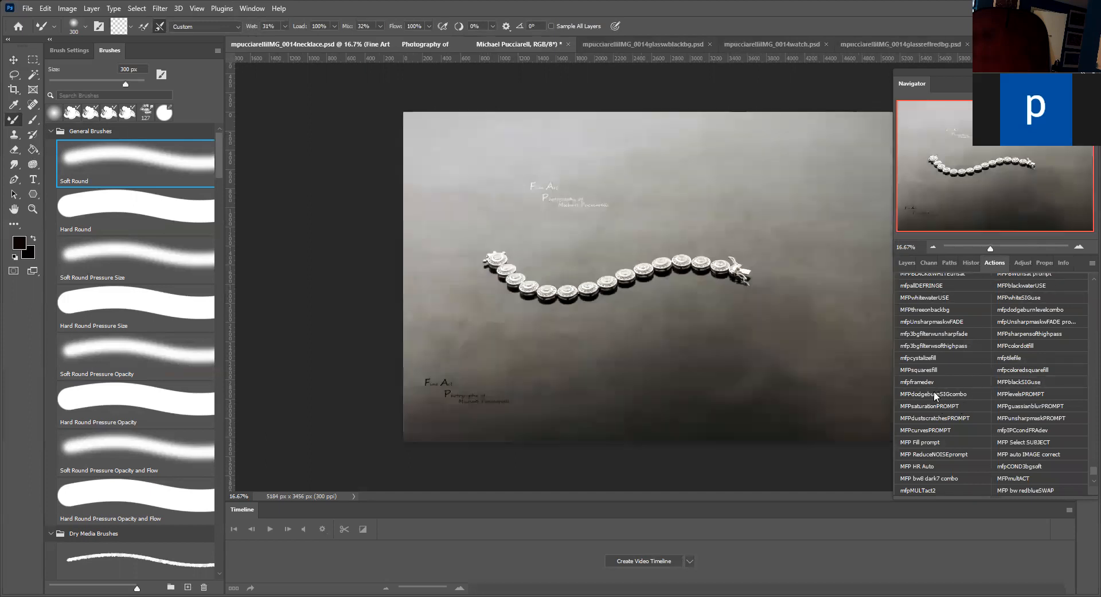
{"action": "left_click", "coordinate": [905, 264]}
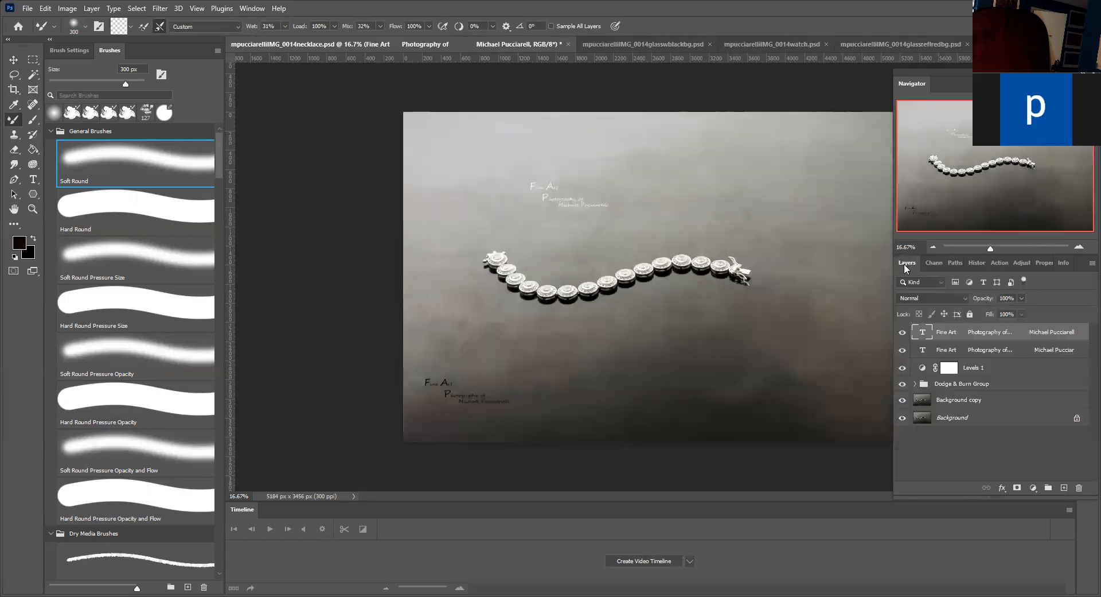
{"action": "left_click", "coordinate": [914, 383]}
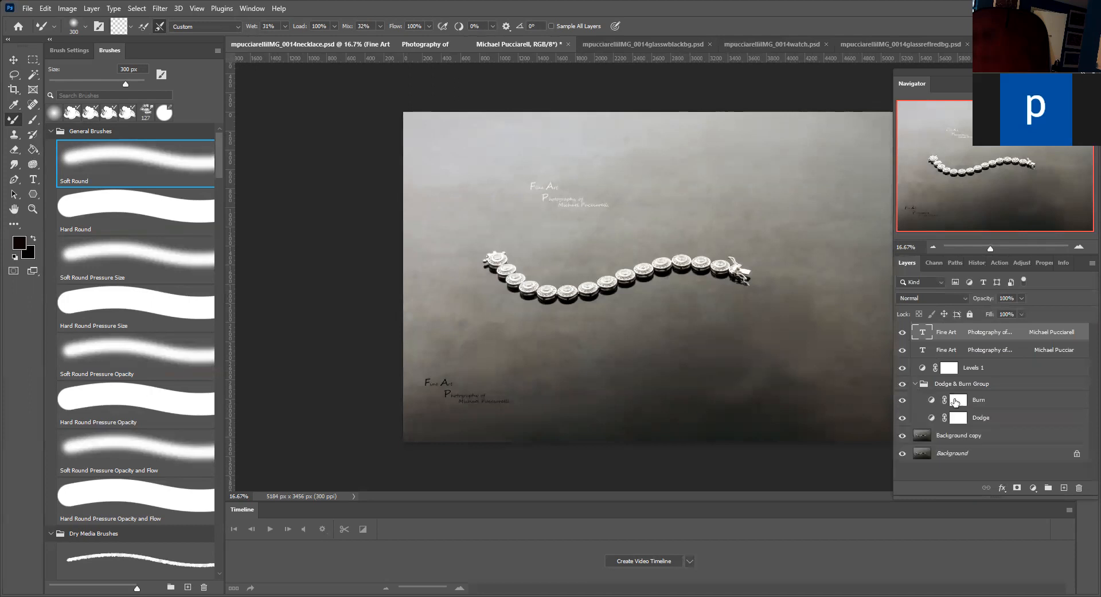
Step: Invert the layer masks of the Burn and Dodge adjustments to black
{"action": "left_click", "coordinate": [957, 399]}
{"action": "key", "text": "ctrl+i"}
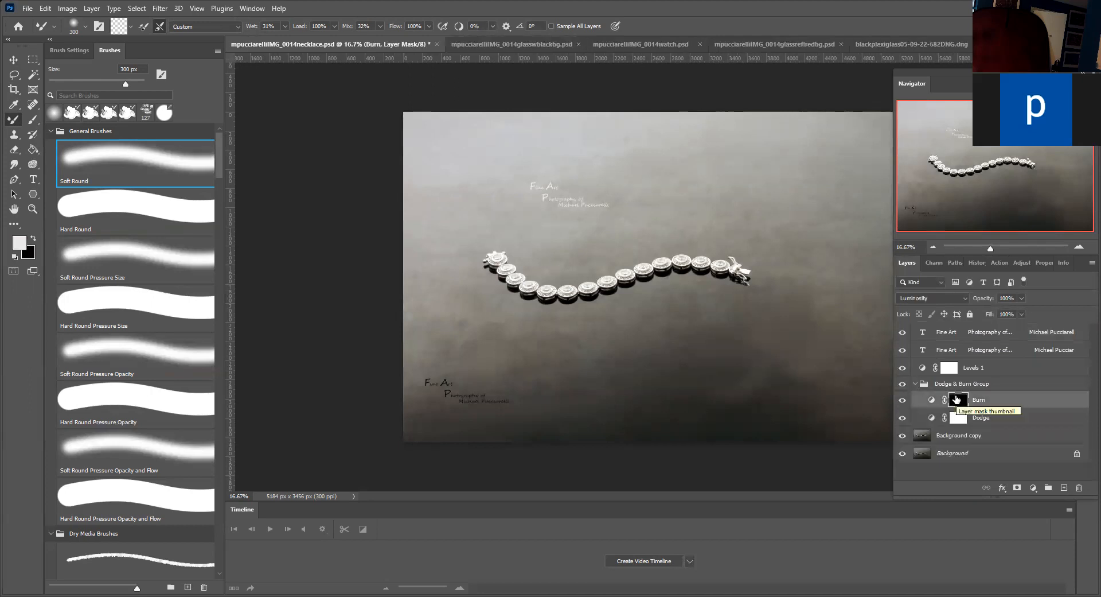
{"action": "left_click", "coordinate": [958, 418]}
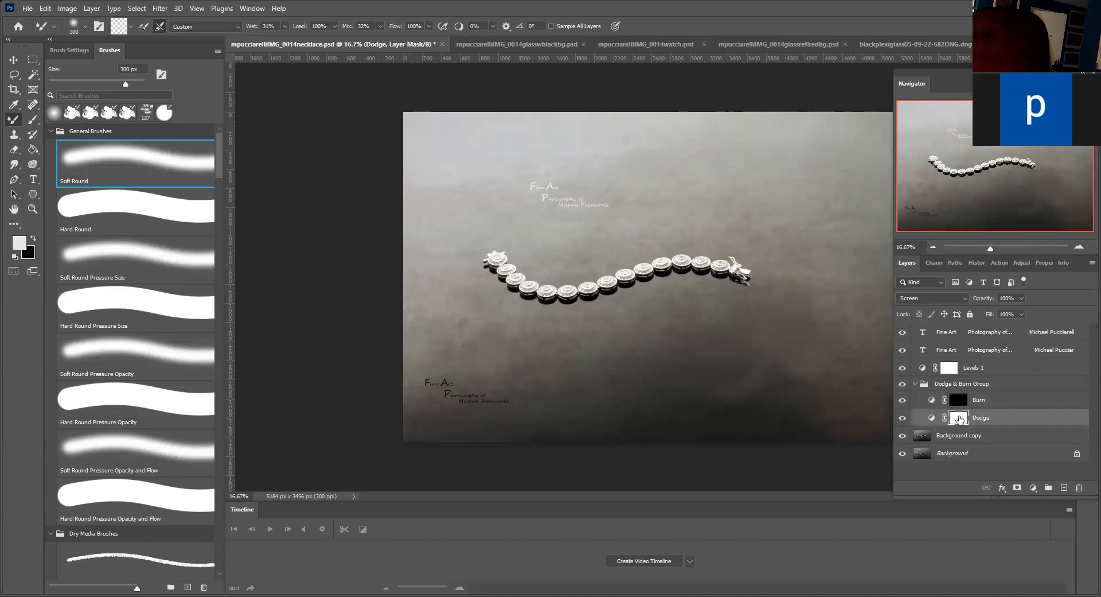
{"action": "key", "text": "ctrl+i"}
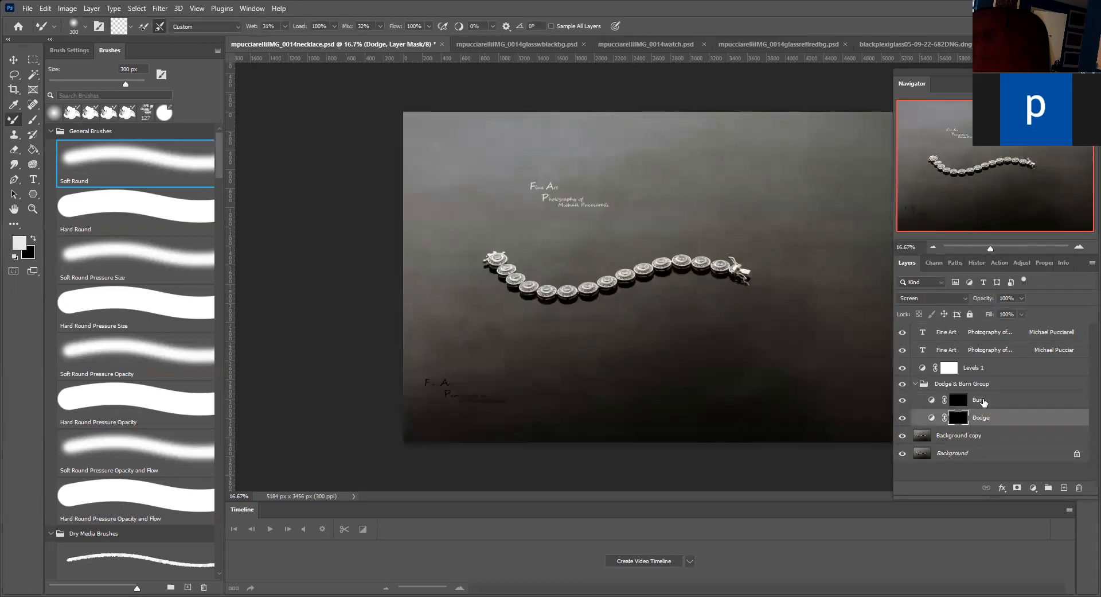
Step: Paint the Burn and Dodge masks light around the necklace with a 2400 px soft round Brush at 11% flow
{"action": "left_click", "coordinate": [960, 400]}
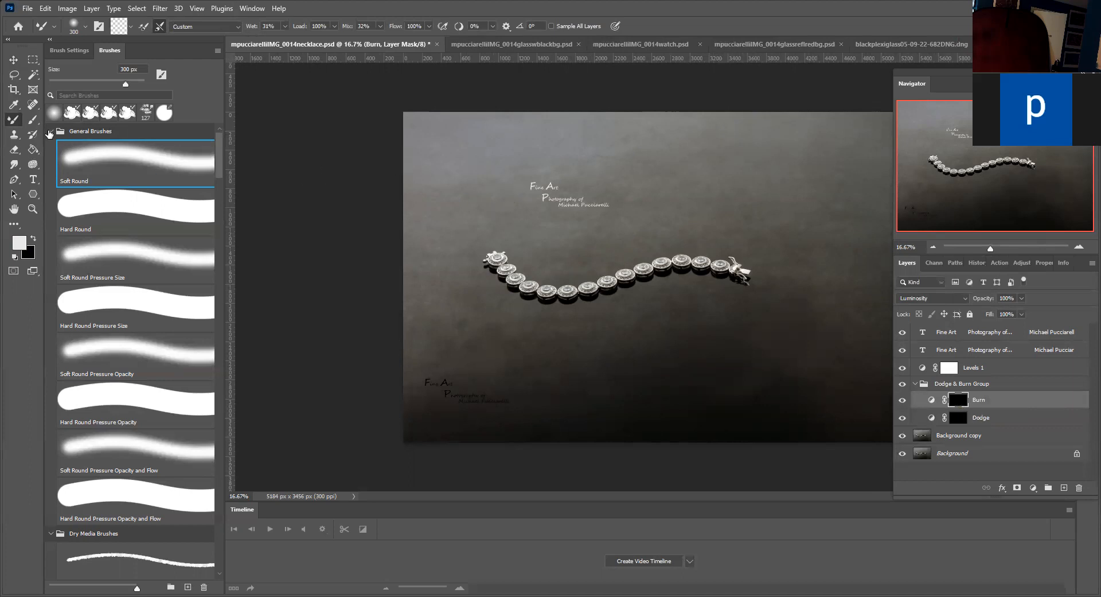
{"action": "left_click", "coordinate": [34, 121]}
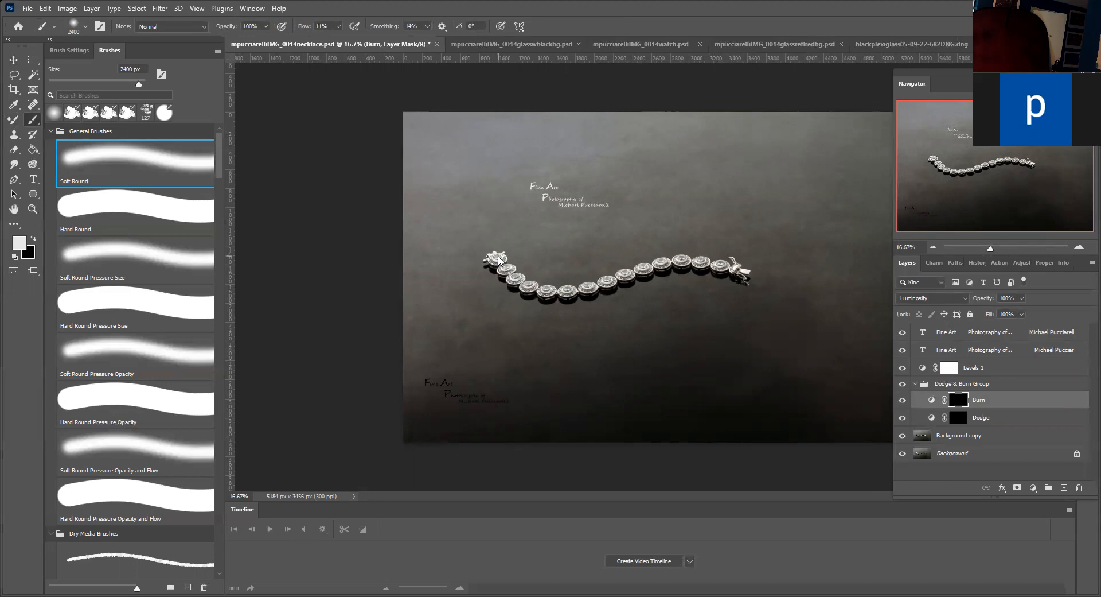
{"action": "mouse_move", "coordinate": [551, 265]}
{"action": "left_mouse_down"}
{"action": "mouse_move", "coordinate": [647, 307]}
{"action": "mouse_move", "coordinate": [678, 264]}
{"action": "left_mouse_up"}
{"action": "left_click_drag", "start_coordinate": [695, 276], "coordinate": [609, 278]}
{"action": "left_click", "coordinate": [962, 417]}
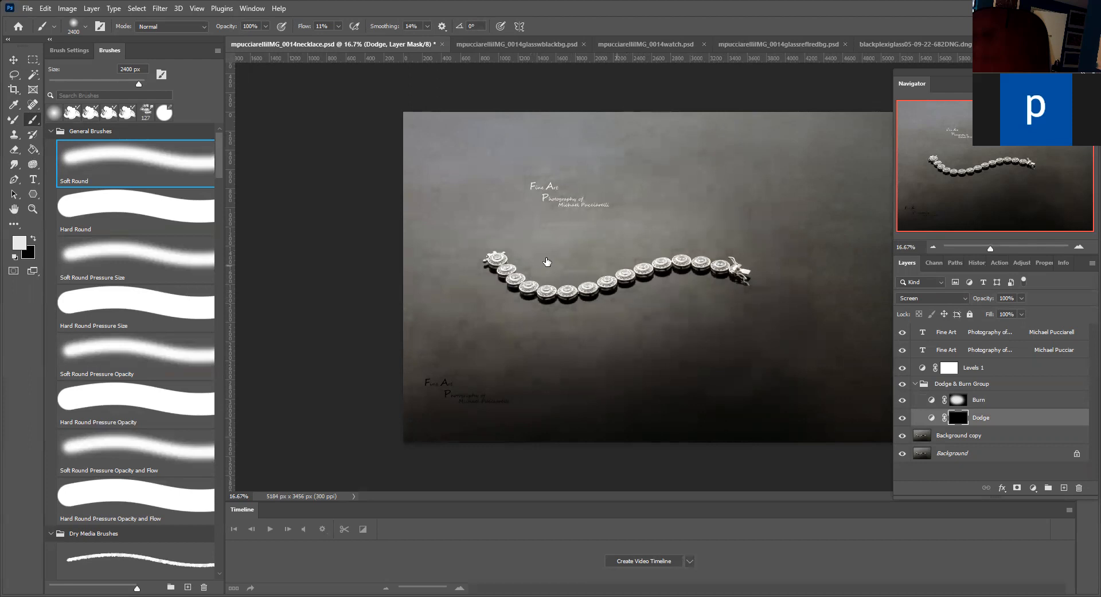
Step: Delete the black signature text layer and move the white signature to just below the right half of the necklace
{"action": "left_click", "coordinate": [947, 350]}
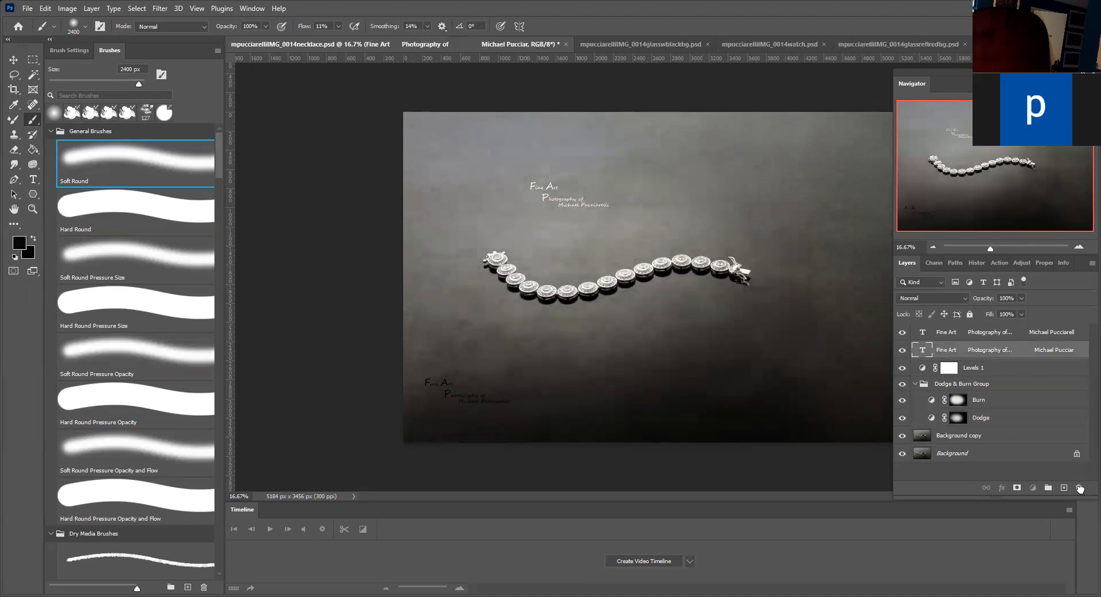
{"action": "key", "text": "Delete"}
{"action": "left_click", "coordinate": [949, 333]}
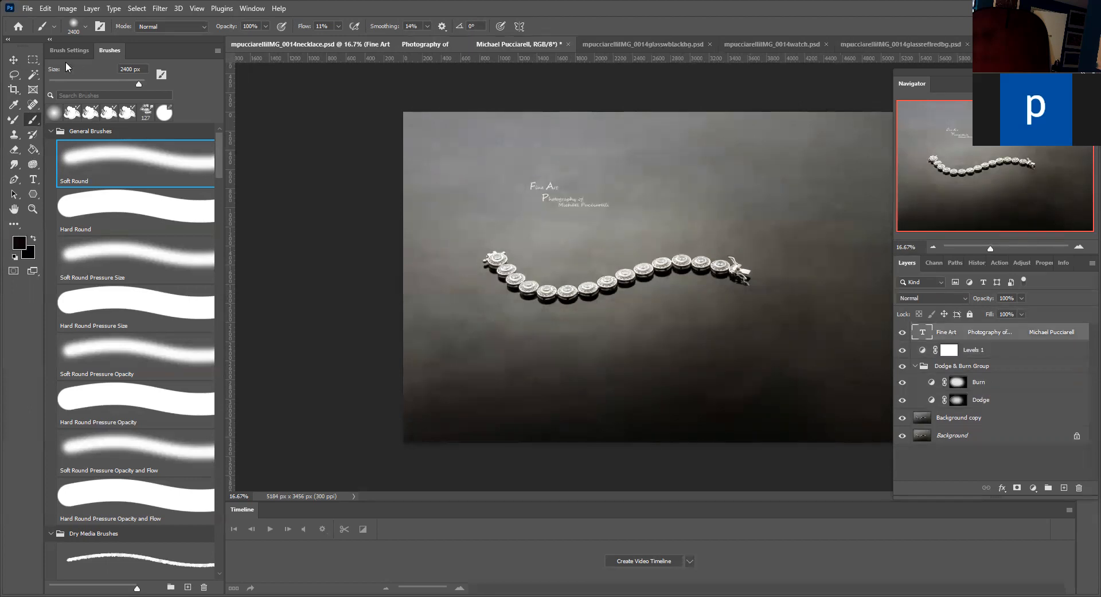
{"action": "left_click", "coordinate": [13, 59]}
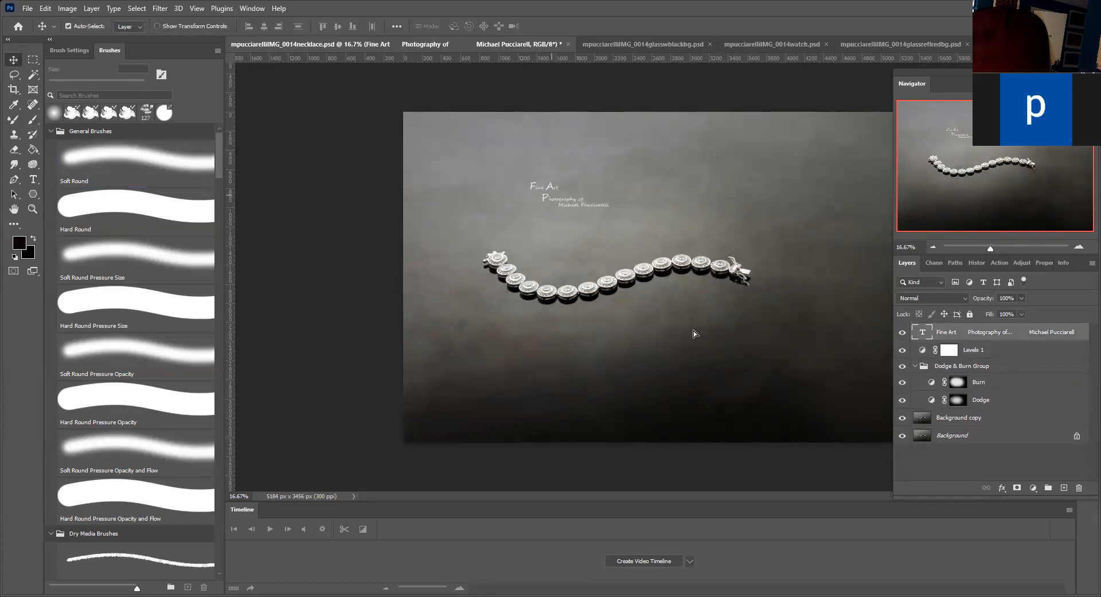
{"action": "left_click_drag", "start_coordinate": [548, 196], "coordinate": [678, 324]}
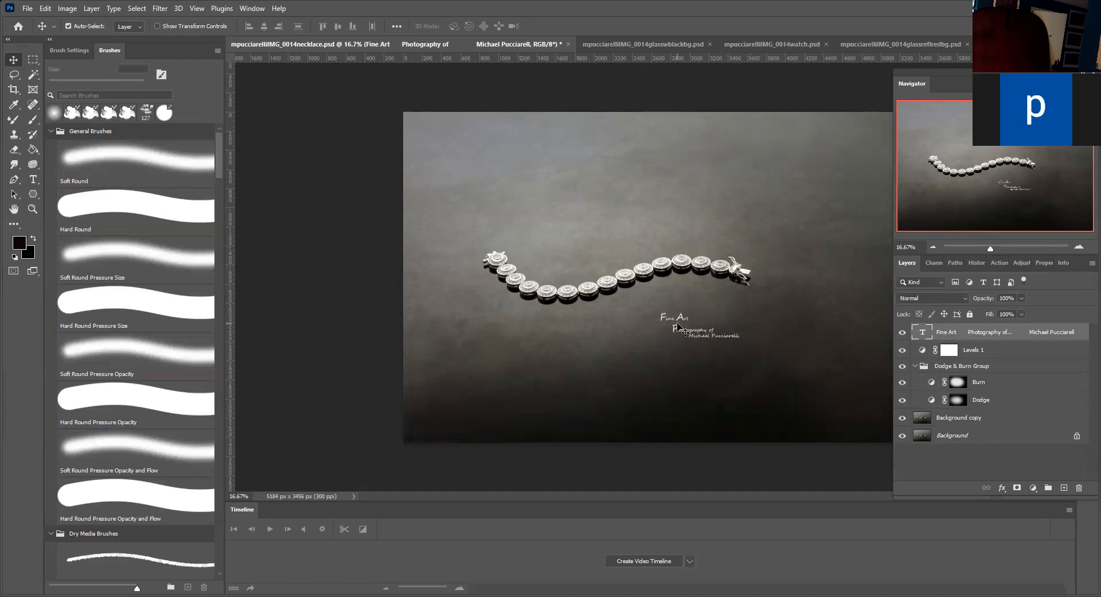
{"action": "left_click", "coordinate": [958, 400]}
{"action": "left_click", "coordinate": [33, 119]}
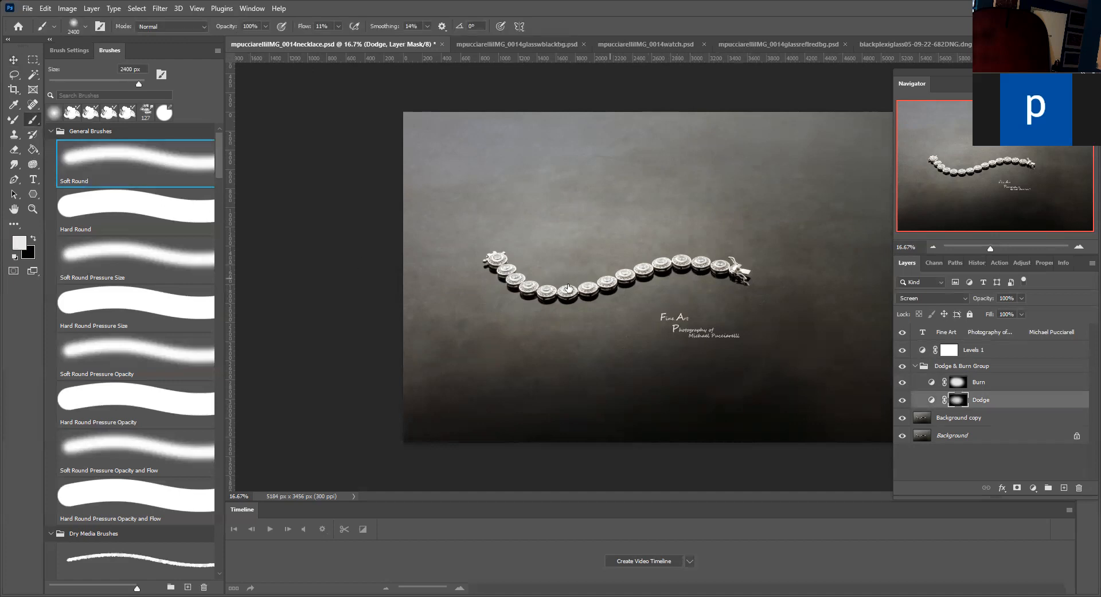
Step: Set the black point of the Levels 1 adjustment by sampling the dark background near the photo's bottom edge
{"action": "left_click", "coordinate": [920, 350]}
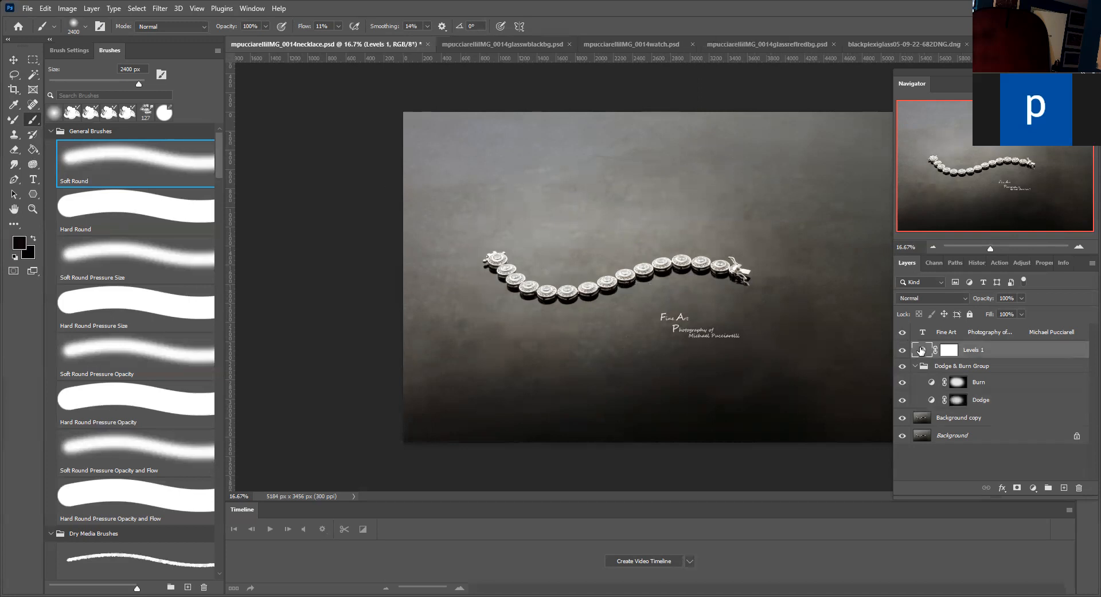
{"action": "double_click", "coordinate": [921, 351]}
{"action": "left_click", "coordinate": [905, 339]}
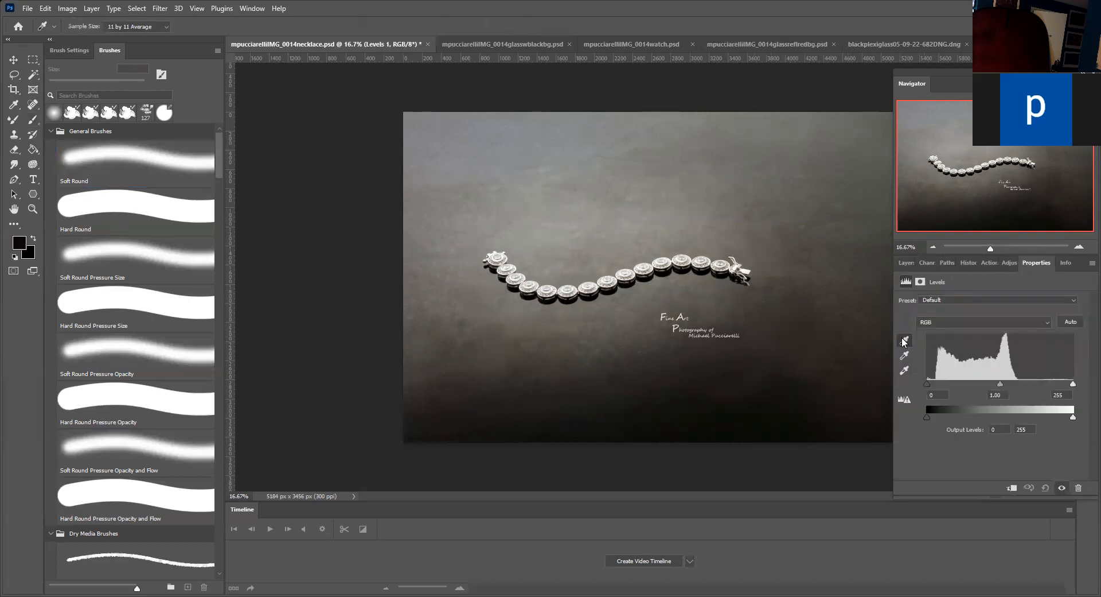
{"action": "left_click", "coordinate": [697, 411]}
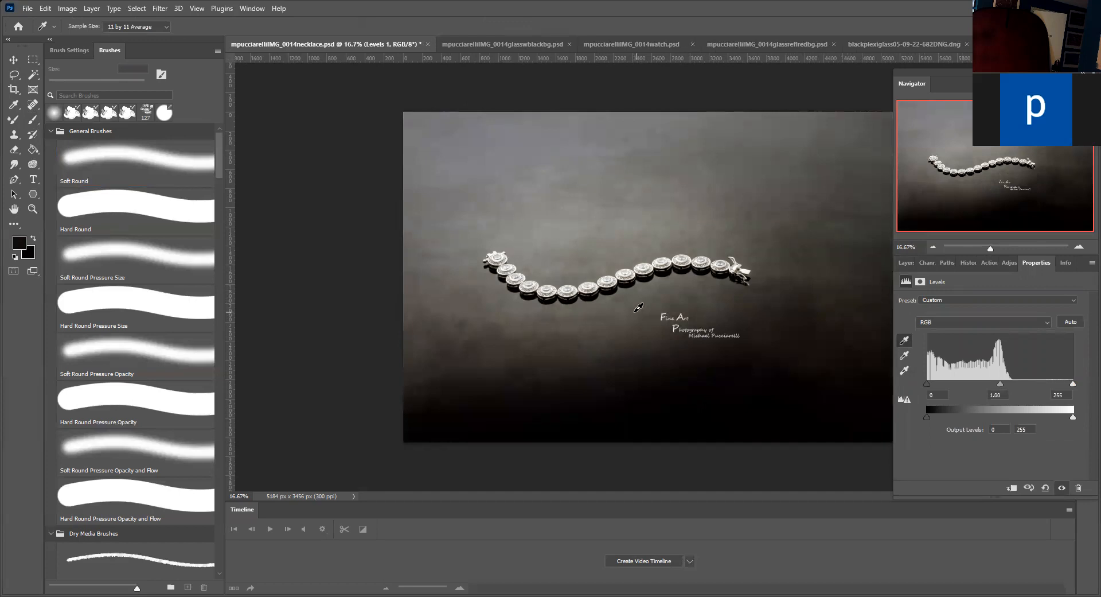
Step: Move the white signature text slightly up and left so it sits closer beneath the necklace
{"action": "left_click", "coordinate": [902, 263]}
{"action": "key", "text": "b"}
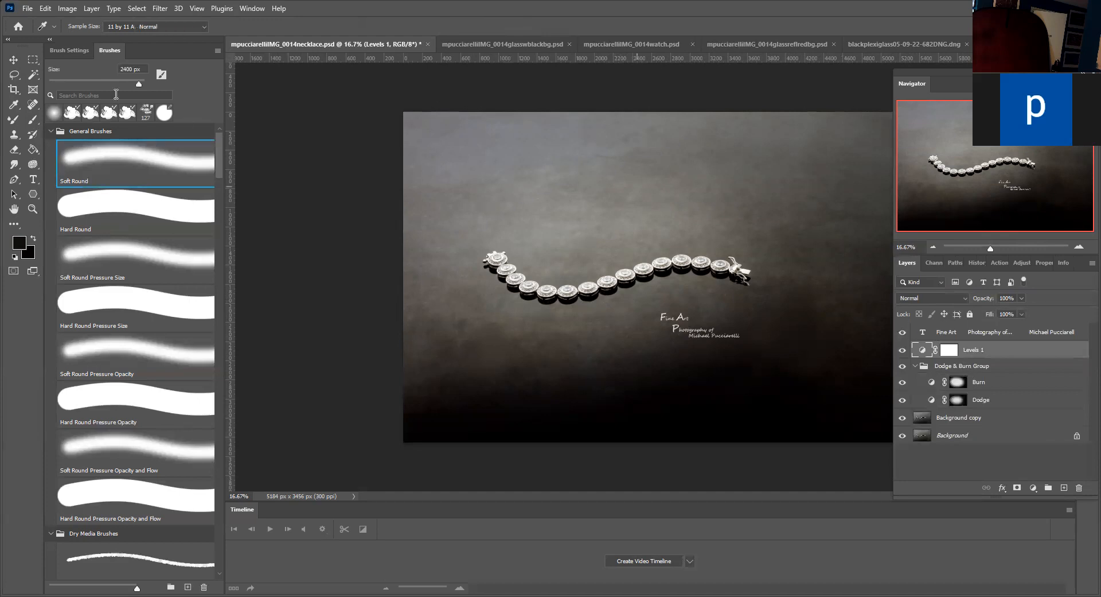
{"action": "left_click", "coordinate": [948, 332]}
{"action": "left_click", "coordinate": [16, 60]}
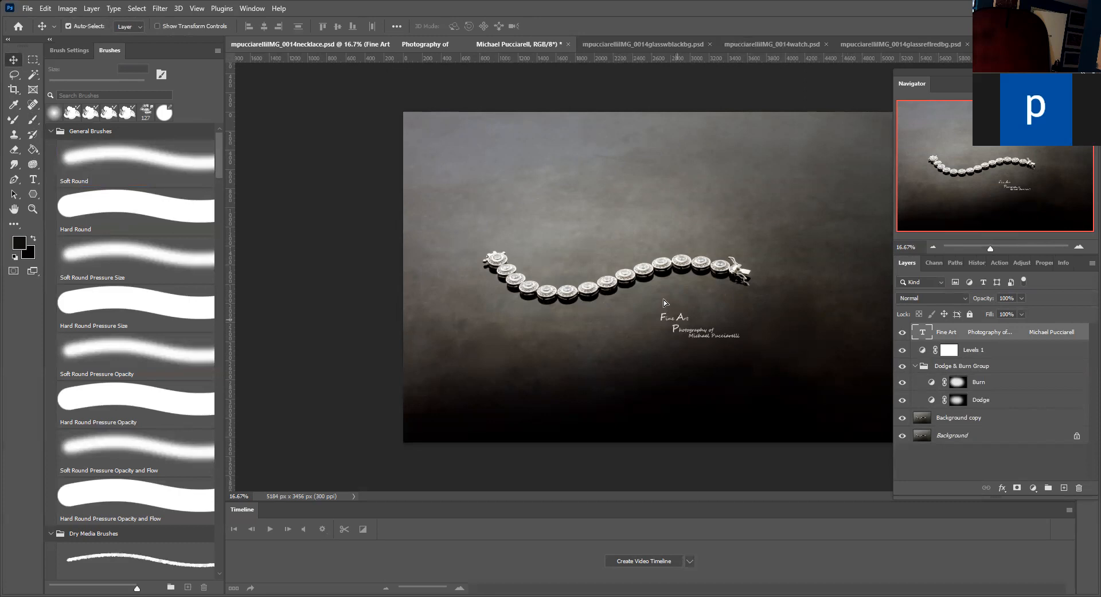
{"action": "left_click_drag", "start_coordinate": [677, 324], "coordinate": [664, 302]}
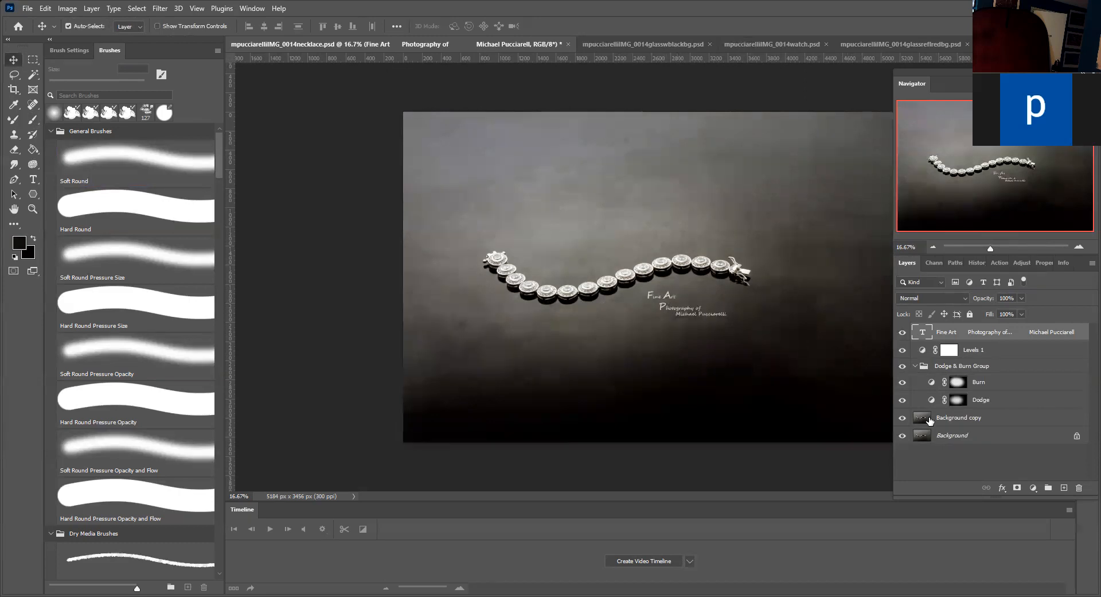
Step: Run the mfp3bgfilterwsofthighpass action on Background copy and display the layers it produces
{"action": "left_click", "coordinate": [930, 421]}
{"action": "left_click", "coordinate": [998, 263]}
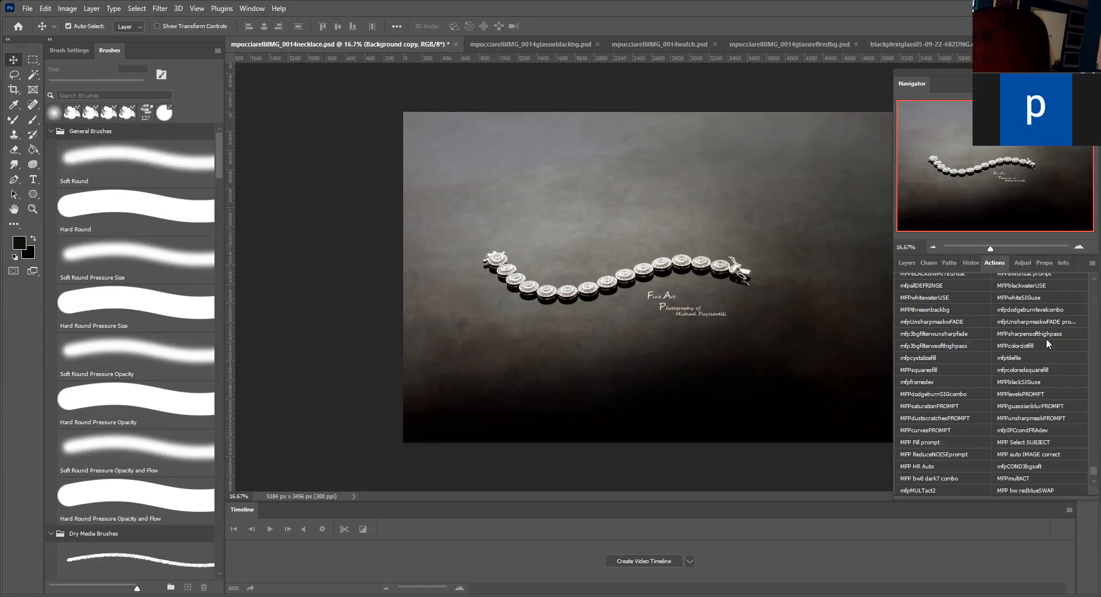
{"action": "left_click", "coordinate": [943, 346]}
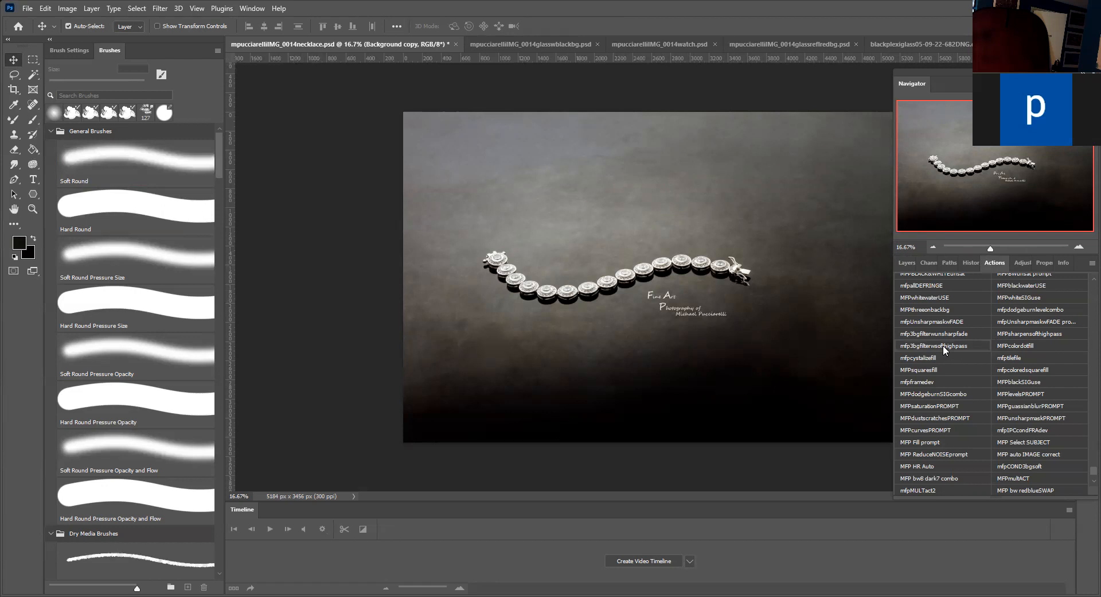
{"action": "left_click", "coordinate": [905, 263]}
Step: Run the MFPallIPConeBLACK action on the Background copy layer to surround the necklace photo with a black frame
{"action": "left_click", "coordinate": [924, 456]}
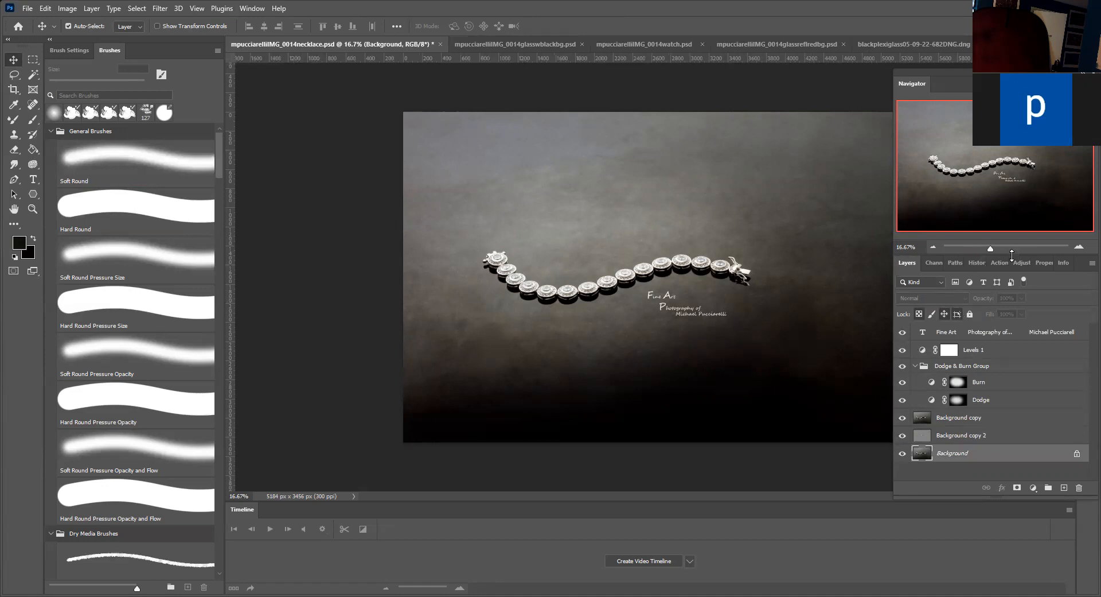
{"action": "left_click", "coordinate": [1001, 263]}
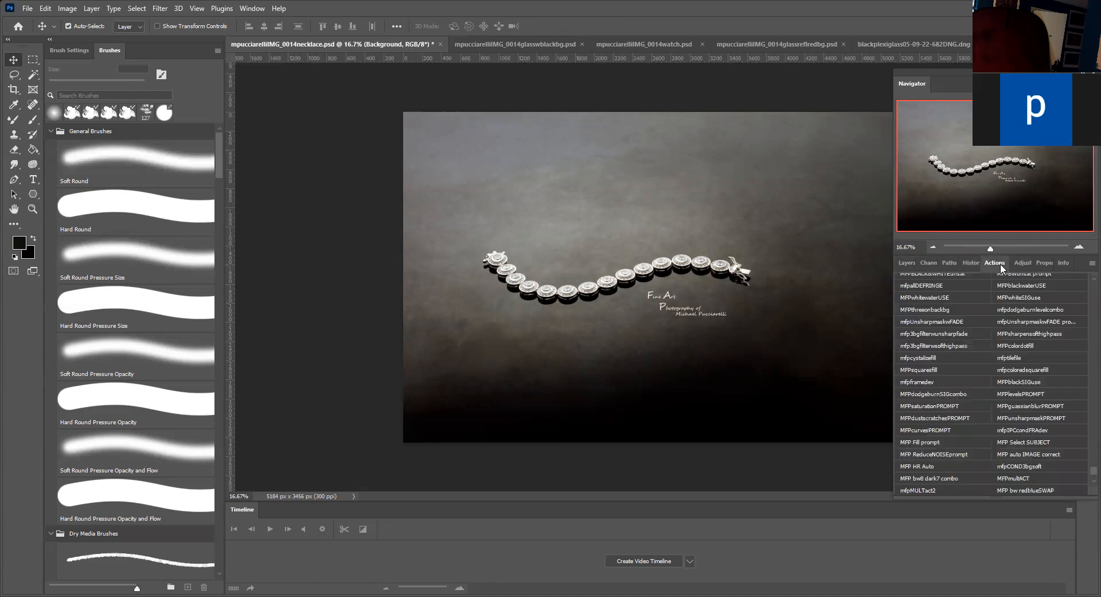
{"action": "left_click", "coordinate": [904, 267]}
{"action": "left_click", "coordinate": [962, 418]}
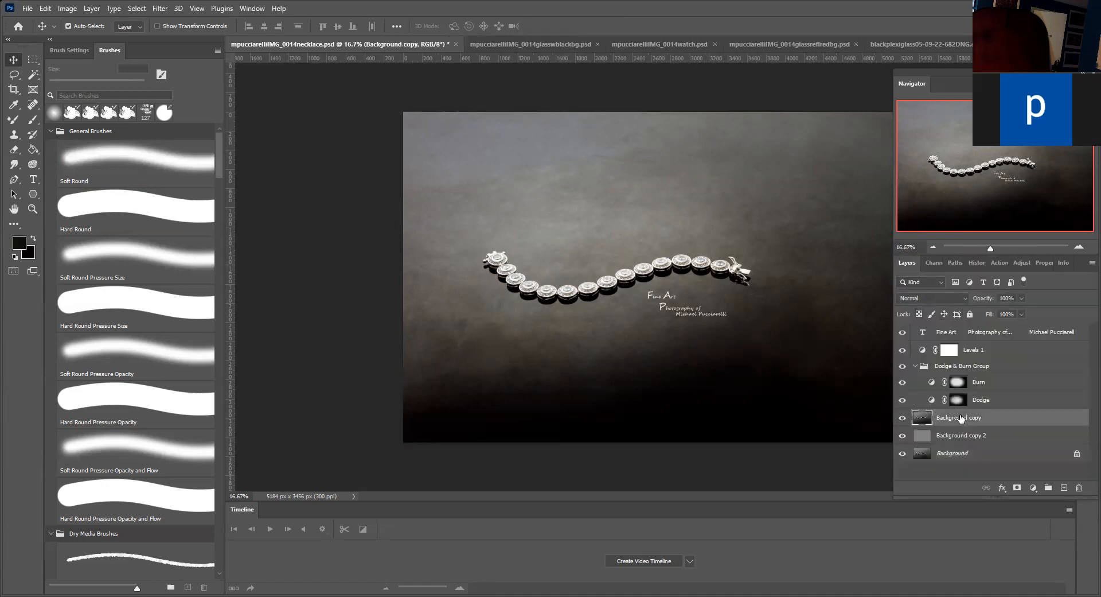
{"action": "left_click", "coordinate": [998, 262]}
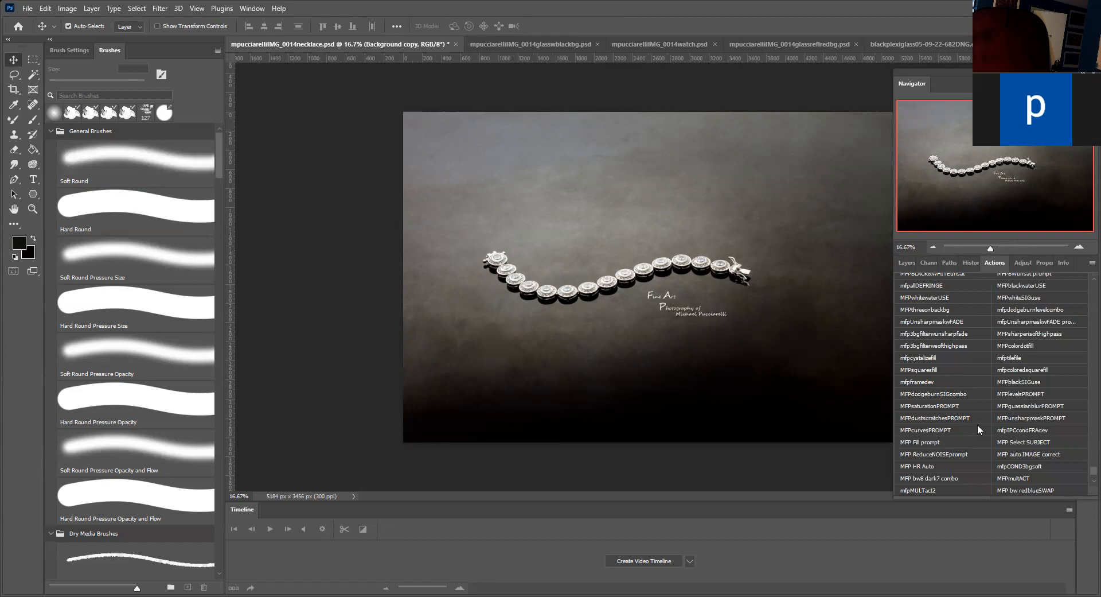
{"action": "scroll", "coordinate": [1027, 383], "scroll_direction": "up", "scroll_amount": 2}
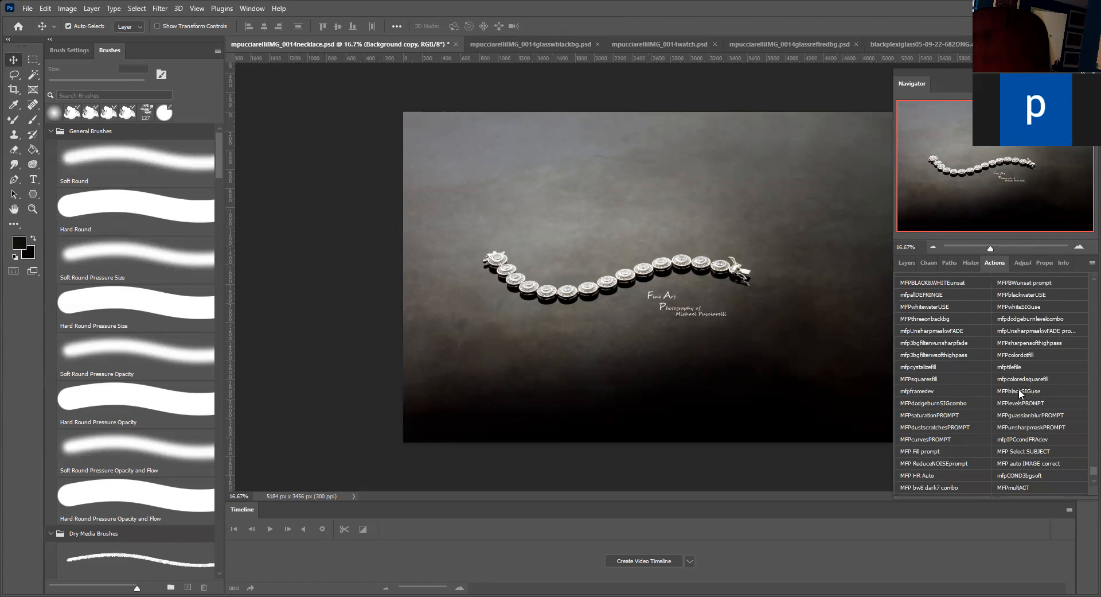
{"action": "scroll", "coordinate": [1002, 376], "scroll_direction": "down", "scroll_amount": 2}
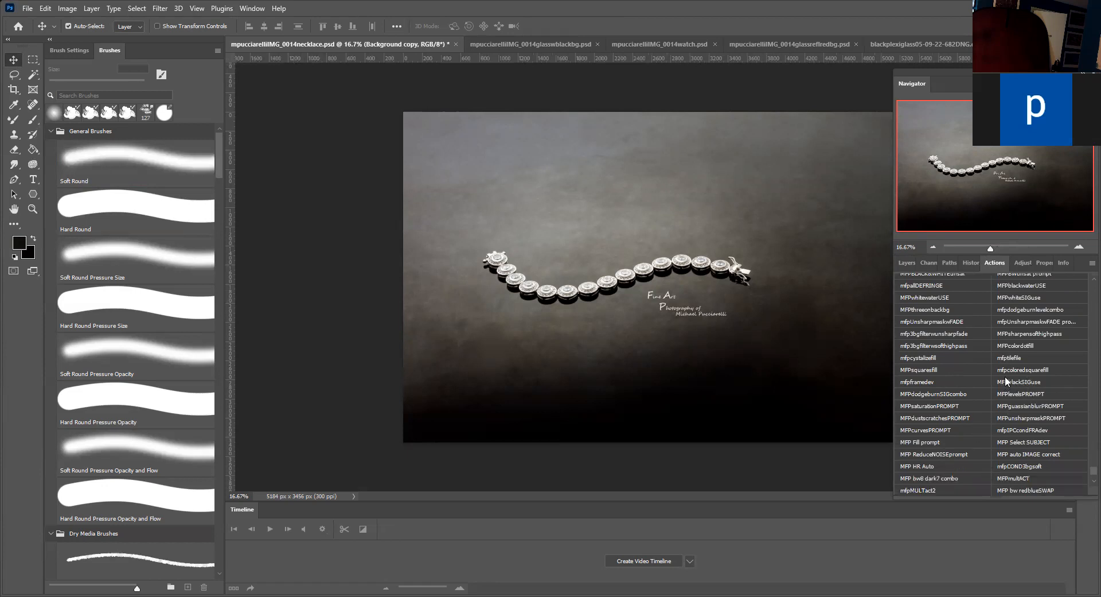
{"action": "scroll", "coordinate": [1005, 377], "scroll_direction": "down", "scroll_amount": 2}
{"action": "scroll", "coordinate": [1003, 375], "scroll_direction": "down", "scroll_amount": 2}
{"action": "scroll", "coordinate": [1003, 379], "scroll_direction": "down", "scroll_amount": 2}
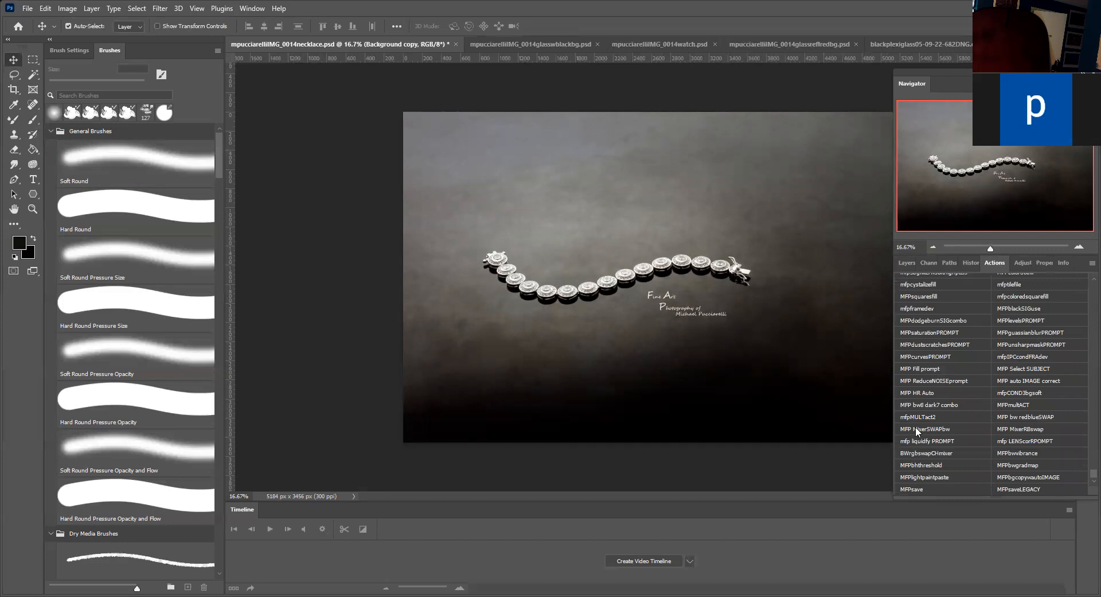
{"action": "scroll", "coordinate": [954, 436], "scroll_direction": "up", "scroll_amount": 5}
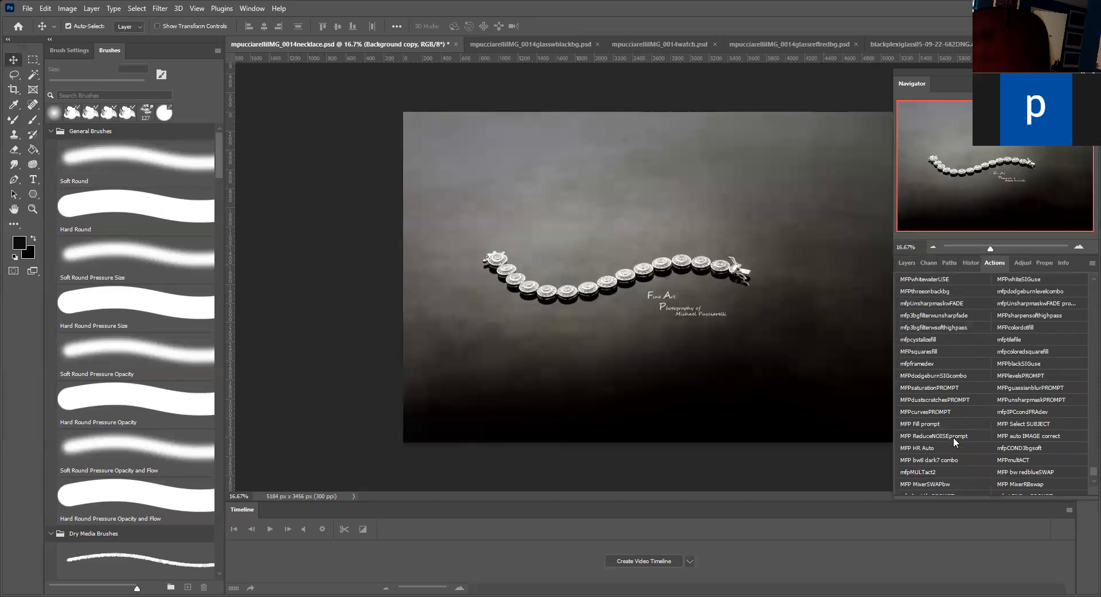
{"action": "scroll", "coordinate": [954, 435], "scroll_direction": "up", "scroll_amount": 2}
{"action": "scroll", "coordinate": [958, 432], "scroll_direction": "up", "scroll_amount": 1}
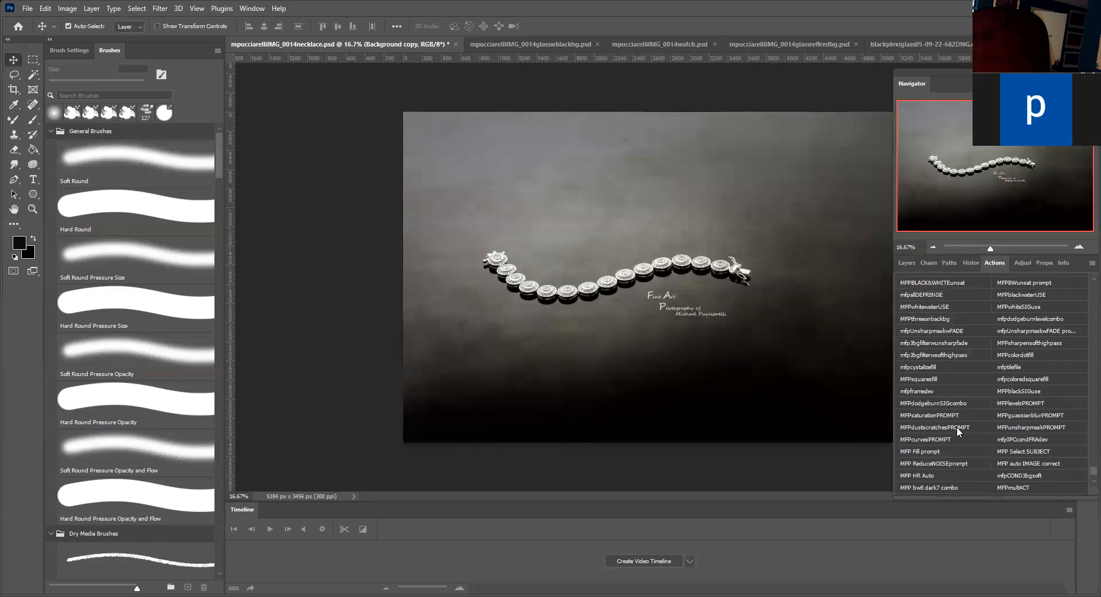
{"action": "scroll", "coordinate": [977, 422], "scroll_direction": "down", "scroll_amount": 2}
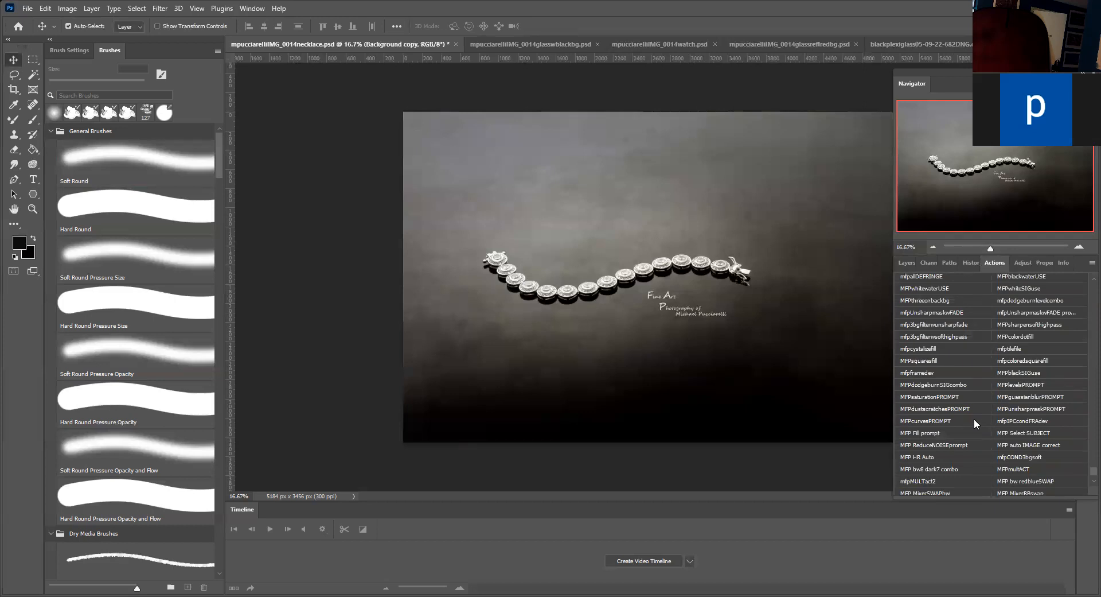
{"action": "scroll", "coordinate": [974, 417], "scroll_direction": "down", "scroll_amount": 2}
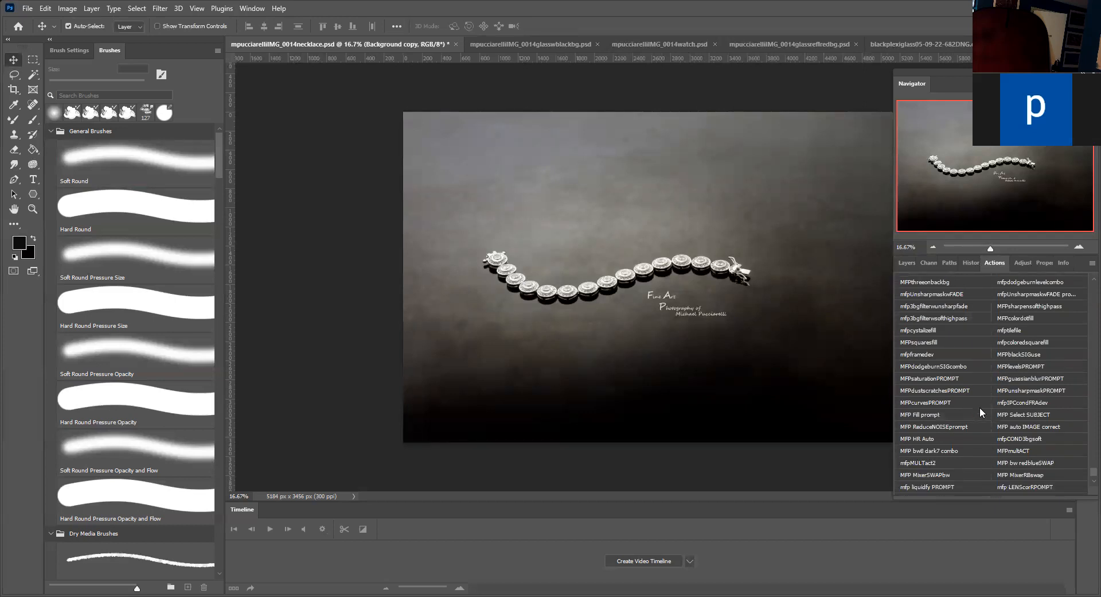
{"action": "scroll", "coordinate": [990, 404], "scroll_direction": "up", "scroll_amount": 4}
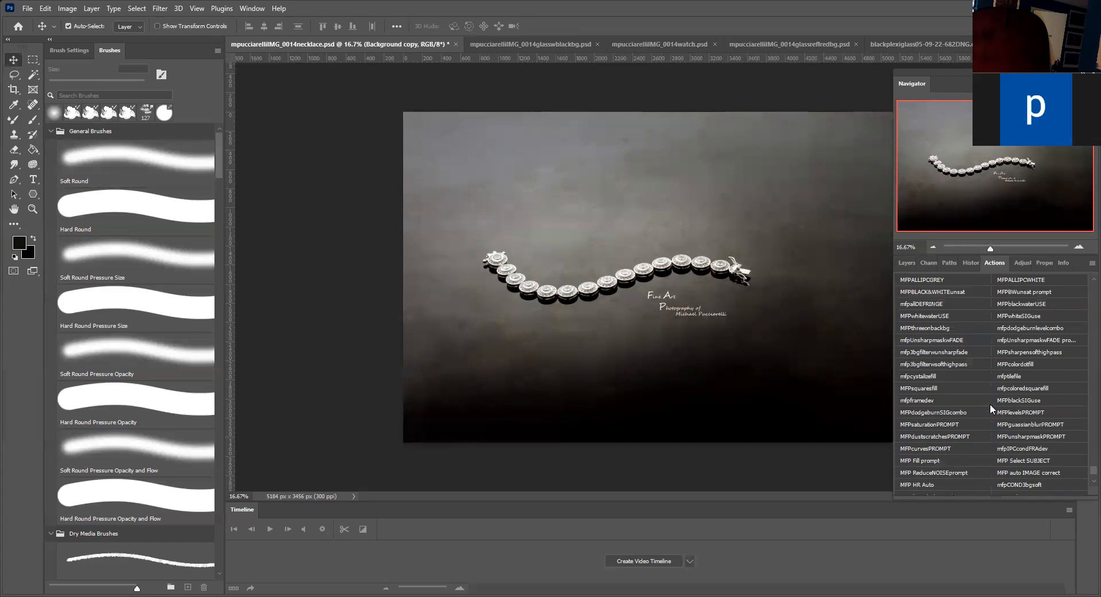
{"action": "scroll", "coordinate": [990, 404], "scroll_direction": "up", "scroll_amount": 4}
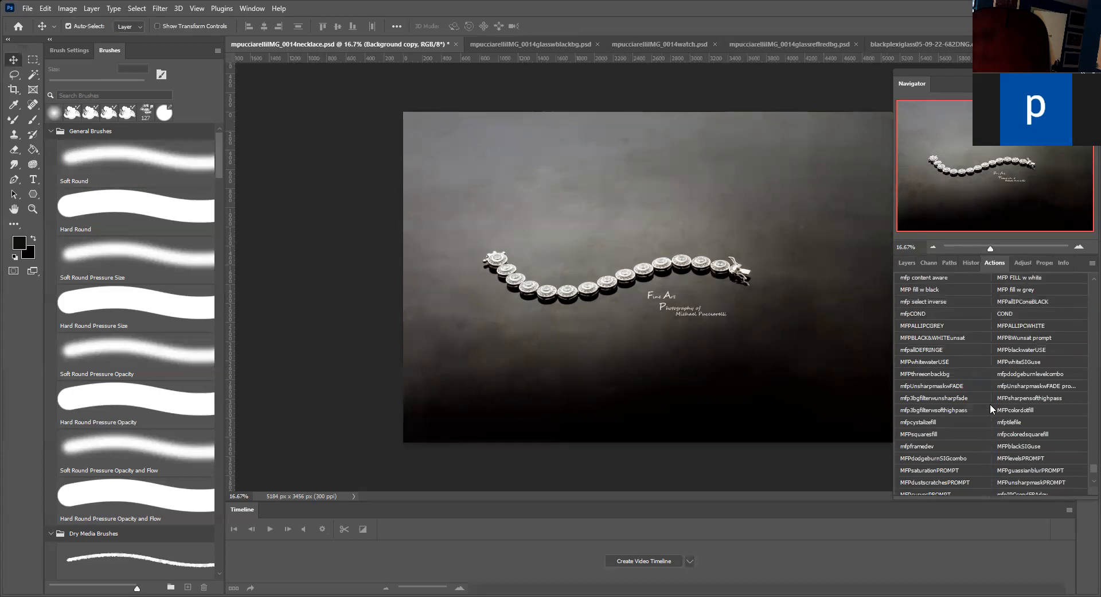
{"action": "left_click", "coordinate": [1025, 299]}
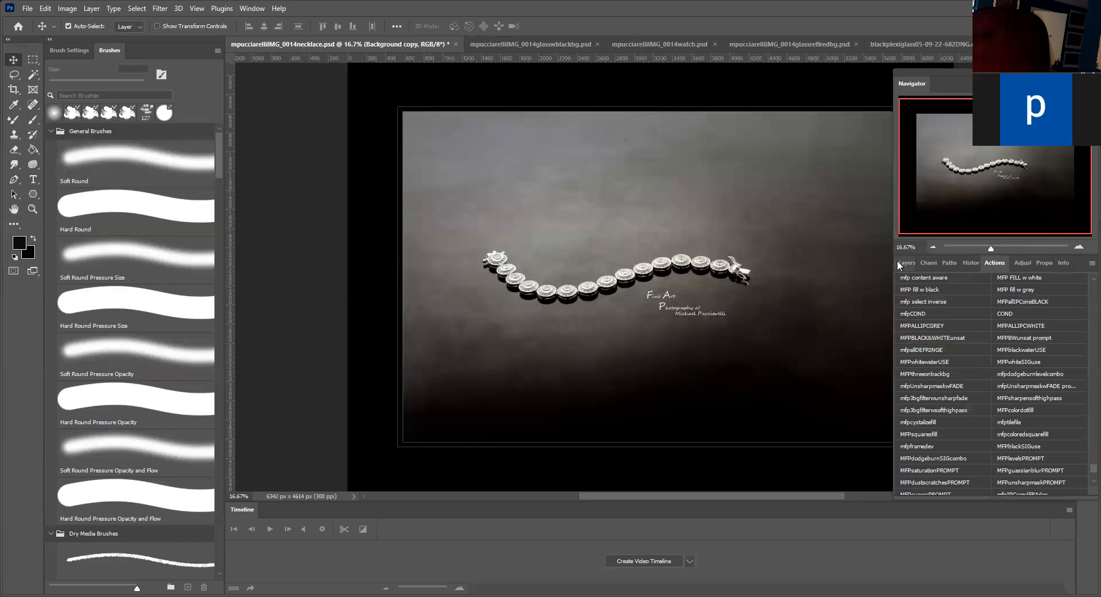
Step: Revert the necklace photo to the Blending Change history state, undoing the canvas size changes made by the frame action
{"action": "left_click", "coordinate": [969, 262]}
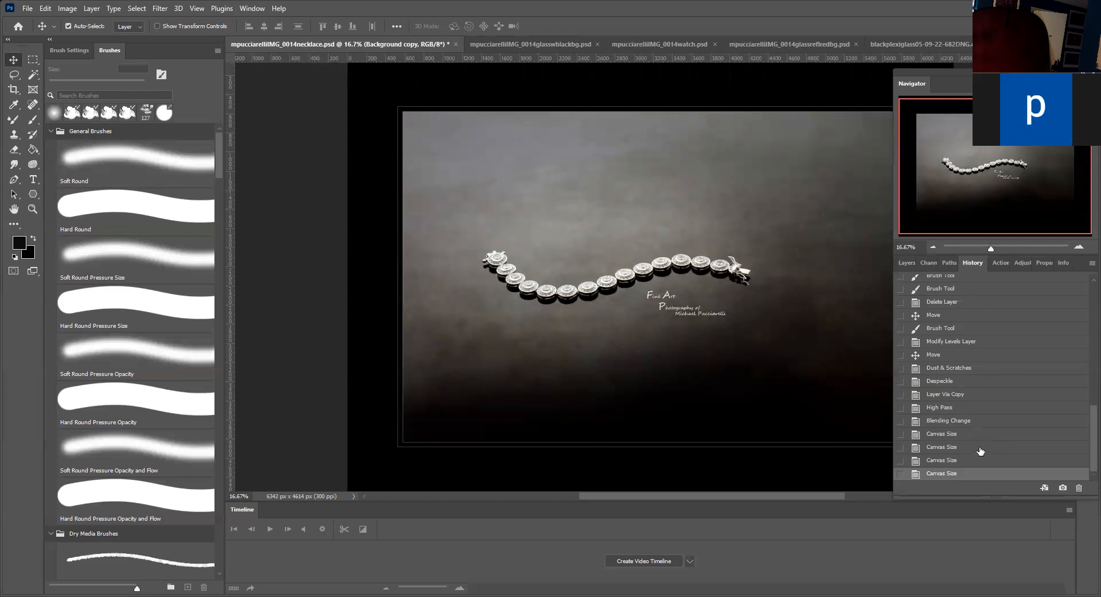
{"action": "left_click", "coordinate": [900, 421]}
{"action": "left_click", "coordinate": [941, 420]}
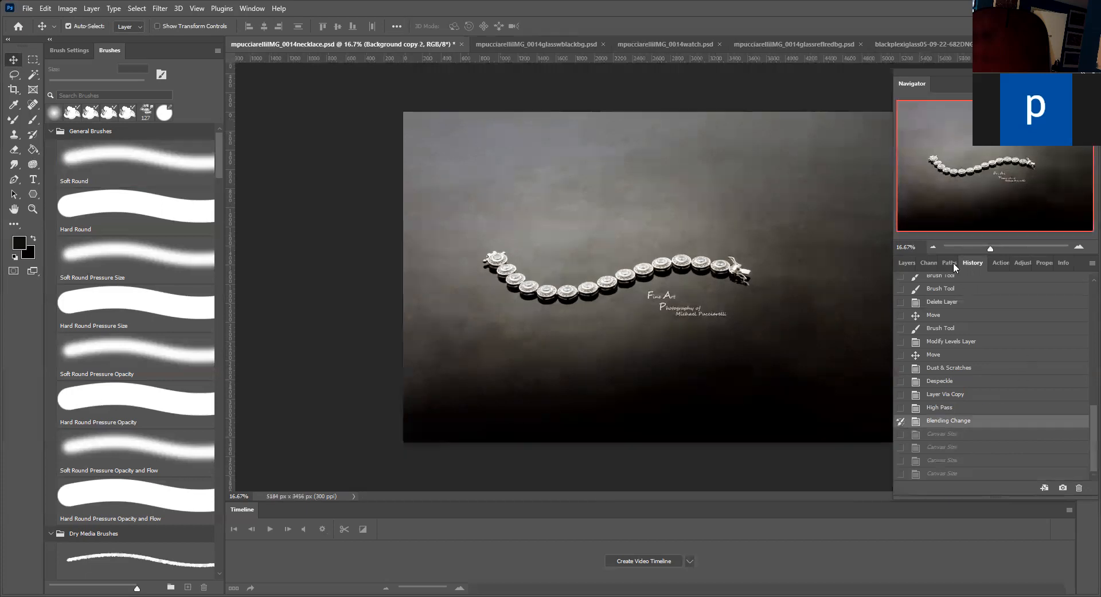
Step: Crop the photo on all four sides to a wide panorama around the necklace and signature, about 4044 x 1668 px
{"action": "left_click", "coordinate": [900, 263]}
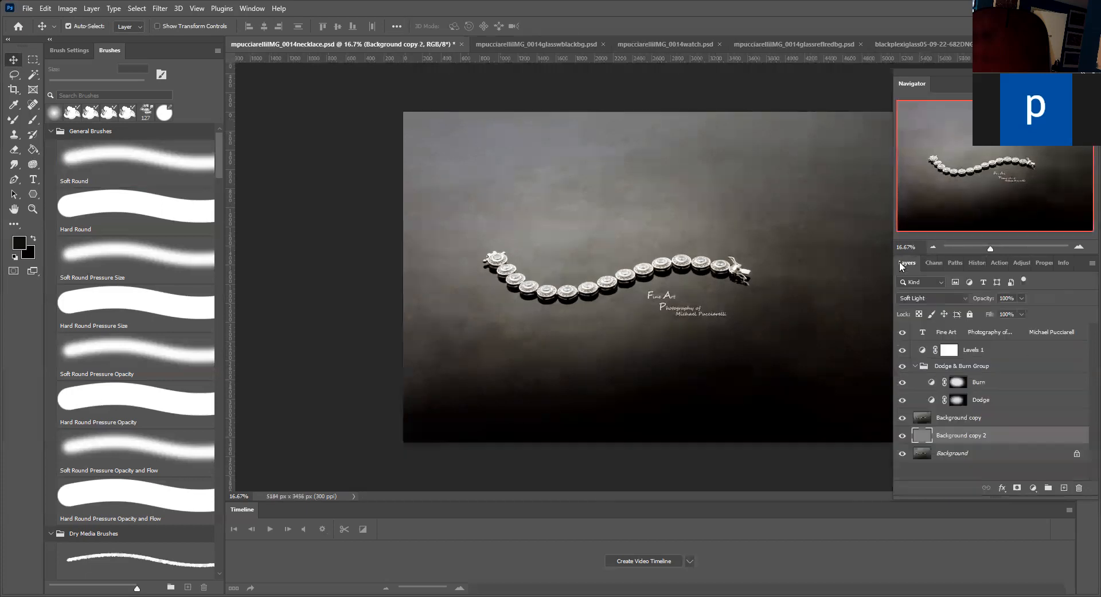
{"action": "left_click", "coordinate": [947, 417]}
{"action": "left_click", "coordinate": [14, 89]}
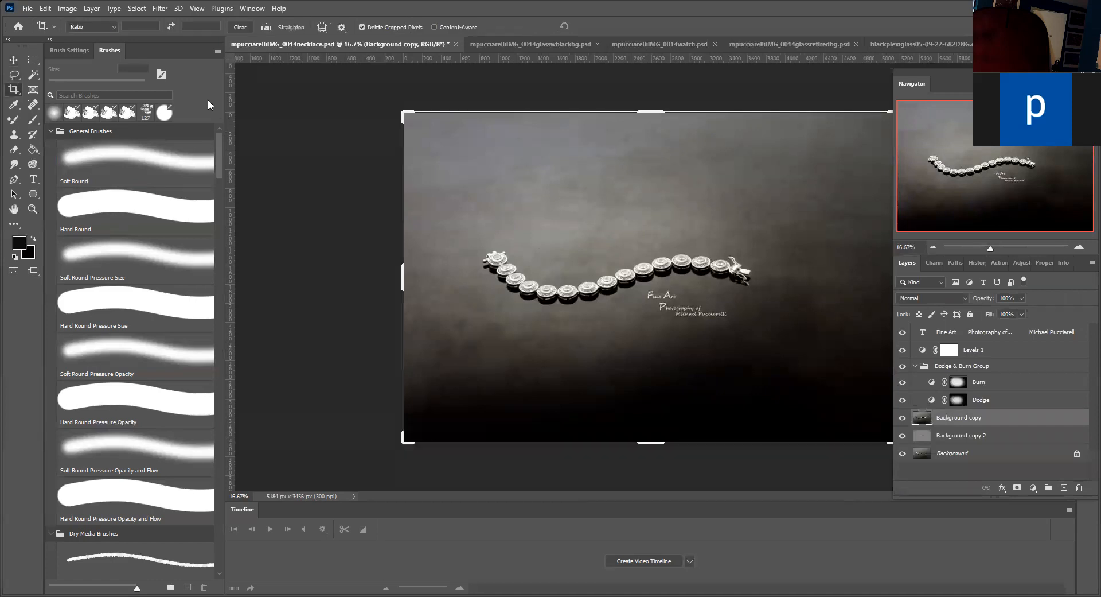
{"action": "left_click", "coordinate": [652, 114]}
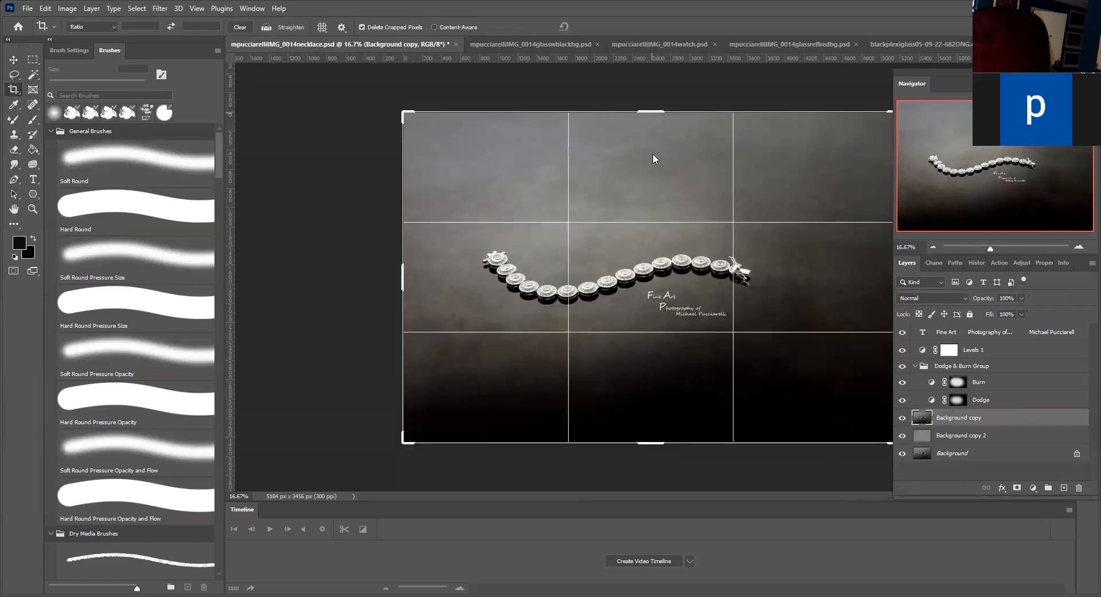
{"action": "left_click_drag", "start_coordinate": [653, 158], "coordinate": [654, 194]}
{"action": "left_click_drag", "start_coordinate": [655, 401], "coordinate": [657, 354]}
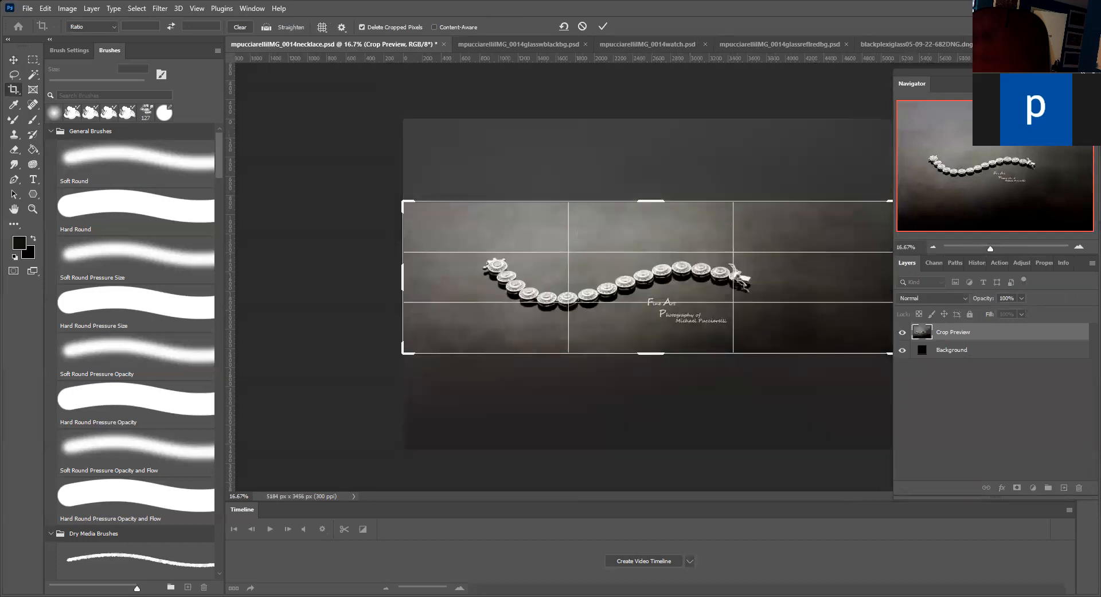
{"action": "left_click_drag", "start_coordinate": [891, 277], "coordinate": [852, 274]}
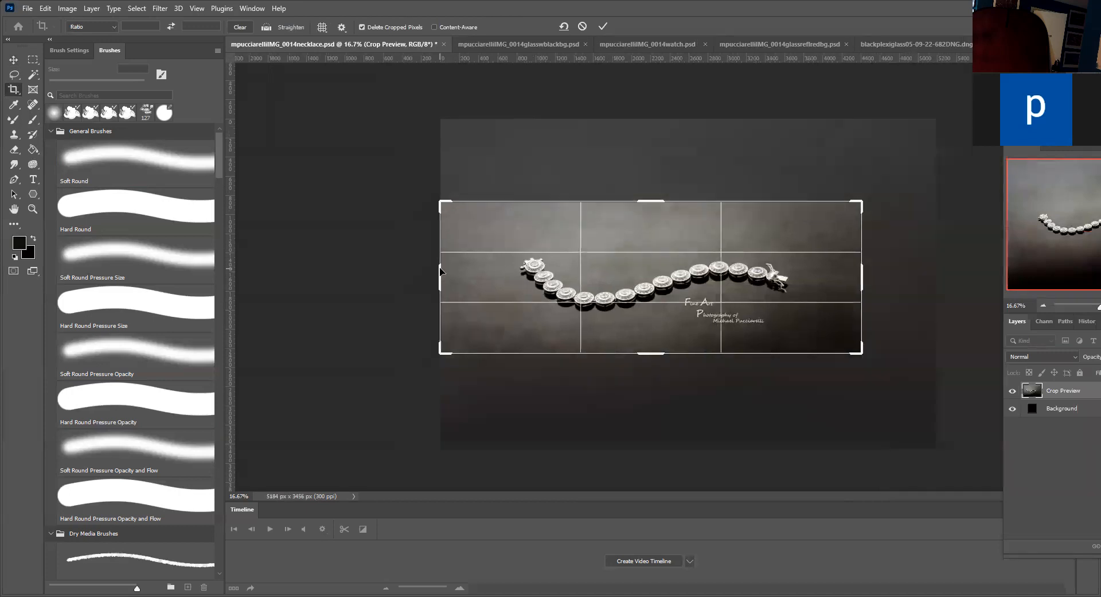
{"action": "left_click_drag", "start_coordinate": [440, 271], "coordinate": [475, 271]}
{"action": "left_click_drag", "start_coordinate": [648, 353], "coordinate": [648, 371]}
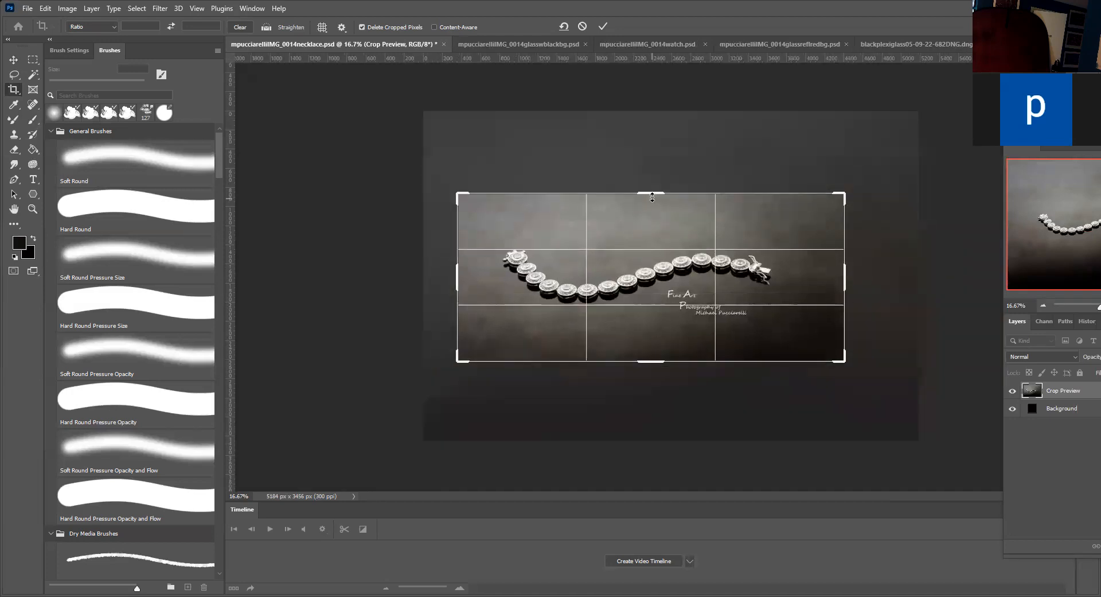
{"action": "left_click_drag", "start_coordinate": [650, 196], "coordinate": [649, 213]}
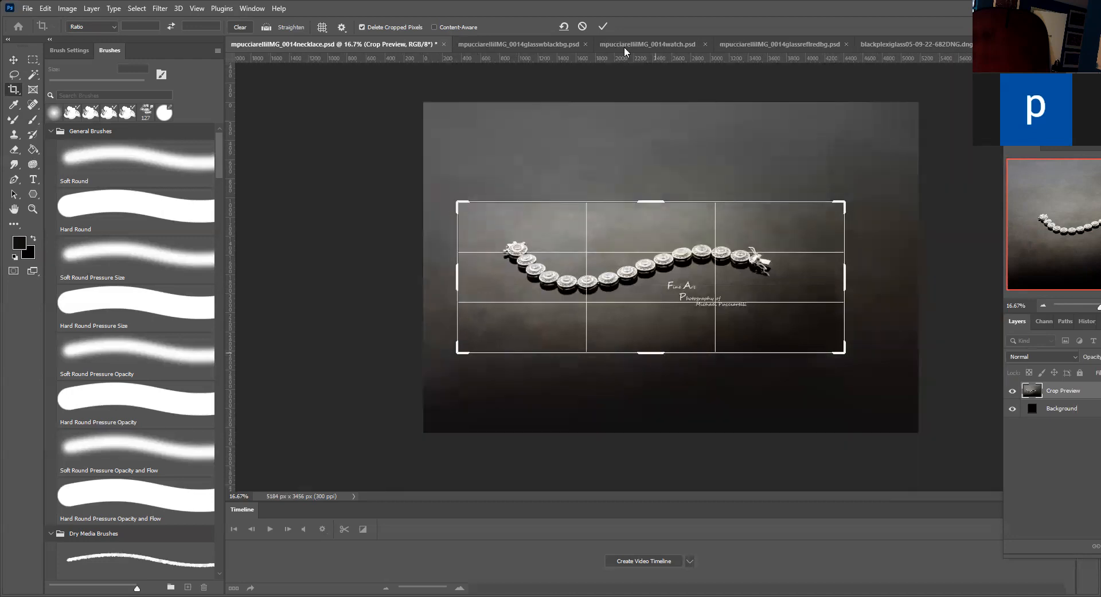
{"action": "left_click", "coordinate": [602, 26]}
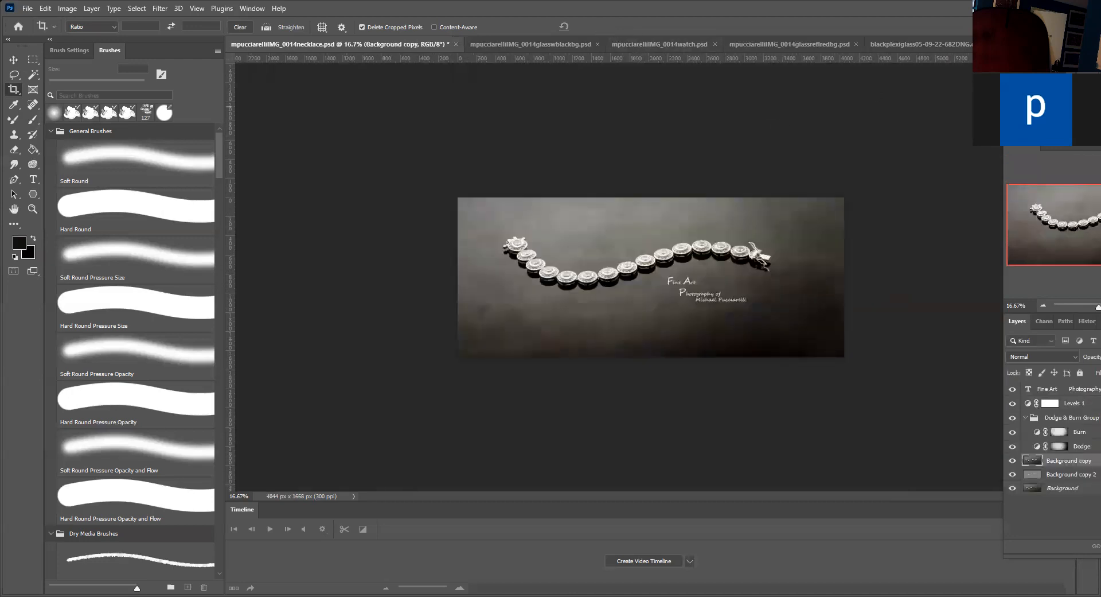
Step: Move the white signature text into the lower-right corner of the cropped photo
{"action": "left_click_drag", "start_coordinate": [1063, 131], "coordinate": [906, 73]}
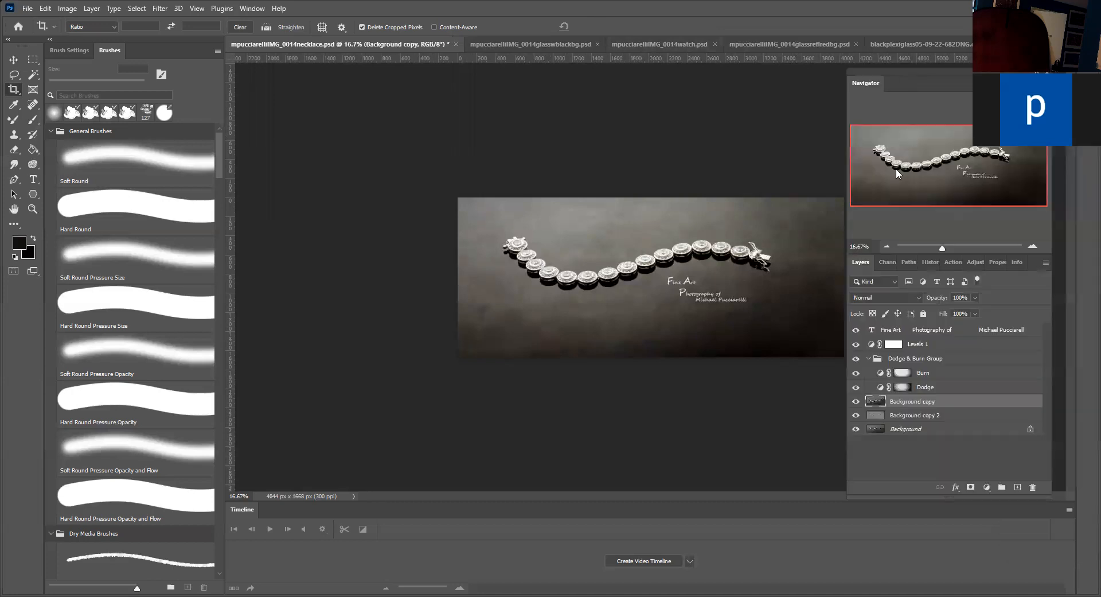
{"action": "left_click", "coordinate": [894, 330]}
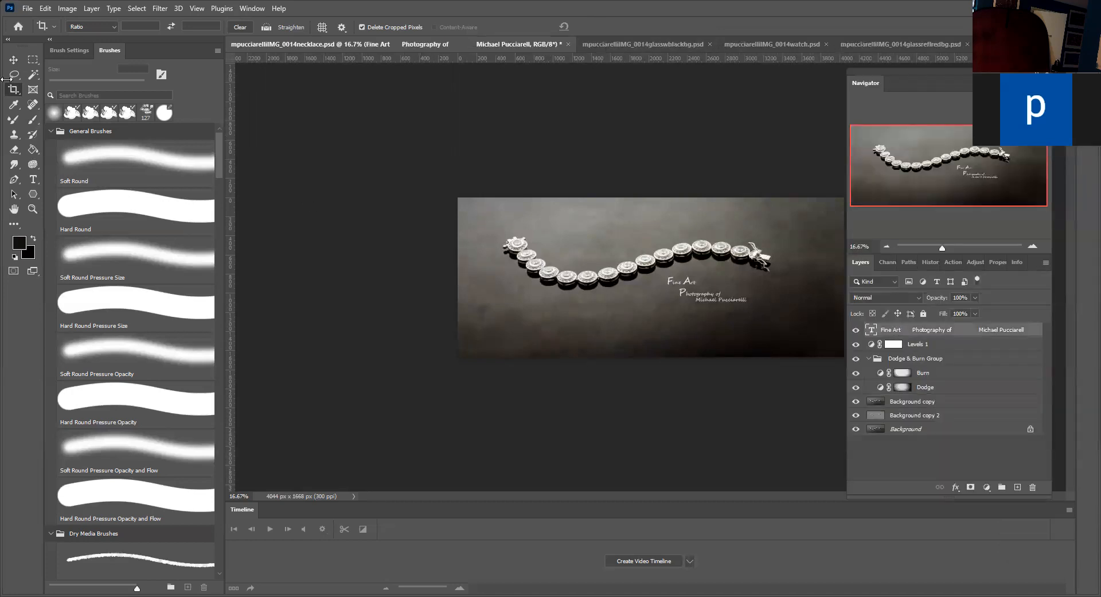
{"action": "left_click", "coordinate": [13, 60]}
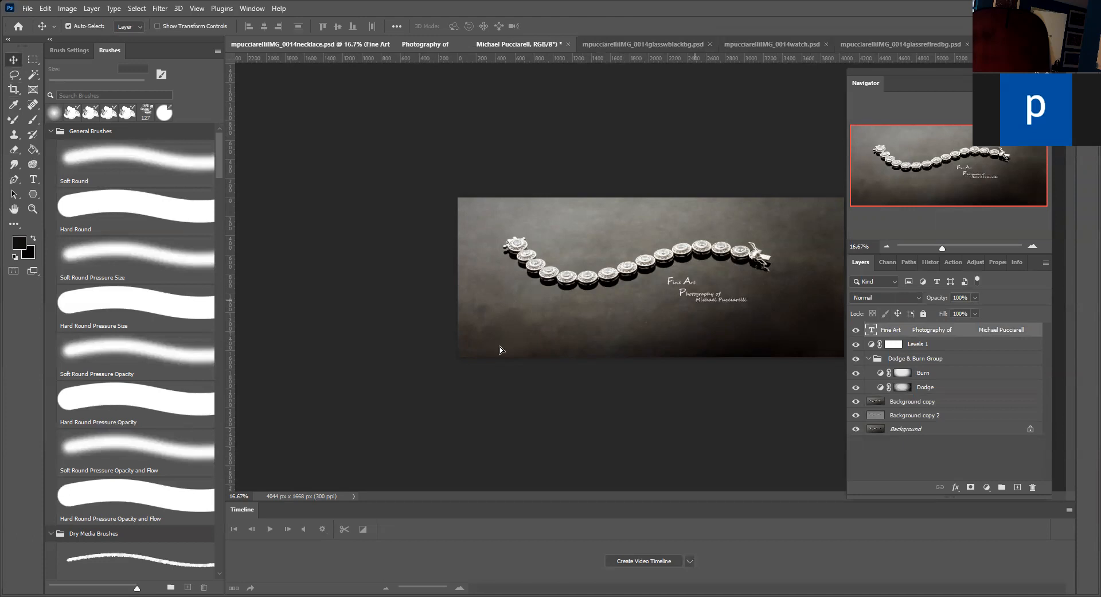
{"action": "left_click_drag", "start_coordinate": [695, 303], "coordinate": [780, 344]}
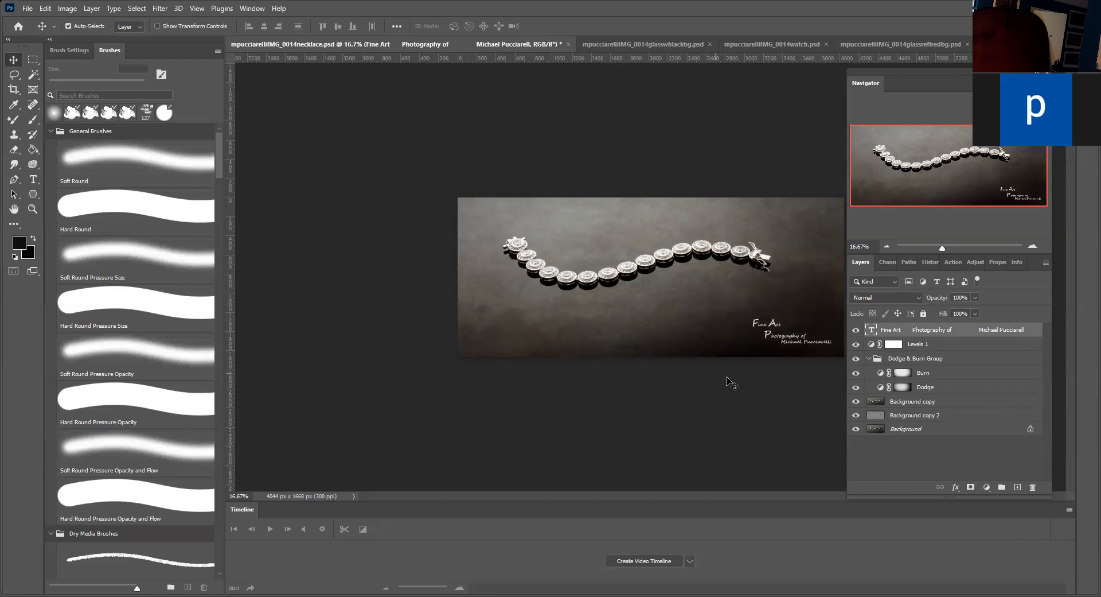
Step: Add a black frame around the cropped photo by running the MFPallIPConeBLACK action with Background copy selected
{"action": "left_click", "coordinate": [885, 401]}
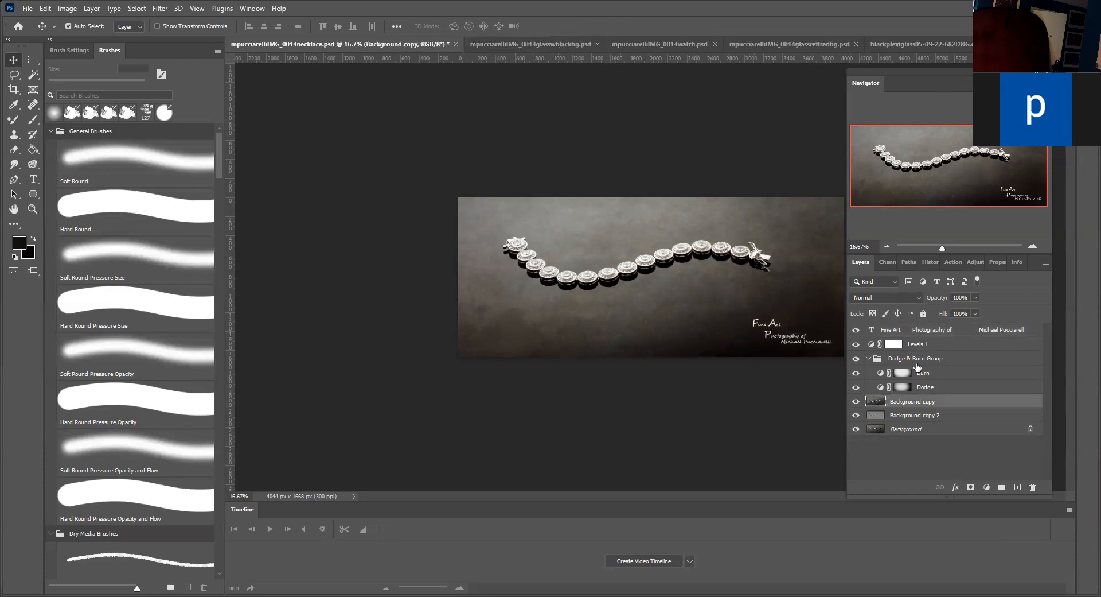
{"action": "left_click", "coordinate": [954, 262]}
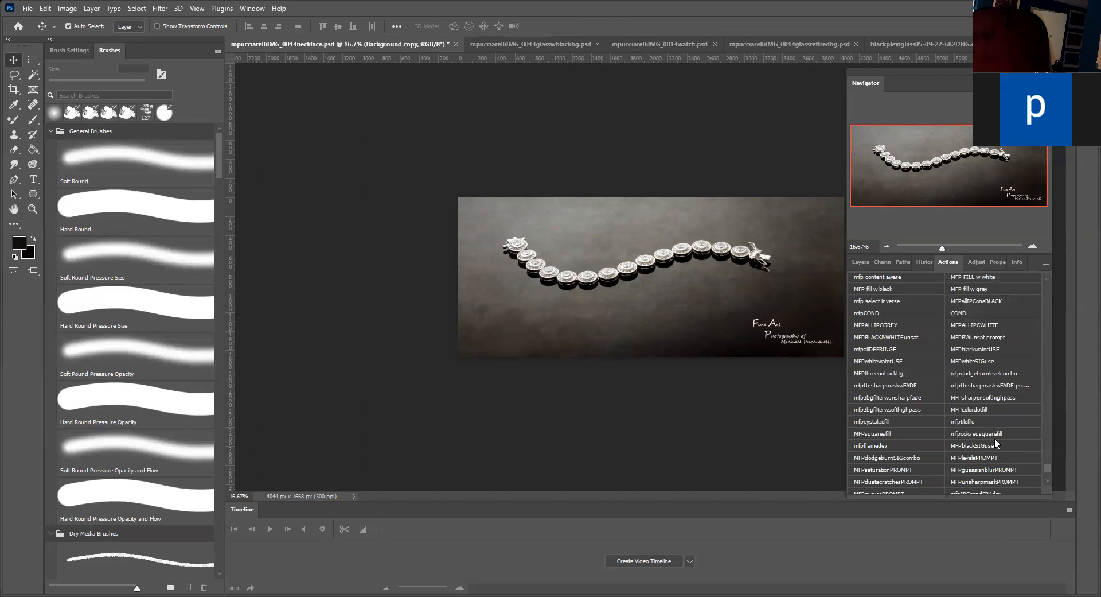
{"action": "left_click", "coordinate": [969, 299]}
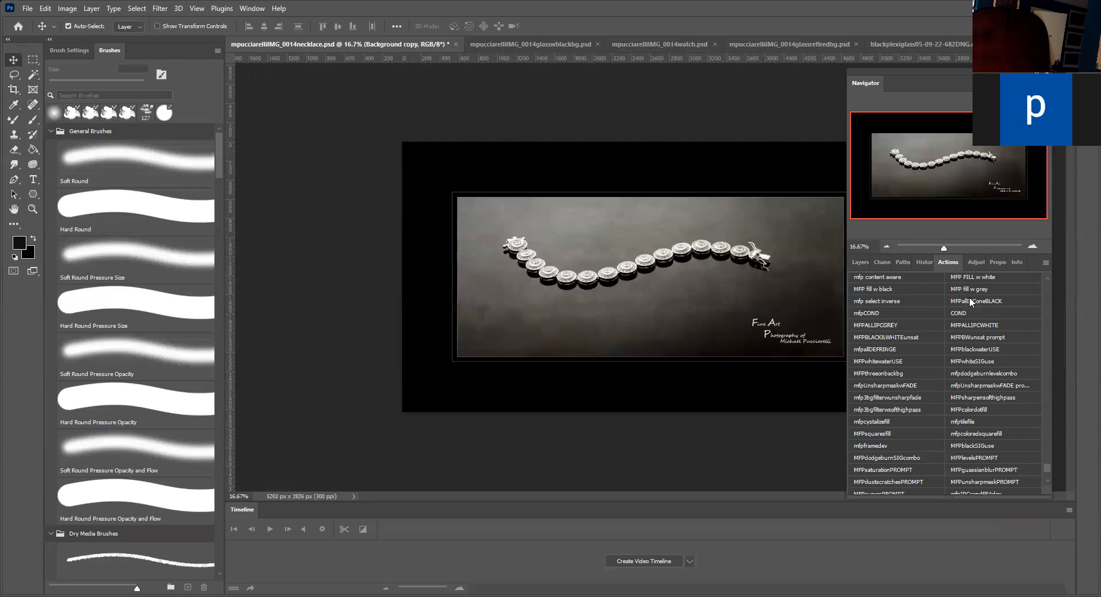
Step: Check the framed photo's pixel dimensions and resolution without changing them
{"action": "left_click", "coordinate": [68, 9]}
{"action": "left_click", "coordinate": [85, 94]}
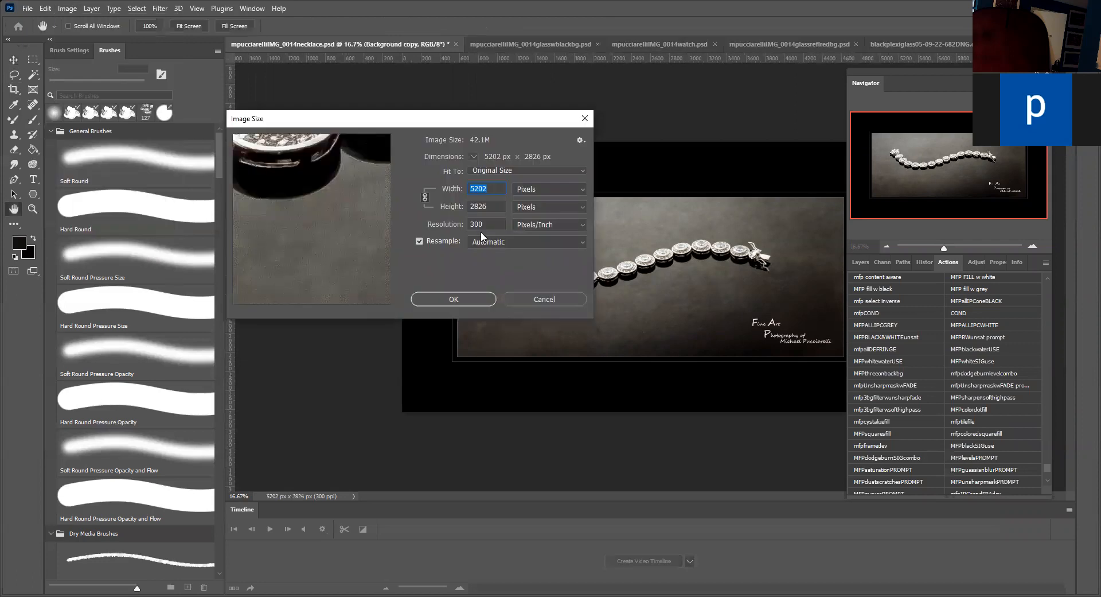
{"action": "left_click", "coordinate": [518, 296]}
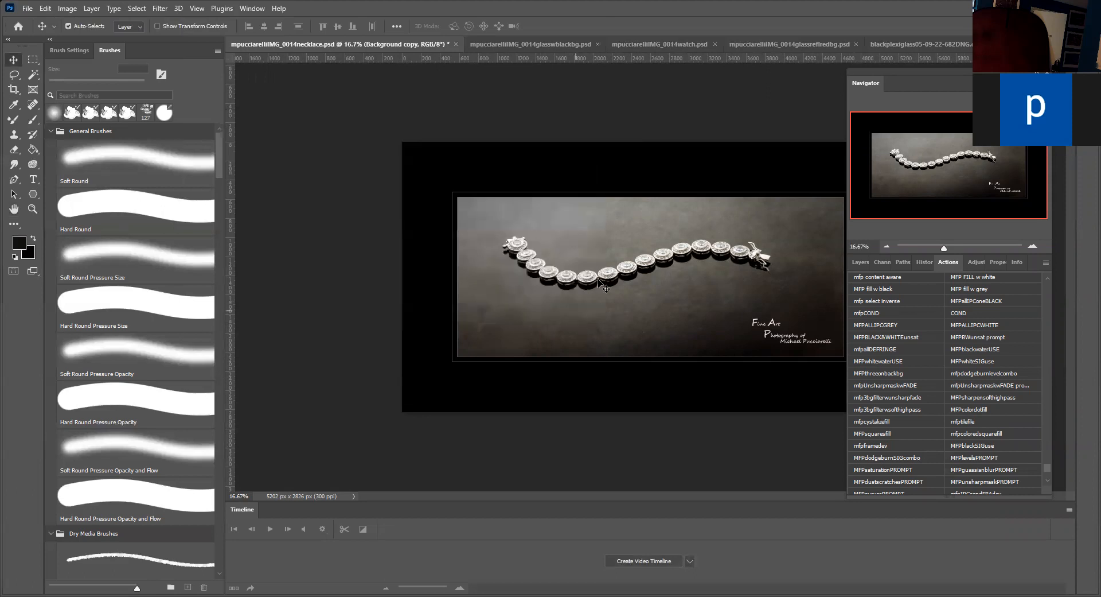
Step: Resize the framed necklace photo by running the mfpCOND action, and check its image size without changing the values
{"action": "left_click", "coordinate": [868, 312]}
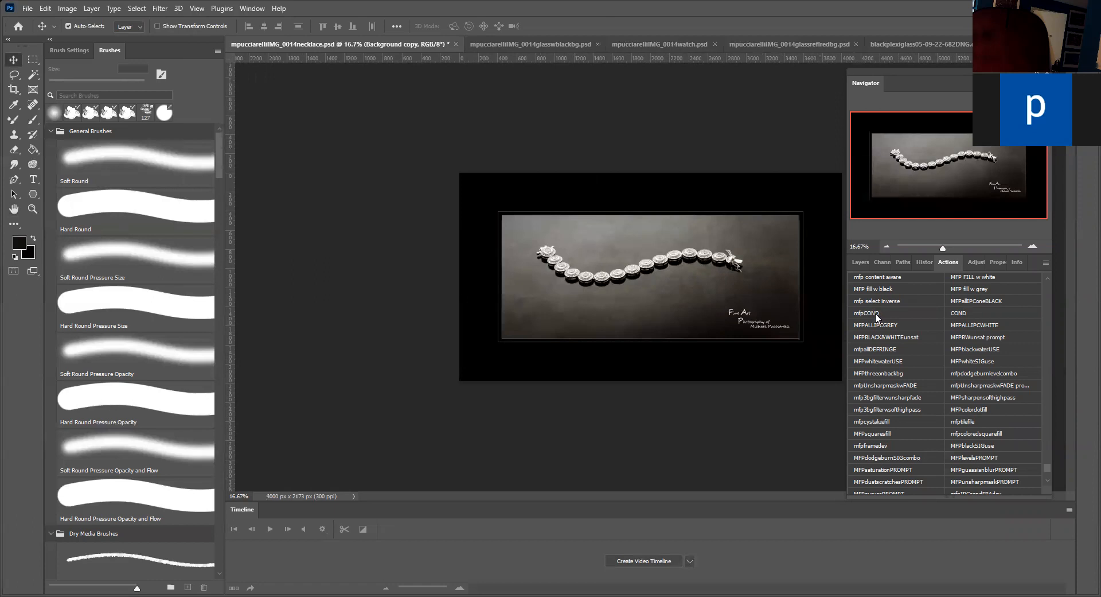
{"action": "left_click", "coordinate": [67, 9]}
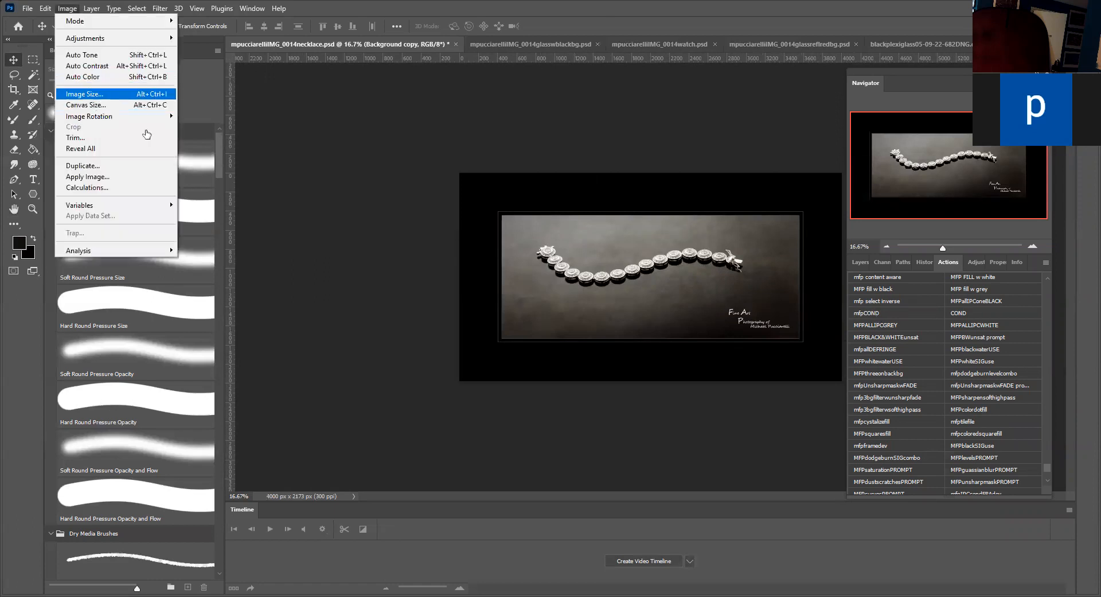
{"action": "key", "text": "Return"}
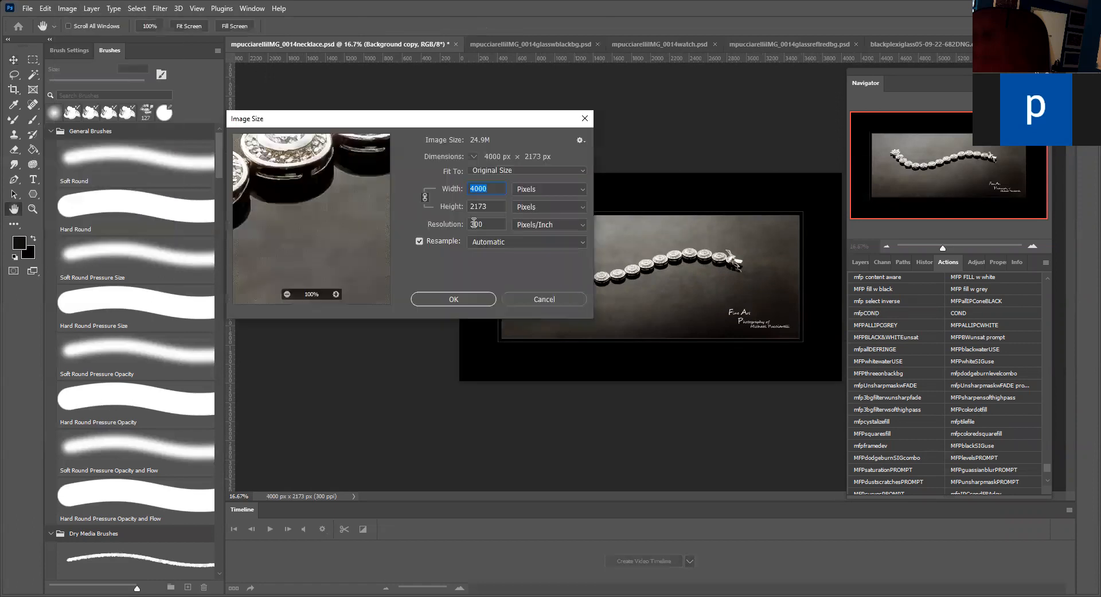
{"action": "left_click", "coordinate": [531, 298]}
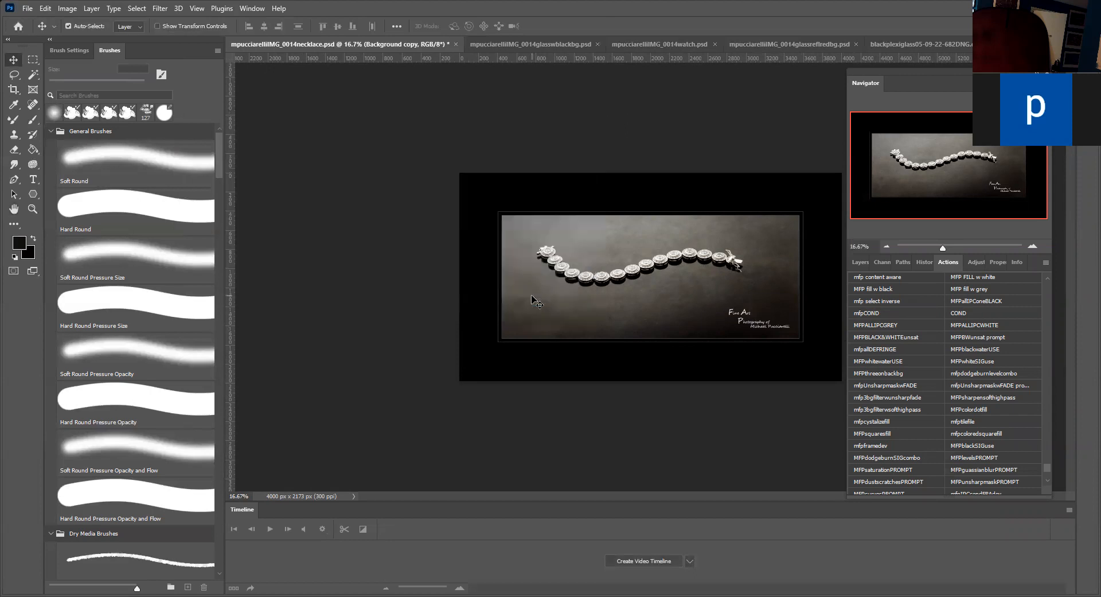
Step: Save the necklace PSD with Maximize Compatibility enabled and close it
{"action": "scroll", "coordinate": [1033, 412], "scroll_direction": "down", "scroll_amount": 3}
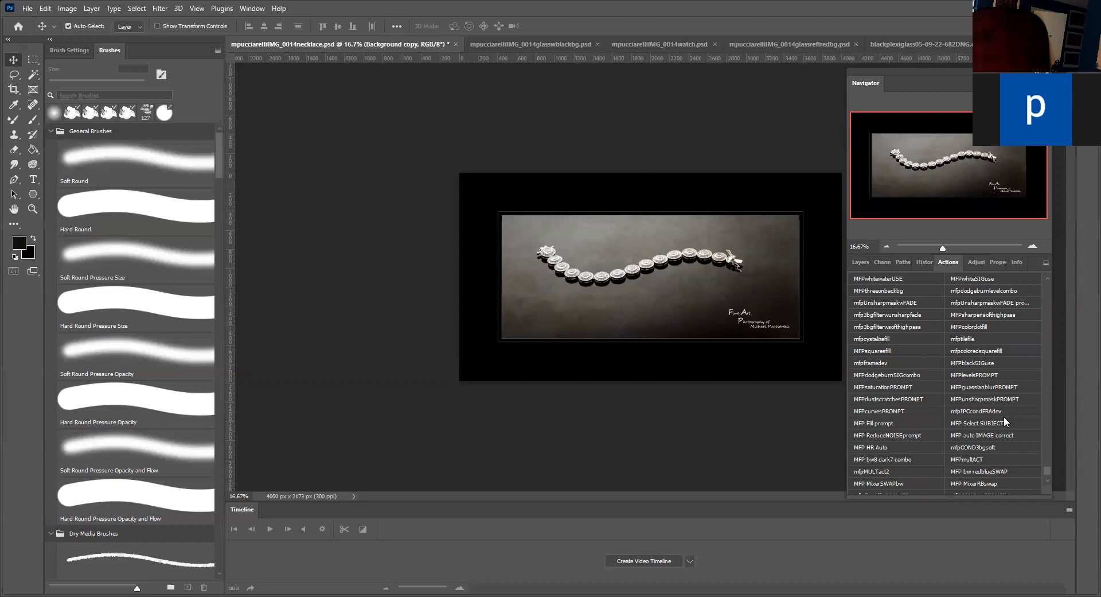
{"action": "key", "text": "ctrl+s"}
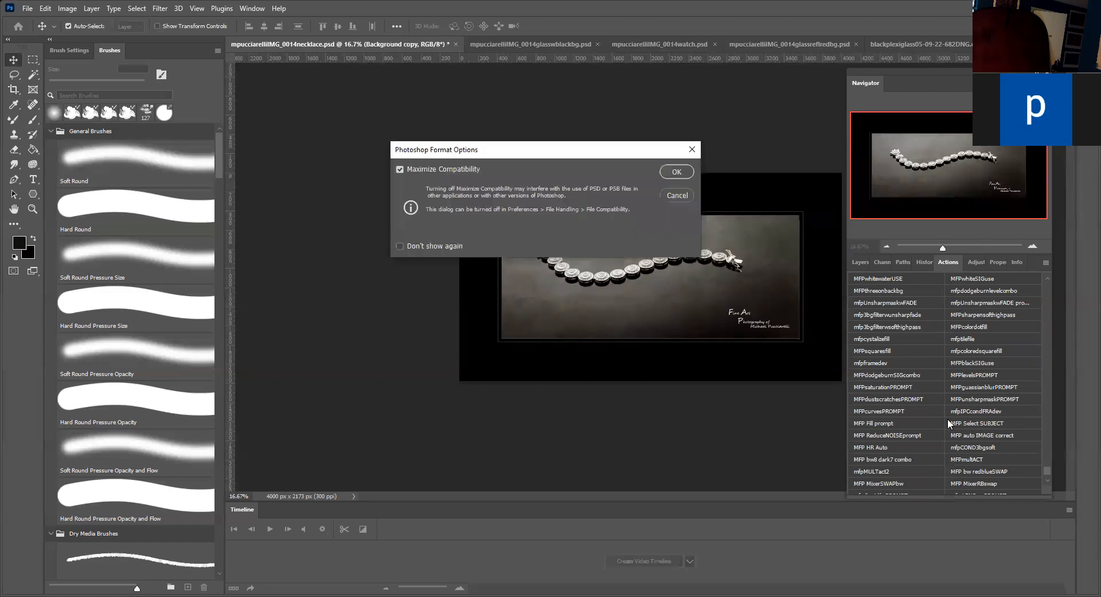
{"action": "left_click", "coordinate": [677, 172]}
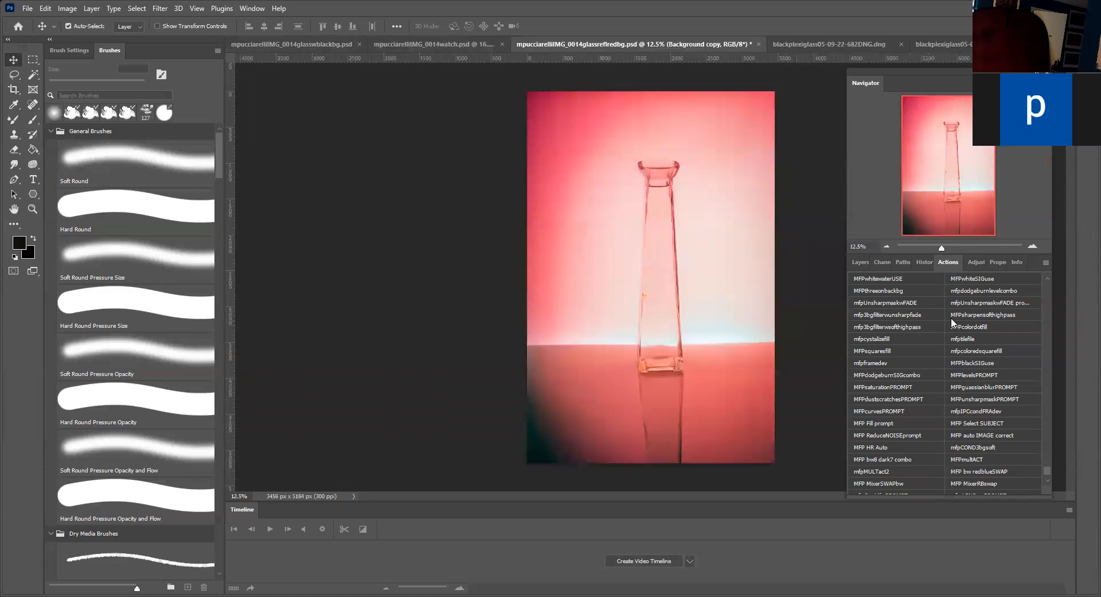
Step: Run the MFPdodgeburnSIGcombo action on the red-background glass photo with its Background copy layer selected
{"action": "scroll", "coordinate": [964, 324], "scroll_direction": "down", "scroll_amount": 1}
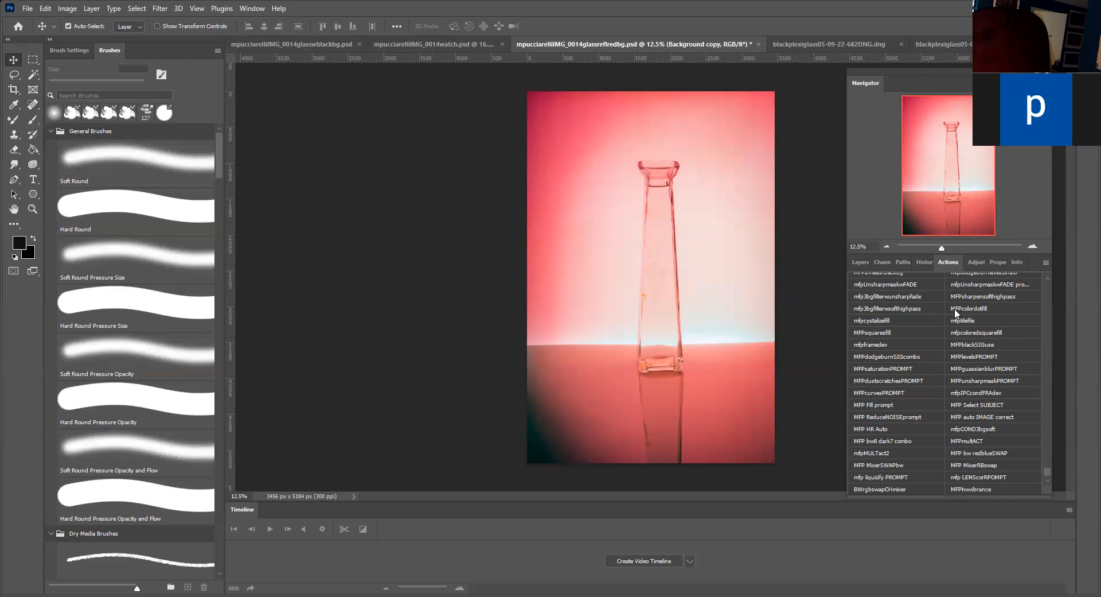
{"action": "left_click", "coordinate": [926, 262]}
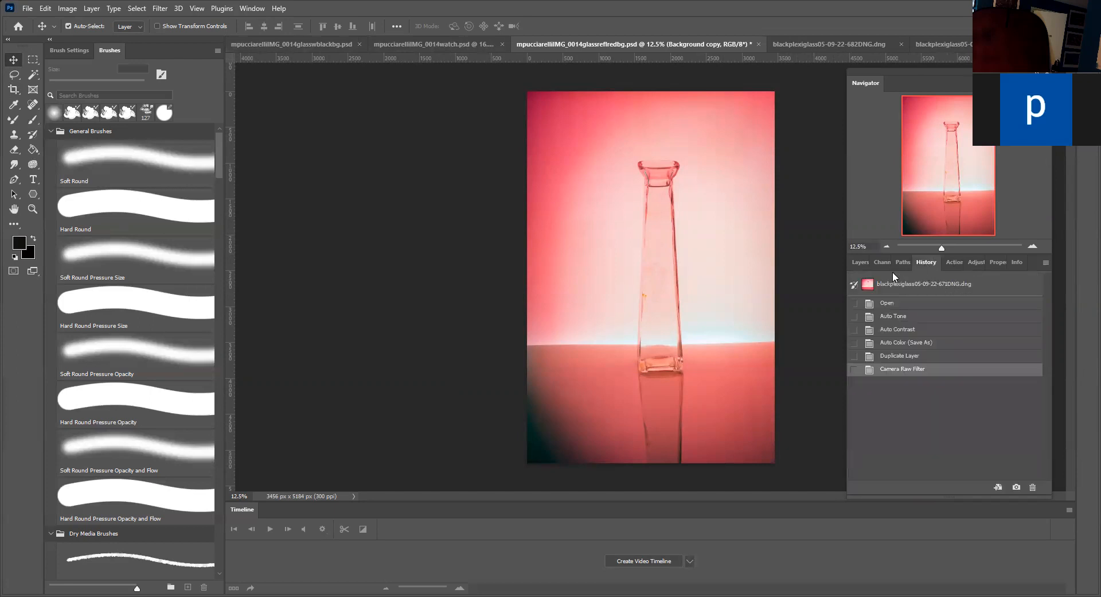
{"action": "left_click", "coordinate": [860, 262]}
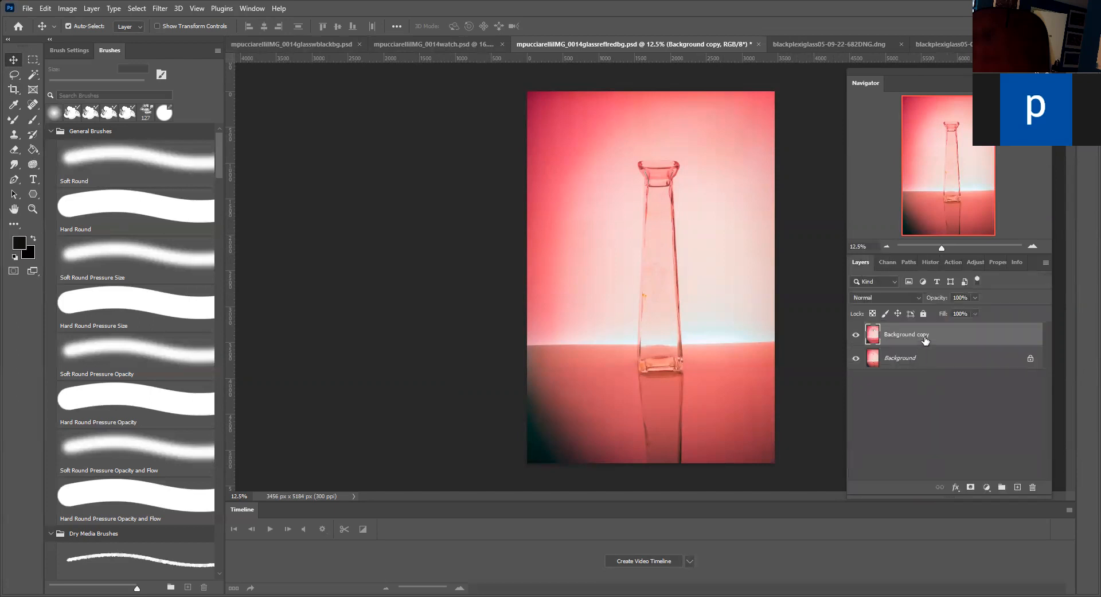
{"action": "left_click", "coordinate": [953, 258]}
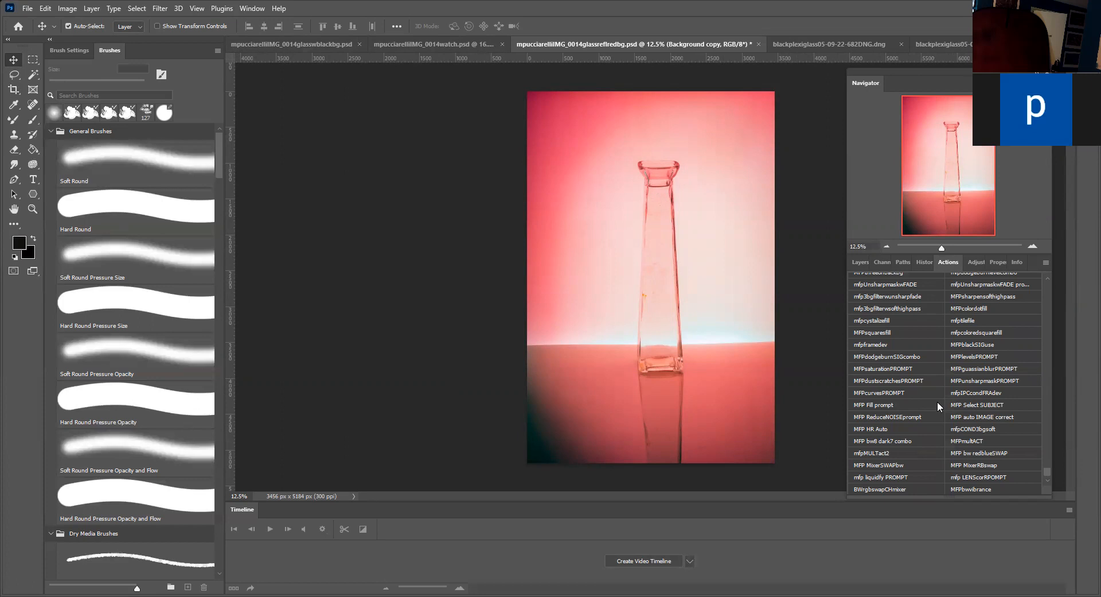
{"action": "left_click", "coordinate": [870, 355]}
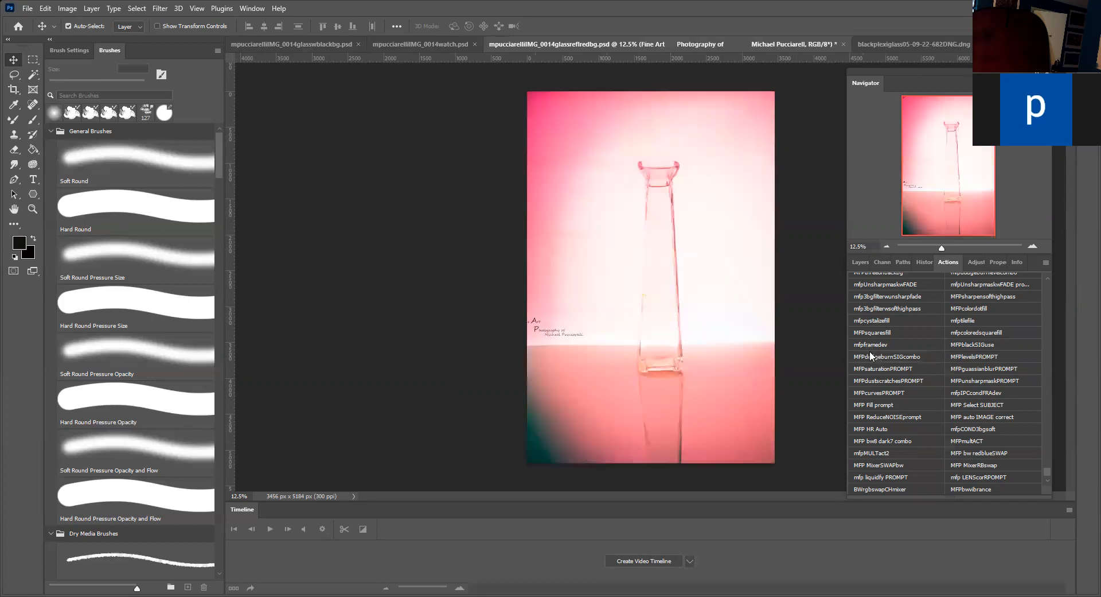
Step: Delete the dark signature text layer, keeping the white one above it
{"action": "left_click", "coordinate": [858, 263]}
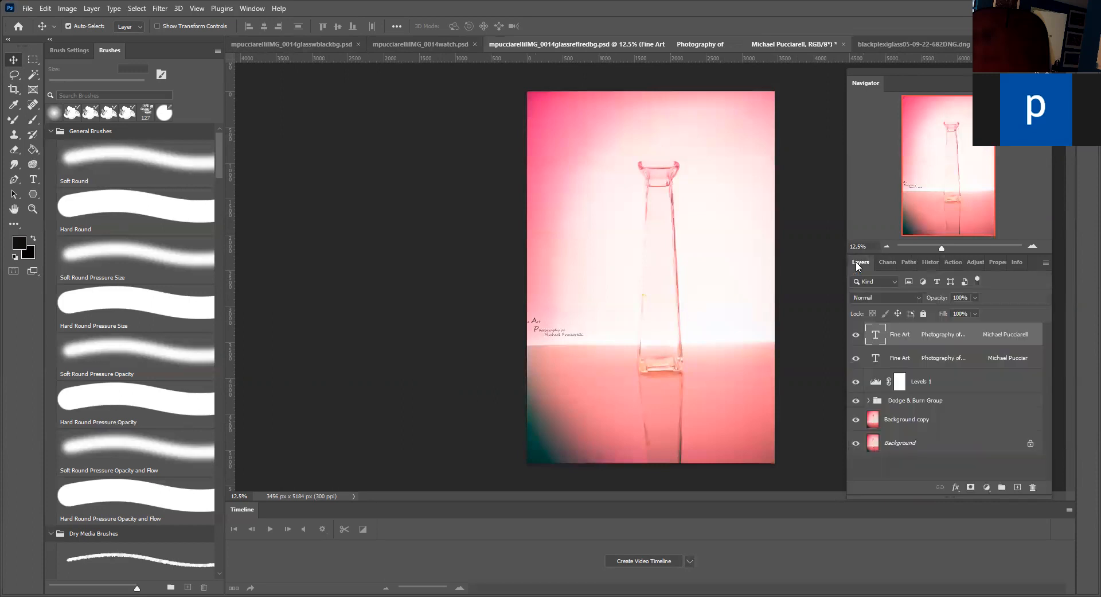
{"action": "left_click", "coordinate": [875, 357]}
{"action": "left_click_drag", "start_coordinate": [902, 360], "coordinate": [1033, 487]}
Step: Try to move the remaining white signature near the bottle's neck, and reselect its text layer
{"action": "left_click", "coordinate": [904, 337]}
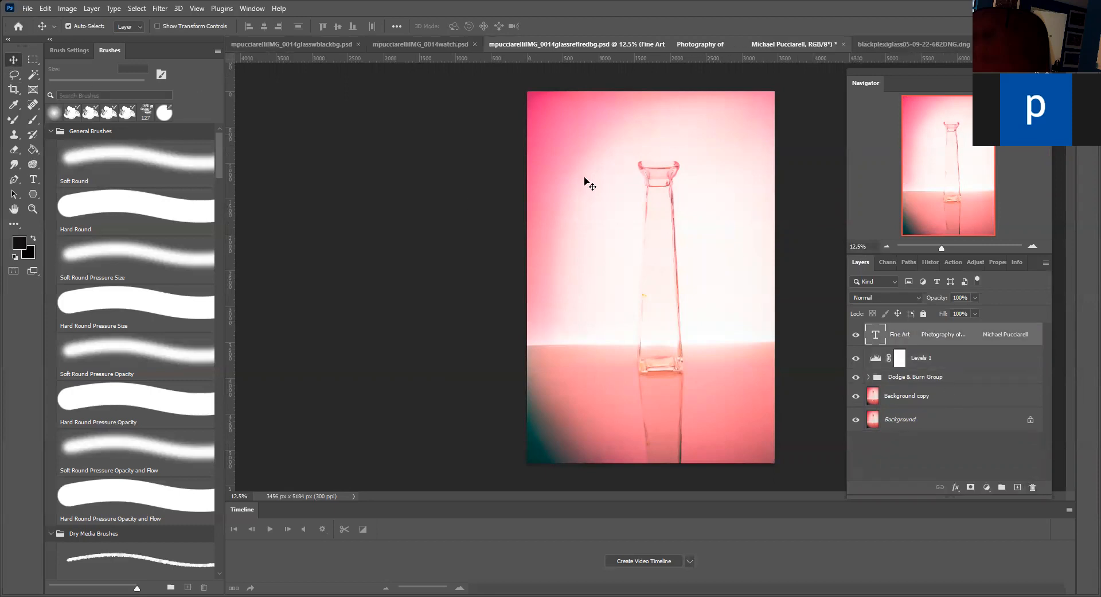
{"action": "left_click_drag", "start_coordinate": [577, 178], "coordinate": [566, 177]}
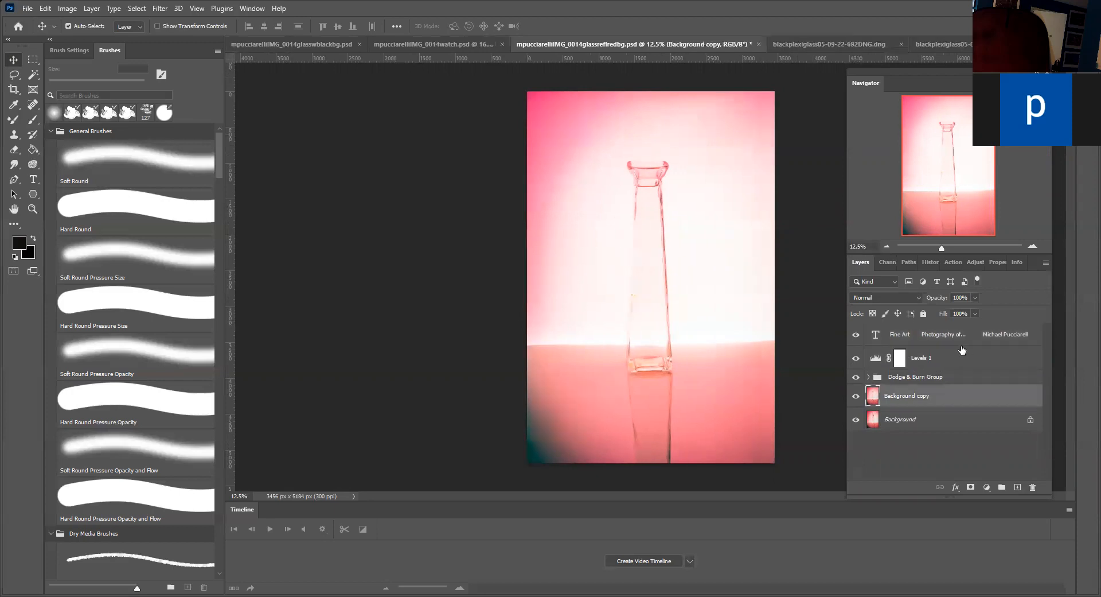
{"action": "left_click", "coordinate": [931, 332]}
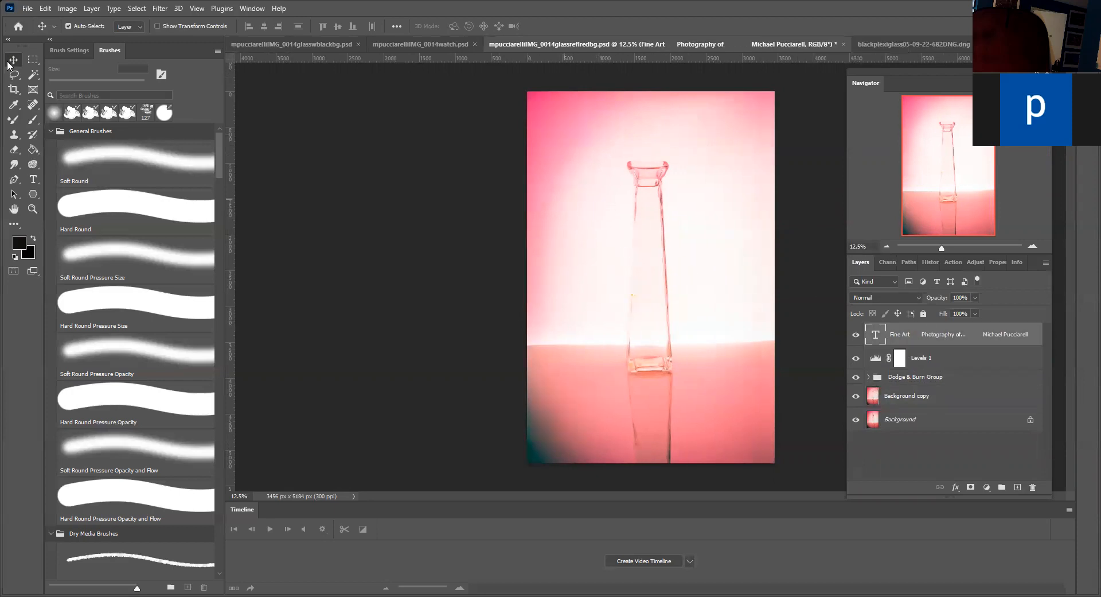
Step: Expand the Dodge & Burn Group and invert the Burn and Dodge layer masks to black
{"action": "left_click", "coordinate": [868, 377]}
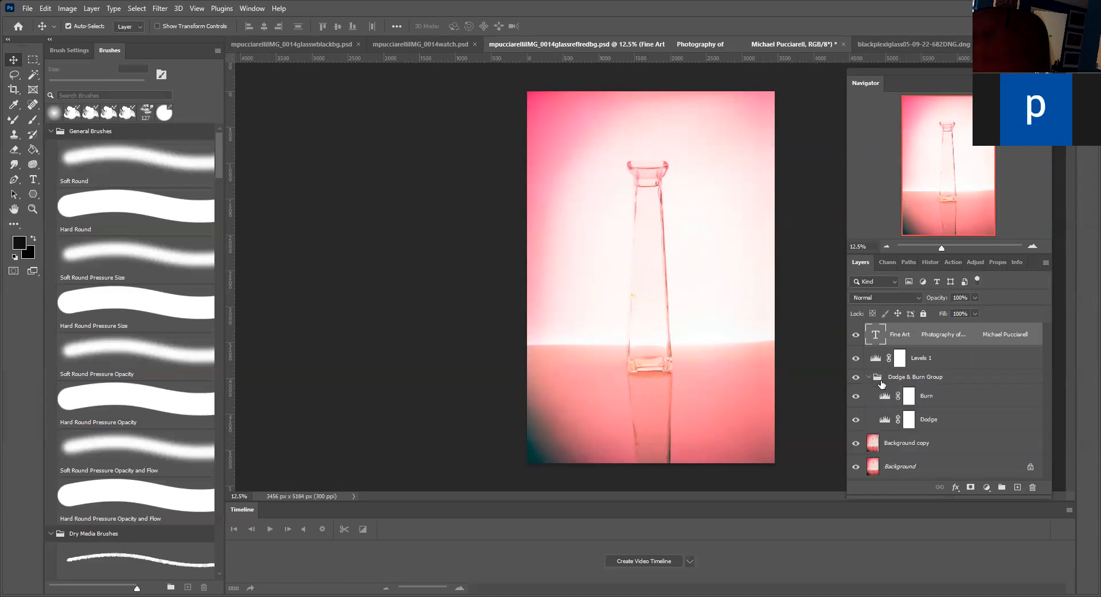
{"action": "left_click", "coordinate": [909, 396]}
{"action": "key", "text": "ctrl+i"}
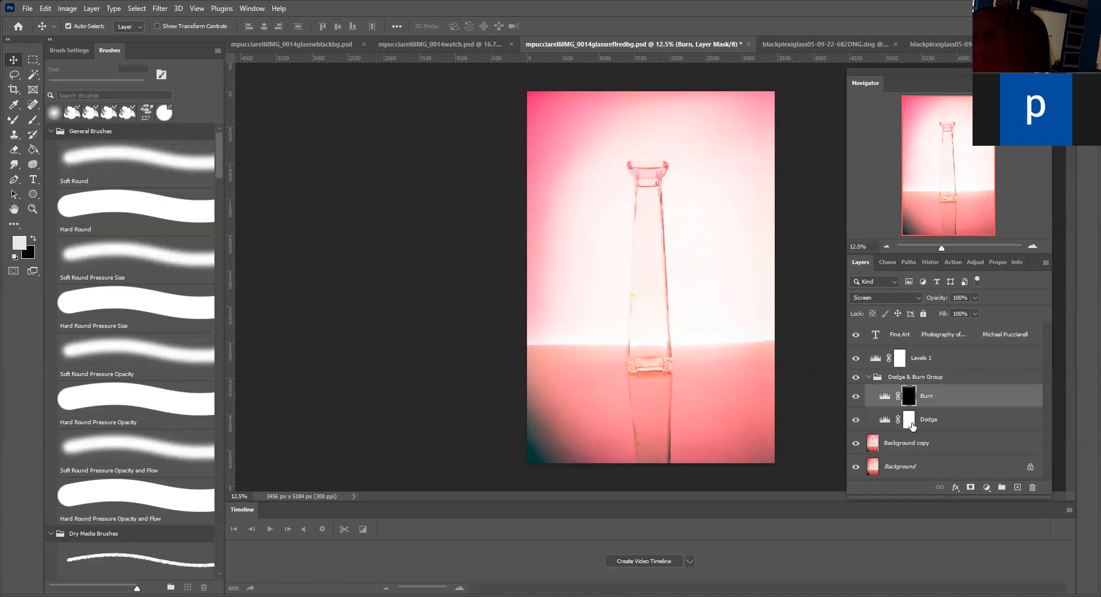
{"action": "left_click", "coordinate": [911, 424]}
{"action": "key", "text": "ctrl+i"}
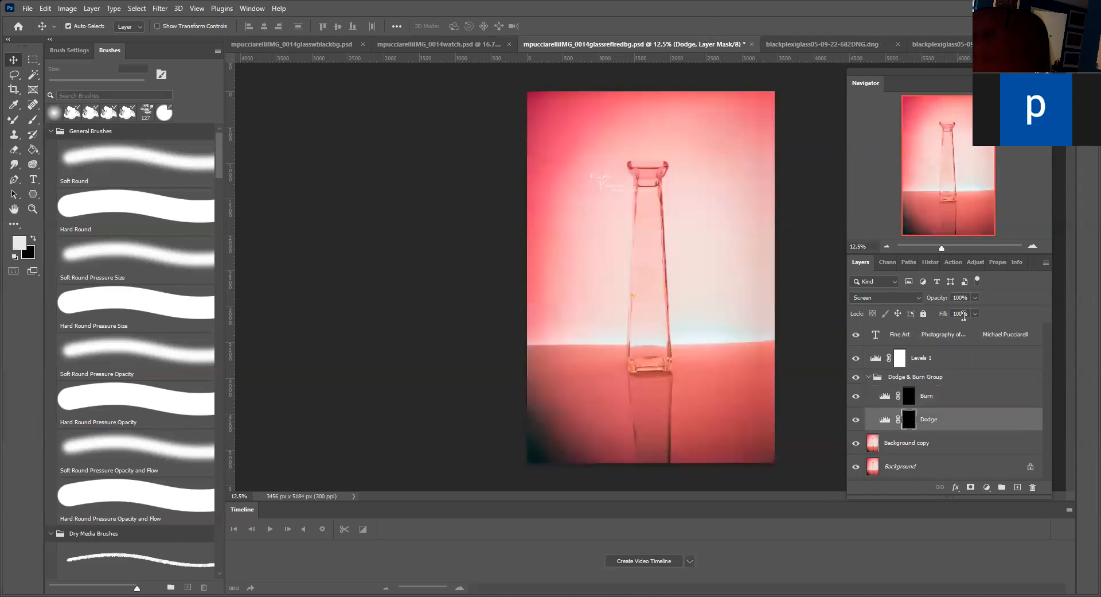
Step: Move the white signature onto the red surface just right of the bottle's base and scale it down
{"action": "left_click", "coordinate": [934, 342]}
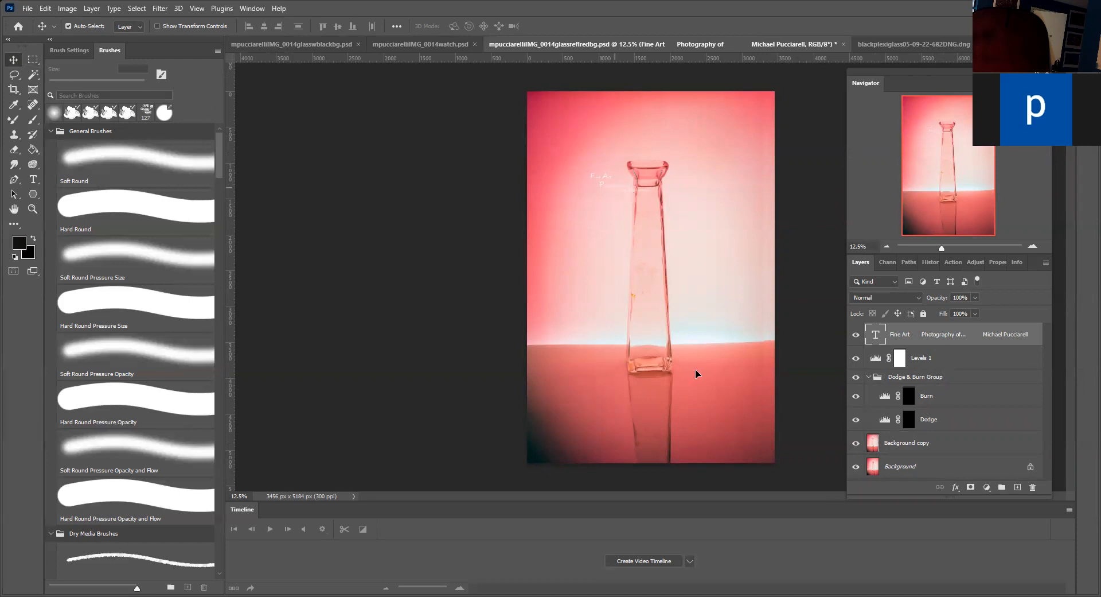
{"action": "mouse_move", "coordinate": [707, 390]}
{"action": "left_mouse_down"}
{"action": "mouse_move", "coordinate": [734, 388]}
{"action": "mouse_move", "coordinate": [721, 389]}
{"action": "left_mouse_up"}
{"action": "key", "text": "ctrl+t"}
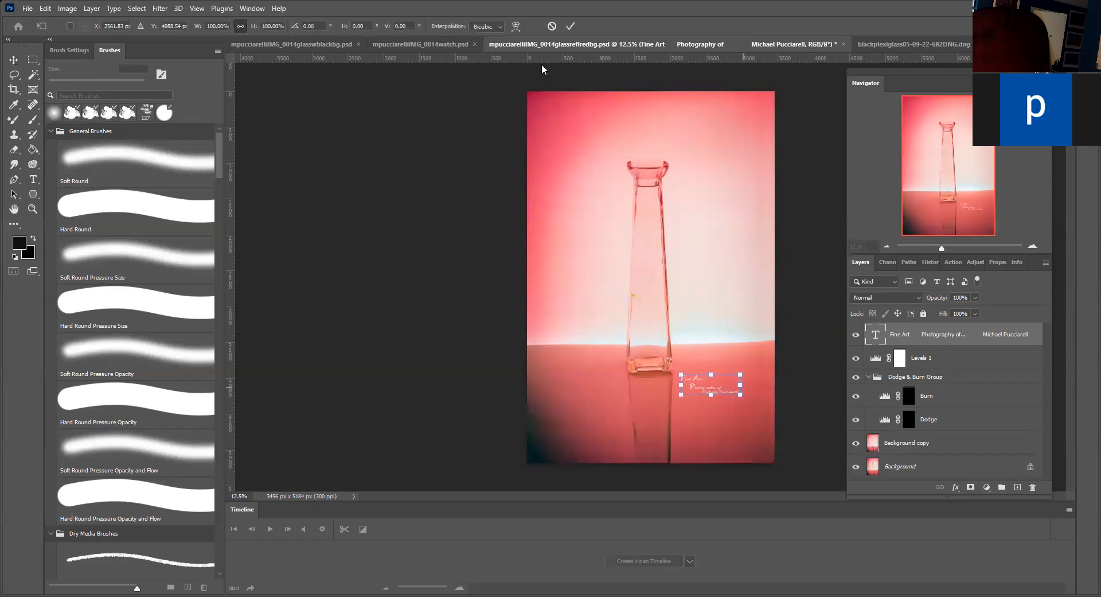
{"action": "left_click", "coordinate": [571, 27]}
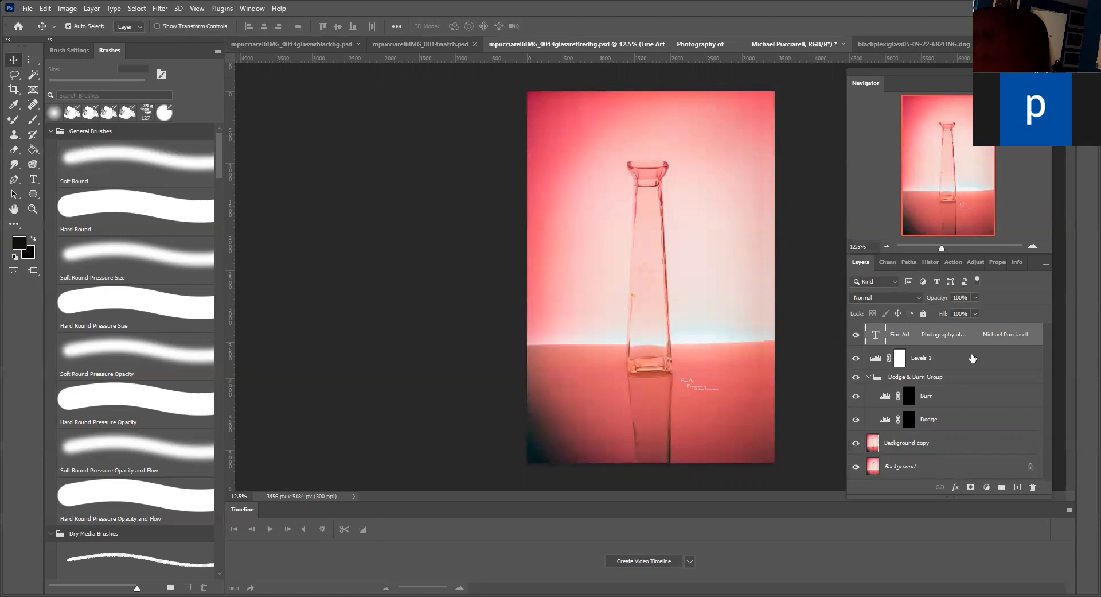
Step: Paint over the bottle on the Burn and Dodge masks with a light 2400 px Soft Round brush at 11% flow
{"action": "left_click", "coordinate": [908, 396]}
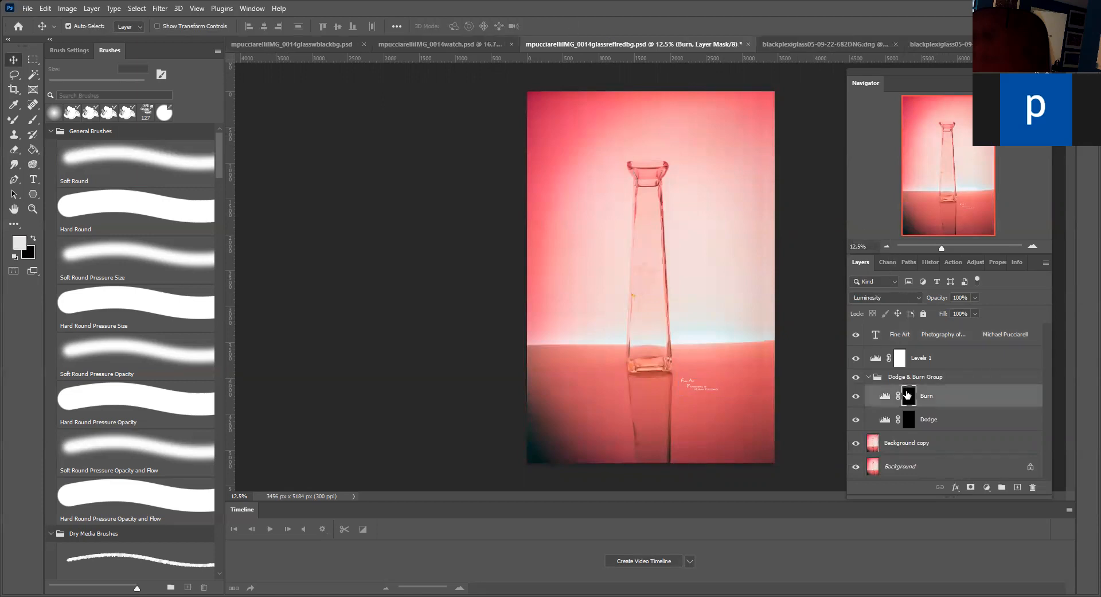
{"action": "left_click", "coordinate": [33, 119]}
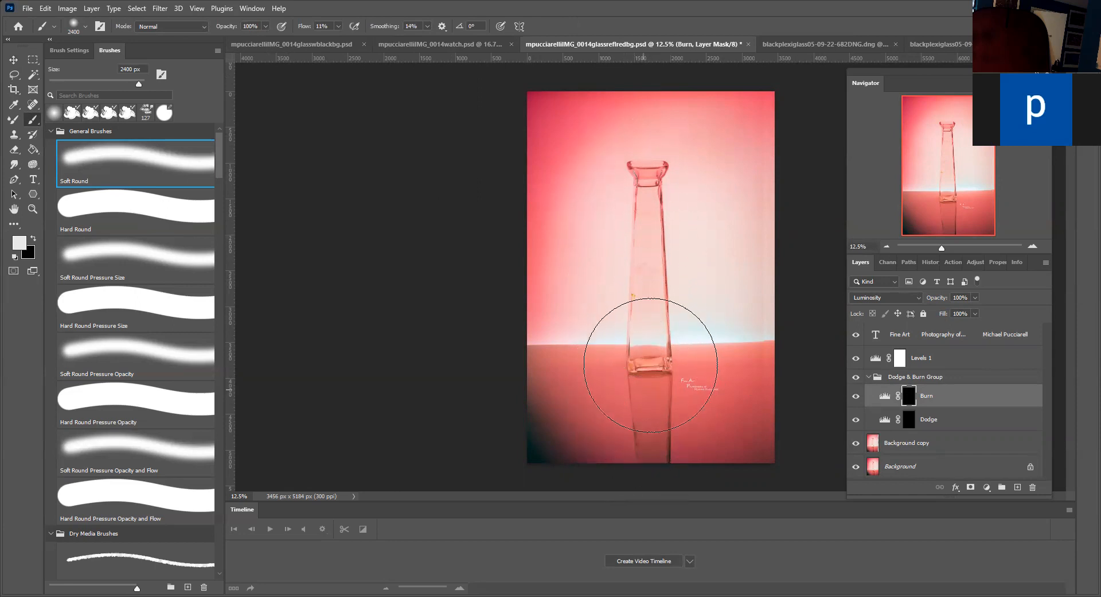
{"action": "mouse_move", "coordinate": [631, 328]}
{"action": "left_mouse_down"}
{"action": "mouse_move", "coordinate": [629, 393]}
{"action": "mouse_move", "coordinate": [635, 198]}
{"action": "mouse_move", "coordinate": [651, 380]}
{"action": "left_mouse_up"}
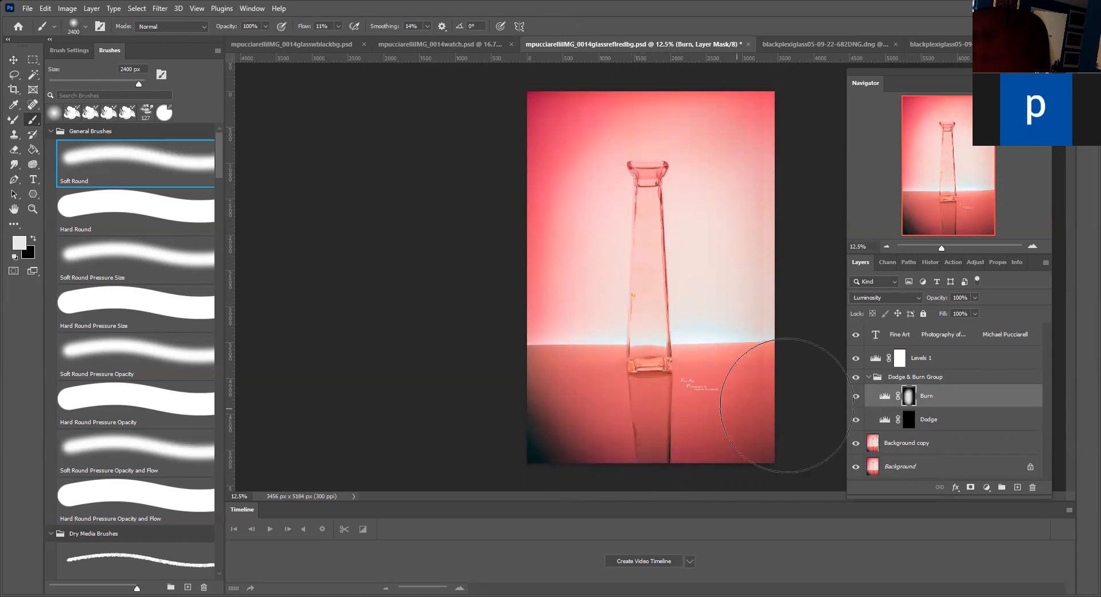
{"action": "left_click", "coordinate": [905, 424]}
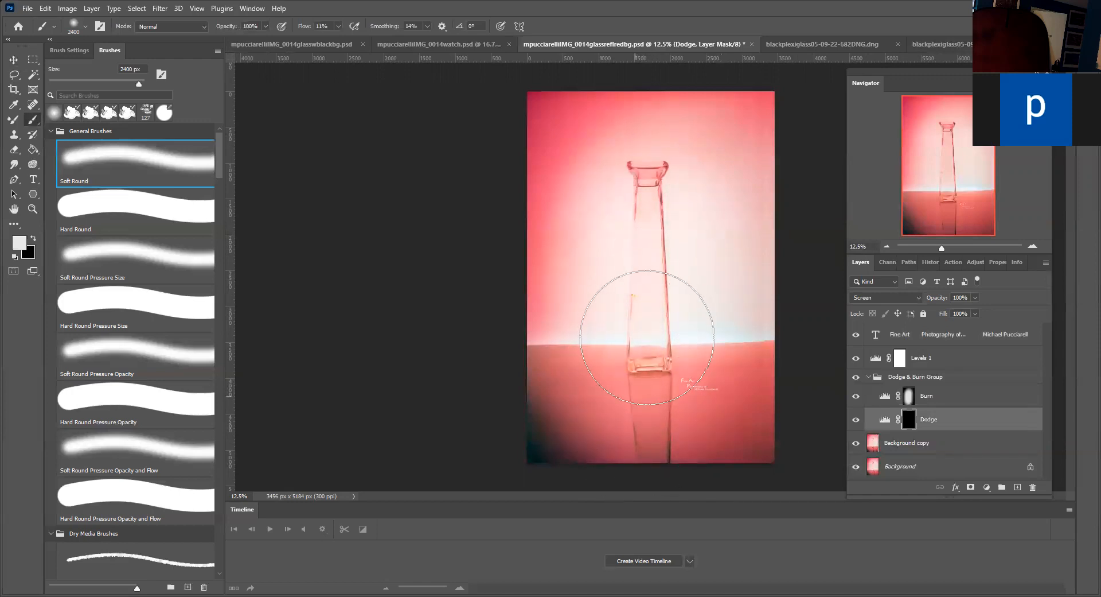
{"action": "left_click_drag", "start_coordinate": [663, 196], "coordinate": [664, 405]}
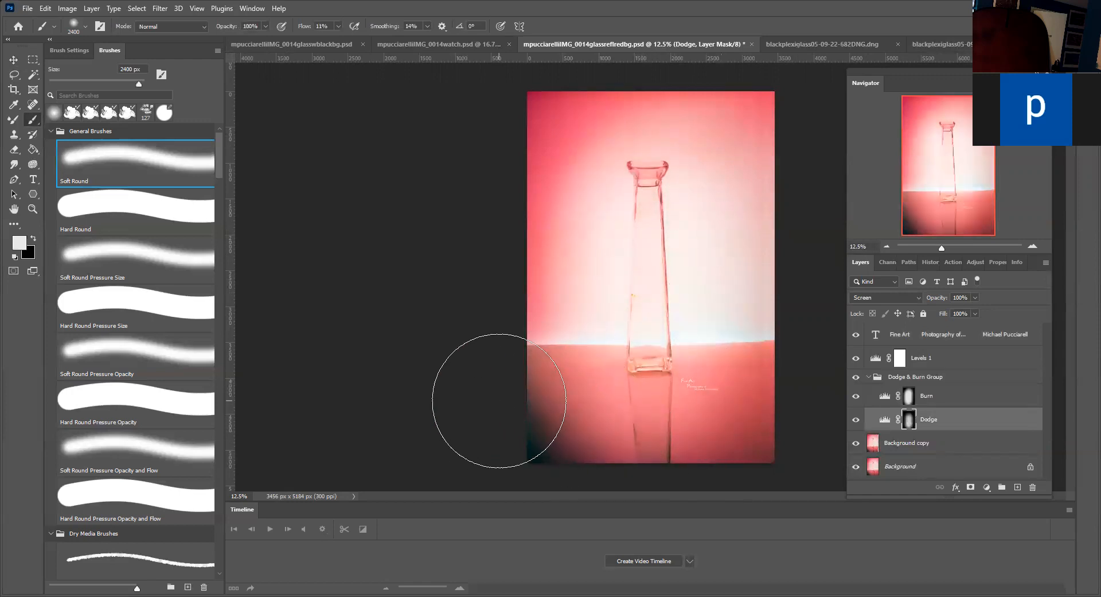
Step: Set the black point of the Levels 1 adjustment by sampling the dark lower-left corner of the photo
{"action": "left_click", "coordinate": [876, 359]}
{"action": "double_click", "coordinate": [876, 359]}
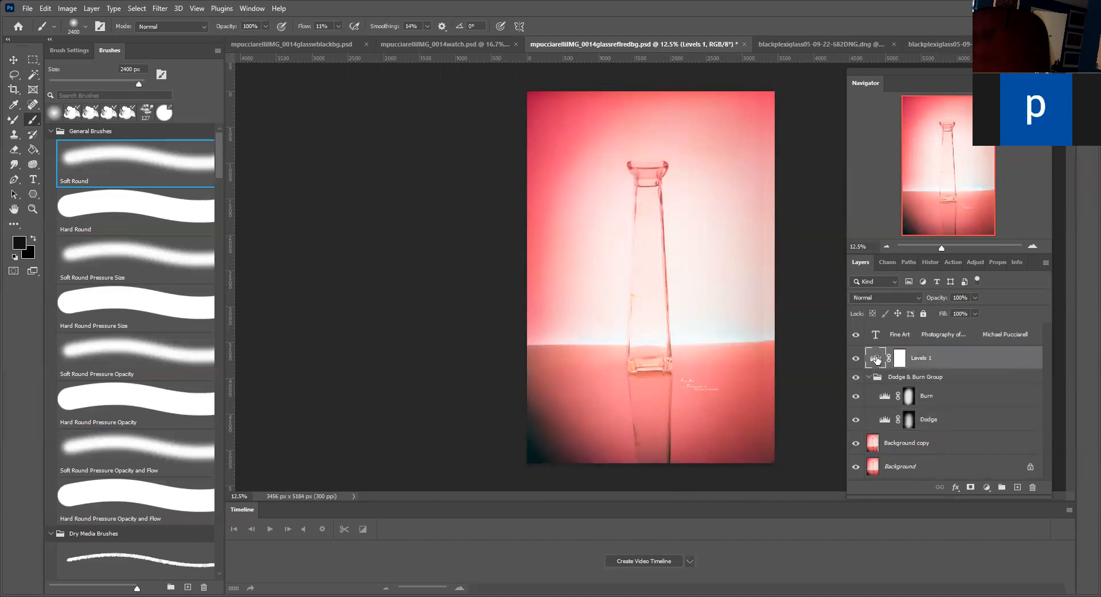
{"action": "left_click", "coordinate": [858, 370]}
{"action": "left_click", "coordinate": [859, 340]}
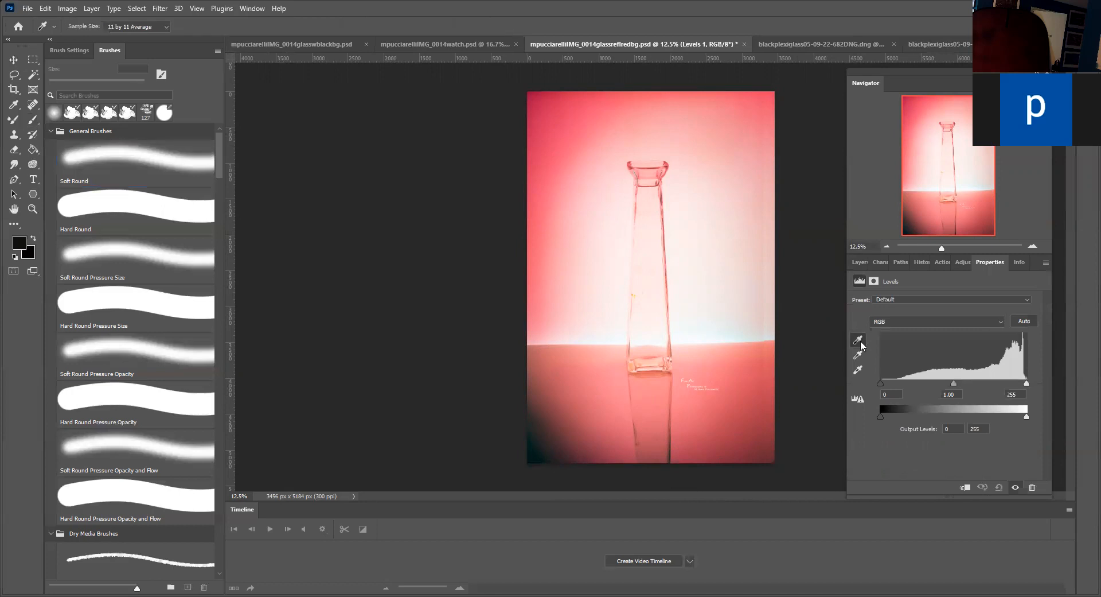
{"action": "left_click", "coordinate": [537, 456]}
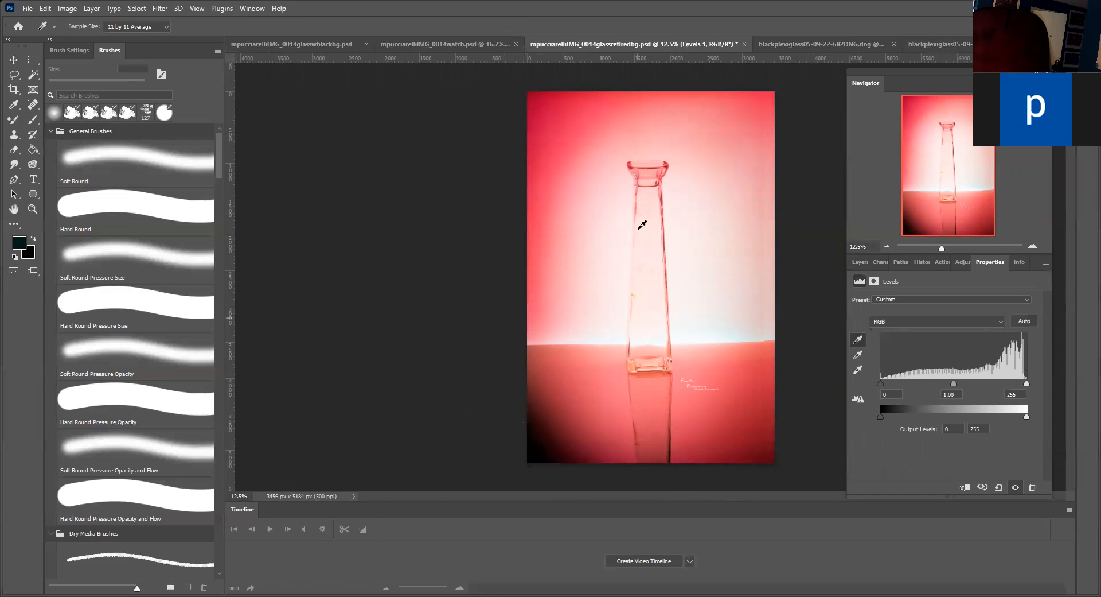
Step: Reopen the Levels 1 adjustment and fine-tune its midtone input level
{"action": "left_click", "coordinate": [860, 262]}
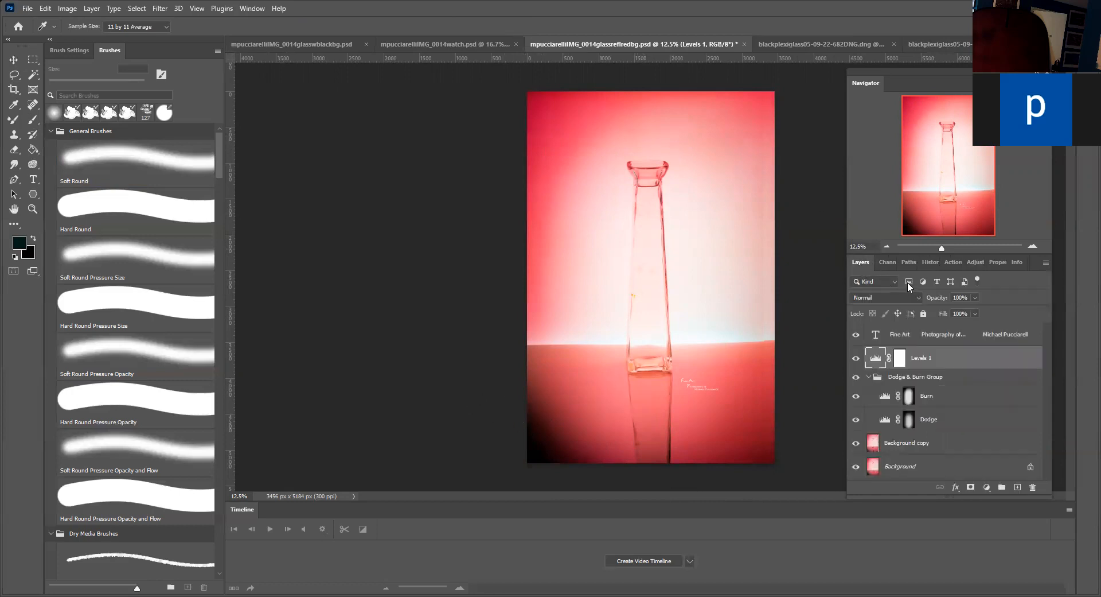
{"action": "key", "text": "b"}
{"action": "double_click", "coordinate": [876, 359]}
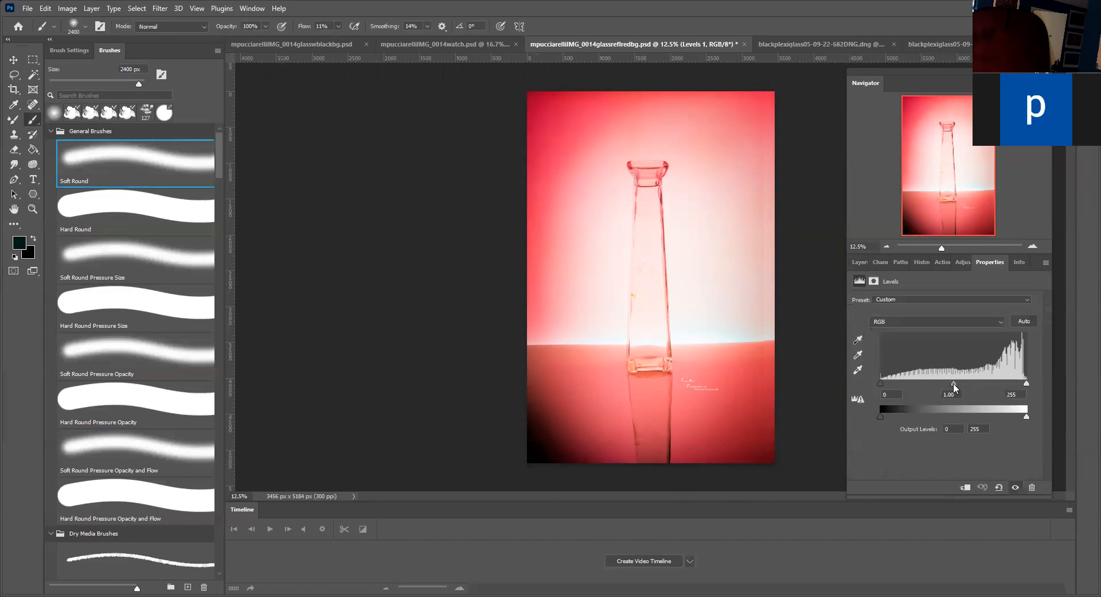
{"action": "left_click_drag", "start_coordinate": [954, 384], "coordinate": [953, 381]}
{"action": "left_click", "coordinate": [852, 263]}
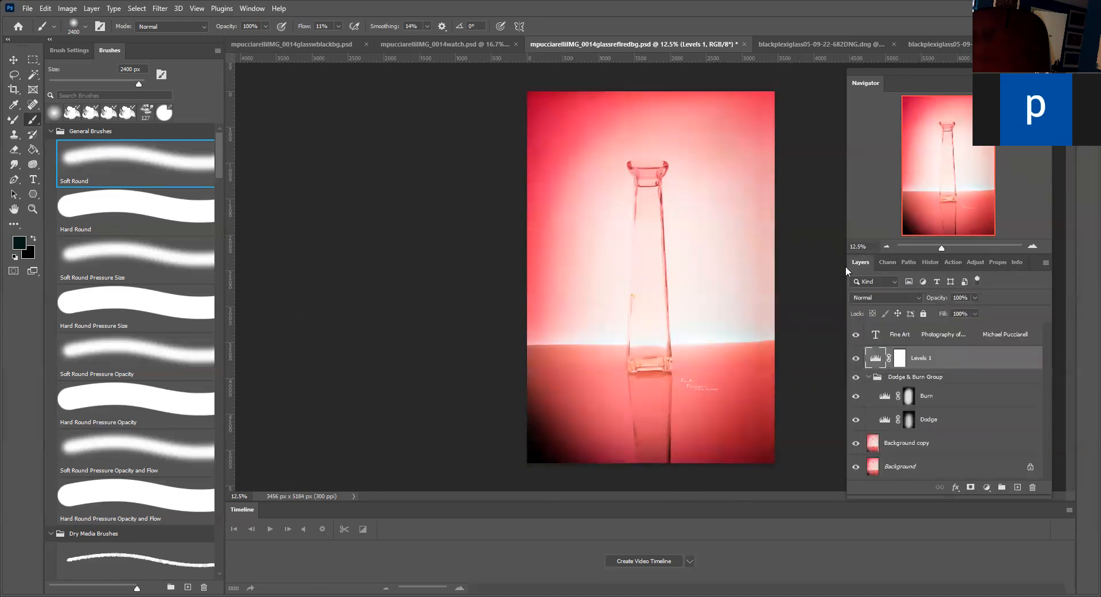
Step: Run the mfp3bgfilterwsofthighpass action on the Background copy layer
{"action": "left_click", "coordinate": [915, 446]}
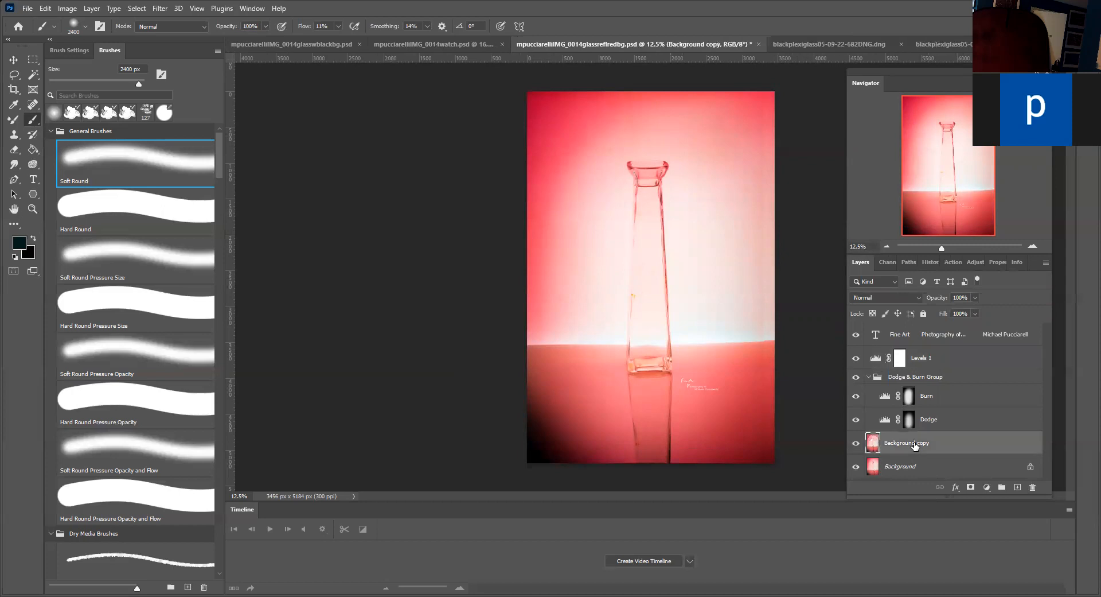
{"action": "left_click", "coordinate": [962, 261]}
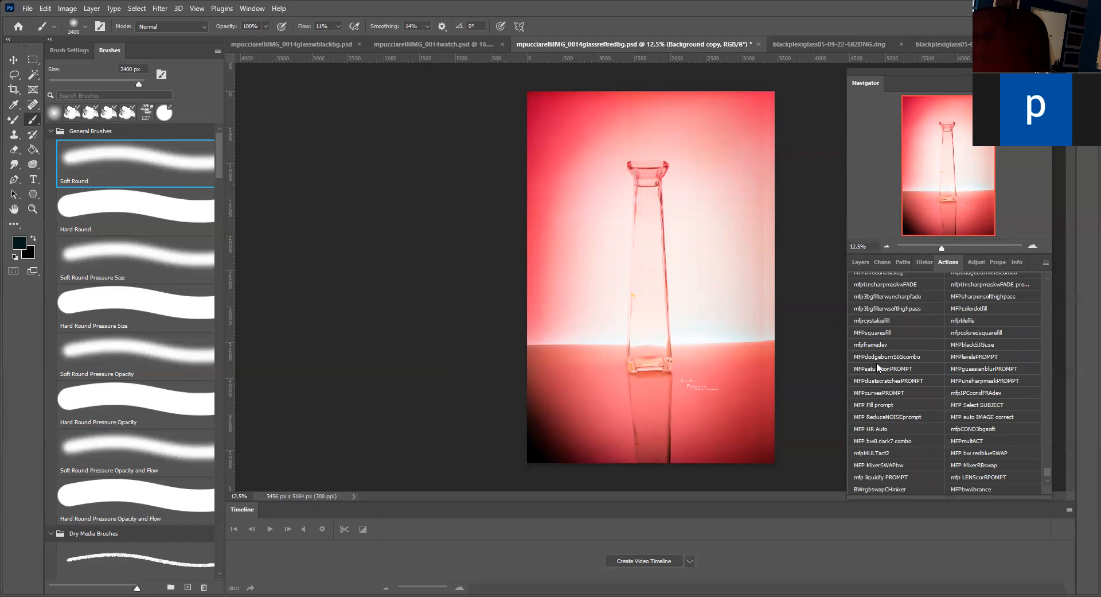
{"action": "left_click", "coordinate": [881, 306]}
{"action": "left_click", "coordinate": [862, 262]}
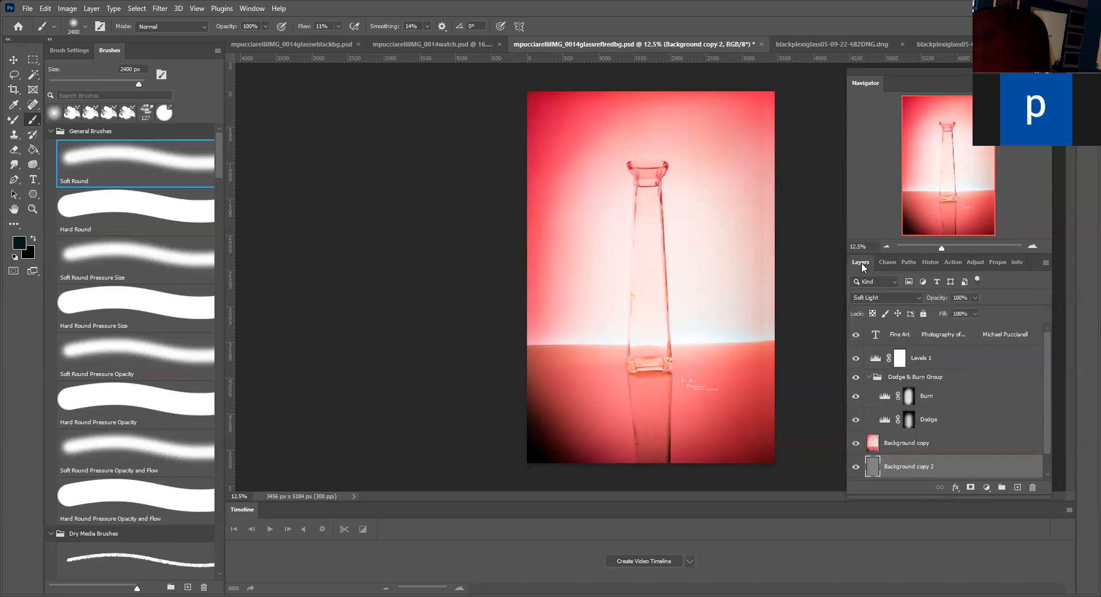
{"action": "scroll", "coordinate": [935, 404], "scroll_direction": "down", "scroll_amount": 1}
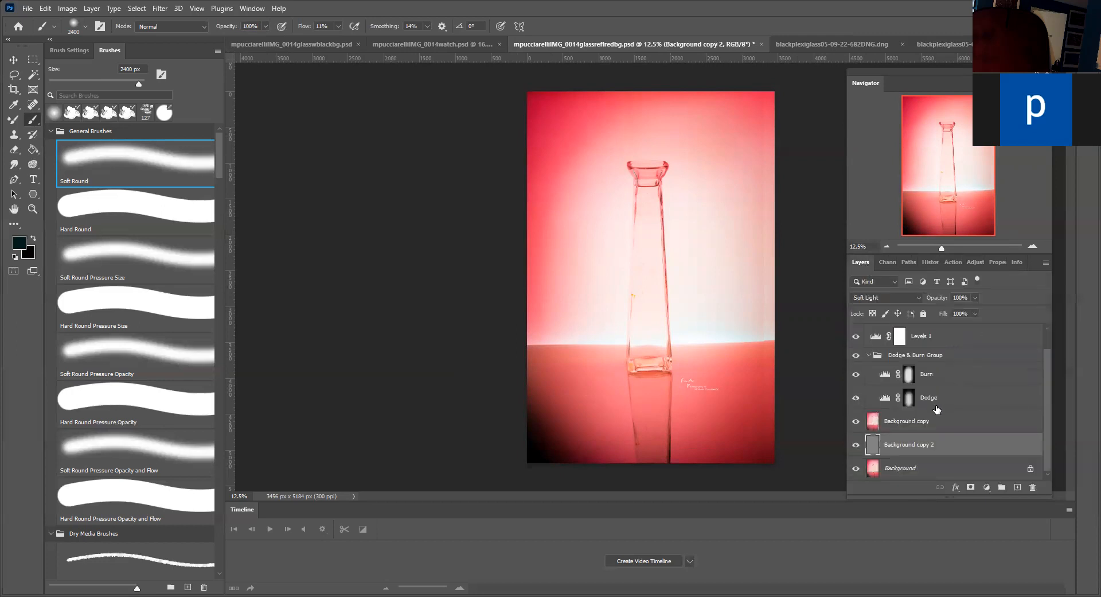
Step: With the Background copy layer selected, crop all four sides closer around the bottle and signature, to about 2336 x 3824 px
{"action": "left_click", "coordinate": [895, 423]}
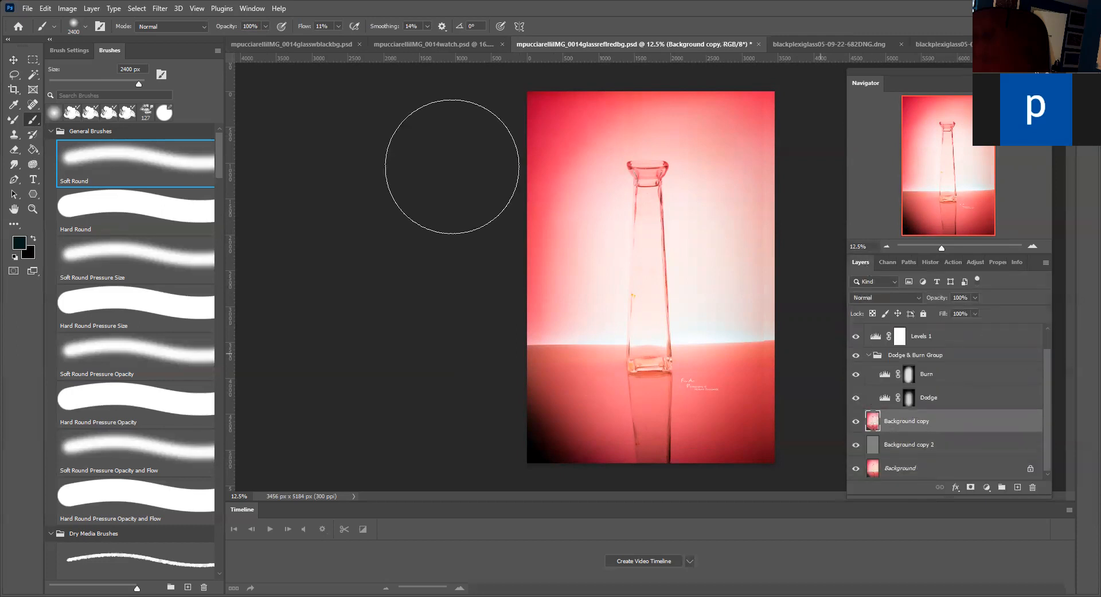
{"action": "left_click", "coordinate": [12, 90]}
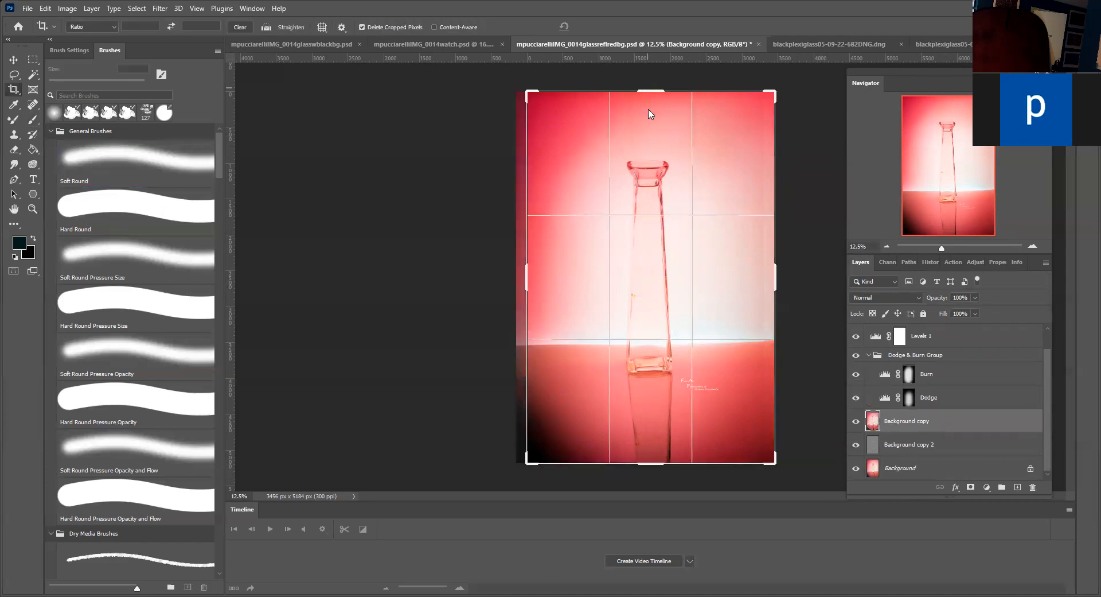
{"action": "left_click_drag", "start_coordinate": [648, 90], "coordinate": [648, 112]}
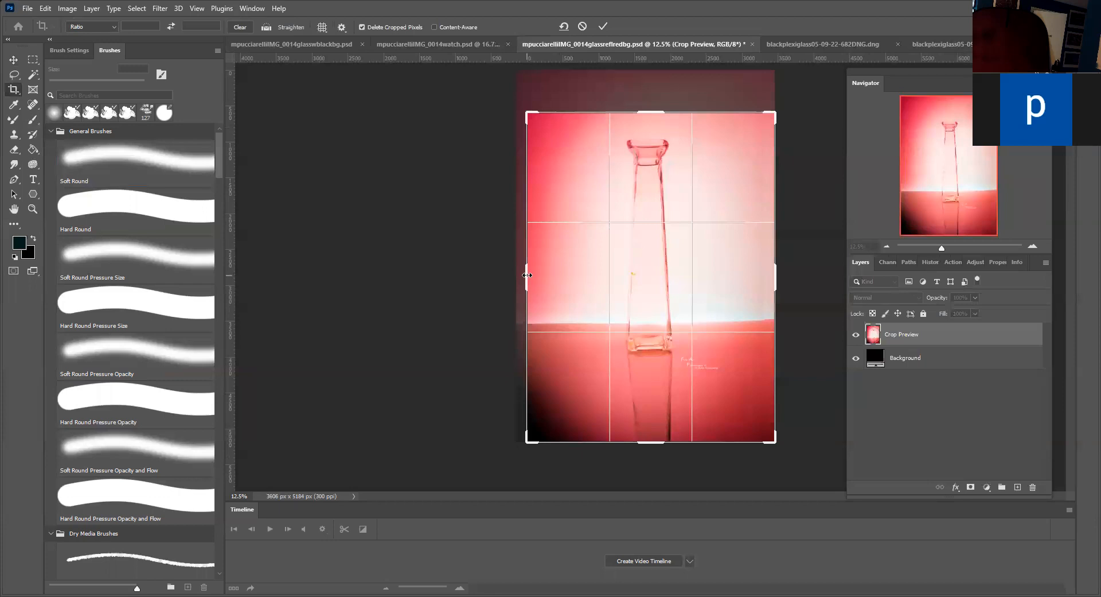
{"action": "left_click_drag", "start_coordinate": [553, 275], "coordinate": [552, 274]}
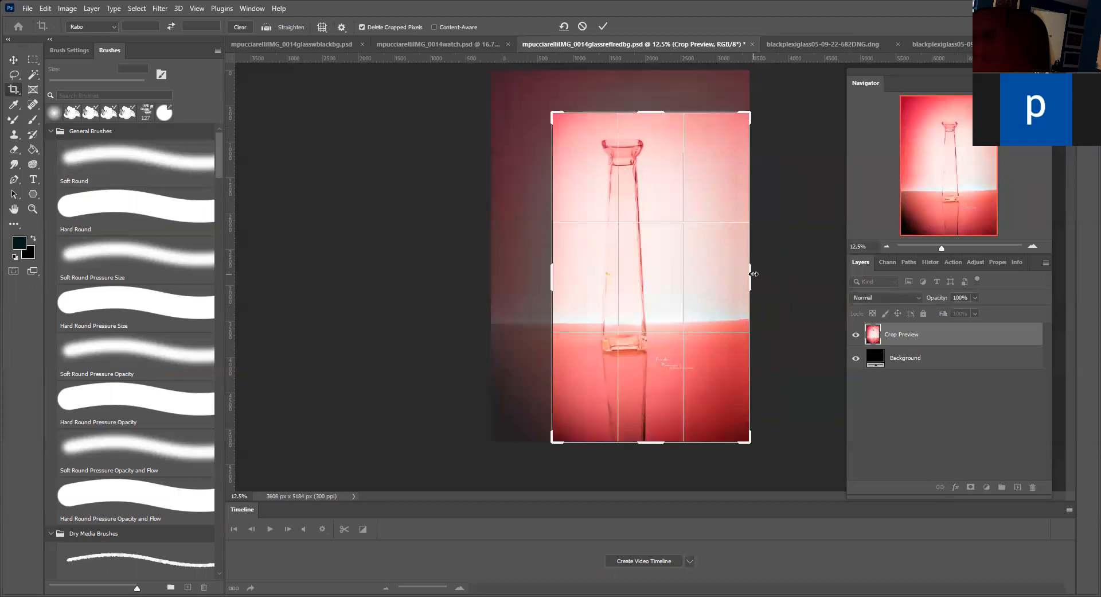
{"action": "left_click_drag", "start_coordinate": [738, 274], "coordinate": [738, 274]}
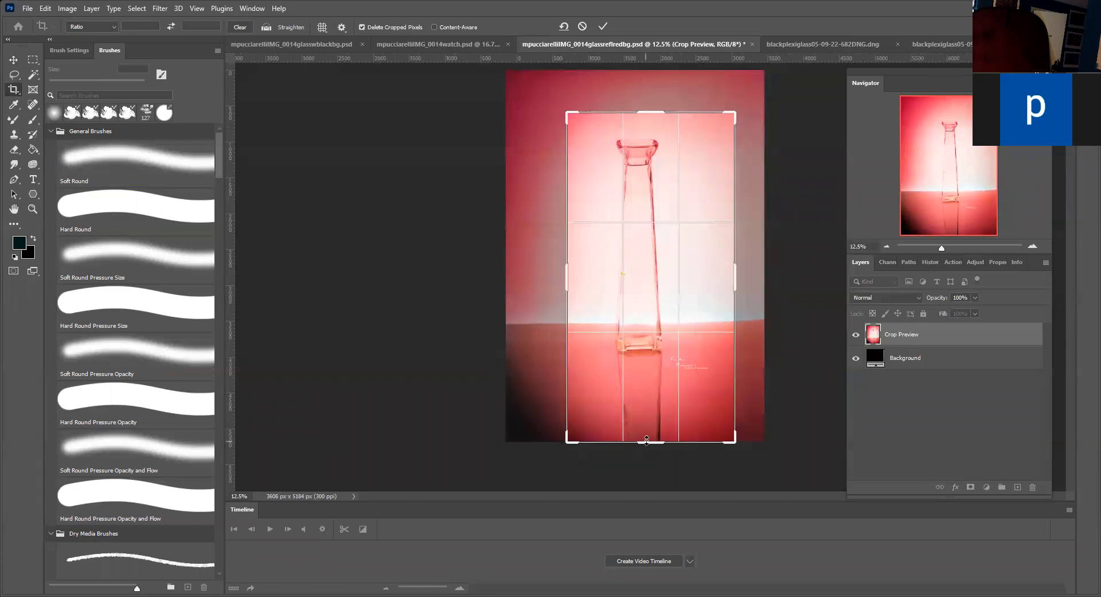
{"action": "left_click_drag", "start_coordinate": [656, 413], "coordinate": [655, 413]}
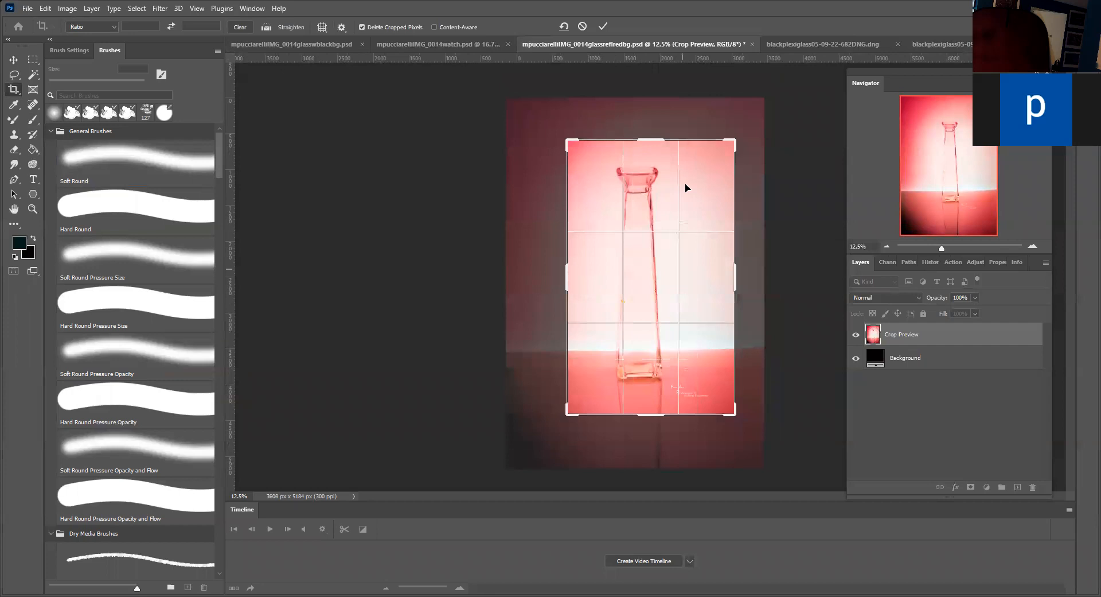
{"action": "left_click", "coordinate": [603, 27]}
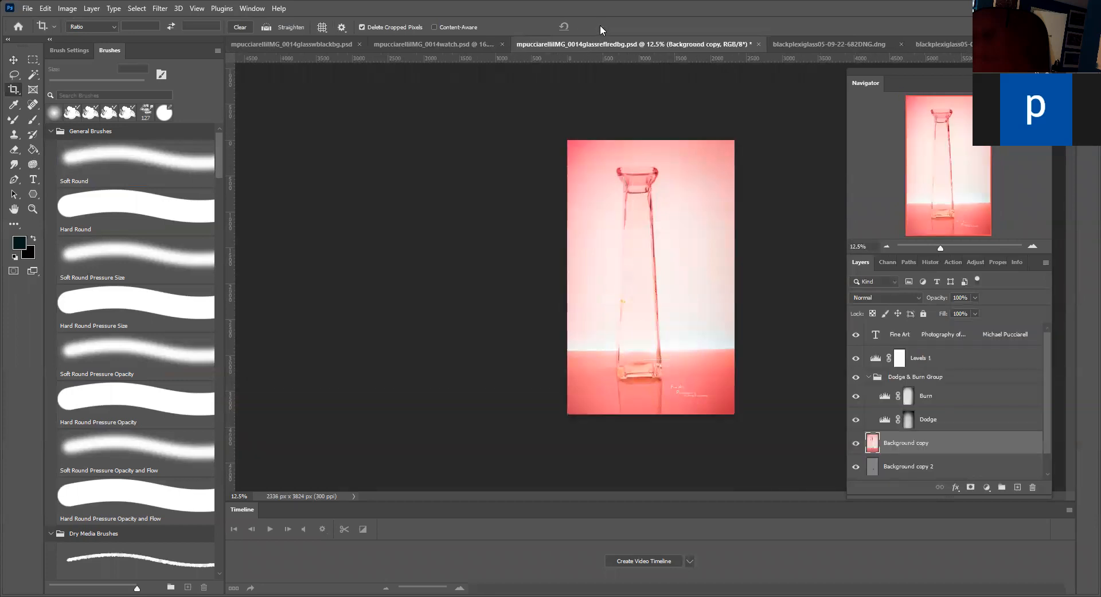
Step: Run the mfpIPCcondFRAdev action to put a black frame around the cropped photo
{"action": "scroll", "coordinate": [848, 439], "scroll_direction": "down", "scroll_amount": 1}
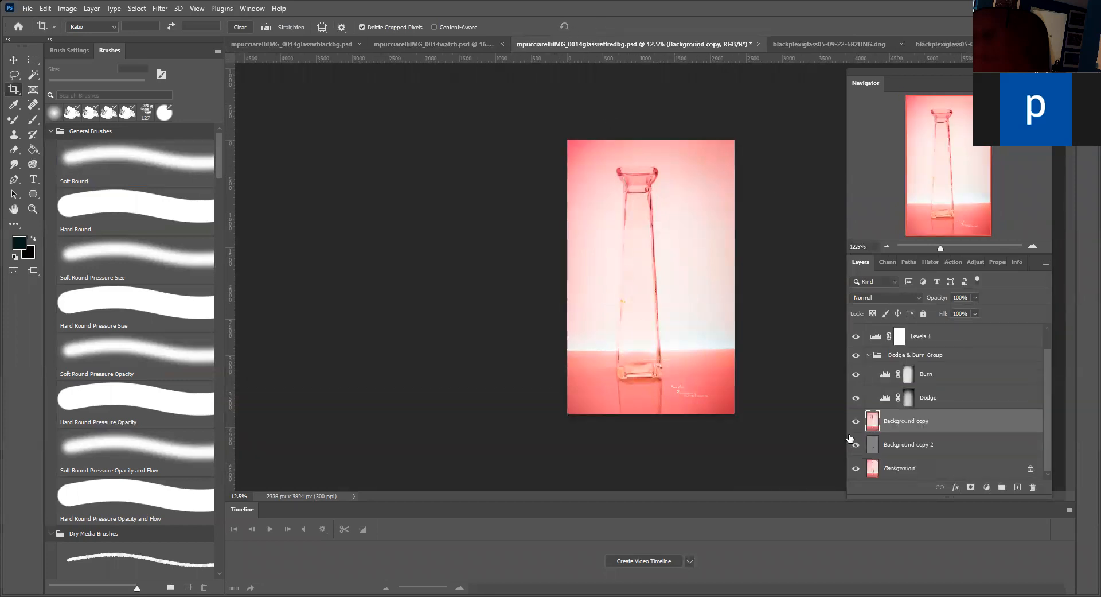
{"action": "left_click", "coordinate": [952, 262]}
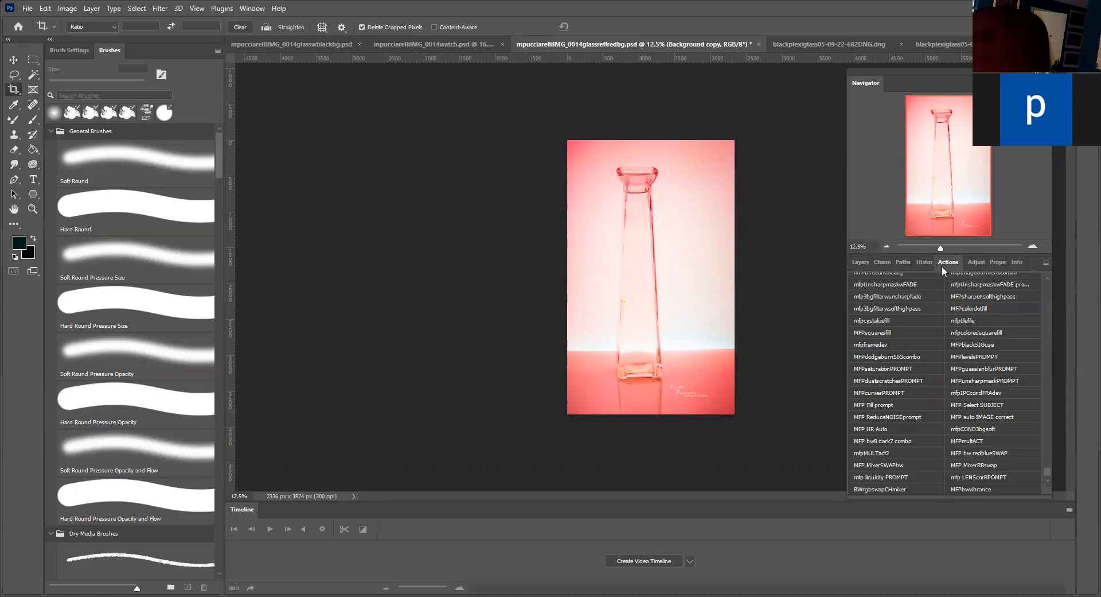
{"action": "left_click", "coordinate": [976, 392]}
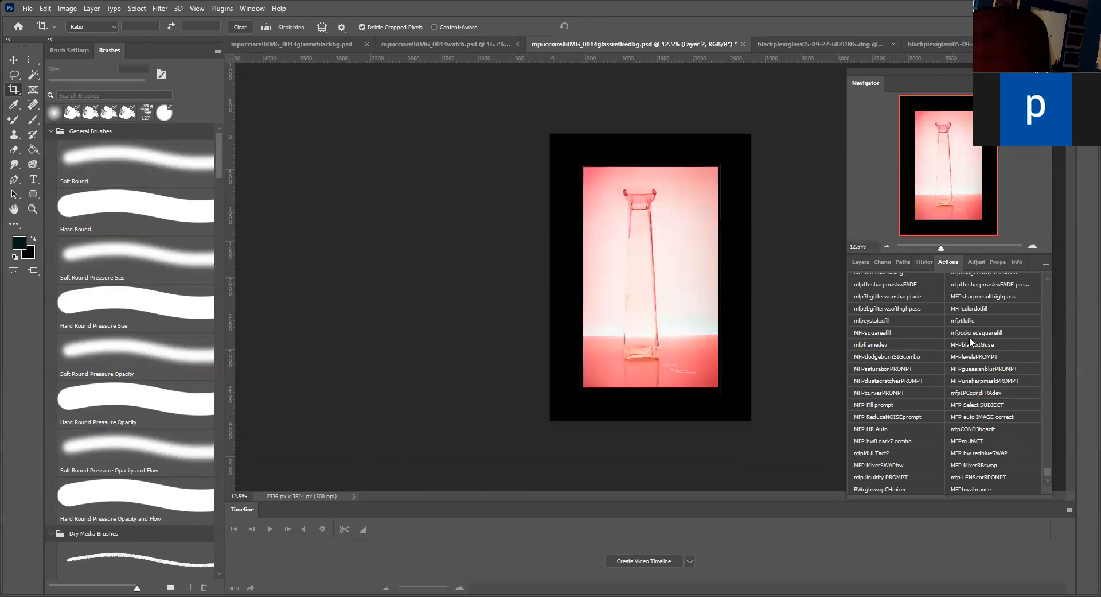
Step: Check the framed image's pixel dimensions and resolution without changing them
{"action": "left_click", "coordinate": [65, 8]}
{"action": "left_click", "coordinate": [85, 93]}
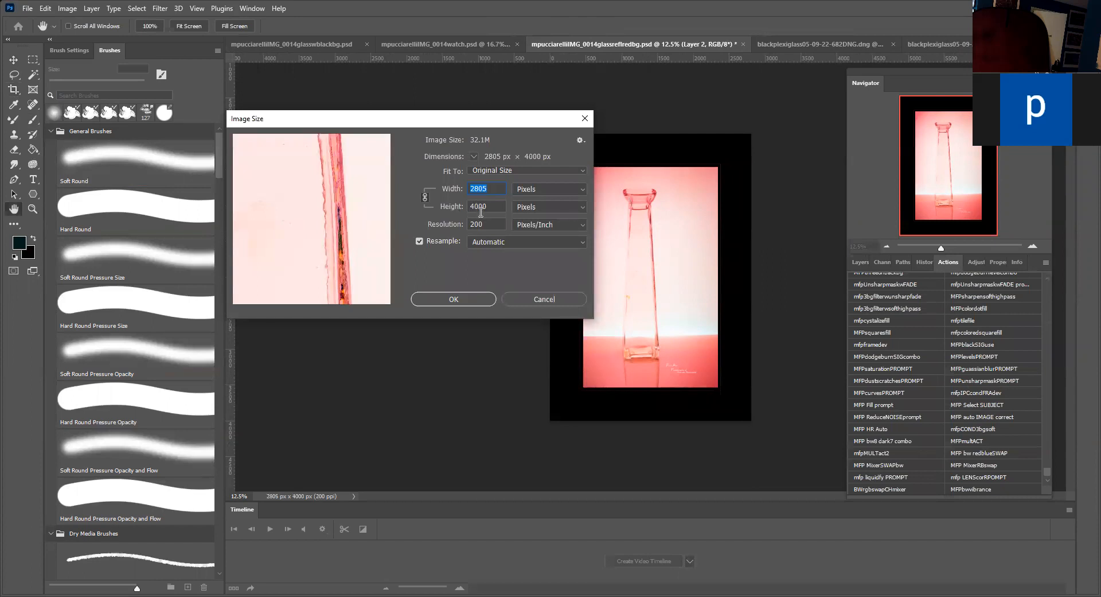
{"action": "left_click", "coordinate": [539, 302]}
{"action": "key", "text": "c"}
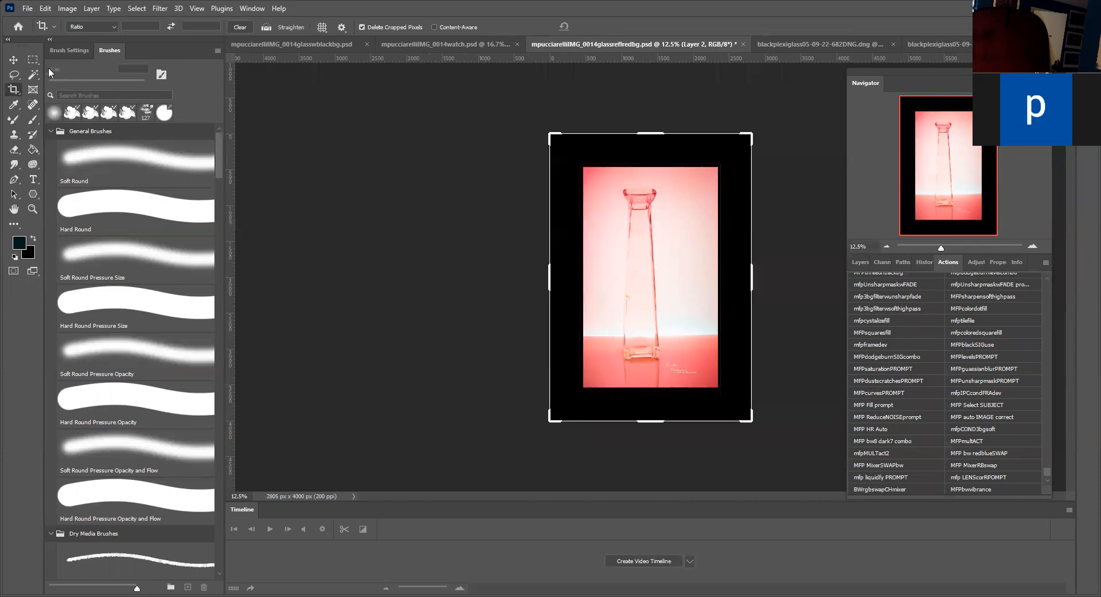
Step: Save the framed red-background photo as a PSD with Maximize Compatibility enabled
{"action": "left_click", "coordinate": [15, 61]}
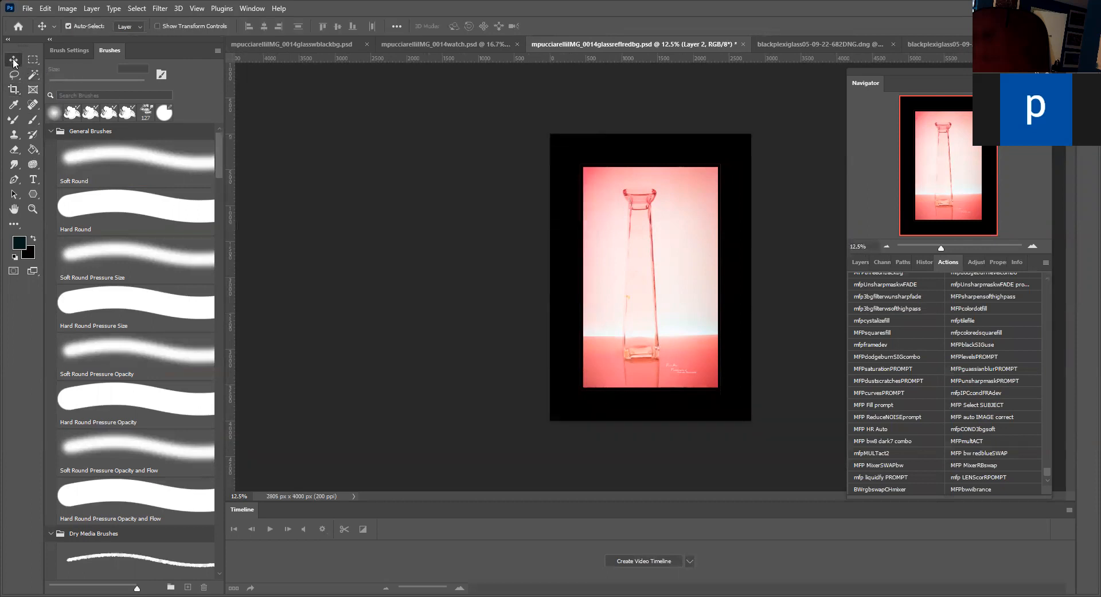
{"action": "key", "text": "ctrl+s"}
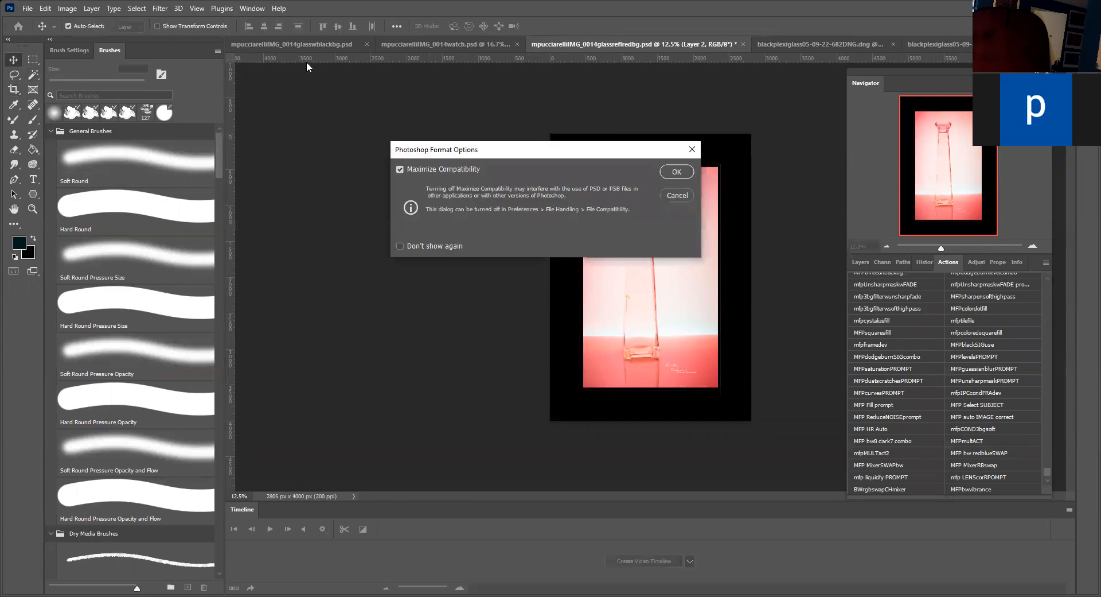
{"action": "left_click", "coordinate": [669, 171]}
Step: Switch to the black-background glass photo and duplicate its Background layer
{"action": "left_click", "coordinate": [474, 43]}
{"action": "left_click", "coordinate": [331, 45]}
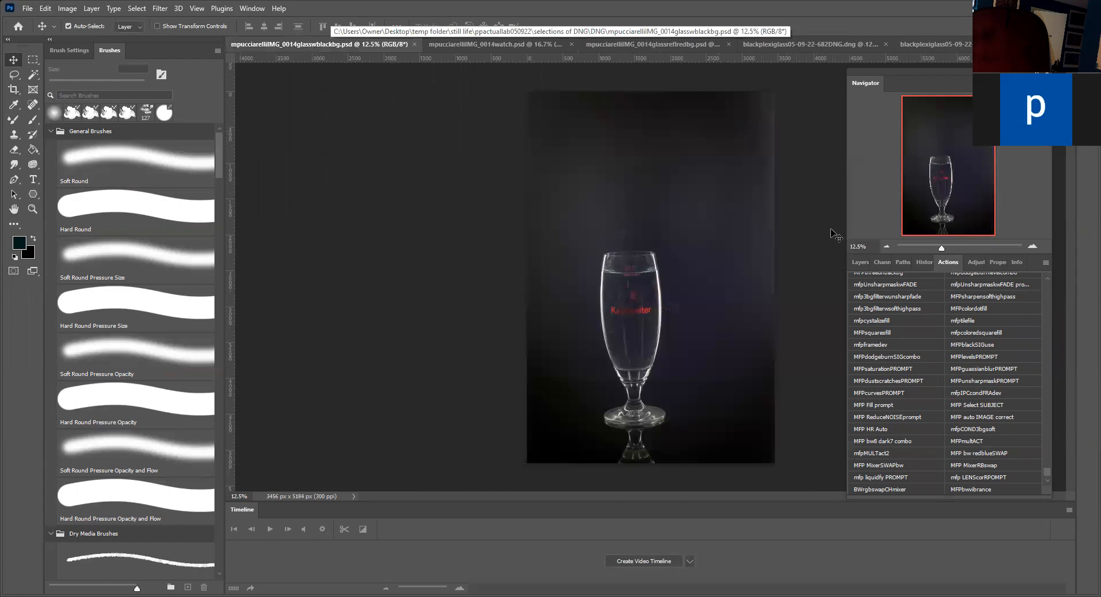
{"action": "left_click", "coordinate": [853, 262]}
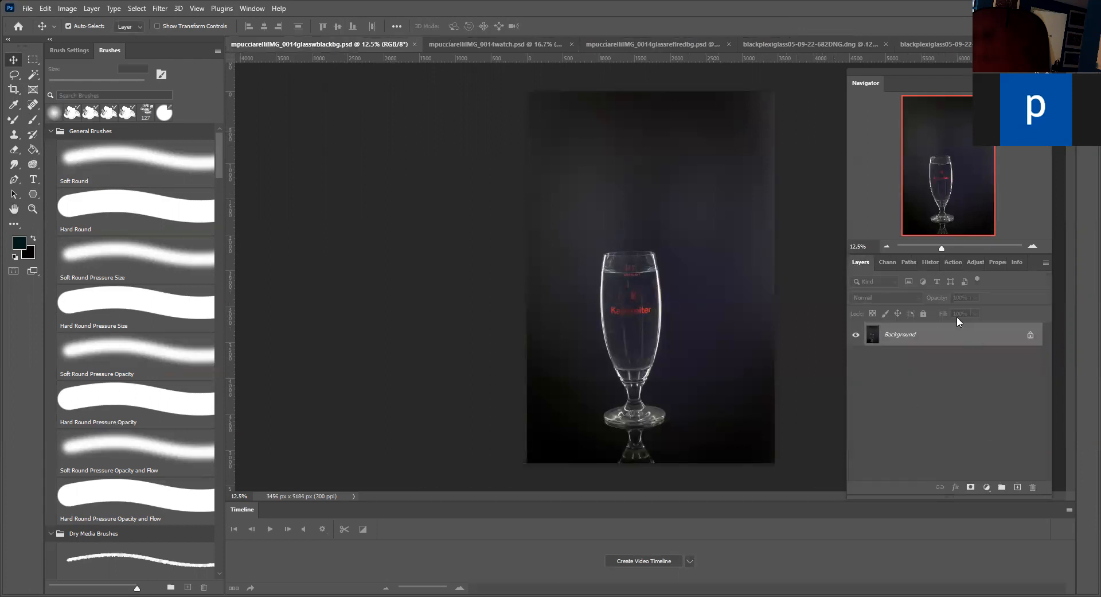
{"action": "left_click", "coordinate": [948, 264]}
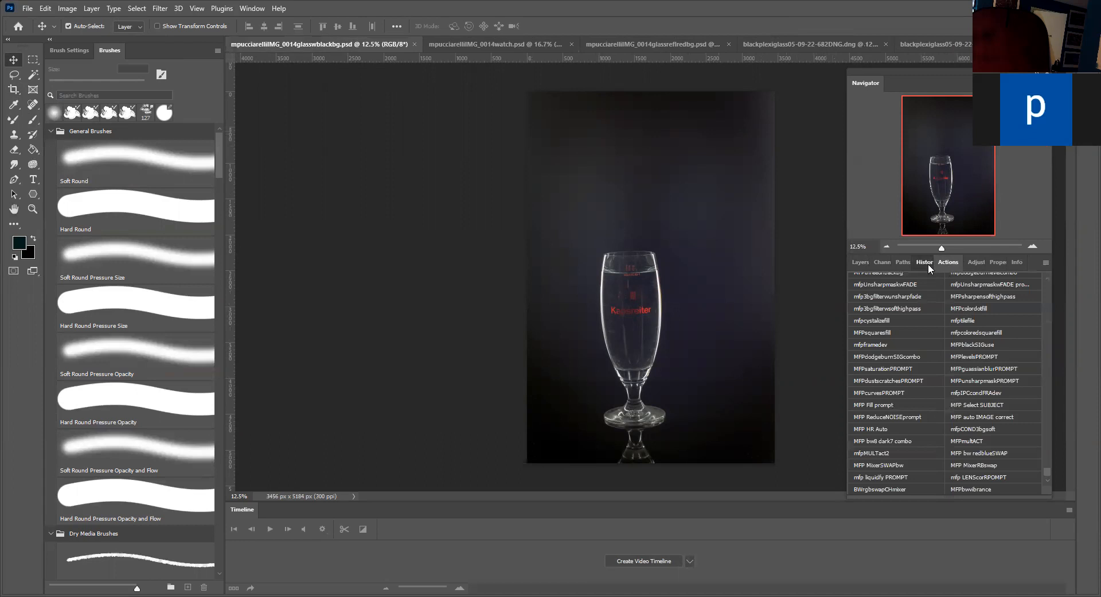
{"action": "left_click", "coordinate": [926, 264]}
{"action": "left_click", "coordinate": [863, 262]}
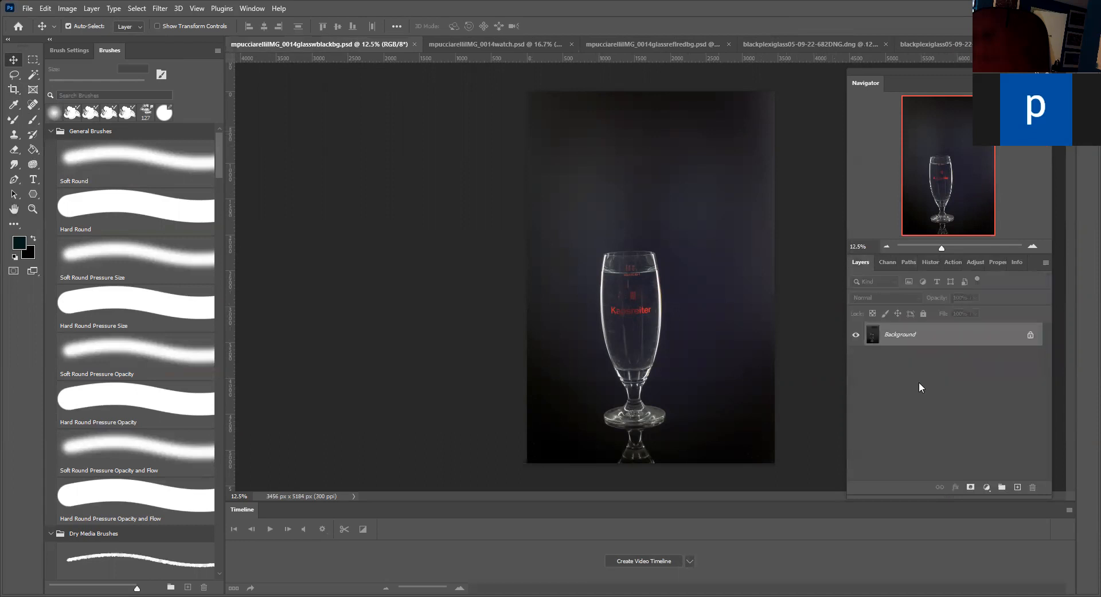
{"action": "right_click", "coordinate": [921, 336]}
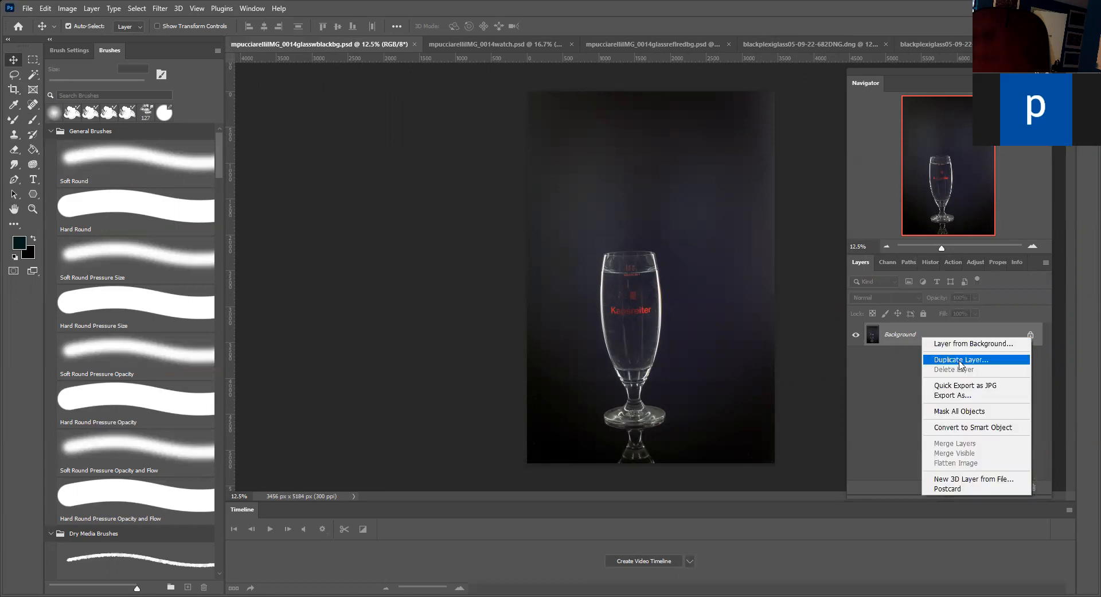
{"action": "key", "text": "Return"}
{"action": "left_click", "coordinate": [641, 171]}
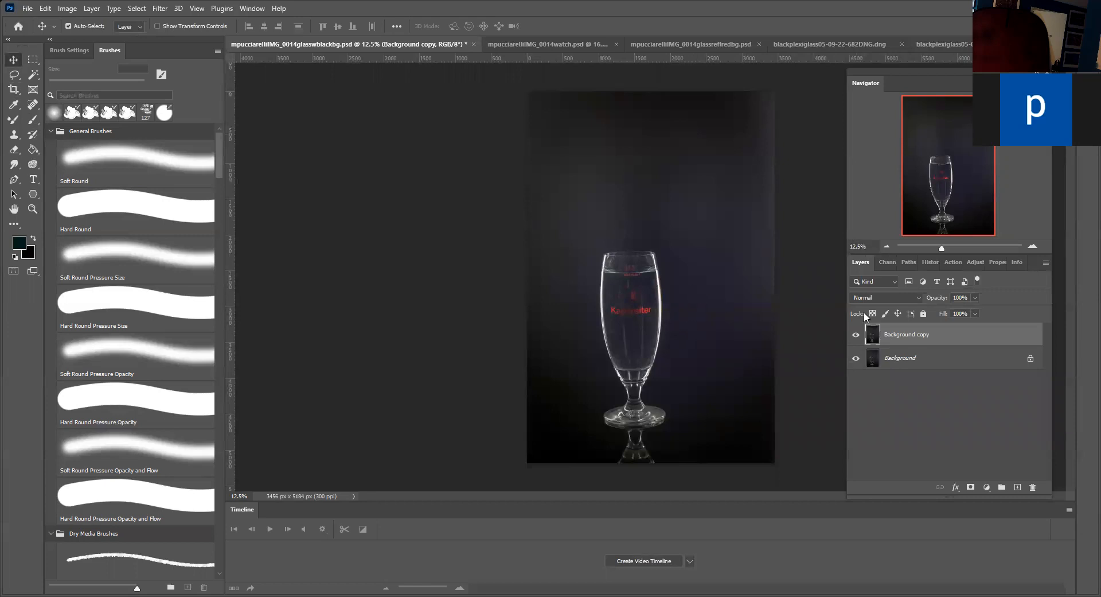
Step: Apply the Camera Raw Filter to the Background copy with the automatic Upright correction in Geometry
{"action": "left_click", "coordinate": [161, 9]}
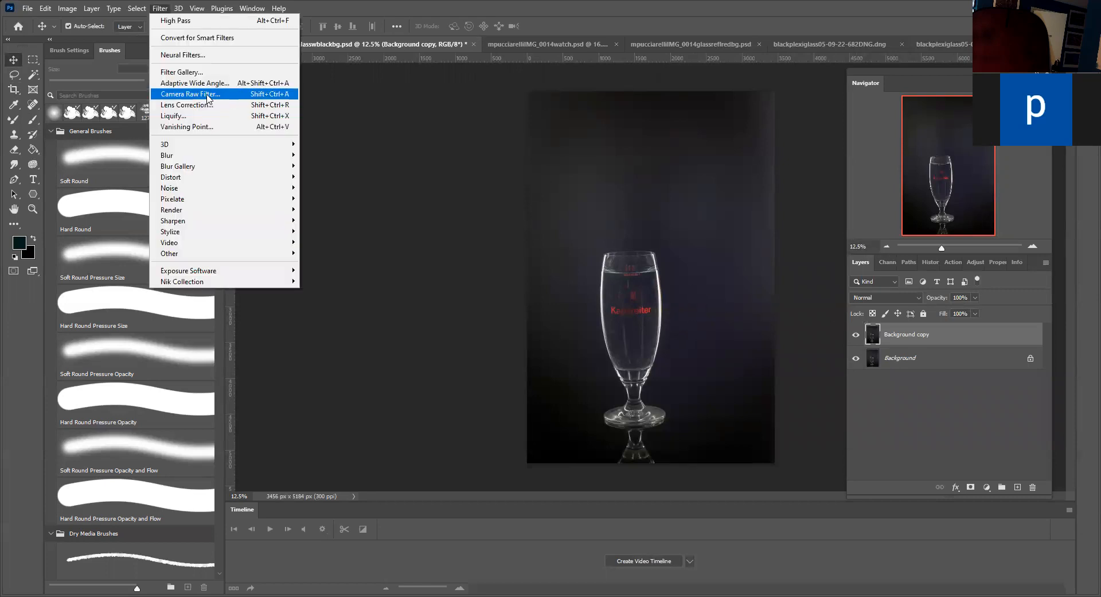
{"action": "left_click", "coordinate": [207, 94]}
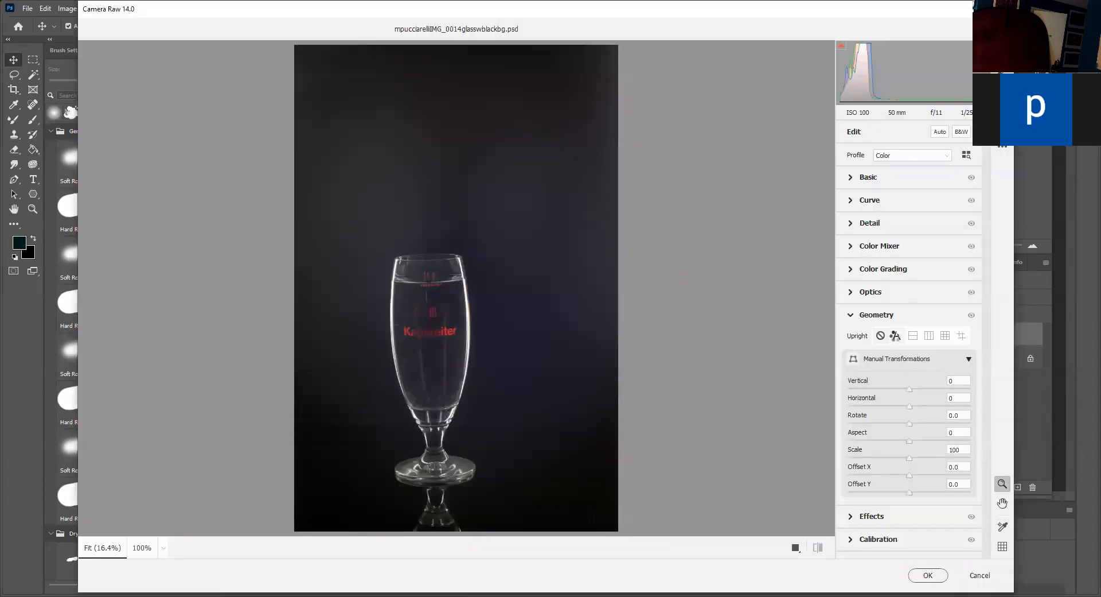
{"action": "left_click", "coordinate": [894, 335]}
{"action": "left_click", "coordinate": [943, 575]}
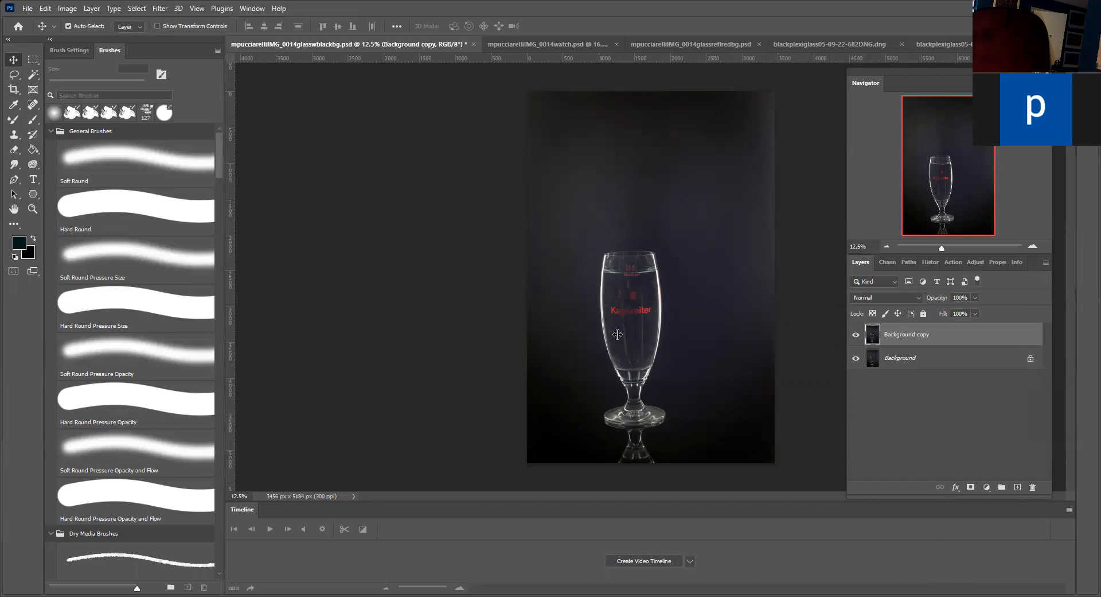
Step: Place two vertical guides through the glass, hide the rulers, and rotate the Background copy about 0.89° clockwise to straighten the glass
{"action": "left_click_drag", "start_coordinate": [616, 334], "coordinate": [617, 334]}
{"action": "left_click_drag", "start_coordinate": [620, 369], "coordinate": [652, 369]}
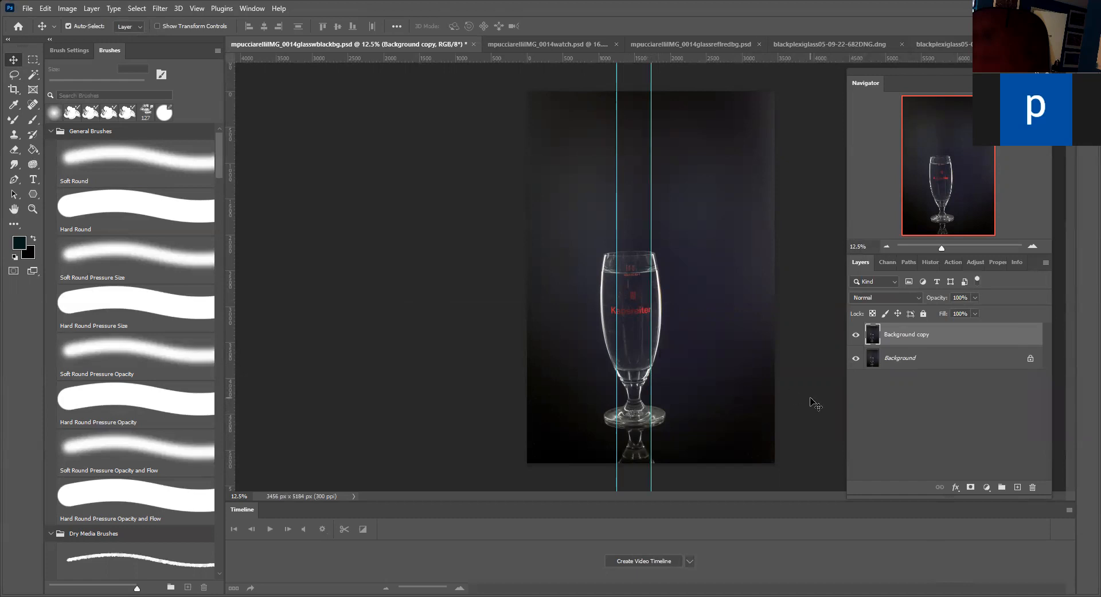
{"action": "key", "text": "ctrl+a"}
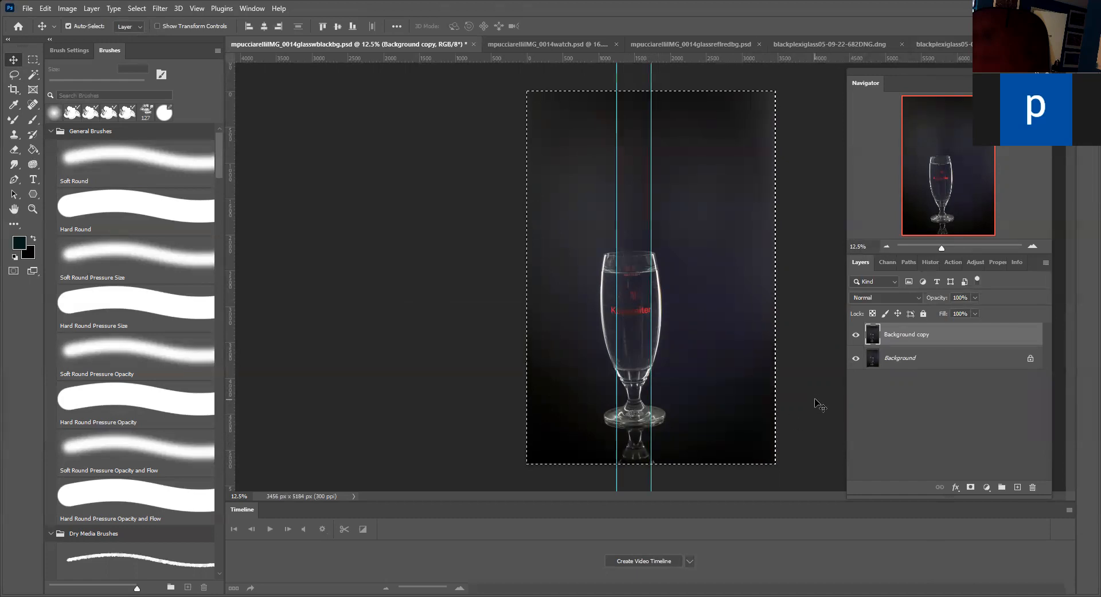
{"action": "key", "text": "ctrl+r"}
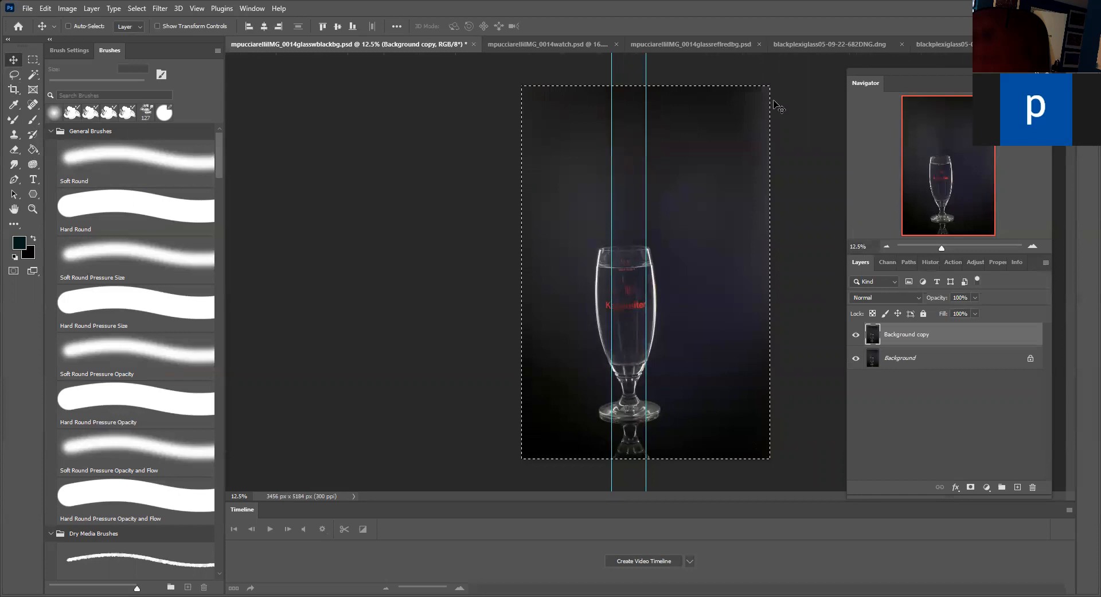
{"action": "key", "text": "ctrl+t"}
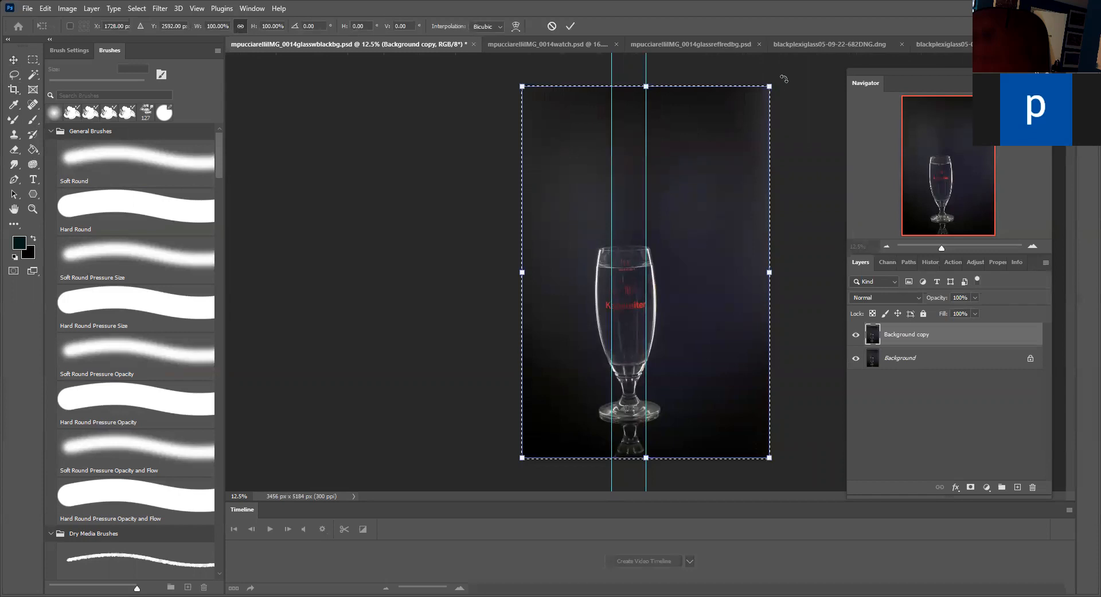
{"action": "left_click_drag", "start_coordinate": [786, 87], "coordinate": [780, 79]}
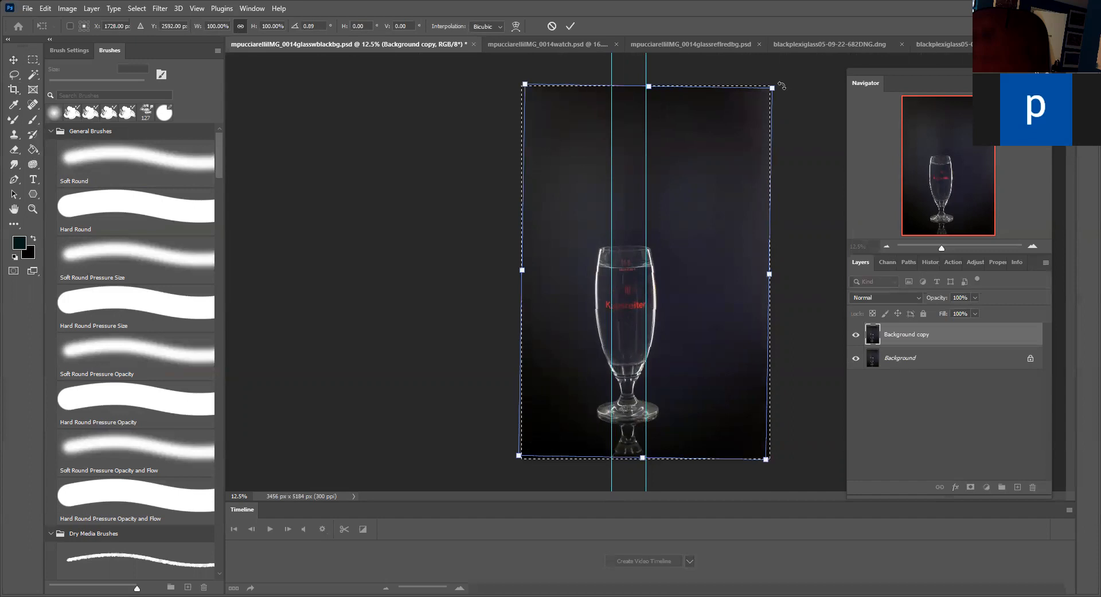
{"action": "left_click", "coordinate": [570, 27]}
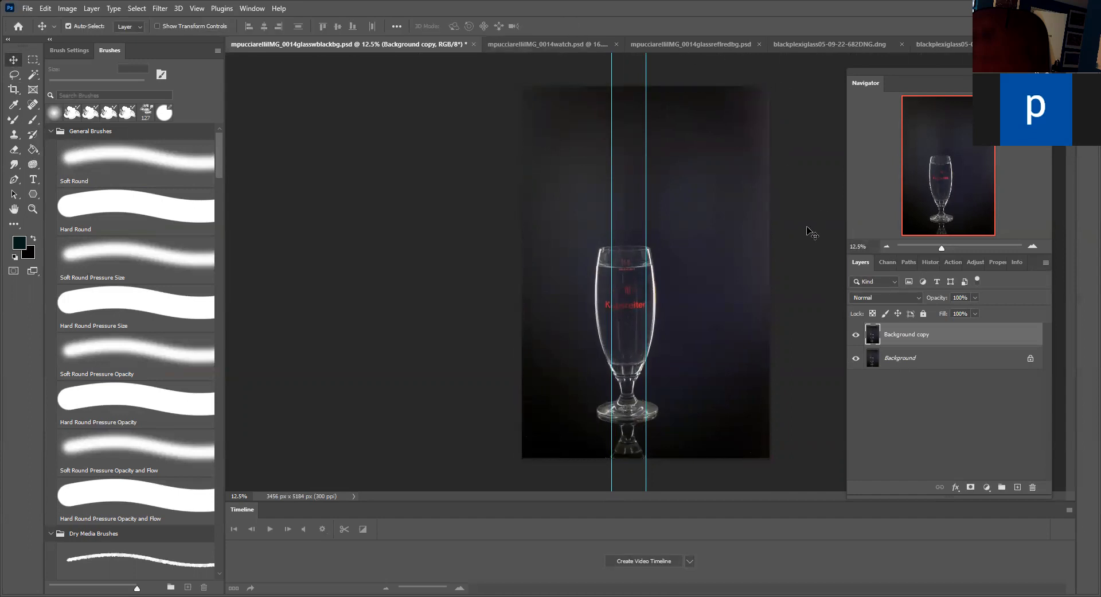
Step: Clear all guides from the black-background glass photo
{"action": "left_click", "coordinate": [197, 8]}
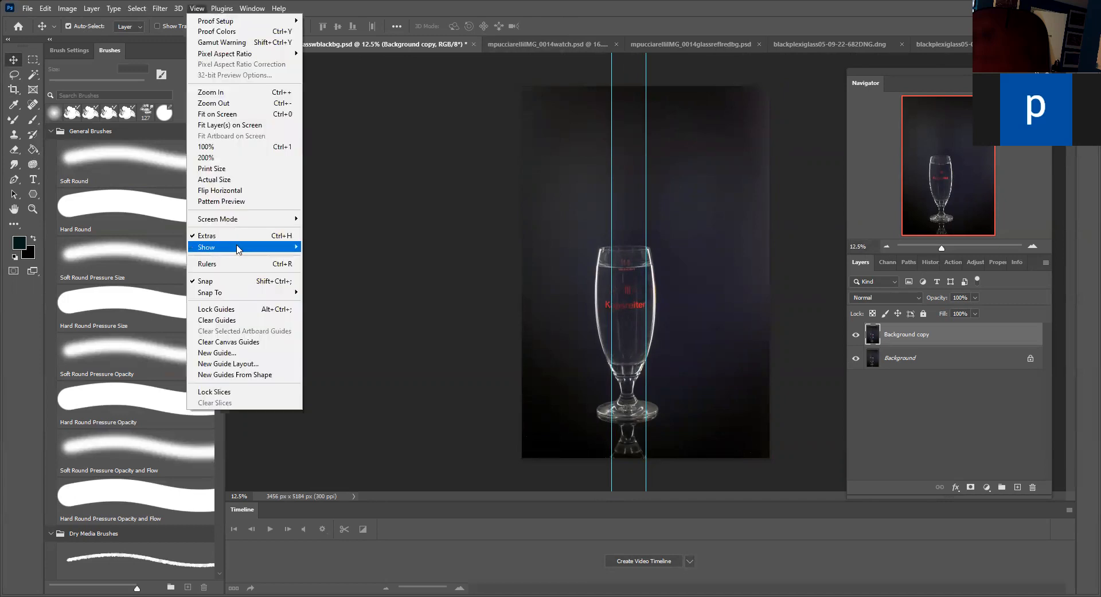
{"action": "left_click", "coordinate": [230, 320]}
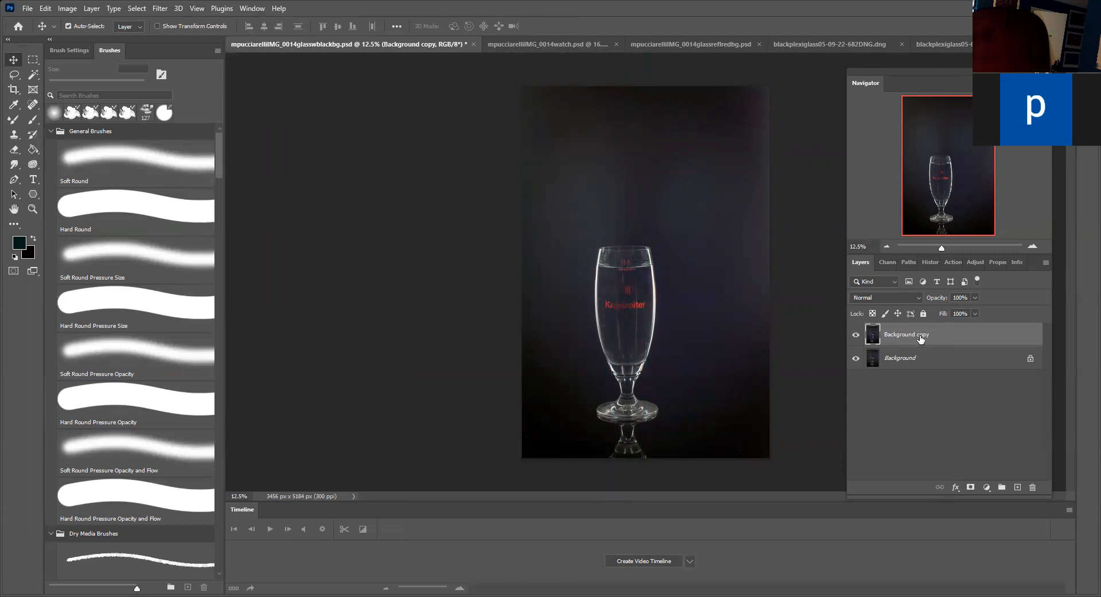
Step: Run the MFPdodgeburnSIGcombo action on the Background copy and delete the black signature text layer it adds
{"action": "left_click", "coordinate": [953, 263]}
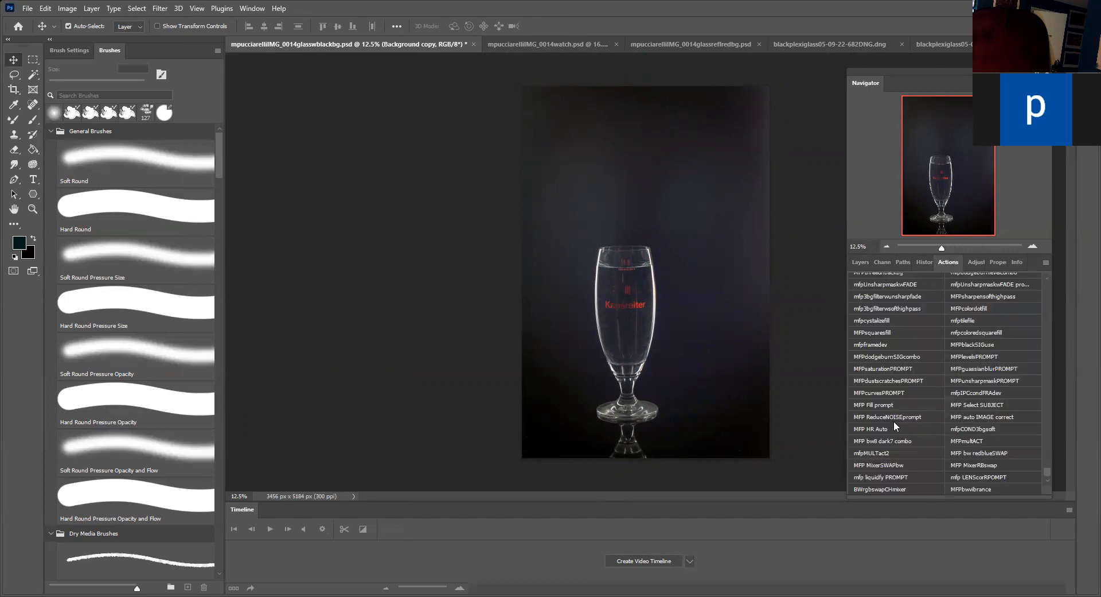
{"action": "left_click", "coordinate": [872, 354]}
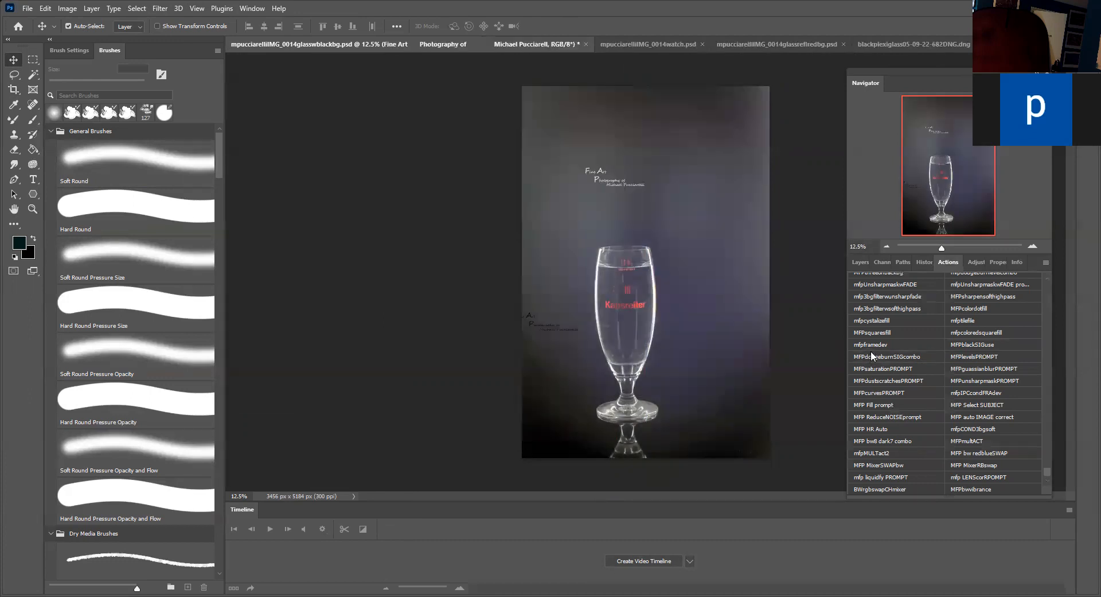
{"action": "left_click", "coordinate": [863, 263]}
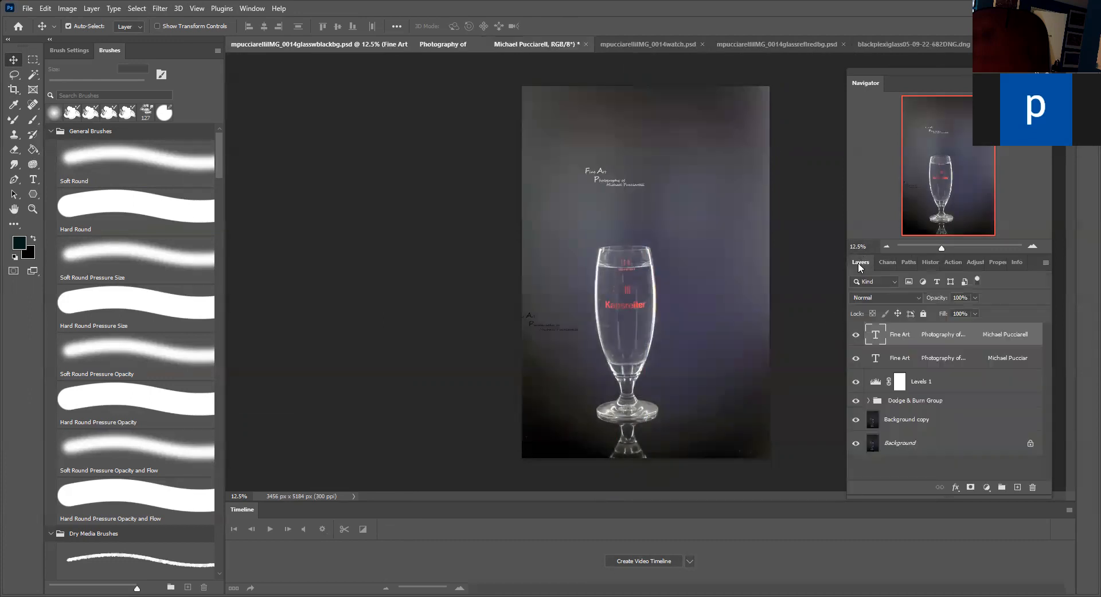
{"action": "left_click", "coordinate": [878, 358]}
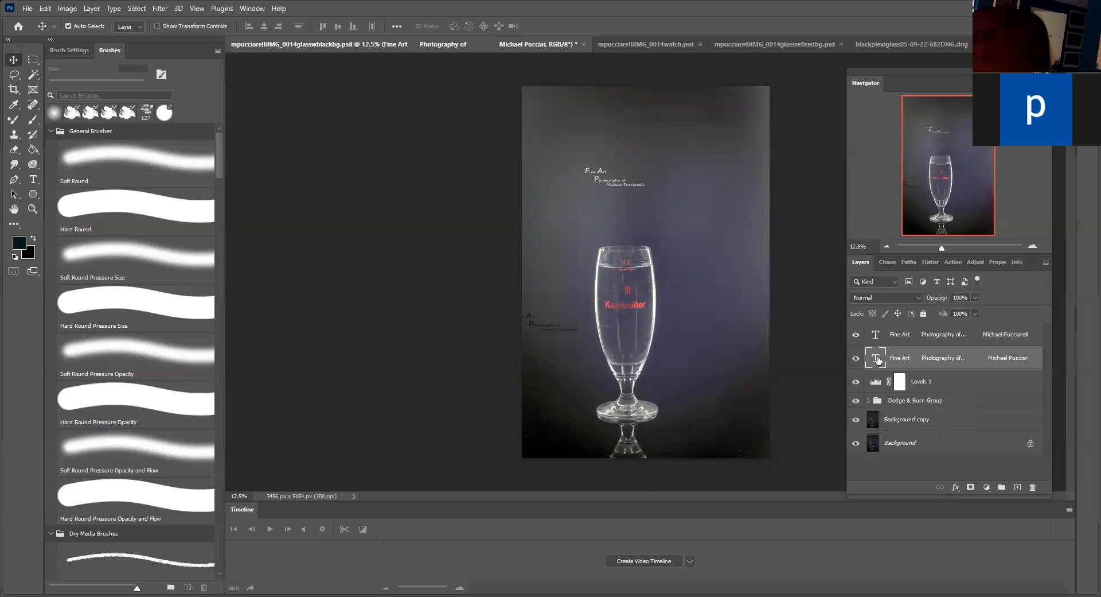
{"action": "left_click", "coordinate": [1032, 487]}
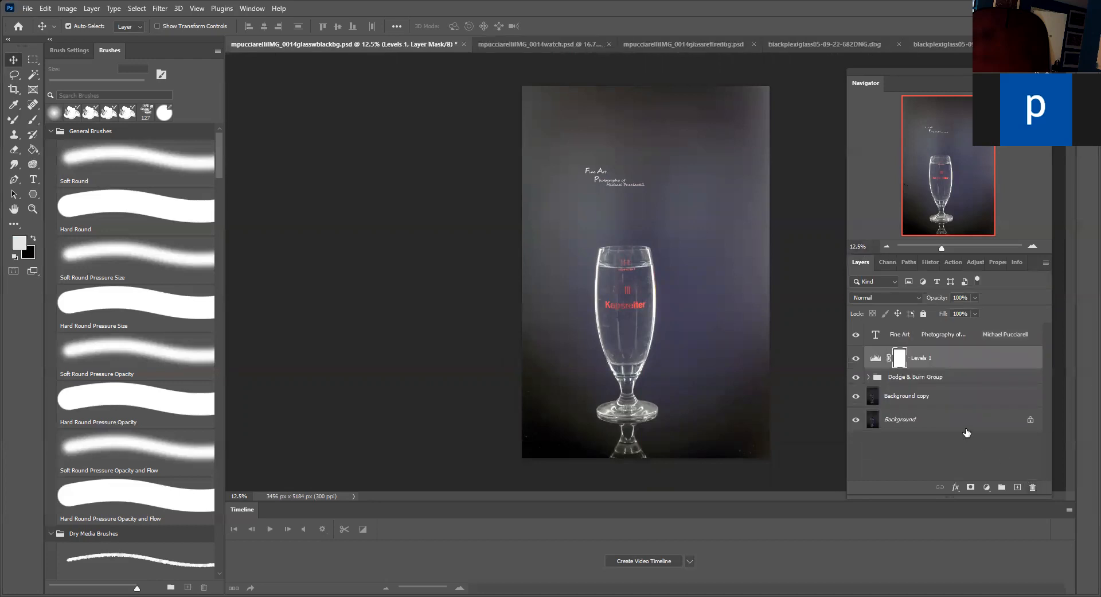
Step: Move the white signature text to the lower part of the photo, scale it down, and place it just beside the glass's reflection
{"action": "left_click", "coordinate": [909, 338]}
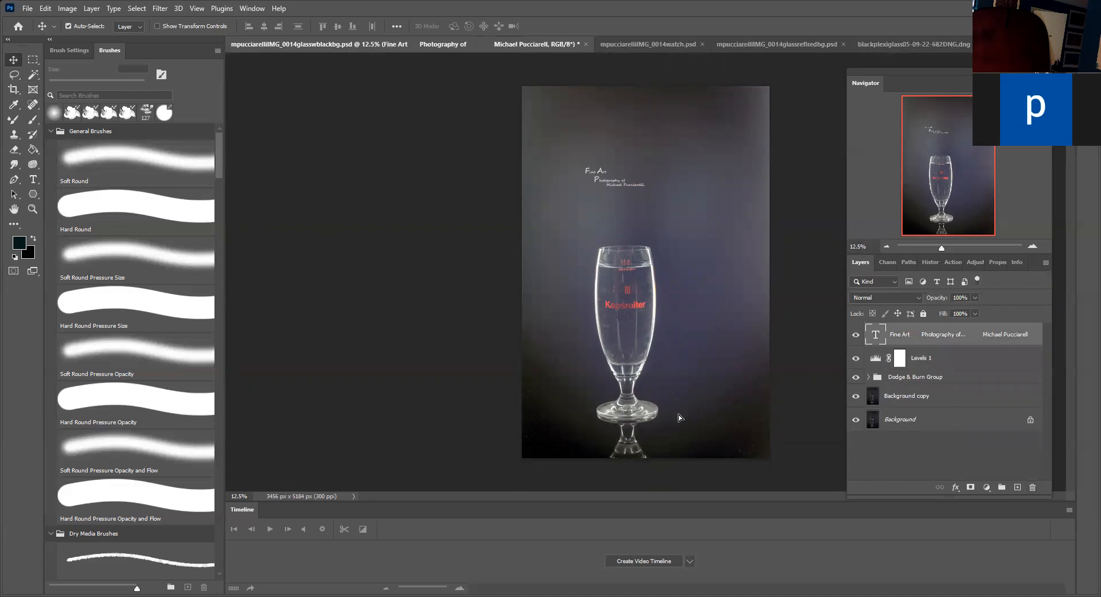
{"action": "key", "text": "ctrl+t"}
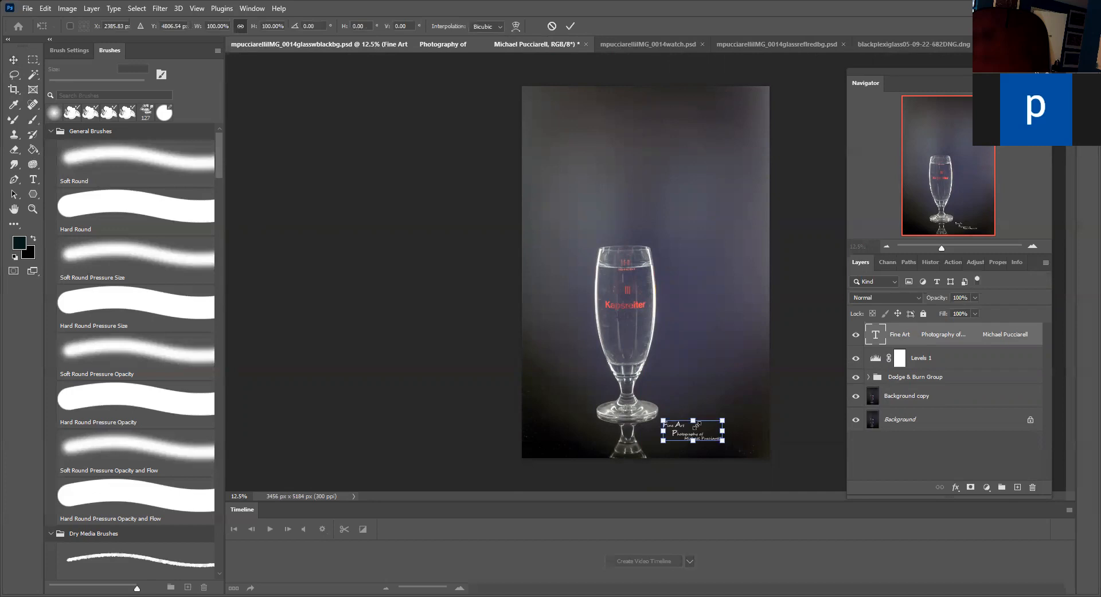
{"action": "left_click", "coordinate": [570, 26]}
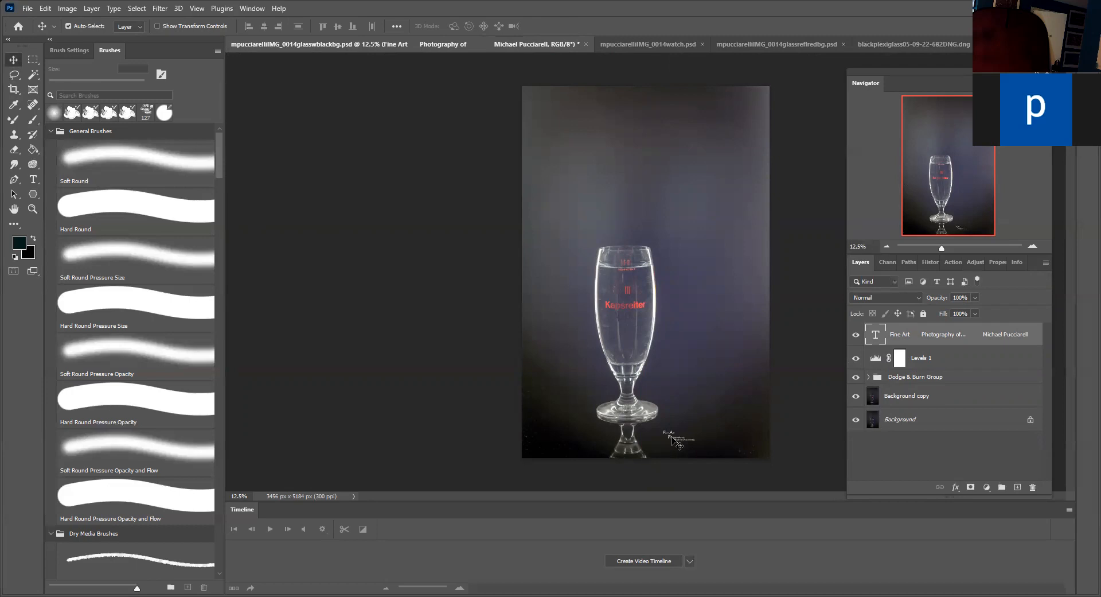
{"action": "left_click_drag", "start_coordinate": [672, 437], "coordinate": [662, 441]}
Step: Show the actions as an expandable list and examine the recorded commands of MFPdodgeburnSIGcombo and the actions after it
{"action": "left_click", "coordinate": [955, 263]}
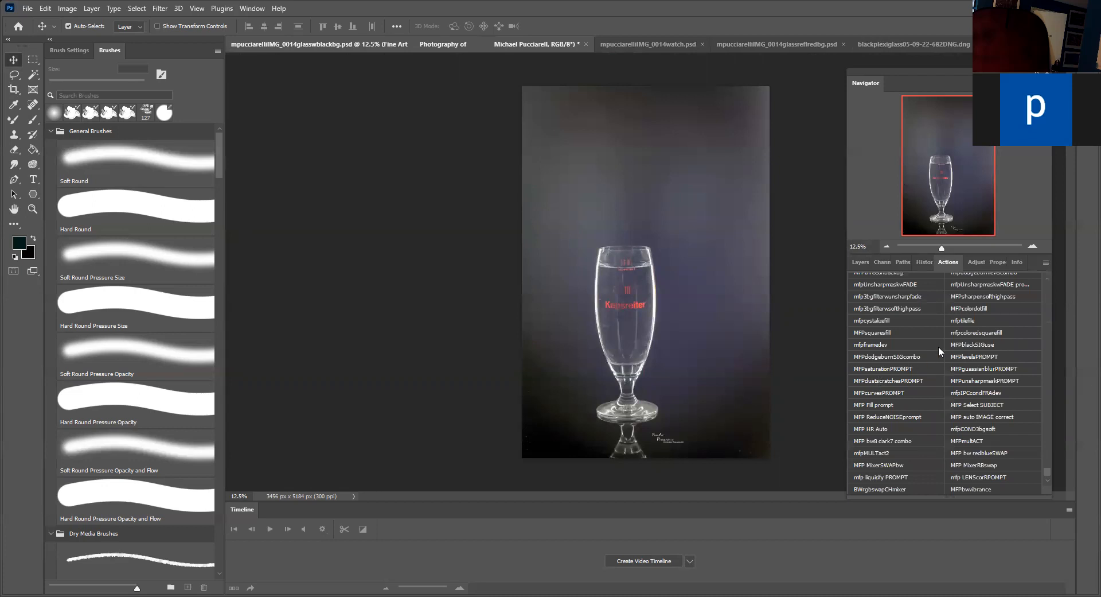
{"action": "left_click", "coordinate": [1046, 263]}
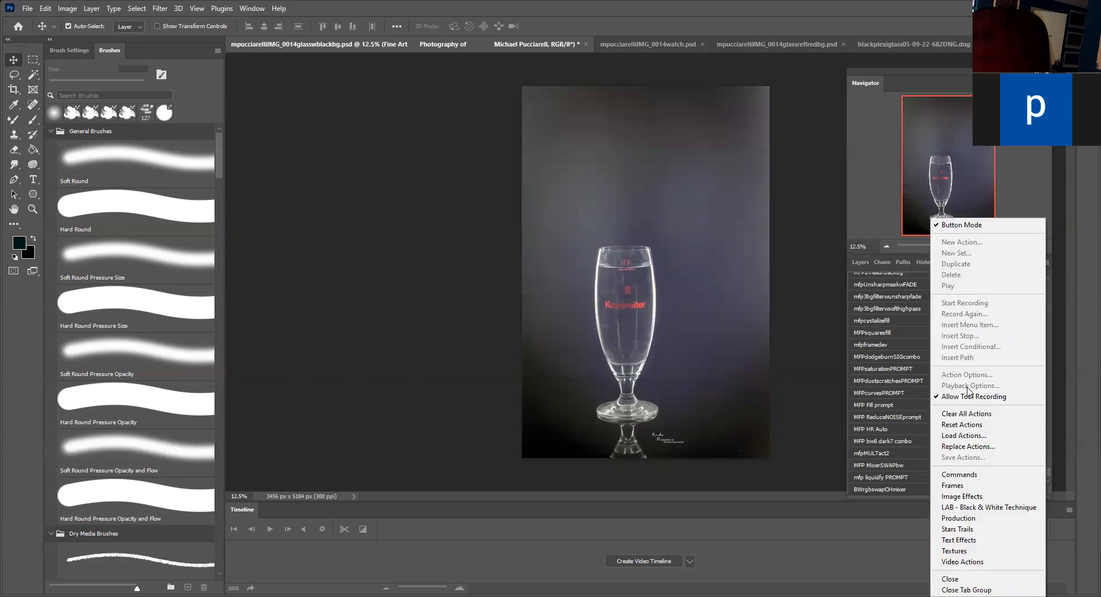
{"action": "left_click", "coordinate": [967, 225]}
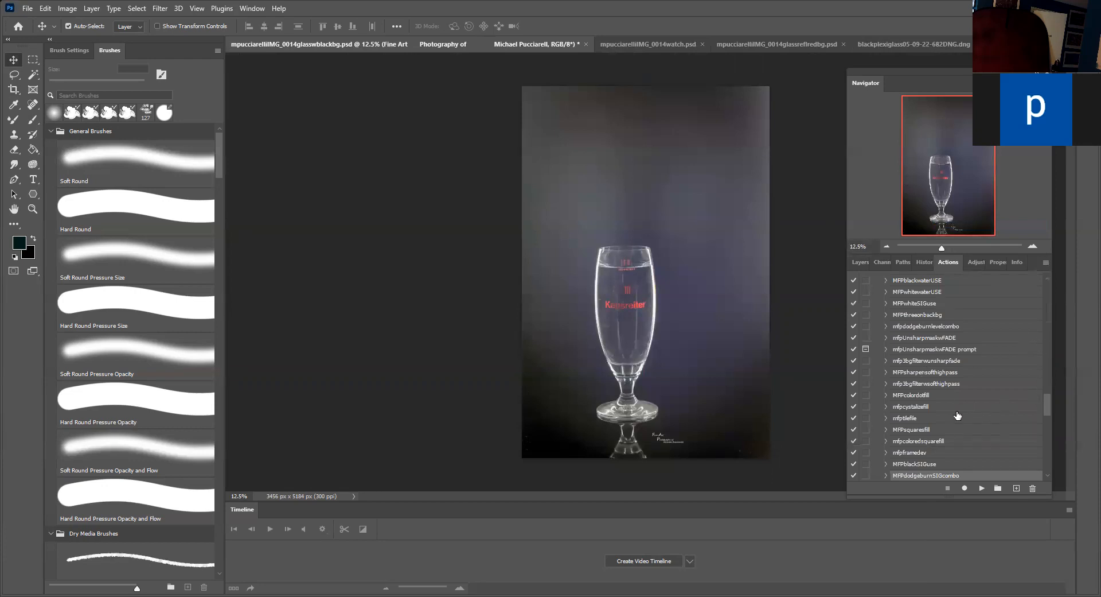
{"action": "scroll", "coordinate": [947, 416], "scroll_direction": "down", "scroll_amount": 1}
{"action": "left_click", "coordinate": [885, 441]}
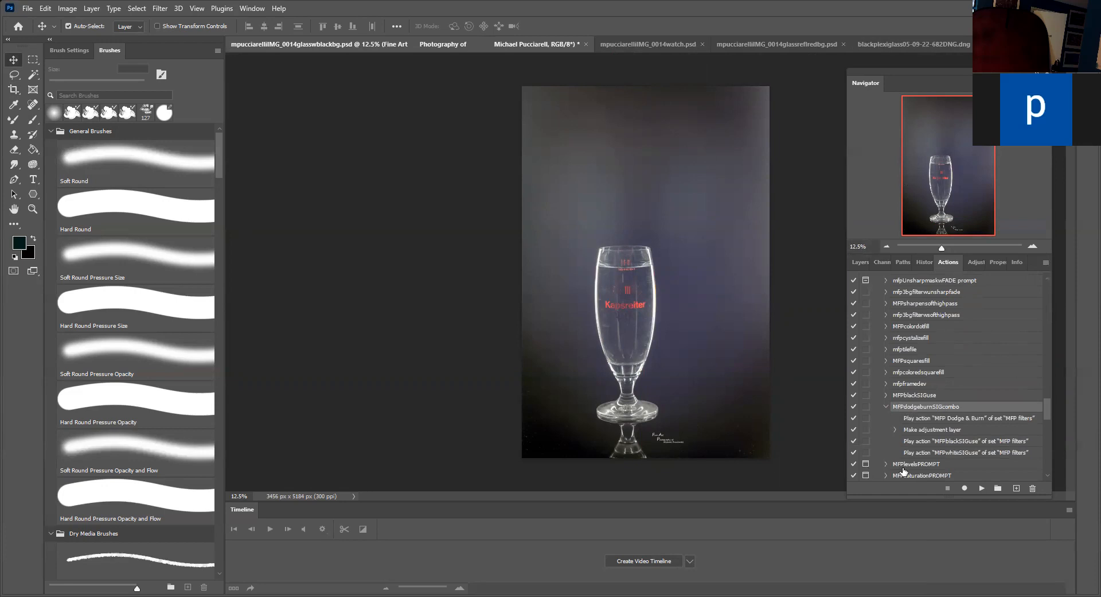
{"action": "scroll", "coordinate": [965, 451], "scroll_direction": "down", "scroll_amount": 1}
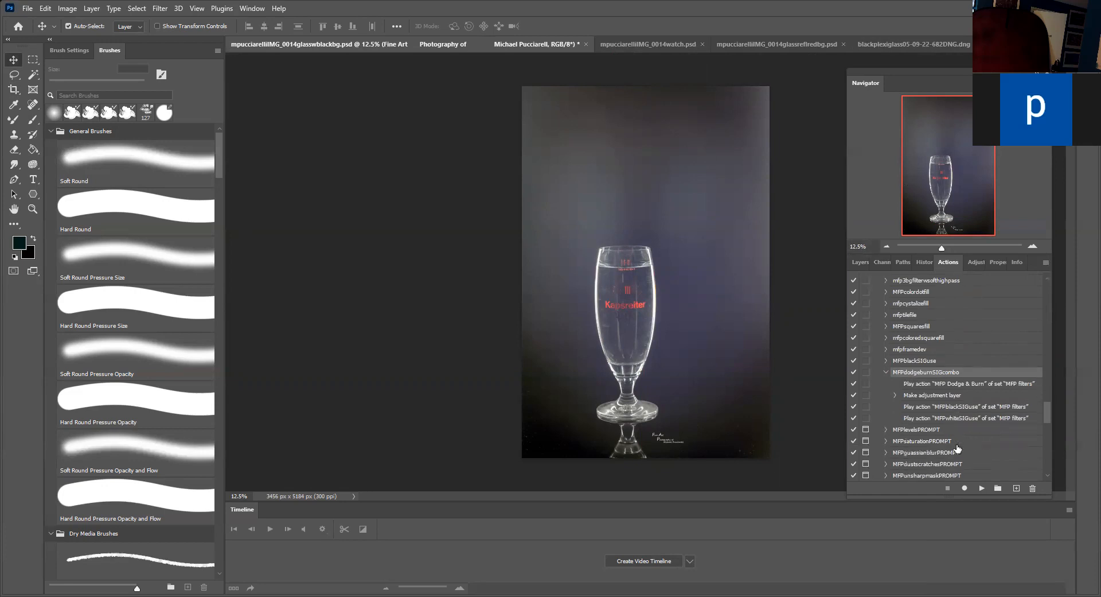
{"action": "scroll", "coordinate": [963, 443], "scroll_direction": "down", "scroll_amount": 1}
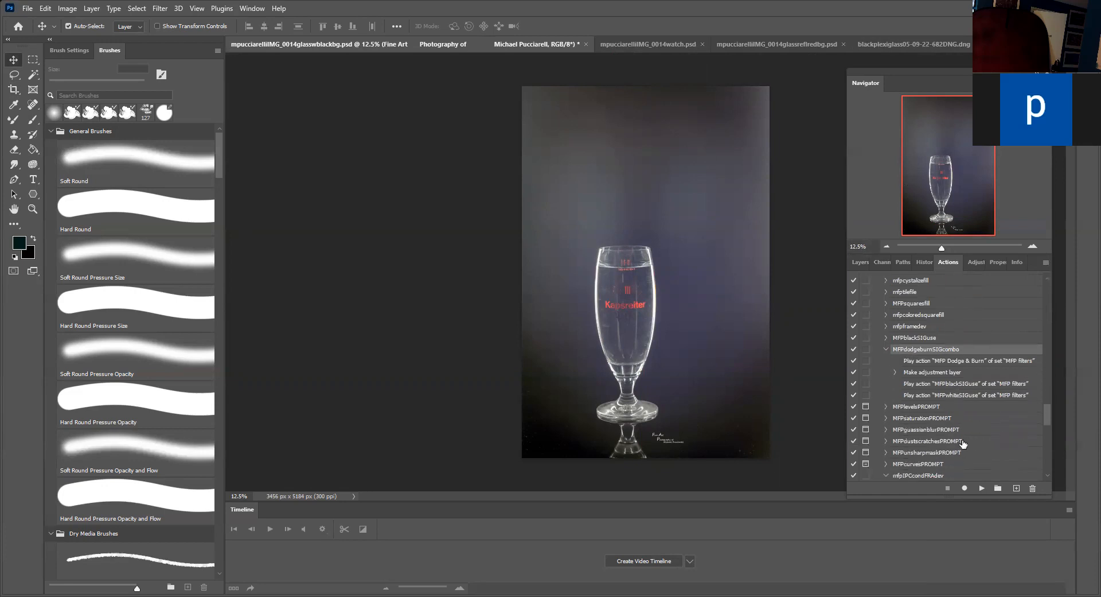
{"action": "scroll", "coordinate": [961, 444], "scroll_direction": "down", "scroll_amount": 5}
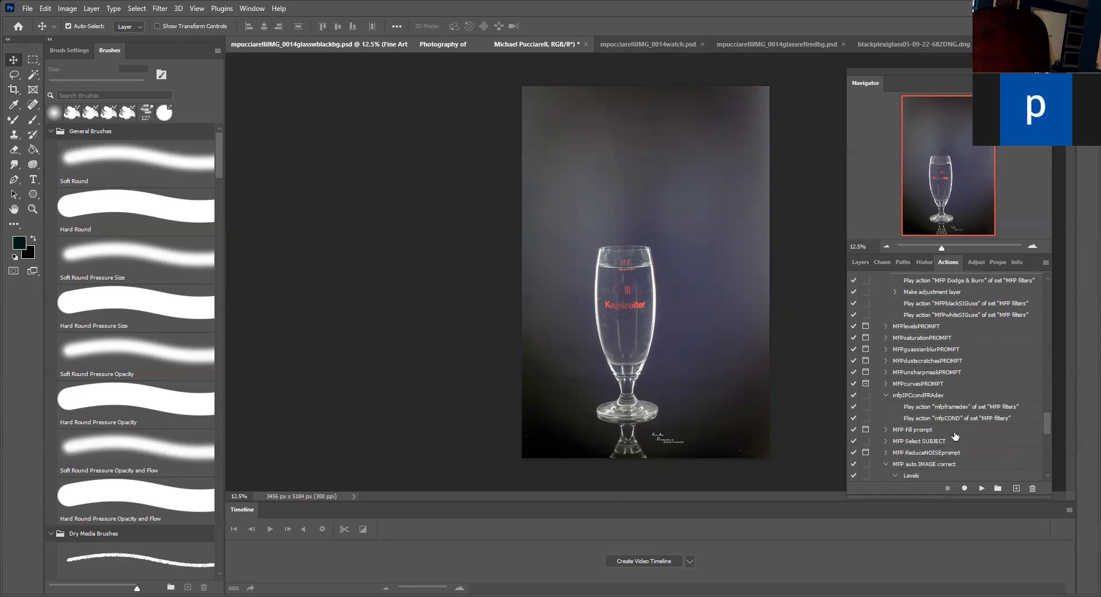
{"action": "scroll", "coordinate": [947, 435], "scroll_direction": "down", "scroll_amount": 4}
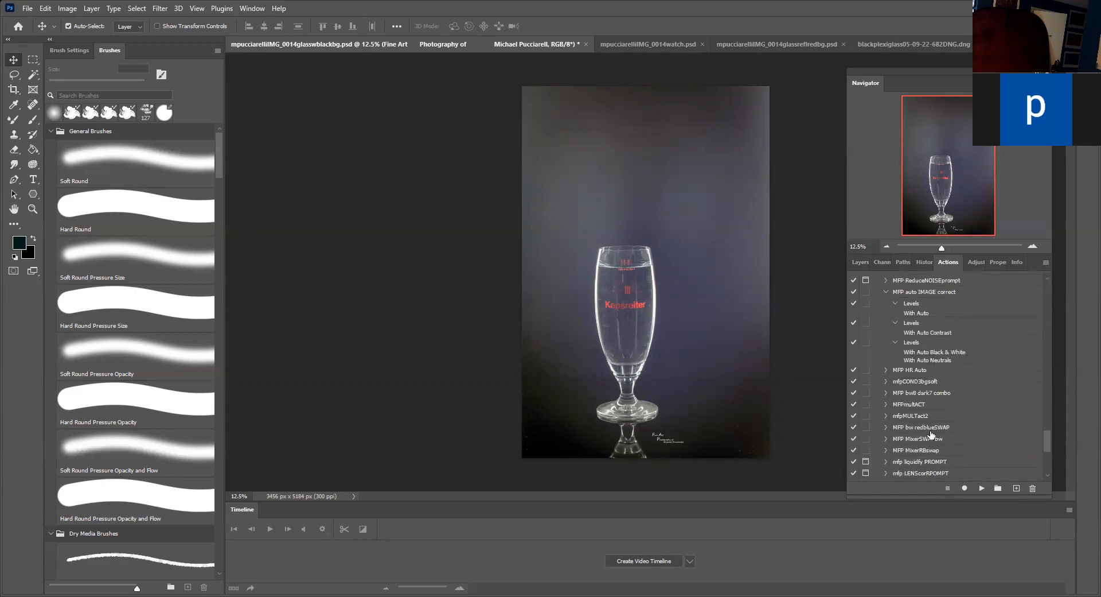
{"action": "scroll", "coordinate": [924, 433], "scroll_direction": "down", "scroll_amount": 4}
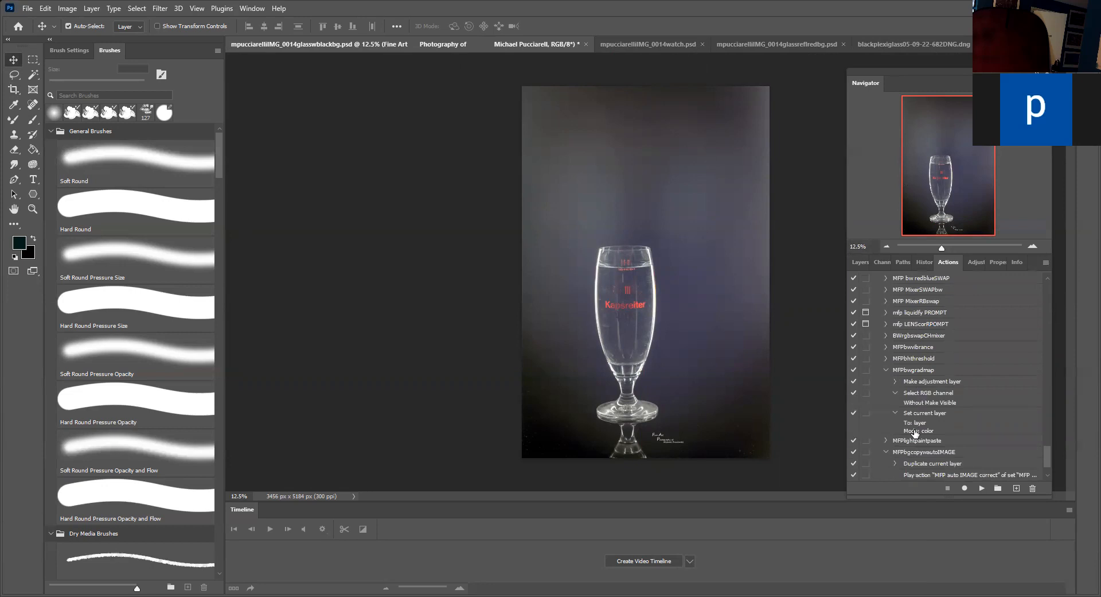
{"action": "scroll", "coordinate": [921, 424], "scroll_direction": "up", "scroll_amount": 2}
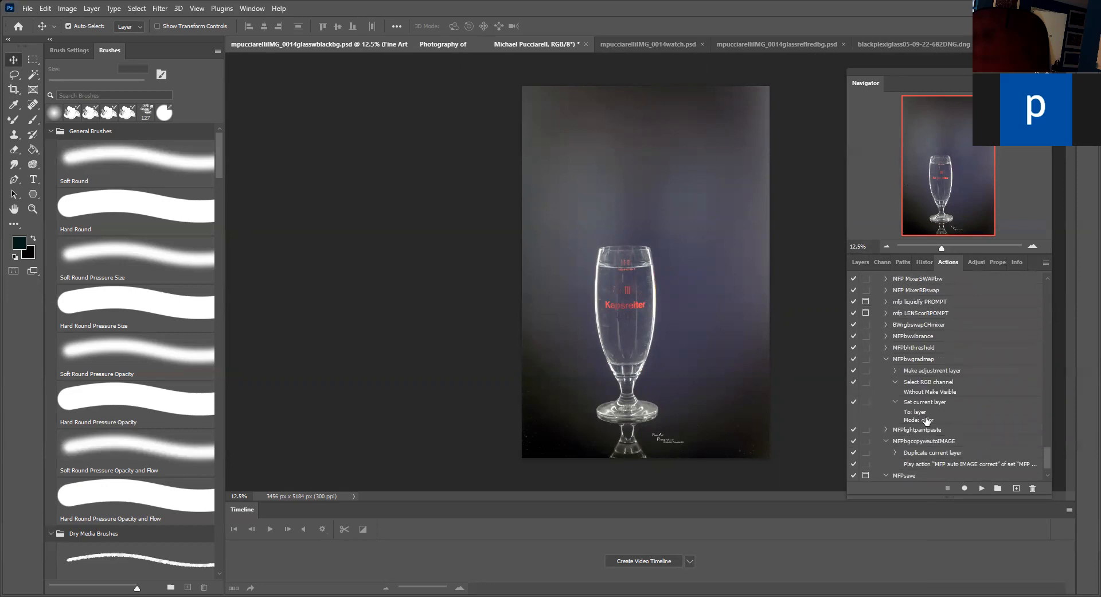
{"action": "scroll", "coordinate": [927, 420], "scroll_direction": "up", "scroll_amount": 6}
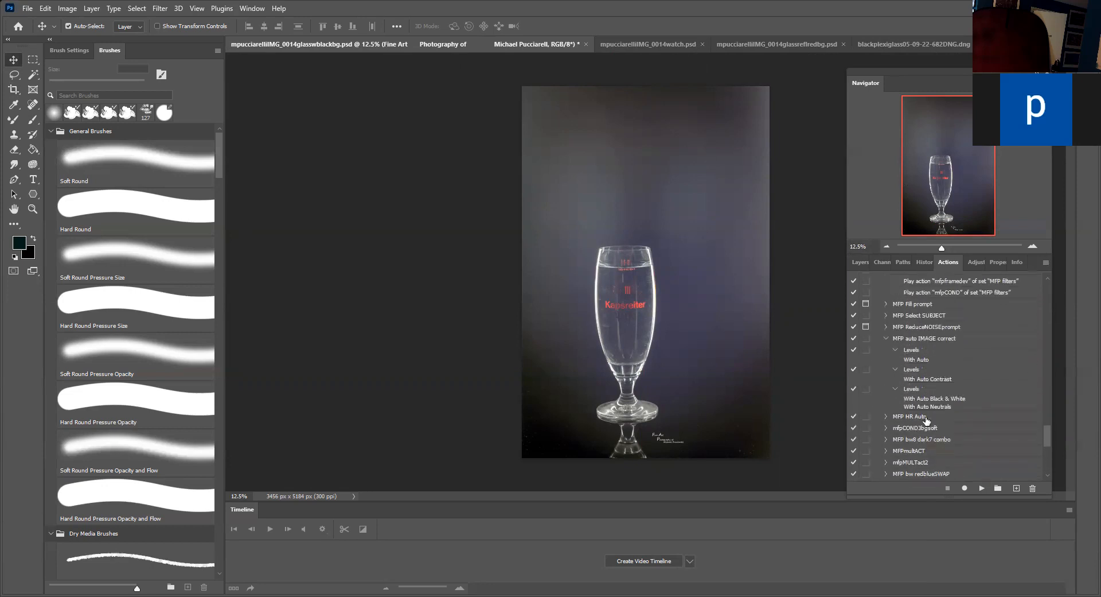
{"action": "scroll", "coordinate": [927, 421], "scroll_direction": "up", "scroll_amount": 4}
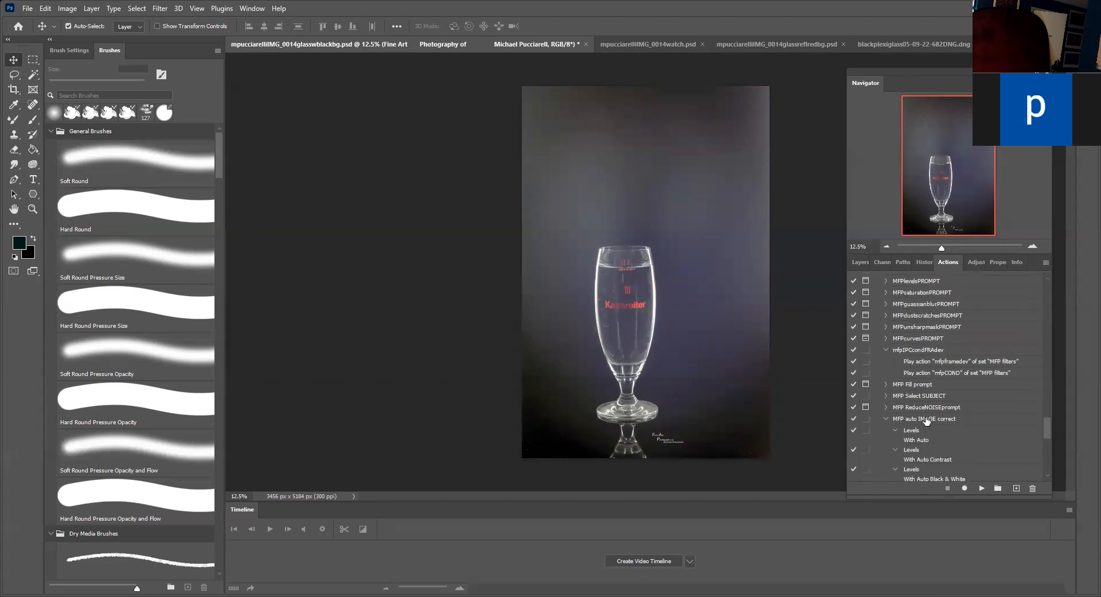
{"action": "scroll", "coordinate": [927, 420], "scroll_direction": "up", "scroll_amount": 1}
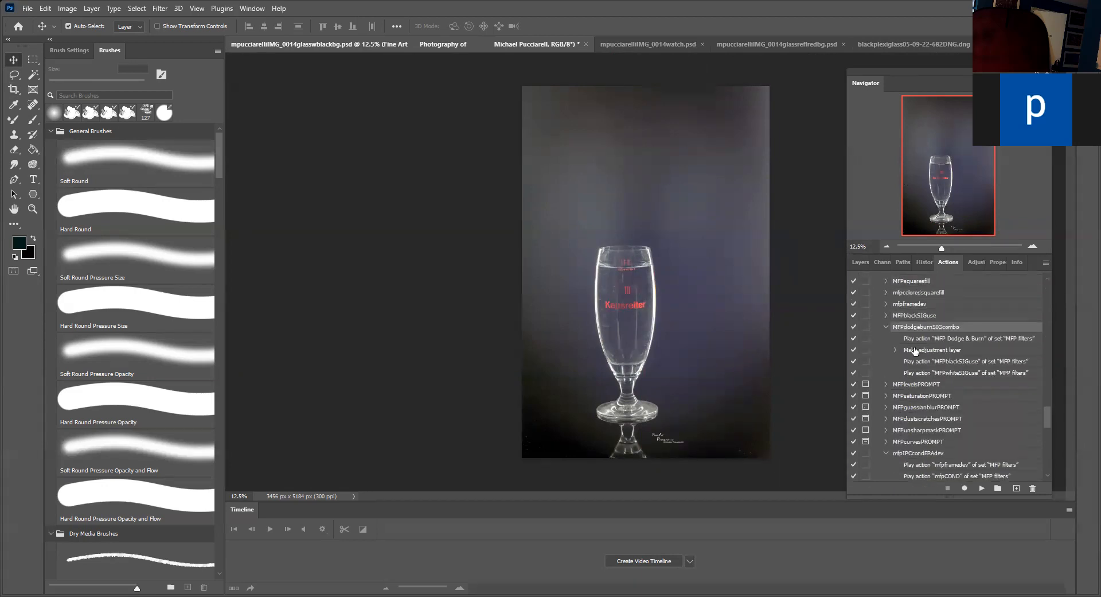
Step: Examine the layer selection and text settings recorded in the MFPblackSIGuse action, then return the actions to Button Mode
{"action": "left_click", "coordinate": [886, 315]}
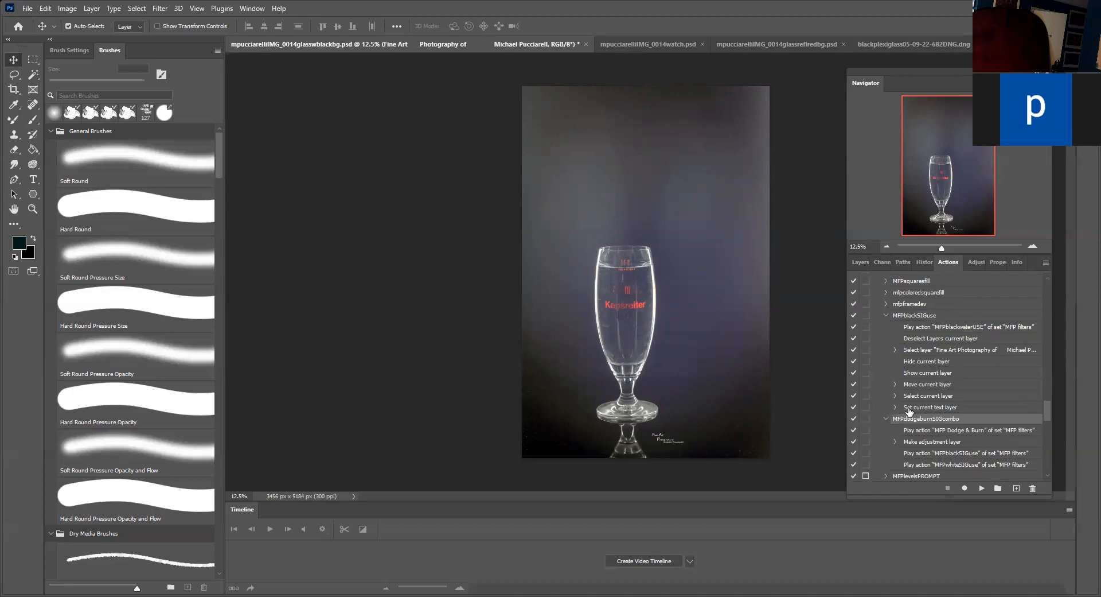
{"action": "left_click", "coordinate": [895, 396]}
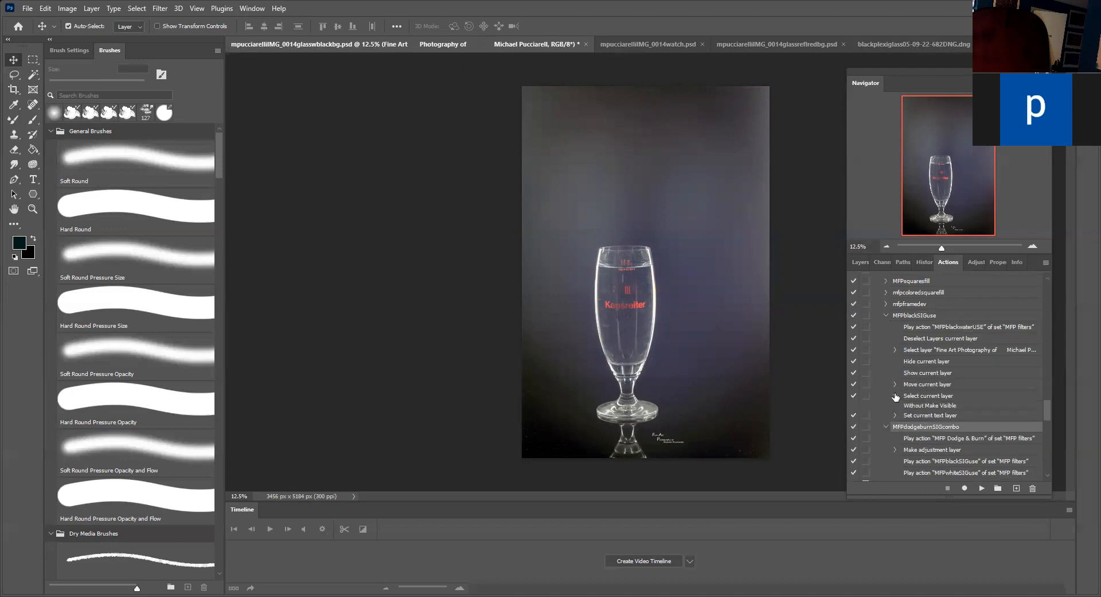
{"action": "left_click", "coordinate": [894, 404]}
{"action": "scroll", "coordinate": [892, 406], "scroll_direction": "down", "scroll_amount": 2}
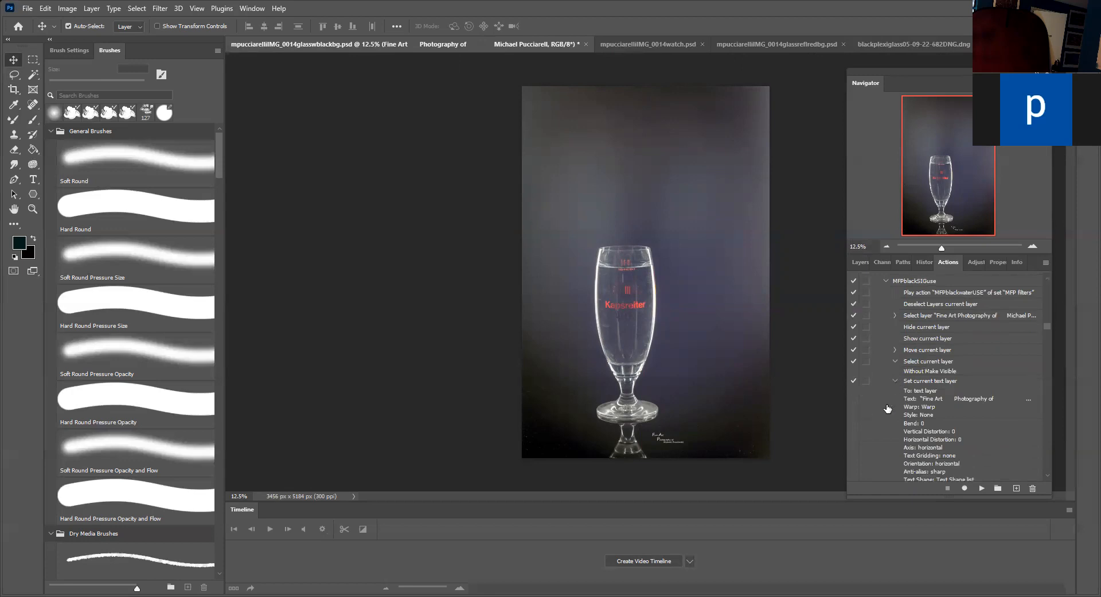
{"action": "scroll", "coordinate": [889, 444], "scroll_direction": "down", "scroll_amount": 4}
{"action": "scroll", "coordinate": [955, 436], "scroll_direction": "down", "scroll_amount": 3}
{"action": "scroll", "coordinate": [956, 439], "scroll_direction": "down", "scroll_amount": 3}
{"action": "scroll", "coordinate": [964, 439], "scroll_direction": "down", "scroll_amount": 3}
{"action": "scroll", "coordinate": [966, 440], "scroll_direction": "down", "scroll_amount": 2}
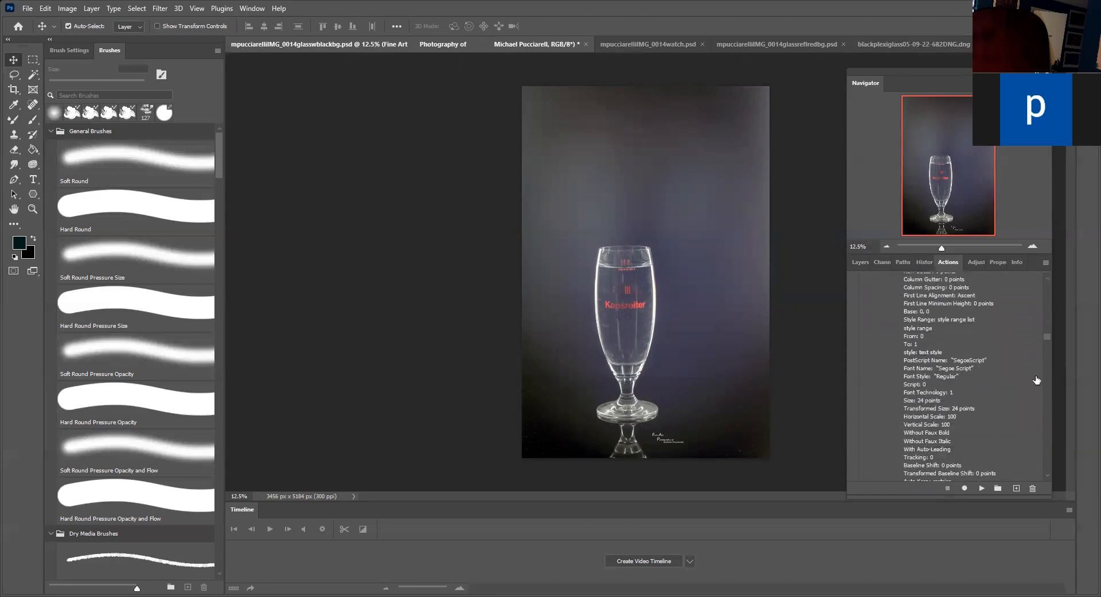
{"action": "left_click_drag", "start_coordinate": [1048, 331], "coordinate": [1046, 288]}
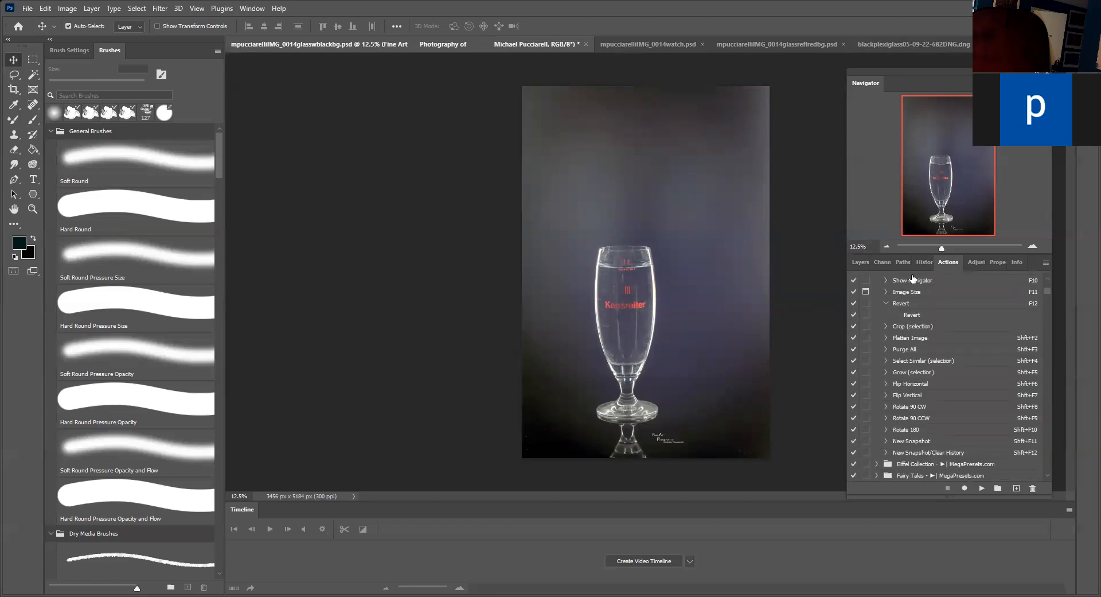
{"action": "left_click", "coordinate": [1045, 261]}
{"action": "left_click", "coordinate": [946, 221]}
{"action": "left_click_drag", "start_coordinate": [1046, 470], "coordinate": [1047, 483]}
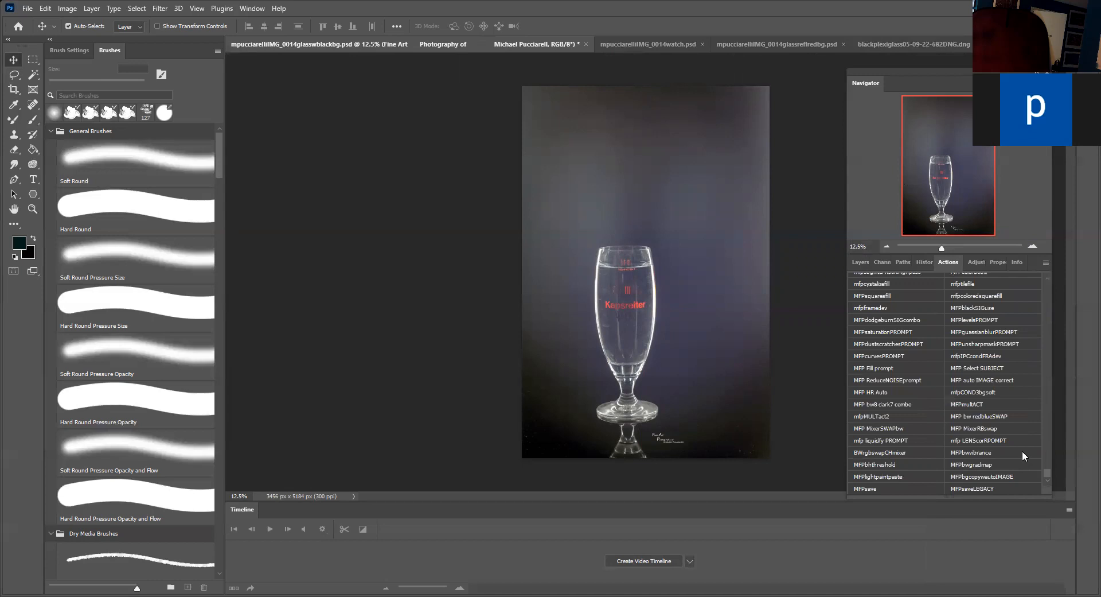
Step: Expand the Dodge & Burn Group and invert the Burn and Dodge layer masks to black
{"action": "left_click", "coordinate": [862, 262]}
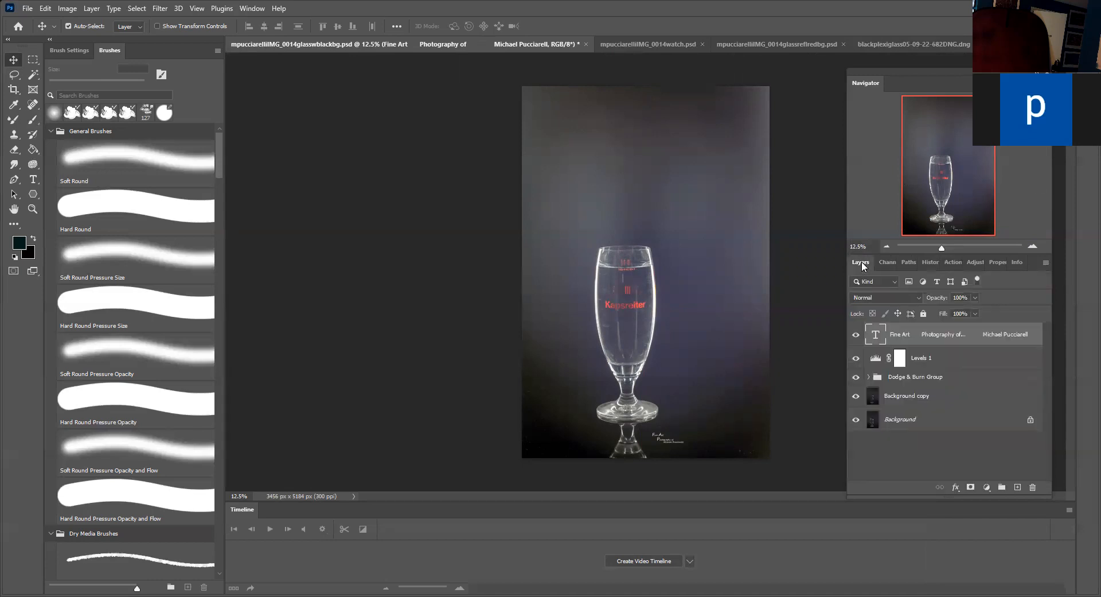
{"action": "left_click", "coordinate": [868, 379]}
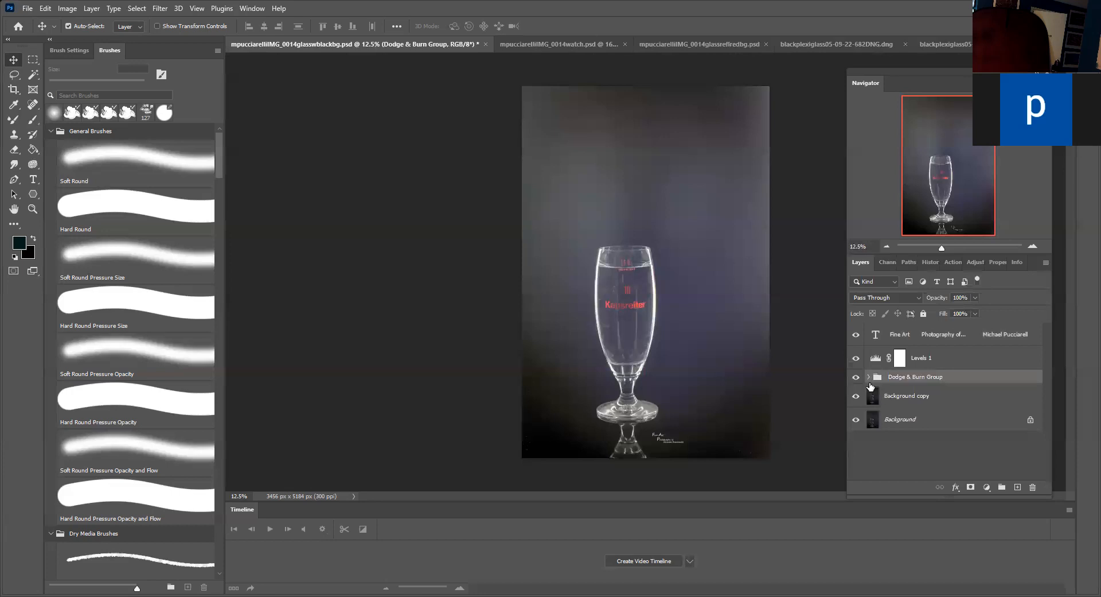
{"action": "left_click", "coordinate": [868, 377]}
{"action": "left_click", "coordinate": [909, 397]}
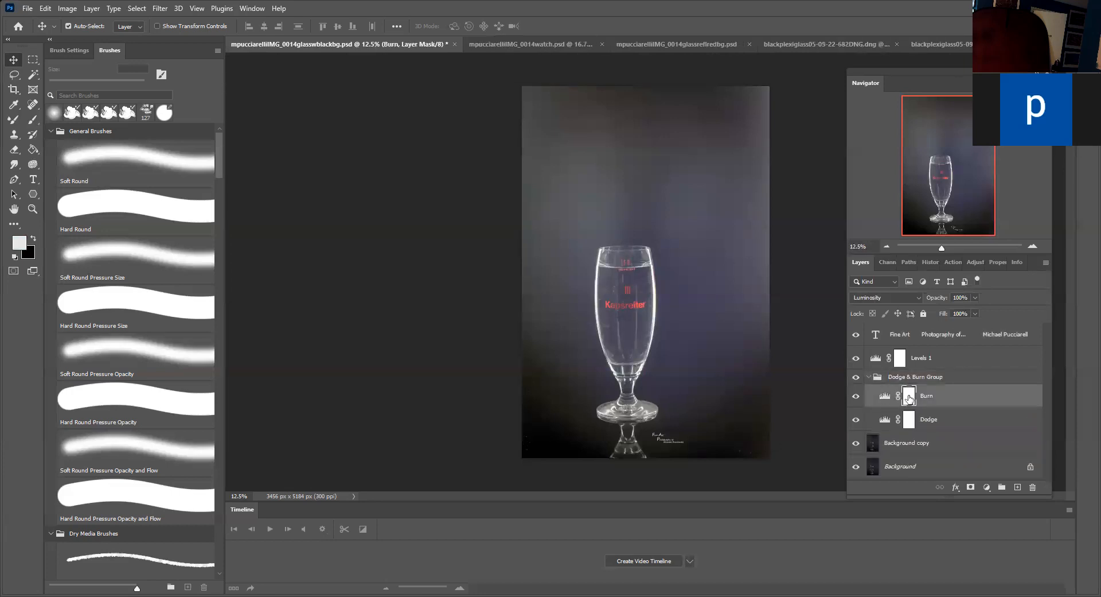
{"action": "key", "text": "ctrl+i"}
{"action": "left_click", "coordinate": [910, 419]}
{"action": "key", "text": "ctrl+i"}
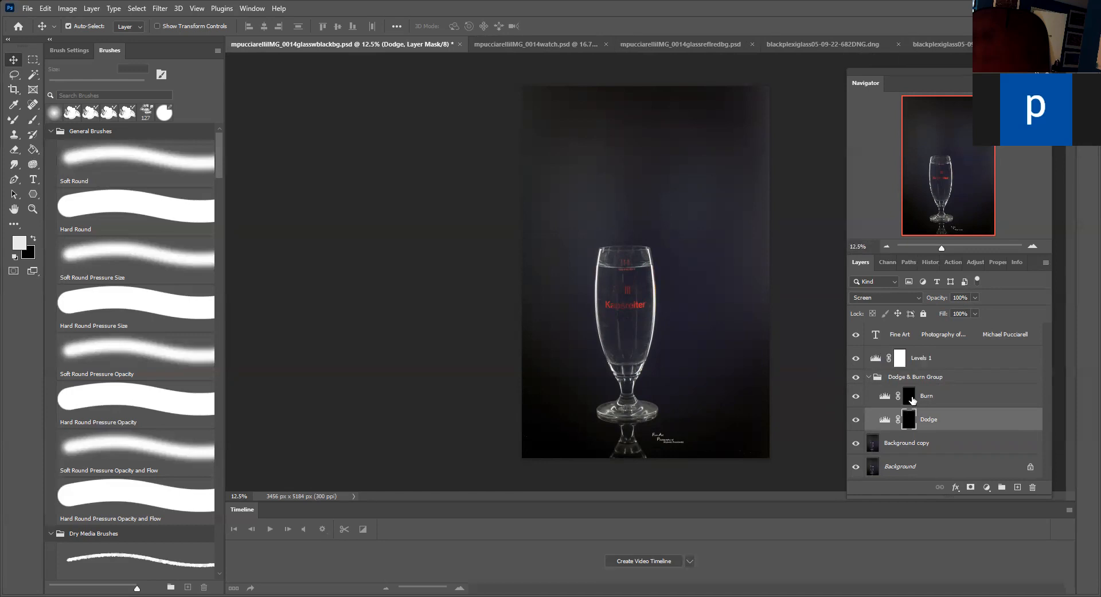
Step: Paint the Burn layer's mask over the glass and surrounding background with a 2400 px Soft Round brush at 11% flow
{"action": "left_click", "coordinate": [913, 400]}
{"action": "left_click", "coordinate": [34, 120]}
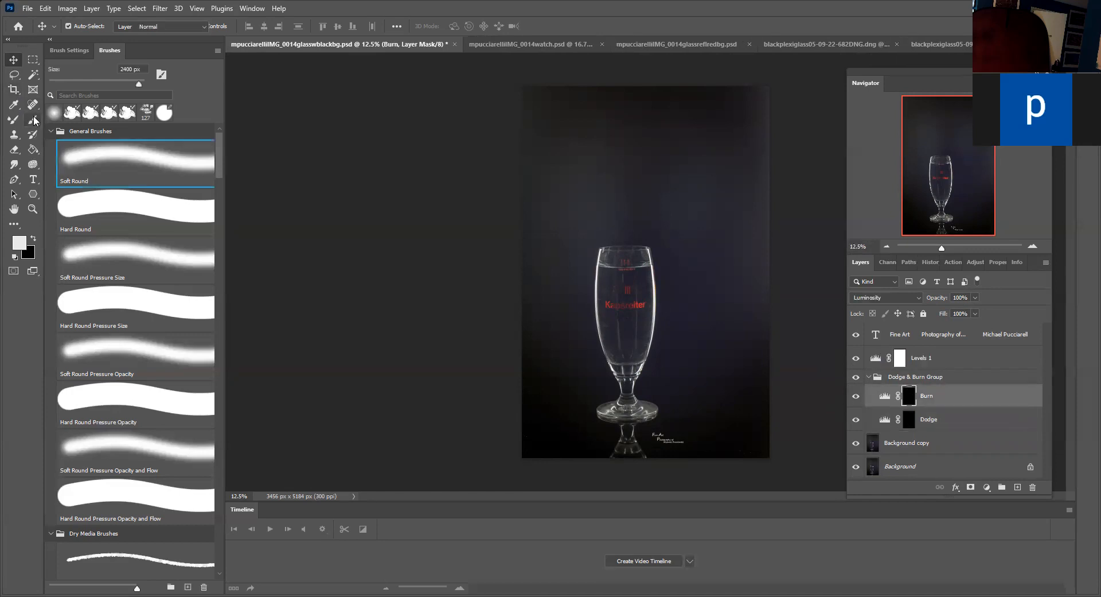
{"action": "left_click", "coordinate": [34, 121]}
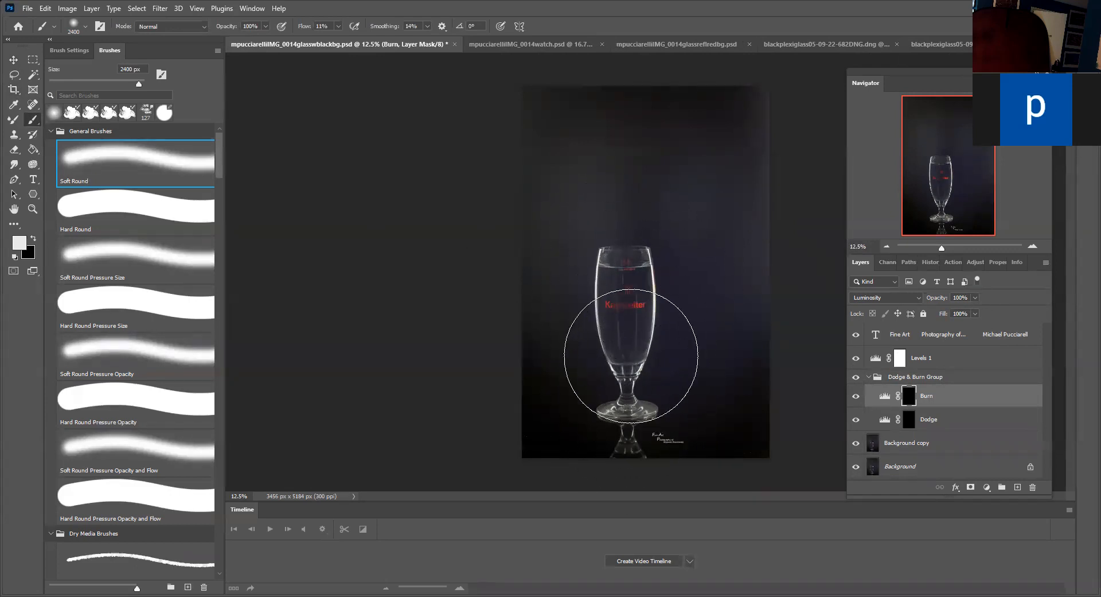
{"action": "left_click_drag", "start_coordinate": [679, 299], "coordinate": [634, 379]}
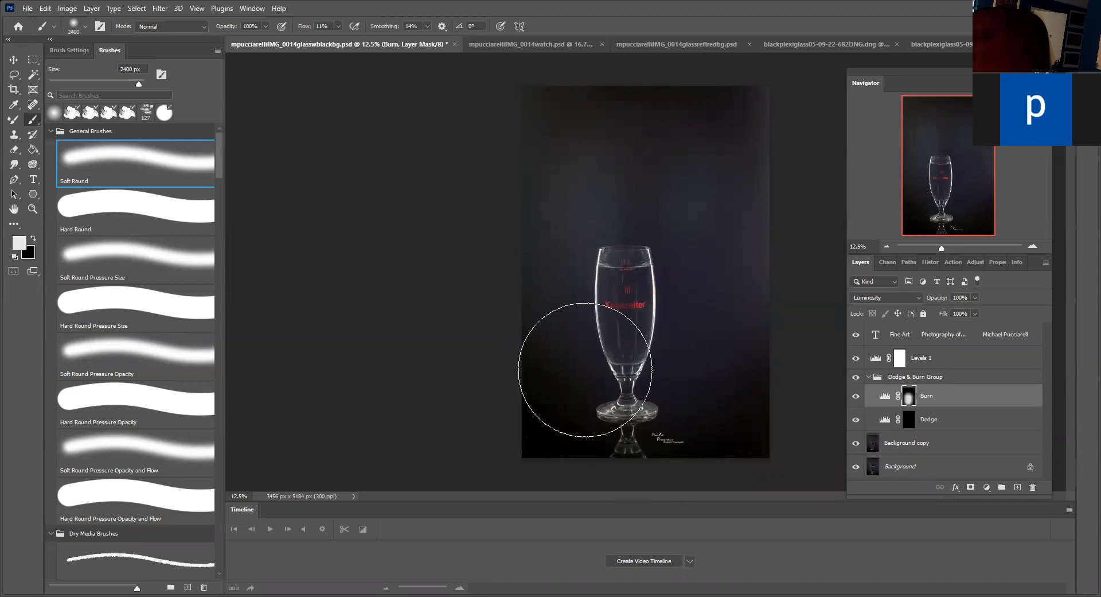
Step: Paint the Dodge layer's mask white over the glass and its surroundings, and black over the background above the glass
{"action": "left_click", "coordinate": [938, 426]}
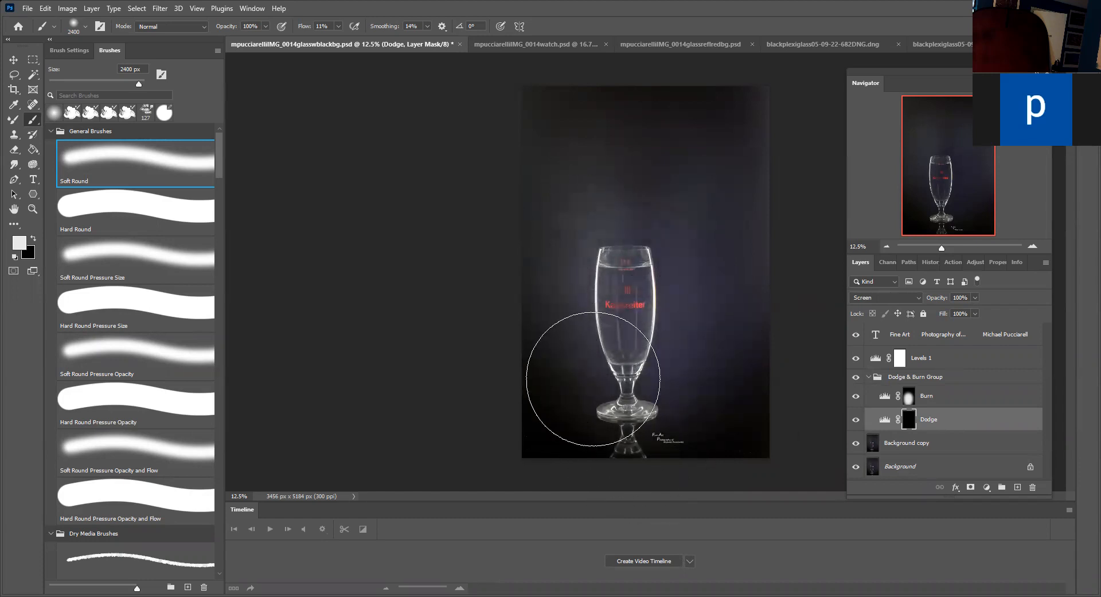
{"action": "left_click_drag", "start_coordinate": [629, 410], "coordinate": [700, 375]}
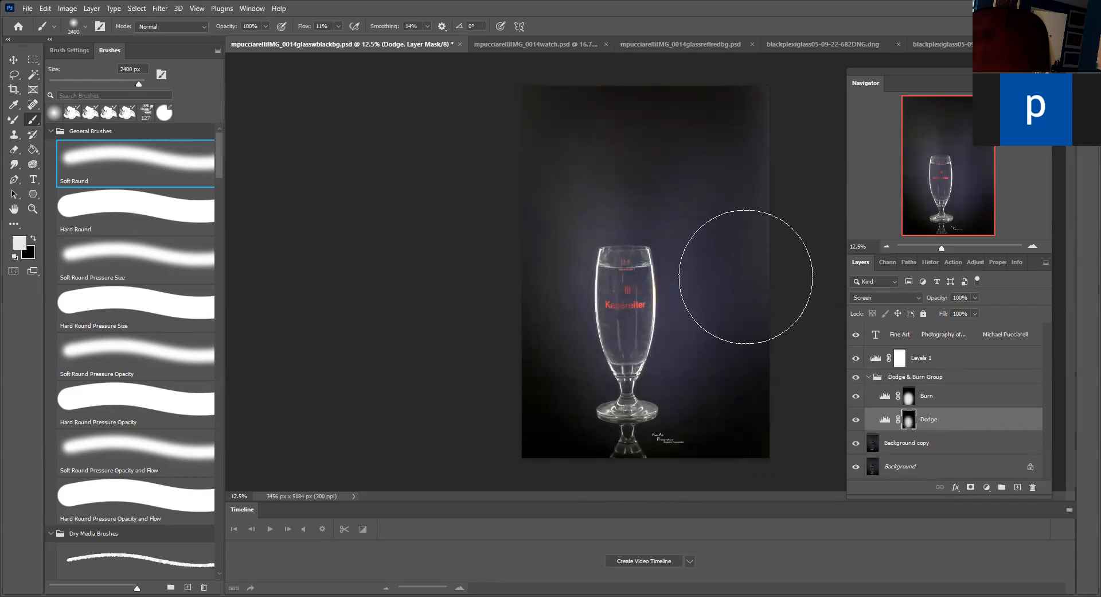
{"action": "key", "text": "x"}
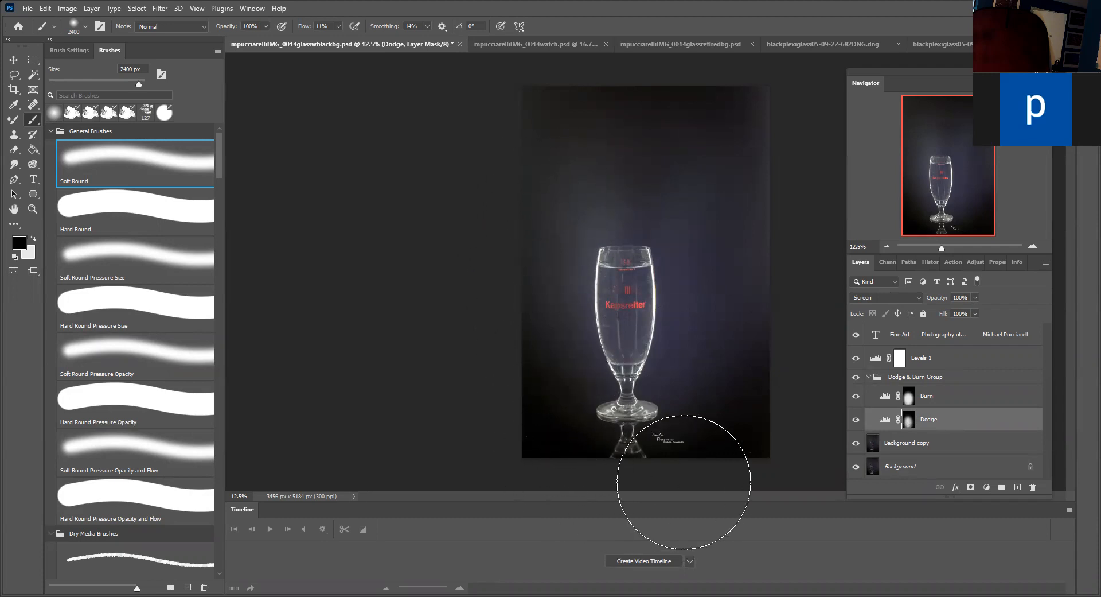
{"action": "mouse_move", "coordinate": [687, 222]}
{"action": "left_mouse_down"}
{"action": "mouse_move", "coordinate": [608, 201]}
{"action": "mouse_move", "coordinate": [635, 191]}
{"action": "left_mouse_up"}
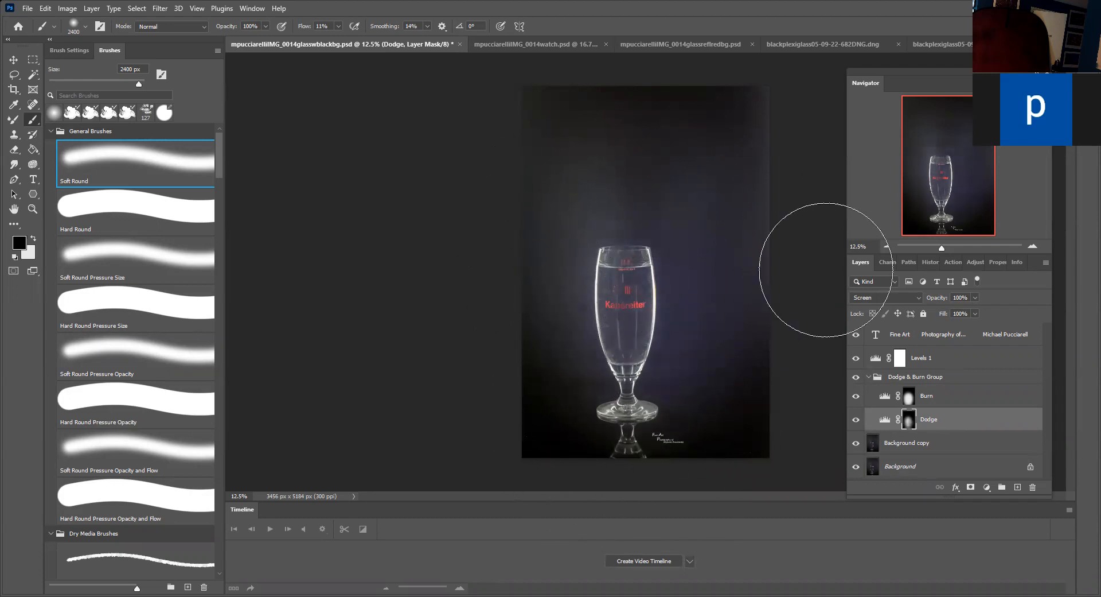
{"action": "key", "text": "x"}
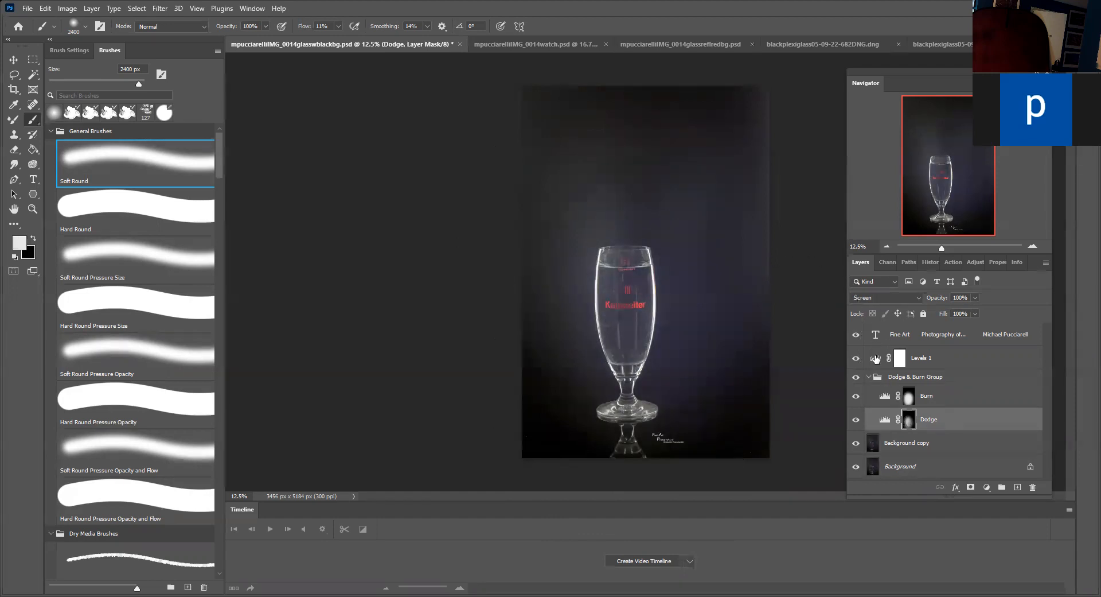
Step: Set the Levels 1 black point from the dark background beside the glass base and lower the midtones to 0.87
{"action": "double_click", "coordinate": [876, 358]}
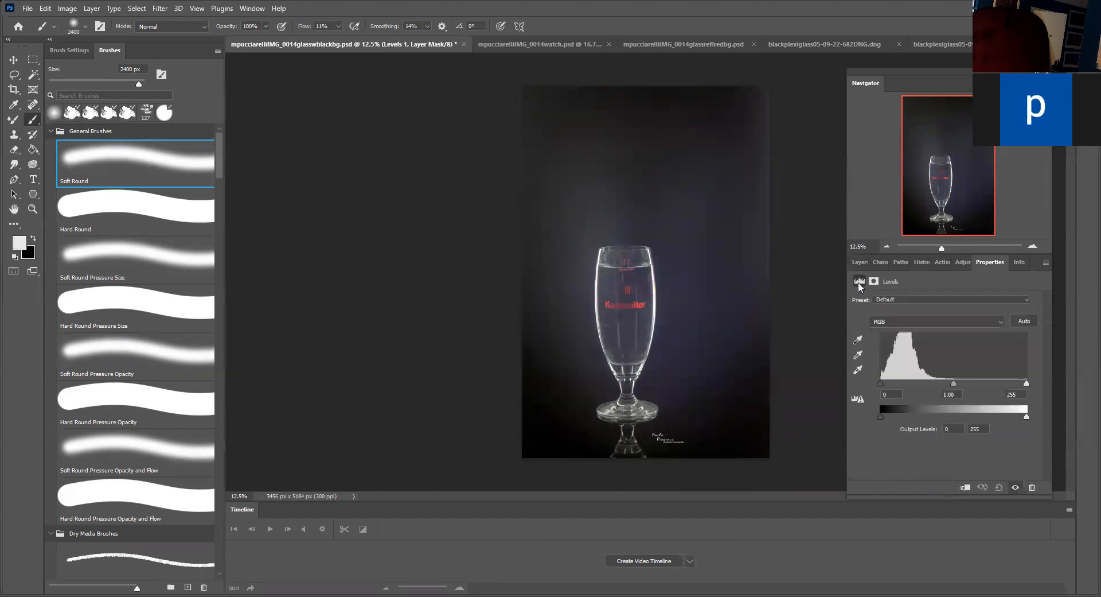
{"action": "left_click", "coordinate": [859, 341]}
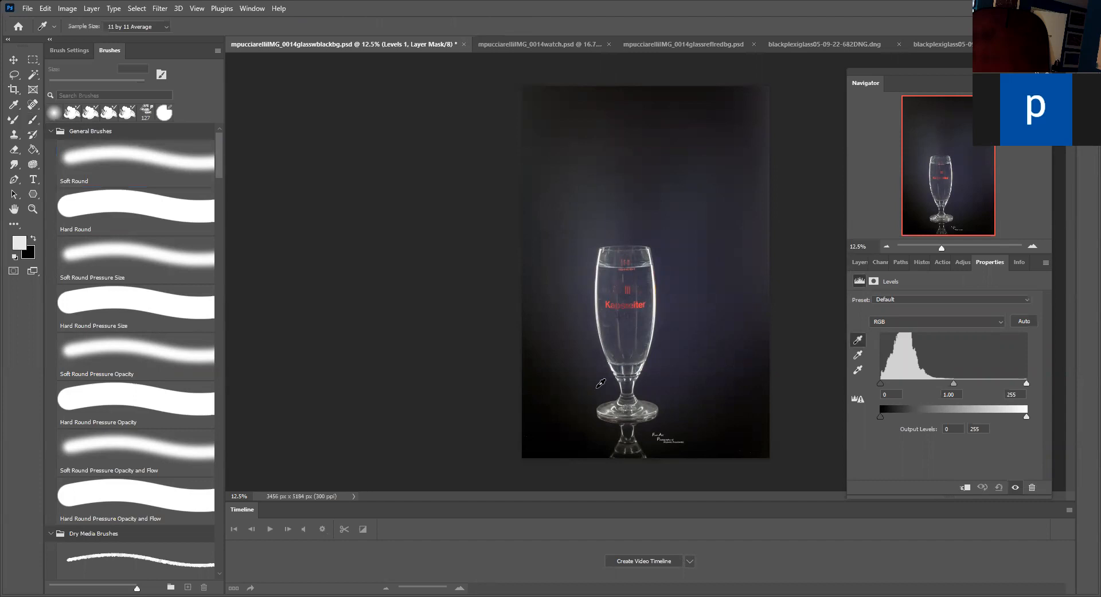
{"action": "left_click", "coordinate": [549, 424]}
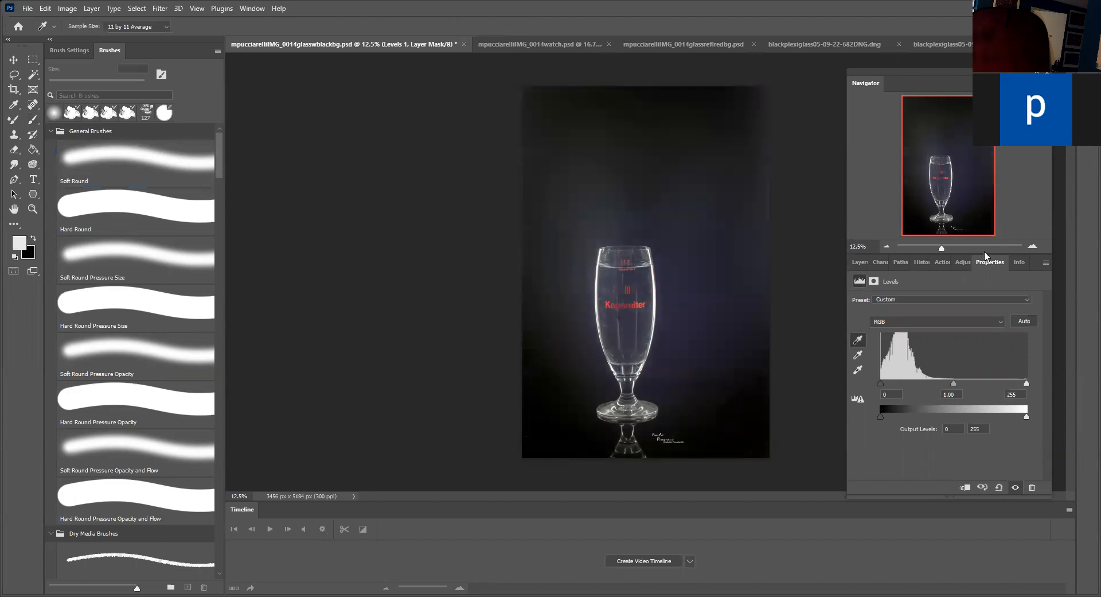
{"action": "left_click_drag", "start_coordinate": [950, 386], "coordinate": [957, 385]}
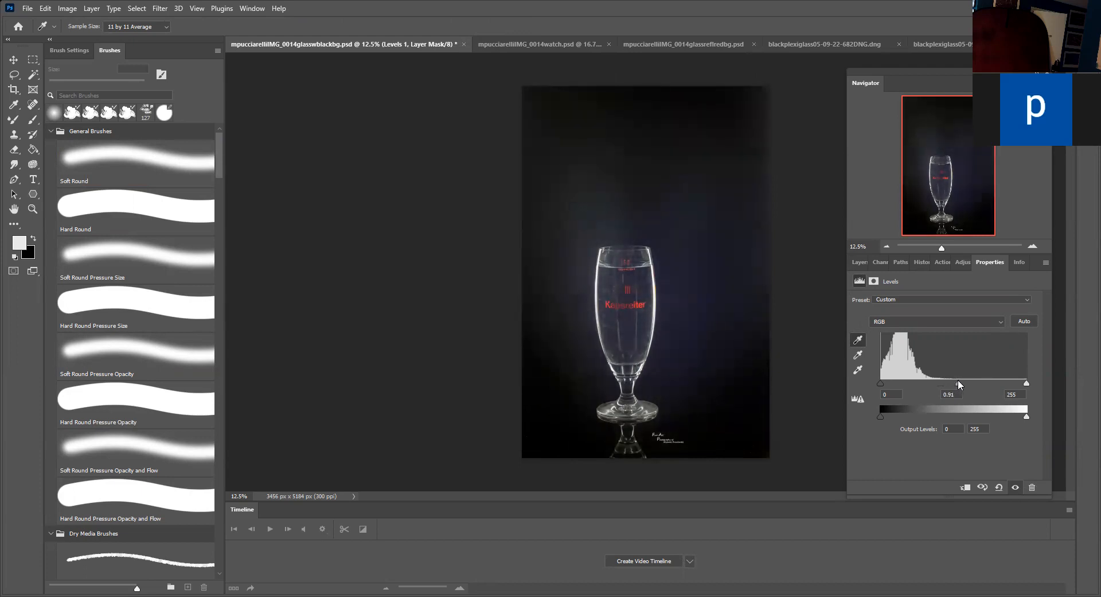
{"action": "left_click_drag", "start_coordinate": [959, 379], "coordinate": [961, 380]}
{"action": "left_click", "coordinate": [860, 263]}
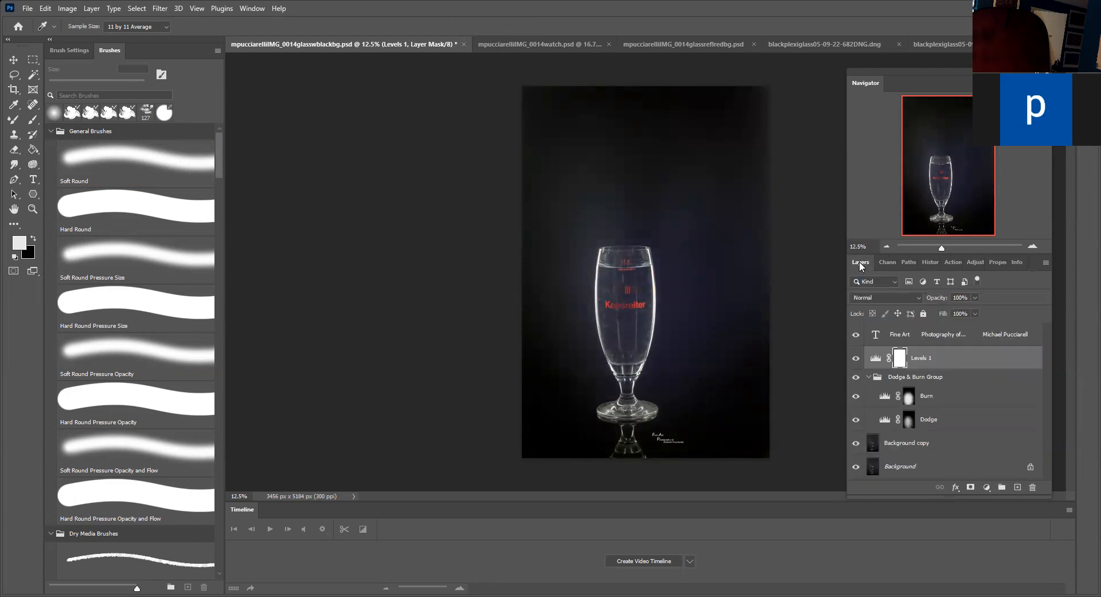
Step: Darken the photo further by setting the Levels 1 midtones to 0.77
{"action": "left_click", "coordinate": [878, 357]}
{"action": "key", "text": "b"}
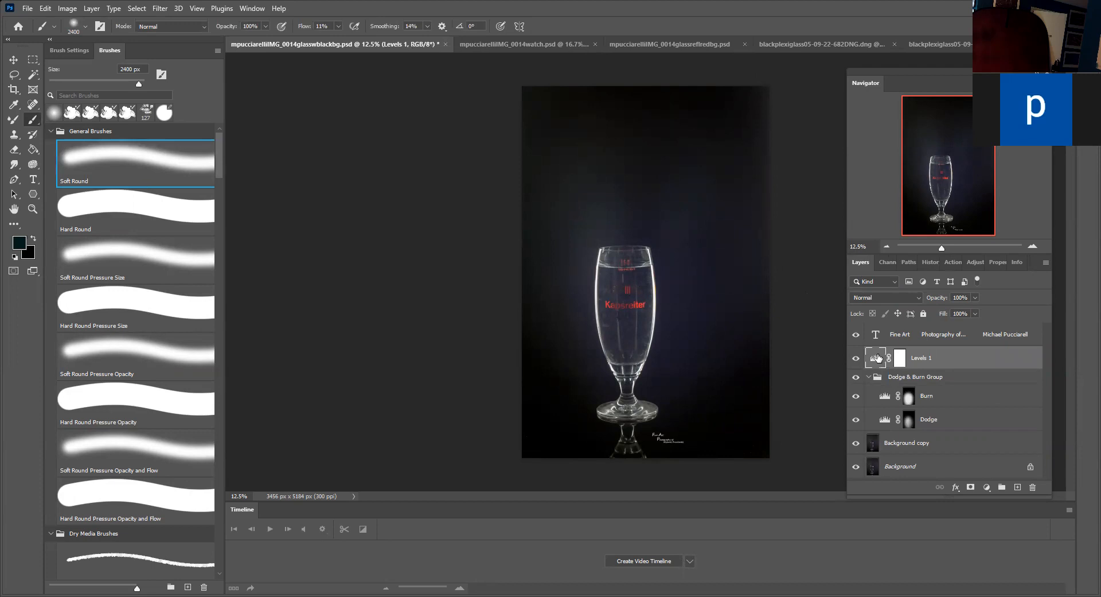
{"action": "double_click", "coordinate": [876, 358]}
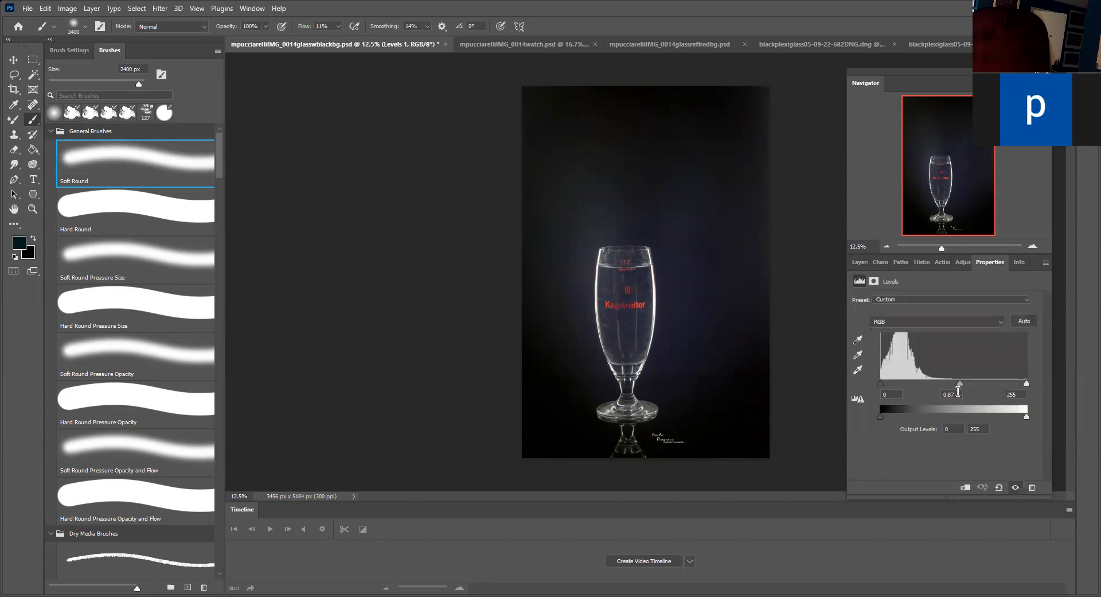
{"action": "mouse_move", "coordinate": [959, 381]}
{"action": "left_mouse_down"}
{"action": "mouse_move", "coordinate": [946, 381]}
{"action": "mouse_move", "coordinate": [968, 374]}
{"action": "left_mouse_up"}
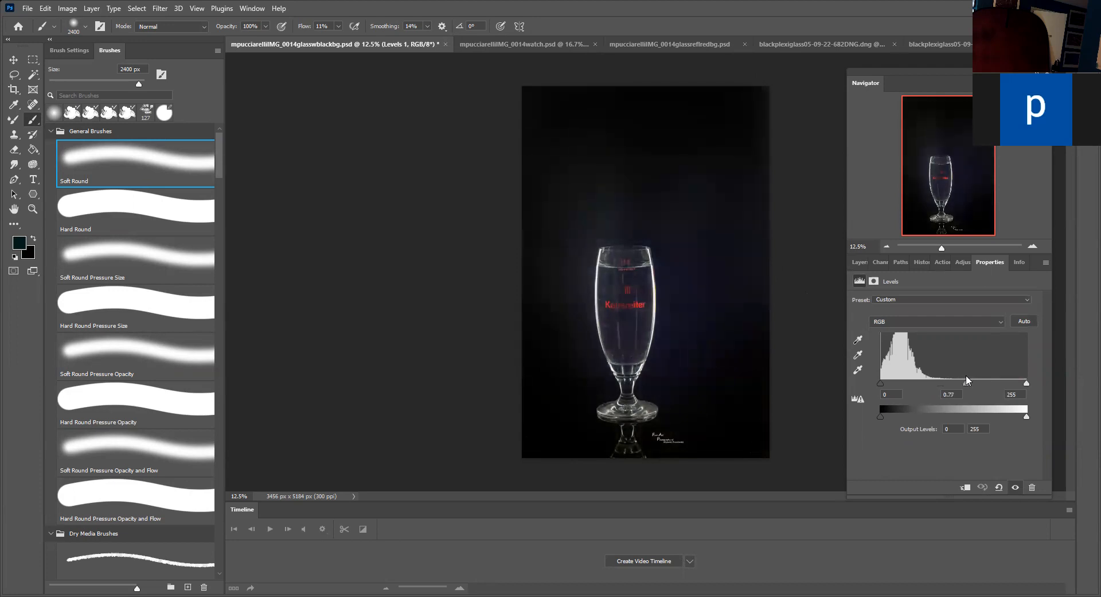
{"action": "left_click", "coordinate": [851, 263]}
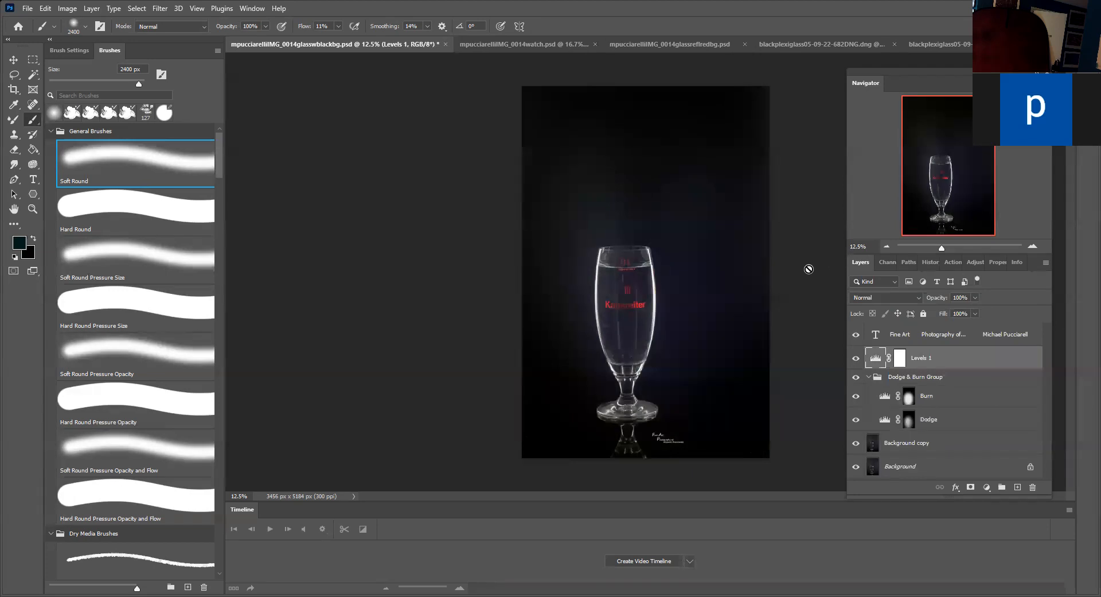
Step: Add a new layer above Background copy and darken the glass's lower interior with a 300 px Mixer Brush sampling all layers
{"action": "left_click", "coordinate": [927, 443]}
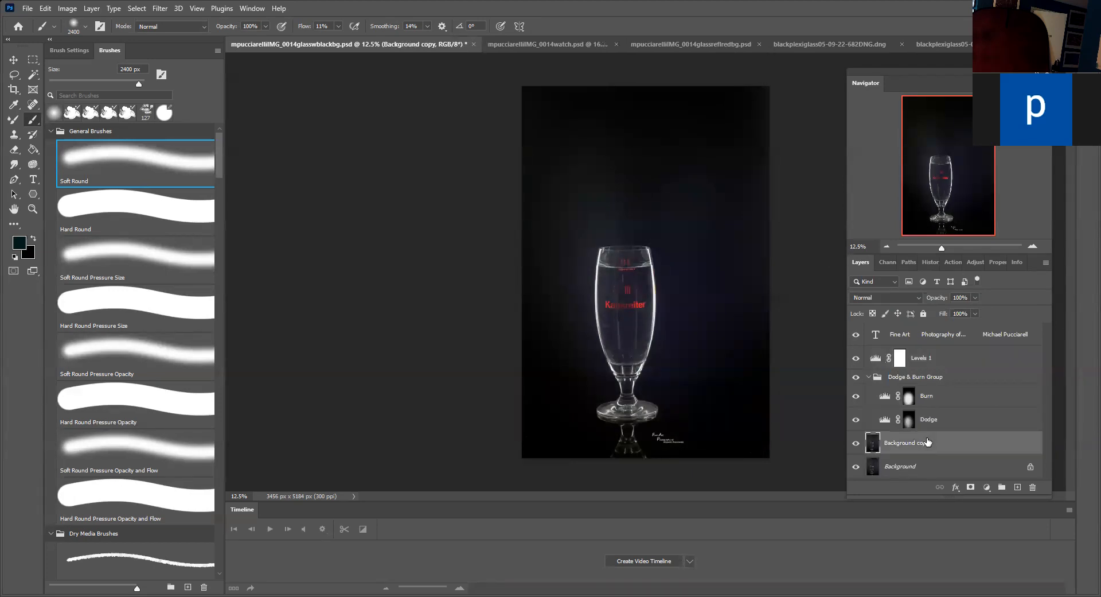
{"action": "left_click", "coordinate": [1016, 487]}
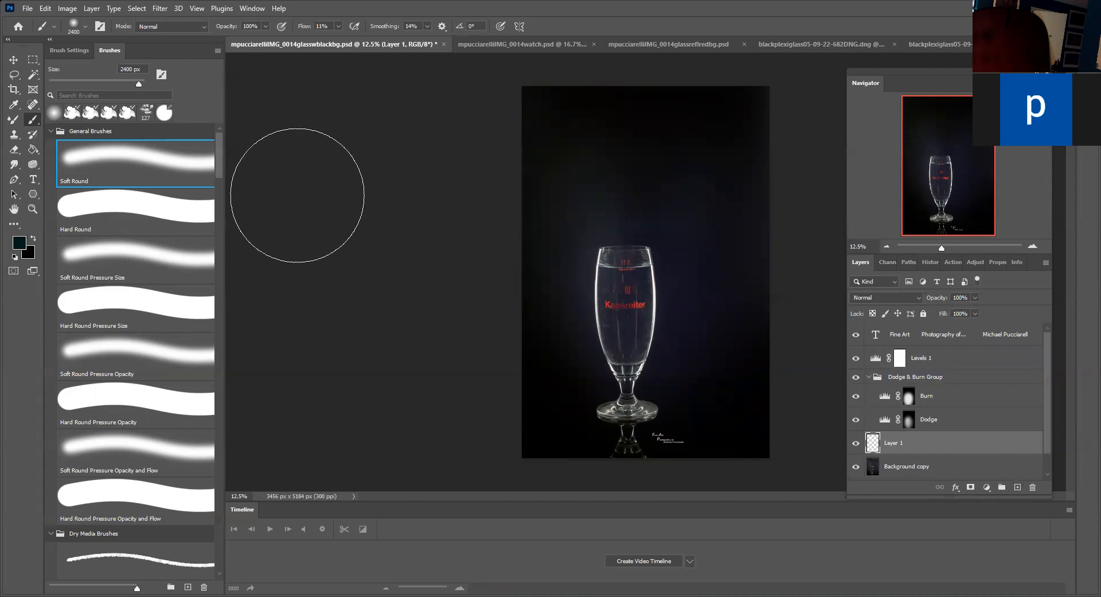
{"action": "left_click", "coordinate": [11, 122]}
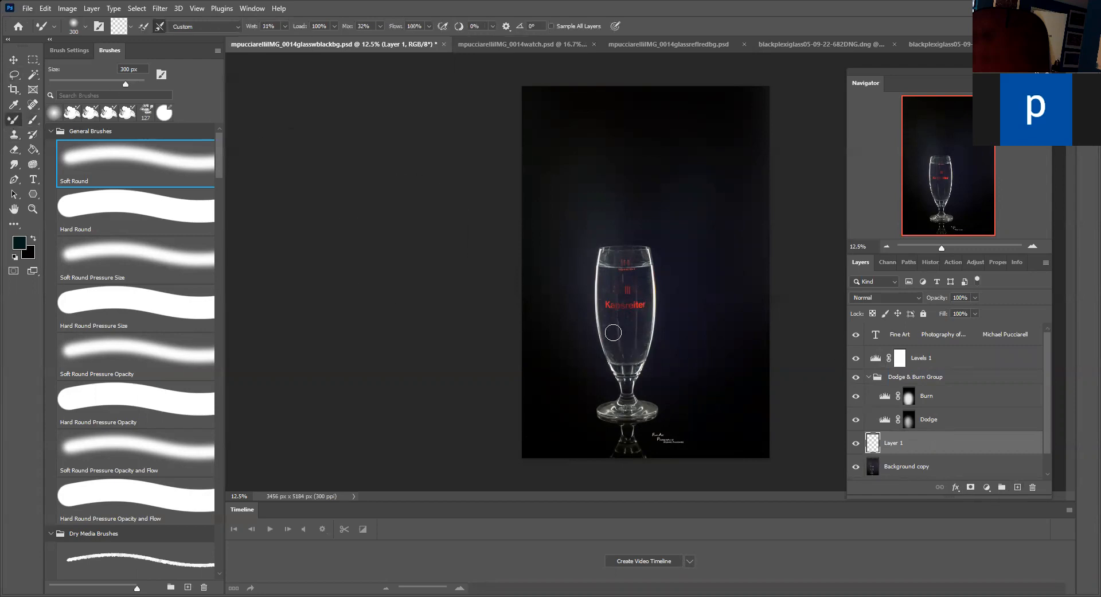
{"action": "left_click", "coordinate": [550, 27]}
{"action": "mouse_move", "coordinate": [625, 360]}
{"action": "left_mouse_down"}
{"action": "mouse_move", "coordinate": [623, 327]}
{"action": "mouse_move", "coordinate": [623, 346]}
{"action": "mouse_move", "coordinate": [617, 326]}
{"action": "mouse_move", "coordinate": [608, 332]}
{"action": "mouse_move", "coordinate": [620, 336]}
{"action": "mouse_move", "coordinate": [624, 321]}
{"action": "mouse_move", "coordinate": [610, 319]}
{"action": "mouse_move", "coordinate": [635, 323]}
{"action": "mouse_move", "coordinate": [629, 352]}
{"action": "mouse_move", "coordinate": [636, 319]}
{"action": "left_mouse_up"}
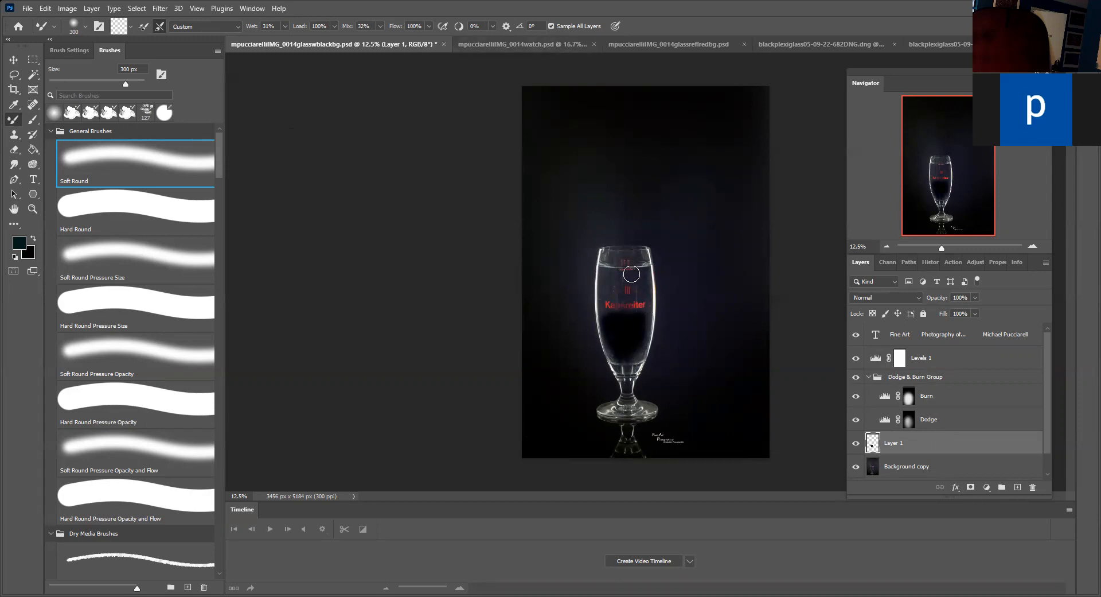
Step: Reduce the Mixer Brush to 200 px and blend the glass's upper interior around the red lettering and along the edges
{"action": "key", "text": "bracketleft"}
{"action": "key", "text": "bracketleft"}
{"action": "mouse_move", "coordinate": [618, 277]}
{"action": "left_mouse_down"}
{"action": "mouse_move", "coordinate": [642, 295]}
{"action": "mouse_move", "coordinate": [611, 300]}
{"action": "mouse_move", "coordinate": [637, 299]}
{"action": "mouse_move", "coordinate": [633, 274]}
{"action": "mouse_move", "coordinate": [606, 271]}
{"action": "mouse_move", "coordinate": [604, 291]}
{"action": "mouse_move", "coordinate": [646, 279]}
{"action": "mouse_move", "coordinate": [646, 331]}
{"action": "mouse_move", "coordinate": [601, 302]}
{"action": "mouse_move", "coordinate": [607, 276]}
{"action": "mouse_move", "coordinate": [613, 355]}
{"action": "mouse_move", "coordinate": [629, 358]}
{"action": "mouse_move", "coordinate": [648, 336]}
{"action": "mouse_move", "coordinate": [645, 354]}
{"action": "mouse_move", "coordinate": [603, 363]}
{"action": "left_mouse_up"}
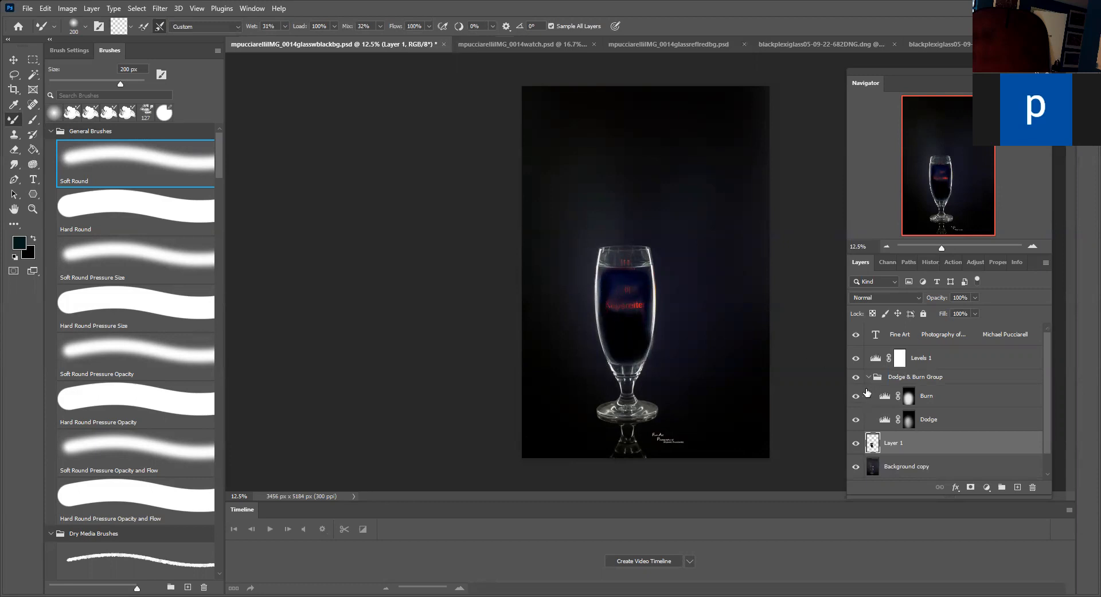
Step: Keep the Levels 1 layer's blend mode at Normal and raise its midtones to brighten the photo slightly
{"action": "left_click", "coordinate": [876, 358]}
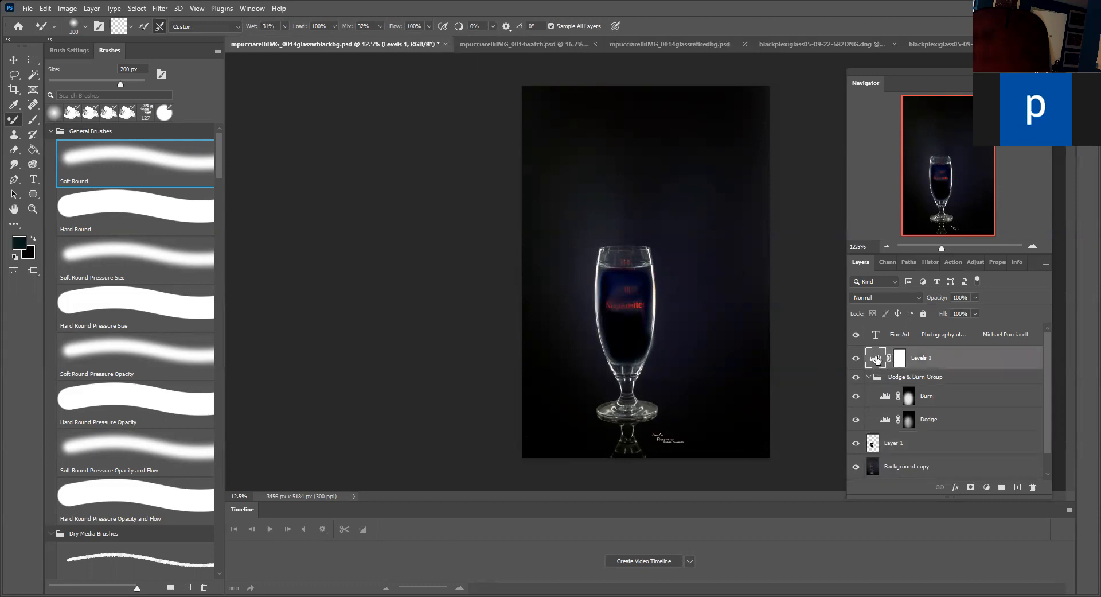
{"action": "double_click", "coordinate": [876, 358]}
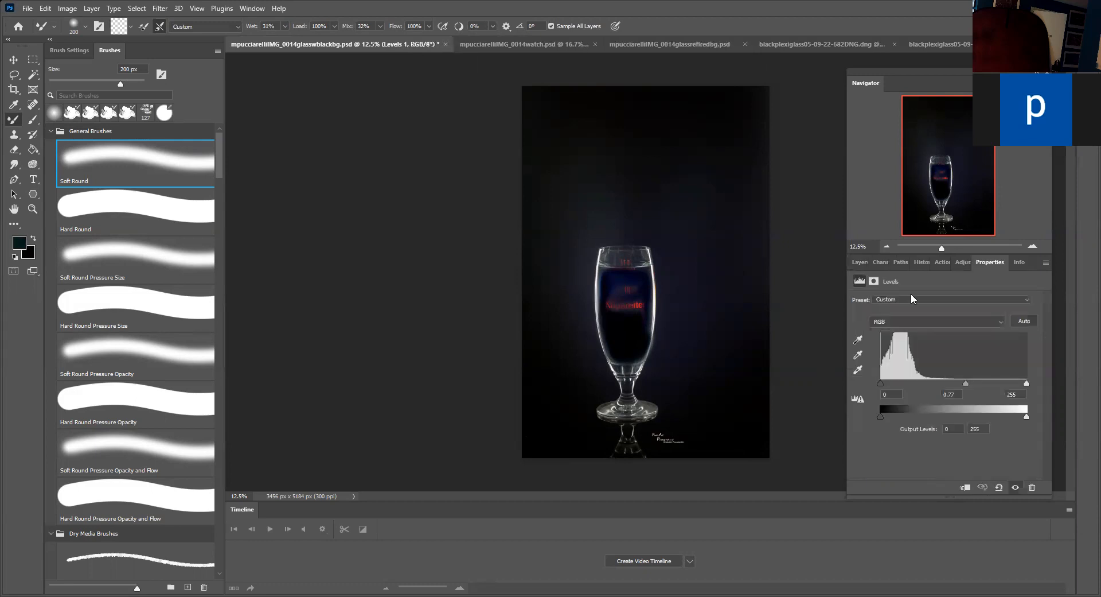
{"action": "left_click", "coordinate": [859, 262]}
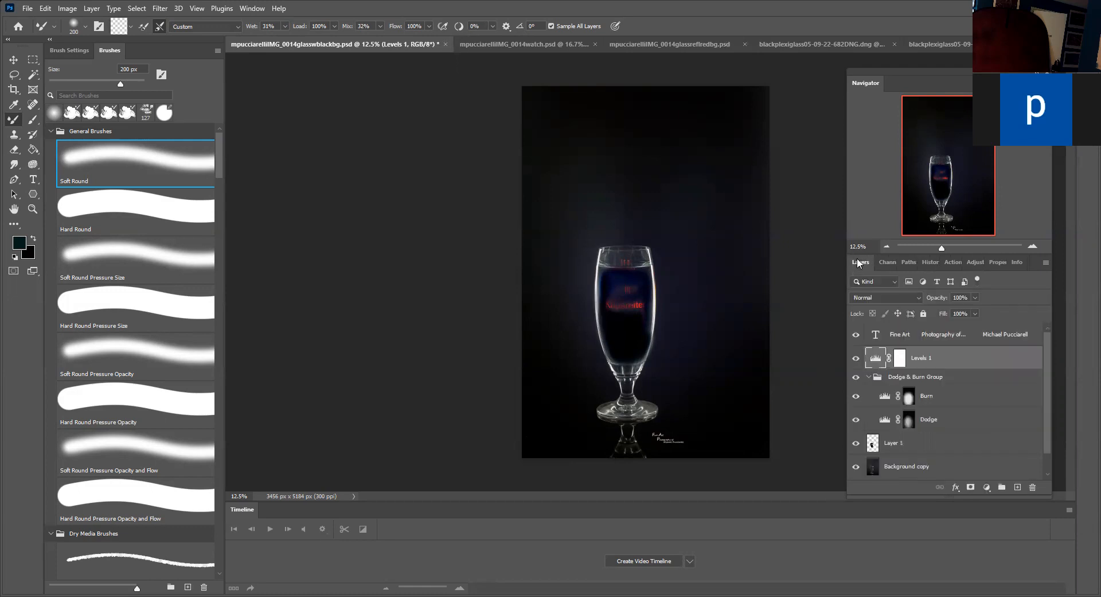
{"action": "left_click", "coordinate": [916, 295]}
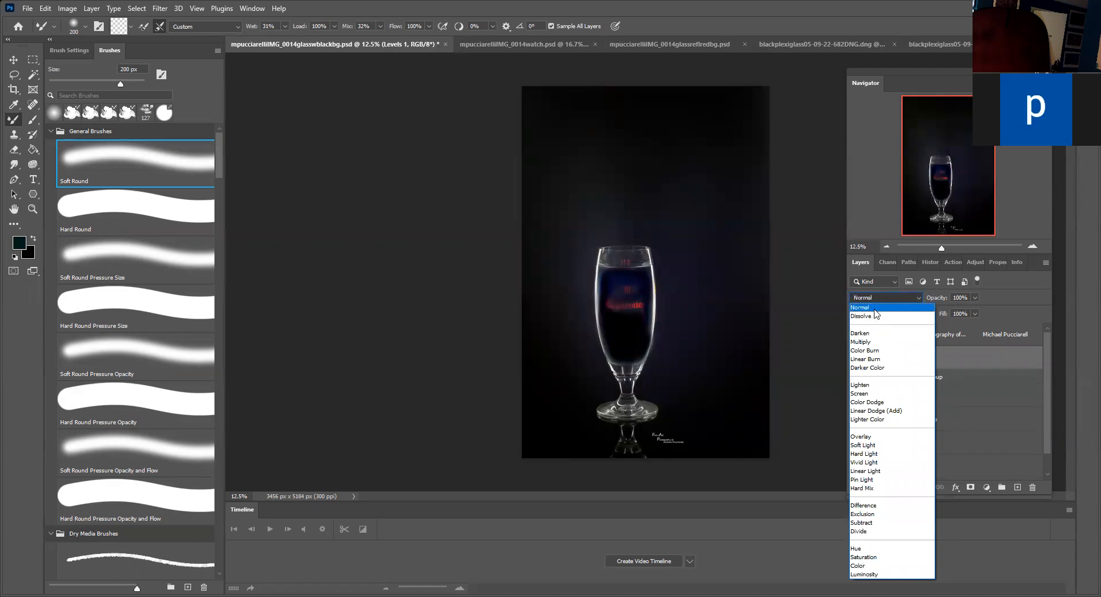
{"action": "left_click", "coordinate": [891, 306]}
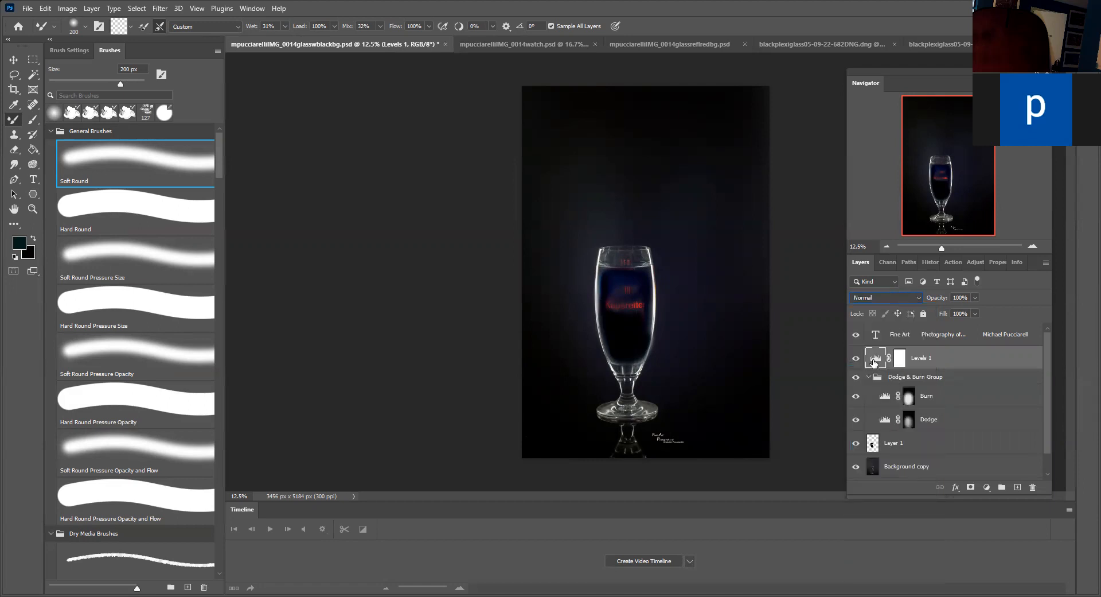
{"action": "double_click", "coordinate": [874, 360]}
{"action": "left_click_drag", "start_coordinate": [967, 381], "coordinate": [960, 381]}
{"action": "left_click", "coordinate": [859, 262]}
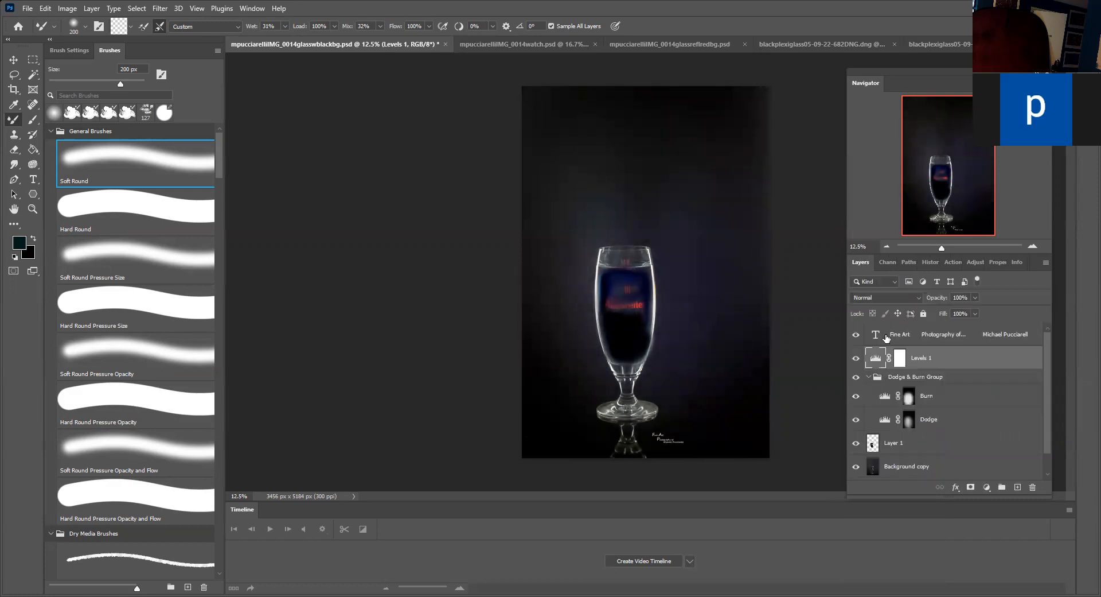
Step: Try blending the red lettering on Layer 1 with the Mixer Brush, and undo the stroke
{"action": "left_click", "coordinate": [883, 448]}
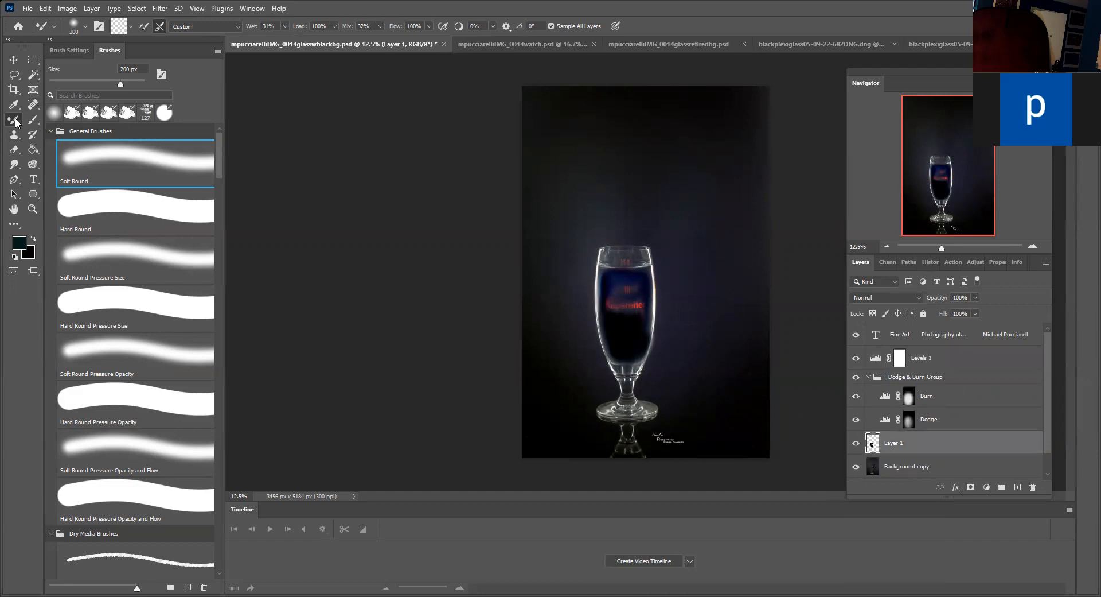
{"action": "left_click_drag", "start_coordinate": [642, 310], "coordinate": [619, 301]}
{"action": "key", "text": "ctrl+z"}
Step: Hide and show Layer 1 to compare the glass with and without the blending, and make Background copy the active layer
{"action": "left_click", "coordinate": [857, 443]}
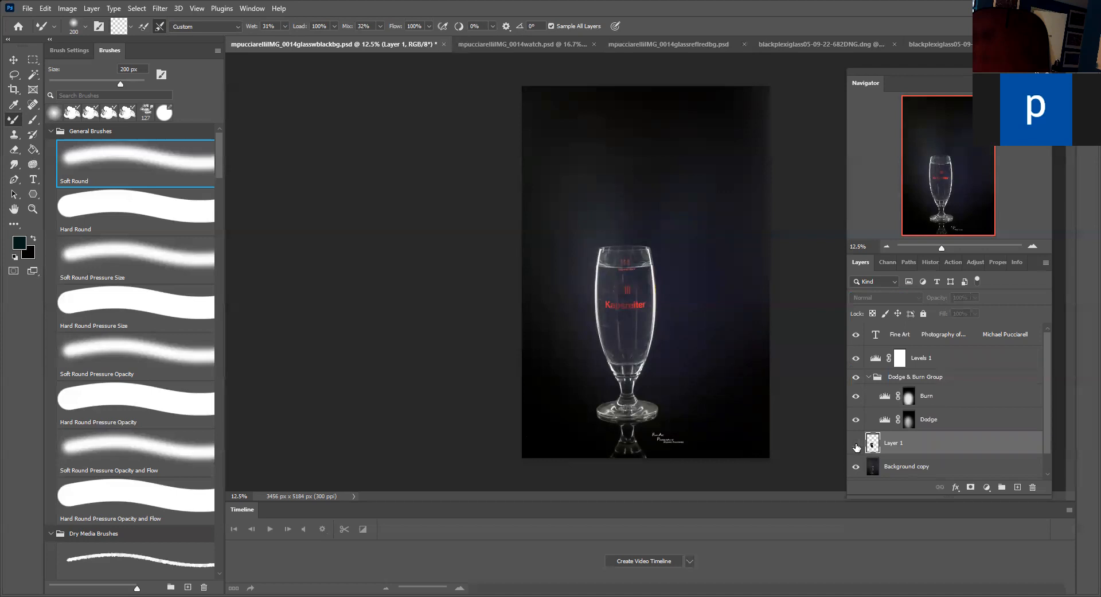
{"action": "scroll", "coordinate": [870, 466], "scroll_direction": "down", "scroll_amount": 1}
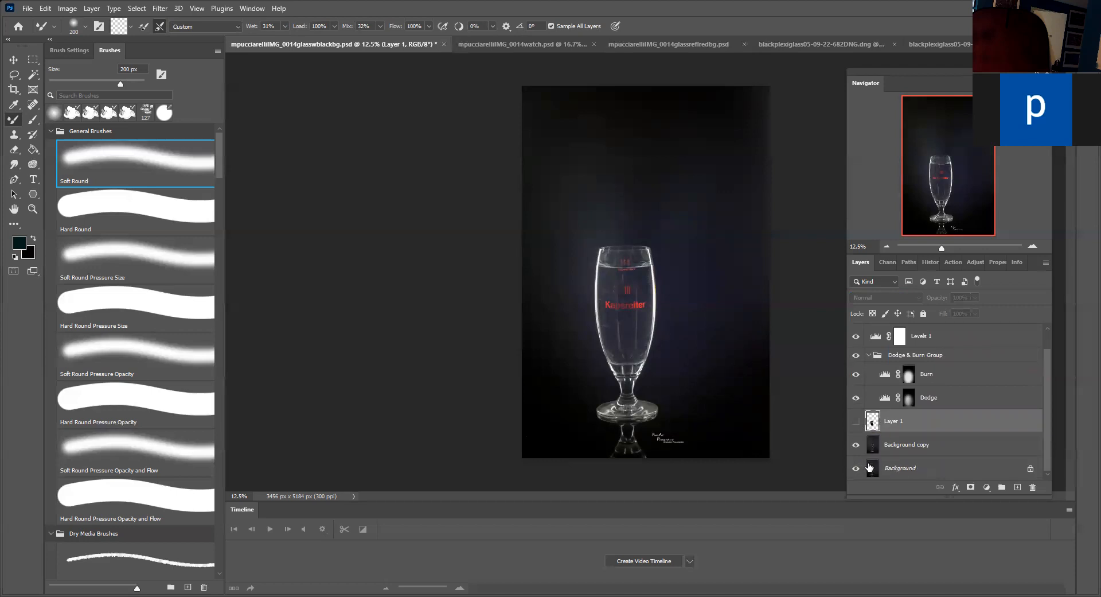
{"action": "left_click", "coordinate": [870, 449]}
{"action": "left_click", "coordinate": [857, 422]}
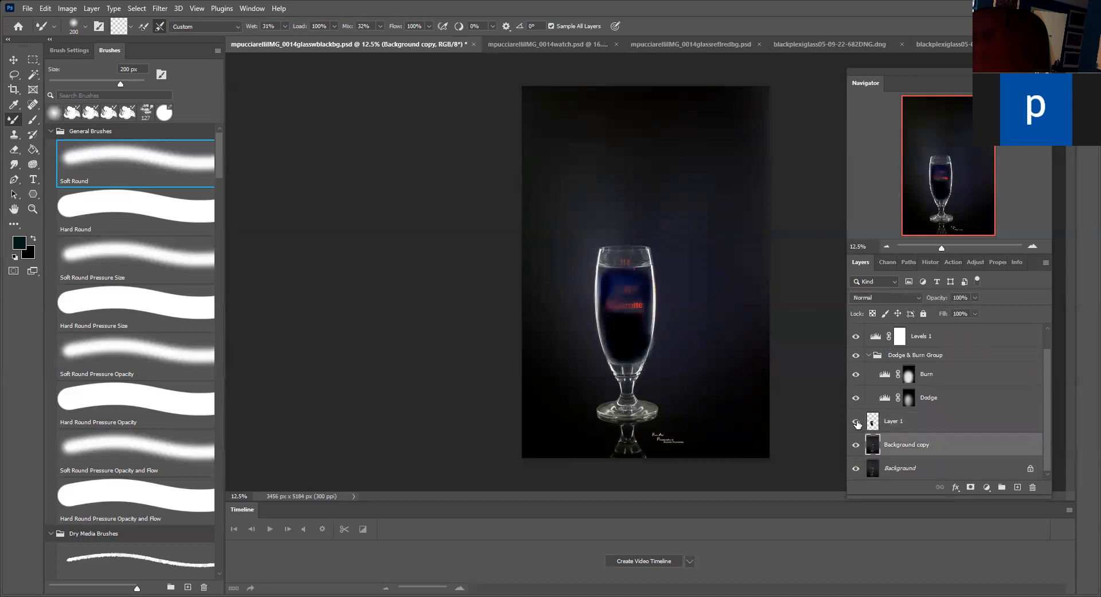
Step: Preview other blending modes such as Darken on Layer 1 and keep it at Normal
{"action": "left_click", "coordinate": [873, 422]}
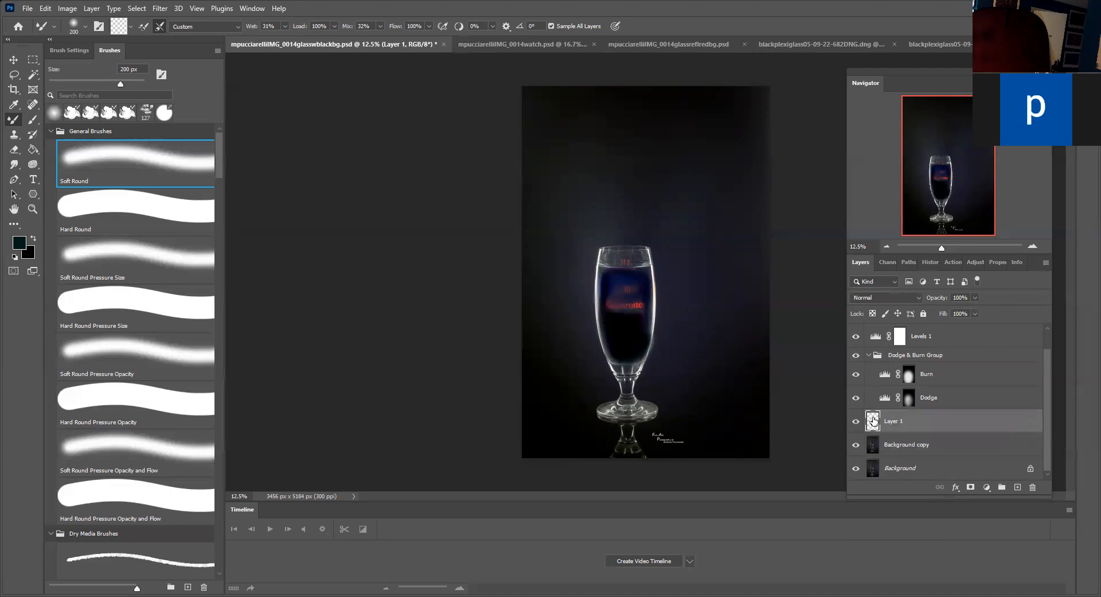
{"action": "left_click", "coordinate": [919, 295]}
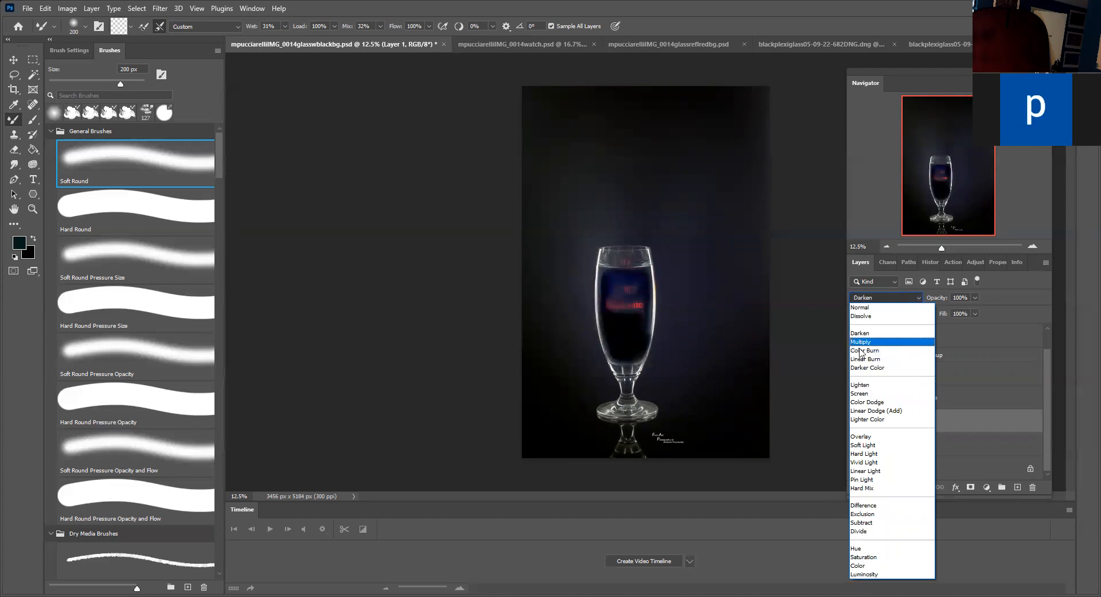
{"action": "left_click", "coordinate": [862, 308]}
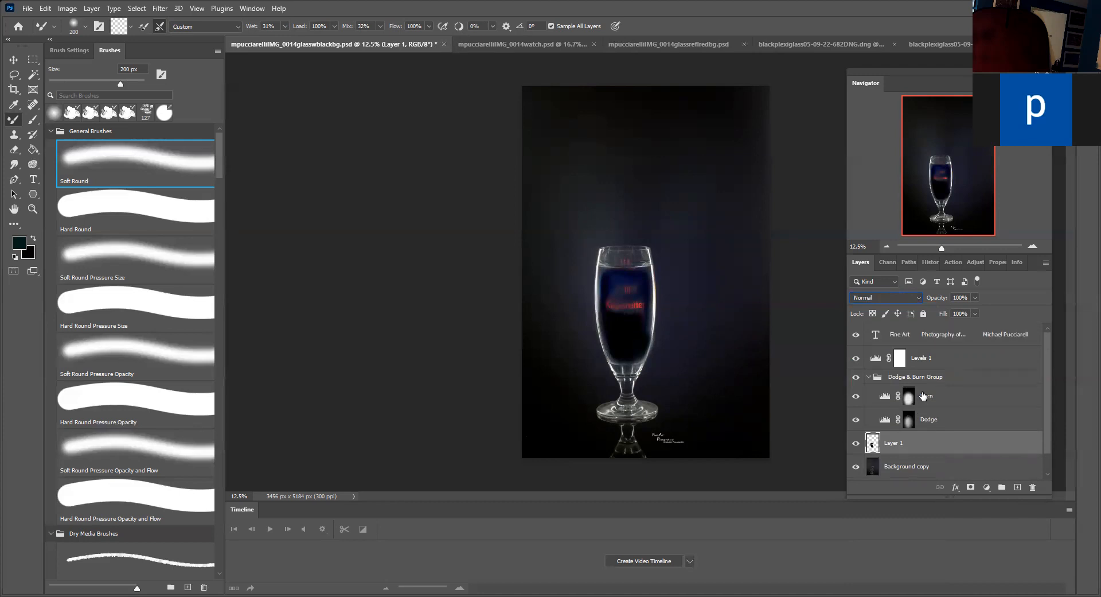
Step: Run the mfp3bgfilterwsofthighpass action with the Background copy layer selected and return to the layer list
{"action": "scroll", "coordinate": [921, 394], "scroll_direction": "up", "scroll_amount": 1}
{"action": "scroll", "coordinate": [912, 401], "scroll_direction": "down", "scroll_amount": 1}
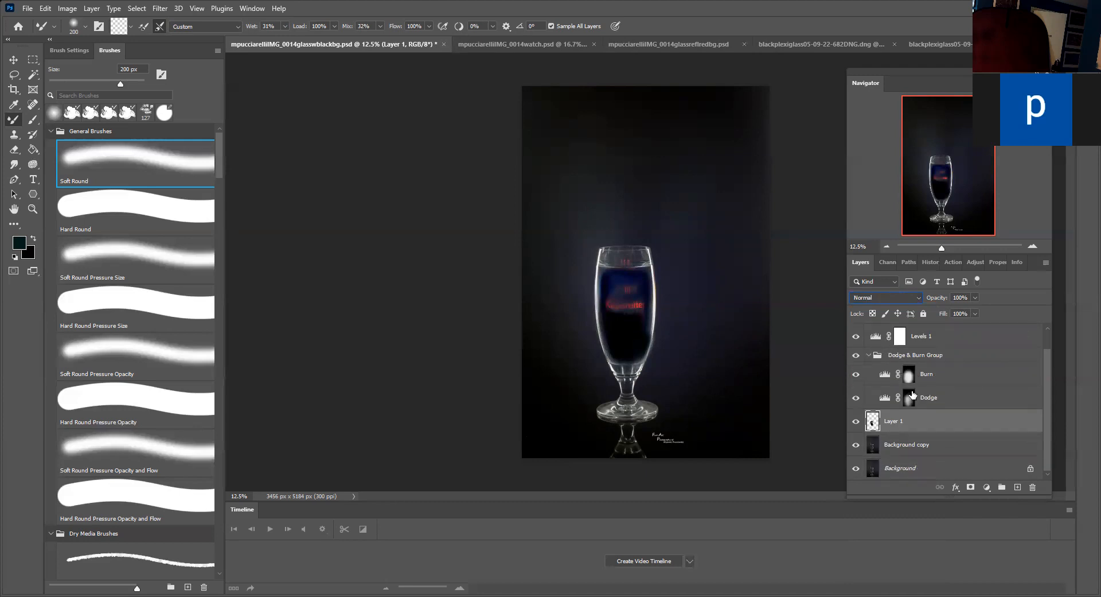
{"action": "left_click", "coordinate": [916, 443]}
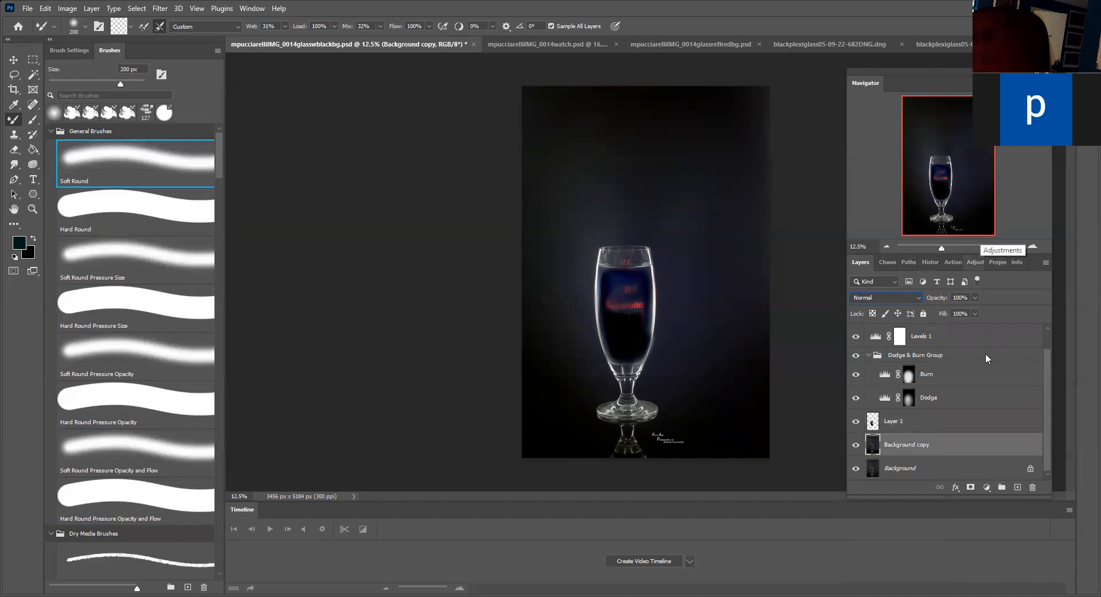
{"action": "key", "text": "alt+F9"}
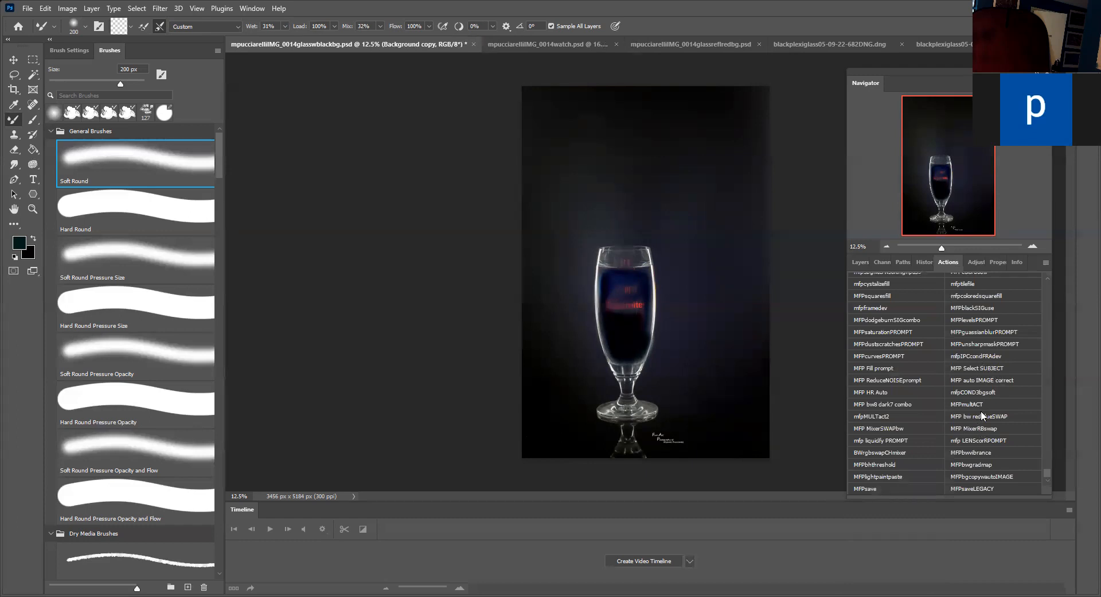
{"action": "scroll", "coordinate": [888, 404], "scroll_direction": "up", "scroll_amount": 3}
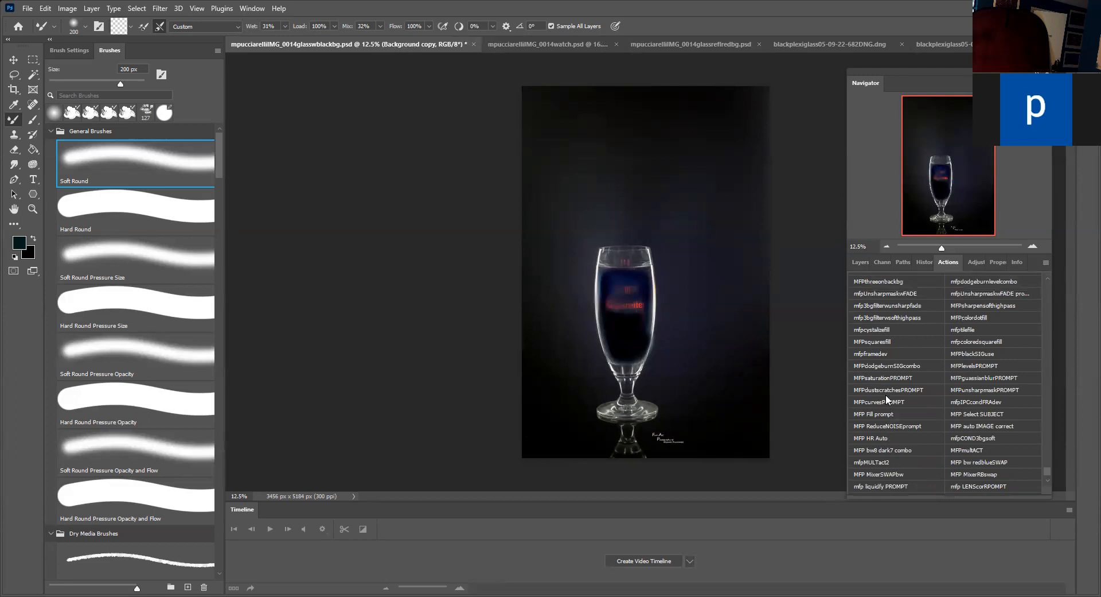
{"action": "scroll", "coordinate": [912, 356], "scroll_direction": "up", "scroll_amount": 1}
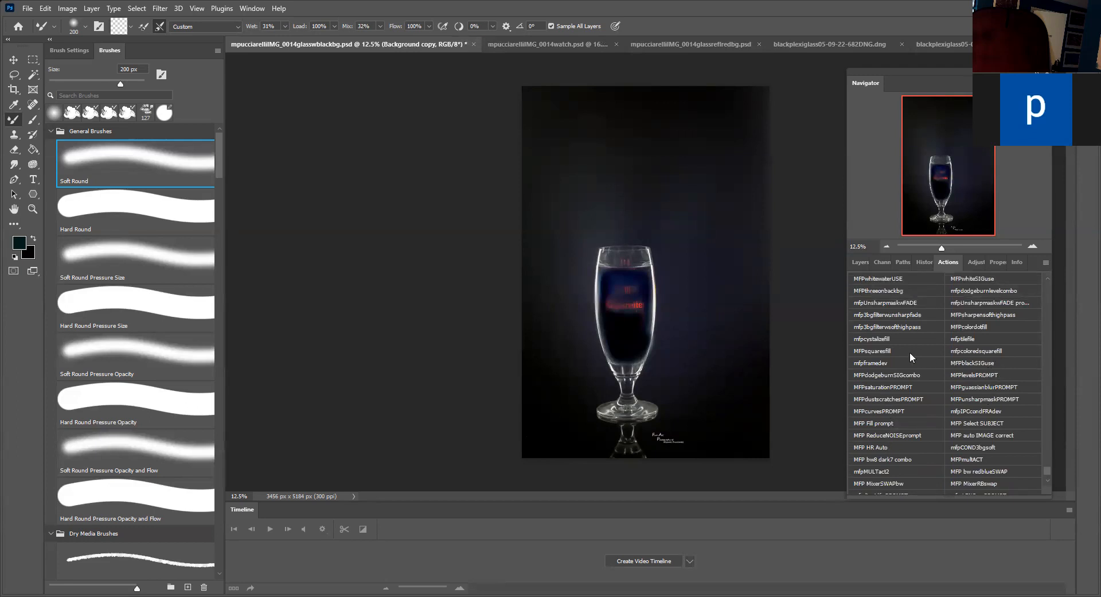
{"action": "left_click", "coordinate": [885, 322]}
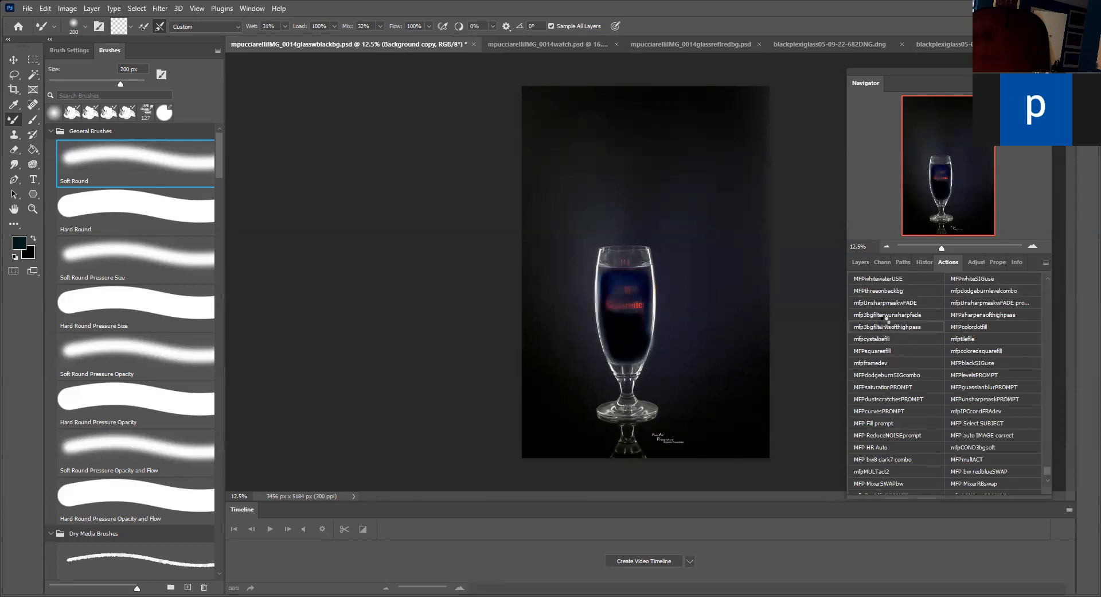
{"action": "left_click", "coordinate": [861, 263]}
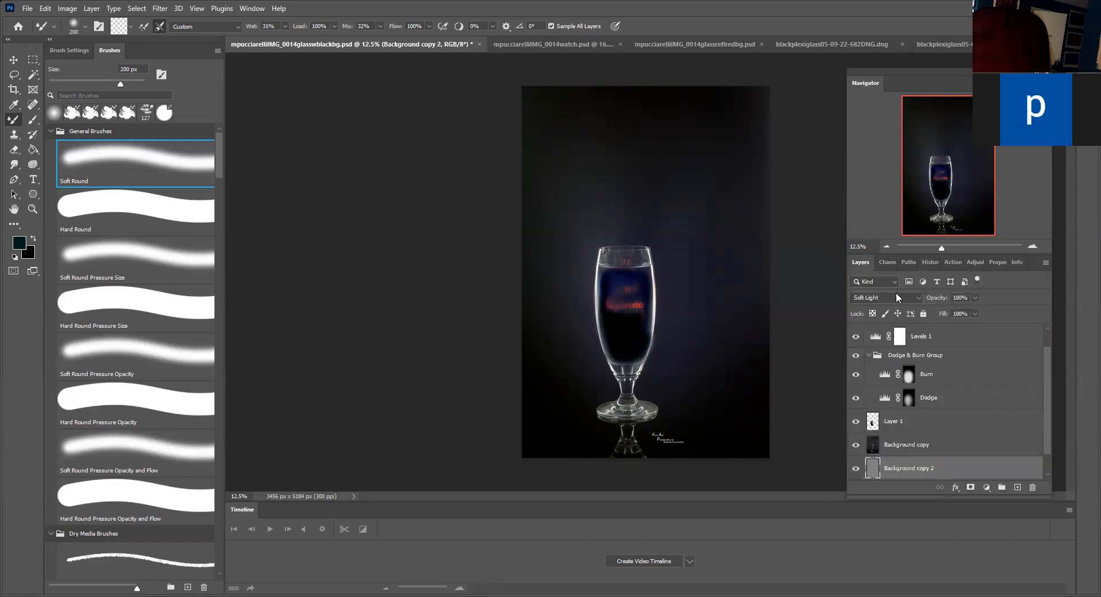
Step: With Background copy selected, crop the image at its upper edge and both sides to about 2512 x 3968 px
{"action": "scroll", "coordinate": [930, 389], "scroll_direction": "down", "scroll_amount": 1}
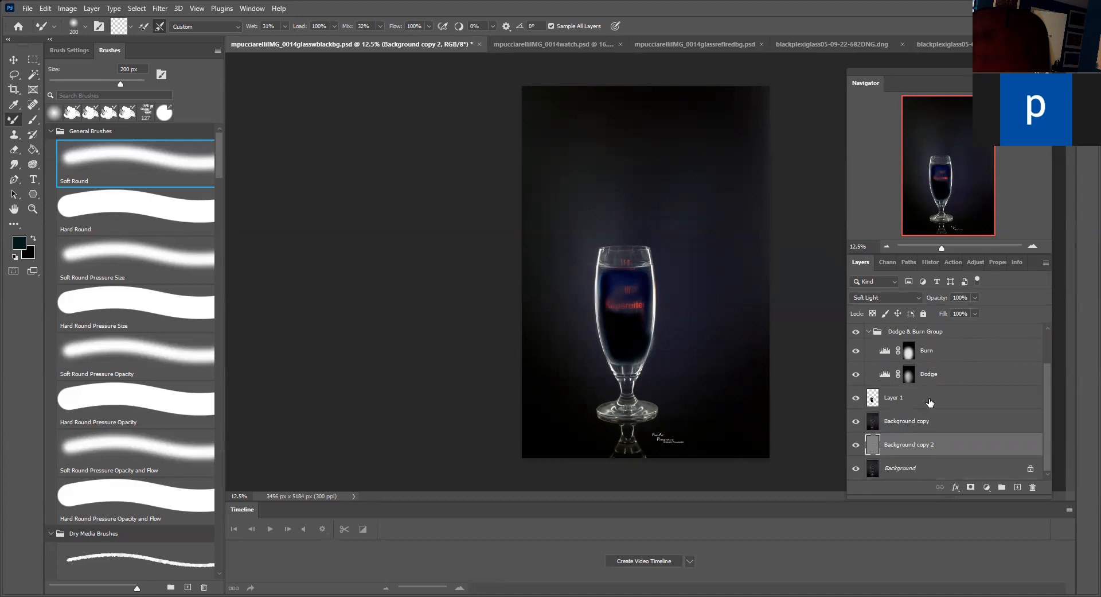
{"action": "left_click", "coordinate": [901, 422]}
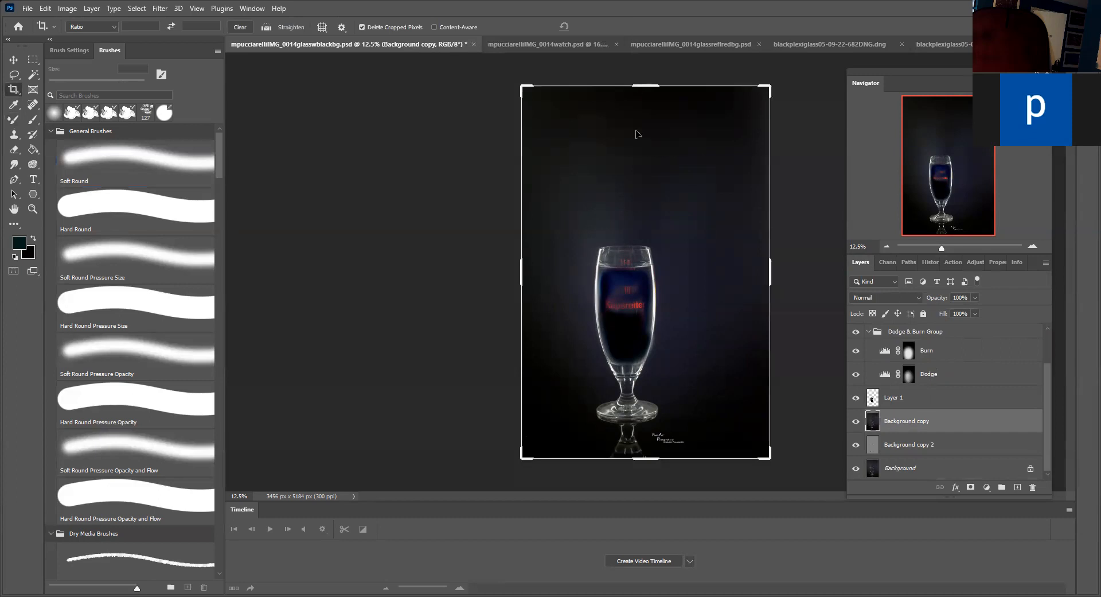
{"action": "left_click_drag", "start_coordinate": [640, 86], "coordinate": [636, 130]}
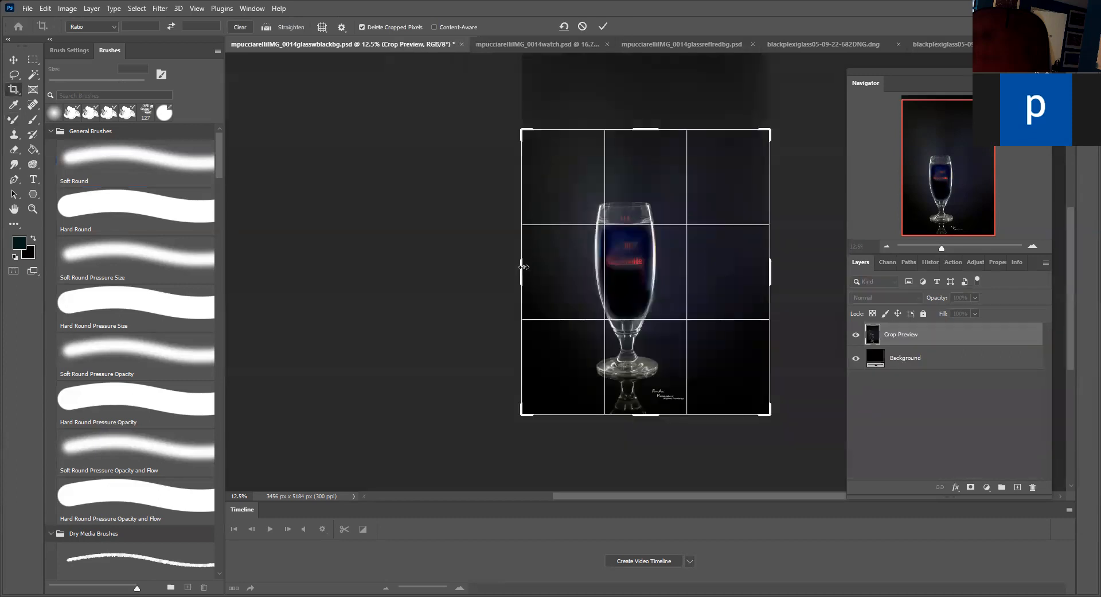
{"action": "left_click_drag", "start_coordinate": [523, 267], "coordinate": [552, 266]}
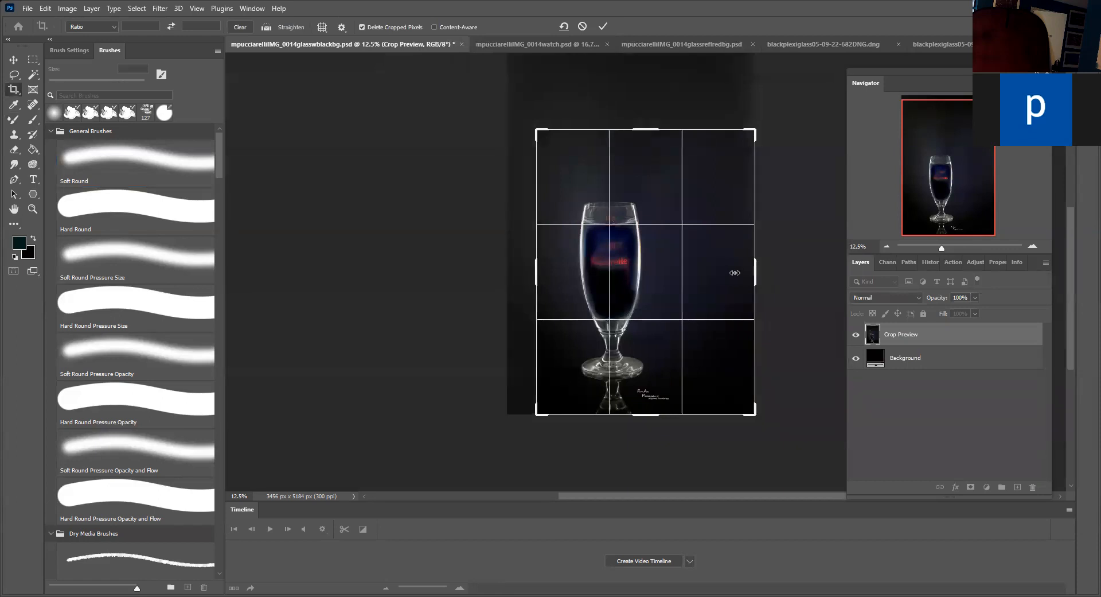
{"action": "left_click_drag", "start_coordinate": [735, 272], "coordinate": [697, 273]}
{"action": "left_click", "coordinate": [603, 27]}
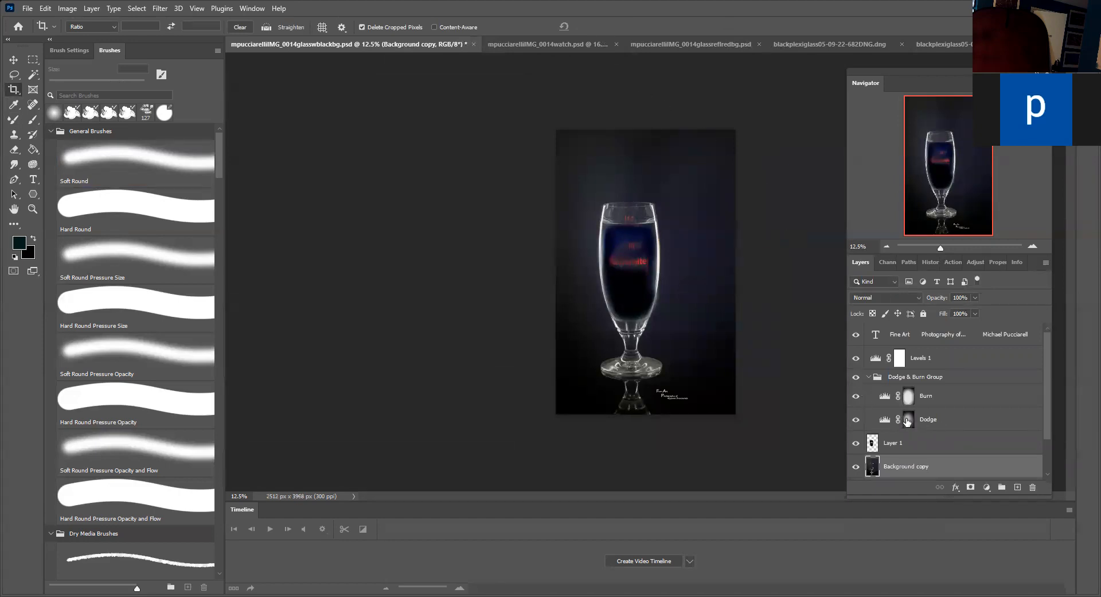
Step: Add a black layer mask to Layer 1 so its dark fill in the glass is hidden
{"action": "left_click", "coordinate": [908, 421]}
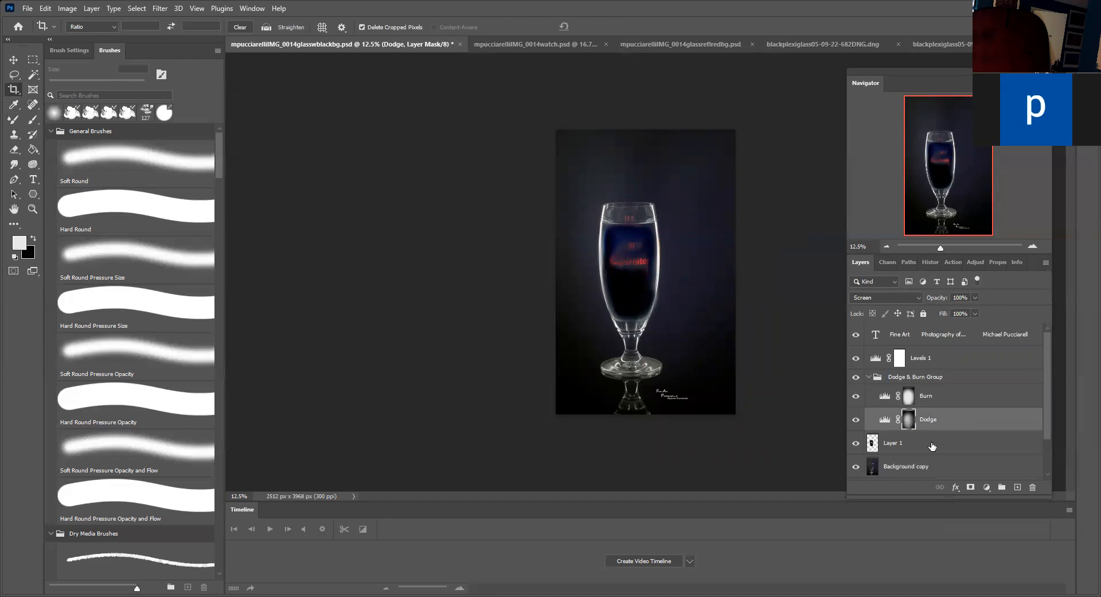
{"action": "left_click", "coordinate": [914, 443]}
{"action": "left_click", "coordinate": [970, 489], "text": "alt"}
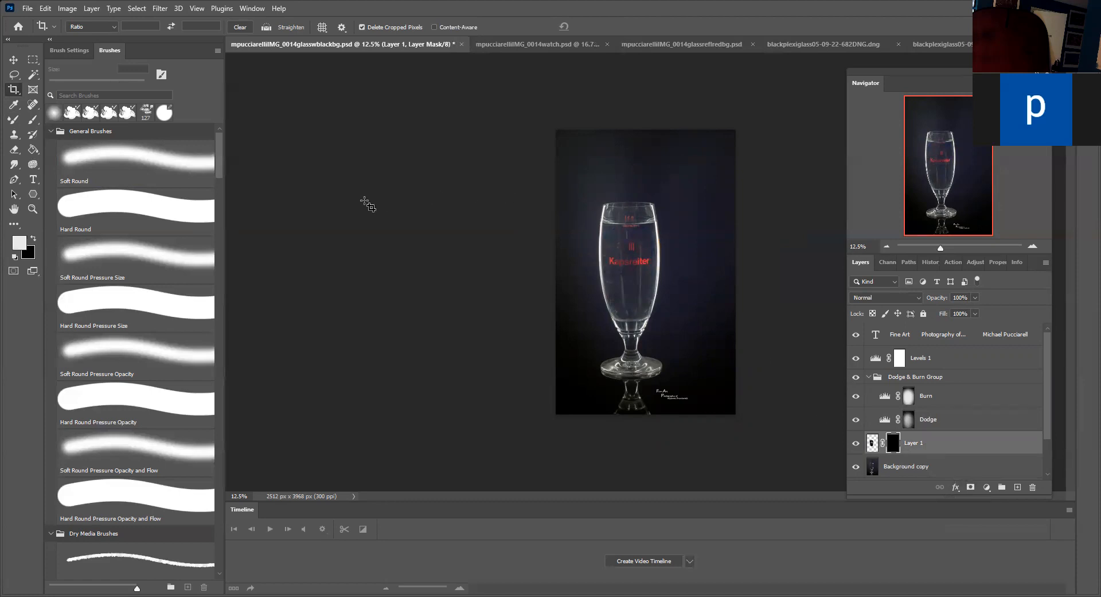
Step: Paint with a 1000 px soft round brush on Layer 1's mask to reveal the fill in the lower bowl of the glass
{"action": "left_click", "coordinate": [32, 120]}
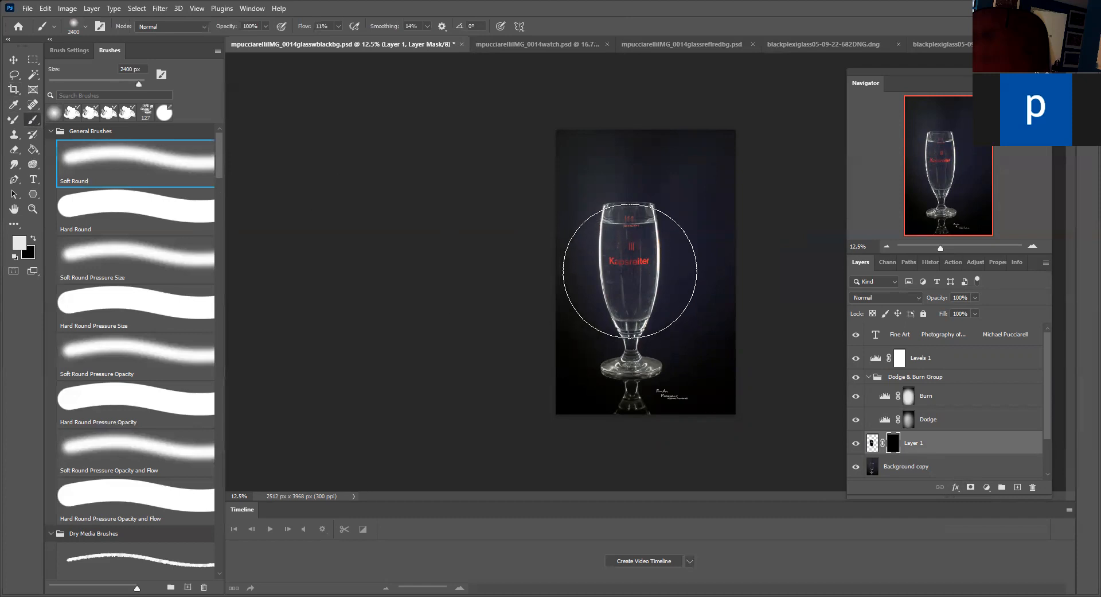
{"action": "key", "text": "bracketleft"}
{"action": "key", "text": "bracketleft"}
{"action": "key", "text": "bracketleft"}
{"action": "key", "text": "bracketleft"}
{"action": "key", "text": "bracketleft"}
{"action": "key", "text": "bracketleft"}
{"action": "key", "text": "bracketleft"}
{"action": "key", "text": "bracketleft"}
{"action": "key", "text": "bracketleft"}
{"action": "key", "text": "bracketleft"}
{"action": "key", "text": "bracketleft"}
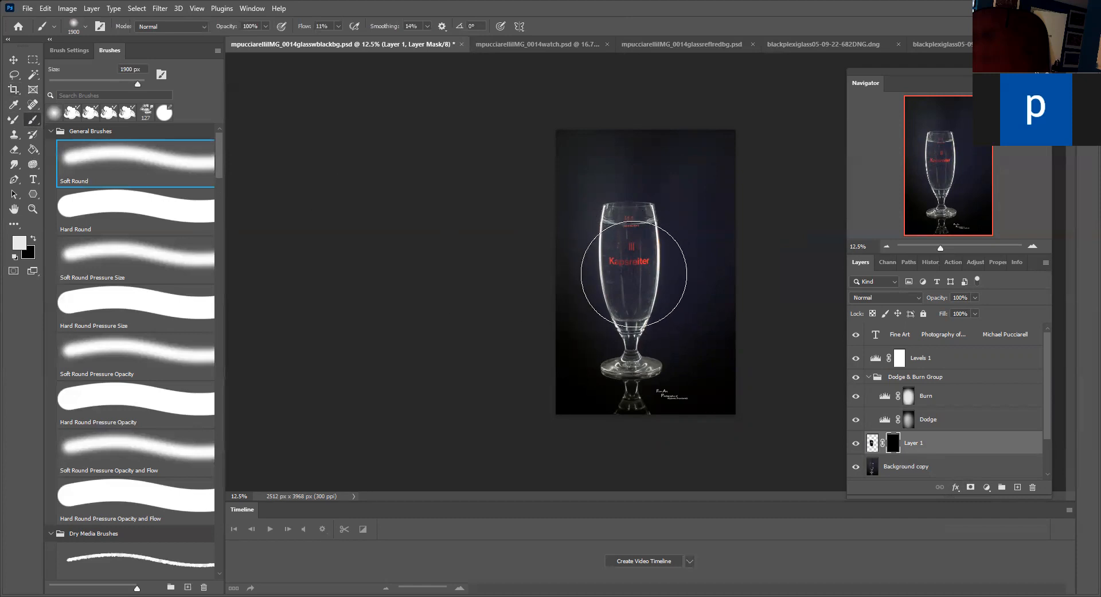
{"action": "key", "text": "bracketleft"}
{"action": "key", "text": "bracketleft"}
{"action": "key", "text": "bracketleft"}
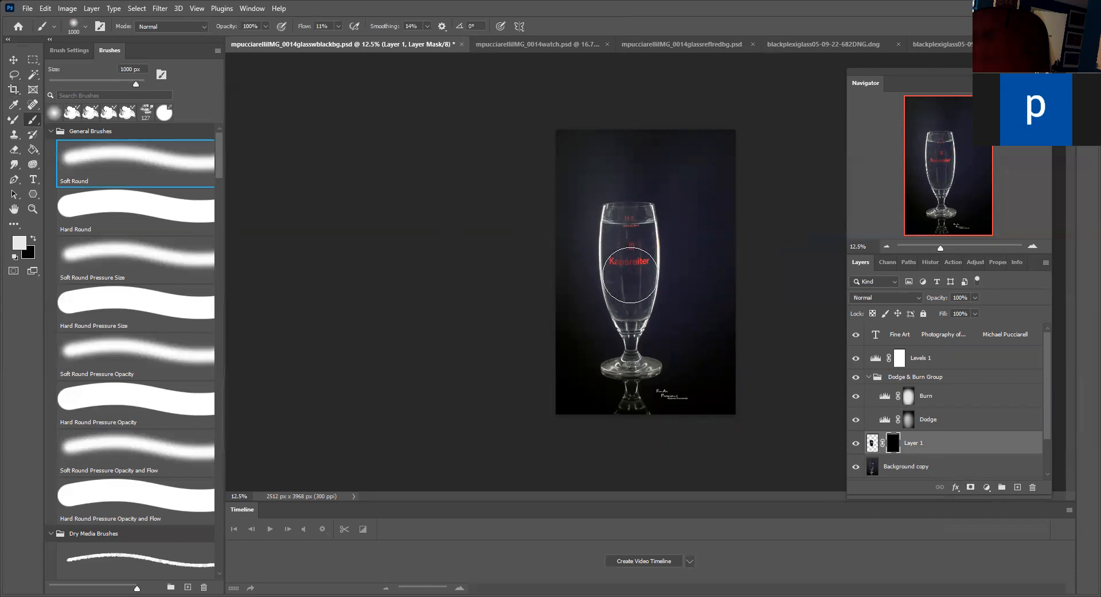
{"action": "mouse_move", "coordinate": [630, 295]}
{"action": "left_mouse_down"}
{"action": "mouse_move", "coordinate": [626, 246]}
{"action": "mouse_move", "coordinate": [633, 302]}
{"action": "left_mouse_up"}
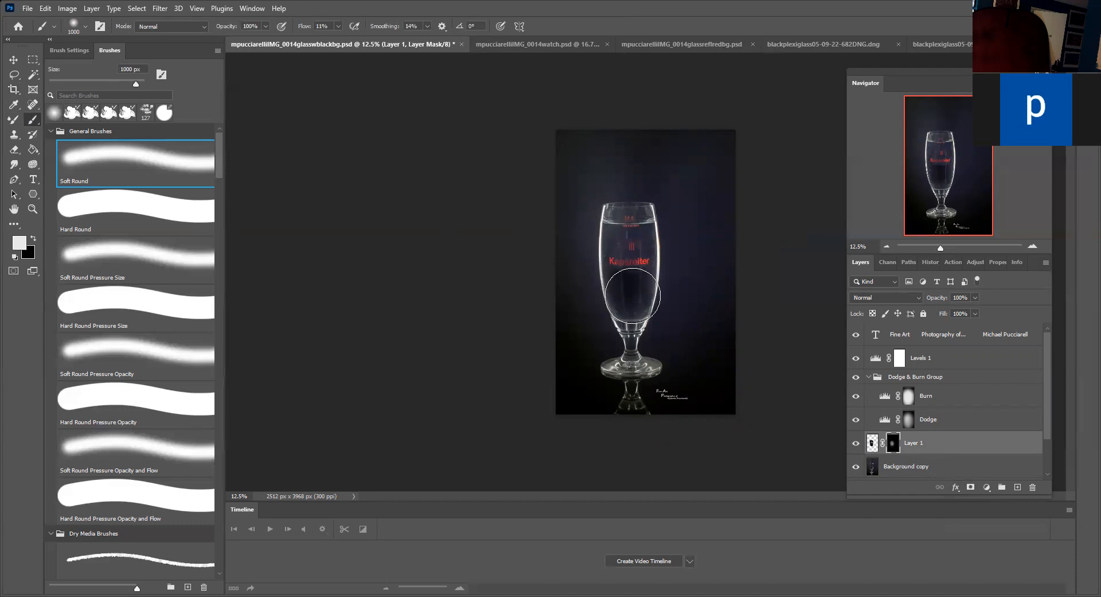
Step: Reduce the brush to 500 px and paint Layer 1's mask through the middle and lower part of the glass
{"action": "key", "text": "bracketleft"}
{"action": "key", "text": "bracketleft"}
{"action": "key", "text": "bracketleft"}
{"action": "key", "text": "bracketleft"}
{"action": "key", "text": "bracketleft"}
{"action": "mouse_move", "coordinate": [627, 286]}
{"action": "left_mouse_down"}
{"action": "mouse_move", "coordinate": [637, 309]}
{"action": "mouse_move", "coordinate": [621, 313]}
{"action": "mouse_move", "coordinate": [627, 283]}
{"action": "mouse_move", "coordinate": [644, 285]}
{"action": "mouse_move", "coordinate": [617, 230]}
{"action": "mouse_move", "coordinate": [626, 201]}
{"action": "mouse_move", "coordinate": [650, 218]}
{"action": "mouse_move", "coordinate": [623, 216]}
{"action": "mouse_move", "coordinate": [631, 225]}
{"action": "mouse_move", "coordinate": [620, 227]}
{"action": "mouse_move", "coordinate": [633, 224]}
{"action": "mouse_move", "coordinate": [620, 215]}
{"action": "mouse_move", "coordinate": [614, 230]}
{"action": "mouse_move", "coordinate": [640, 223]}
{"action": "mouse_move", "coordinate": [623, 219]}
{"action": "mouse_move", "coordinate": [614, 232]}
{"action": "mouse_move", "coordinate": [636, 225]}
{"action": "mouse_move", "coordinate": [644, 284]}
{"action": "mouse_move", "coordinate": [648, 276]}
{"action": "mouse_move", "coordinate": [618, 278]}
{"action": "mouse_move", "coordinate": [626, 312]}
{"action": "left_mouse_up"}
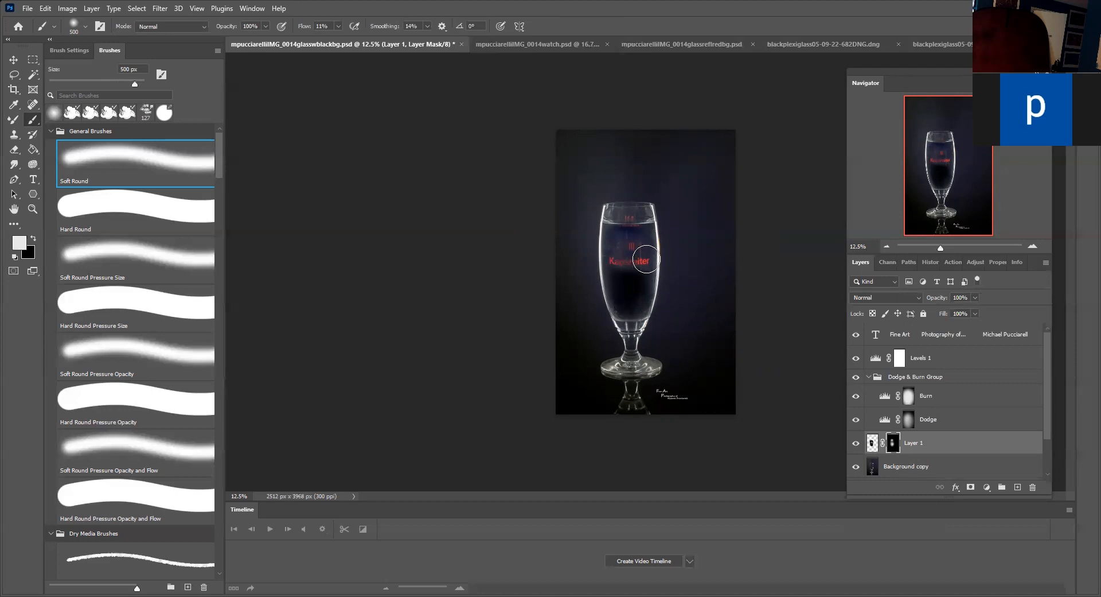
Step: Reduce the brush size and paint Layer 1's mask along the upper part of the liquid and the glass edges
{"action": "key", "text": "bracketleft"}
{"action": "key", "text": "bracketleft"}
{"action": "key", "text": "bracketleft"}
{"action": "key", "text": "bracketleft"}
{"action": "key", "text": "bracketleft"}
{"action": "key", "text": "bracketleft"}
{"action": "key", "text": "bracketleft"}
{"action": "left_click_drag", "start_coordinate": [629, 235], "coordinate": [605, 228]}
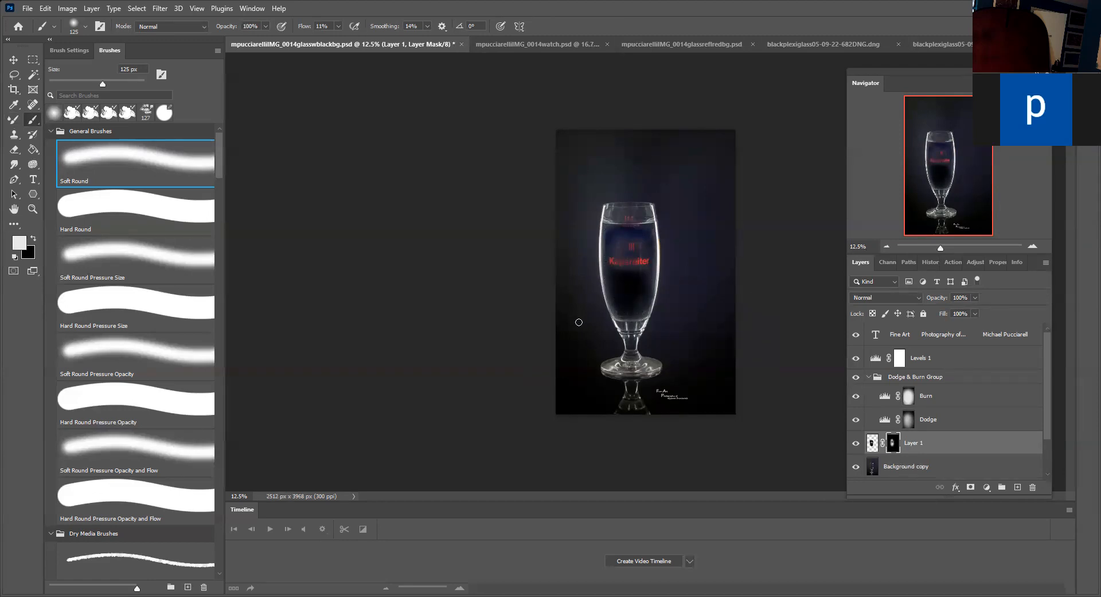
Step: Adjust the brush size to 175 px
{"action": "key", "text": "bracketleft"}
{"action": "key", "text": "bracketleft"}
{"action": "key", "text": "bracketleft"}
{"action": "key", "text": "bracketright"}
{"action": "key", "text": "bracketright"}
{"action": "key", "text": "bracketright"}
{"action": "key", "text": "bracketright"}
{"action": "key", "text": "bracketright"}
{"action": "key", "text": "bracketright"}
{"action": "key", "text": "bracketright"}
{"action": "key", "text": "bracketright"}
{"action": "key", "text": "bracketright"}
{"action": "key", "text": "bracketright"}
{"action": "key", "text": "bracketleft"}
{"action": "key", "text": "bracketleft"}
{"action": "key", "text": "bracketleft"}
{"action": "key", "text": "bracketleft"}
Step: Darken the image by setting the midtone input of the Levels 1 adjustment to 0.79
{"action": "left_click", "coordinate": [875, 358]}
{"action": "double_click", "coordinate": [875, 358]}
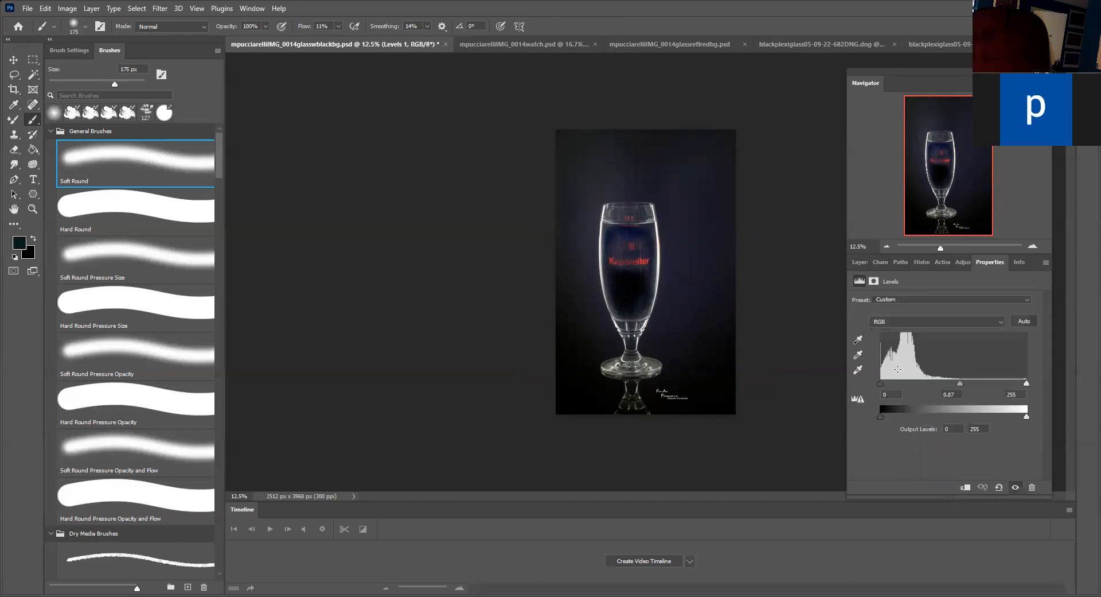
{"action": "left_click_drag", "start_coordinate": [959, 381], "coordinate": [961, 377]}
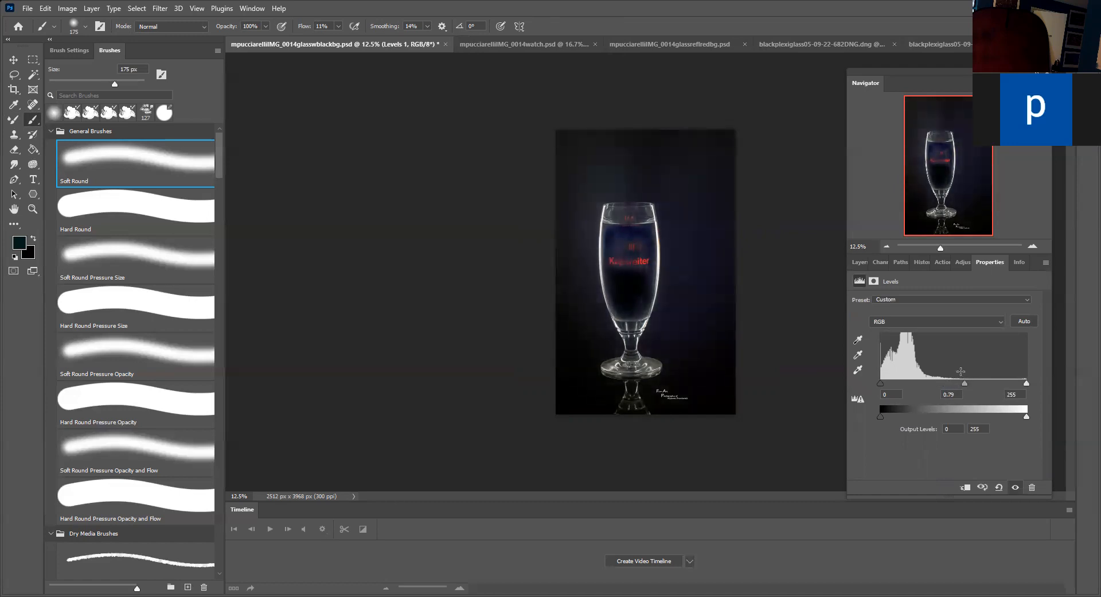
{"action": "left_click", "coordinate": [855, 261]}
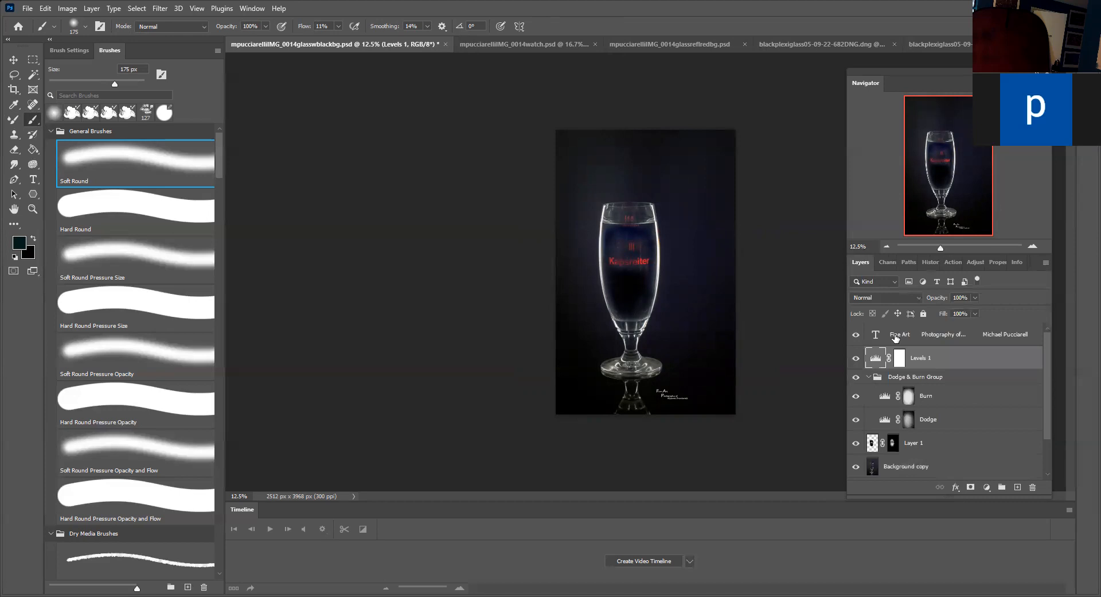
Step: Paint on Layer 1's mask with the 175 px brush around the rim of the glass
{"action": "left_click", "coordinate": [893, 442]}
{"action": "key", "text": "d"}
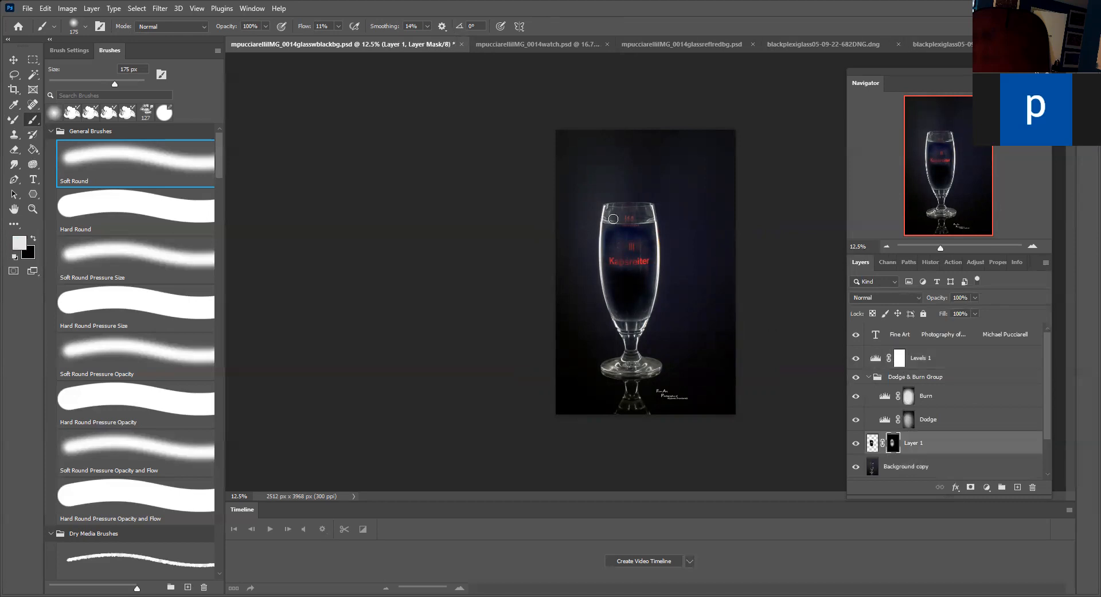
{"action": "mouse_move", "coordinate": [618, 214]}
{"action": "left_mouse_down"}
{"action": "mouse_move", "coordinate": [648, 216]}
{"action": "mouse_move", "coordinate": [591, 216]}
{"action": "left_mouse_up"}
Step: Select the Background copy layer and run the mfpIPCcondFRAdev action to add a black frame around the image
{"action": "scroll", "coordinate": [974, 380], "scroll_direction": "down", "scroll_amount": 2}
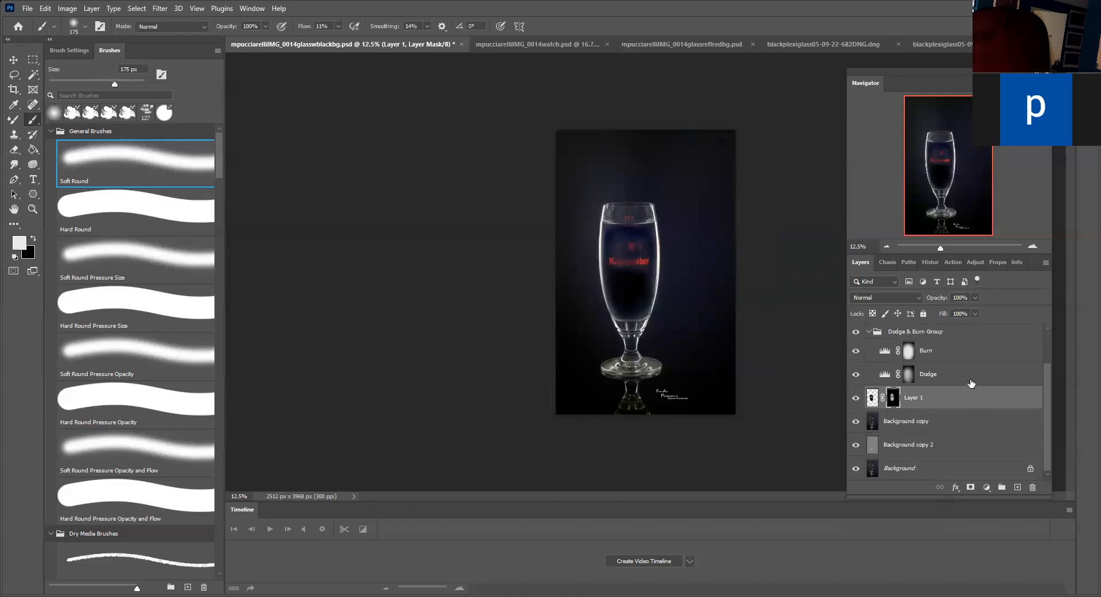
{"action": "left_click", "coordinate": [898, 469]}
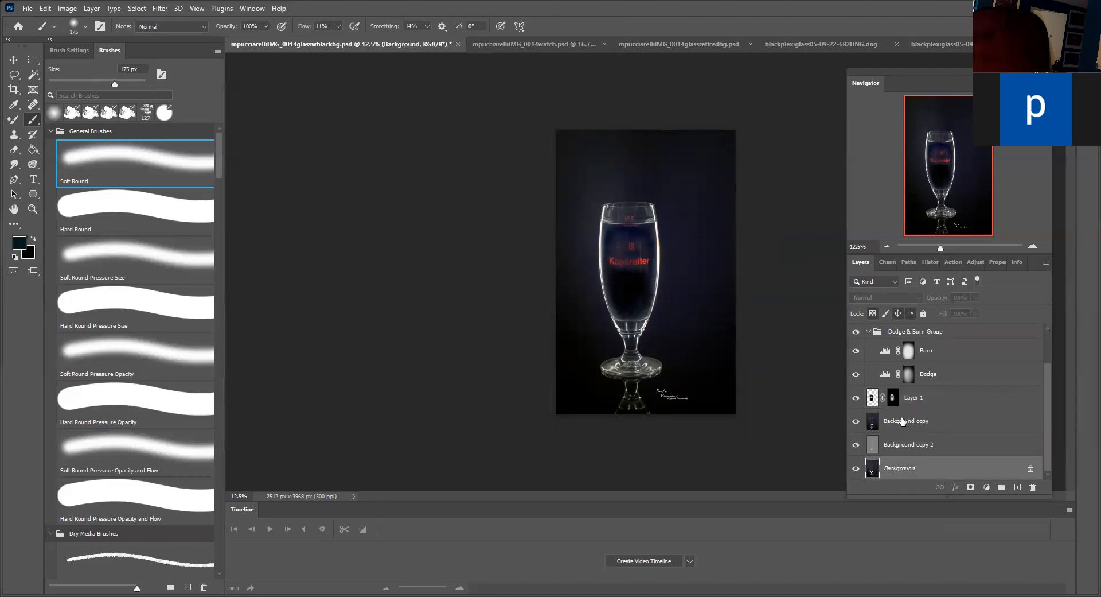
{"action": "left_click", "coordinate": [902, 420]}
{"action": "left_click", "coordinate": [948, 262]}
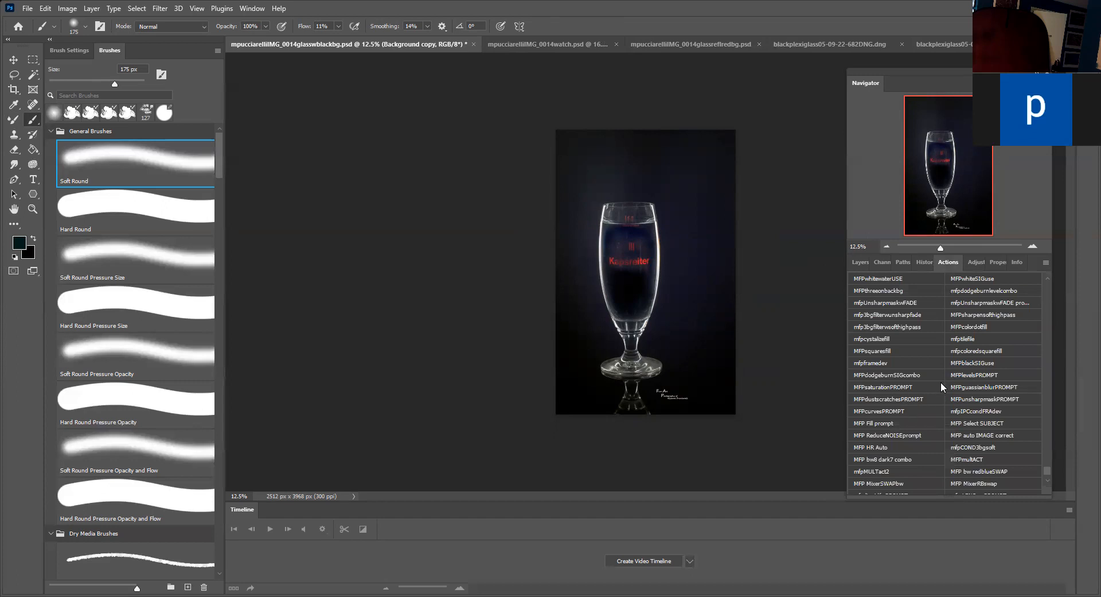
{"action": "left_click", "coordinate": [981, 410]}
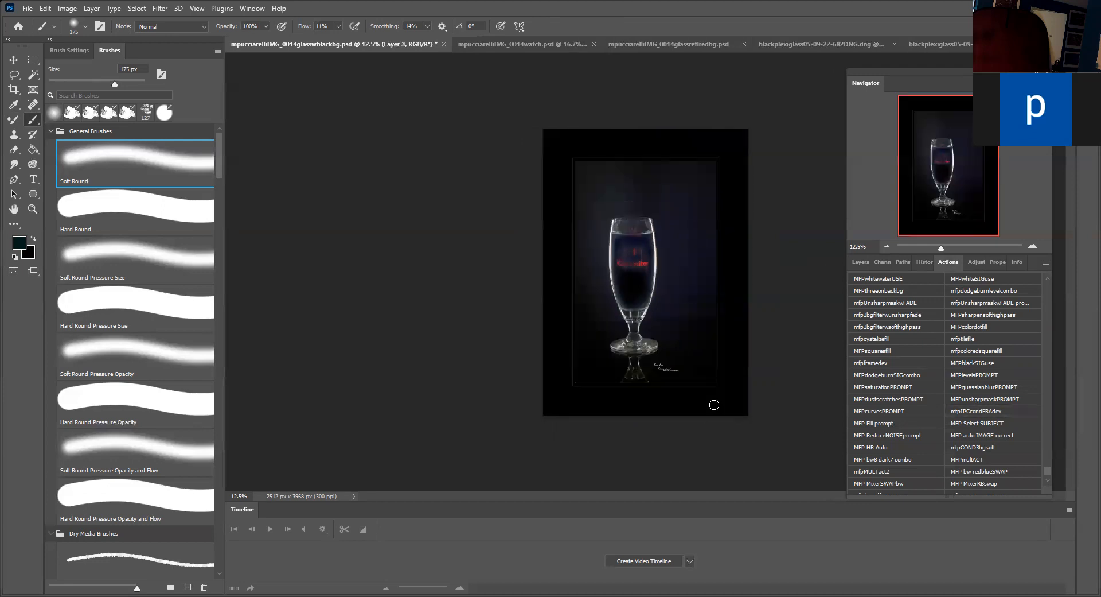
Step: Save the framed glass image as a PSD with Maximize Compatibility enabled and close the document
{"action": "key", "text": "ctrl+s"}
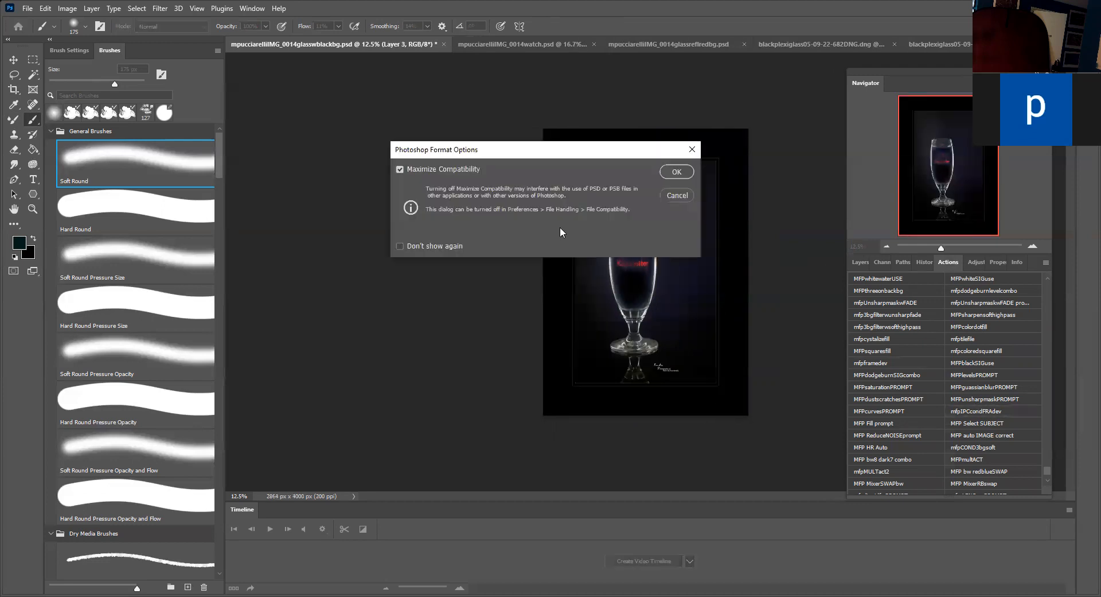
{"action": "left_click", "coordinate": [671, 174]}
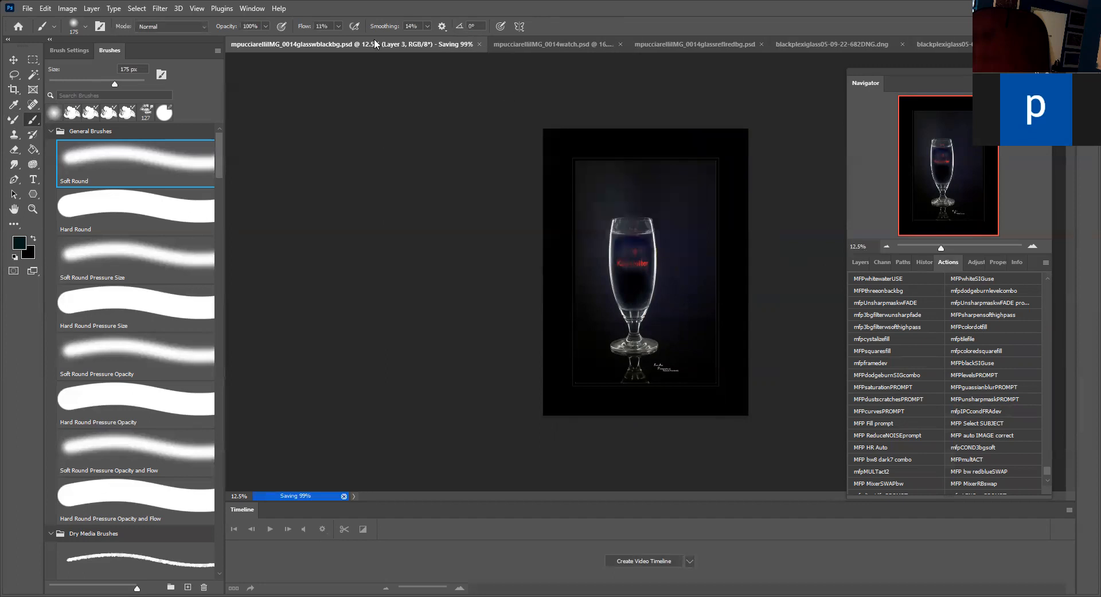
{"action": "left_click", "coordinate": [437, 44]}
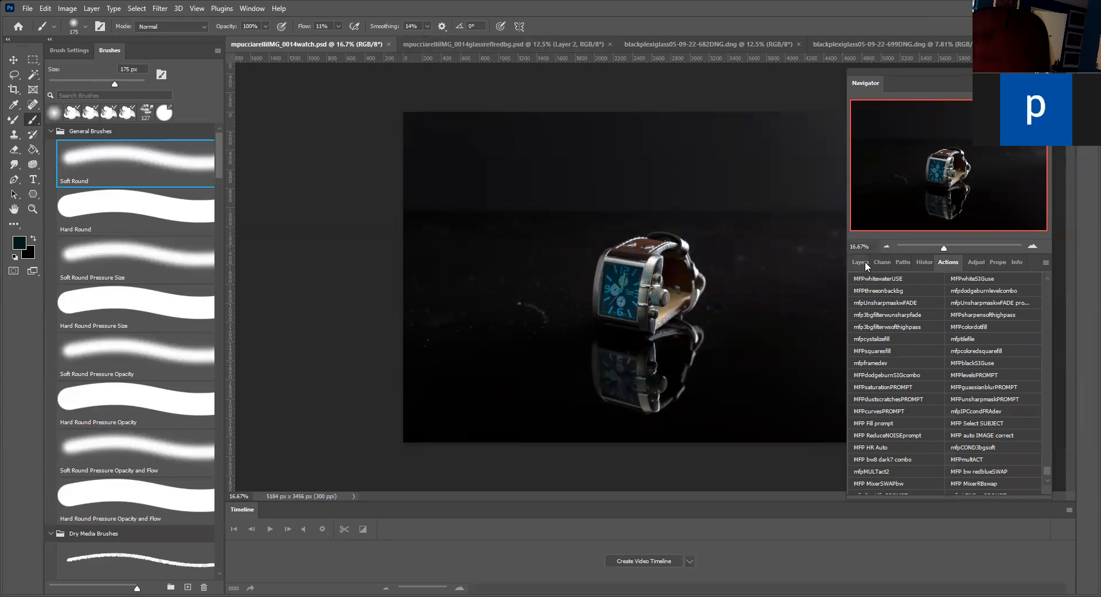
{"action": "left_click_drag", "start_coordinate": [864, 263], "coordinate": [861, 273]}
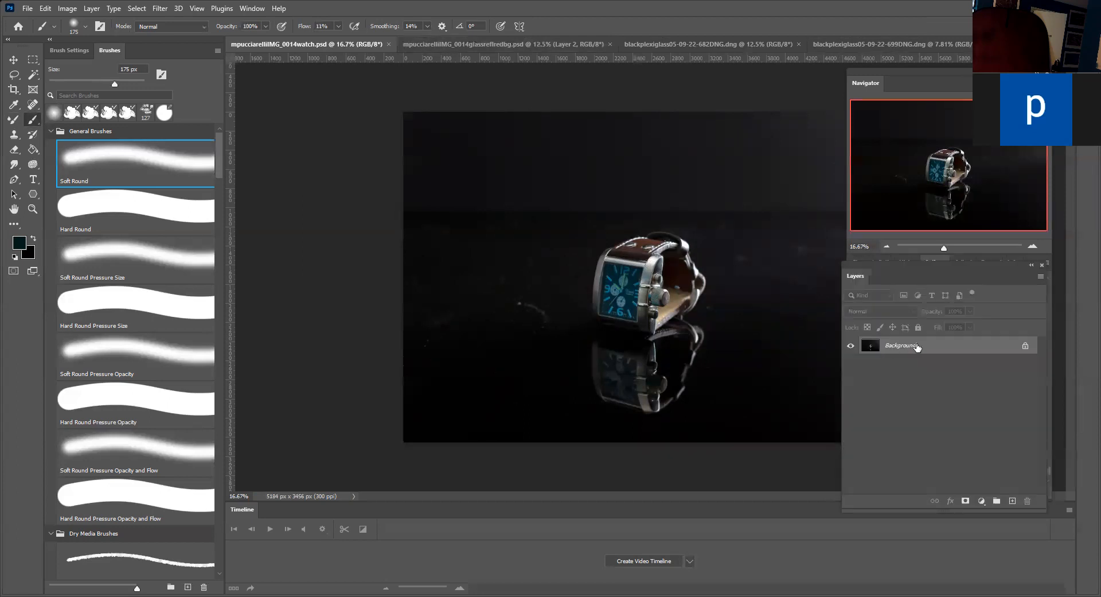
{"action": "right_click", "coordinate": [917, 346]}
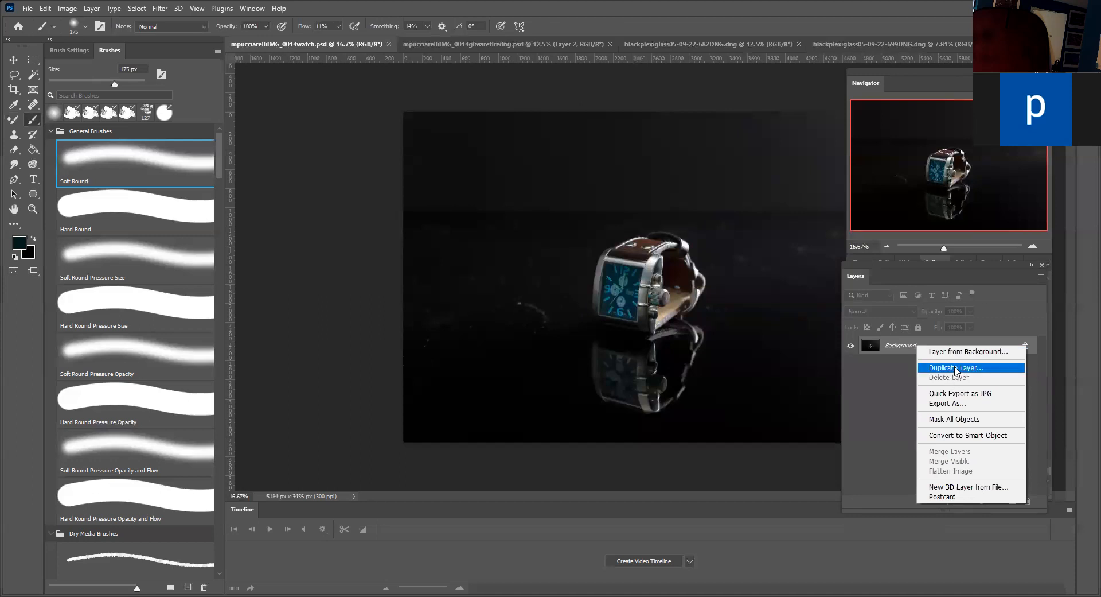
{"action": "left_click", "coordinate": [905, 357]}
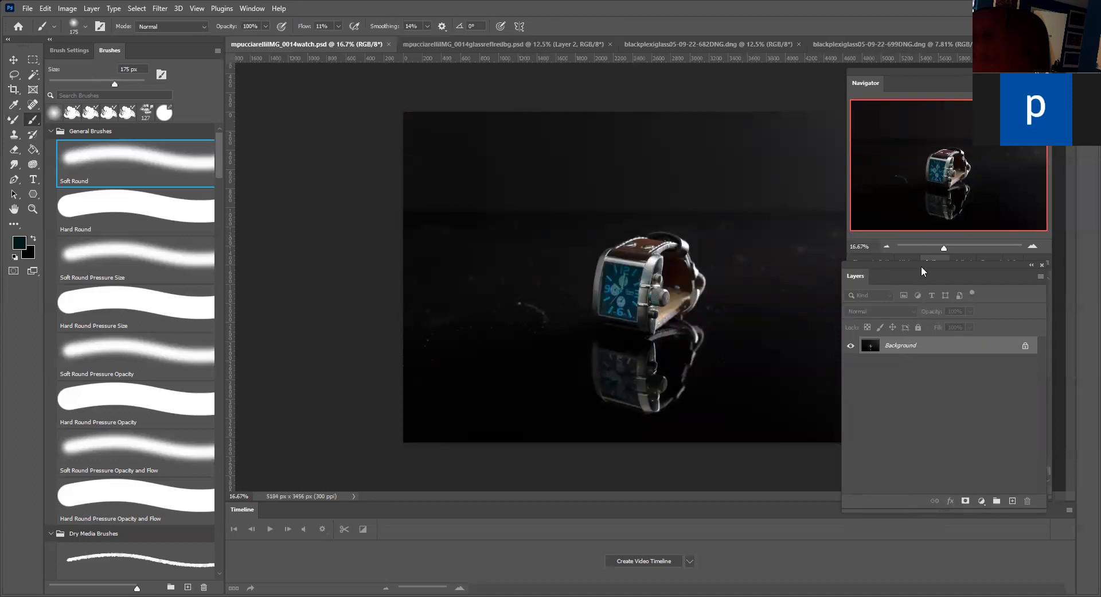
{"action": "mouse_move", "coordinate": [937, 277]}
{"action": "left_mouse_down"}
{"action": "mouse_move", "coordinate": [927, 274]}
{"action": "mouse_move", "coordinate": [956, 266]}
{"action": "left_mouse_up"}
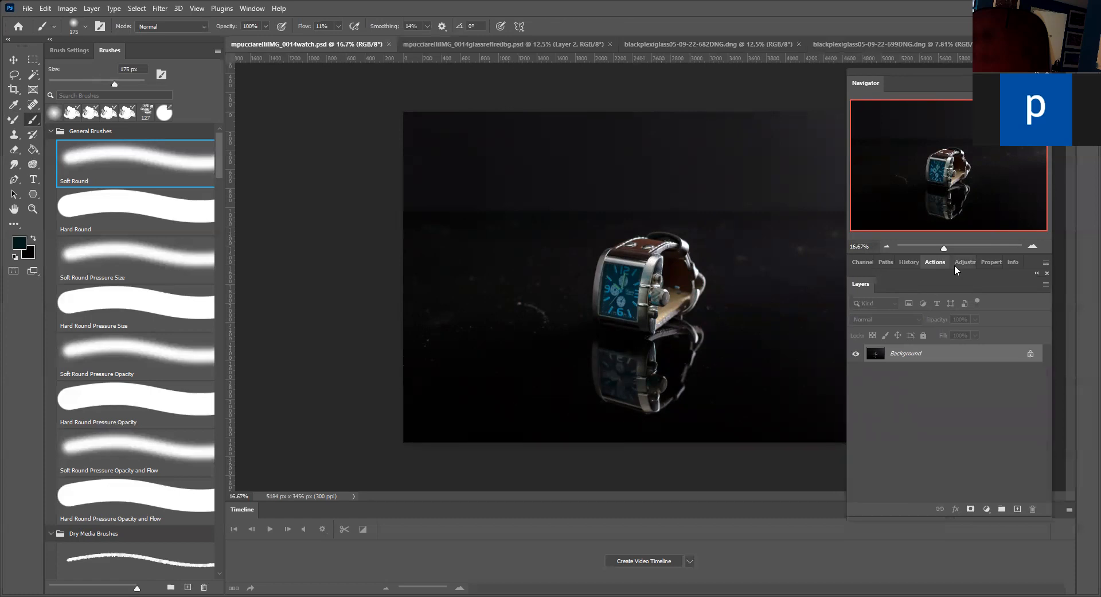
{"action": "left_click", "coordinate": [908, 262]}
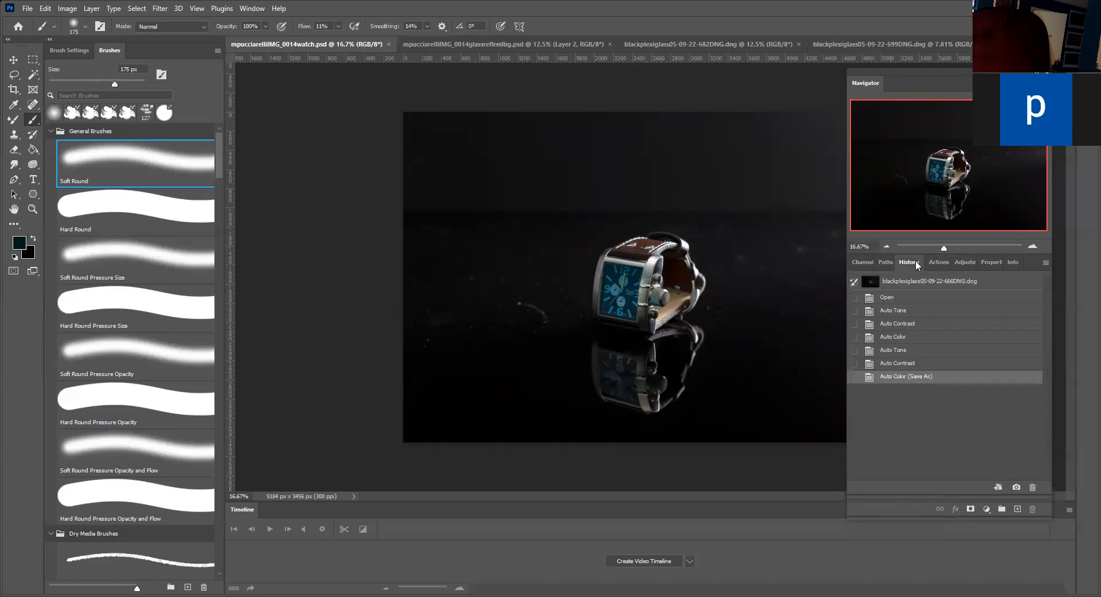
{"action": "left_click", "coordinate": [864, 261]}
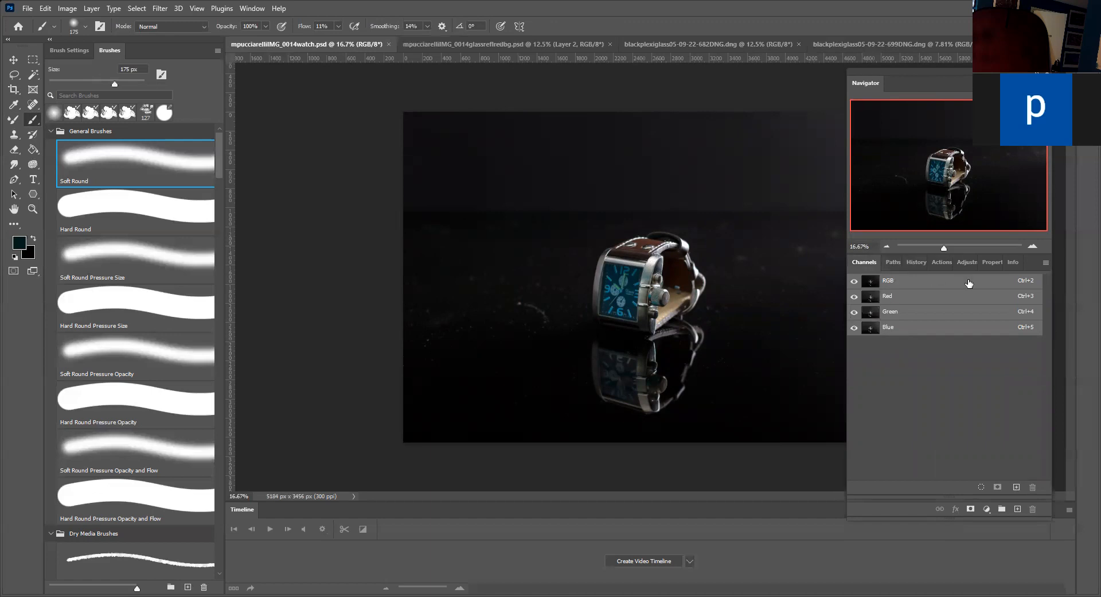
{"action": "left_click", "coordinate": [892, 264]}
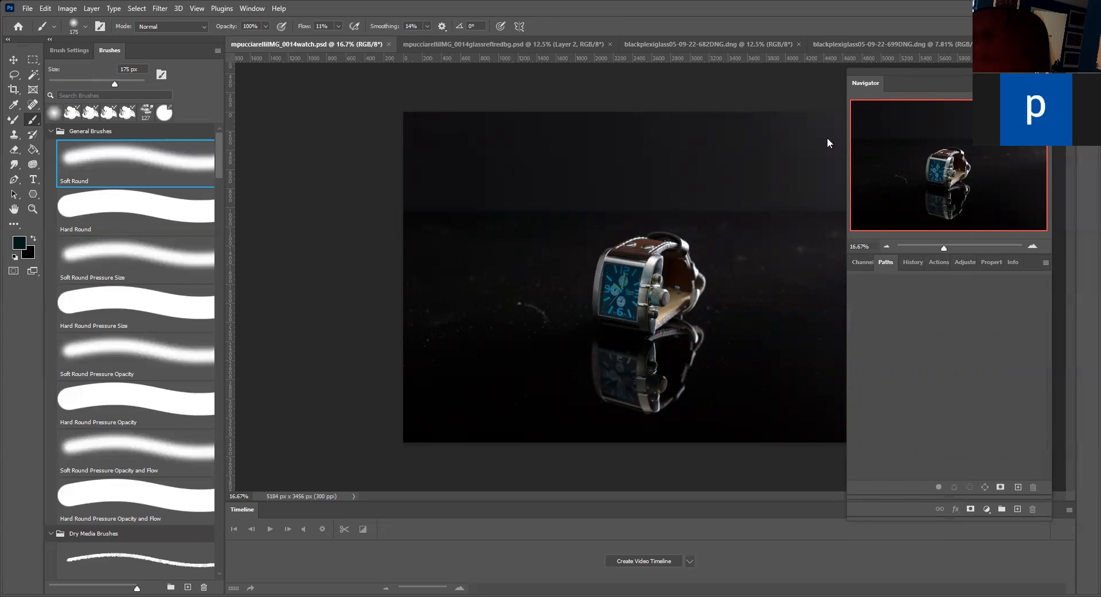
Step: Reset the PHOTO2021 workspace and move the Layers and Navigator panel group further away from the watch image
{"action": "left_click", "coordinate": [251, 9]}
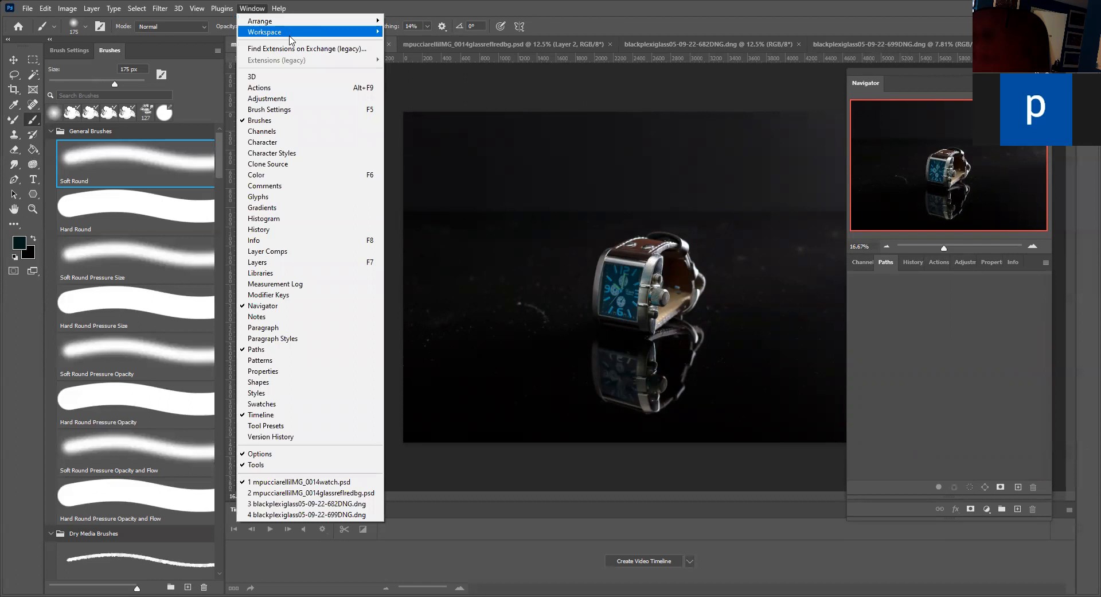
{"action": "mouse_move", "coordinate": [290, 33]}
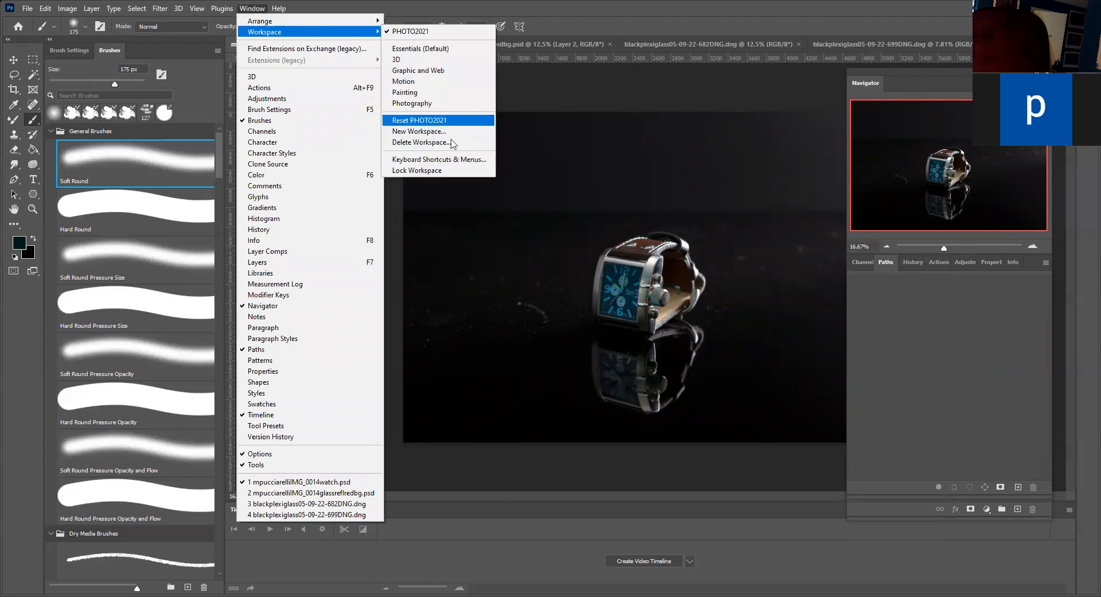
{"action": "left_click", "coordinate": [435, 120]}
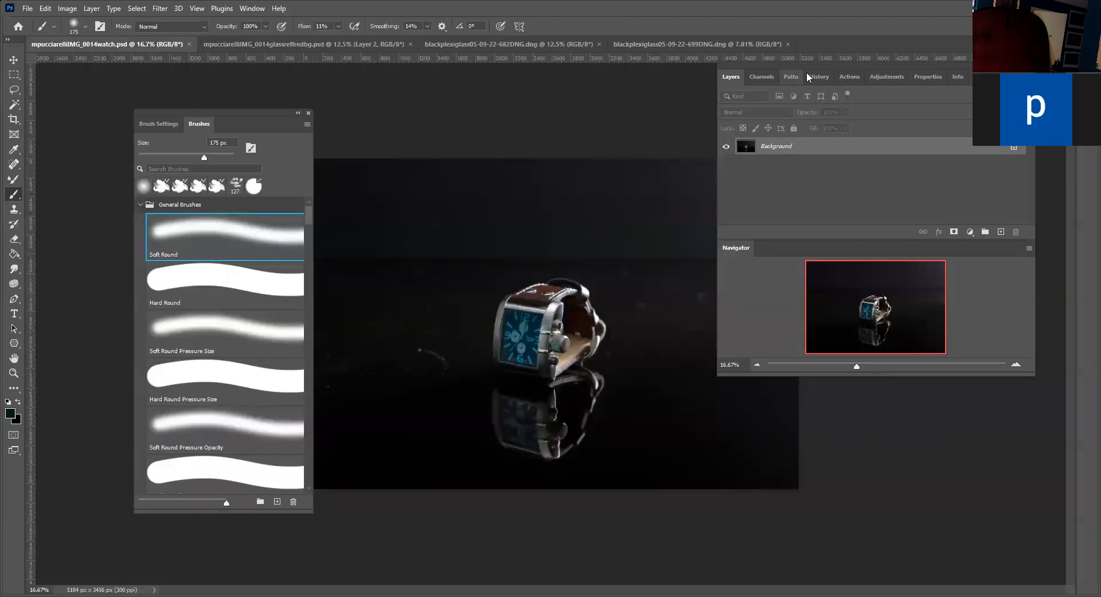
{"action": "left_click_drag", "start_coordinate": [811, 66], "coordinate": [901, 79]}
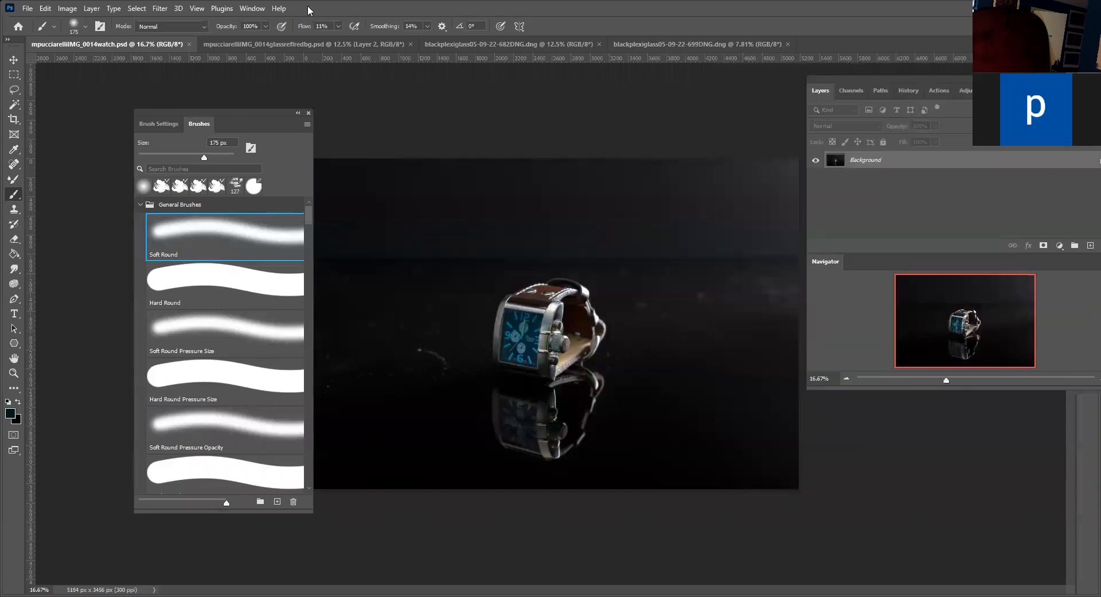
{"action": "left_click", "coordinate": [250, 7]}
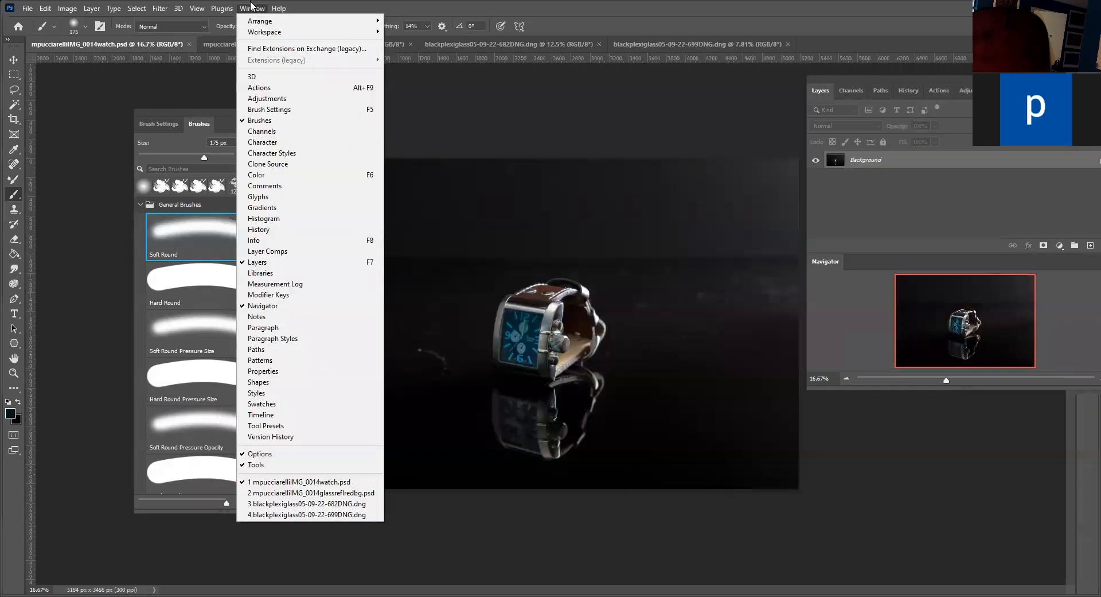
{"action": "mouse_move", "coordinate": [267, 34]}
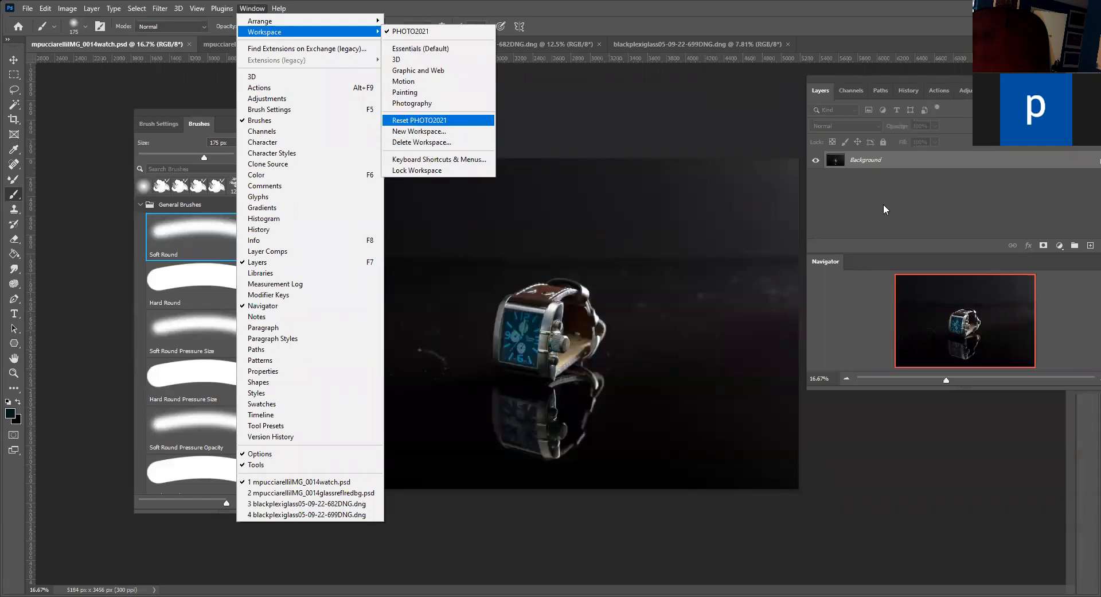
{"action": "left_click", "coordinate": [895, 165]}
{"action": "left_click", "coordinate": [934, 88]}
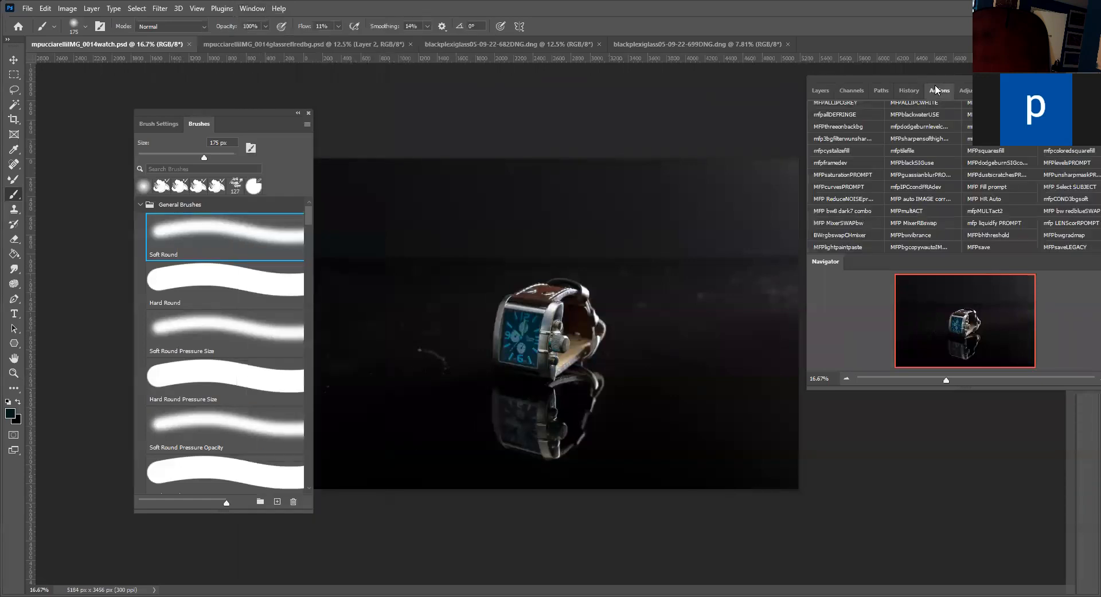
{"action": "left_click", "coordinate": [915, 88]}
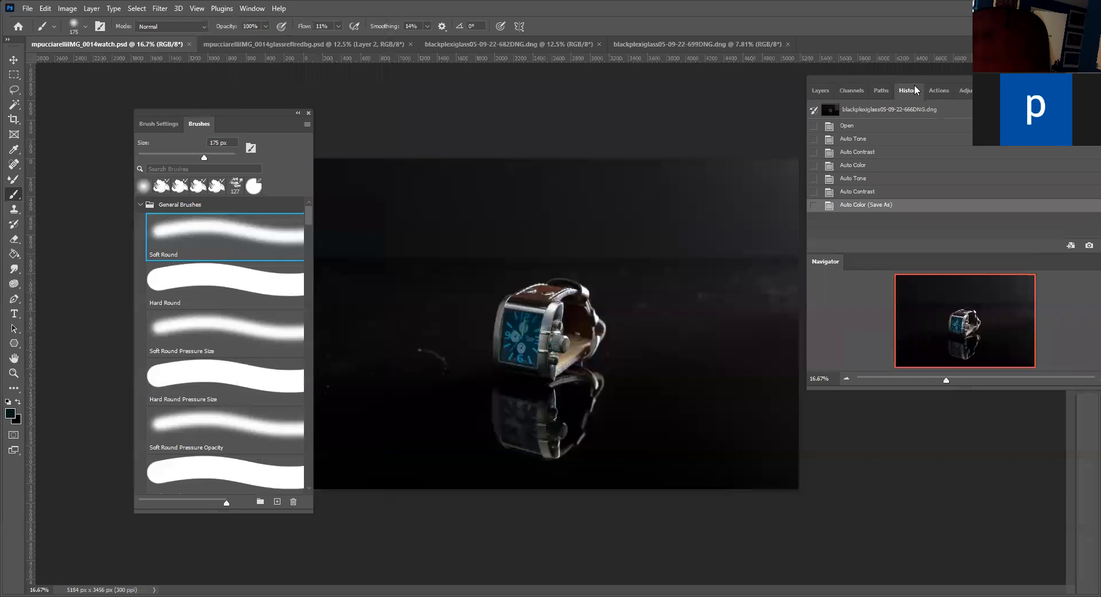
Step: Duplicate the watch photo's Background layer as Background copy
{"action": "left_click", "coordinate": [821, 91]}
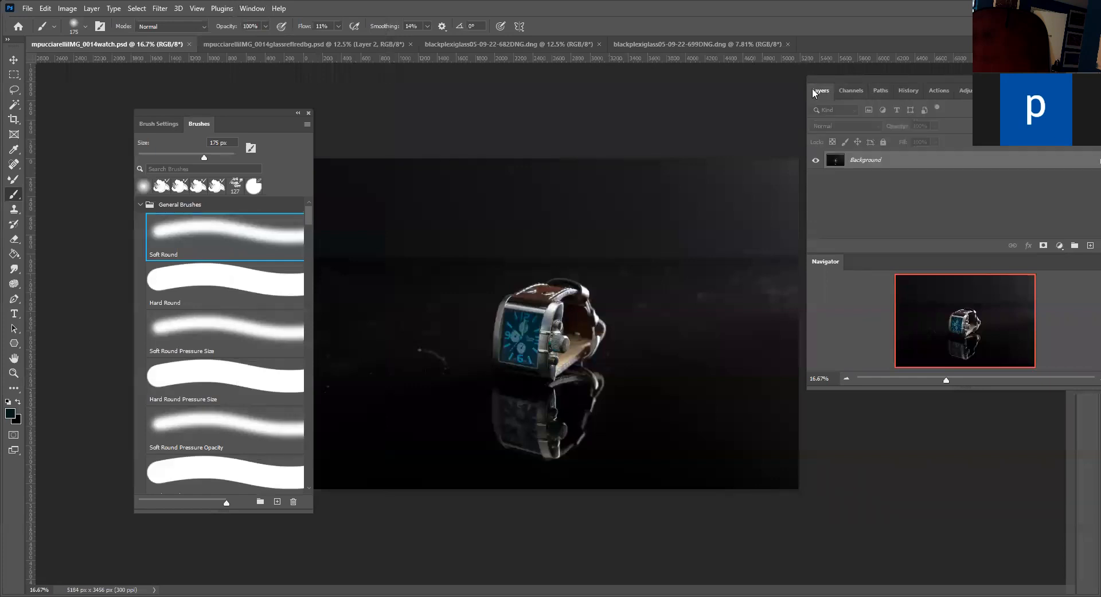
{"action": "right_click", "coordinate": [917, 164]}
{"action": "left_click", "coordinate": [935, 184]}
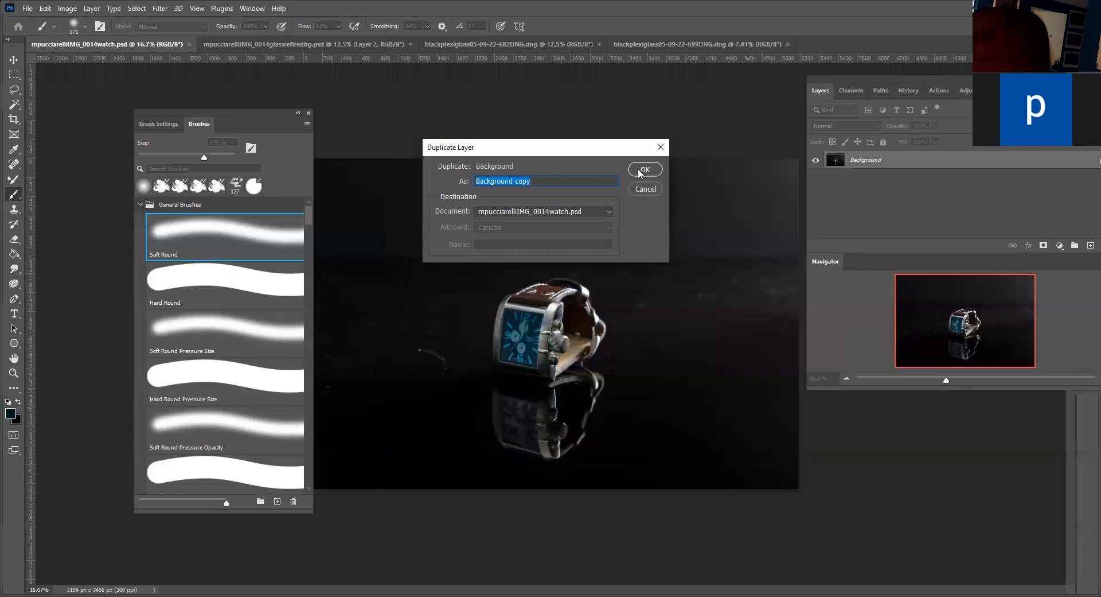
{"action": "left_click", "coordinate": [645, 170]}
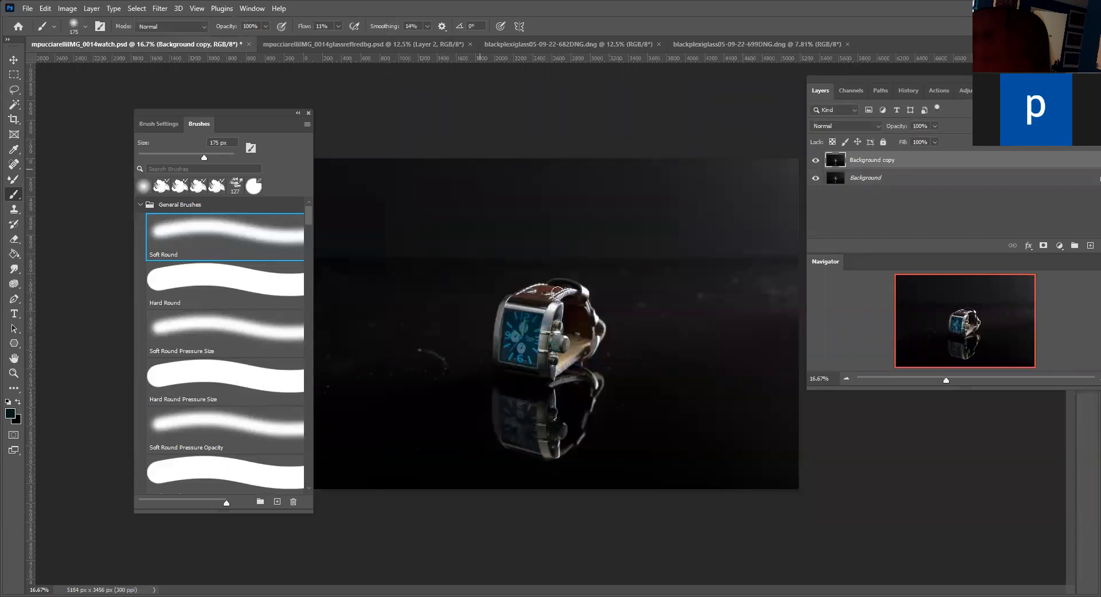
{"action": "left_click", "coordinate": [160, 8]}
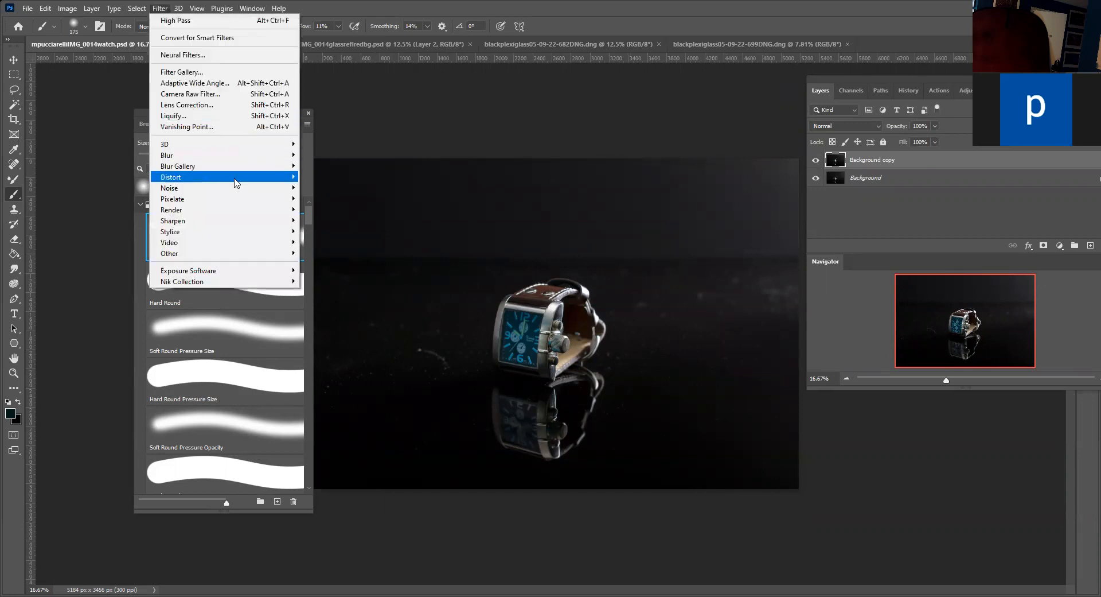
{"action": "left_click", "coordinate": [205, 94]}
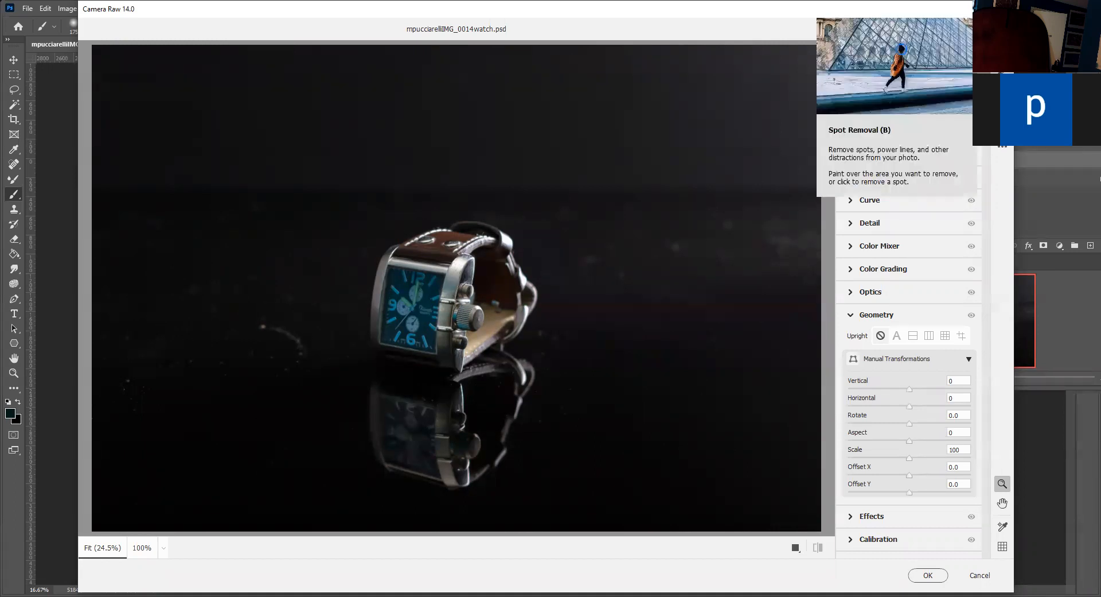
{"action": "left_click", "coordinate": [1003, 69]}
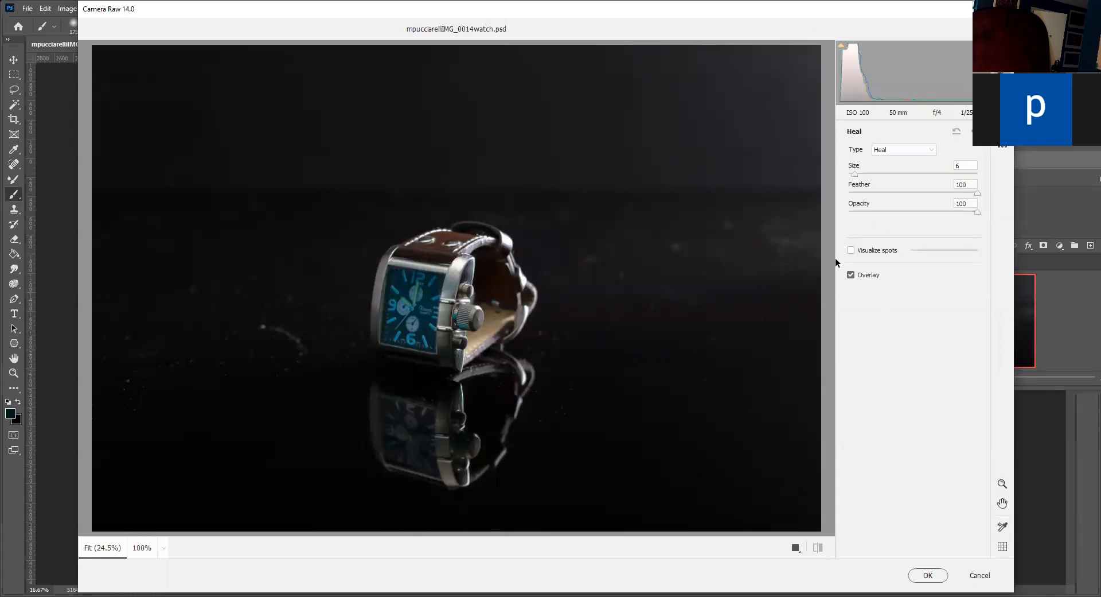
{"action": "left_click", "coordinate": [850, 251]}
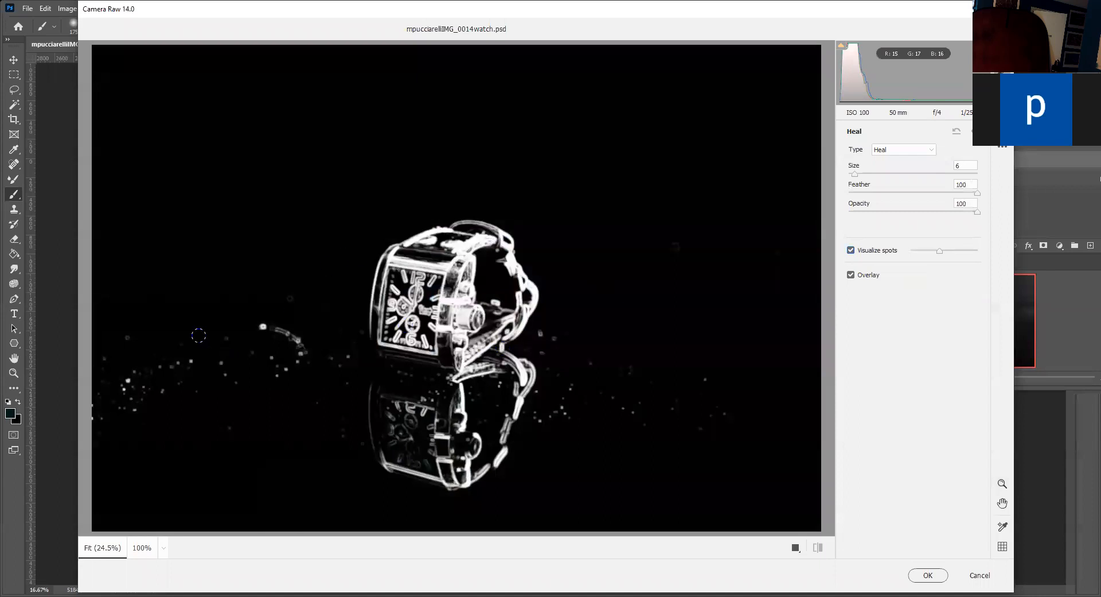
{"action": "left_click", "coordinate": [973, 578]}
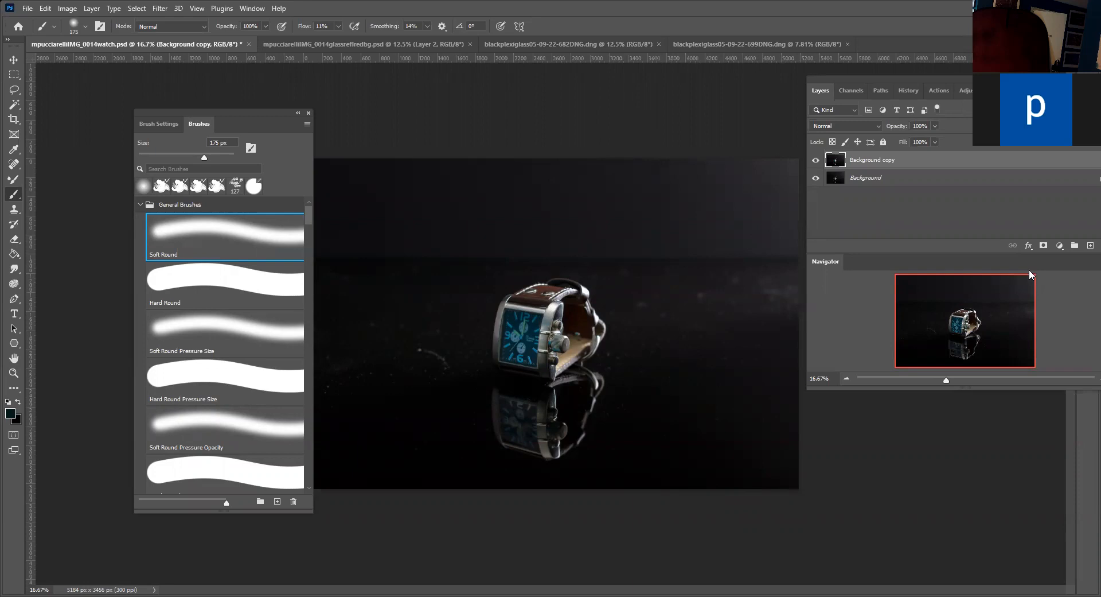
Step: Create a new layer above Background copy and paint over the dust specks around the watch with the 200 px Mixer Brush
{"action": "left_click", "coordinate": [1090, 246]}
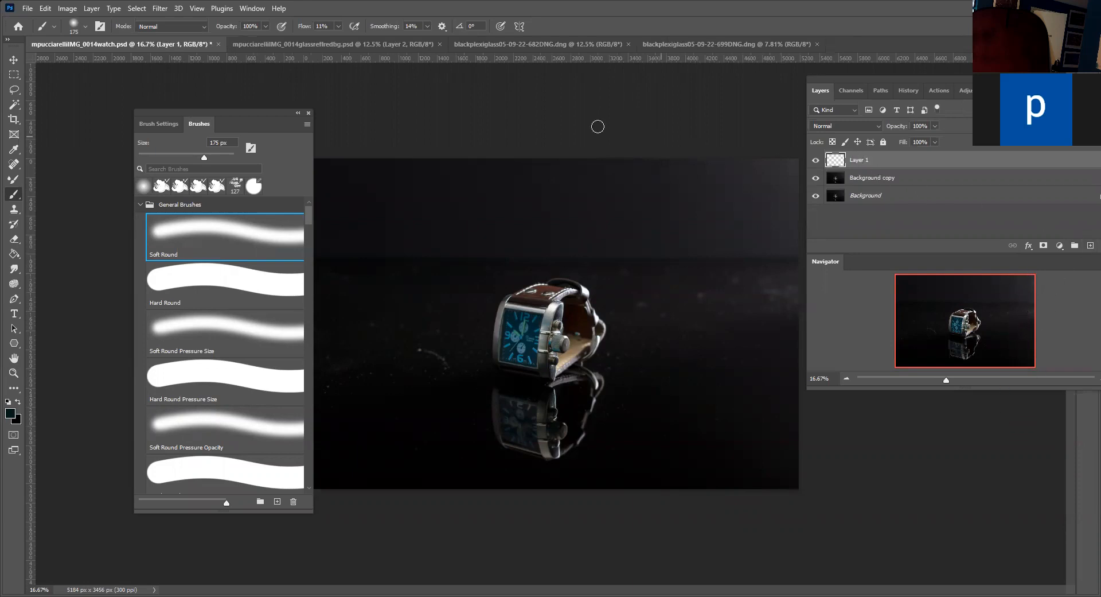
{"action": "left_click", "coordinate": [12, 180]}
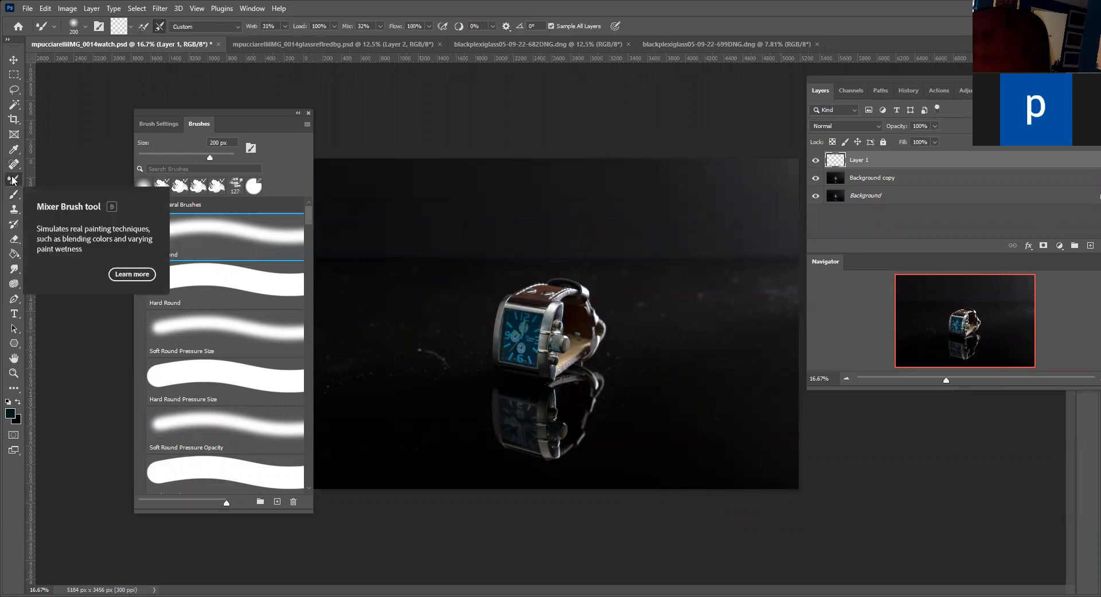
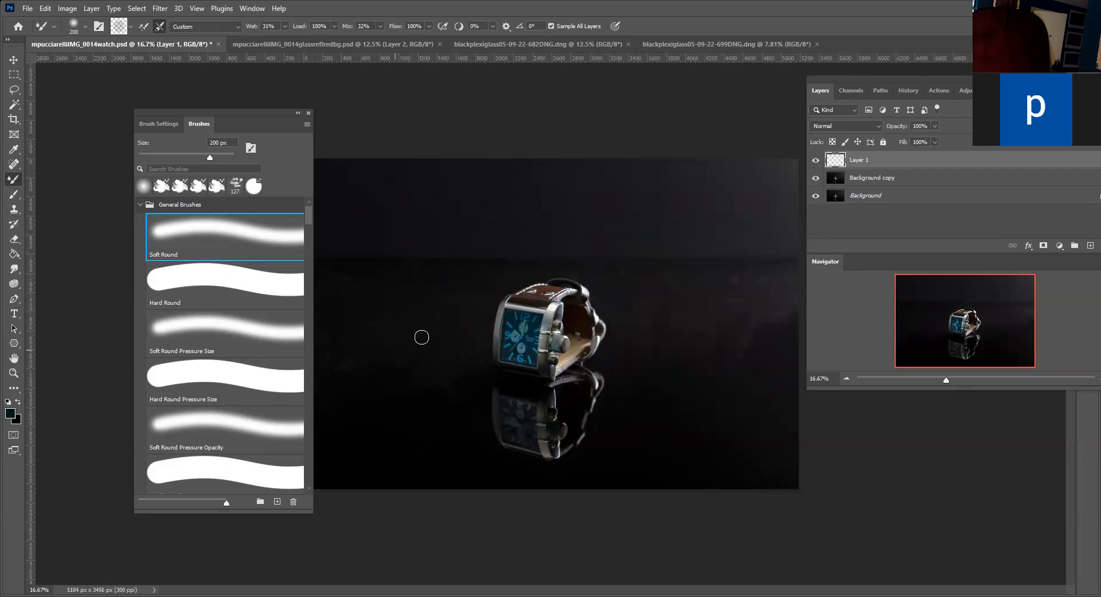
{"action": "mouse_move", "coordinate": [380, 344]}
{"action": "left_mouse_down"}
{"action": "mouse_move", "coordinate": [389, 452]}
{"action": "mouse_move", "coordinate": [367, 366]}
{"action": "left_mouse_up"}
Step: Merge Layer 1 and Background copy using Merge Visible while the Background layer is hidden
{"action": "left_click", "coordinate": [868, 177]}
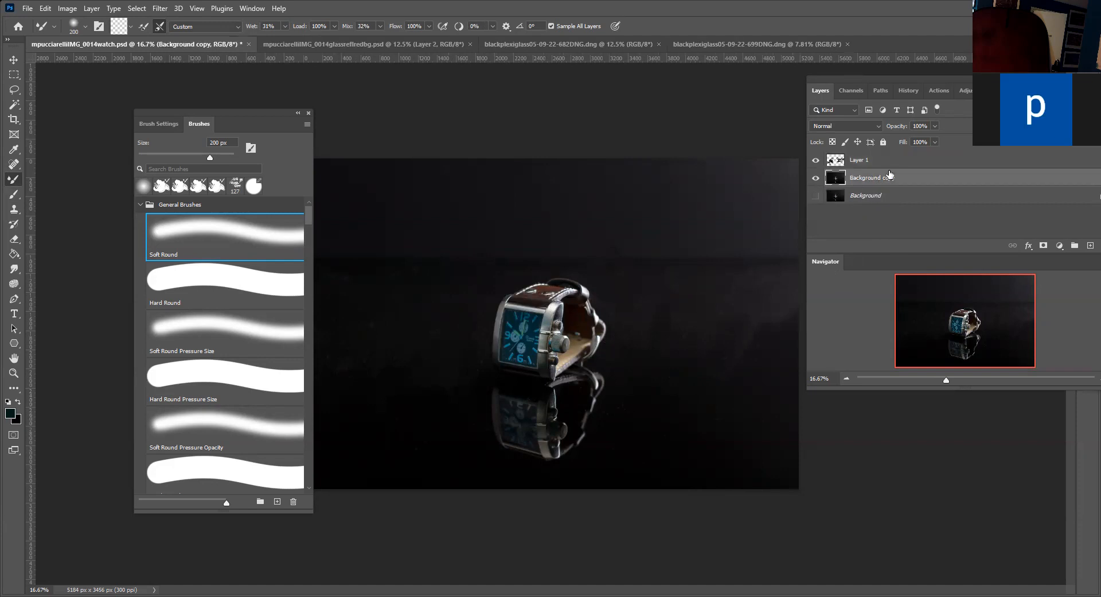
{"action": "left_click", "coordinate": [909, 161], "text": "shift"}
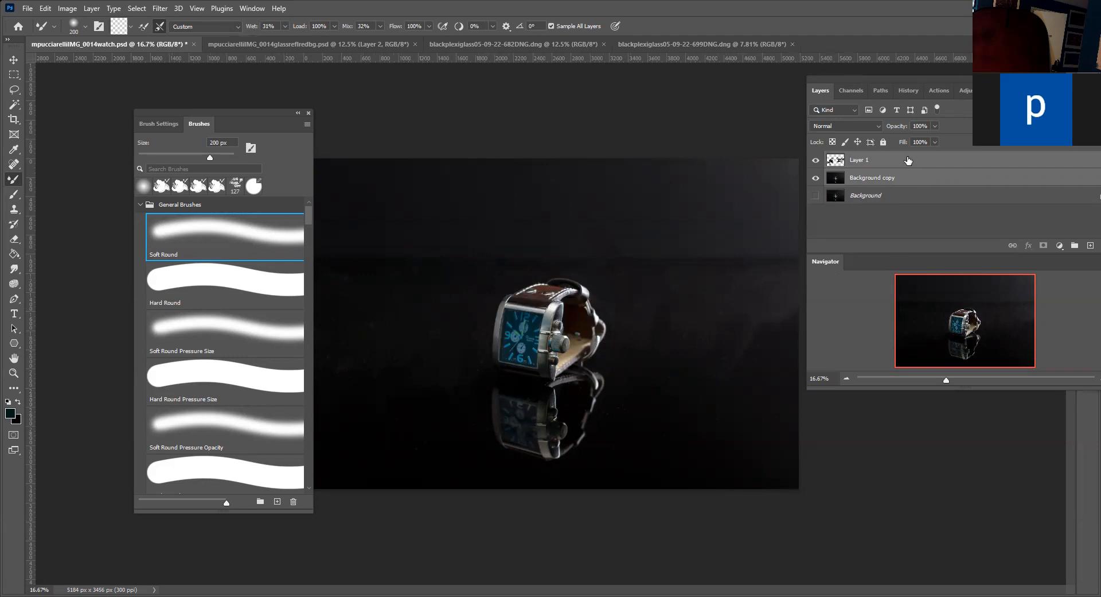
{"action": "right_click", "coordinate": [908, 160]}
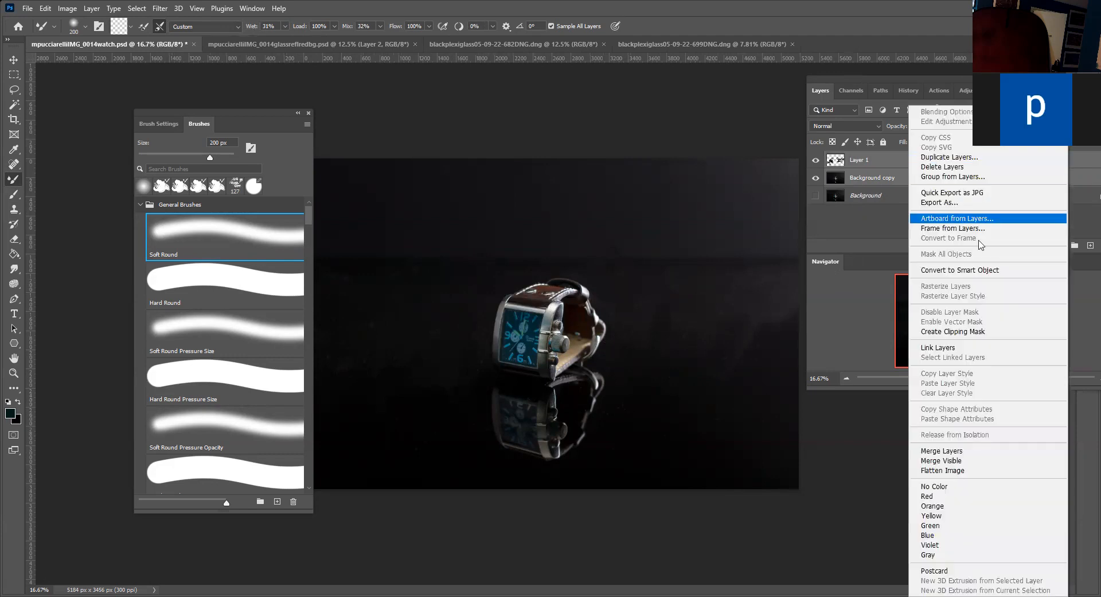
{"action": "left_click", "coordinate": [967, 461]}
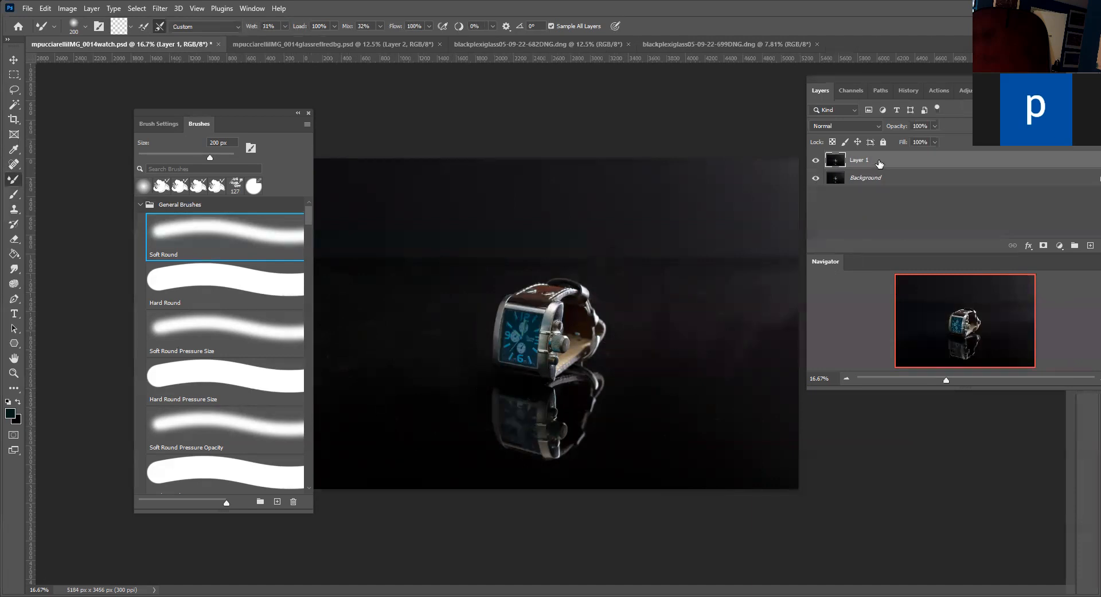
Step: Run the MFPdodgeburnSIGcombo action on the merged Layer 1 to add dodge-and-burn and the signature text
{"action": "left_click", "coordinate": [942, 90]}
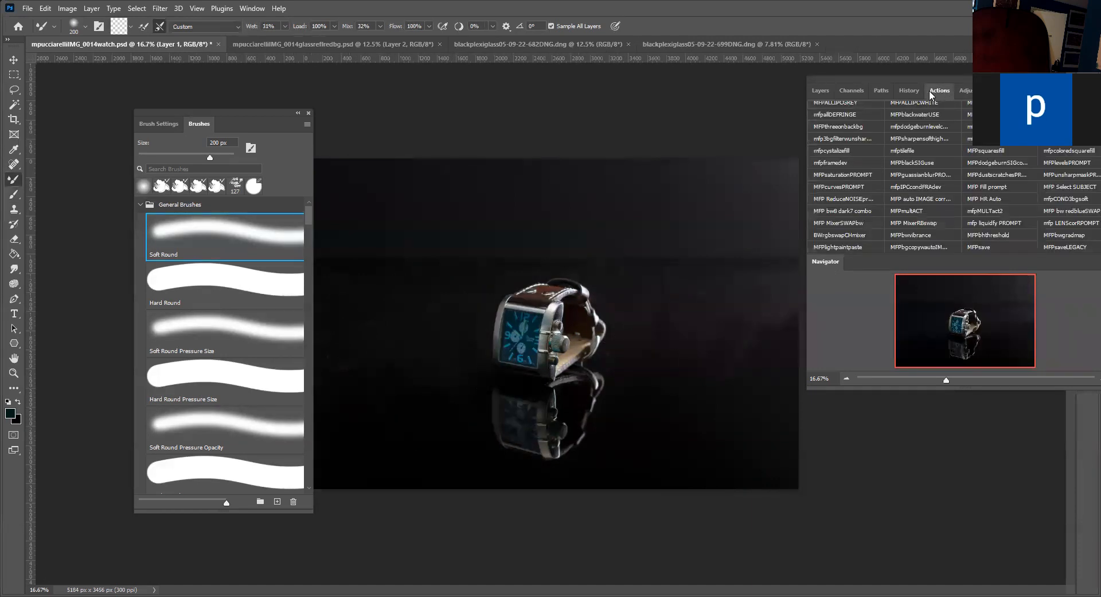
{"action": "left_click", "coordinate": [907, 92]}
{"action": "scroll", "coordinate": [874, 147], "scroll_direction": "up", "scroll_amount": 3}
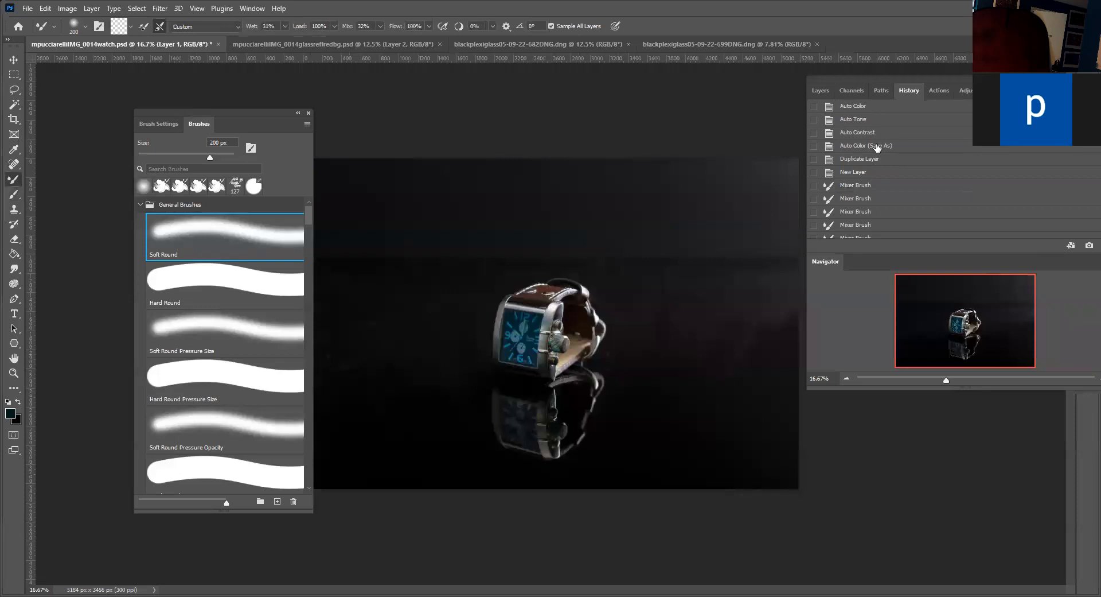
{"action": "left_click", "coordinate": [819, 93]}
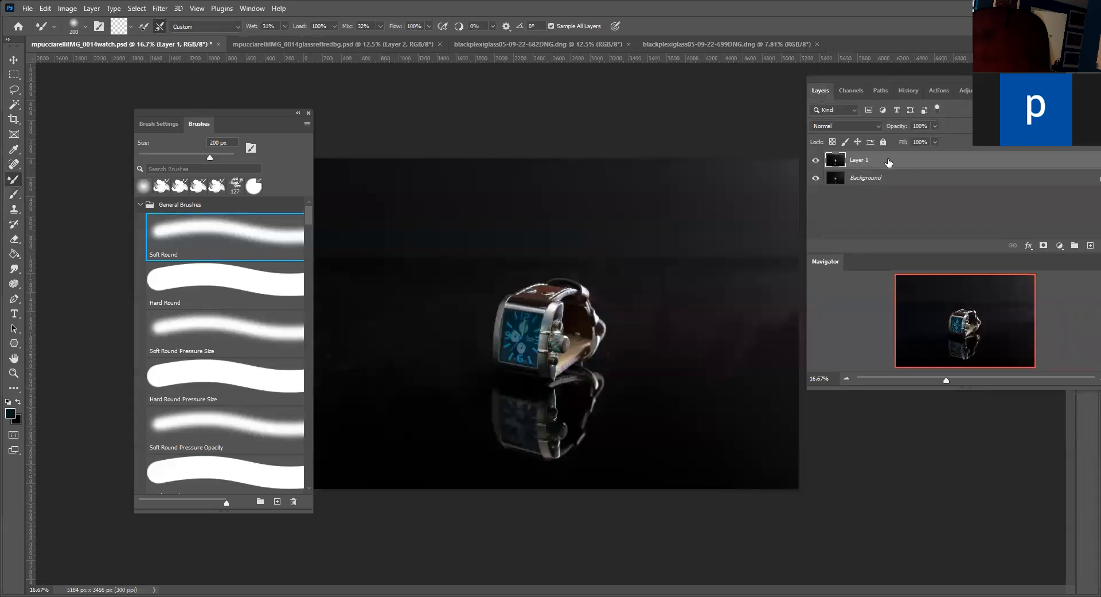
{"action": "left_click", "coordinate": [946, 92]}
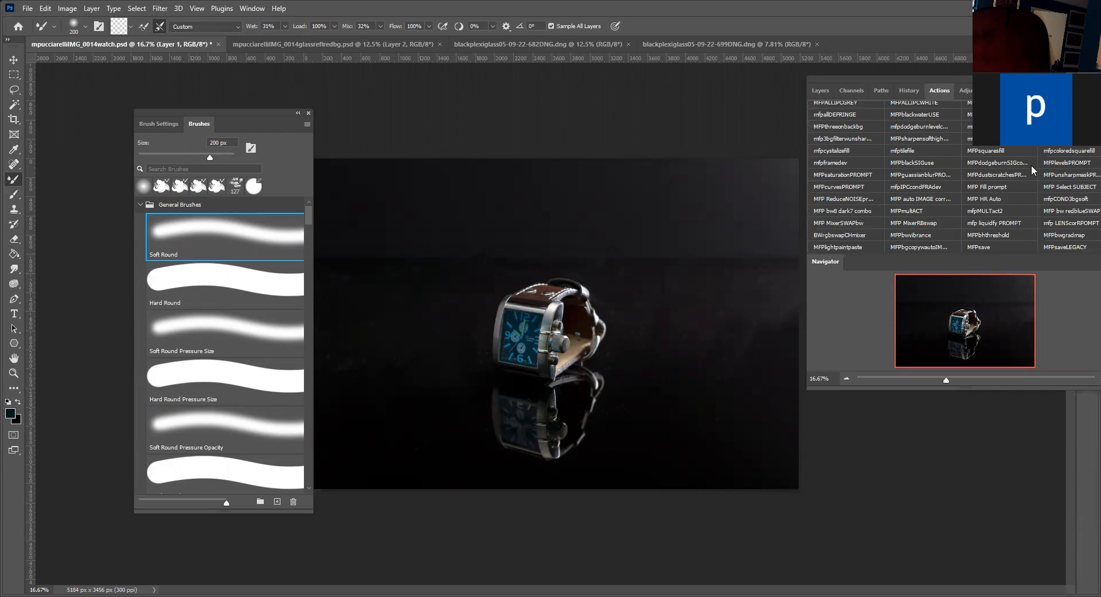
{"action": "left_click", "coordinate": [989, 166]}
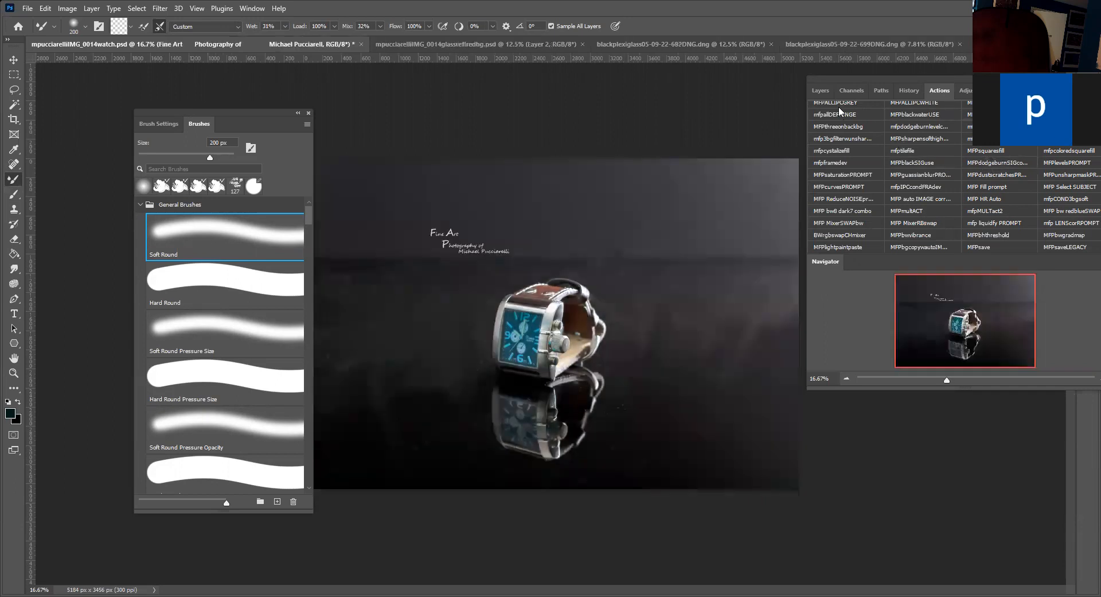
Step: Expand the Dodge & Burn Group and invert the Burn and Dodge layer masks to black
{"action": "left_click", "coordinate": [821, 91]}
{"action": "scroll", "coordinate": [848, 199], "scroll_direction": "down", "scroll_amount": 1}
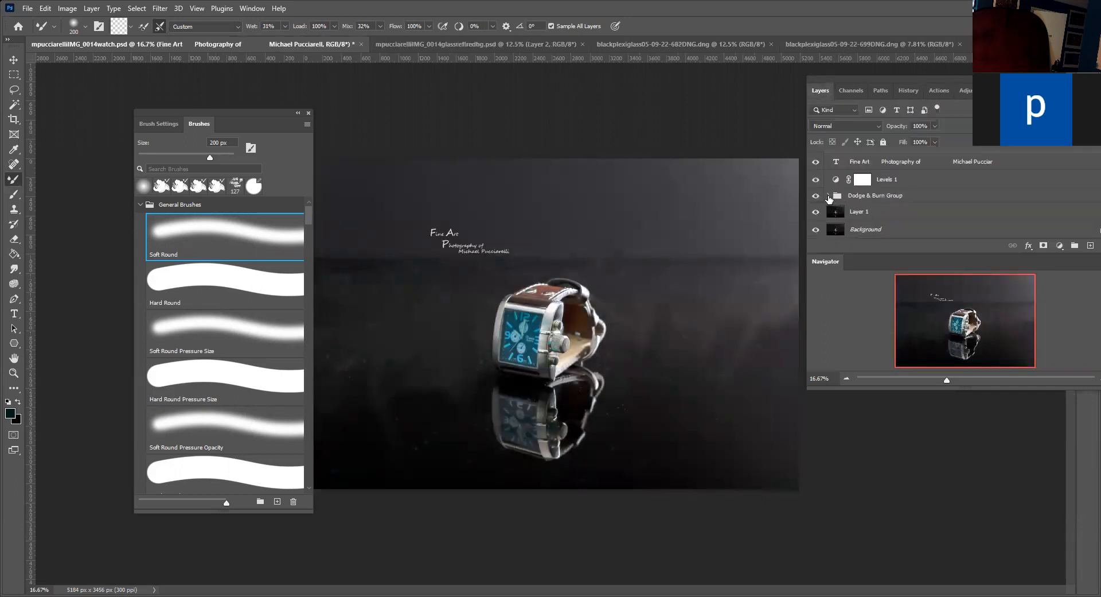
{"action": "left_click", "coordinate": [829, 195]}
{"action": "left_click", "coordinate": [871, 211]}
{"action": "key", "text": "ctrl+i"}
{"action": "left_click", "coordinate": [872, 230]}
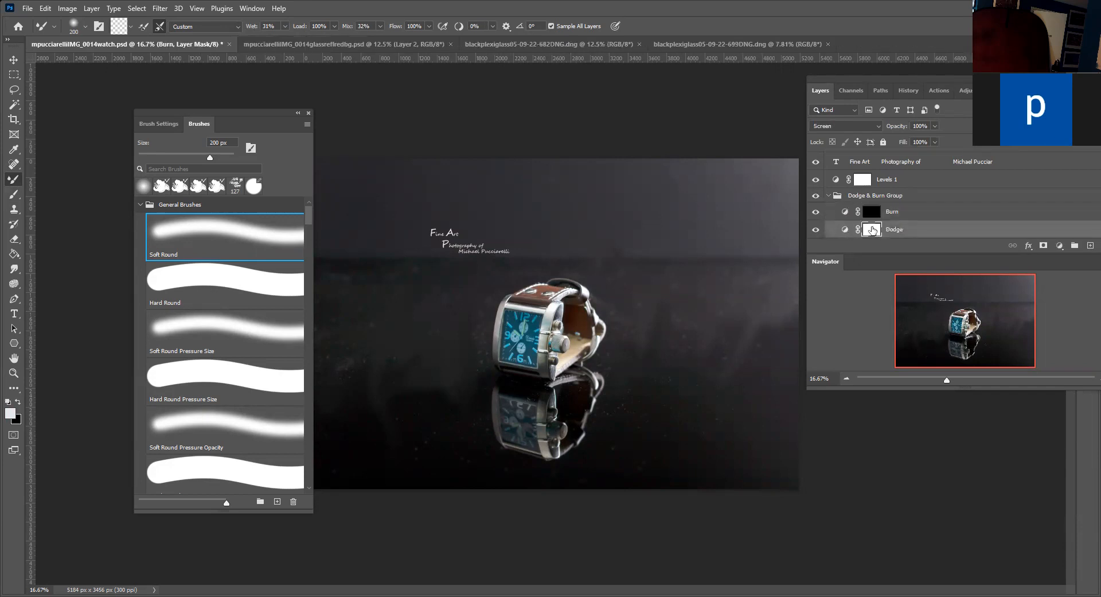
{"action": "key", "text": "ctrl+i"}
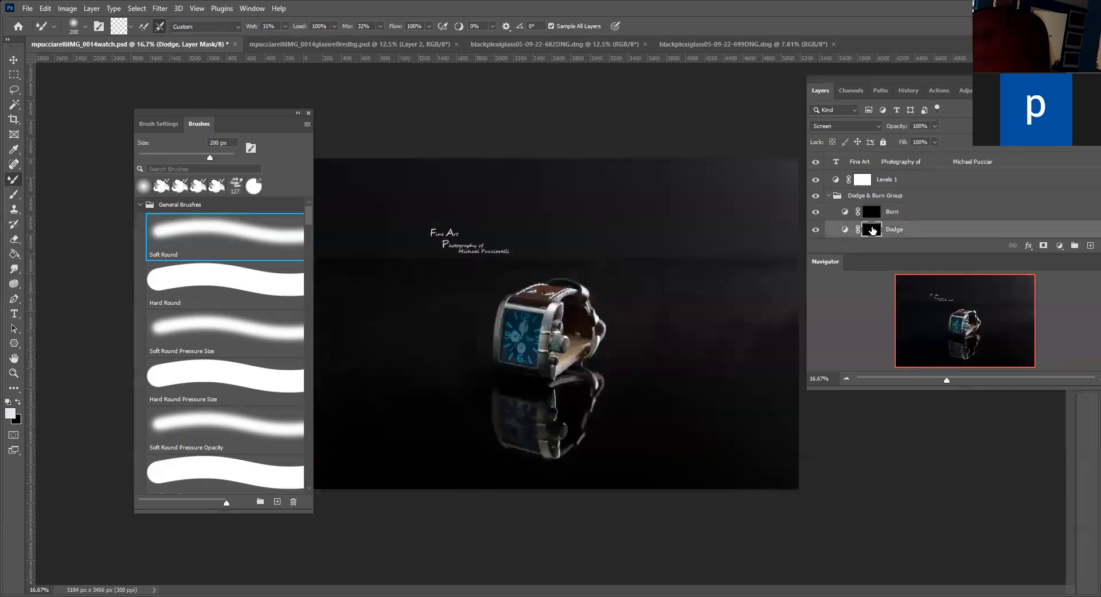
{"action": "scroll", "coordinate": [860, 177], "scroll_direction": "up", "scroll_amount": 1}
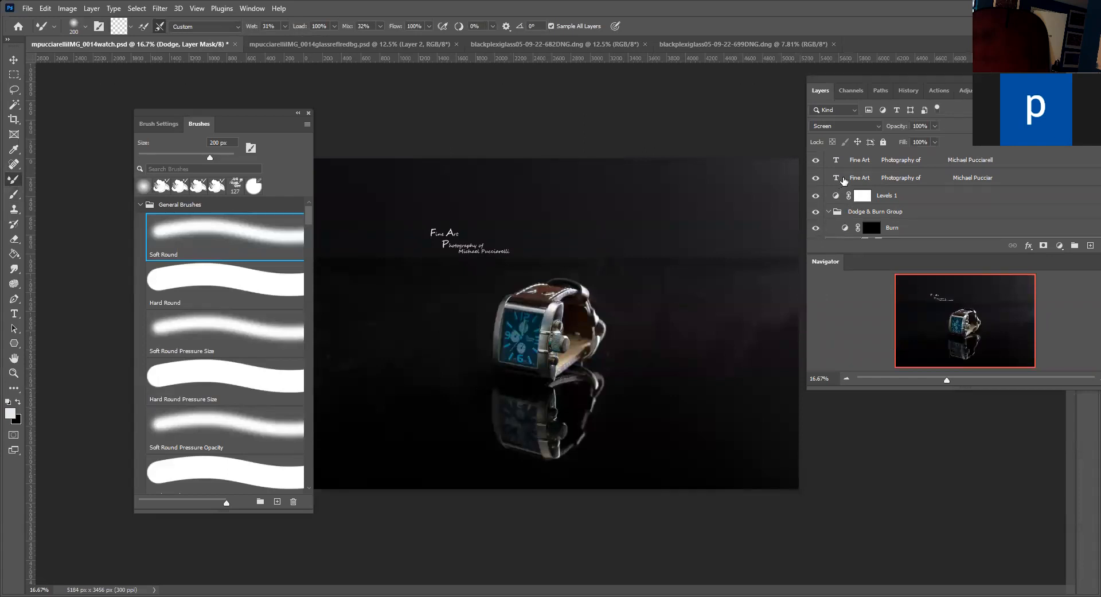
{"action": "left_click", "coordinate": [847, 180]}
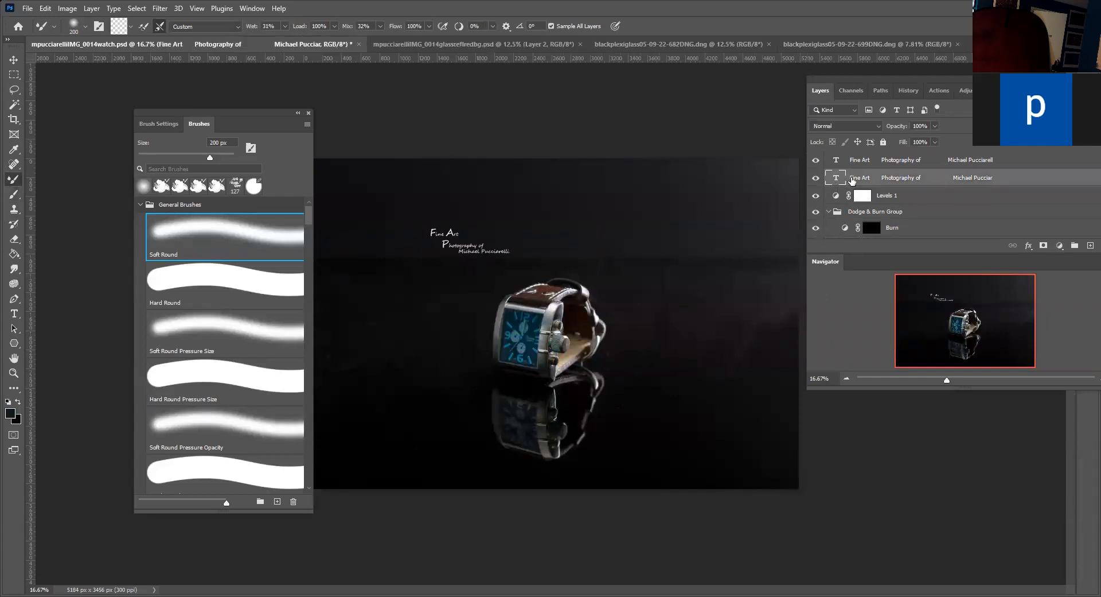
{"action": "left_click_drag", "start_coordinate": [846, 179], "coordinate": [1089, 246]}
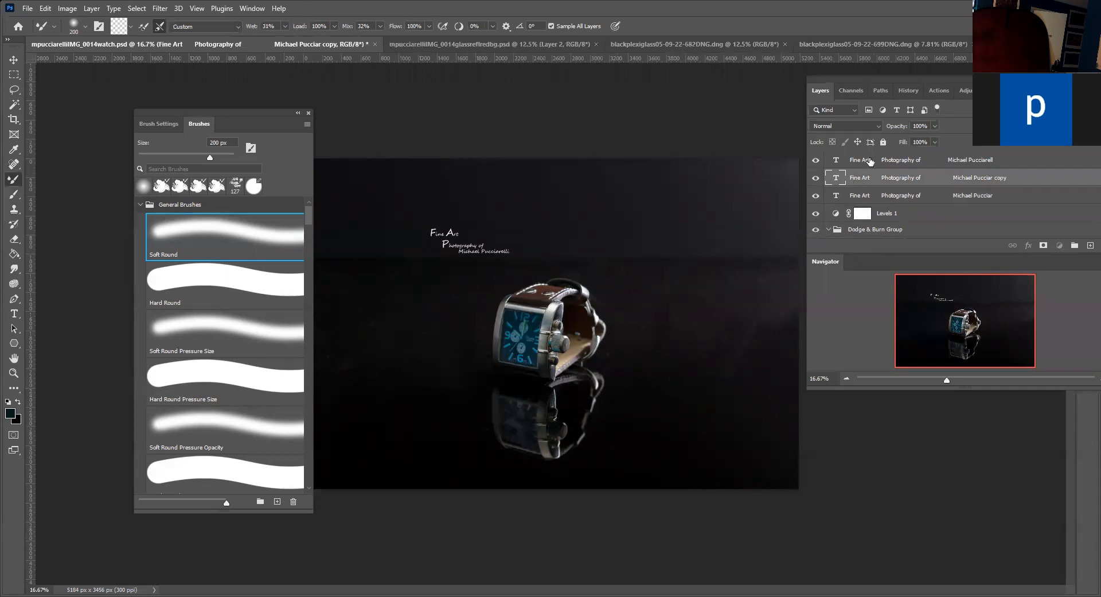
{"action": "left_click", "coordinate": [870, 160]}
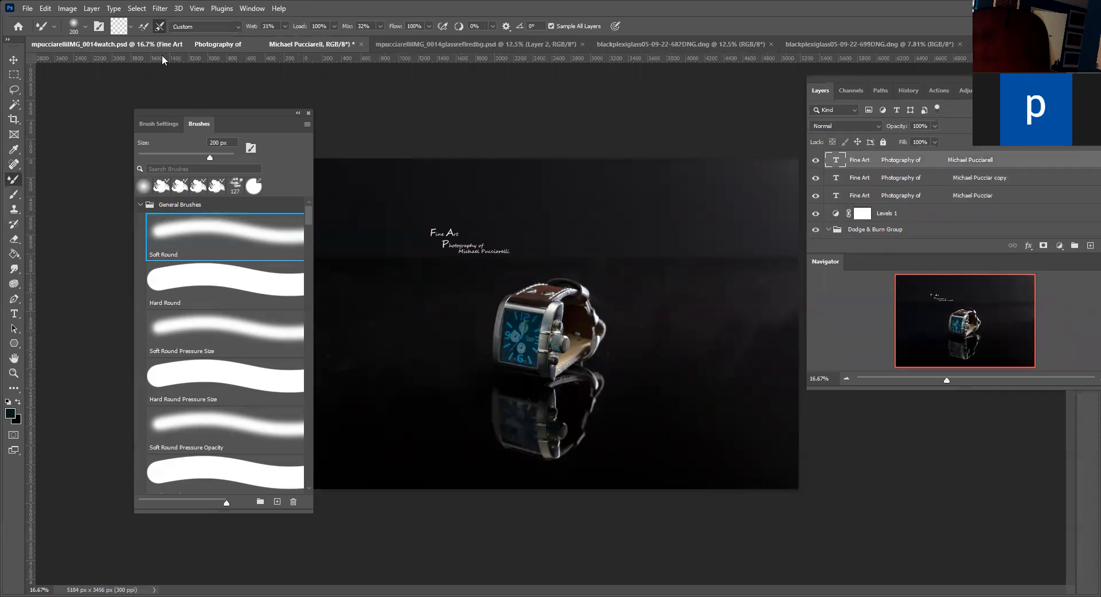
{"action": "left_click", "coordinate": [816, 160]}
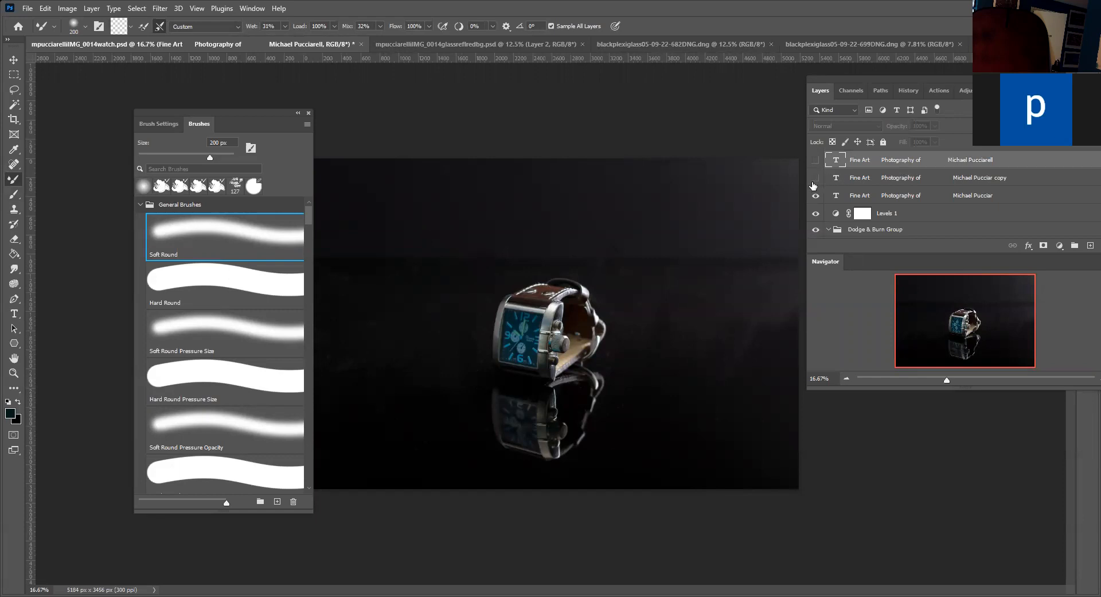
{"action": "scroll", "coordinate": [872, 199], "scroll_direction": "down", "scroll_amount": 3}
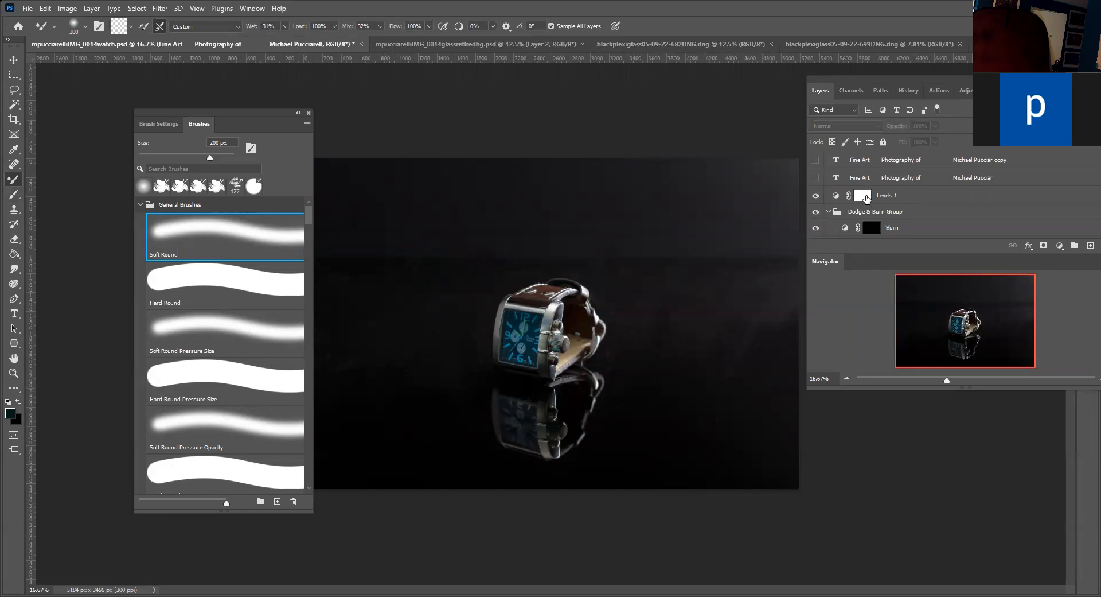
{"action": "scroll", "coordinate": [864, 202], "scroll_direction": "up", "scroll_amount": 3}
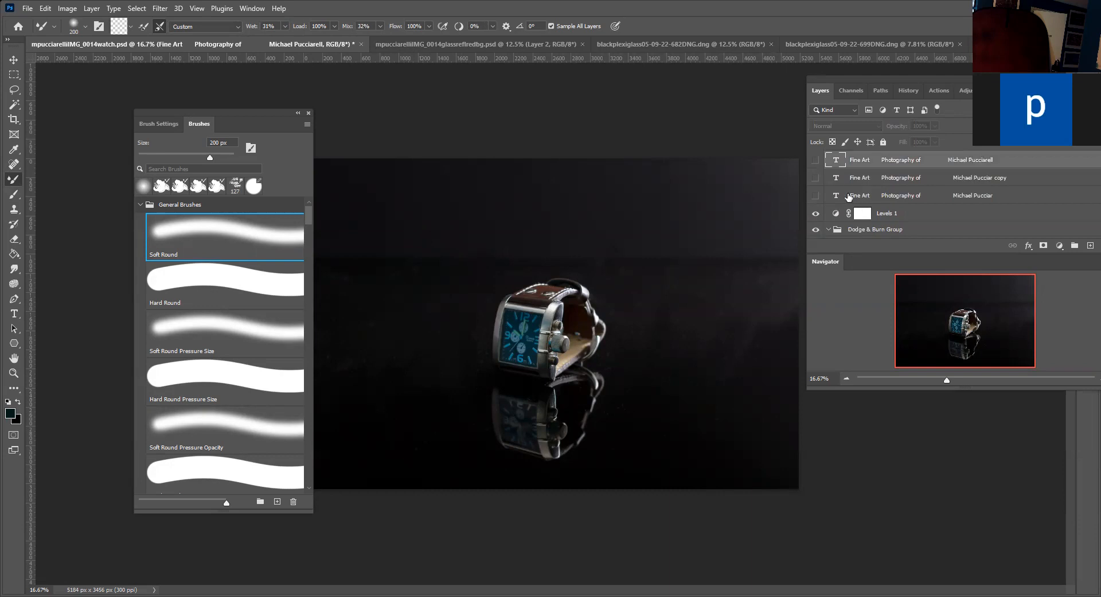
{"action": "left_click", "coordinate": [815, 160]}
{"action": "left_click", "coordinate": [873, 179]}
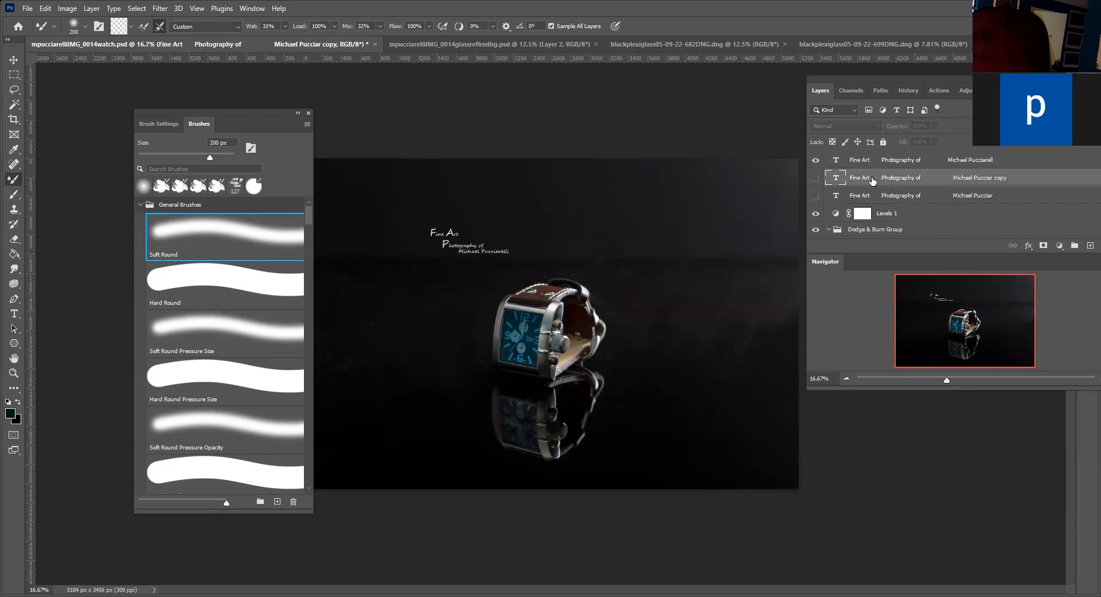
{"action": "left_click_drag", "start_coordinate": [873, 179], "coordinate": [1089, 248]}
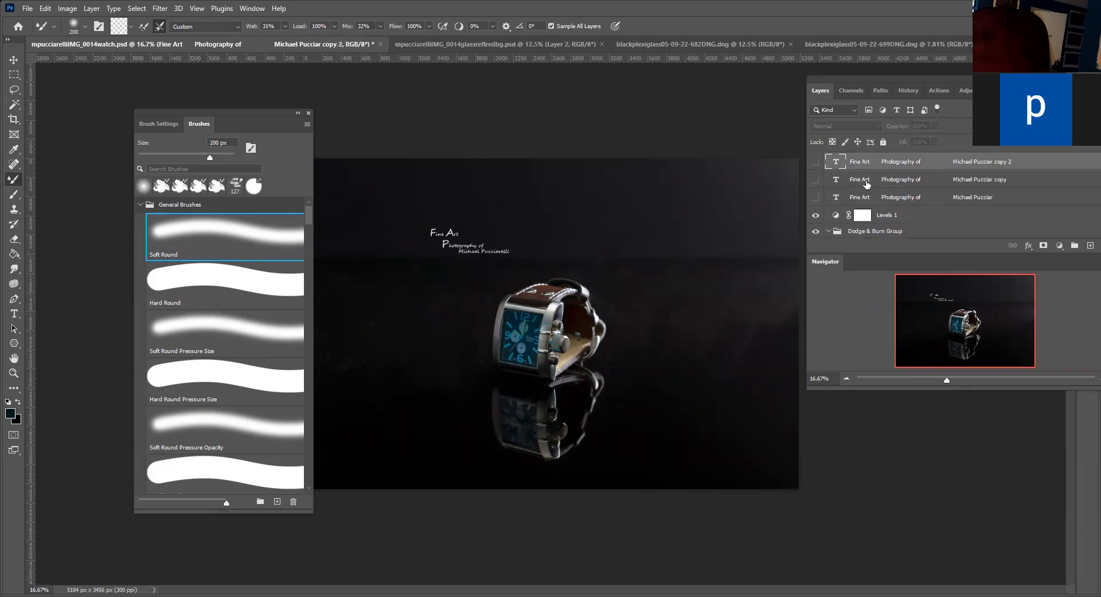
{"action": "left_click", "coordinate": [859, 181]}
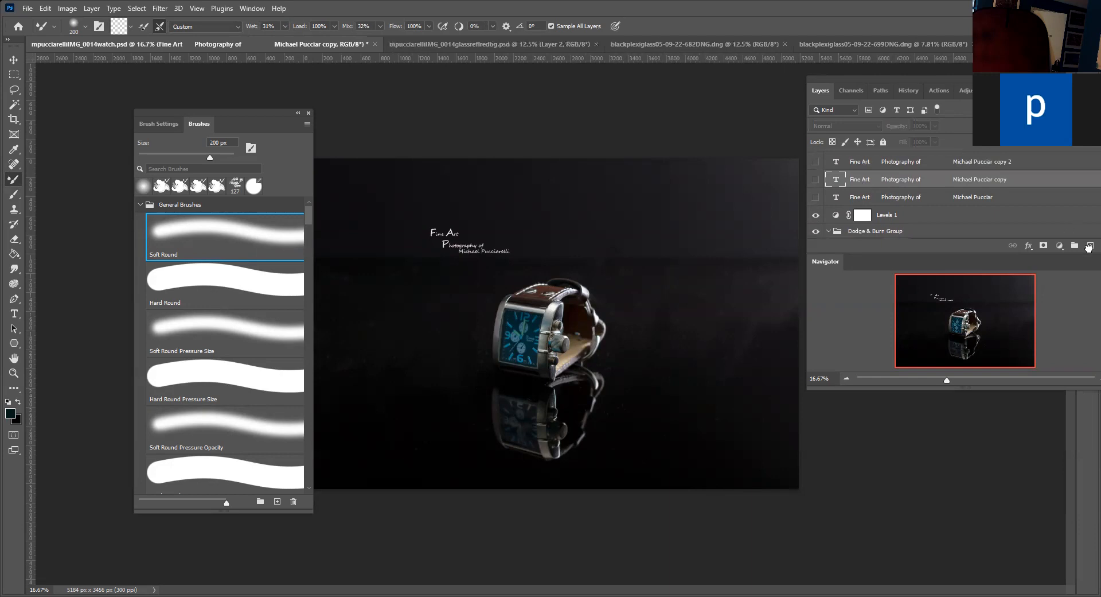
{"action": "left_click_drag", "start_coordinate": [1088, 248], "coordinate": [1079, 245]}
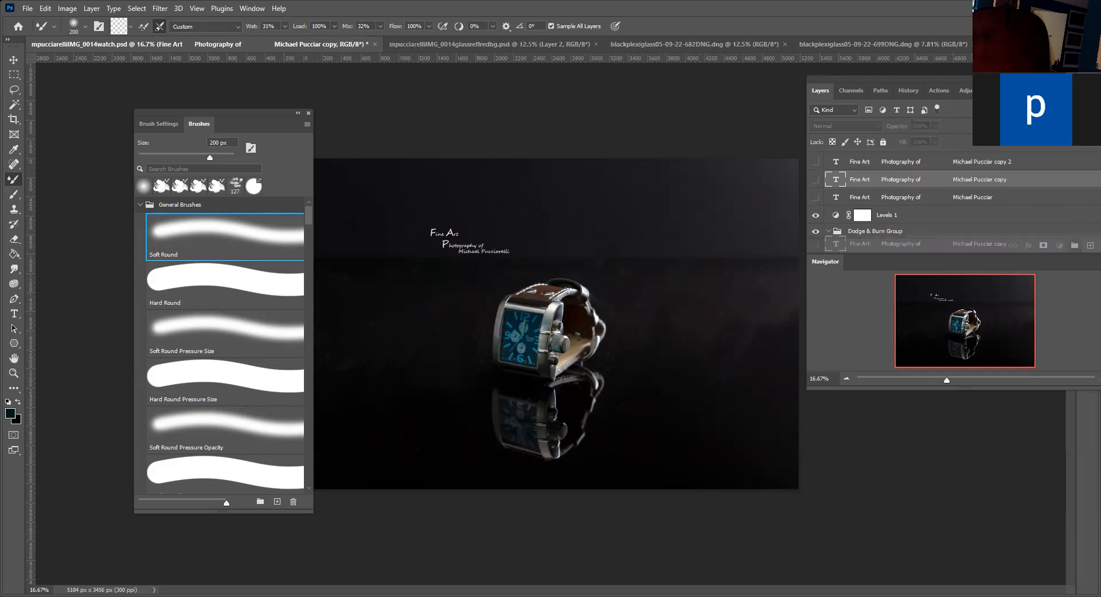
Step: Delete the redundant signature text layers, keeping only the topmost signature above the Levels 1 layer
{"action": "left_click_drag", "start_coordinate": [913, 77], "coordinate": [815, 70]}
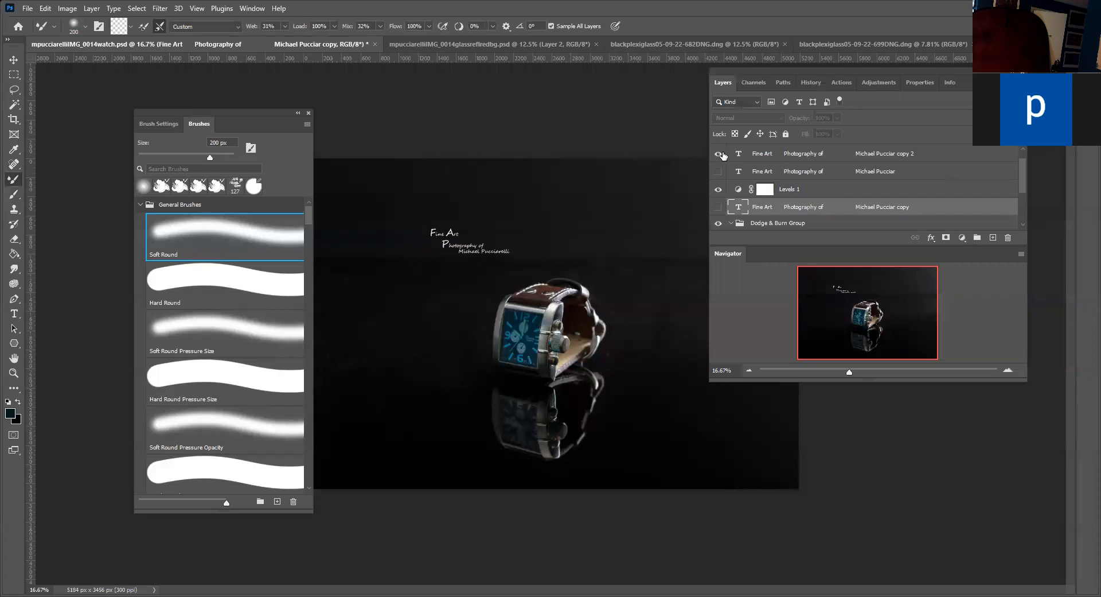
{"action": "left_click", "coordinate": [757, 172]}
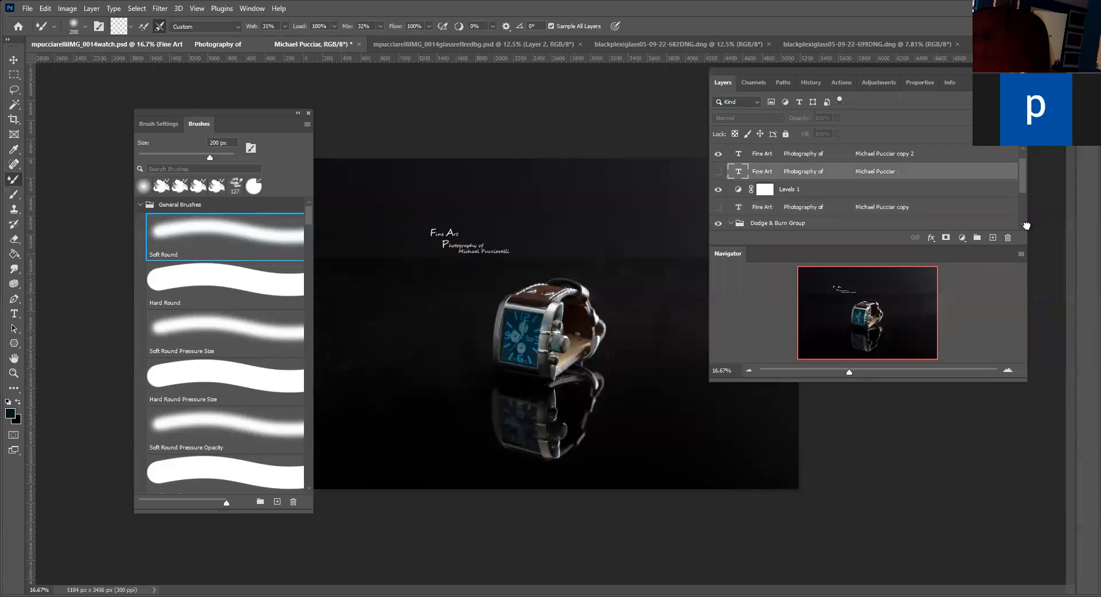
{"action": "left_click", "coordinate": [1009, 238]}
{"action": "left_click", "coordinate": [759, 172]}
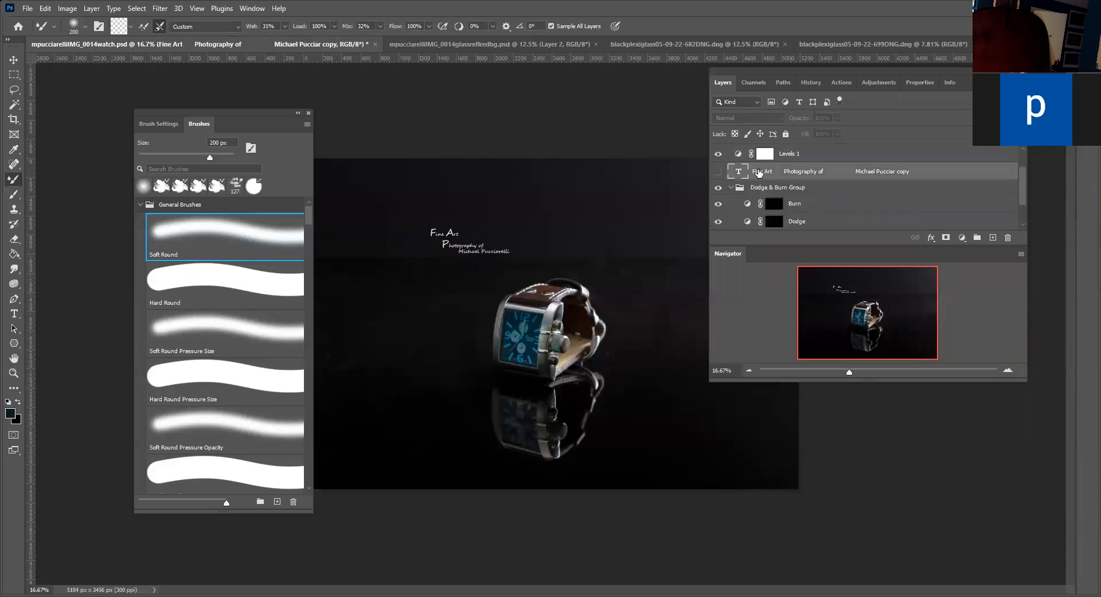
{"action": "left_click_drag", "start_coordinate": [1008, 237], "coordinate": [1008, 237]}
{"action": "left_click", "coordinate": [768, 171]}
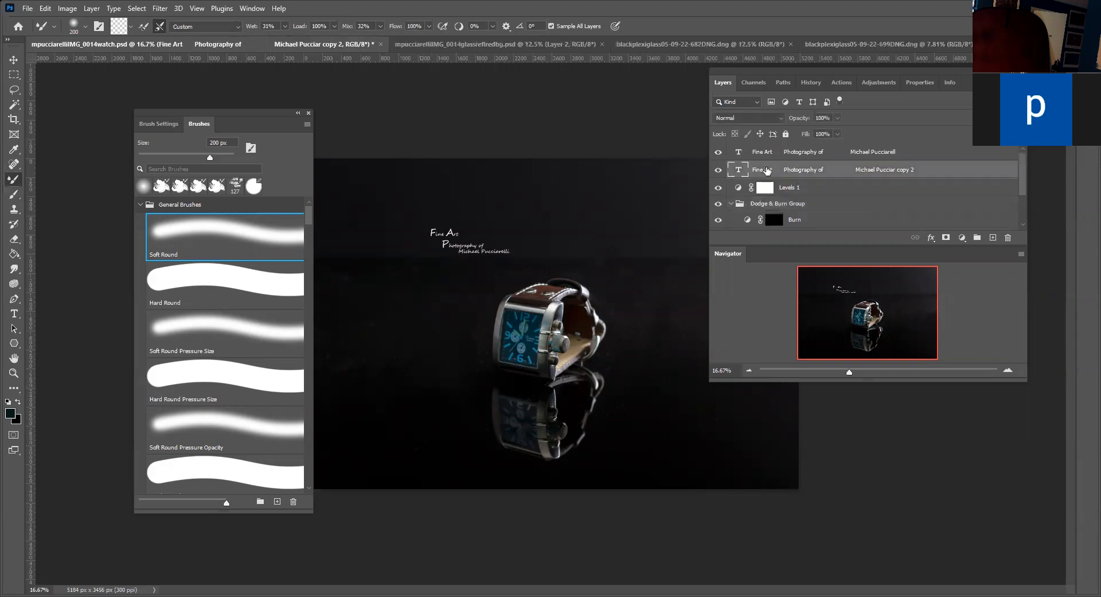
{"action": "left_click_drag", "start_coordinate": [992, 223], "coordinate": [1009, 238]}
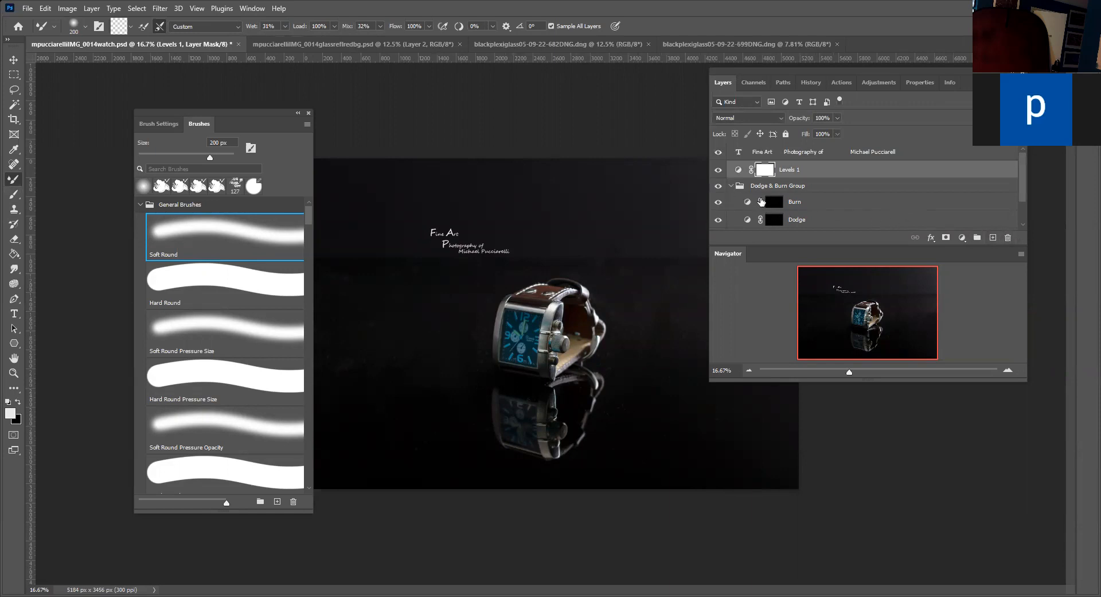
Step: Paint white over the watch and its reflection on the Burn and Dodge masks with a 600 px soft round brush at 11% flow
{"action": "left_click", "coordinate": [774, 202]}
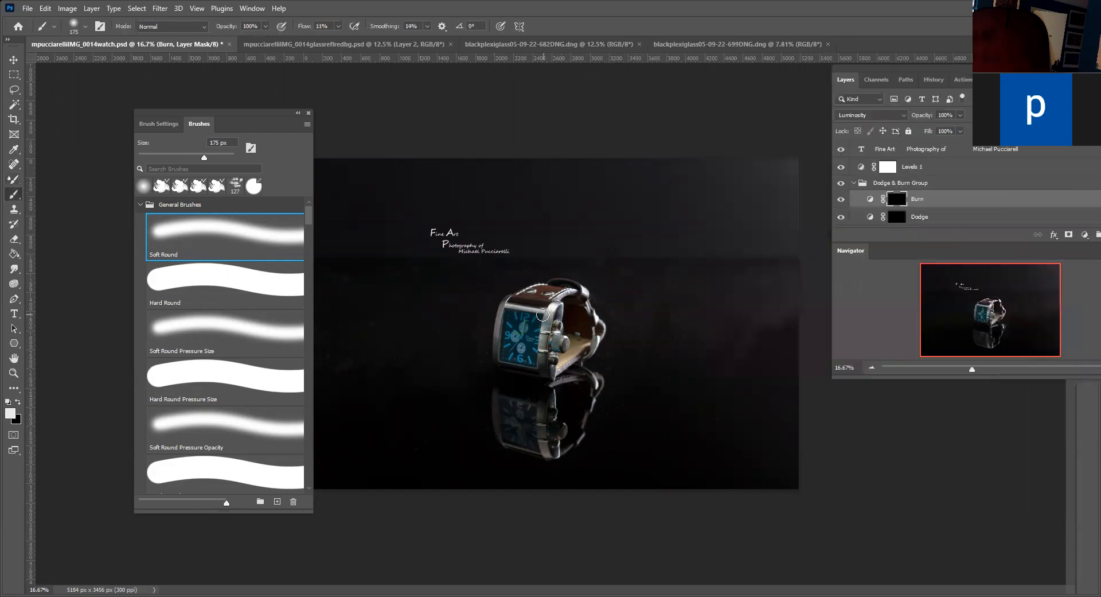
{"action": "key", "text": "bracketright"}
{"action": "key", "text": "bracketright"}
{"action": "key", "text": "bracketright"}
{"action": "key", "text": "bracketright"}
{"action": "key", "text": "bracketright"}
{"action": "mouse_move", "coordinate": [509, 393]}
{"action": "left_mouse_down"}
{"action": "mouse_move", "coordinate": [568, 383]}
{"action": "mouse_move", "coordinate": [530, 411]}
{"action": "mouse_move", "coordinate": [532, 444]}
{"action": "mouse_move", "coordinate": [565, 446]}
{"action": "mouse_move", "coordinate": [560, 410]}
{"action": "mouse_move", "coordinate": [578, 381]}
{"action": "mouse_move", "coordinate": [589, 413]}
{"action": "mouse_move", "coordinate": [567, 445]}
{"action": "mouse_move", "coordinate": [592, 408]}
{"action": "left_mouse_up"}
{"action": "mouse_move", "coordinate": [554, 330]}
{"action": "left_mouse_down"}
{"action": "mouse_move", "coordinate": [581, 358]}
{"action": "mouse_move", "coordinate": [598, 348]}
{"action": "mouse_move", "coordinate": [583, 289]}
{"action": "mouse_move", "coordinate": [518, 300]}
{"action": "left_mouse_up"}
{"action": "left_click", "coordinate": [896, 218]}
{"action": "mouse_move", "coordinate": [553, 384]}
{"action": "left_mouse_down"}
{"action": "mouse_move", "coordinate": [556, 319]}
{"action": "mouse_move", "coordinate": [509, 332]}
{"action": "mouse_move", "coordinate": [520, 352]}
{"action": "mouse_move", "coordinate": [510, 358]}
{"action": "mouse_move", "coordinate": [545, 357]}
{"action": "mouse_move", "coordinate": [541, 299]}
{"action": "mouse_move", "coordinate": [529, 318]}
{"action": "mouse_move", "coordinate": [555, 352]}
{"action": "mouse_move", "coordinate": [582, 353]}
{"action": "mouse_move", "coordinate": [585, 297]}
{"action": "mouse_move", "coordinate": [511, 299]}
{"action": "mouse_move", "coordinate": [556, 309]}
{"action": "mouse_move", "coordinate": [512, 354]}
{"action": "mouse_move", "coordinate": [500, 397]}
{"action": "mouse_move", "coordinate": [514, 435]}
{"action": "mouse_move", "coordinate": [547, 407]}
{"action": "mouse_move", "coordinate": [554, 442]}
{"action": "mouse_move", "coordinate": [580, 389]}
{"action": "mouse_move", "coordinate": [573, 440]}
{"action": "mouse_move", "coordinate": [591, 400]}
{"action": "mouse_move", "coordinate": [559, 435]}
{"action": "mouse_move", "coordinate": [521, 390]}
{"action": "mouse_move", "coordinate": [498, 409]}
{"action": "mouse_move", "coordinate": [499, 445]}
{"action": "mouse_move", "coordinate": [530, 428]}
{"action": "mouse_move", "coordinate": [517, 368]}
{"action": "mouse_move", "coordinate": [543, 360]}
{"action": "mouse_move", "coordinate": [530, 324]}
{"action": "mouse_move", "coordinate": [551, 282]}
{"action": "mouse_move", "coordinate": [599, 341]}
{"action": "mouse_move", "coordinate": [588, 350]}
{"action": "mouse_move", "coordinate": [582, 334]}
{"action": "mouse_move", "coordinate": [530, 322]}
{"action": "mouse_move", "coordinate": [507, 368]}
{"action": "mouse_move", "coordinate": [547, 411]}
{"action": "mouse_move", "coordinate": [522, 405]}
{"action": "mouse_move", "coordinate": [521, 435]}
{"action": "mouse_move", "coordinate": [554, 430]}
{"action": "mouse_move", "coordinate": [546, 414]}
{"action": "mouse_move", "coordinate": [593, 320]}
{"action": "mouse_move", "coordinate": [569, 311]}
{"action": "mouse_move", "coordinate": [576, 324]}
{"action": "mouse_move", "coordinate": [580, 310]}
{"action": "mouse_move", "coordinate": [533, 327]}
{"action": "mouse_move", "coordinate": [514, 371]}
{"action": "mouse_move", "coordinate": [522, 394]}
{"action": "mouse_move", "coordinate": [506, 416]}
{"action": "mouse_move", "coordinate": [543, 451]}
{"action": "mouse_move", "coordinate": [583, 389]}
{"action": "mouse_move", "coordinate": [584, 401]}
{"action": "mouse_move", "coordinate": [568, 421]}
{"action": "mouse_move", "coordinate": [538, 397]}
{"action": "mouse_move", "coordinate": [538, 384]}
{"action": "mouse_move", "coordinate": [518, 391]}
{"action": "mouse_move", "coordinate": [506, 435]}
{"action": "mouse_move", "coordinate": [541, 443]}
{"action": "mouse_move", "coordinate": [561, 408]}
{"action": "mouse_move", "coordinate": [565, 299]}
{"action": "mouse_move", "coordinate": [544, 301]}
{"action": "mouse_move", "coordinate": [590, 310]}
{"action": "mouse_move", "coordinate": [597, 354]}
{"action": "mouse_move", "coordinate": [568, 323]}
{"action": "mouse_move", "coordinate": [578, 330]}
{"action": "mouse_move", "coordinate": [565, 434]}
{"action": "mouse_move", "coordinate": [525, 339]}
{"action": "mouse_move", "coordinate": [545, 295]}
{"action": "mouse_move", "coordinate": [519, 327]}
{"action": "mouse_move", "coordinate": [516, 439]}
{"action": "mouse_move", "coordinate": [554, 440]}
{"action": "mouse_move", "coordinate": [556, 310]}
{"action": "mouse_move", "coordinate": [537, 333]}
{"action": "mouse_move", "coordinate": [519, 321]}
{"action": "mouse_move", "coordinate": [504, 361]}
{"action": "mouse_move", "coordinate": [539, 318]}
{"action": "mouse_move", "coordinate": [576, 356]}
{"action": "mouse_move", "coordinate": [530, 341]}
{"action": "mouse_move", "coordinate": [525, 353]}
{"action": "mouse_move", "coordinate": [548, 382]}
{"action": "mouse_move", "coordinate": [574, 375]}
{"action": "mouse_move", "coordinate": [550, 435]}
{"action": "mouse_move", "coordinate": [588, 411]}
{"action": "mouse_move", "coordinate": [555, 385]}
{"action": "left_mouse_up"}
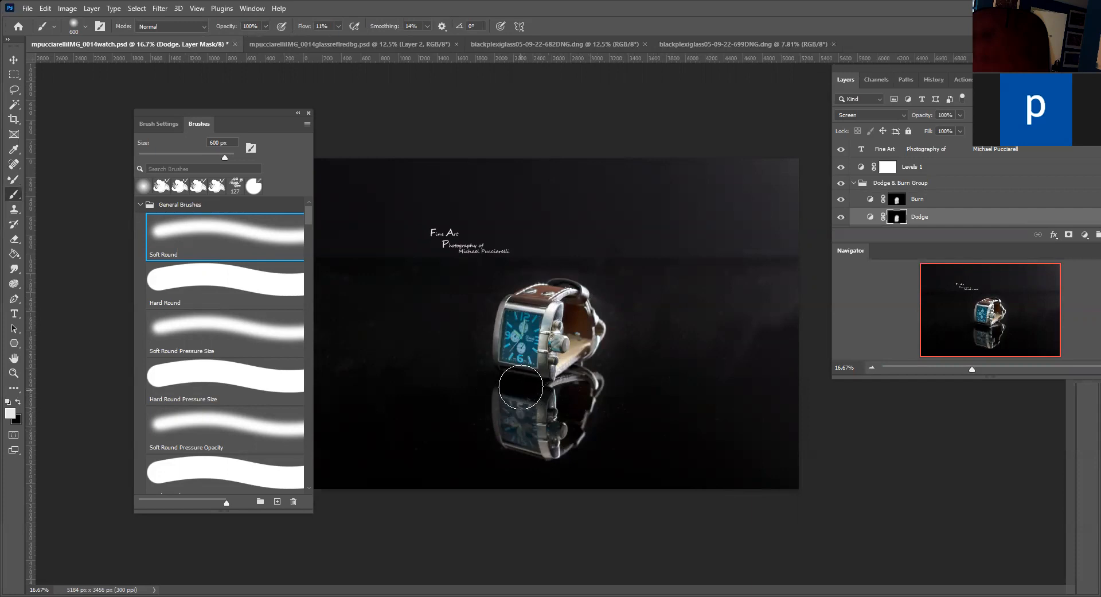
Step: Set the Levels 1 black point by sampling the dark background beside the watch, and slightly brighten the midtones
{"action": "left_click", "coordinate": [860, 167]}
{"action": "double_click", "coordinate": [860, 167]}
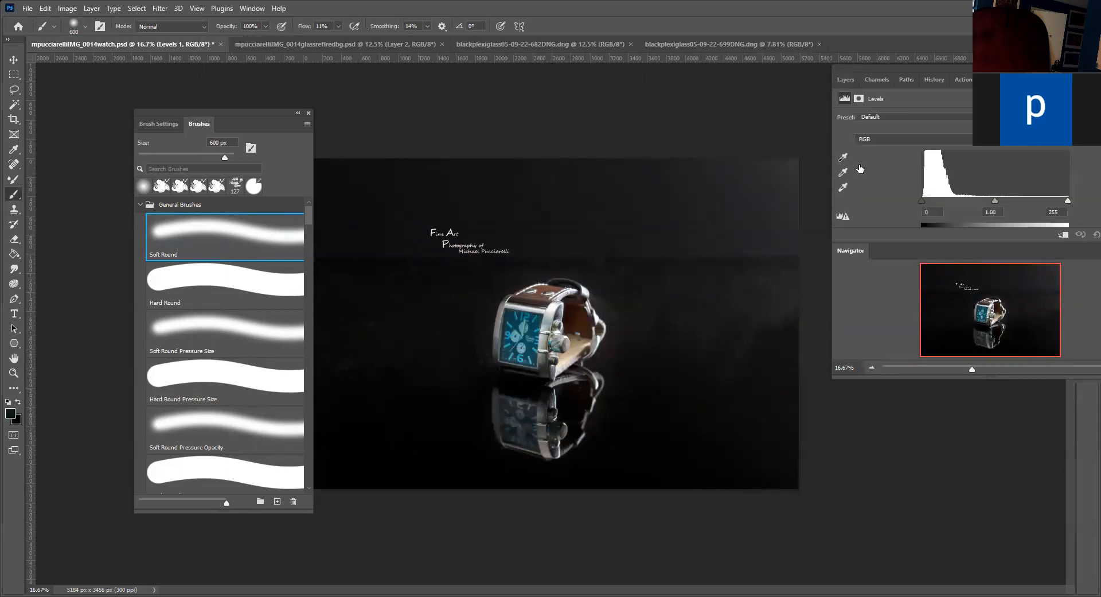
{"action": "left_click", "coordinate": [843, 156]}
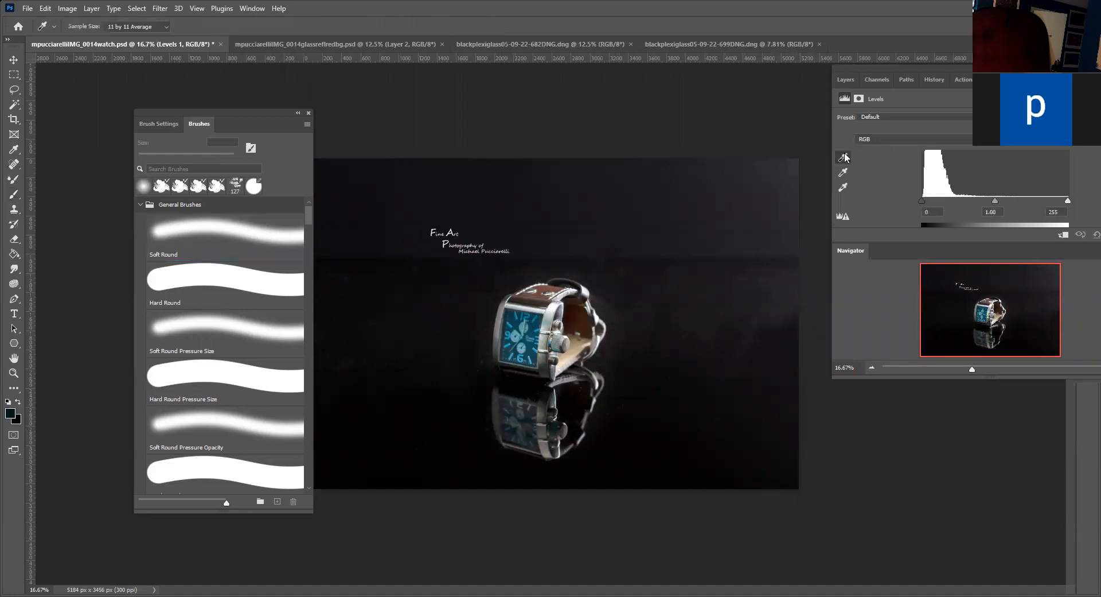
{"action": "left_click", "coordinate": [455, 301]}
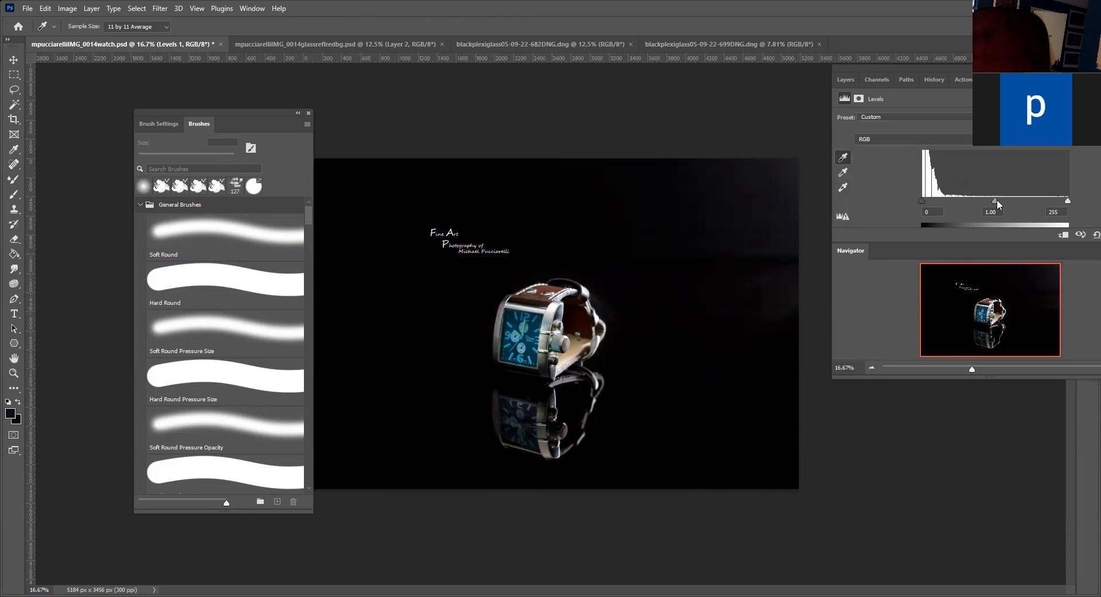
{"action": "left_click_drag", "start_coordinate": [997, 198], "coordinate": [990, 199]}
{"action": "left_click", "coordinate": [846, 81]}
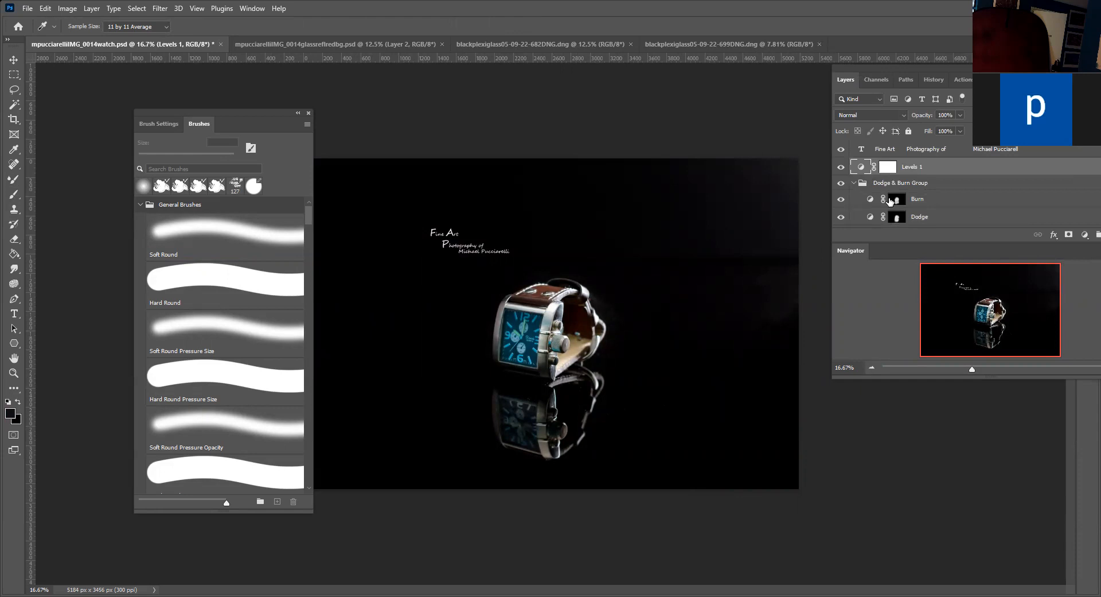
Step: Run the mfp3bgfilter sharpening action from Layer 1 to add a Soft Light sharpening layer above the Background
{"action": "scroll", "coordinate": [888, 201], "scroll_direction": "down", "scroll_amount": 2}
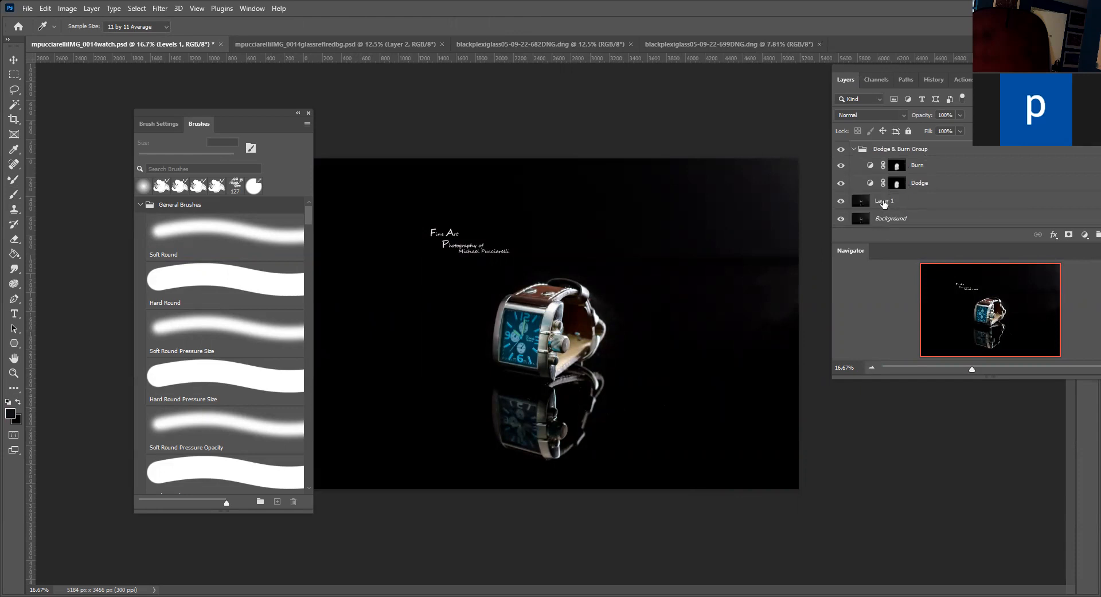
{"action": "left_click", "coordinate": [884, 202]}
{"action": "key", "text": "b"}
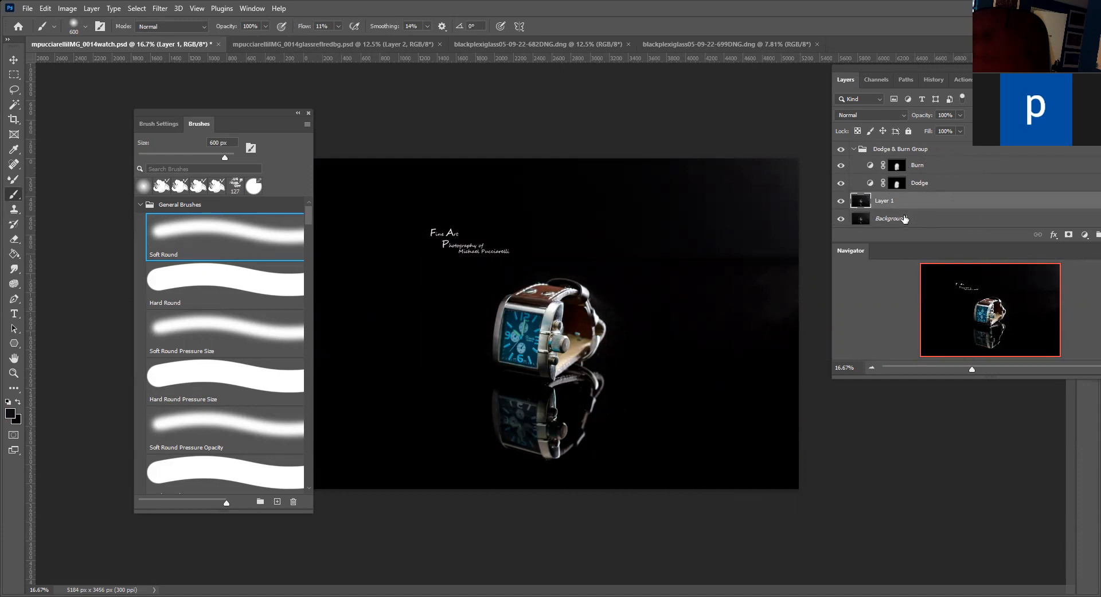
{"action": "left_click", "coordinate": [964, 80]}
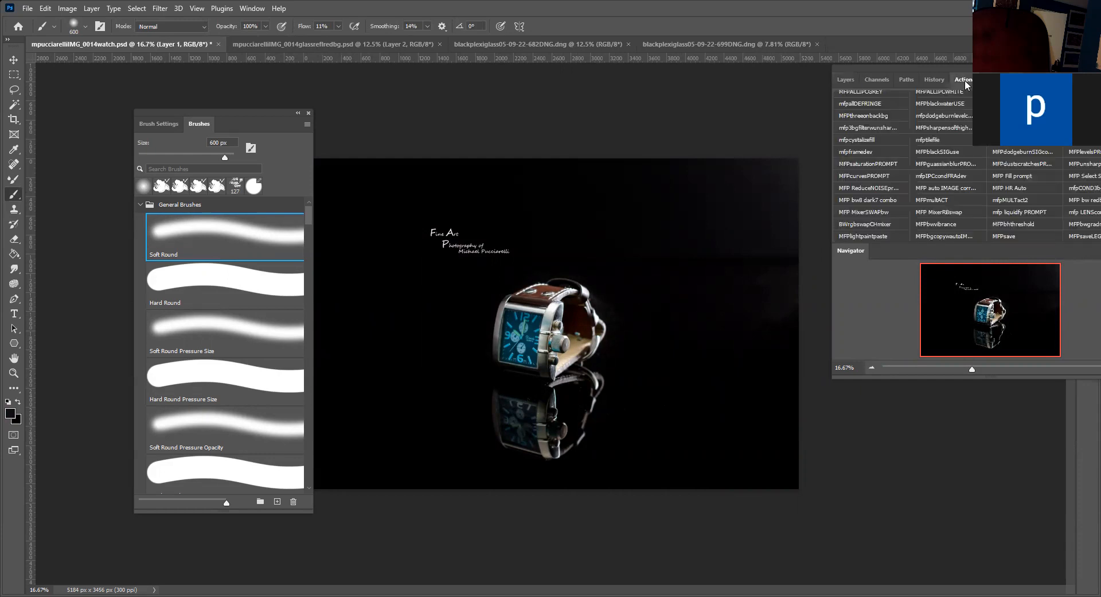
{"action": "scroll", "coordinate": [1017, 185], "scroll_direction": "up", "scroll_amount": 1}
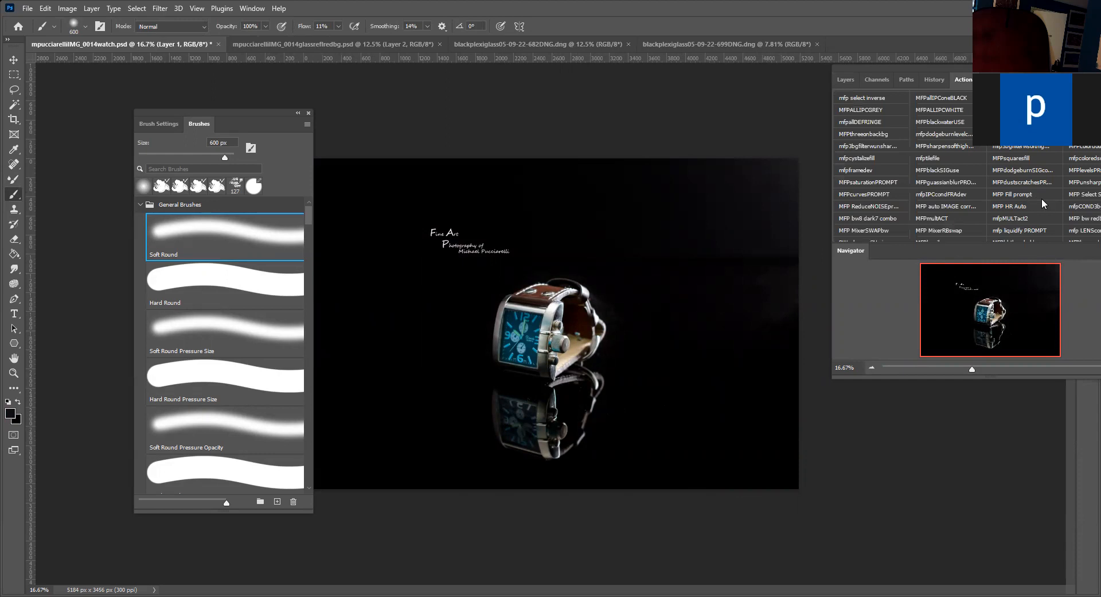
{"action": "left_click_drag", "start_coordinate": [965, 66], "coordinate": [914, 63]}
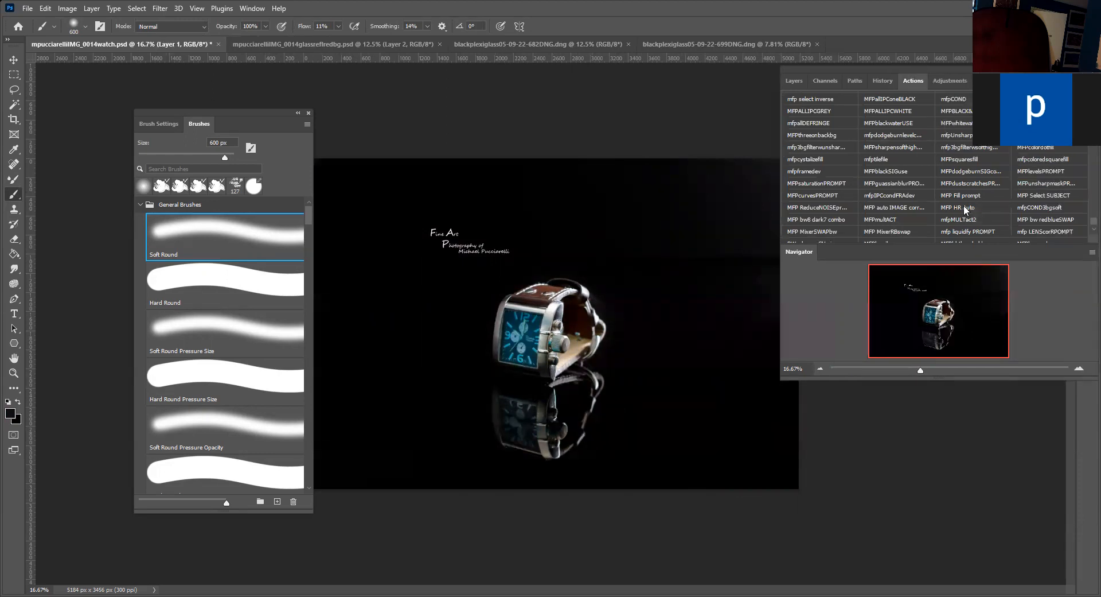
{"action": "left_click", "coordinate": [966, 150]}
{"action": "left_click", "coordinate": [803, 81]}
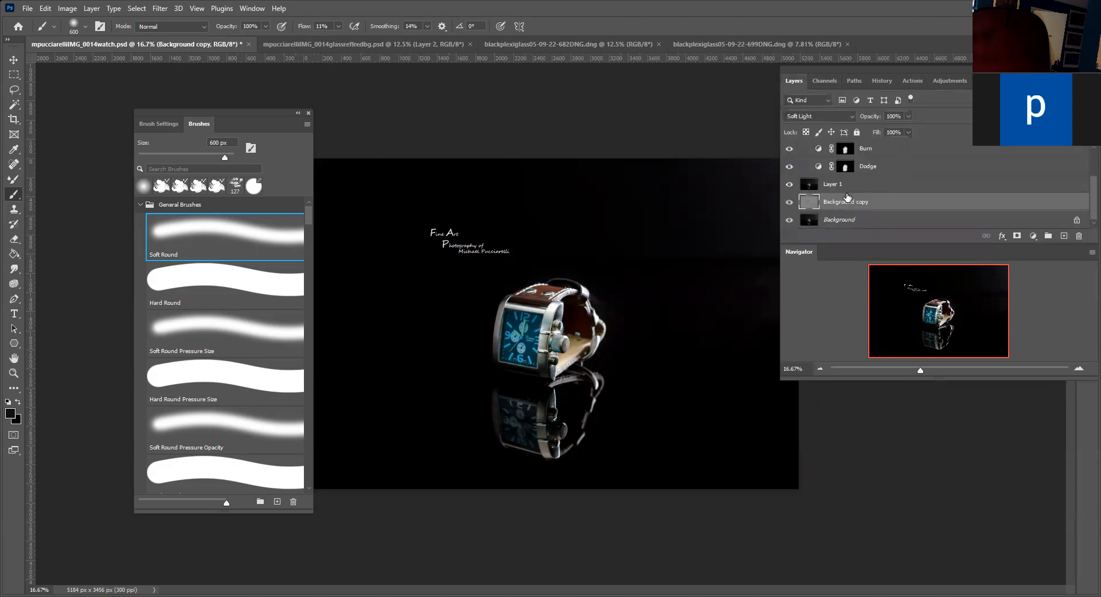
{"action": "left_click", "coordinate": [853, 224]}
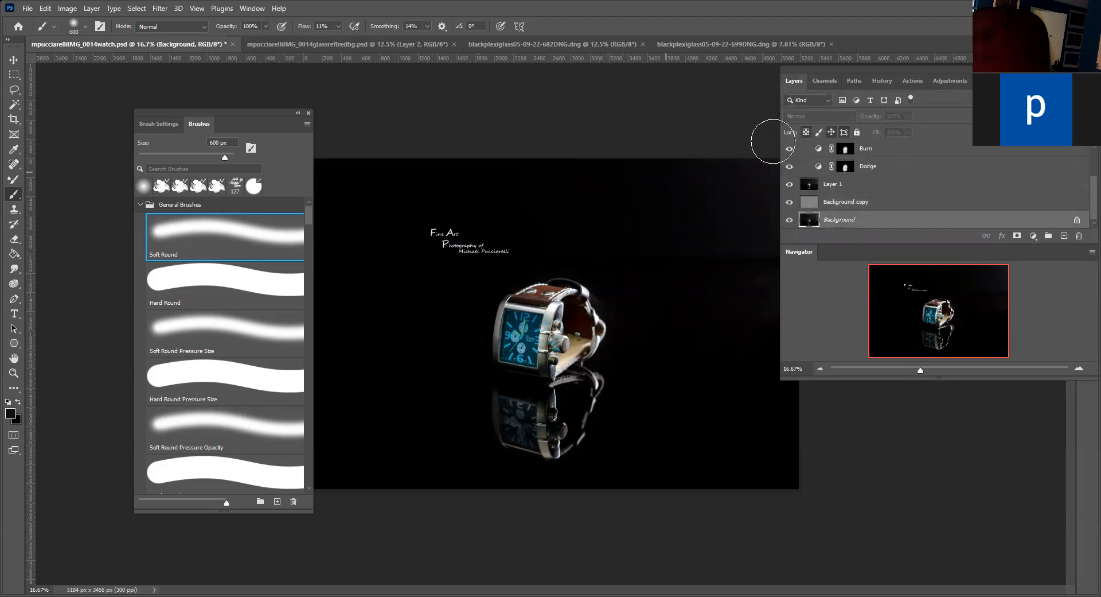
Step: Move the signature text from above the watch down to the dark area left of the watch's reflection
{"action": "scroll", "coordinate": [836, 166], "scroll_direction": "up", "scroll_amount": 3}
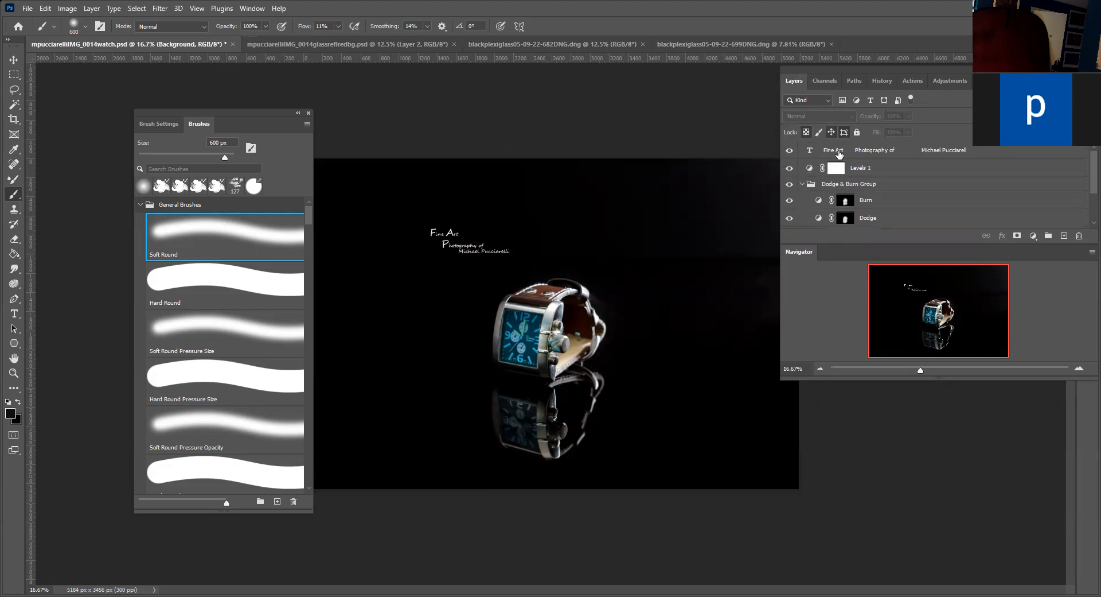
{"action": "left_click", "coordinate": [840, 154]}
{"action": "key", "text": "v"}
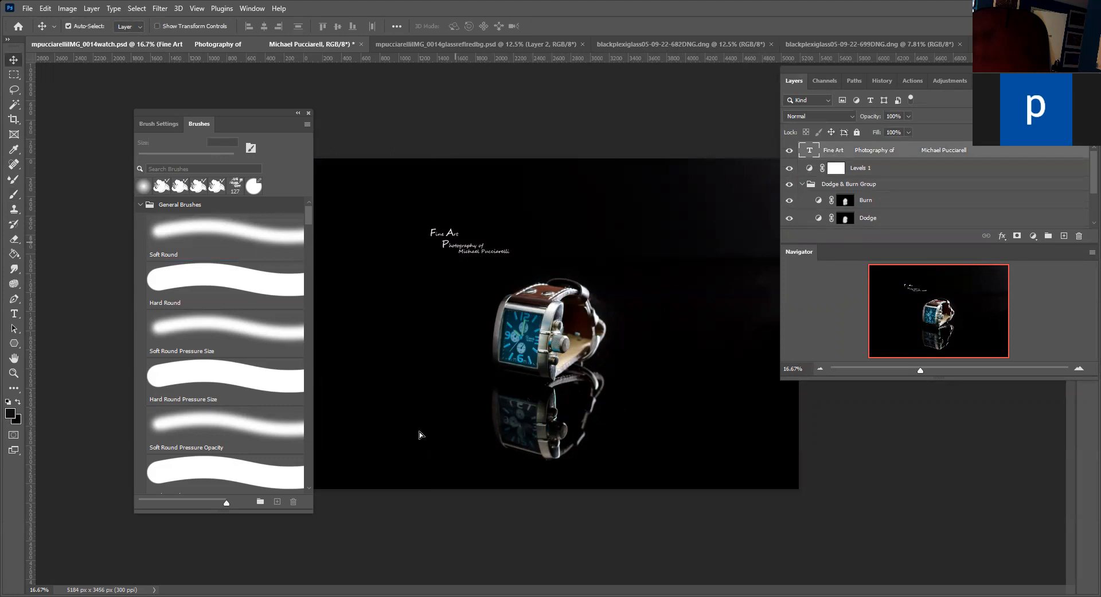
{"action": "left_click_drag", "start_coordinate": [422, 431], "coordinate": [424, 431]}
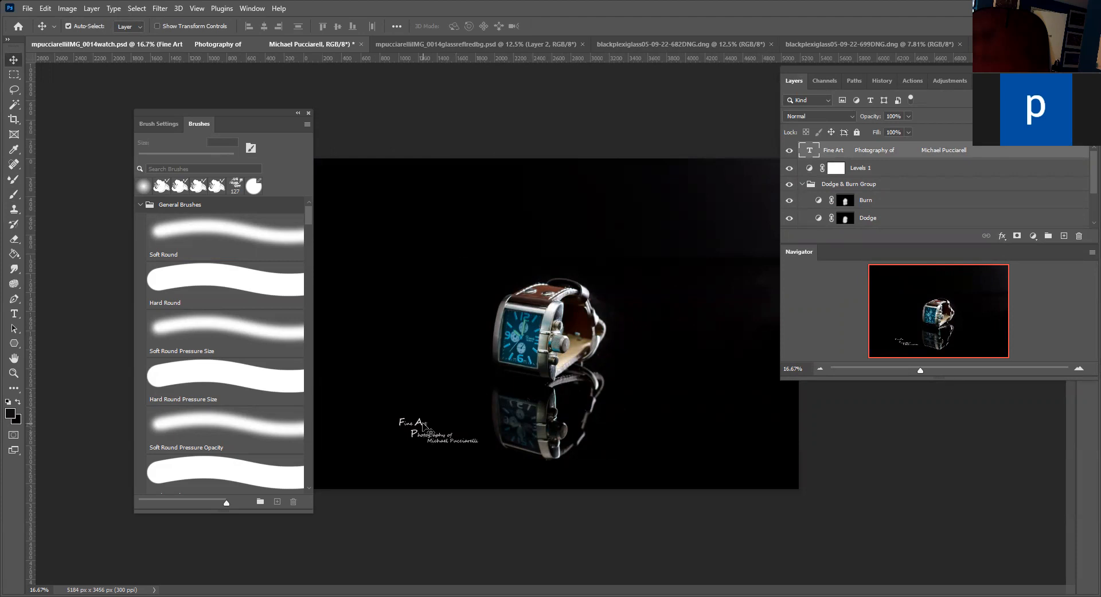
Step: Scale the signature text down slightly and move it closer to the watch's reflection
{"action": "key", "text": "ctrl+t"}
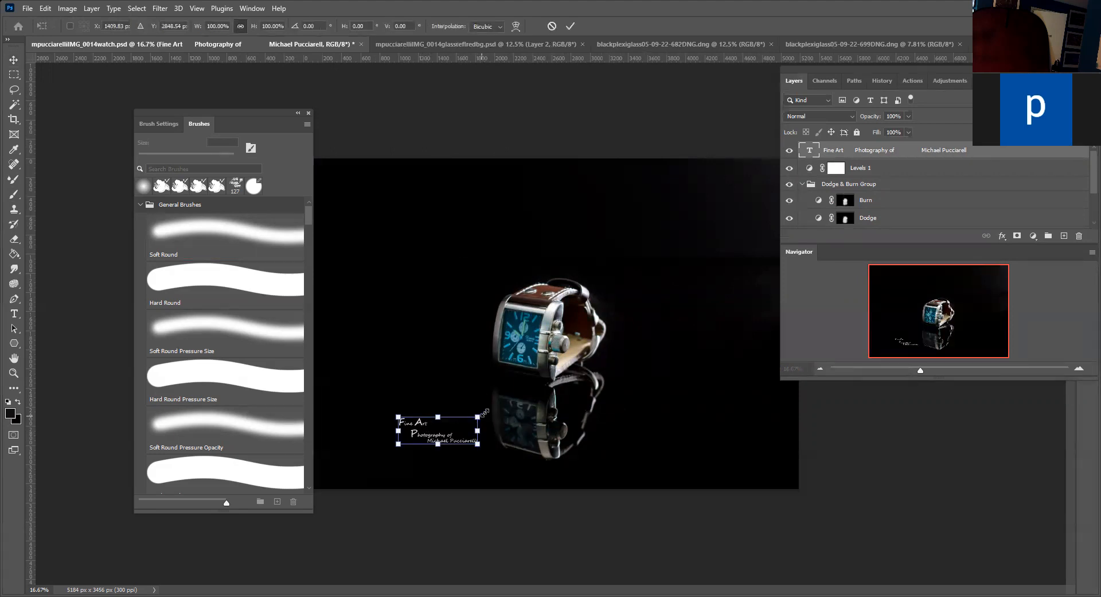
{"action": "left_click_drag", "start_coordinate": [479, 416], "coordinate": [483, 412]}
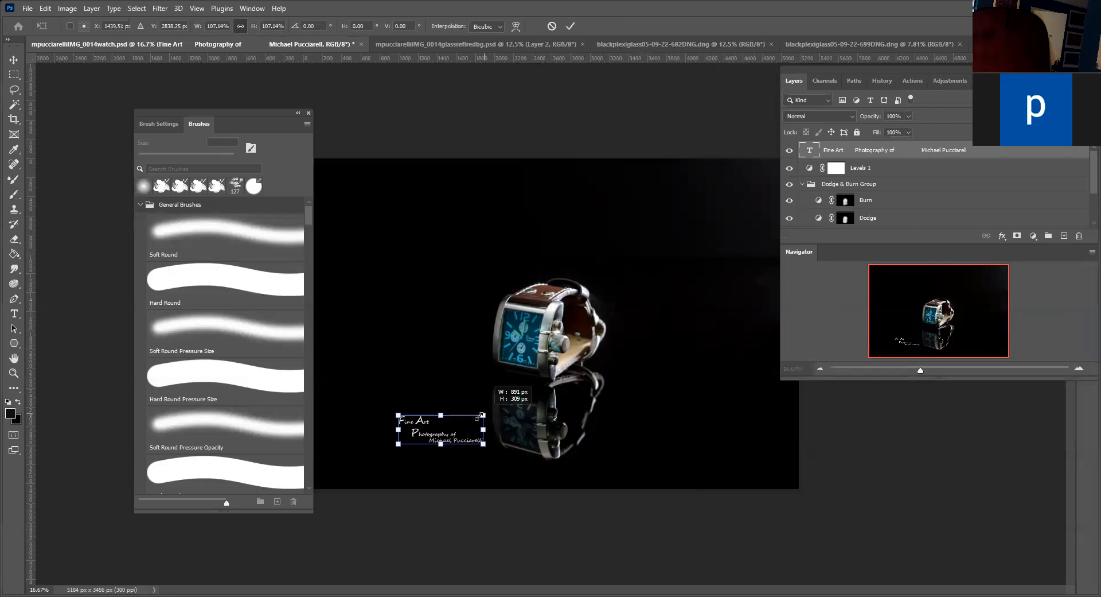
{"action": "left_click_drag", "start_coordinate": [471, 421], "coordinate": [468, 413]}
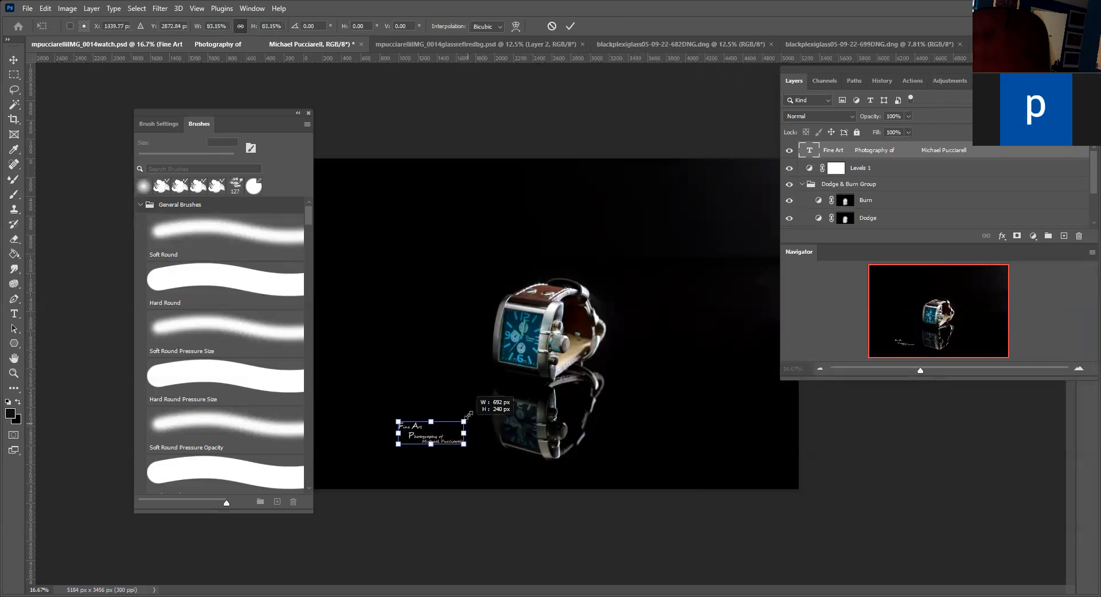
{"action": "left_click", "coordinate": [566, 28]}
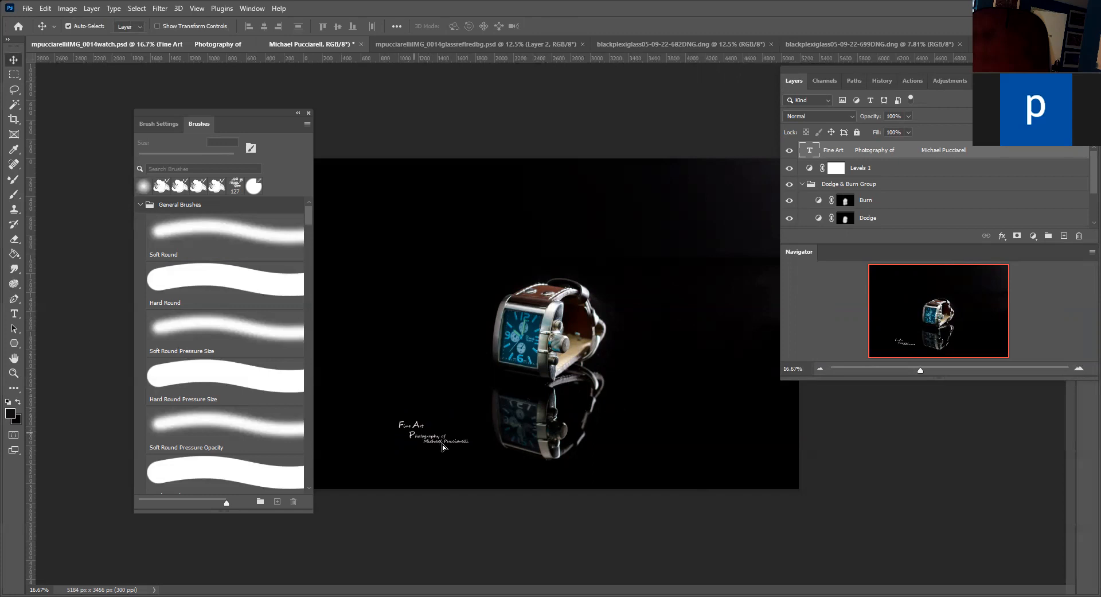
{"action": "left_click_drag", "start_coordinate": [391, 418], "coordinate": [419, 429]}
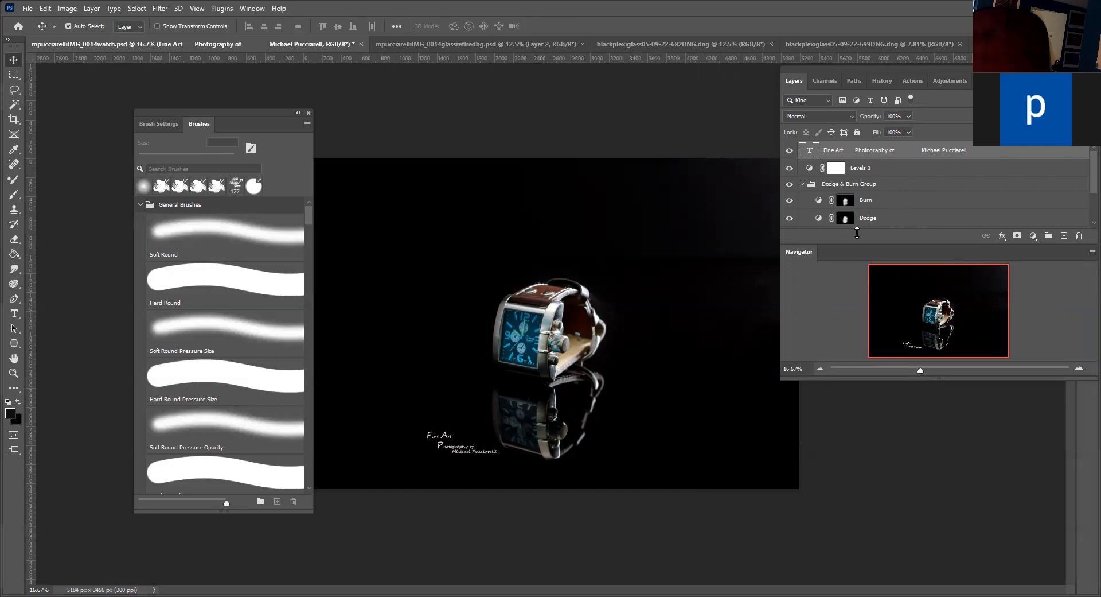
Step: Crop the image tightly around the watch, its reflection and the signature to about 3144 × 2663 px, working from Layer 1
{"action": "scroll", "coordinate": [848, 200], "scroll_direction": "down", "scroll_amount": 3}
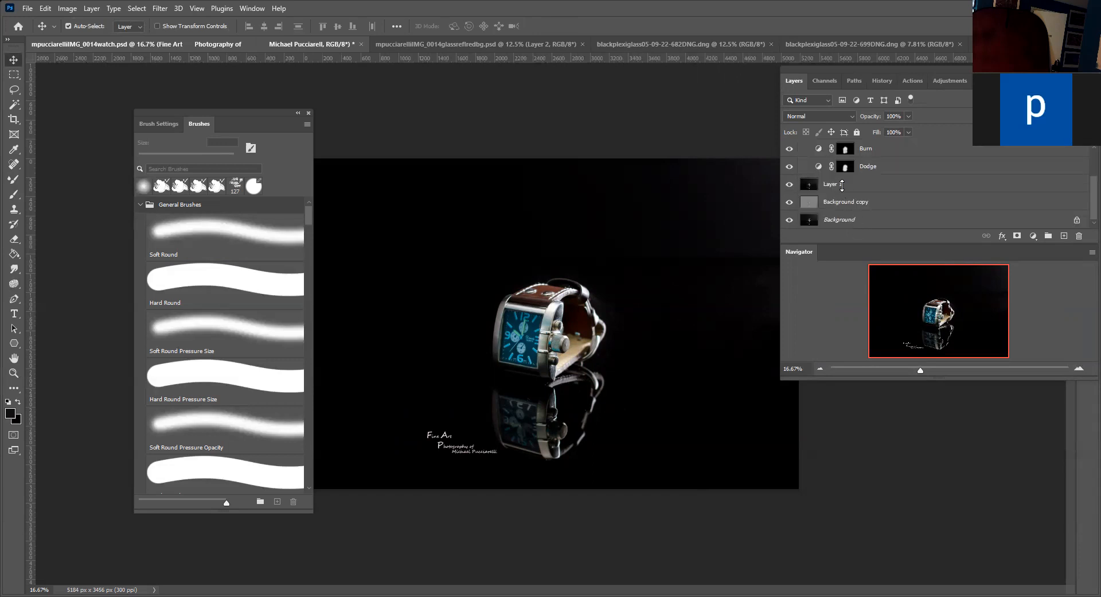
{"action": "left_click", "coordinate": [803, 184]}
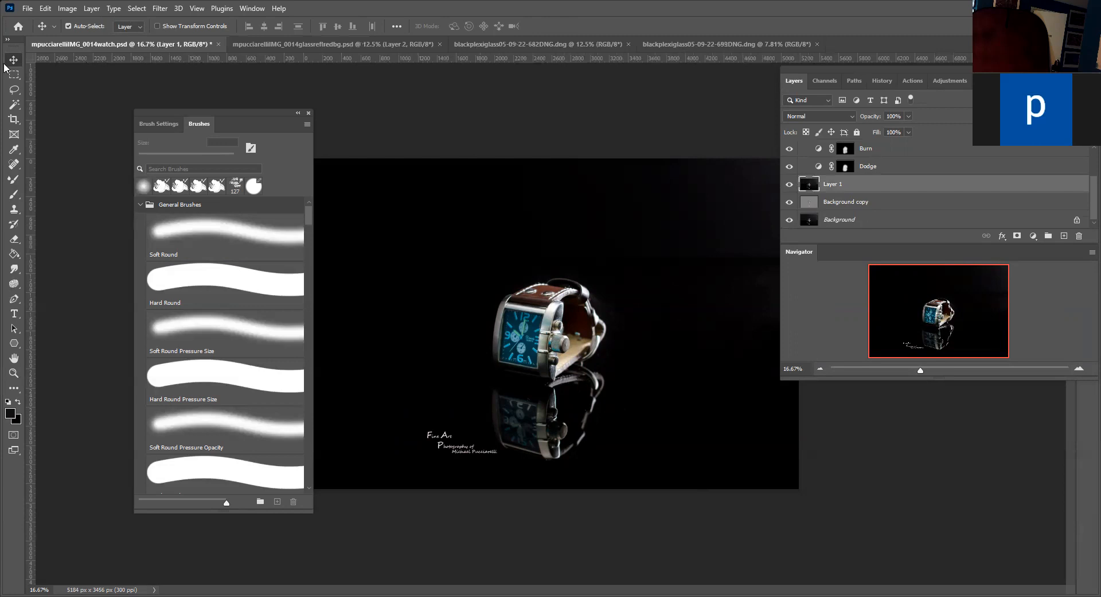
{"action": "left_click", "coordinate": [14, 120]}
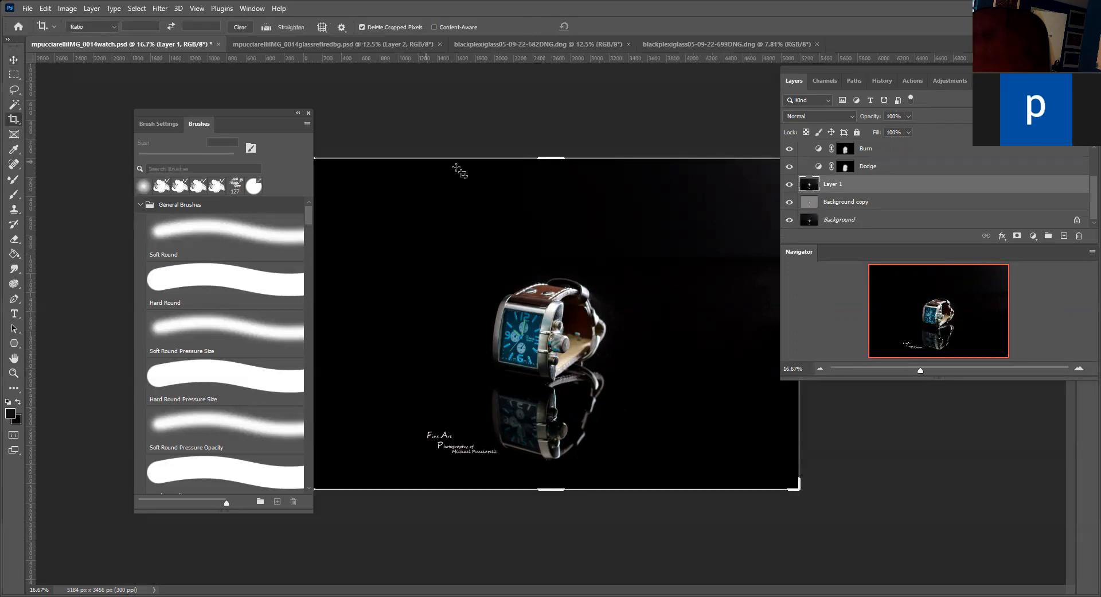
{"action": "left_click", "coordinate": [551, 159]}
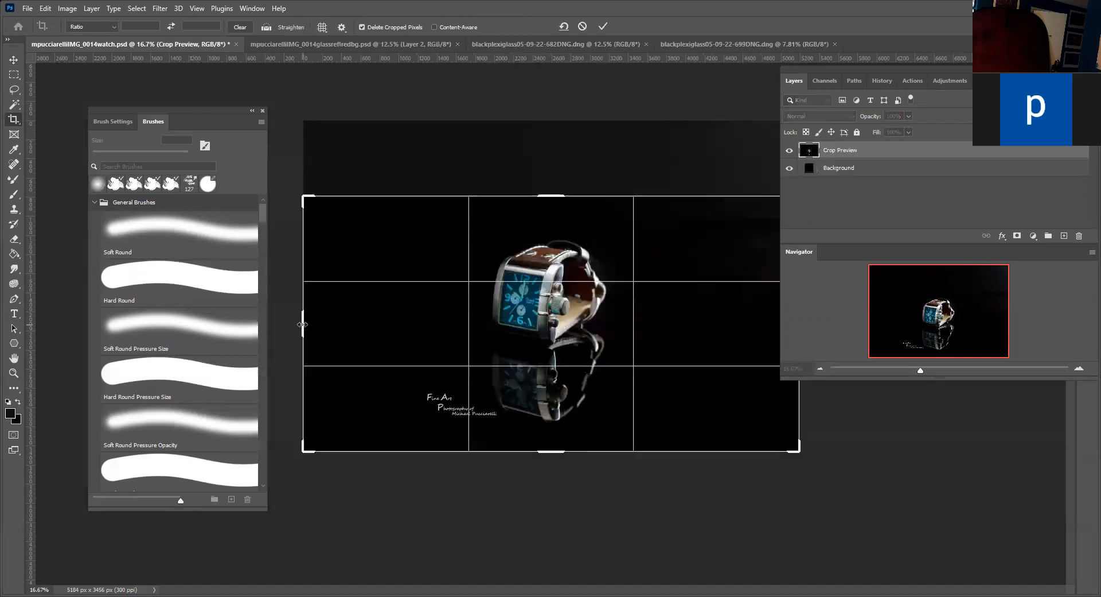
{"action": "left_click_drag", "start_coordinate": [304, 324], "coordinate": [355, 325]}
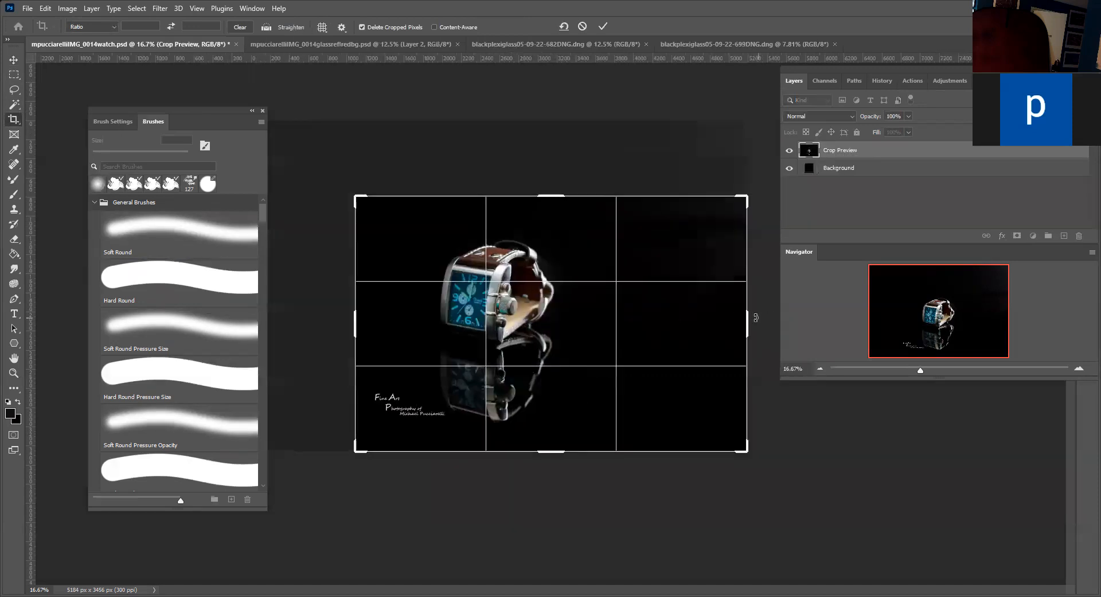
{"action": "left_click_drag", "start_coordinate": [749, 320], "coordinate": [706, 321]}
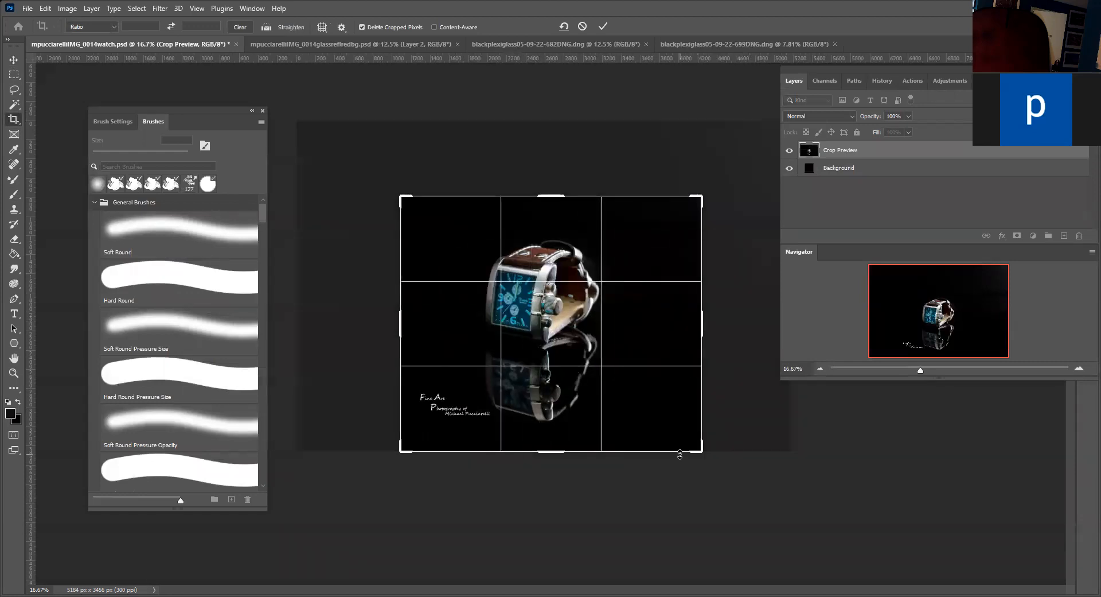
{"action": "left_click", "coordinate": [603, 26]}
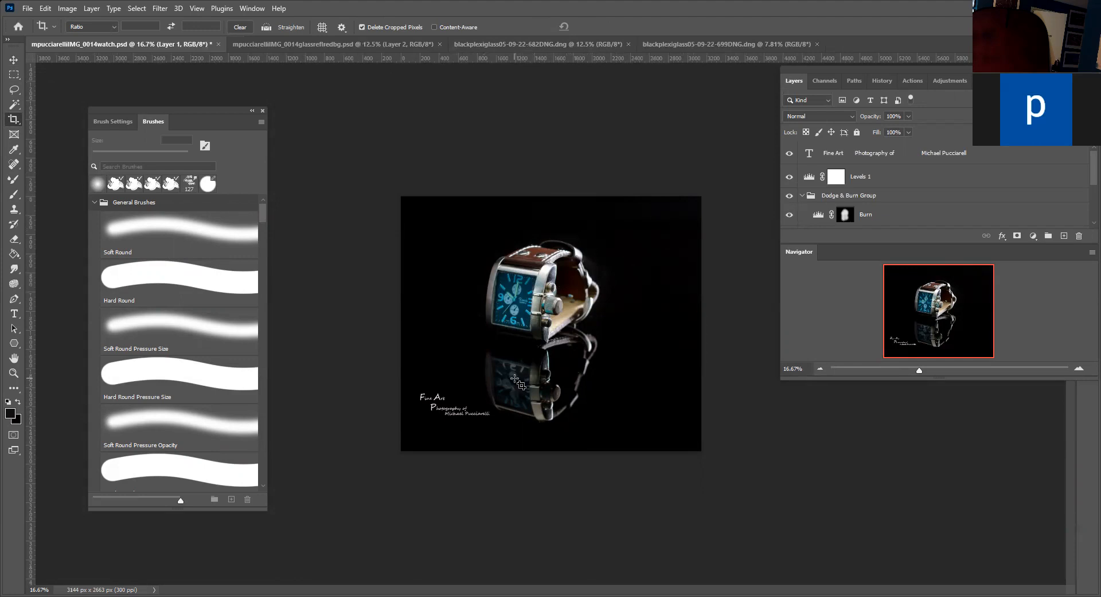
Step: Move the signature text slightly down and to the right, just below the watch's reflection
{"action": "left_click", "coordinate": [833, 155]}
{"action": "key", "text": "v"}
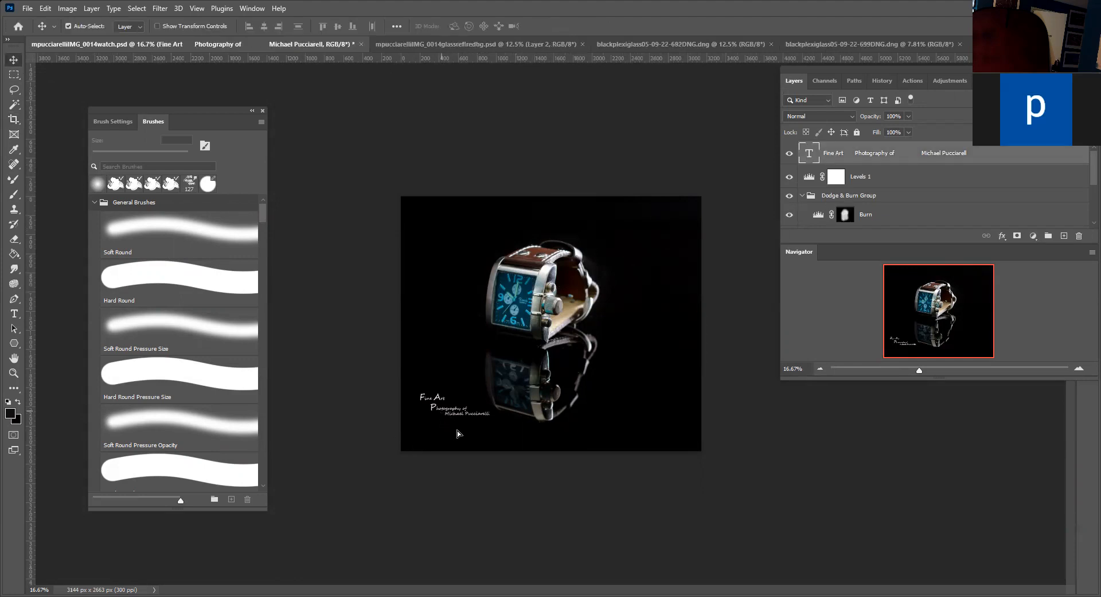
{"action": "left_click_drag", "start_coordinate": [466, 432], "coordinate": [491, 452]}
Step: Select the Background layer and save the watch PSD with Maximize Compatibility enabled
{"action": "scroll", "coordinate": [861, 212], "scroll_direction": "down", "scroll_amount": 3}
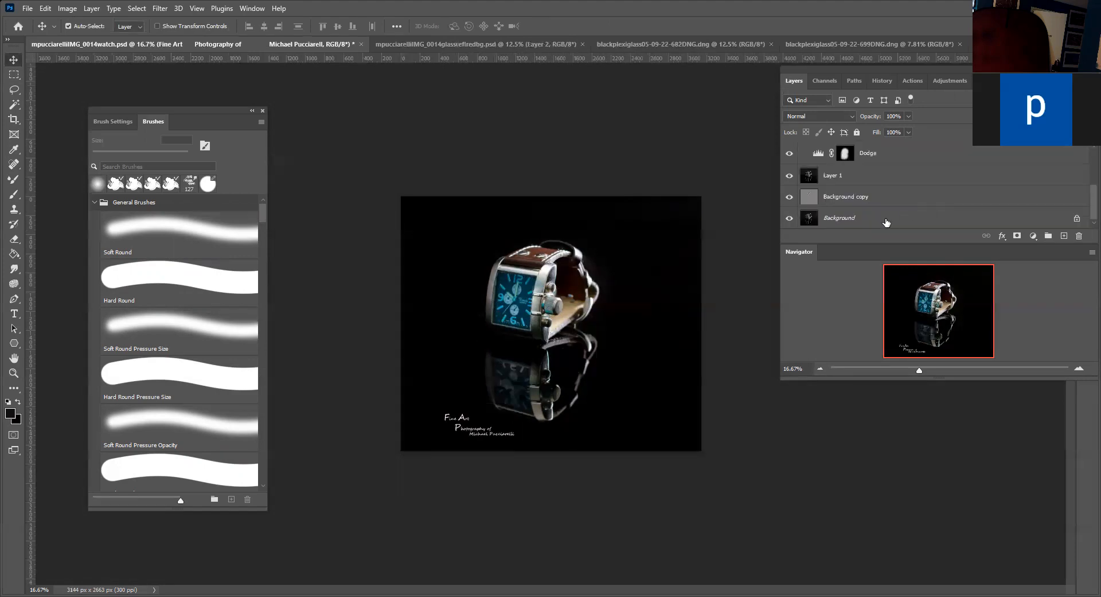
{"action": "left_click", "coordinate": [851, 216]}
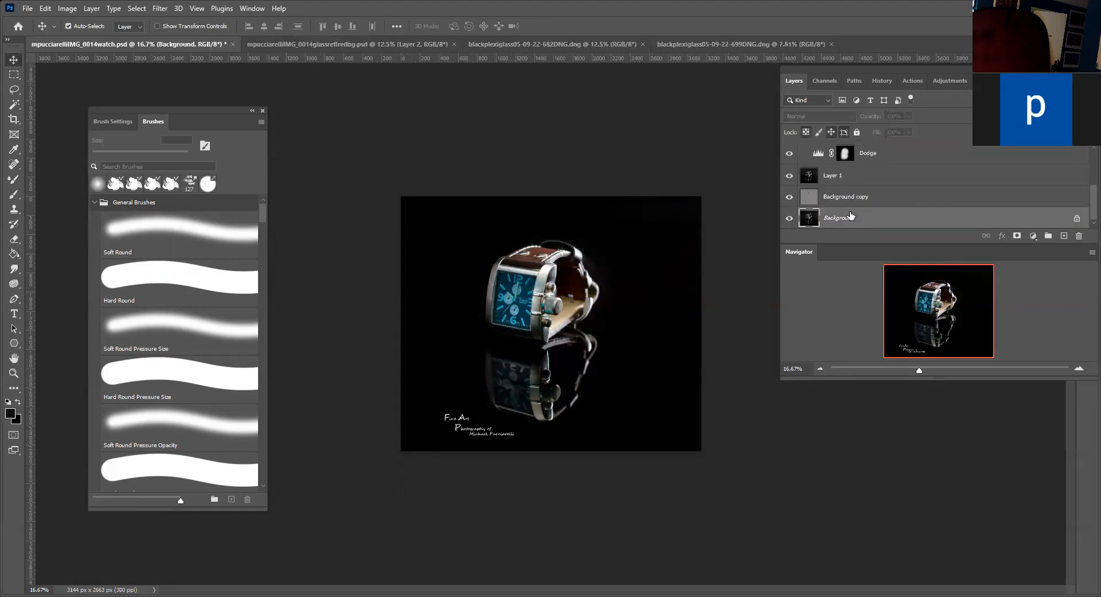
{"action": "key", "text": "ctrl+s"}
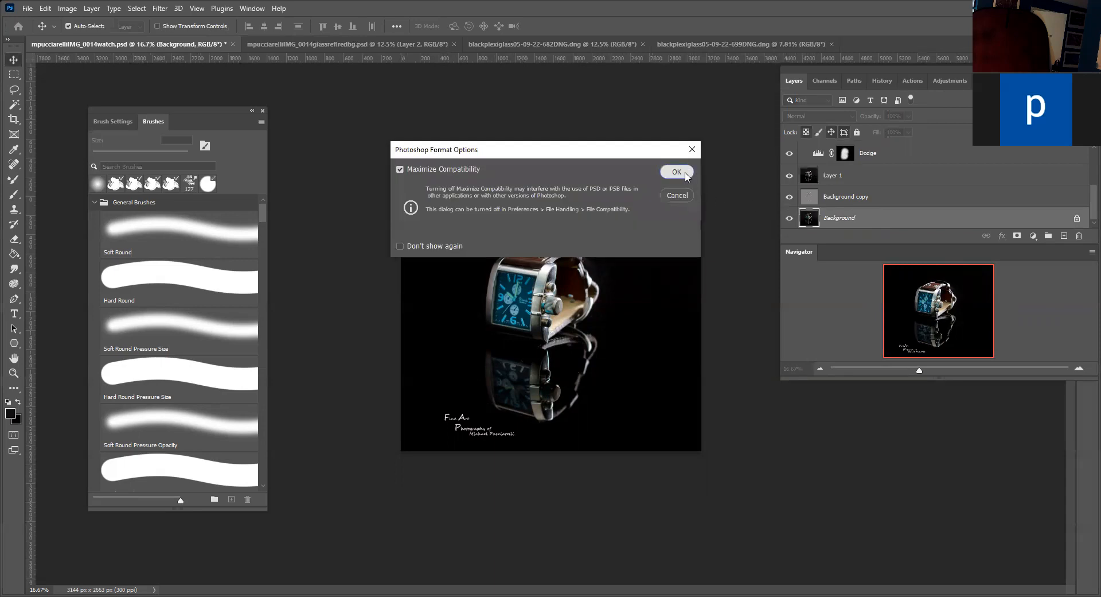
{"action": "left_click", "coordinate": [678, 173]}
Step: Run the mfpIPCcondFRAdev action to add a thin frame line and a wide black border around the watch image
{"action": "left_click", "coordinate": [908, 82]}
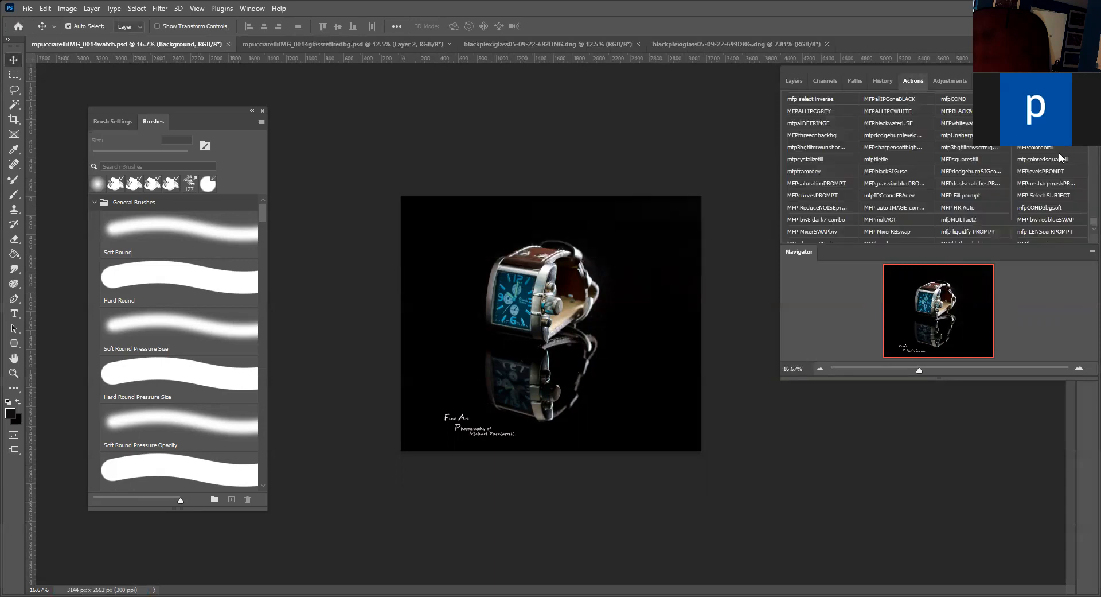
{"action": "scroll", "coordinate": [986, 212], "scroll_direction": "down", "scroll_amount": 2}
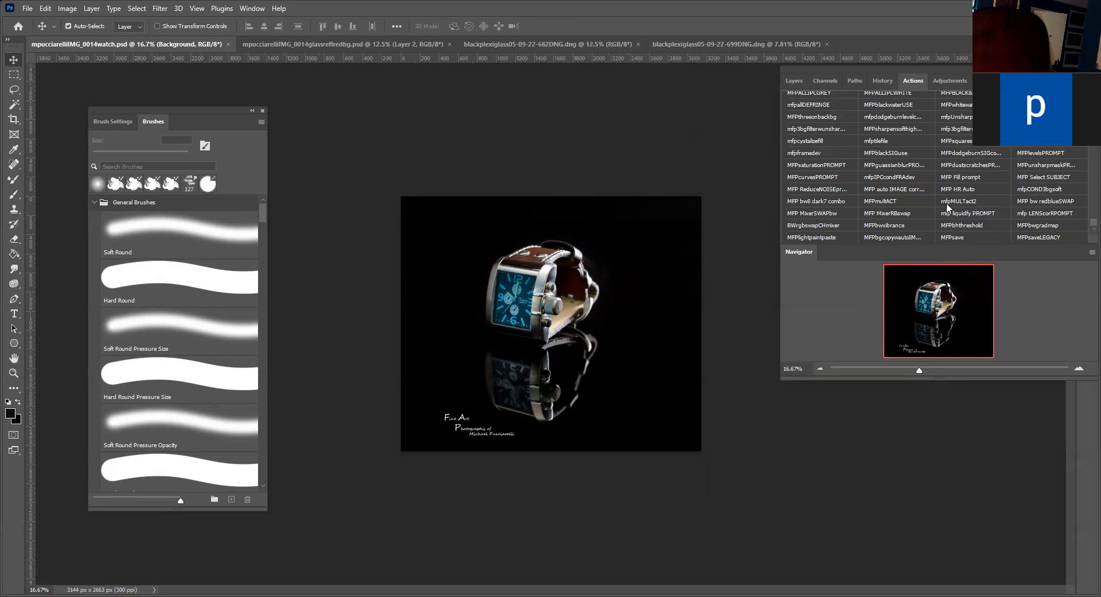
{"action": "scroll", "coordinate": [993, 200], "scroll_direction": "up", "scroll_amount": 3}
{"action": "scroll", "coordinate": [992, 198], "scroll_direction": "up", "scroll_amount": 3}
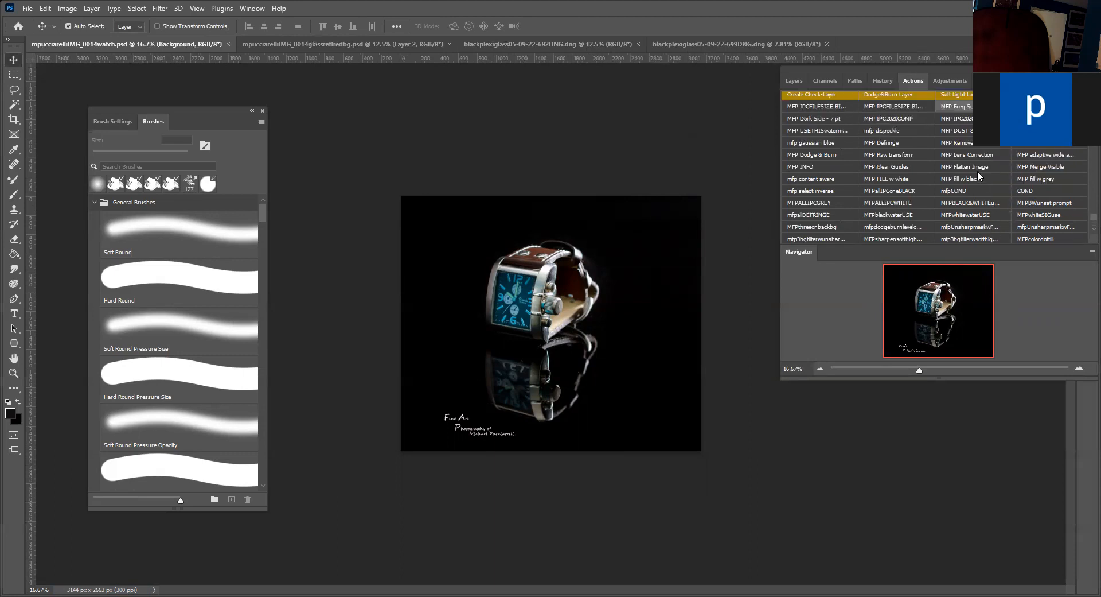
{"action": "scroll", "coordinate": [977, 170], "scroll_direction": "down", "scroll_amount": 2}
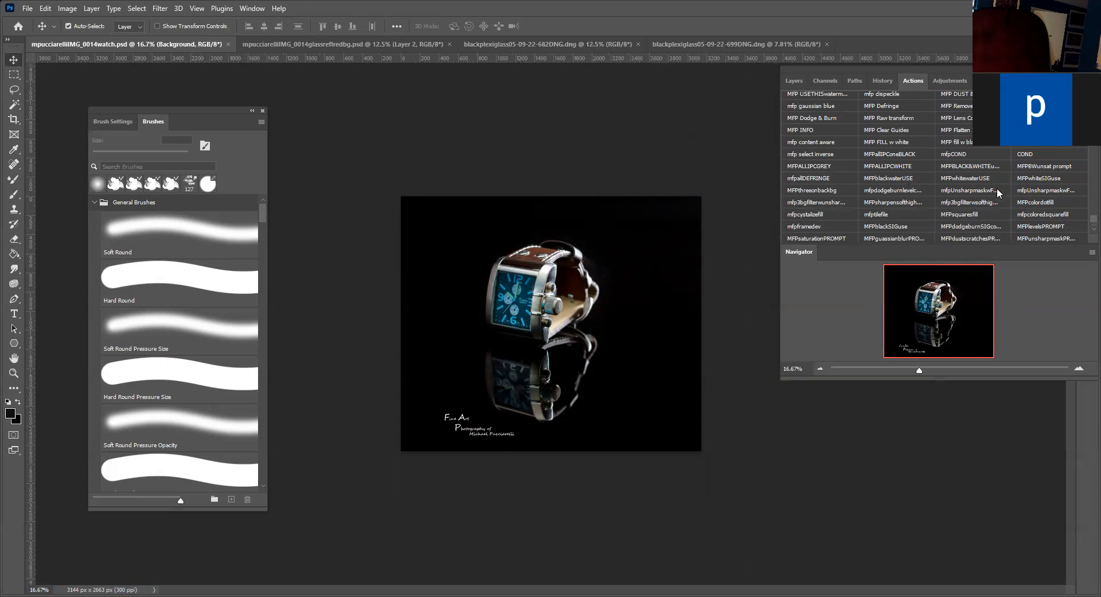
{"action": "scroll", "coordinate": [997, 187], "scroll_direction": "up", "scroll_amount": 2}
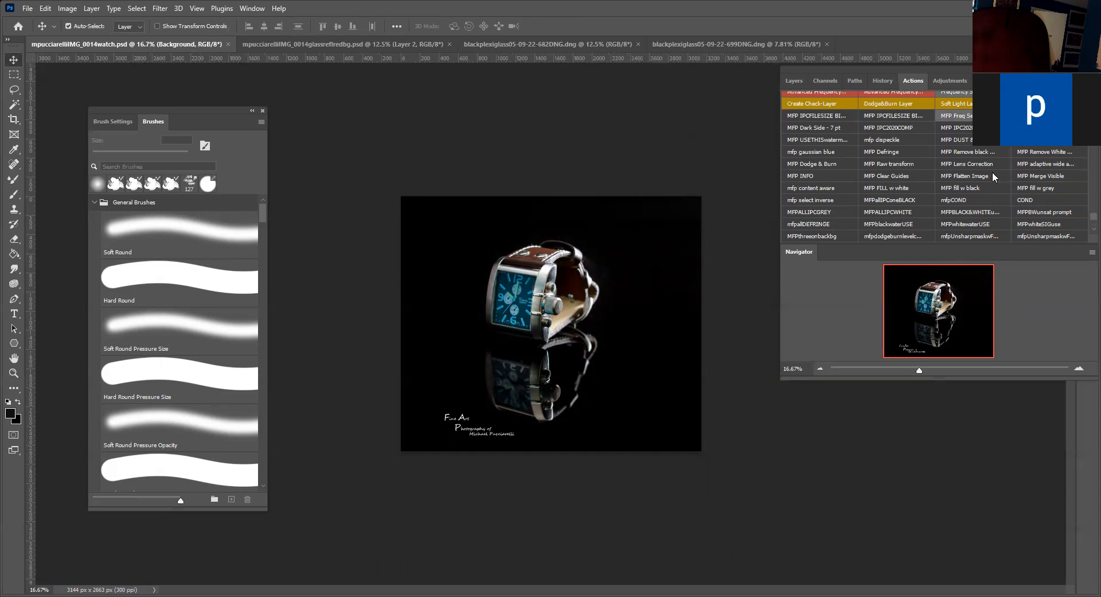
{"action": "scroll", "coordinate": [932, 175], "scroll_direction": "down", "scroll_amount": 1}
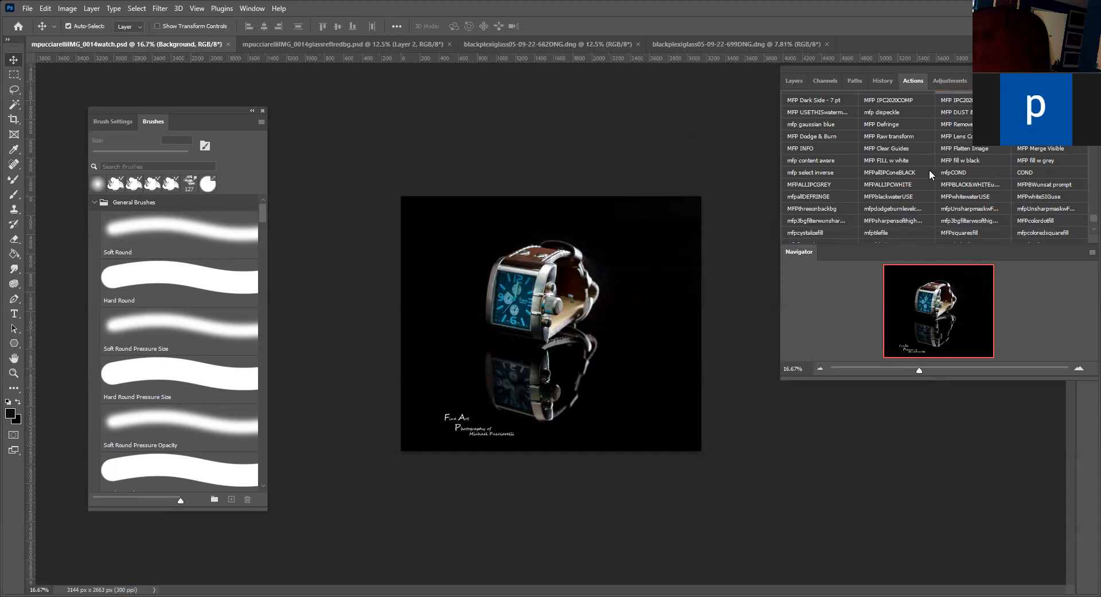
{"action": "scroll", "coordinate": [928, 170], "scroll_direction": "down", "scroll_amount": 1}
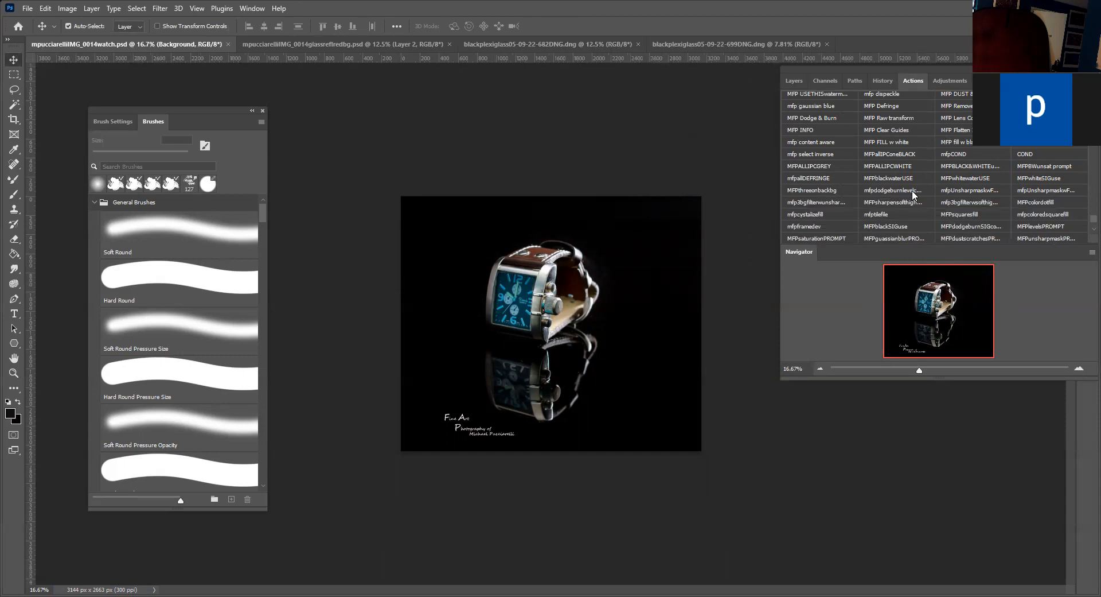
{"action": "scroll", "coordinate": [897, 214], "scroll_direction": "down", "scroll_amount": 1}
{"action": "scroll", "coordinate": [911, 192], "scroll_direction": "down", "scroll_amount": 1}
{"action": "scroll", "coordinate": [917, 198], "scroll_direction": "down", "scroll_amount": 1}
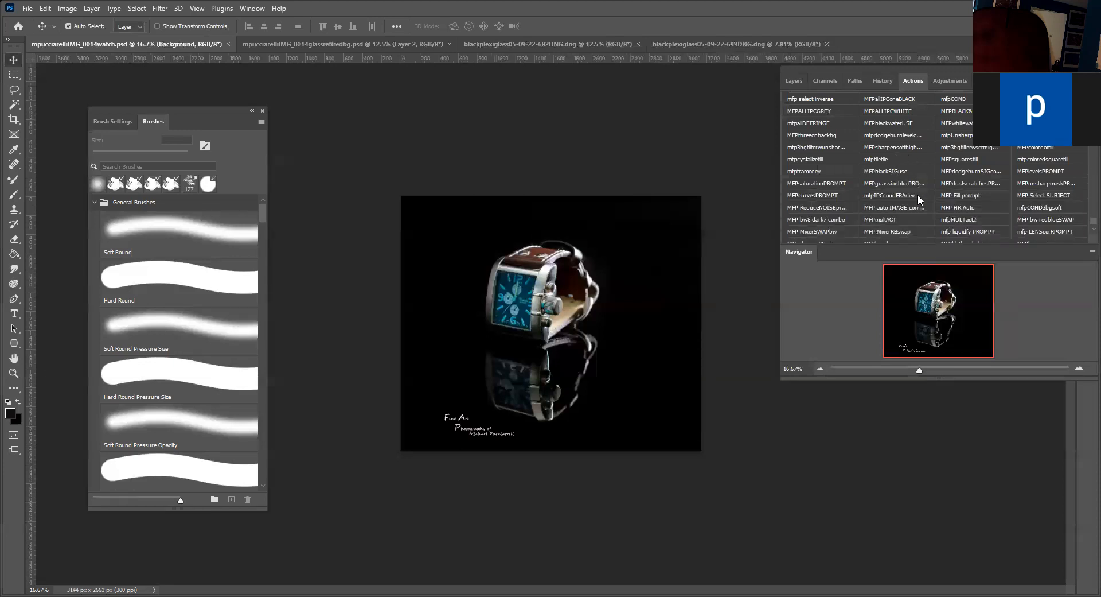
{"action": "left_click", "coordinate": [876, 196]}
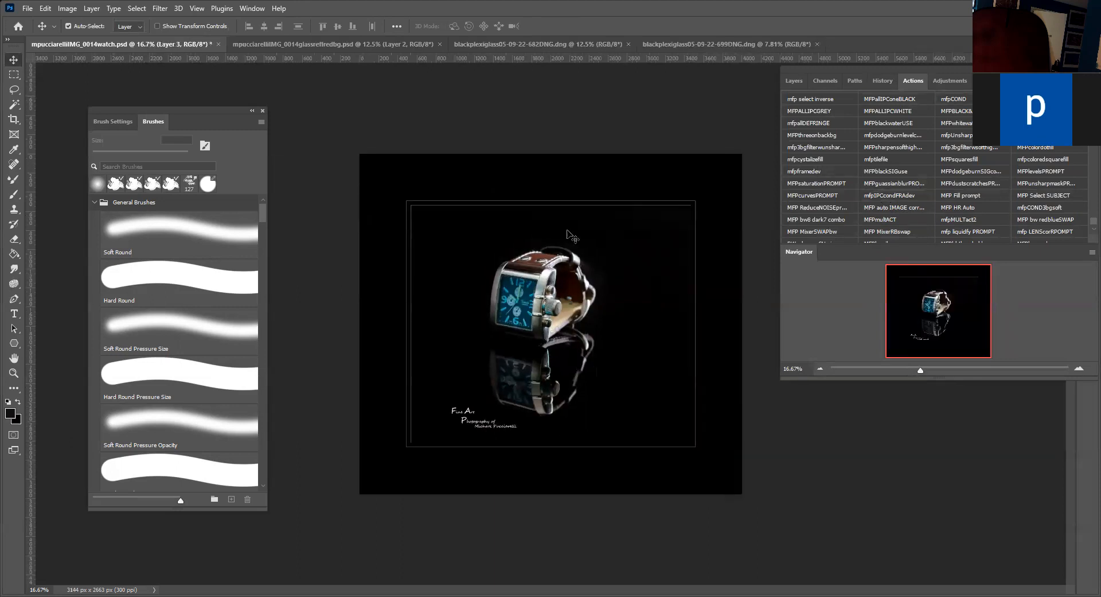
Step: Check the framed image's pixel dimensions and resolution without changing its size
{"action": "left_click", "coordinate": [67, 9]}
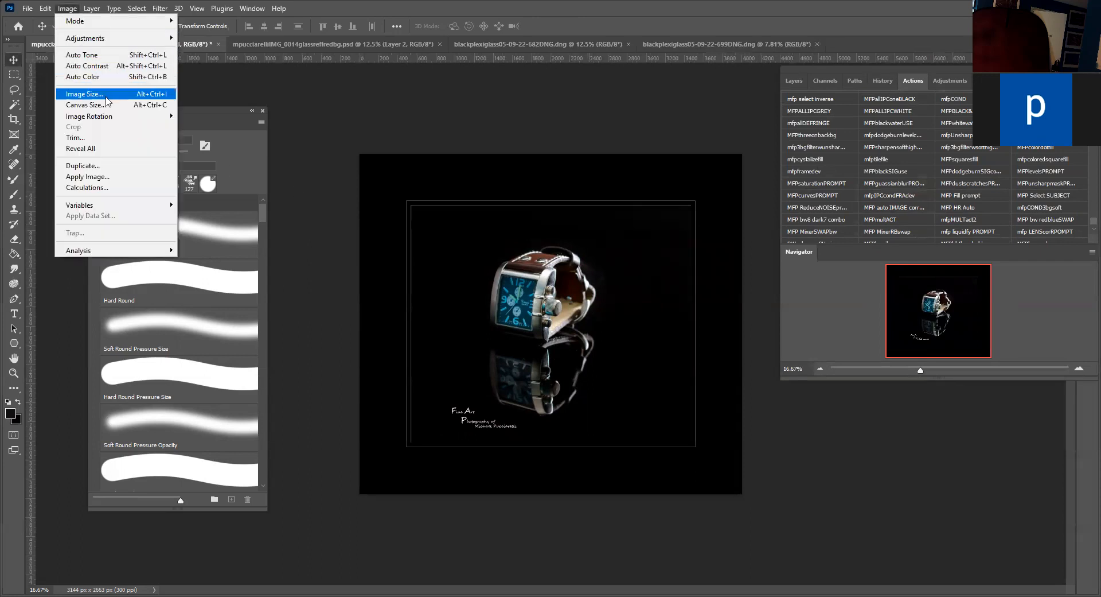
{"action": "key", "text": "Return"}
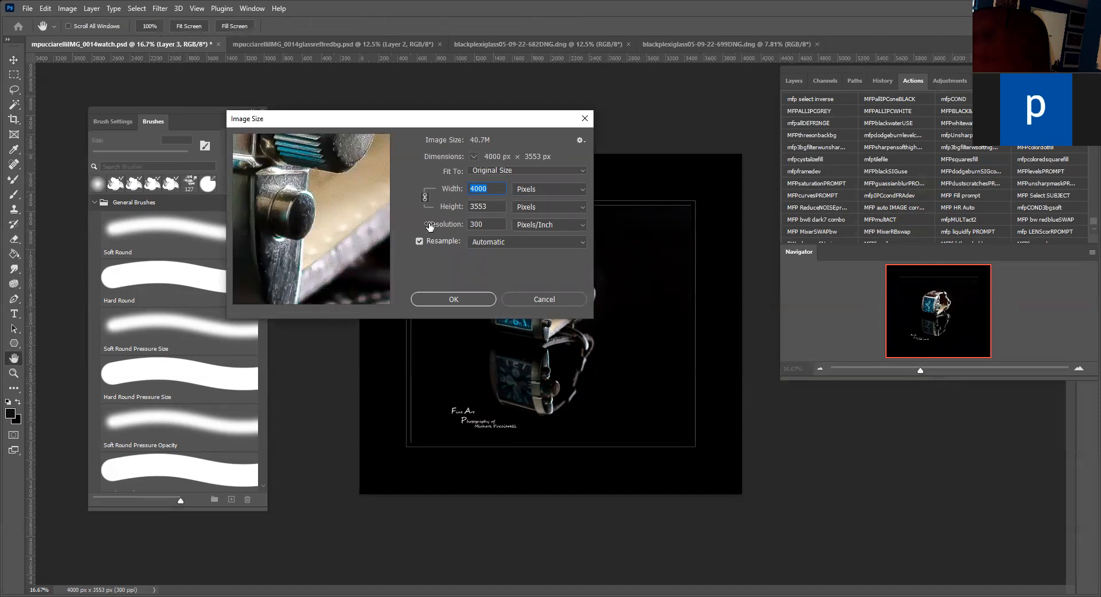
{"action": "left_click", "coordinate": [530, 298]}
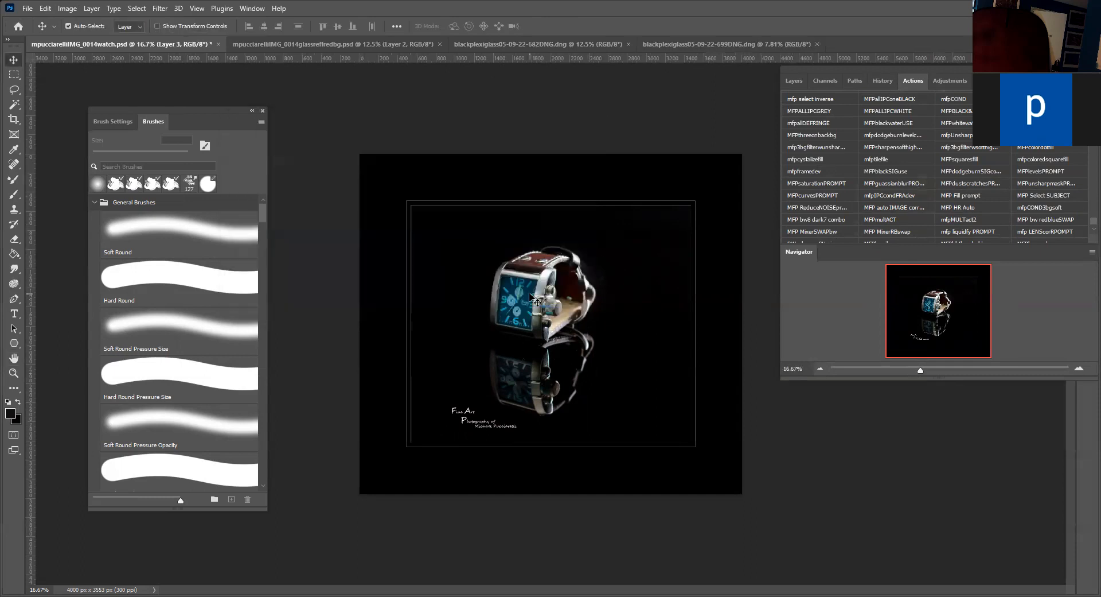
Step: Save the framed watch image, and close both it and the red-background glass image
{"action": "key", "text": "ctrl+s"}
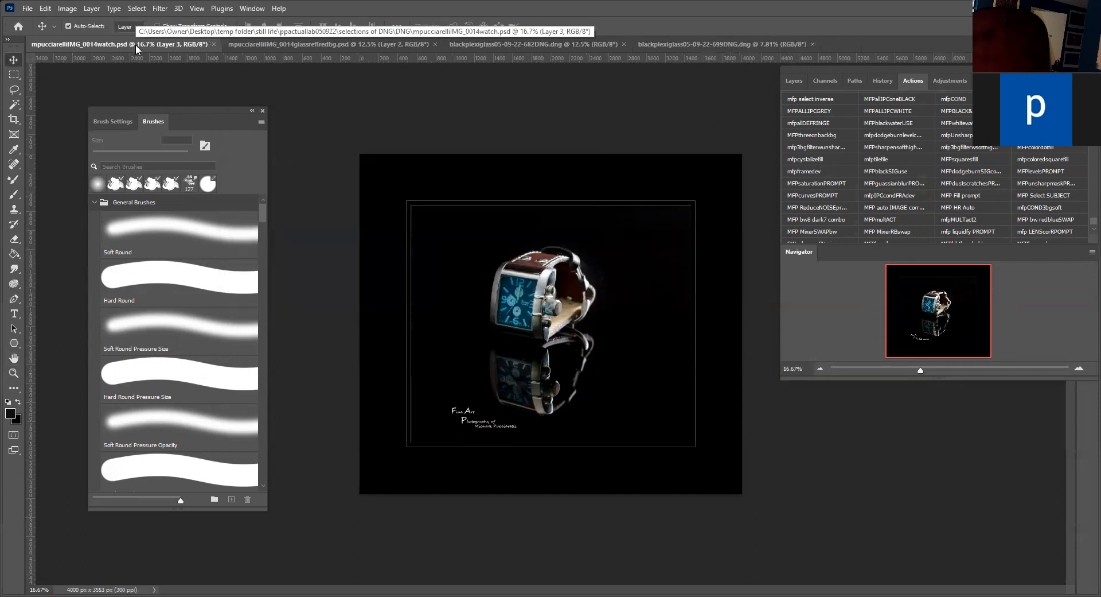
{"action": "left_click", "coordinate": [213, 45]}
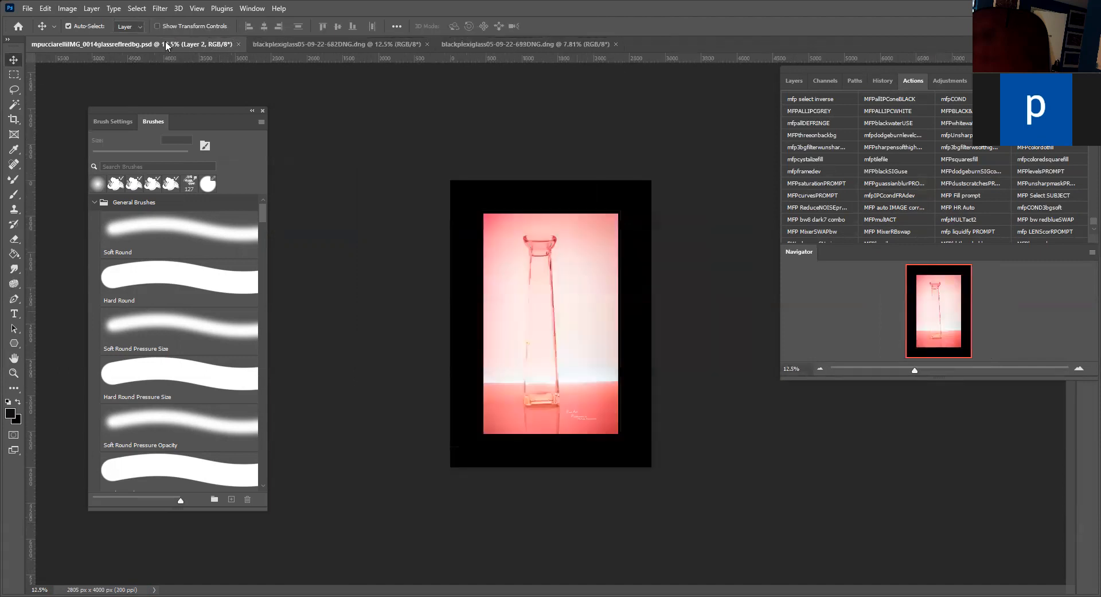
{"action": "left_click", "coordinate": [238, 44]}
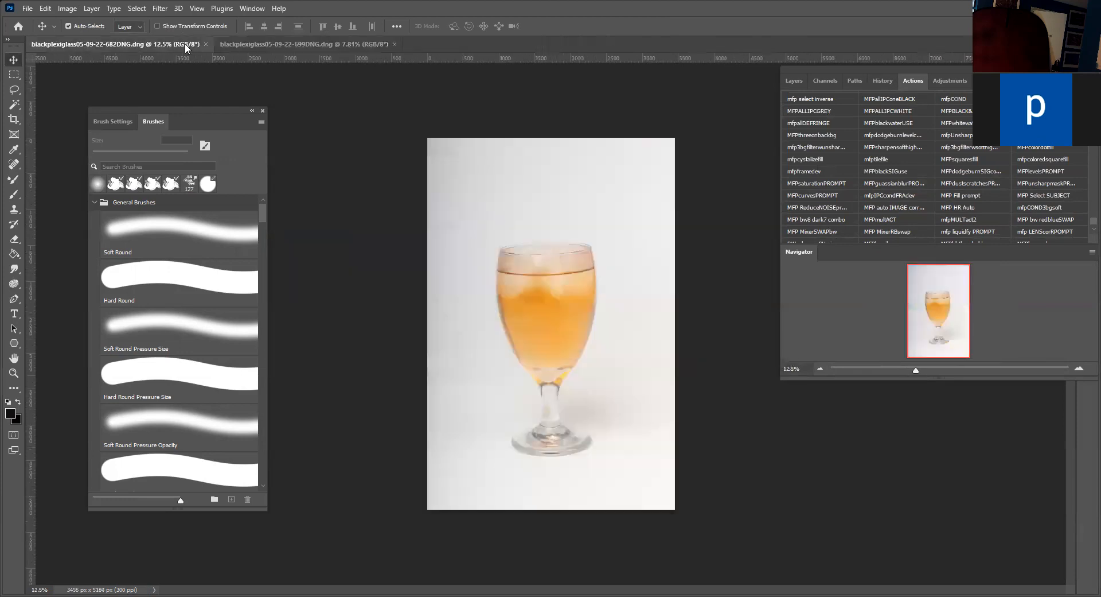
Step: Switch to the blackplexiglass05-09-22-699DNG.dng image and check its layers, history and available actions
{"action": "left_click", "coordinate": [268, 44]}
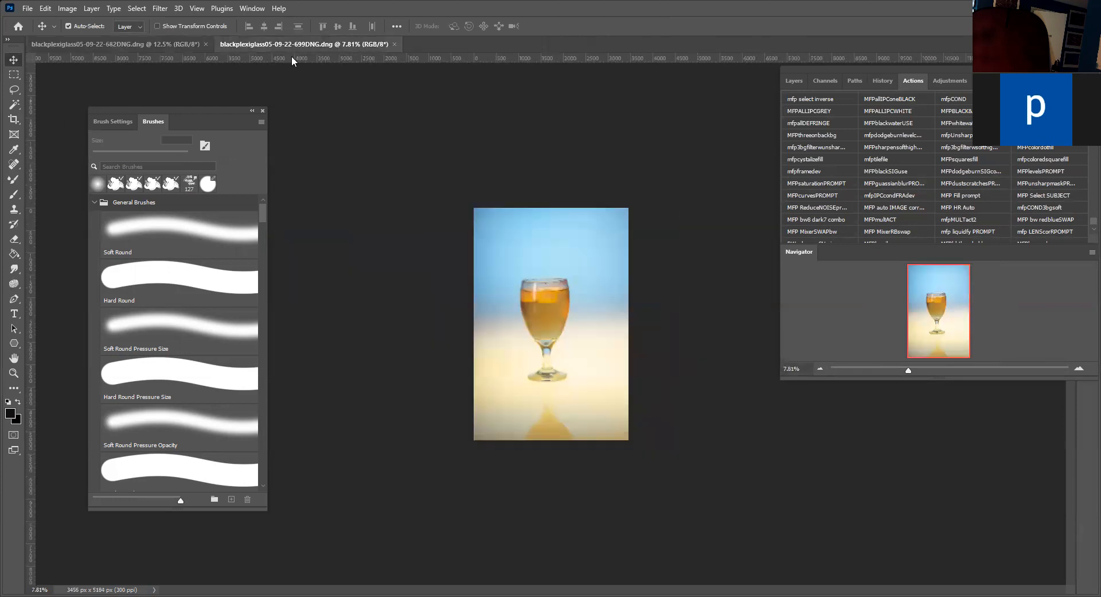
{"action": "left_click", "coordinate": [801, 85]}
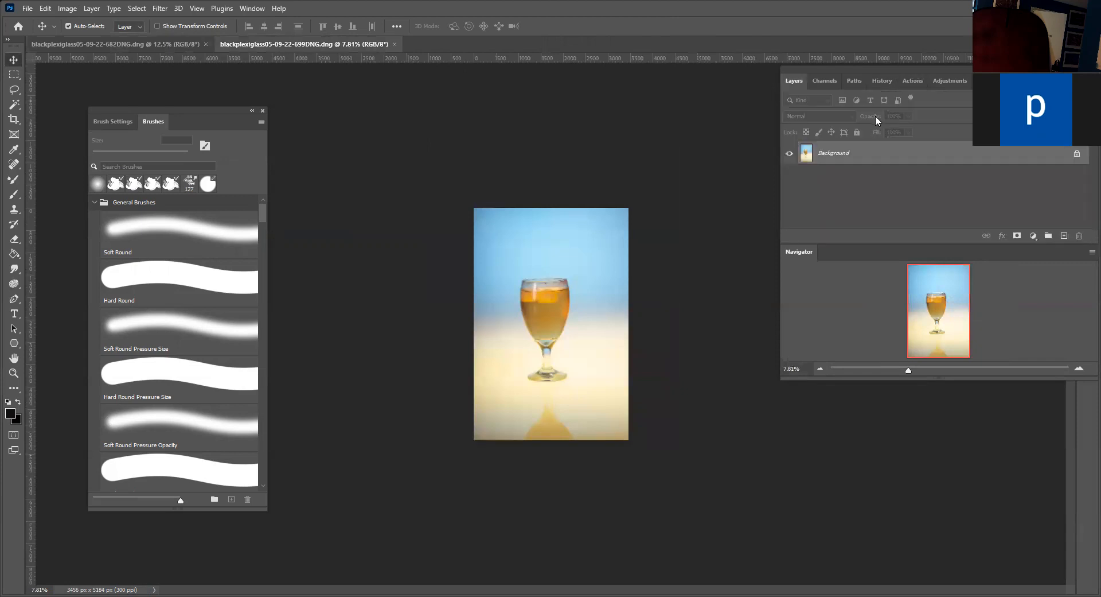
{"action": "left_click", "coordinate": [886, 82]}
{"action": "left_click", "coordinate": [800, 81]}
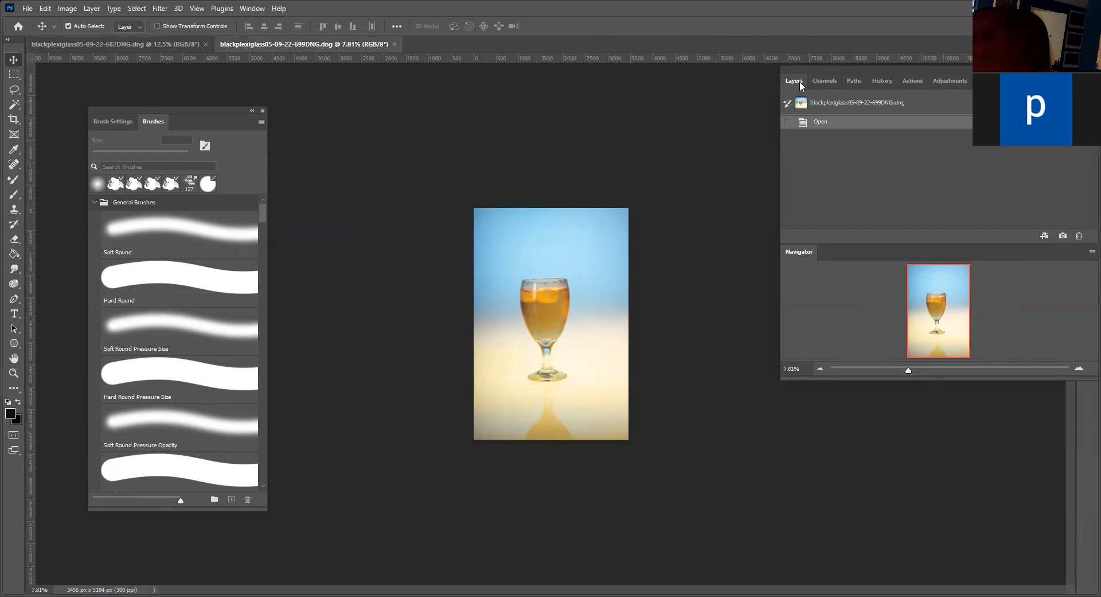
{"action": "left_click", "coordinate": [911, 81]}
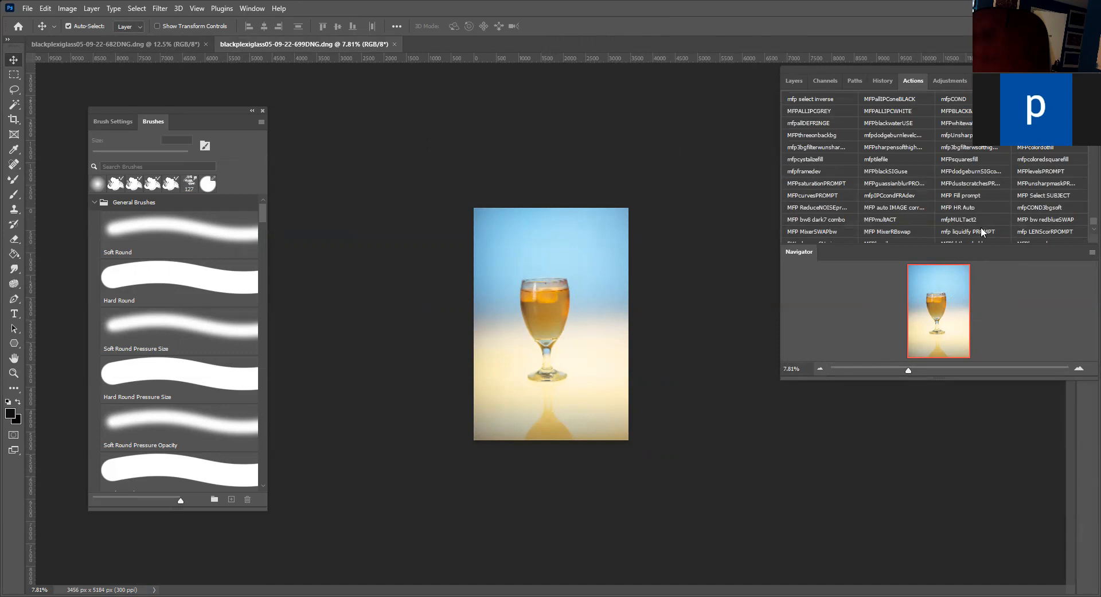
Step: Run the MFP auto IMAGE correction action on the glass photo and save it on the computer as a Photoshop file ending in IMG_0014coloredtea
{"action": "scroll", "coordinate": [984, 226], "scroll_direction": "down", "scroll_amount": 1}
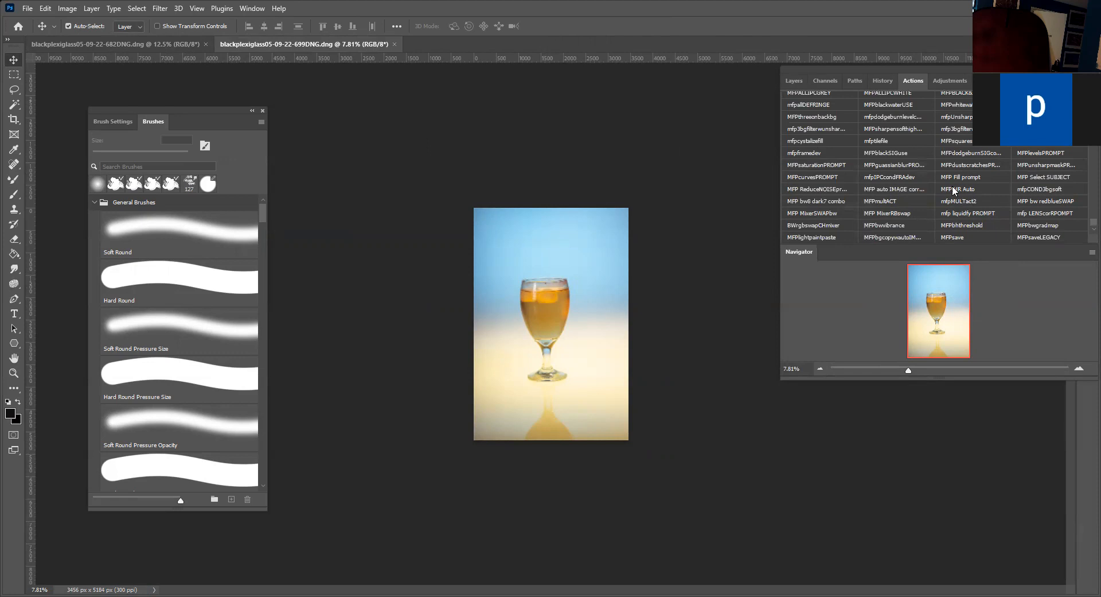
{"action": "left_click", "coordinate": [898, 187]}
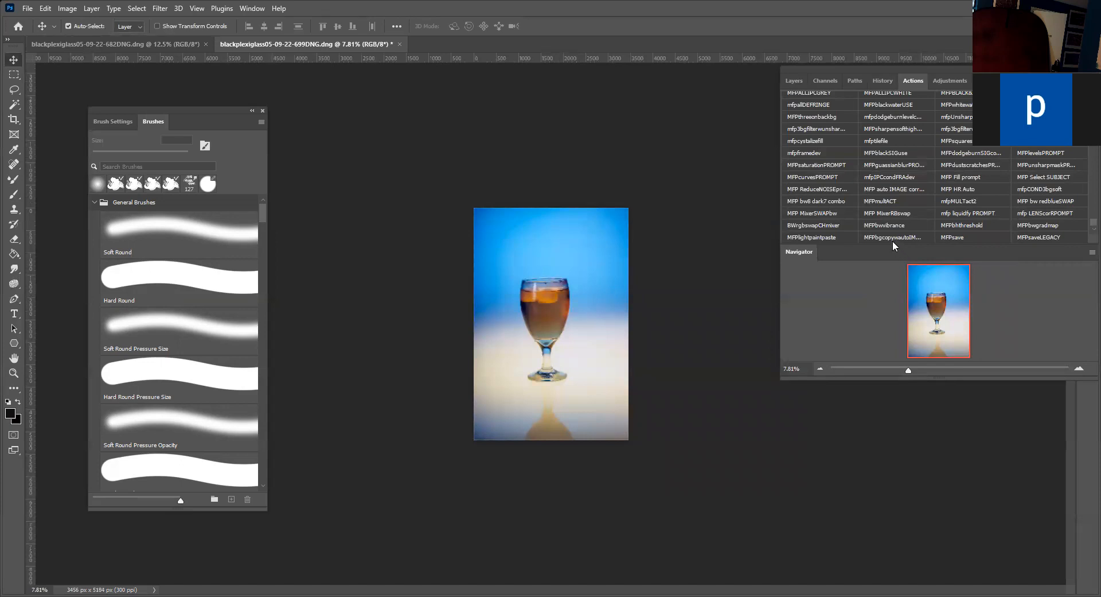
{"action": "left_click", "coordinate": [959, 235]}
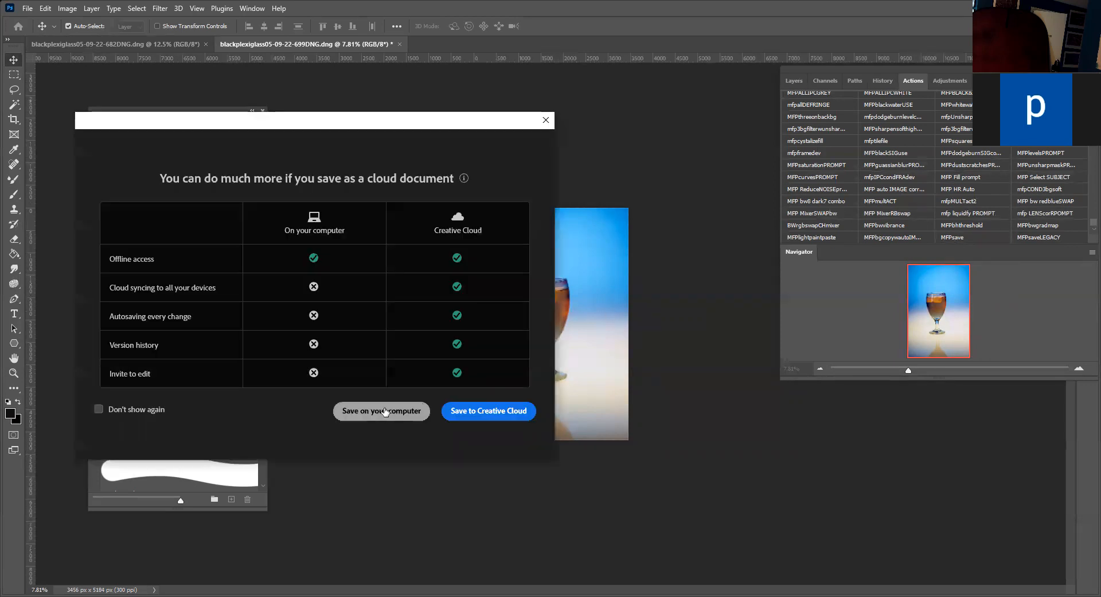
{"action": "left_click", "coordinate": [386, 411]}
{"action": "left_click", "coordinate": [160, 305]}
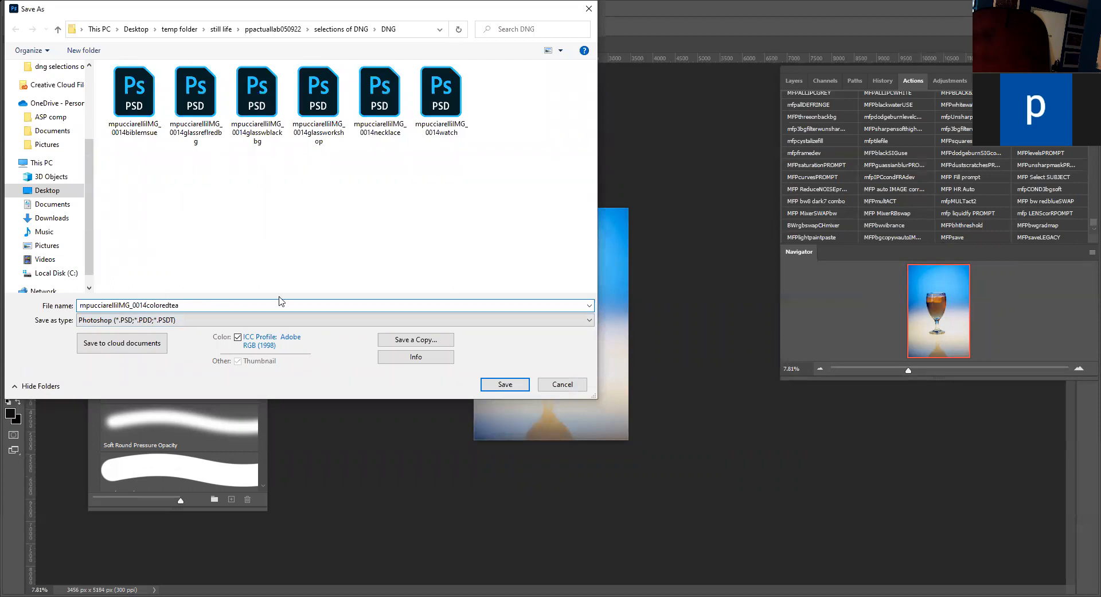
{"action": "left_click", "coordinate": [506, 385]}
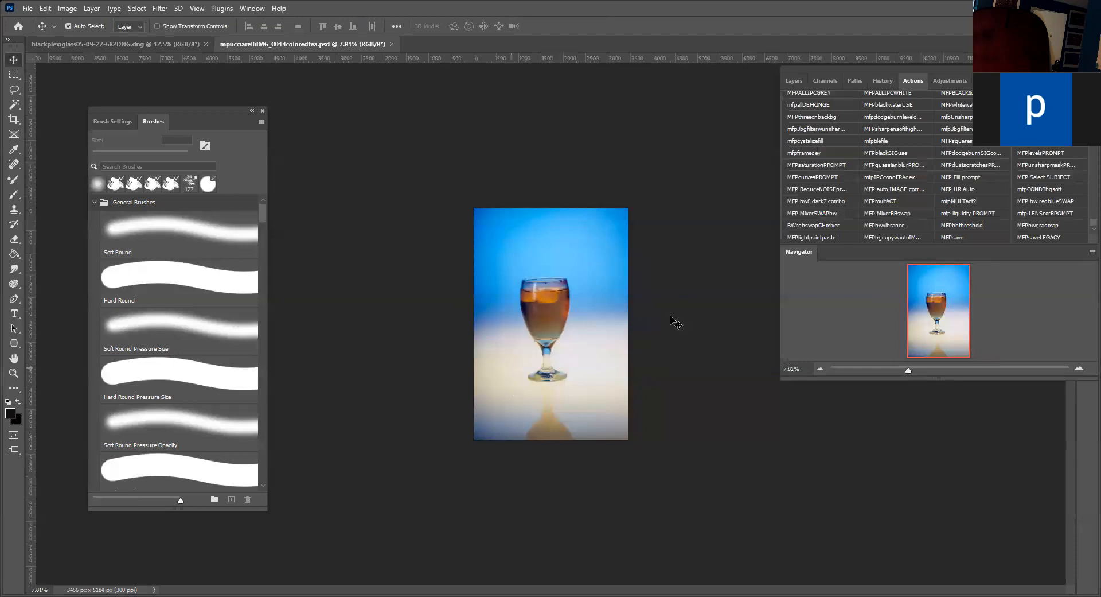
Step: Duplicate the Background layer of the colored tea image, keeping the default copy name
{"action": "left_click", "coordinate": [794, 81]}
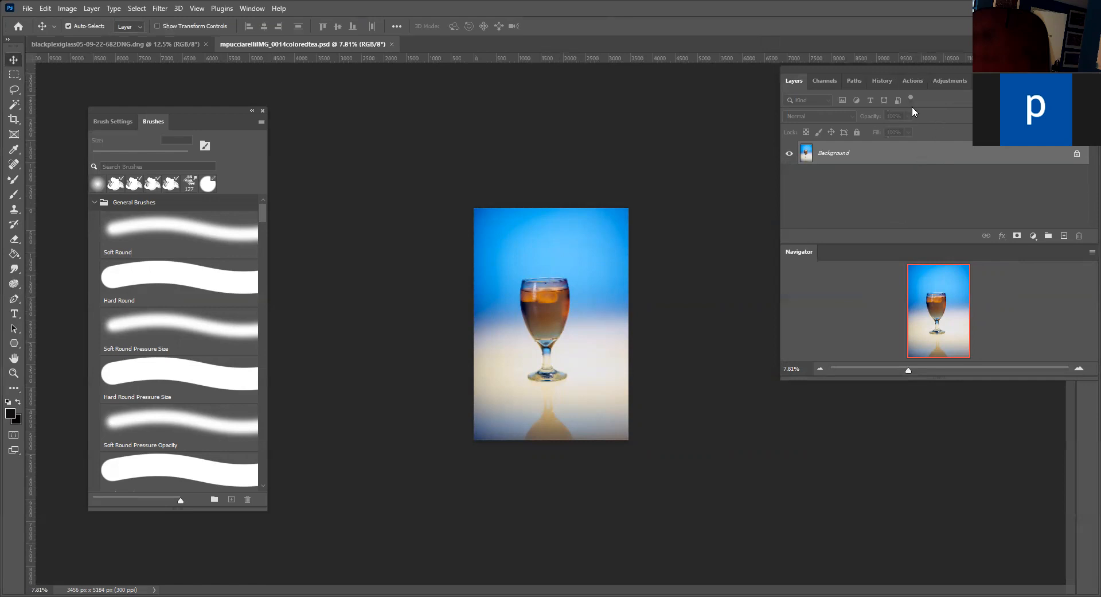
{"action": "left_click", "coordinate": [914, 81]}
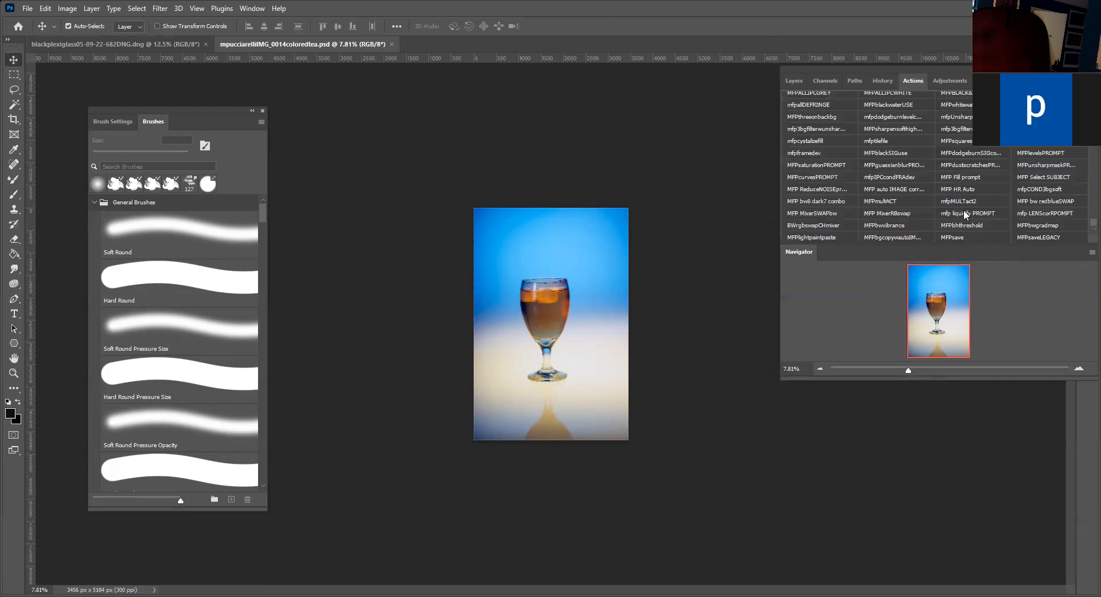
{"action": "left_click", "coordinate": [791, 81]}
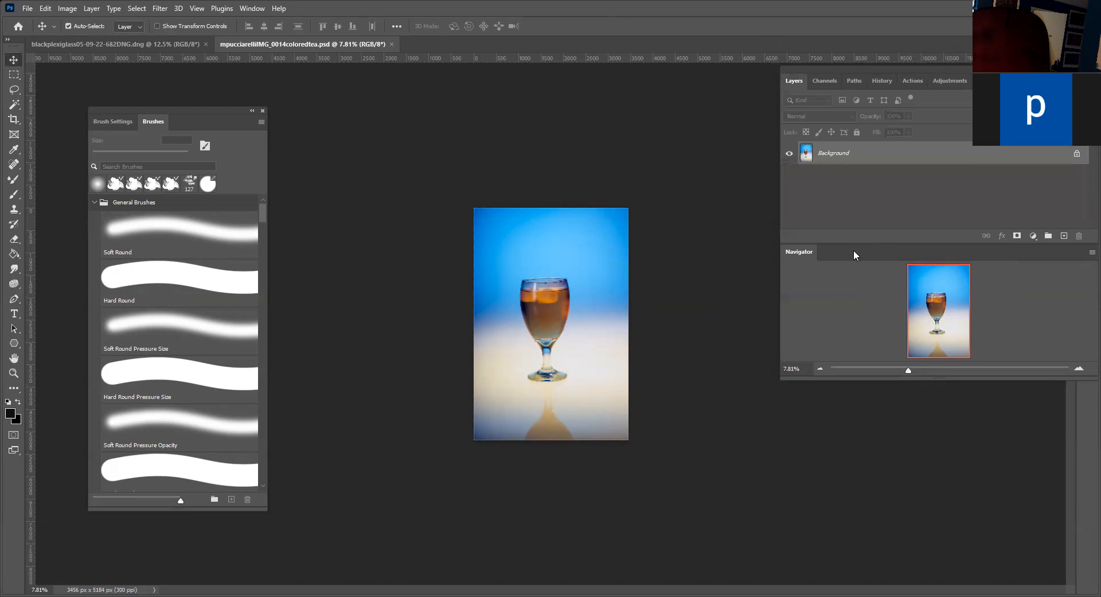
{"action": "right_click", "coordinate": [856, 154]}
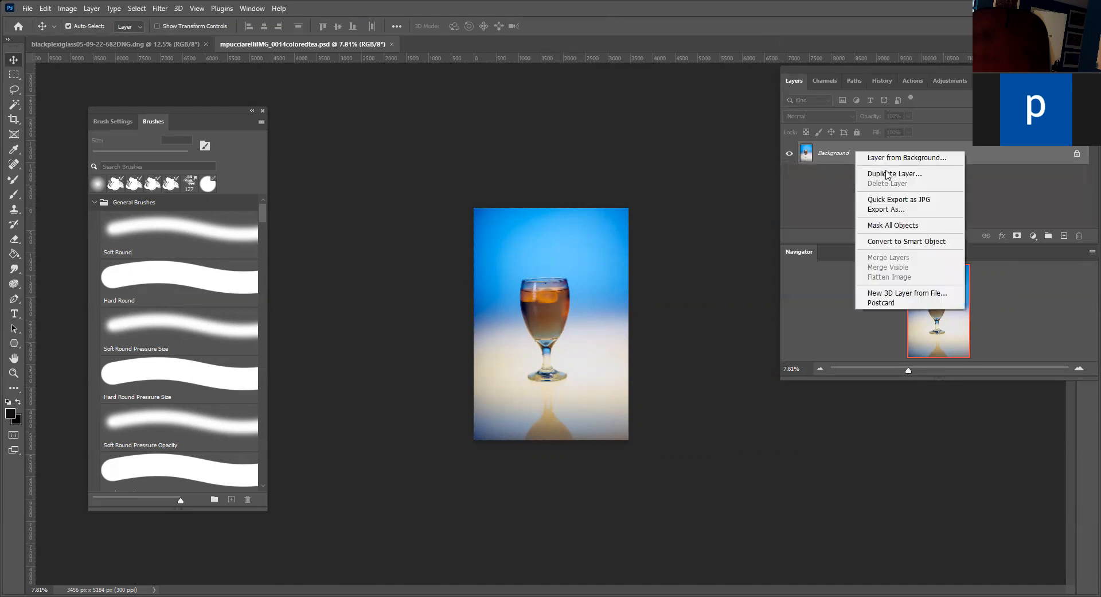
{"action": "left_click", "coordinate": [869, 173]}
{"action": "left_click", "coordinate": [646, 171]}
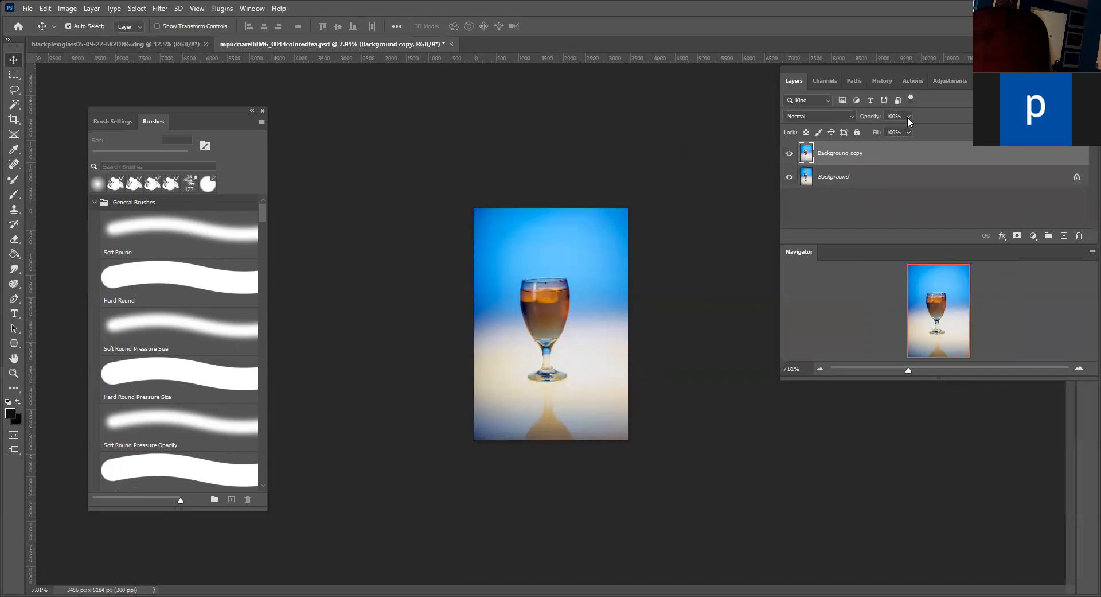
Step: Run the MFPdodgeburnSIGco... action on the copied layer and delete the lower, dark signature text layer
{"action": "left_click", "coordinate": [913, 81]}
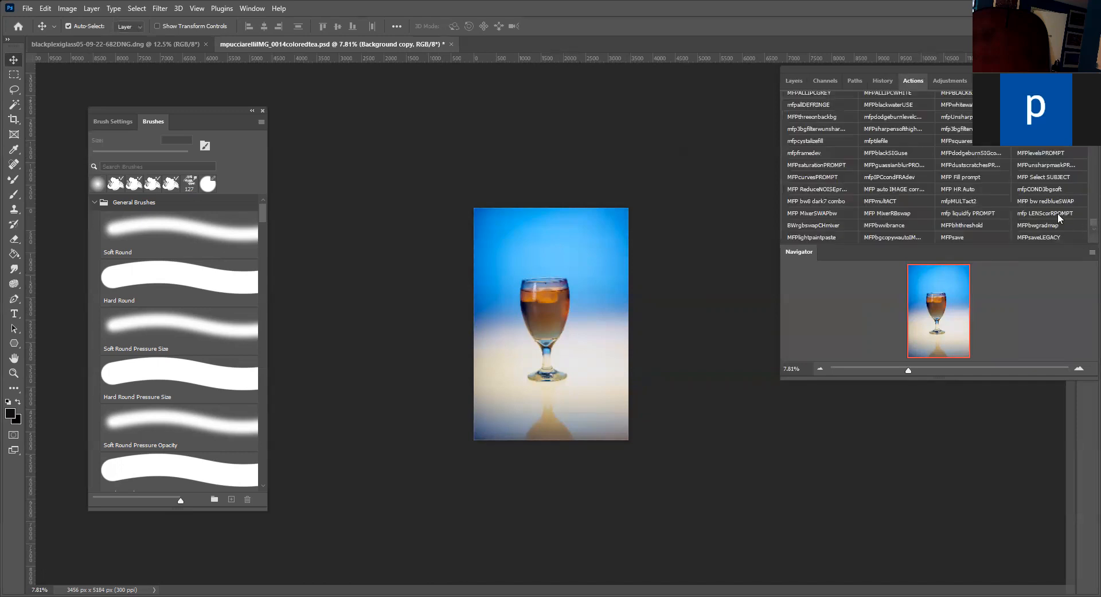
{"action": "left_click", "coordinate": [962, 150]}
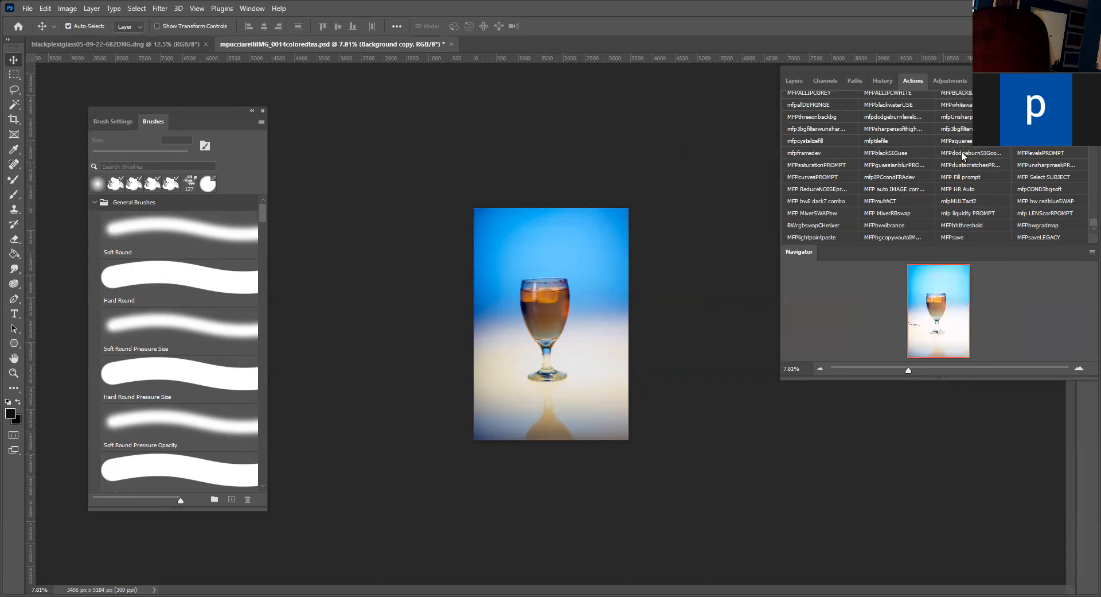
{"action": "left_click", "coordinate": [794, 81]}
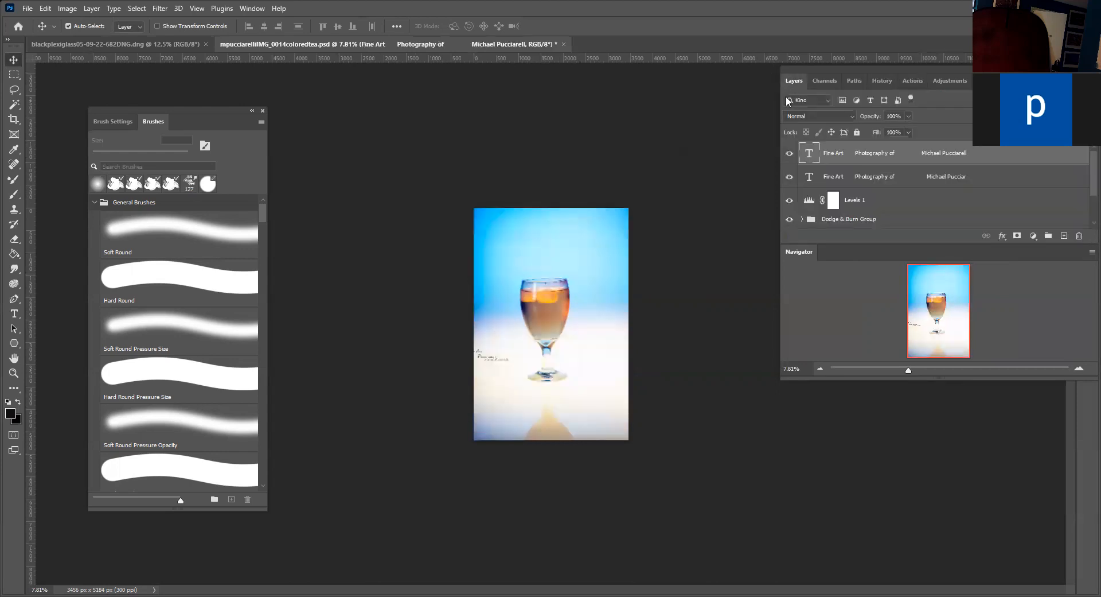
{"action": "left_click", "coordinate": [817, 179]}
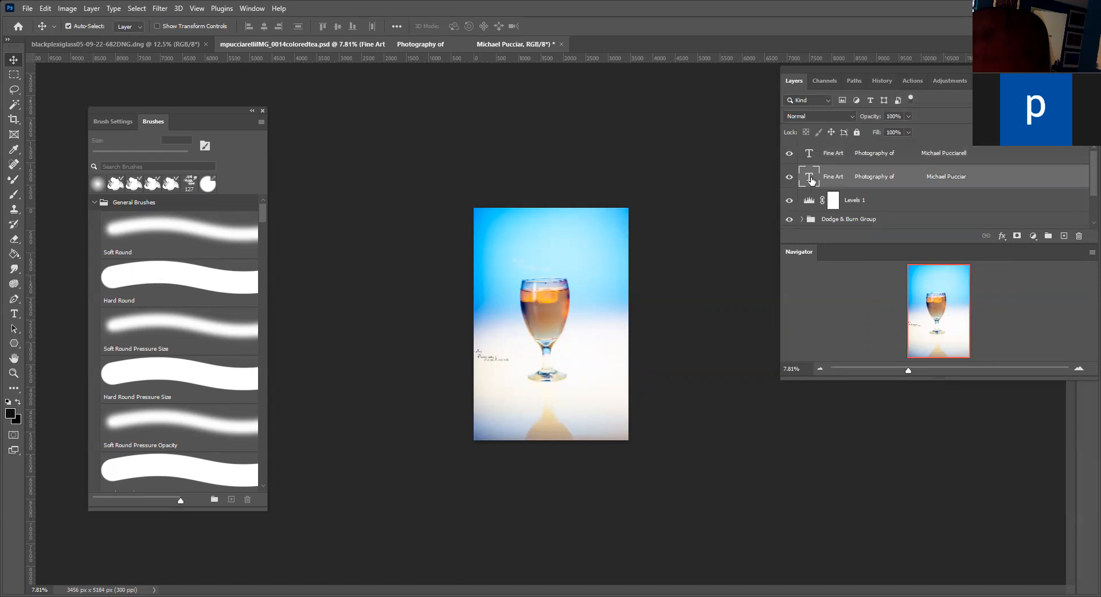
{"action": "left_click_drag", "start_coordinate": [1056, 229], "coordinate": [1079, 236]}
{"action": "left_click", "coordinate": [828, 152]}
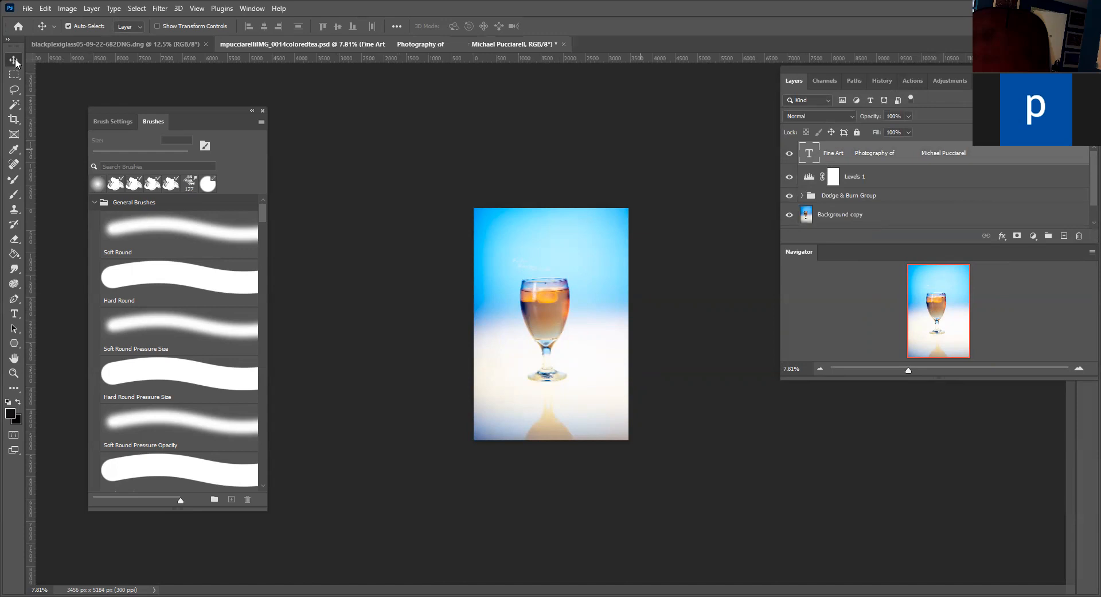
Step: Expand the Dodge & Burn Group and invert the Burn and Dodge layer masks to black
{"action": "left_click", "coordinate": [804, 200]}
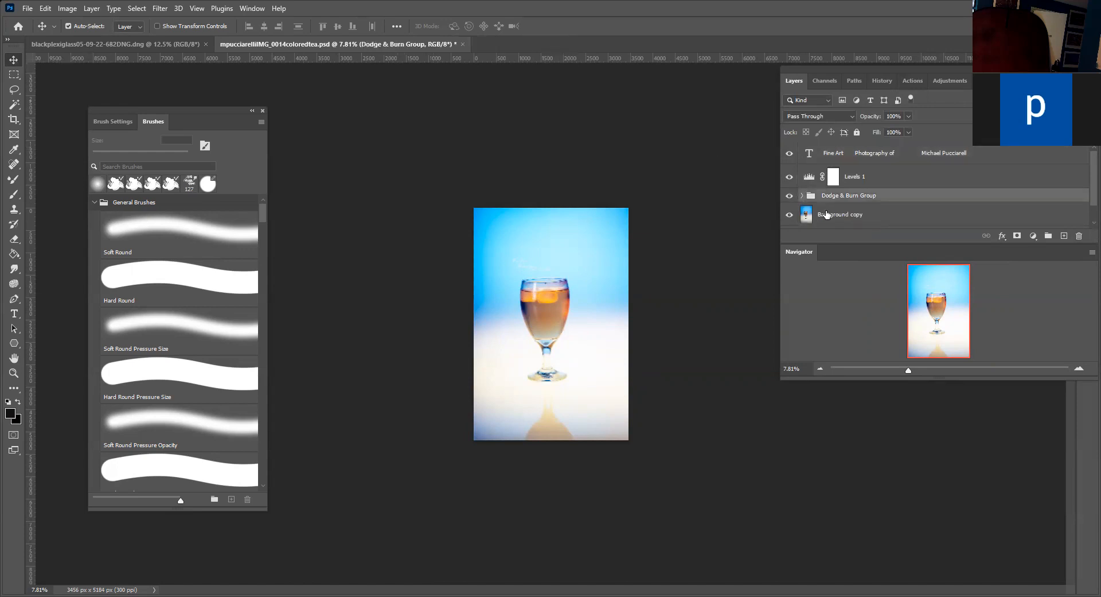
{"action": "left_click", "coordinate": [802, 195]}
{"action": "left_click", "coordinate": [843, 215]}
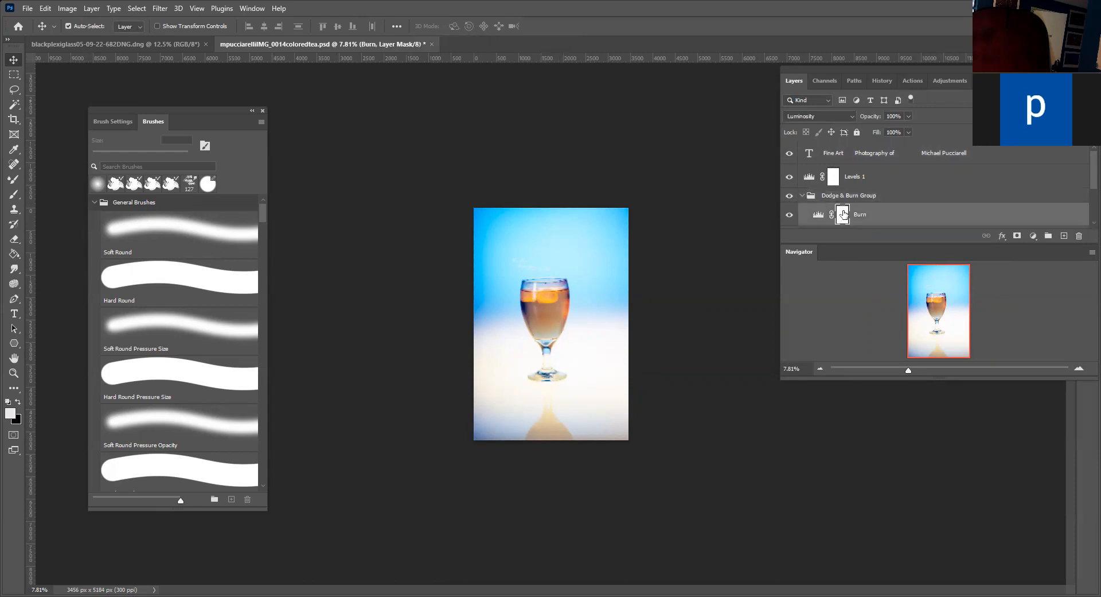
{"action": "key", "text": "ctrl+i"}
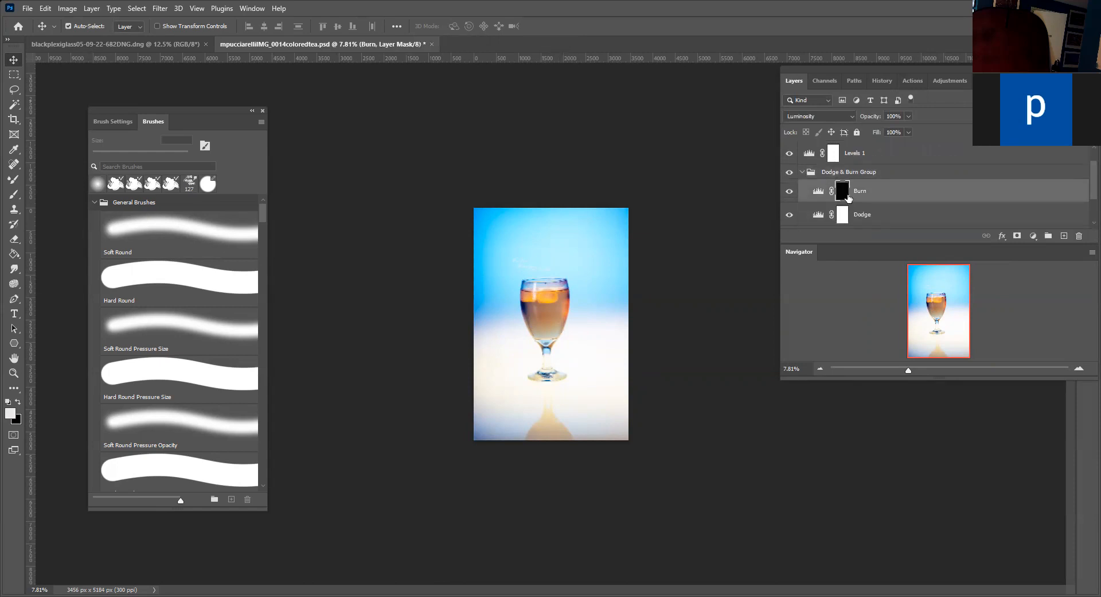
{"action": "left_click", "coordinate": [841, 215]}
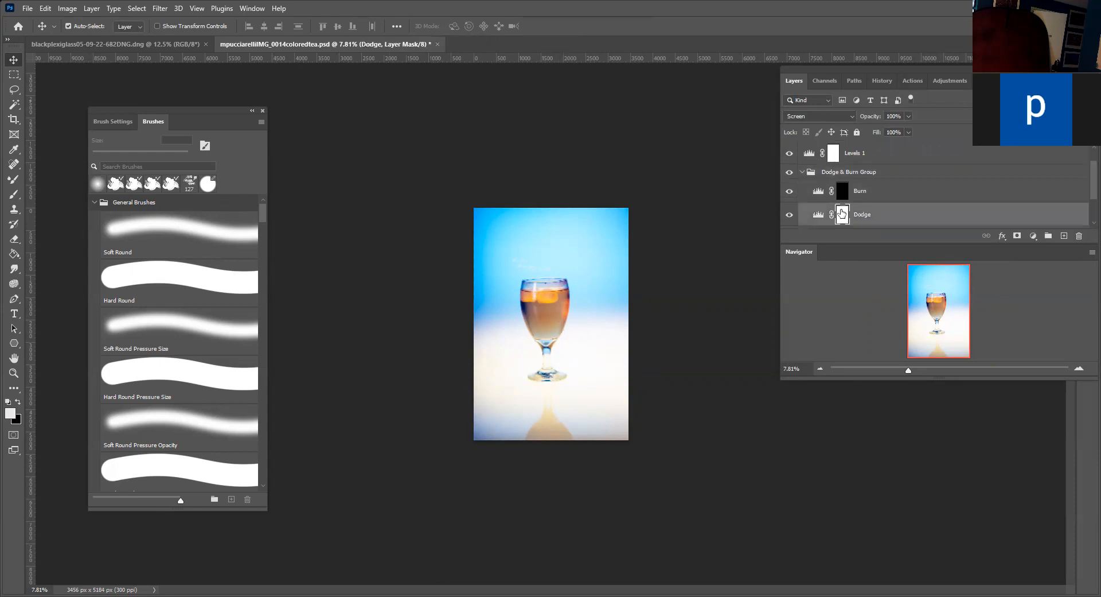
{"action": "key", "text": "ctrl+i"}
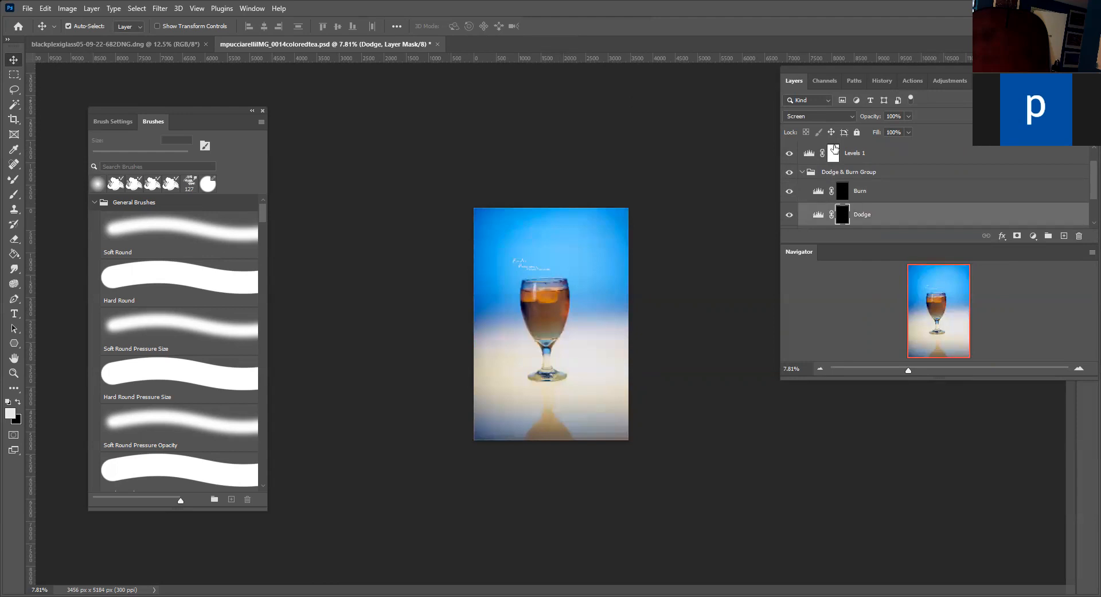
Step: Scale the white signature text down slightly and place it in the lower-right corner of the photo
{"action": "scroll", "coordinate": [816, 156], "scroll_direction": "up", "scroll_amount": 1}
{"action": "left_click", "coordinate": [816, 156]}
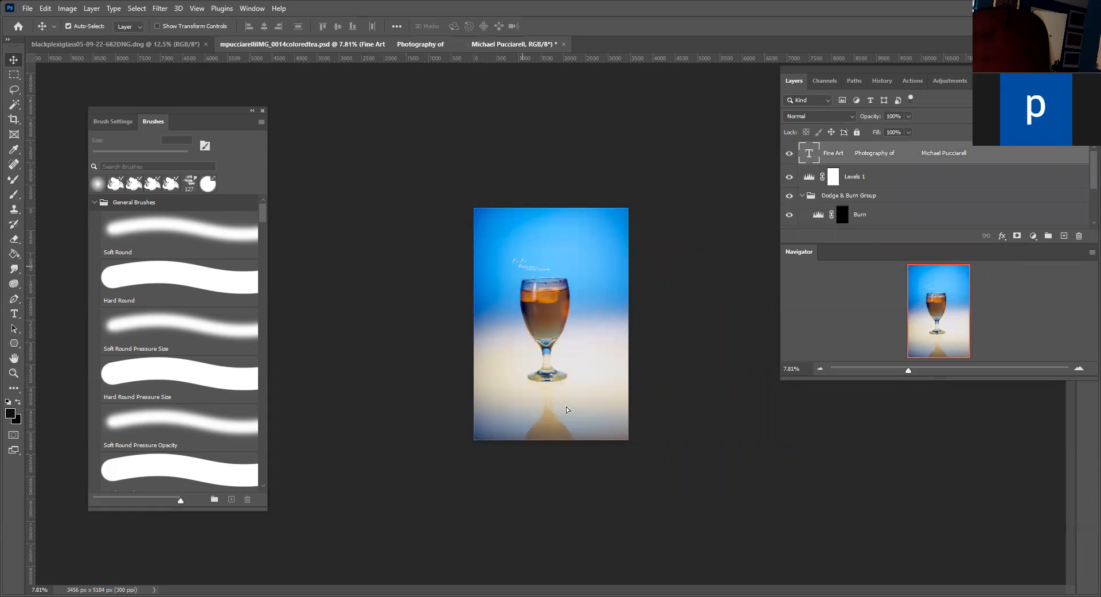
{"action": "left_click_drag", "start_coordinate": [523, 266], "coordinate": [567, 406]}
{"action": "left_click_drag", "start_coordinate": [575, 404], "coordinate": [515, 401]}
{"action": "key", "text": "ctrl+t"}
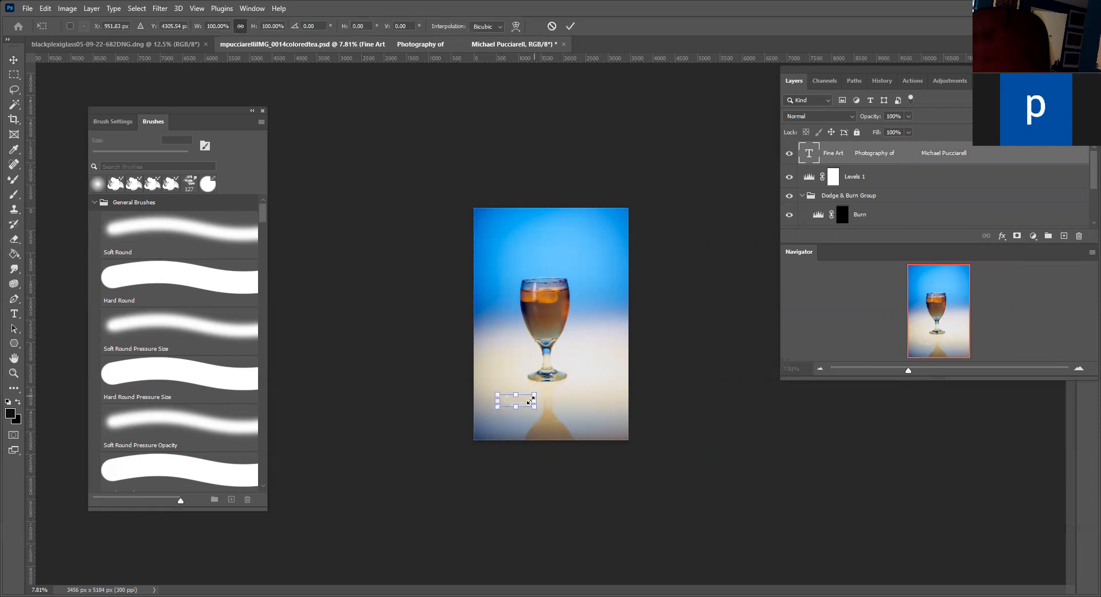
{"action": "left_click_drag", "start_coordinate": [531, 400], "coordinate": [530, 397]}
{"action": "left_click", "coordinate": [570, 26]}
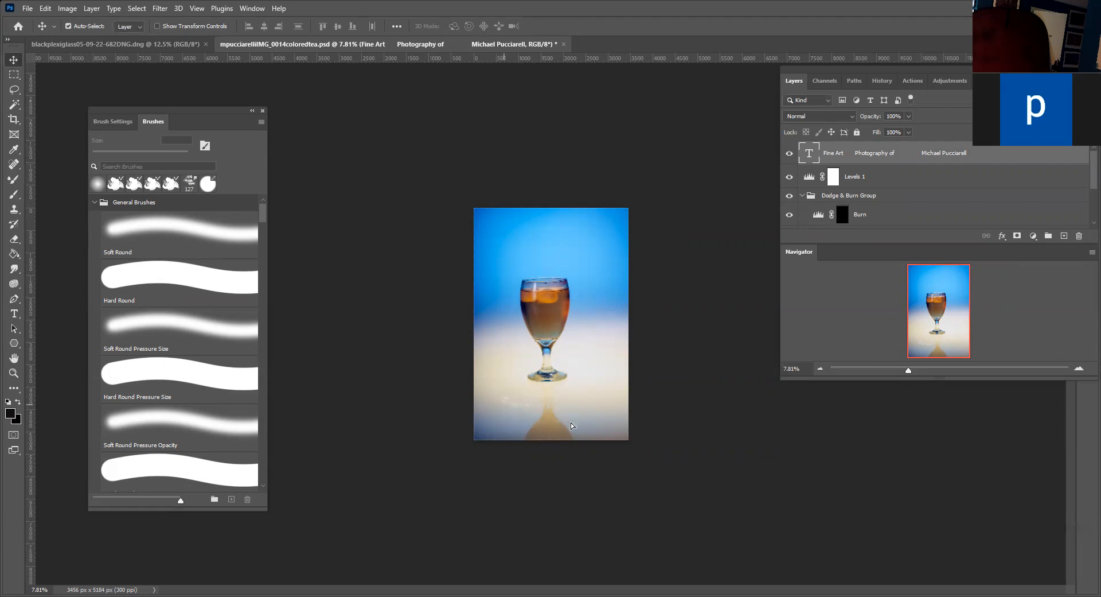
{"action": "left_click_drag", "start_coordinate": [584, 437], "coordinate": [587, 438]}
Step: Paint white on the Burn mask over the glass and its reflection with the 600 px Soft Round brush at 11% flow
{"action": "scroll", "coordinate": [817, 167], "scroll_direction": "down", "scroll_amount": 3}
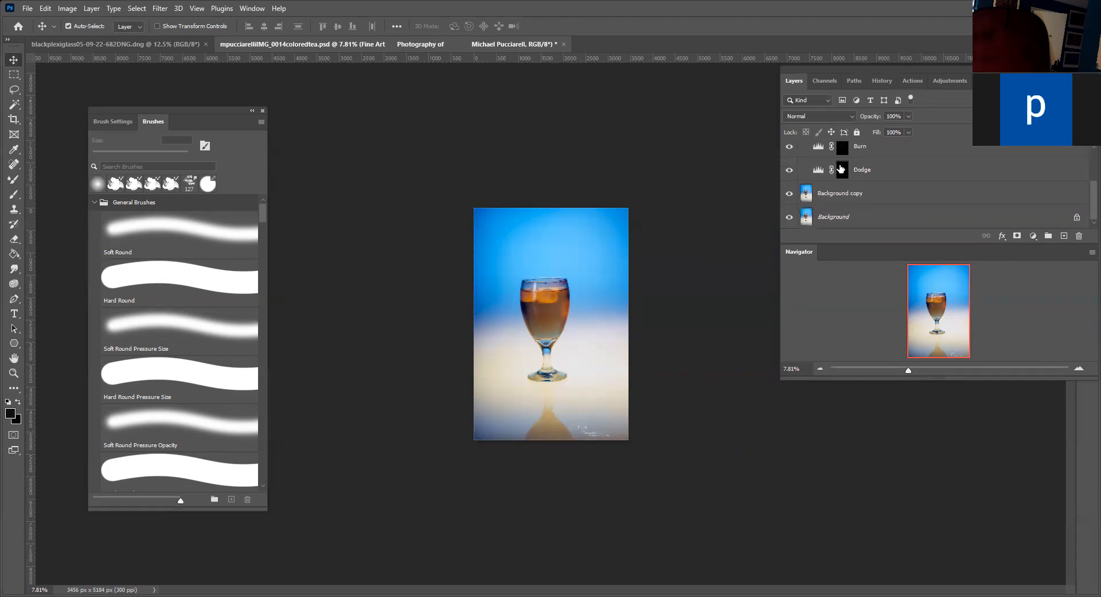
{"action": "scroll", "coordinate": [841, 168], "scroll_direction": "up", "scroll_amount": 2}
{"action": "left_click", "coordinate": [843, 195]}
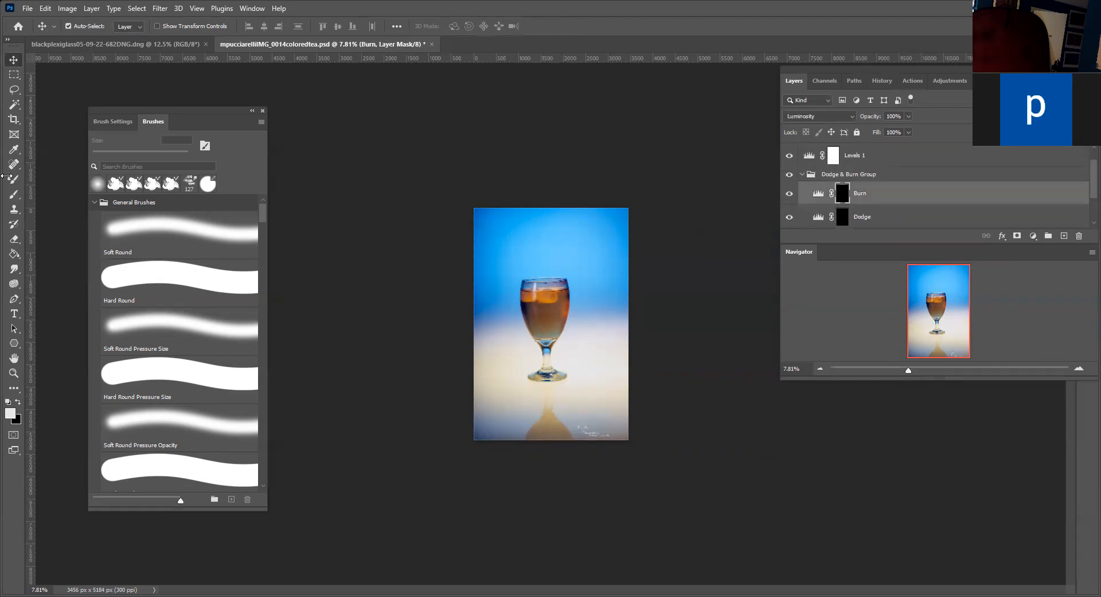
{"action": "left_click", "coordinate": [12, 195]}
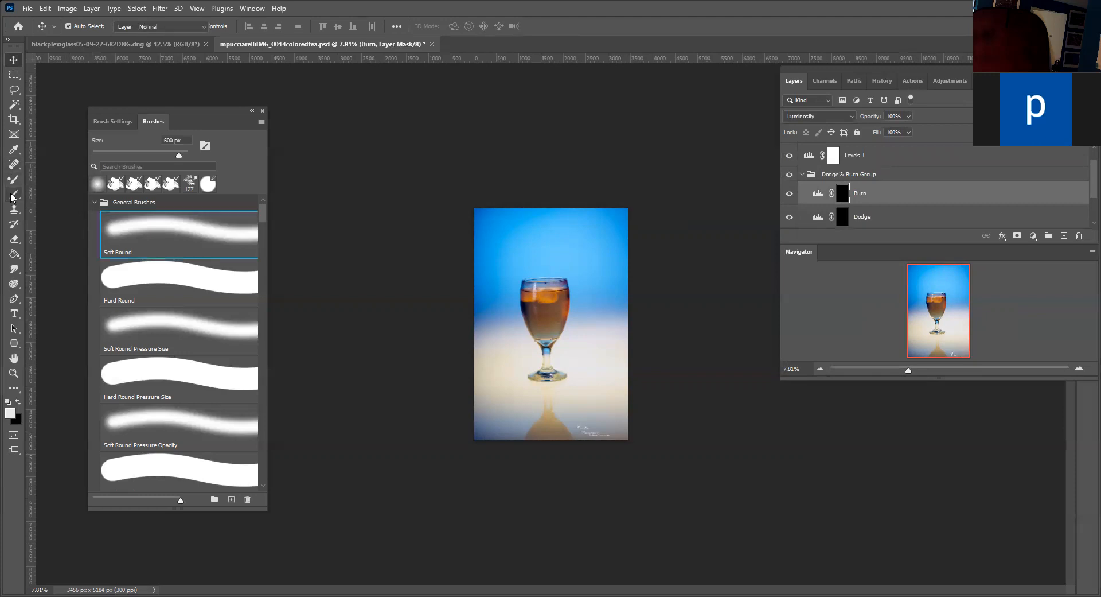
{"action": "left_click", "coordinate": [13, 197]}
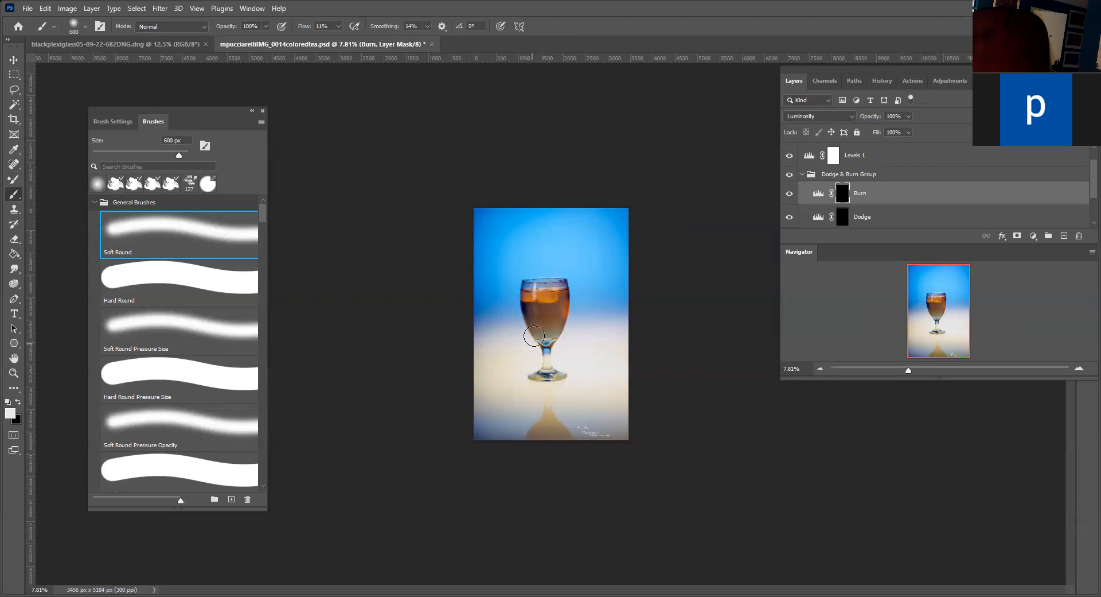
{"action": "mouse_move", "coordinate": [552, 311]}
{"action": "left_mouse_down"}
{"action": "mouse_move", "coordinate": [563, 284]}
{"action": "mouse_move", "coordinate": [525, 289]}
{"action": "mouse_move", "coordinate": [556, 296]}
{"action": "mouse_move", "coordinate": [532, 320]}
{"action": "mouse_move", "coordinate": [547, 326]}
{"action": "mouse_move", "coordinate": [532, 344]}
{"action": "mouse_move", "coordinate": [544, 351]}
{"action": "mouse_move", "coordinate": [533, 390]}
{"action": "mouse_move", "coordinate": [543, 415]}
{"action": "mouse_move", "coordinate": [530, 440]}
{"action": "mouse_move", "coordinate": [542, 412]}
{"action": "mouse_move", "coordinate": [561, 439]}
{"action": "mouse_move", "coordinate": [562, 401]}
{"action": "mouse_move", "coordinate": [555, 368]}
{"action": "mouse_move", "coordinate": [540, 374]}
{"action": "mouse_move", "coordinate": [547, 293]}
{"action": "mouse_move", "coordinate": [530, 283]}
{"action": "mouse_move", "coordinate": [557, 285]}
{"action": "mouse_move", "coordinate": [543, 288]}
{"action": "mouse_move", "coordinate": [550, 301]}
{"action": "mouse_move", "coordinate": [537, 310]}
{"action": "mouse_move", "coordinate": [553, 290]}
{"action": "mouse_move", "coordinate": [518, 300]}
{"action": "mouse_move", "coordinate": [553, 301]}
{"action": "mouse_move", "coordinate": [544, 371]}
{"action": "mouse_move", "coordinate": [530, 381]}
{"action": "mouse_move", "coordinate": [560, 328]}
{"action": "mouse_move", "coordinate": [559, 292]}
{"action": "mouse_move", "coordinate": [541, 280]}
{"action": "mouse_move", "coordinate": [534, 311]}
{"action": "mouse_move", "coordinate": [547, 346]}
{"action": "mouse_move", "coordinate": [537, 374]}
{"action": "mouse_move", "coordinate": [565, 438]}
{"action": "left_mouse_up"}
Step: Paint white on the Dodge mask over the glass, its stem and the reflection with the 600 px soft brush
{"action": "left_click", "coordinate": [846, 215]}
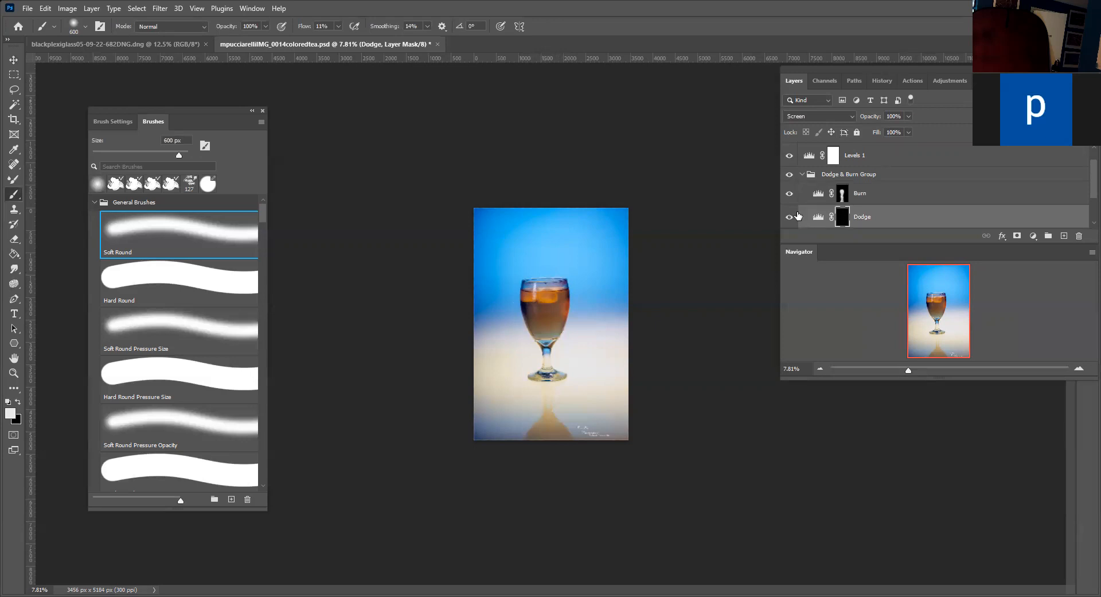
{"action": "mouse_move", "coordinate": [569, 281]}
{"action": "left_mouse_down"}
{"action": "mouse_move", "coordinate": [525, 296]}
{"action": "mouse_move", "coordinate": [546, 335]}
{"action": "mouse_move", "coordinate": [536, 368]}
{"action": "mouse_move", "coordinate": [542, 420]}
{"action": "mouse_move", "coordinate": [529, 430]}
{"action": "mouse_move", "coordinate": [558, 423]}
{"action": "mouse_move", "coordinate": [548, 411]}
{"action": "mouse_move", "coordinate": [537, 430]}
{"action": "mouse_move", "coordinate": [551, 387]}
{"action": "mouse_move", "coordinate": [531, 279]}
{"action": "mouse_move", "coordinate": [549, 285]}
{"action": "mouse_move", "coordinate": [557, 322]}
{"action": "mouse_move", "coordinate": [539, 371]}
{"action": "mouse_move", "coordinate": [548, 418]}
{"action": "mouse_move", "coordinate": [533, 436]}
{"action": "mouse_move", "coordinate": [562, 435]}
{"action": "mouse_move", "coordinate": [528, 415]}
{"action": "left_mouse_up"}
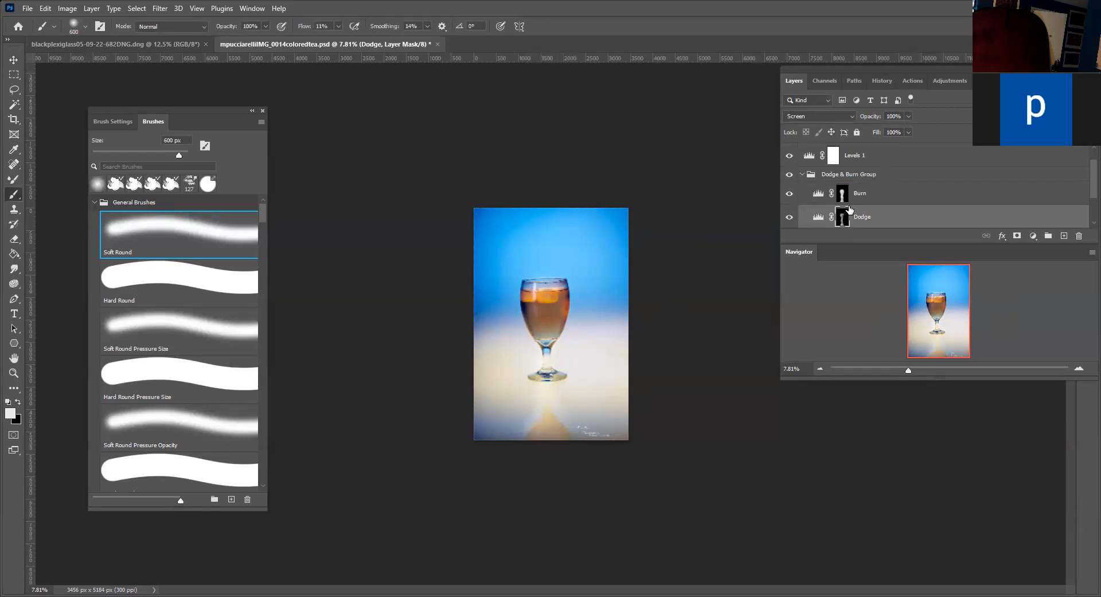
{"action": "key", "text": "x"}
{"action": "key", "text": "x"}
{"action": "mouse_move", "coordinate": [534, 315]}
{"action": "left_mouse_down"}
{"action": "mouse_move", "coordinate": [542, 319]}
{"action": "mouse_move", "coordinate": [538, 310]}
{"action": "left_mouse_up"}
Step: Reduce the brush to 250 px for finer dodging of the glass and reflection, and save the PSD with Maximize Compatibility on
{"action": "key", "text": "bracketleft"}
{"action": "key", "text": "bracketleft"}
{"action": "key", "text": "bracketleft"}
{"action": "key", "text": "bracketleft"}
{"action": "key", "text": "bracketleft"}
{"action": "key", "text": "bracketleft"}
{"action": "key", "text": "bracketleft"}
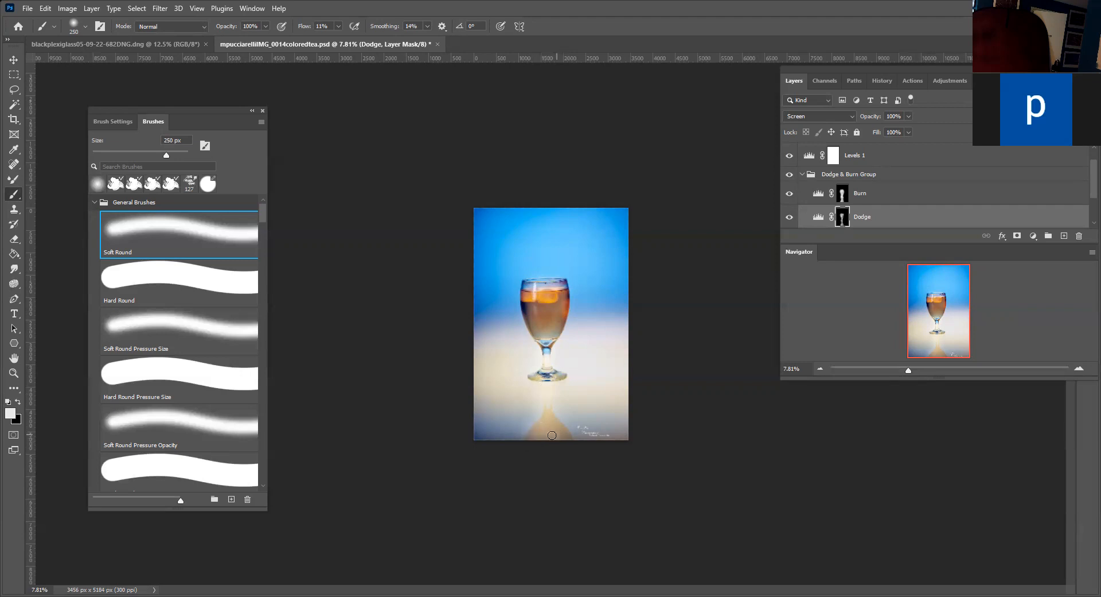
{"action": "key", "text": "x"}
{"action": "key", "text": "ctrl+s"}
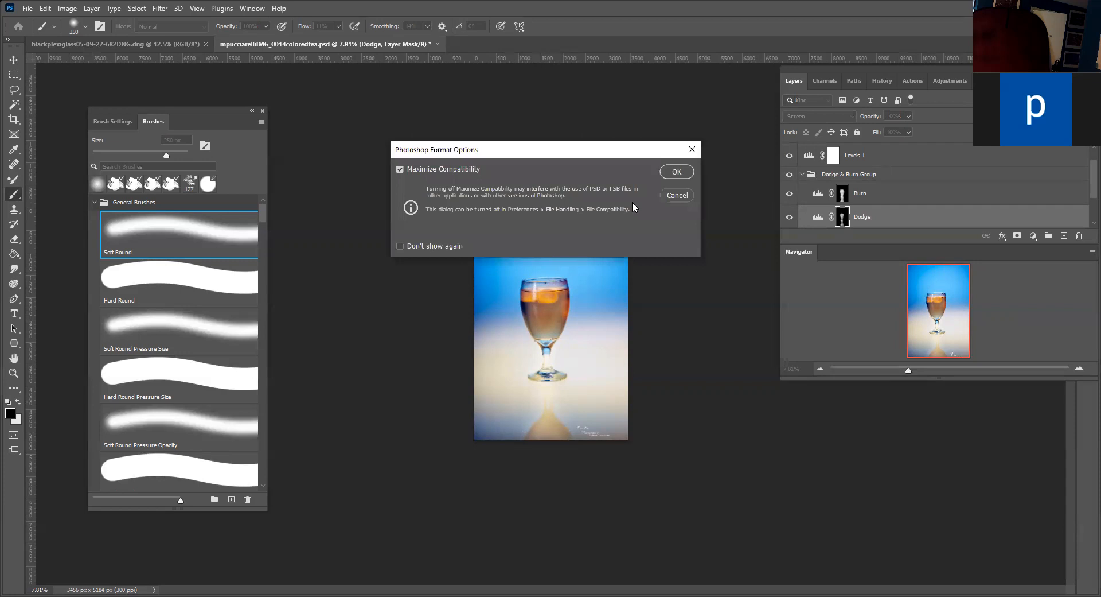
{"action": "left_click", "coordinate": [677, 172]}
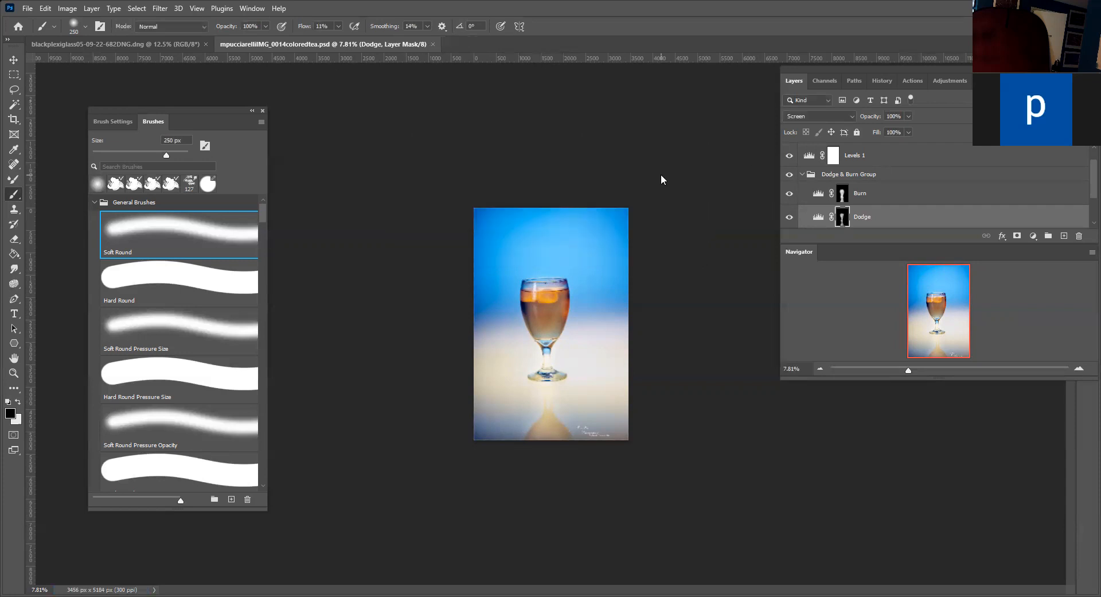
Step: Add a Soft Light sharpening layer beneath Background copy by running a recorded sharpening action on the Background copy layer
{"action": "scroll", "coordinate": [872, 186], "scroll_direction": "down", "scroll_amount": 2}
{"action": "left_click", "coordinate": [858, 195]}
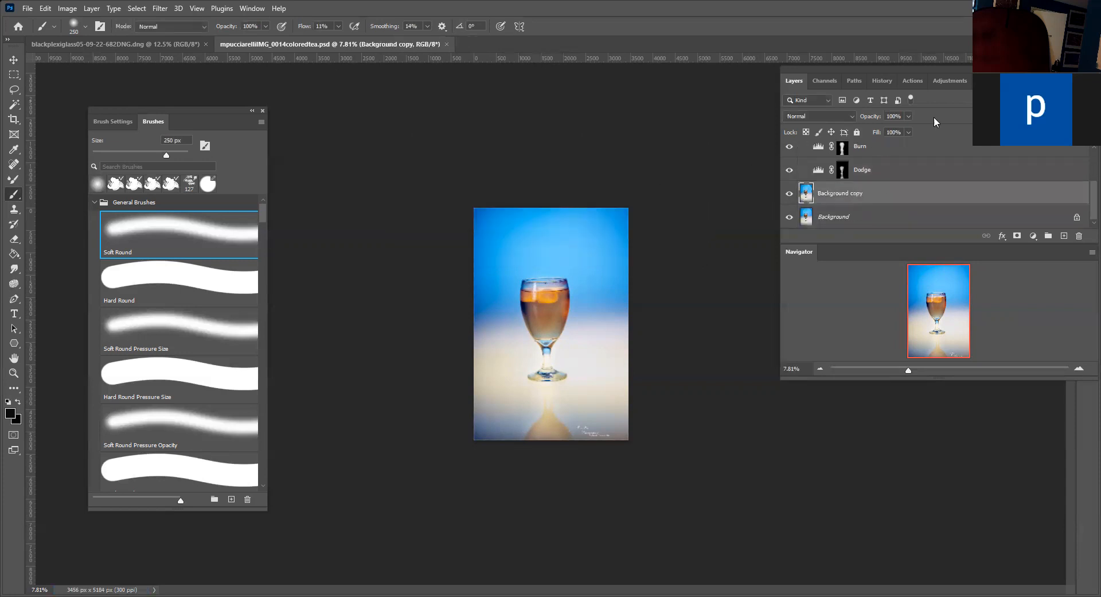
{"action": "left_click", "coordinate": [911, 81]}
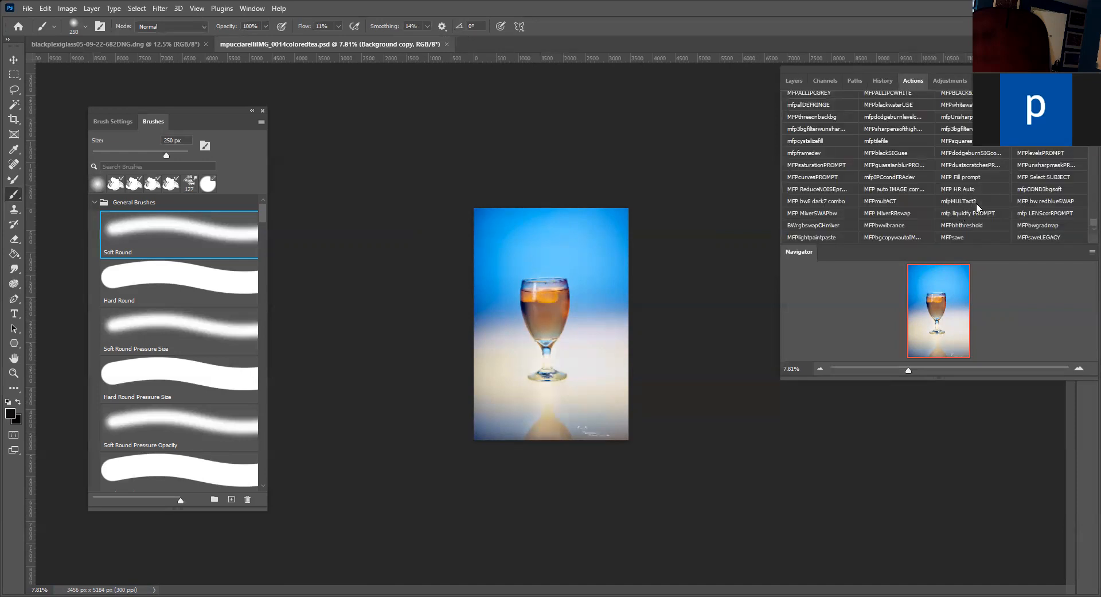
{"action": "scroll", "coordinate": [969, 198], "scroll_direction": "up", "scroll_amount": 1}
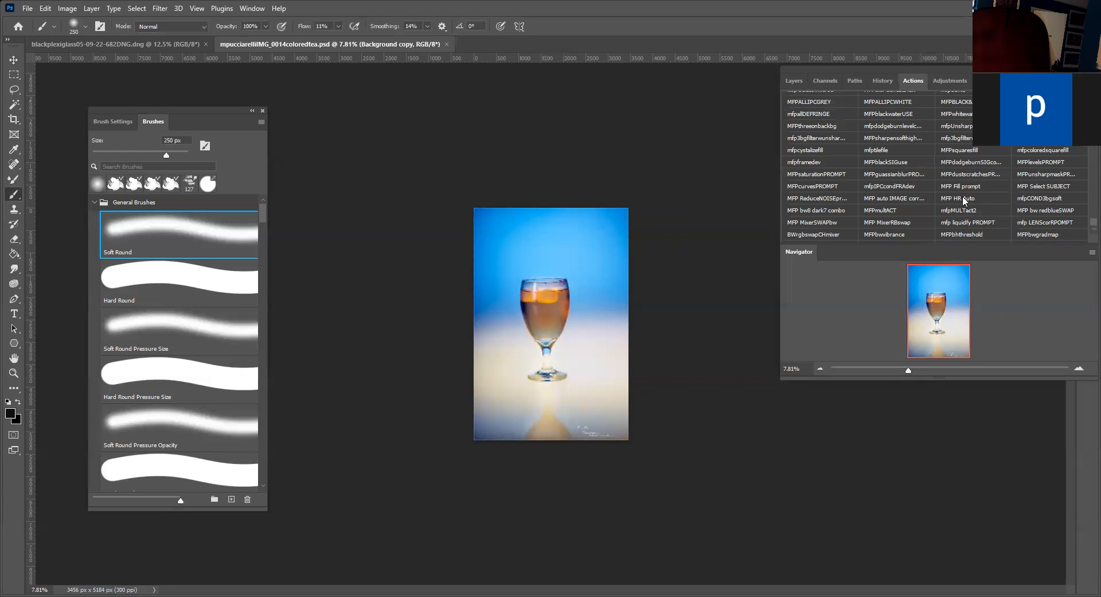
{"action": "left_click", "coordinate": [963, 136]}
{"action": "left_click", "coordinate": [793, 82]}
{"action": "scroll", "coordinate": [832, 220], "scroll_direction": "down", "scroll_amount": 1}
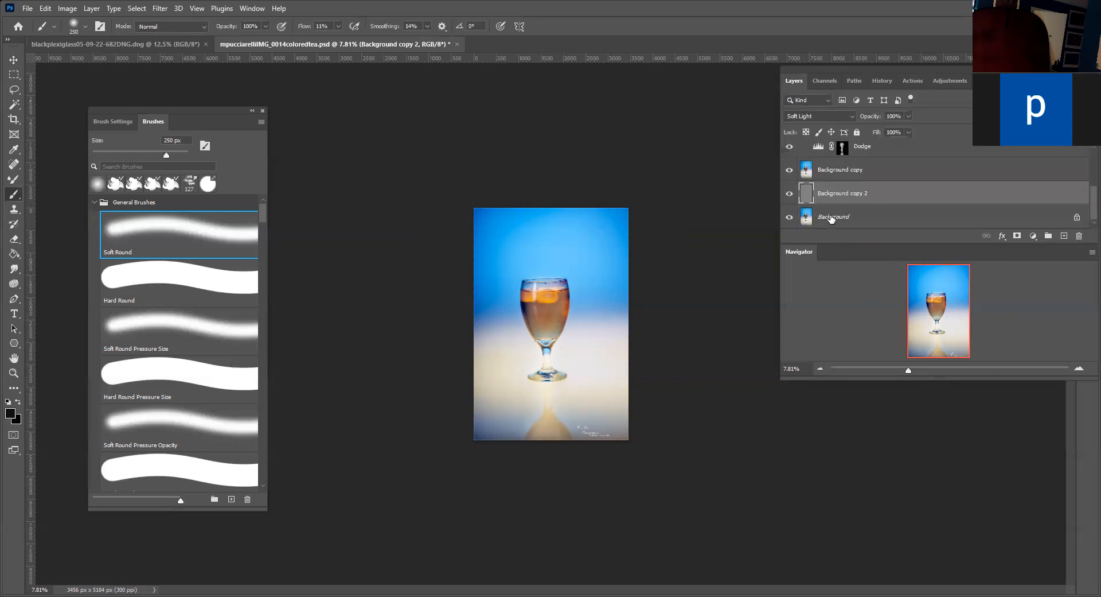
{"action": "scroll", "coordinate": [833, 220], "scroll_direction": "up", "scroll_amount": 1}
{"action": "scroll", "coordinate": [844, 215], "scroll_direction": "down", "scroll_amount": 1}
Step: Crop the tea glass photo to about 2740 x 4365 px, trimming the upper blue area and both sides
{"action": "left_click", "coordinate": [859, 218]}
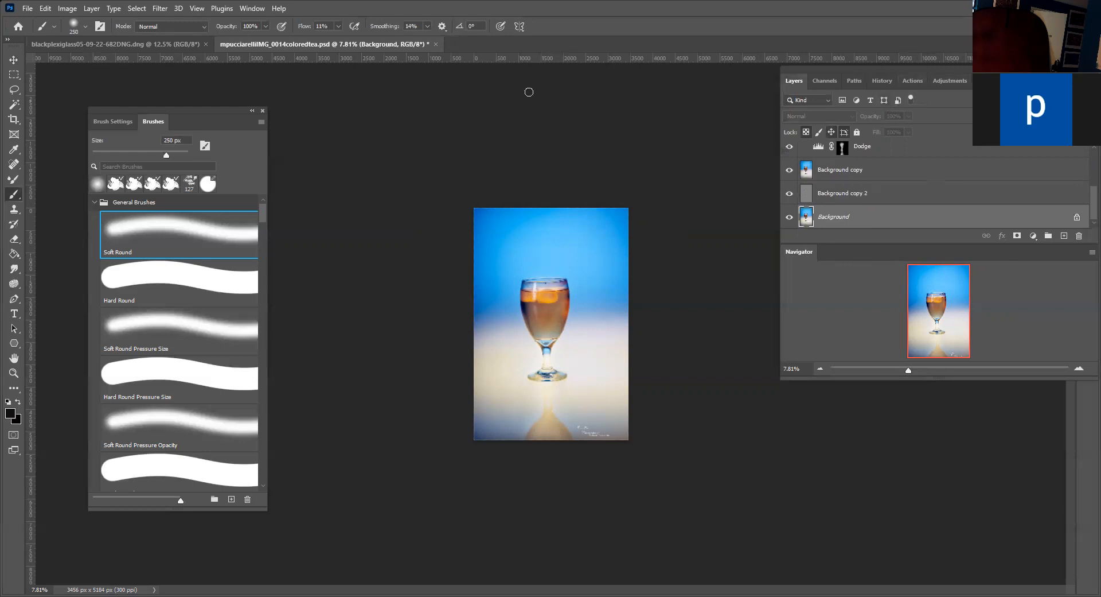
{"action": "key", "text": "c"}
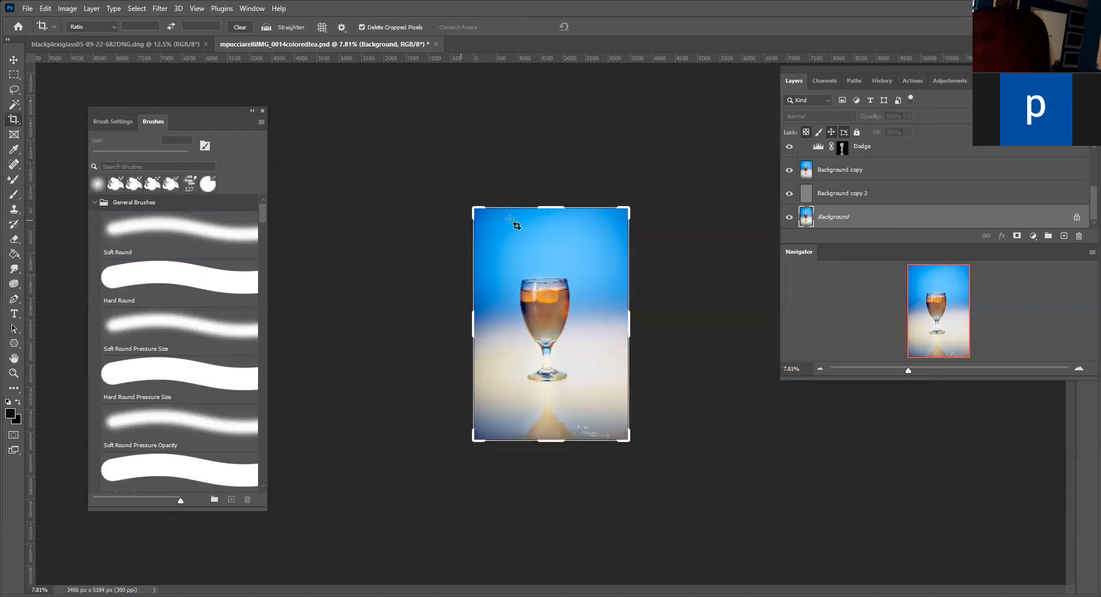
{"action": "left_click", "coordinate": [548, 220]}
{"action": "left_click_drag", "start_coordinate": [548, 220], "coordinate": [548, 225]}
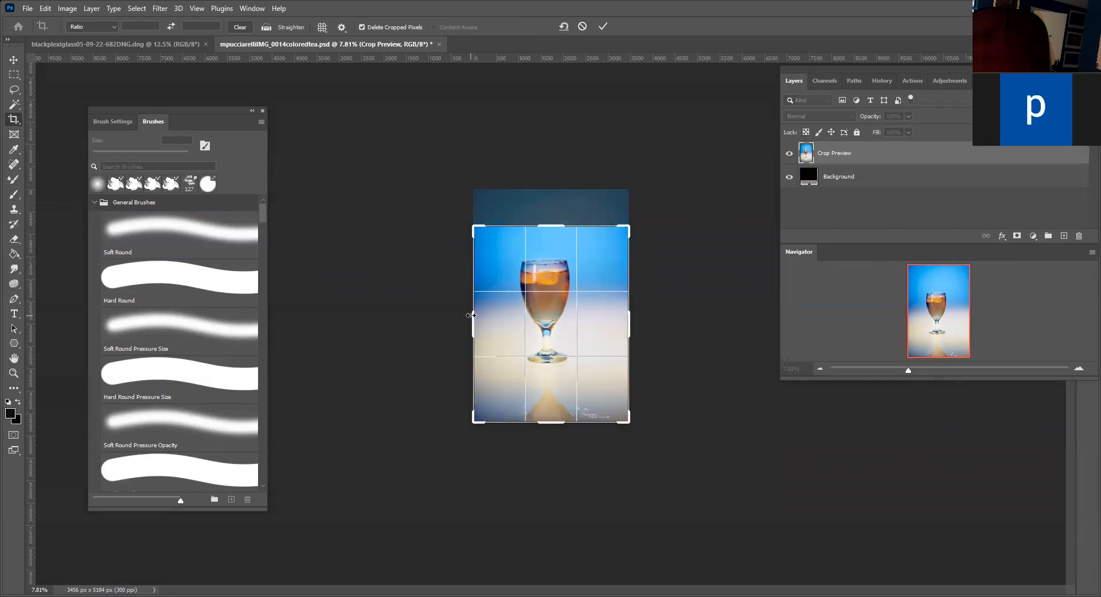
{"action": "left_click_drag", "start_coordinate": [480, 315], "coordinate": [480, 315]}
{"action": "left_click", "coordinate": [602, 27]}
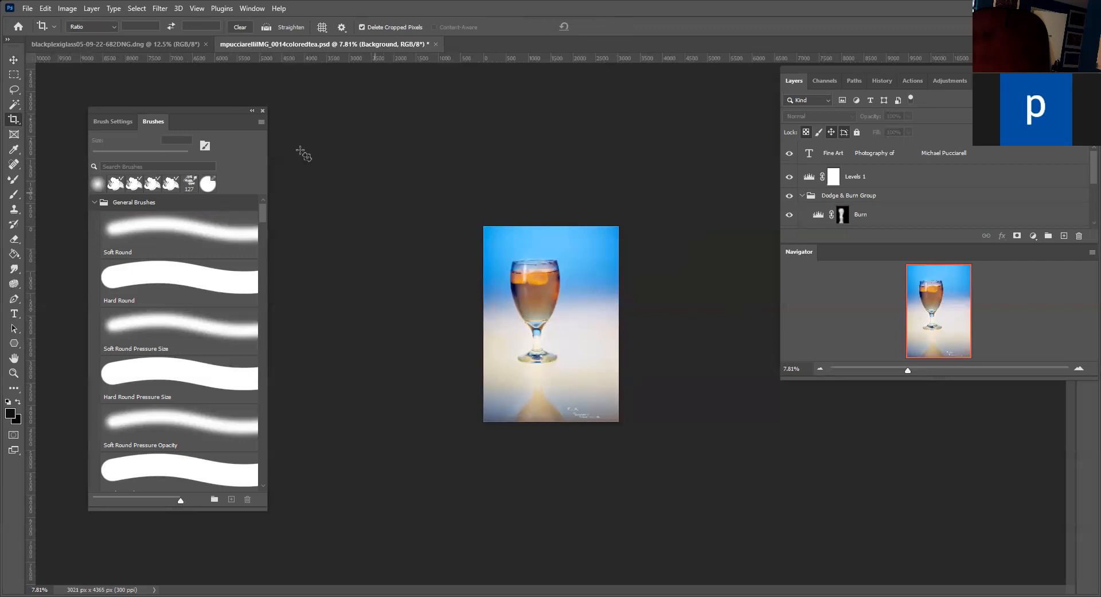
{"action": "left_click", "coordinate": [19, 122]}
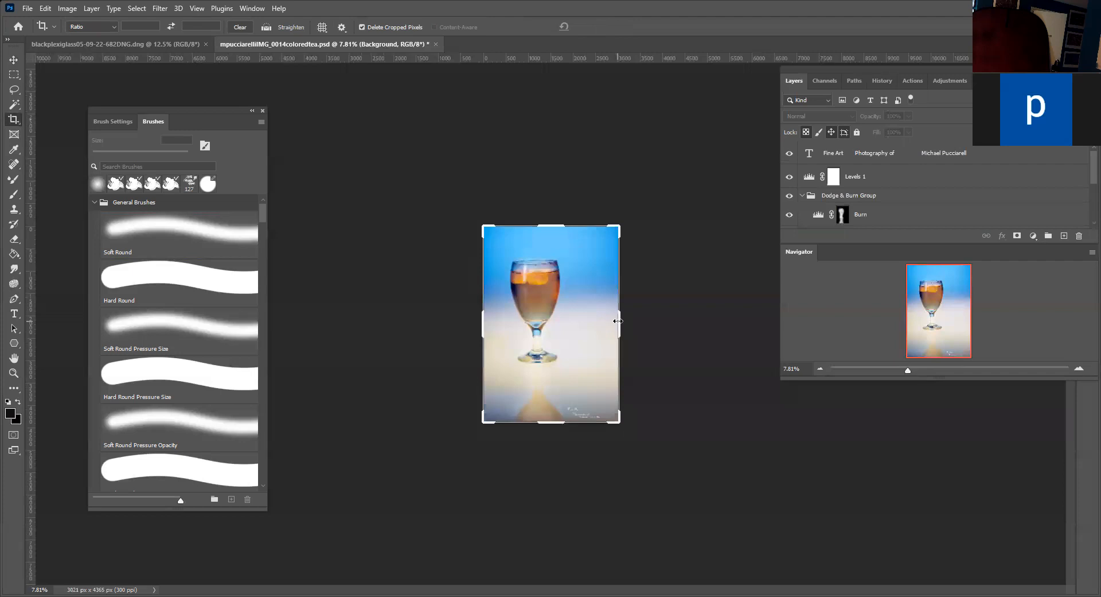
{"action": "left_click_drag", "start_coordinate": [613, 323], "coordinate": [613, 304]}
{"action": "left_click", "coordinate": [601, 27]}
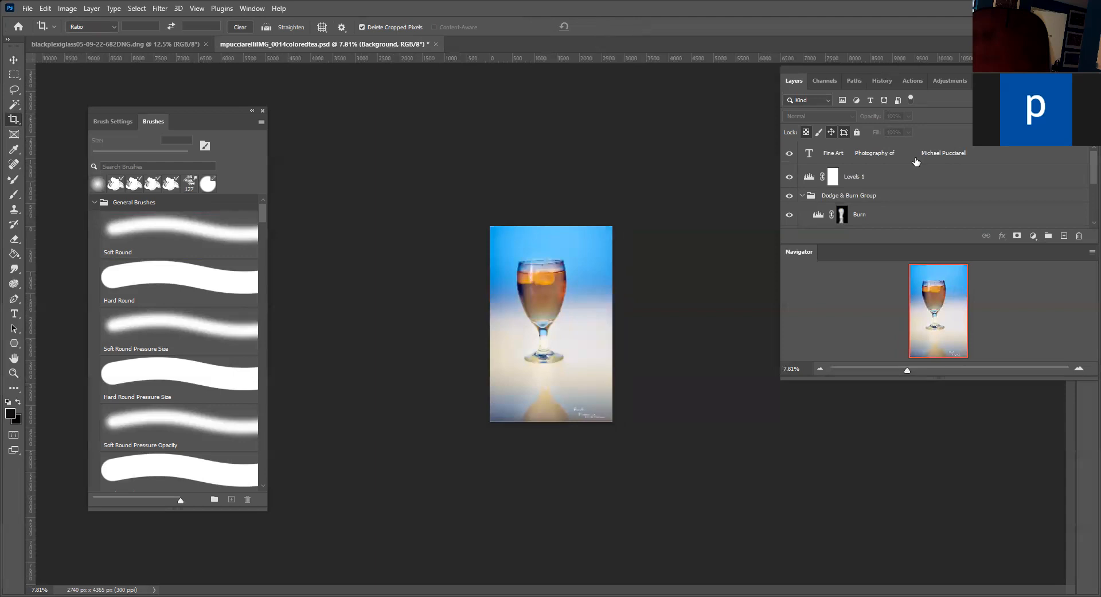
Step: Frame the cropped photo in black with the mfpIPCcondFRAdev action, and switch to the blackplexiglass05-09-22-682DNG.dng document
{"action": "scroll", "coordinate": [916, 162], "scroll_direction": "down", "scroll_amount": 5}
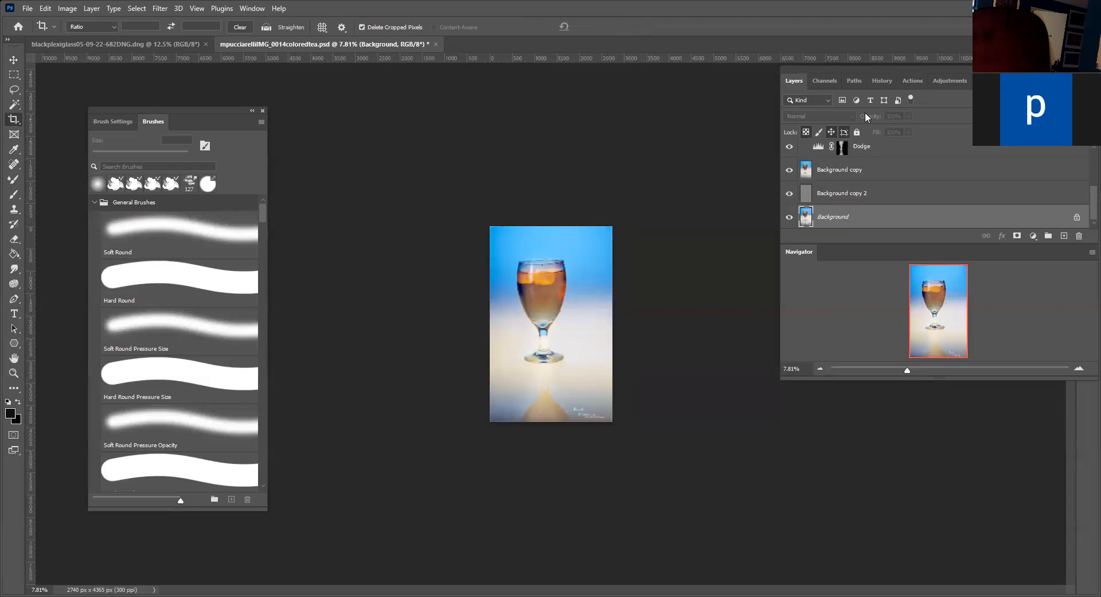
{"action": "left_click", "coordinate": [914, 81]}
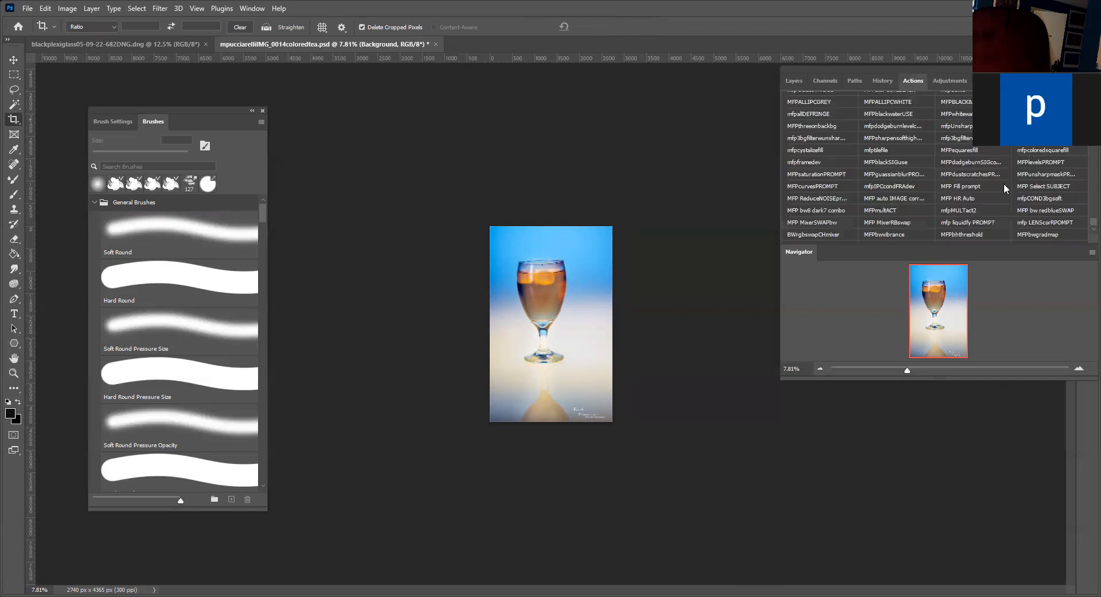
{"action": "scroll", "coordinate": [921, 200], "scroll_direction": "down", "scroll_amount": 1}
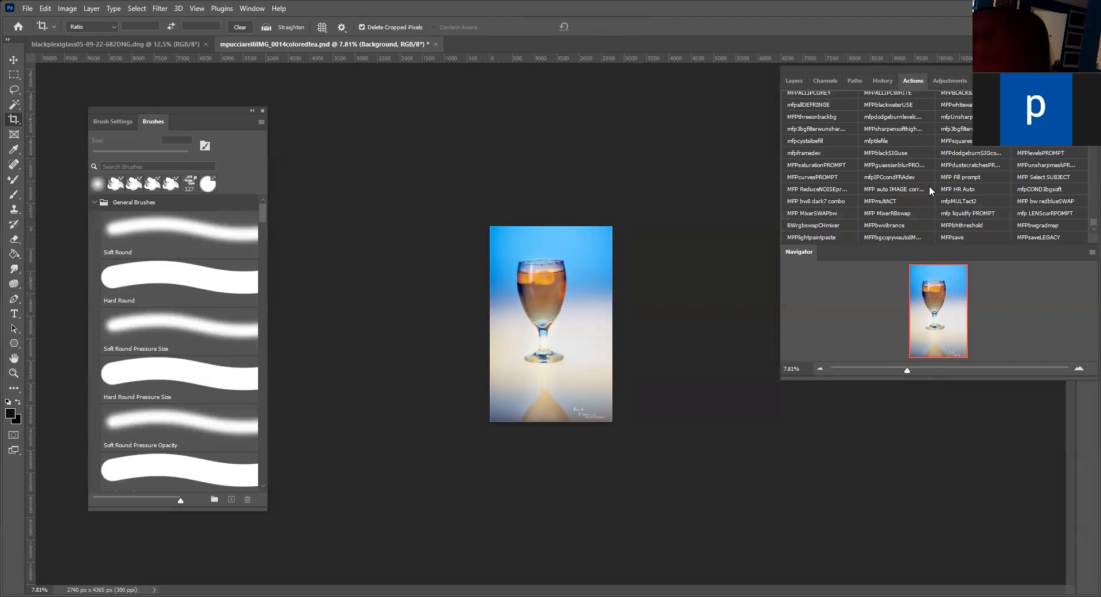
{"action": "left_click", "coordinate": [891, 179]}
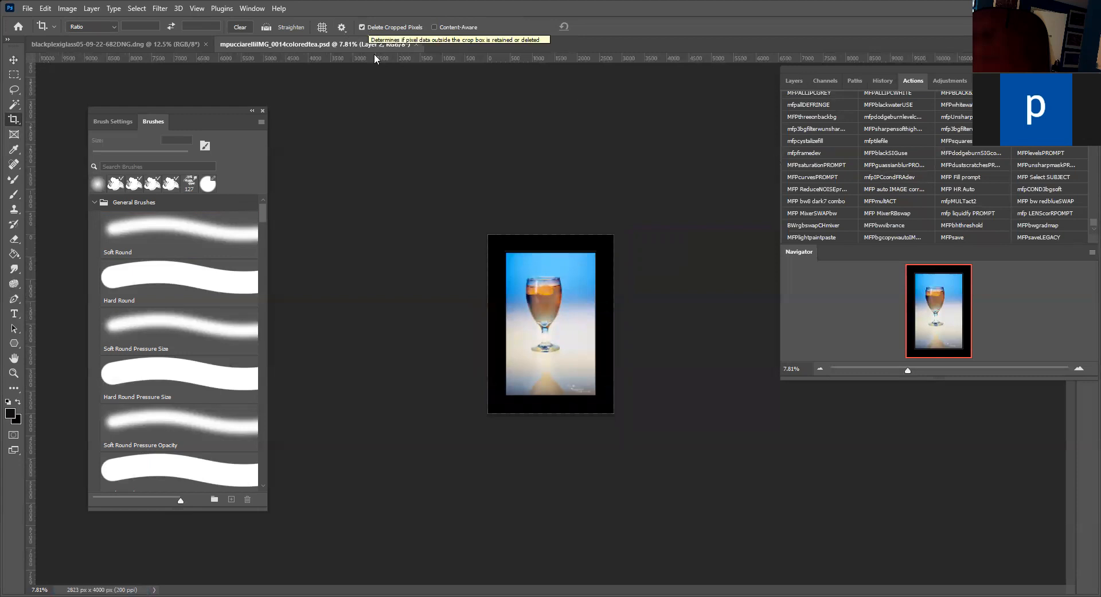
{"action": "left_click", "coordinate": [157, 45]}
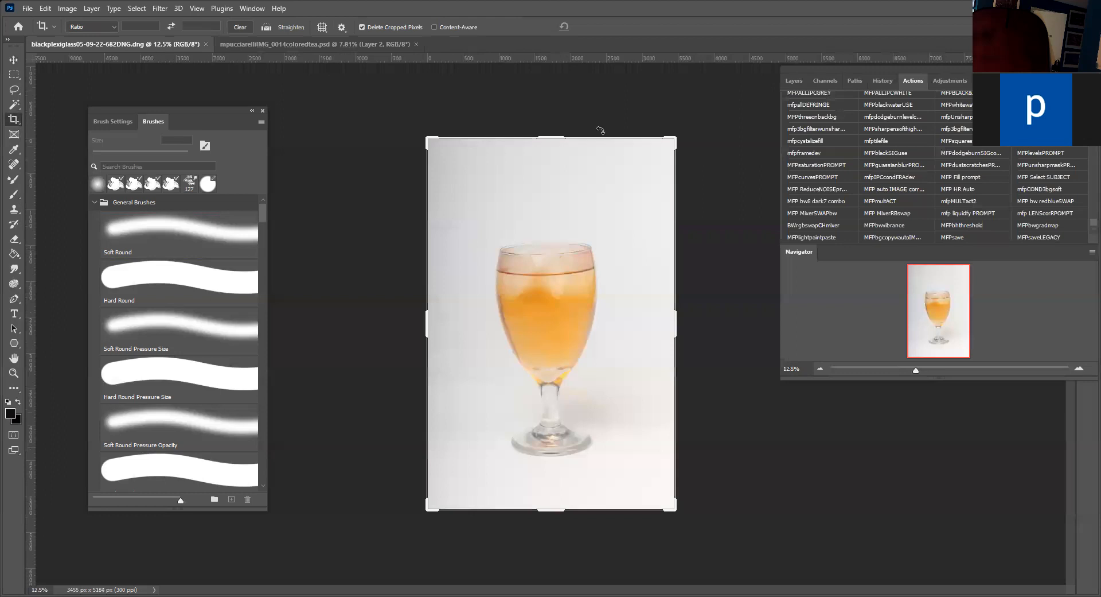
Step: Try the MFP auto IMAGE correction action directly on the white-background glass photo
{"action": "left_click", "coordinate": [878, 81]}
{"action": "left_click", "coordinate": [913, 81]}
{"action": "key", "text": "v"}
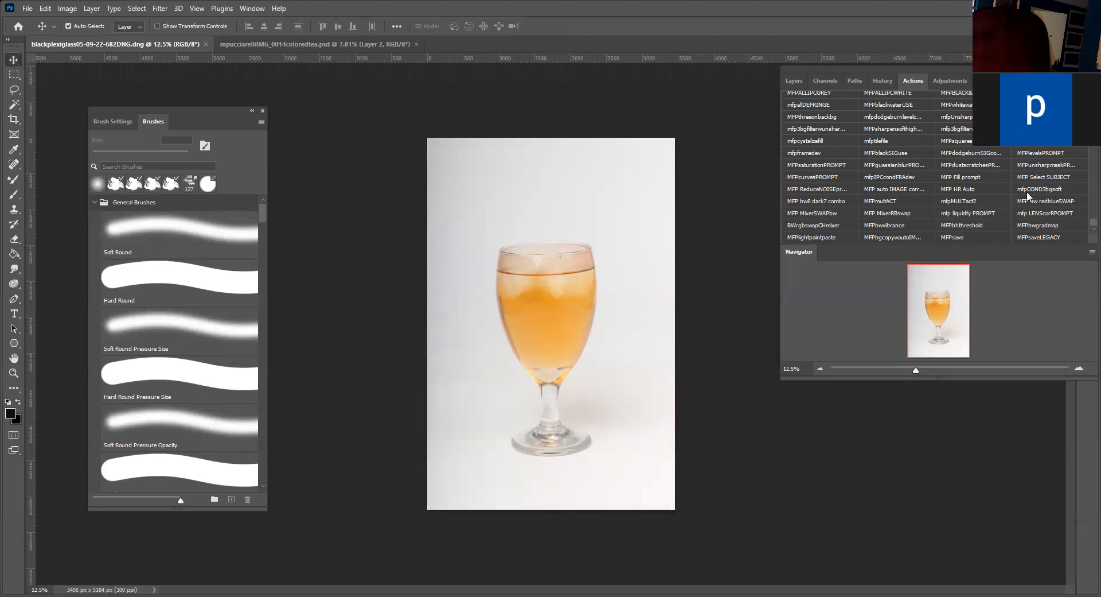
{"action": "left_click", "coordinate": [882, 189]}
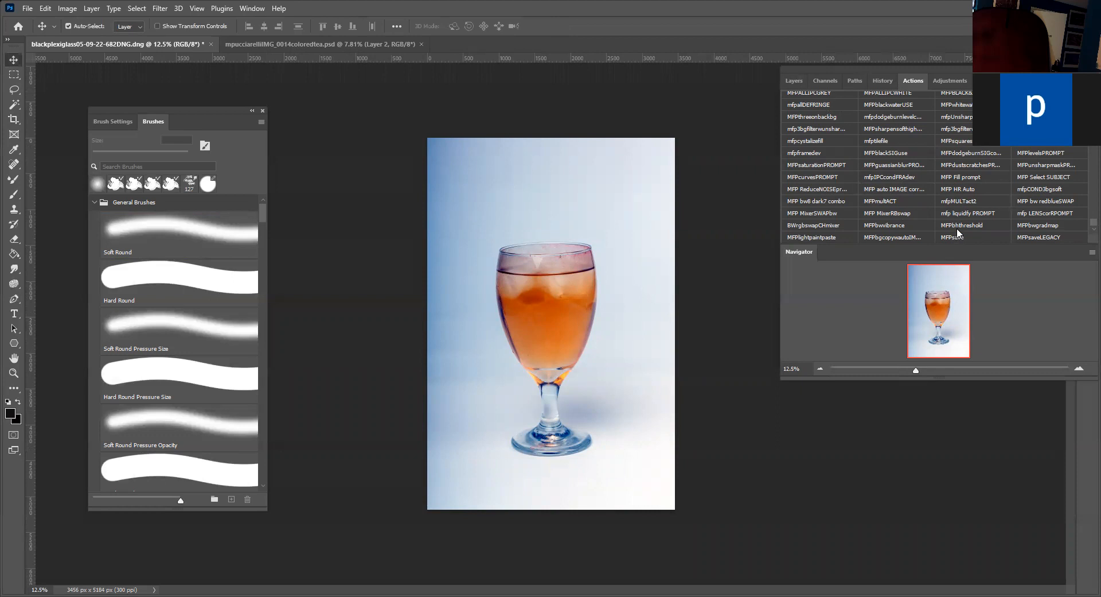
{"action": "left_click", "coordinate": [957, 229]}
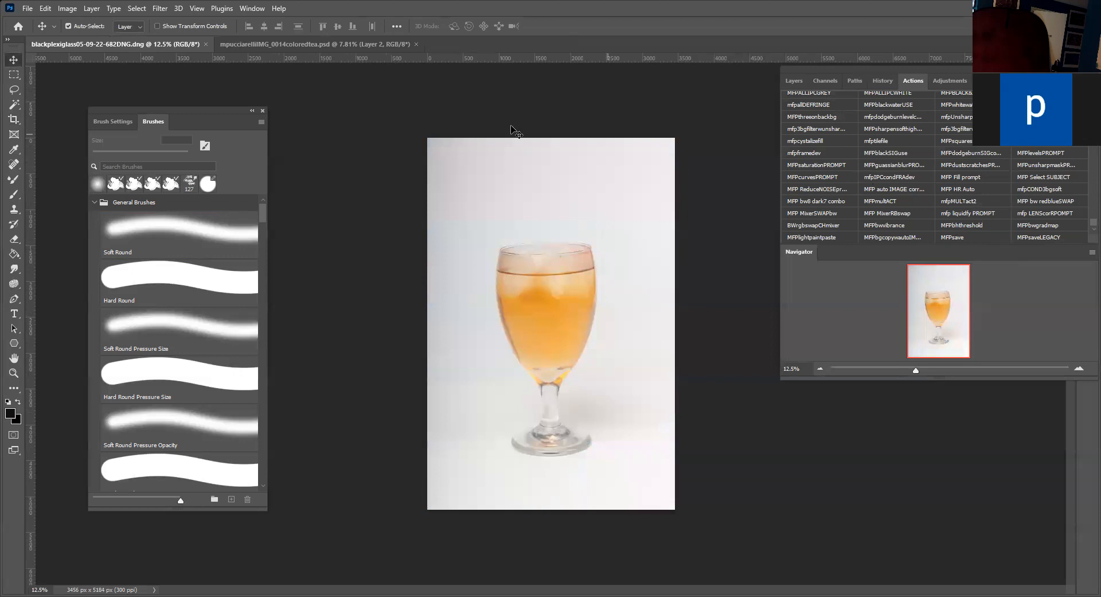
Step: Create an automatically corrected Background copy with the MFPbgcopywautoIM action, and select the original Background layer
{"action": "left_click", "coordinate": [794, 81]}
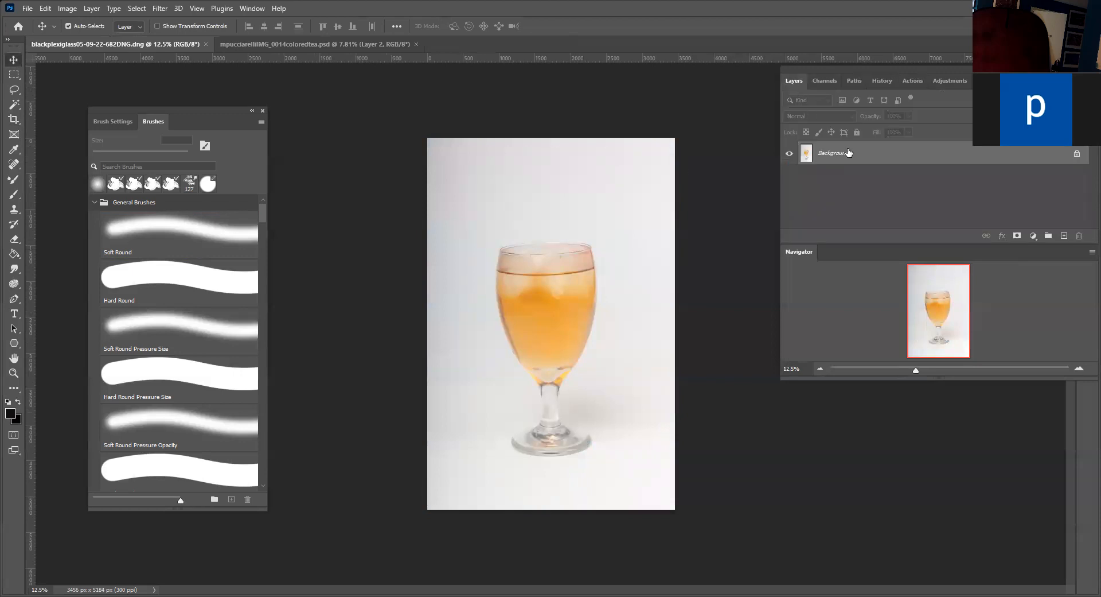
{"action": "left_click", "coordinate": [912, 80]}
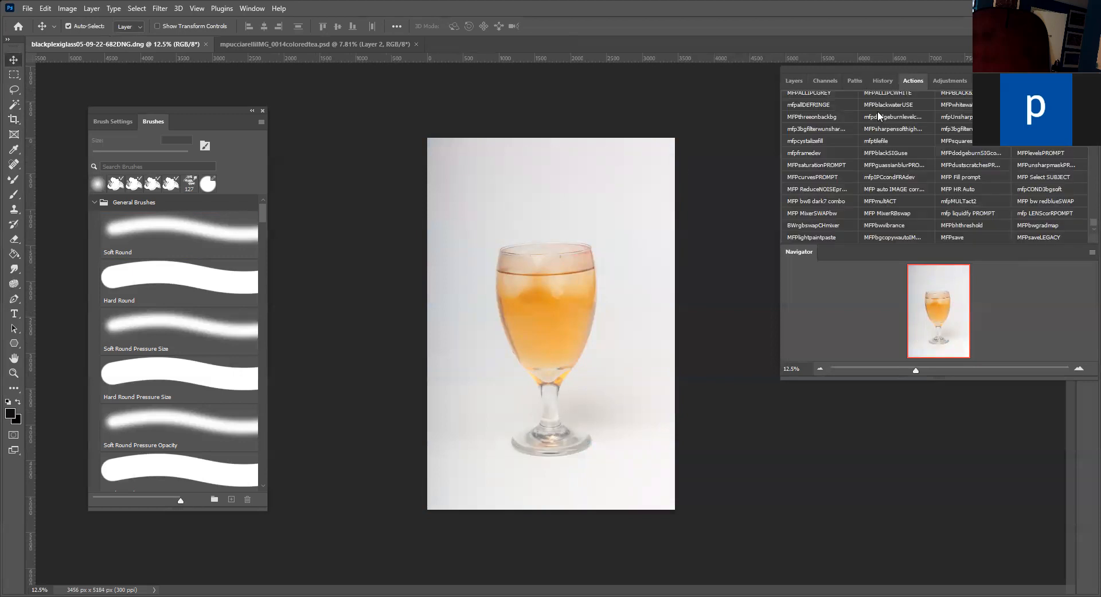
{"action": "left_click", "coordinate": [888, 235]}
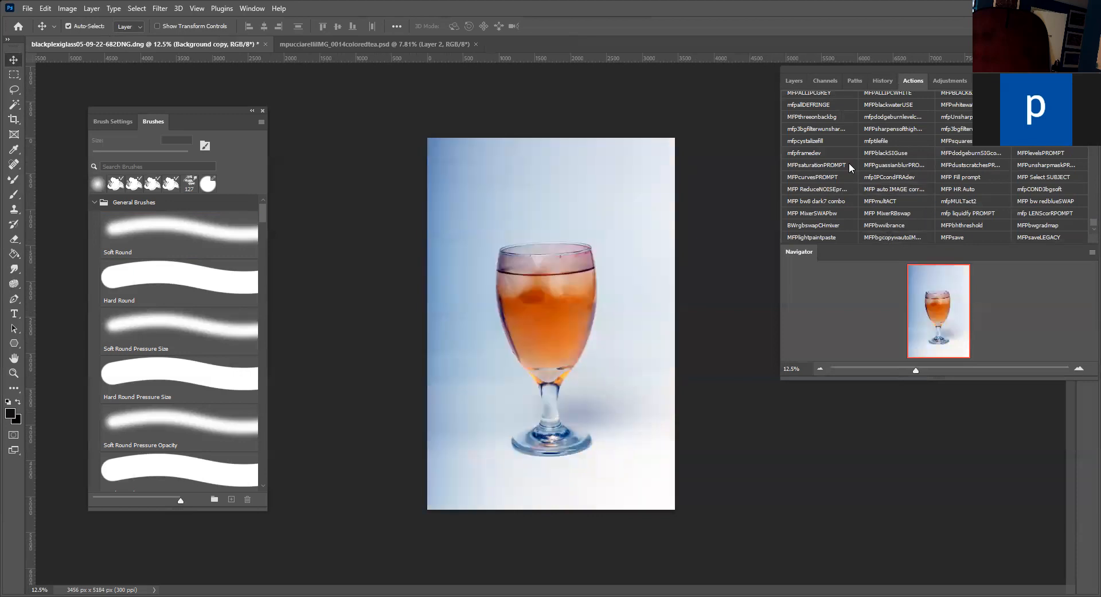
{"action": "left_click", "coordinate": [794, 81]}
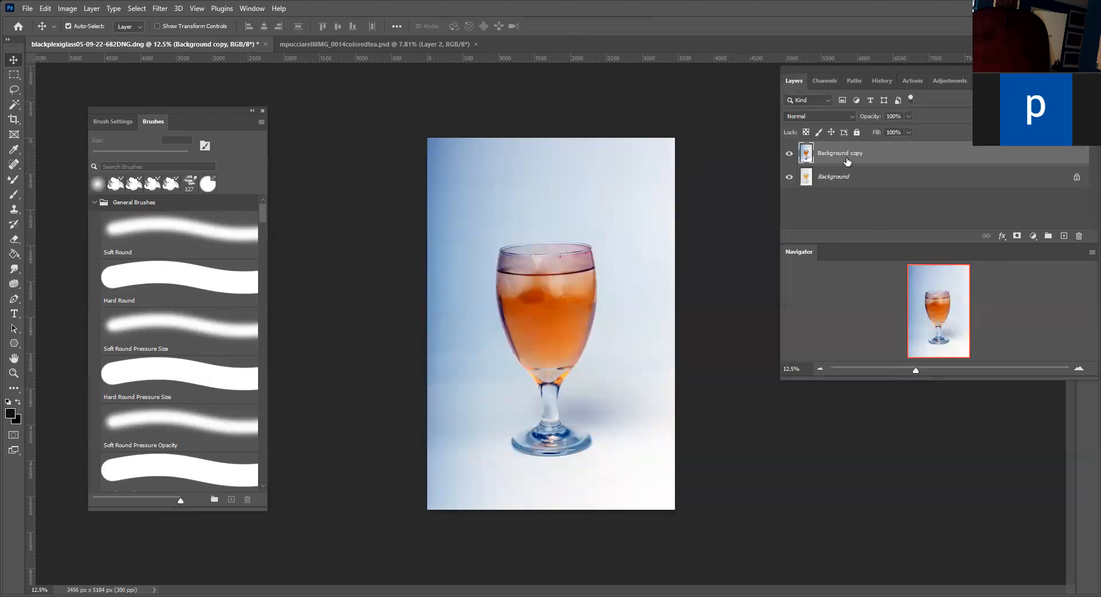
{"action": "left_click", "coordinate": [67, 8]}
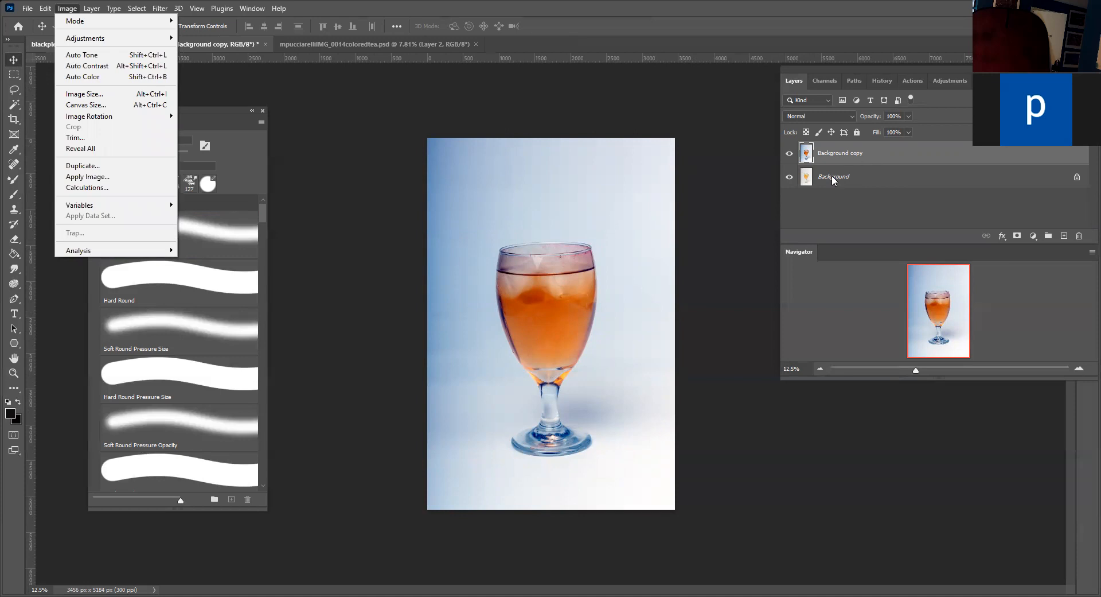
{"action": "left_click", "coordinate": [856, 176]}
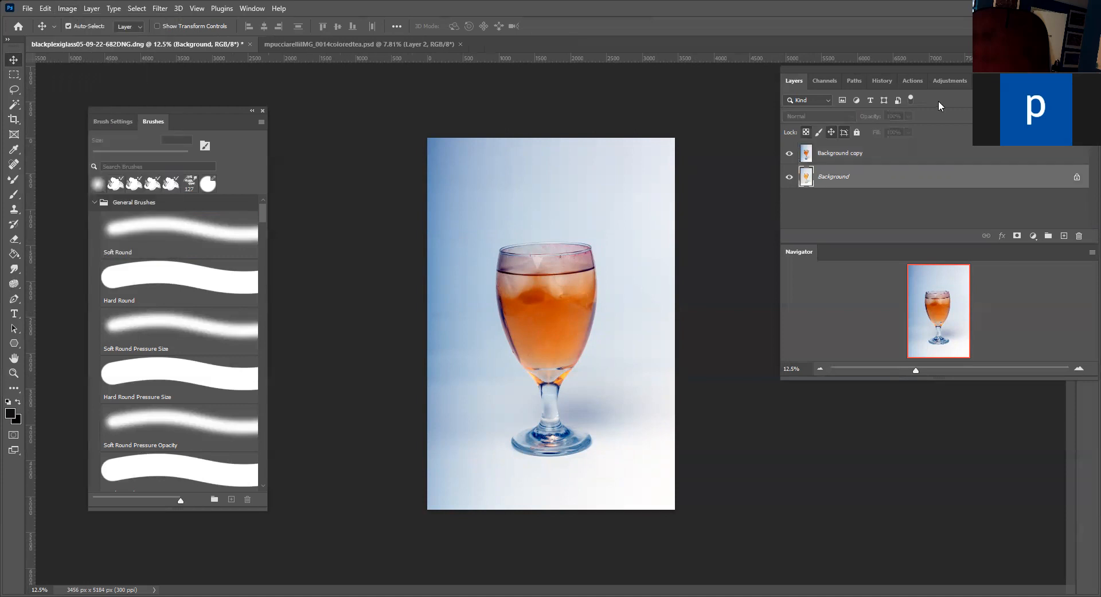
Step: Save the photo as a PSD, adding whiteiceteabg after 0014 in the file name, with Maximize Compatibility on
{"action": "left_click", "coordinate": [912, 83]}
{"action": "left_click", "coordinate": [950, 236]}
{"action": "left_click", "coordinate": [390, 412]}
{"action": "left_click", "coordinate": [156, 304]}
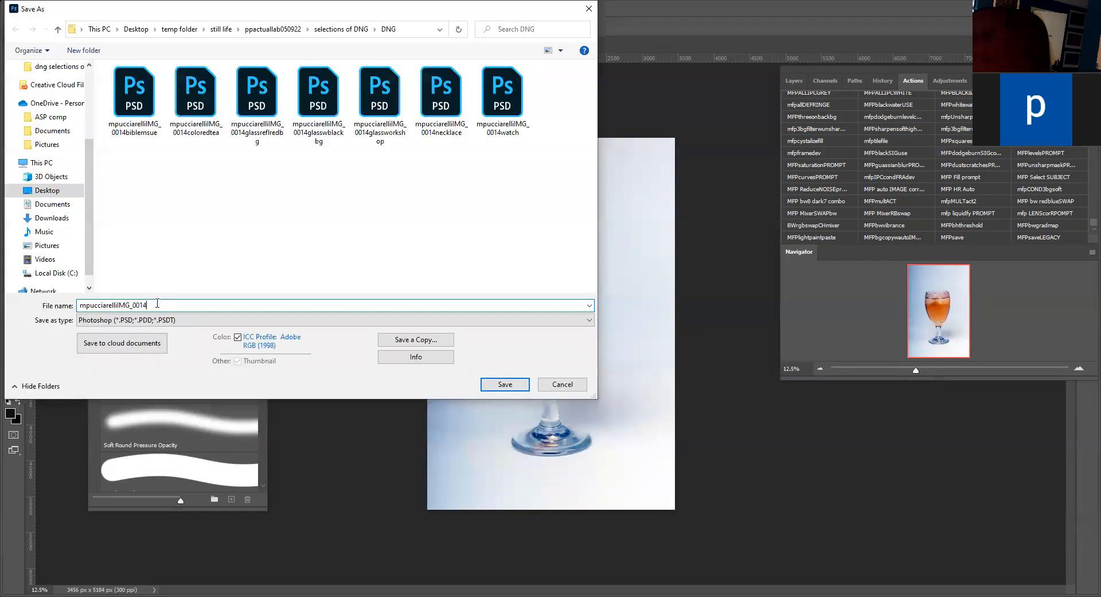
{"action": "type", "text": "whiteice"}
{"action": "type", "text": "teac"}
{"action": "type", "text": "bg"}
{"action": "left_click", "coordinate": [505, 385]}
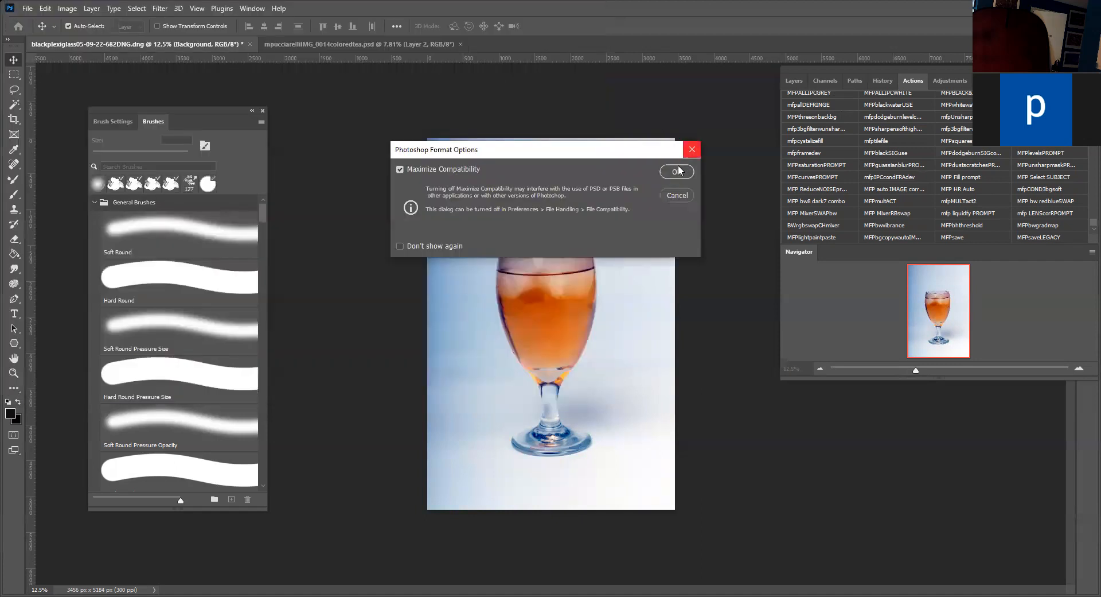
{"action": "left_click", "coordinate": [678, 171]}
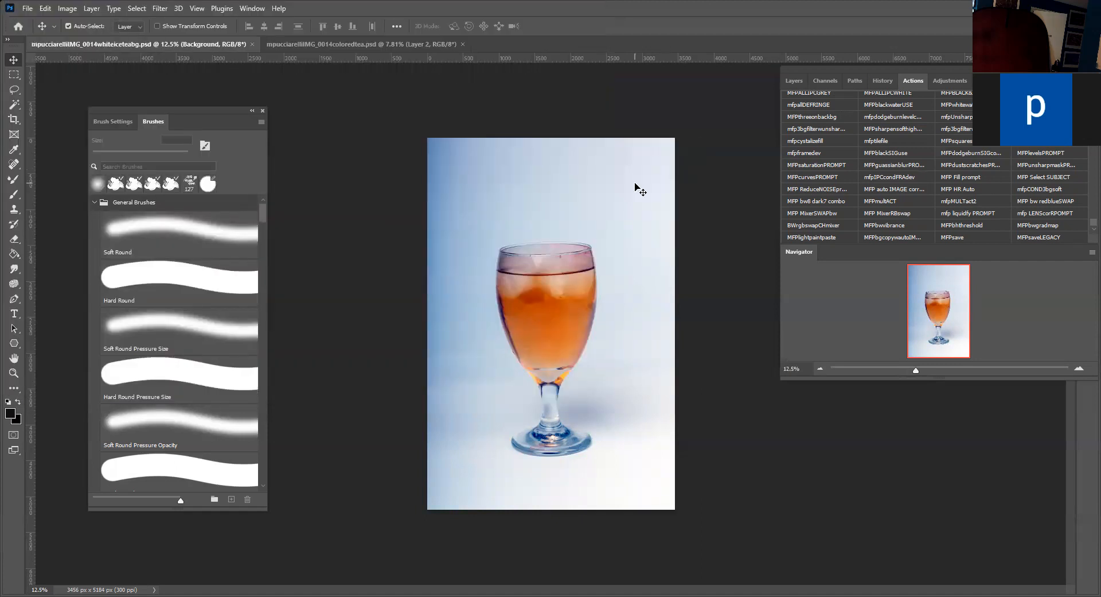
Step: Run the MFPdodgeburnSIG action on the Background copy layer and delete the topmost signature text layer
{"action": "left_click", "coordinate": [796, 82]}
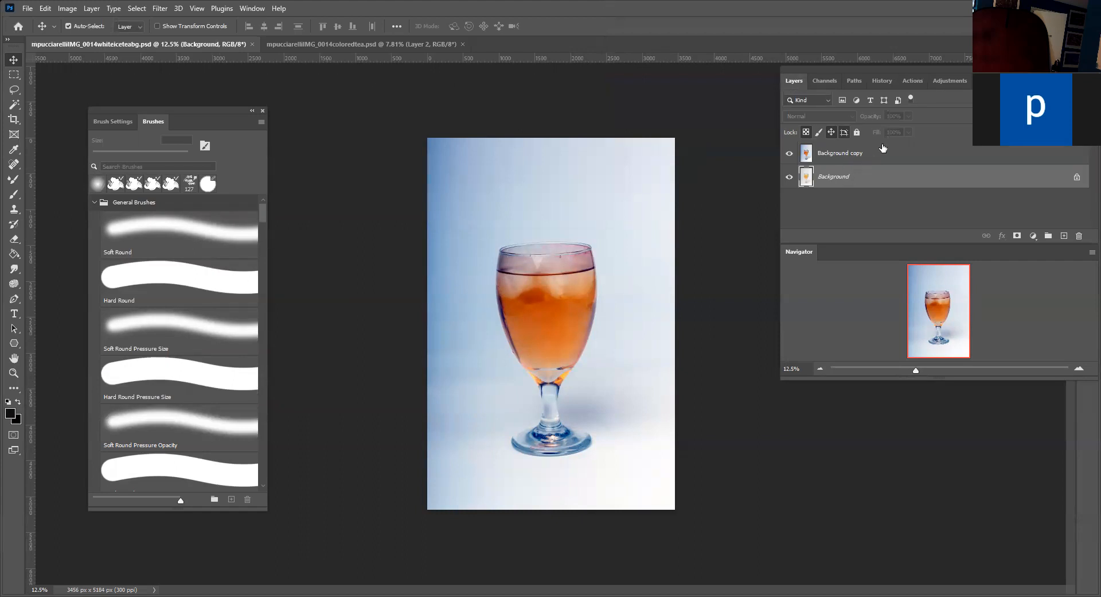
{"action": "left_click", "coordinate": [842, 154]}
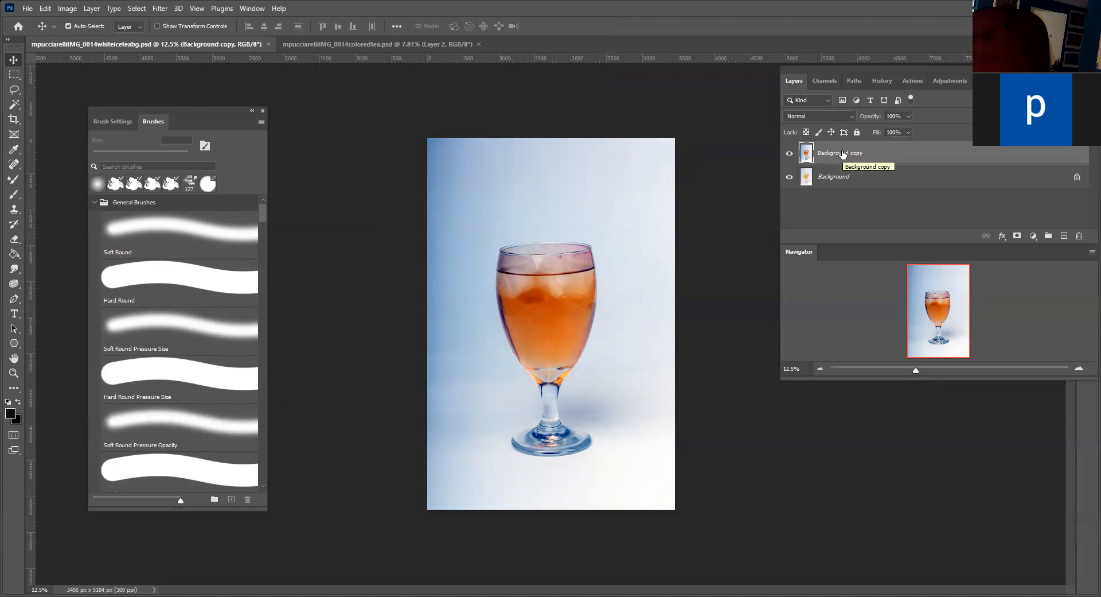
{"action": "left_click", "coordinate": [913, 82]}
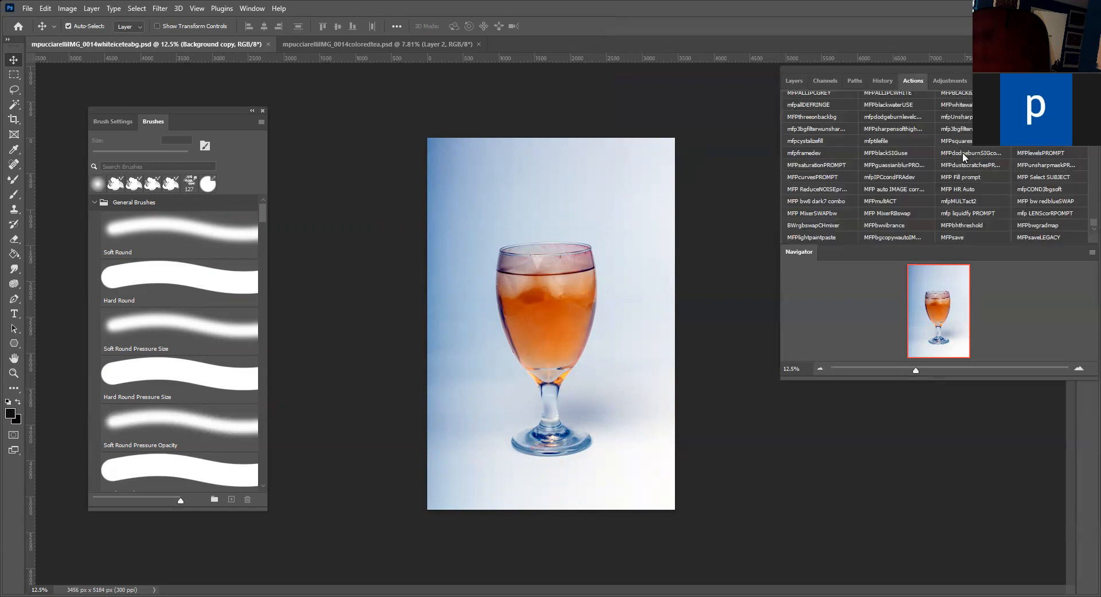
{"action": "left_click", "coordinate": [963, 155]}
{"action": "left_click", "coordinate": [798, 80]}
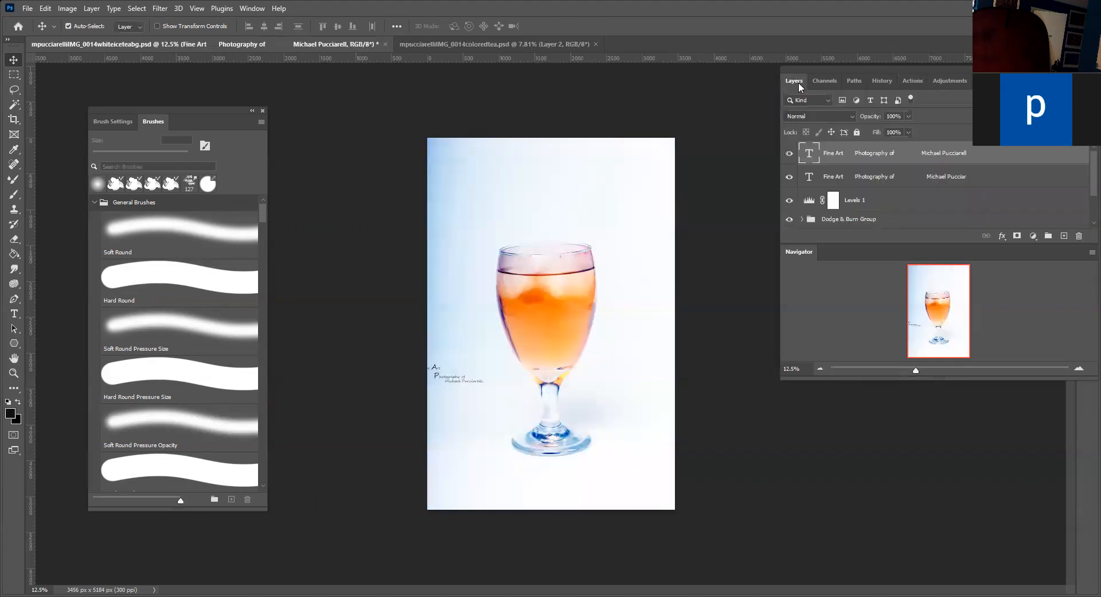
{"action": "left_click", "coordinate": [789, 153]}
{"action": "left_click", "coordinate": [1078, 234]}
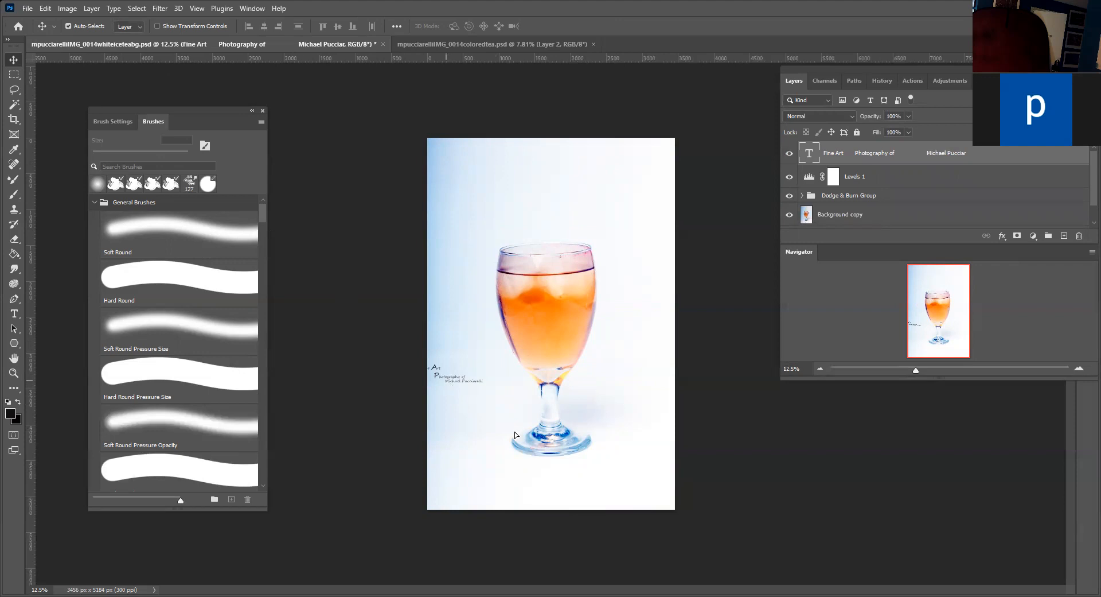
Step: Move the black signature text just below the glass base and scale it down slightly
{"action": "left_click_drag", "start_coordinate": [556, 483], "coordinate": [583, 480]}
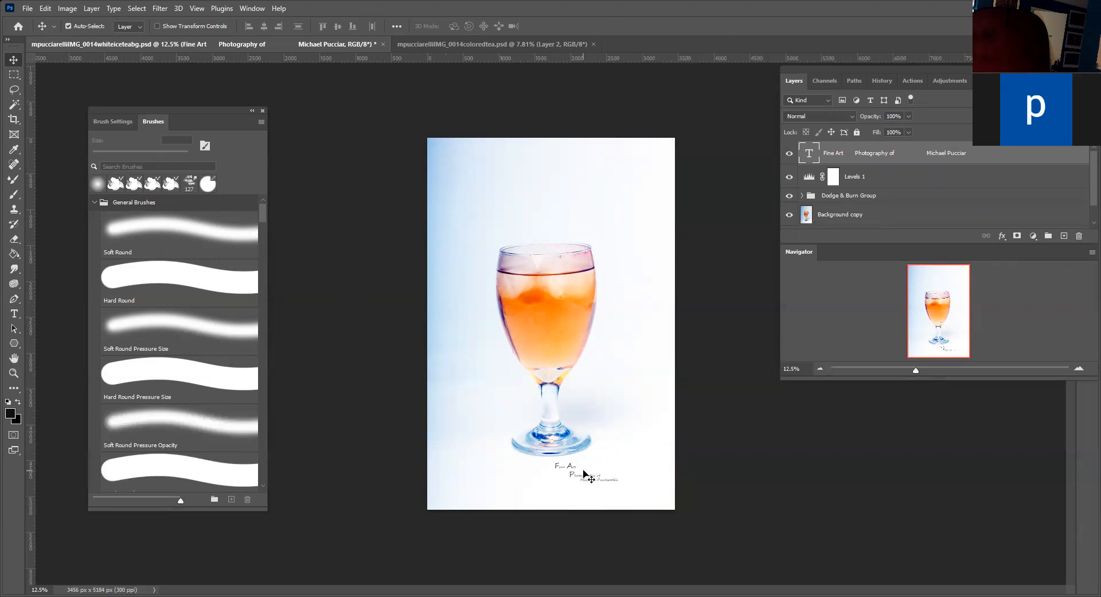
{"action": "key", "text": "ctrl+t"}
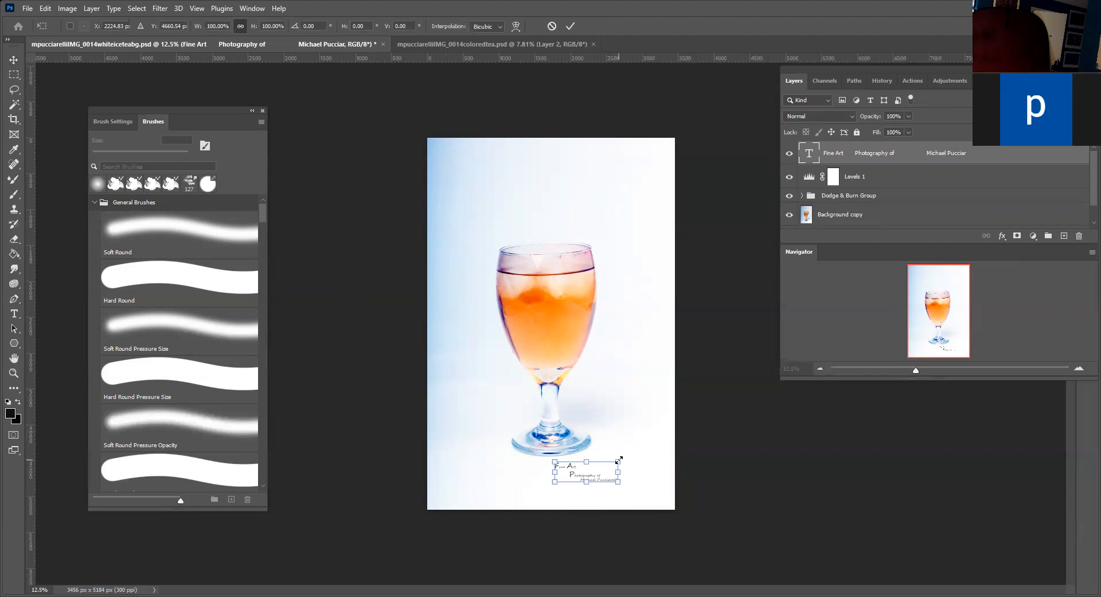
{"action": "left_click_drag", "start_coordinate": [614, 464], "coordinate": [612, 464]}
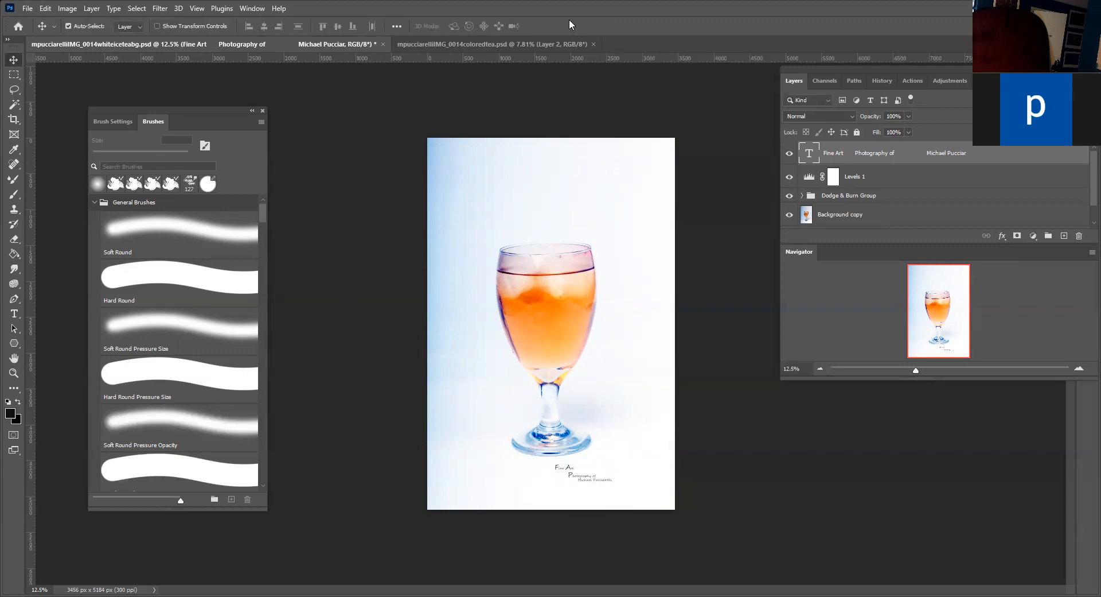
Step: Invert the Burn and Dodge layer masks in the Dodge & Burn Group to black, with the Brush and white foreground ready
{"action": "left_click", "coordinate": [802, 195]}
{"action": "scroll", "coordinate": [843, 215], "scroll_direction": "down", "scroll_amount": 2}
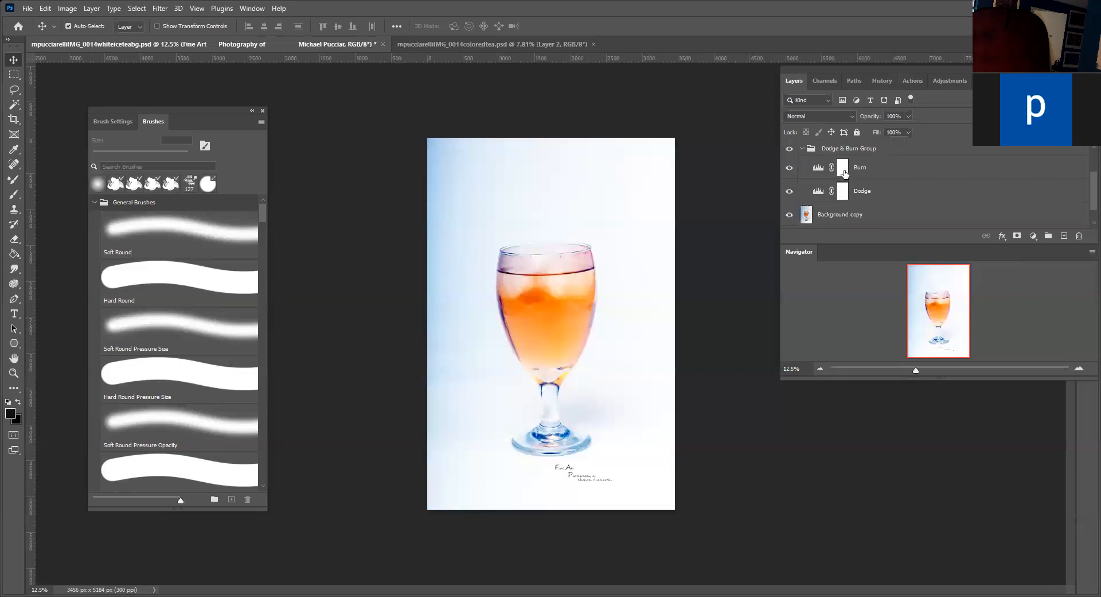
{"action": "left_click", "coordinate": [842, 168]}
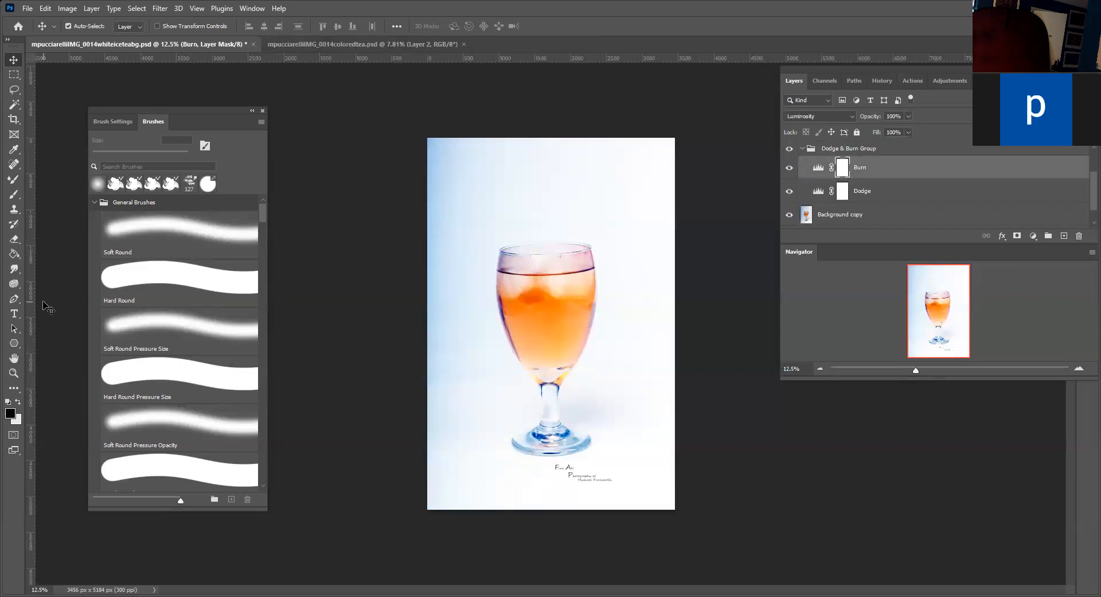
{"action": "key", "text": "x"}
{"action": "left_click", "coordinate": [14, 195]}
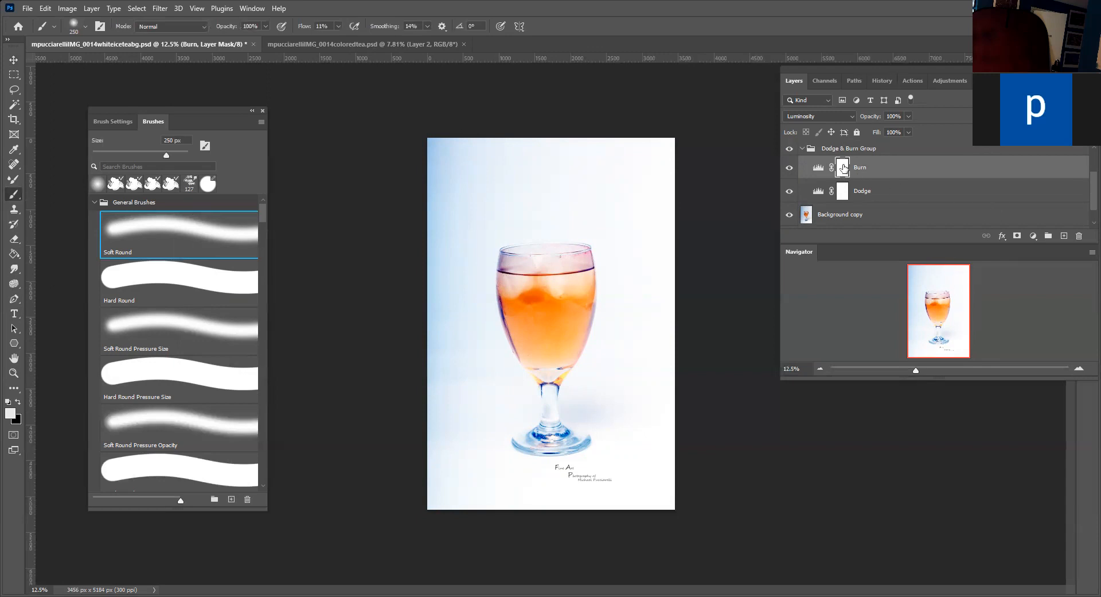
{"action": "key", "text": "ctrl+i"}
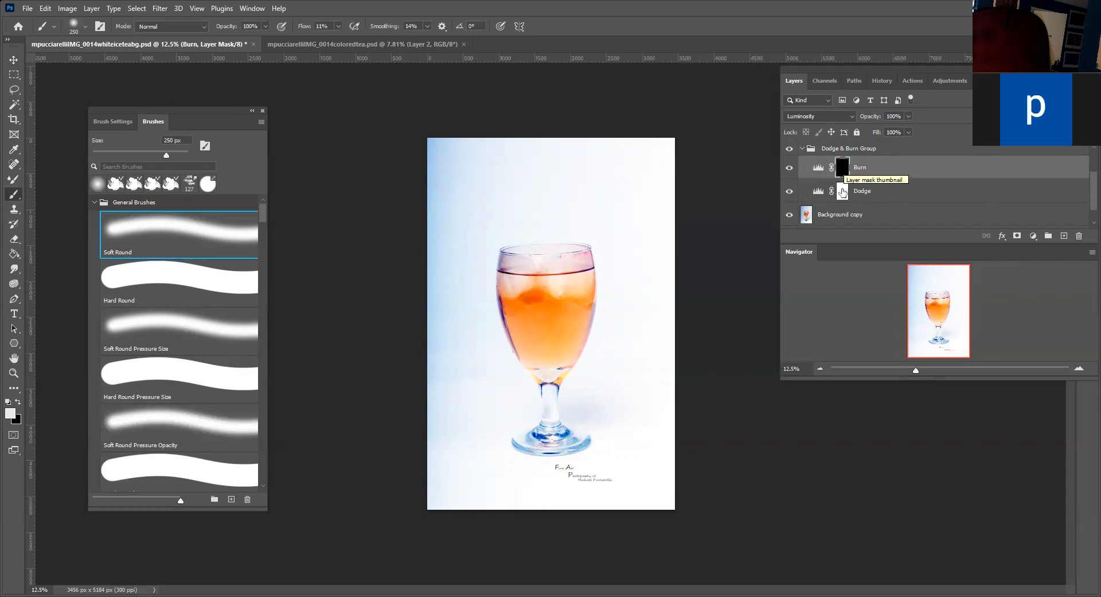
{"action": "left_click", "coordinate": [843, 190]}
{"action": "key", "text": "ctrl+i"}
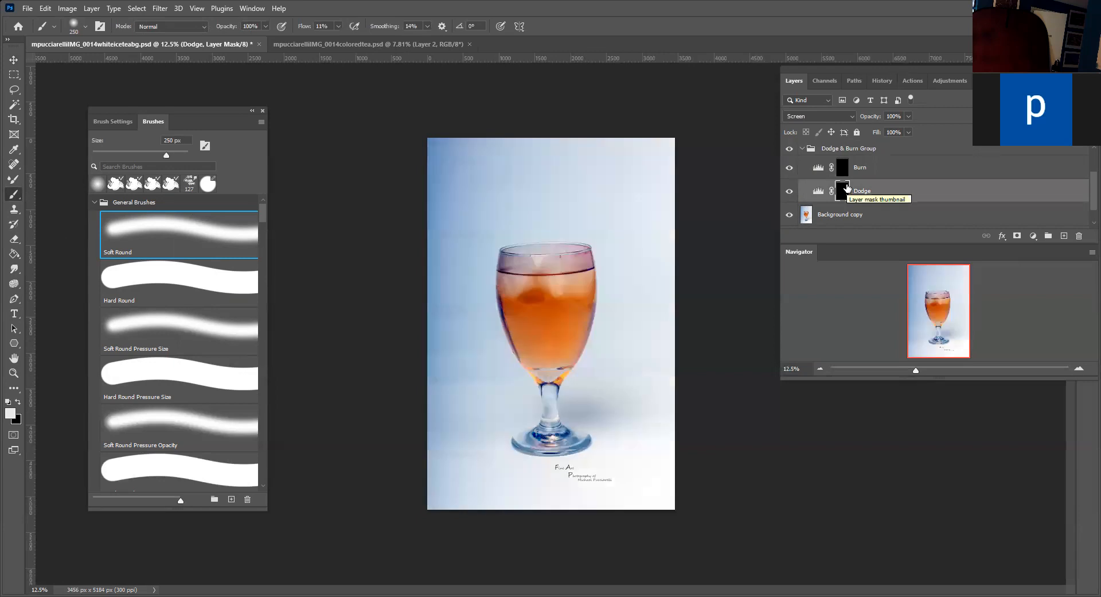
Step: Paint white over the whole glass on the Burn layer mask with a 900 px soft round brush
{"action": "left_click", "coordinate": [843, 168]}
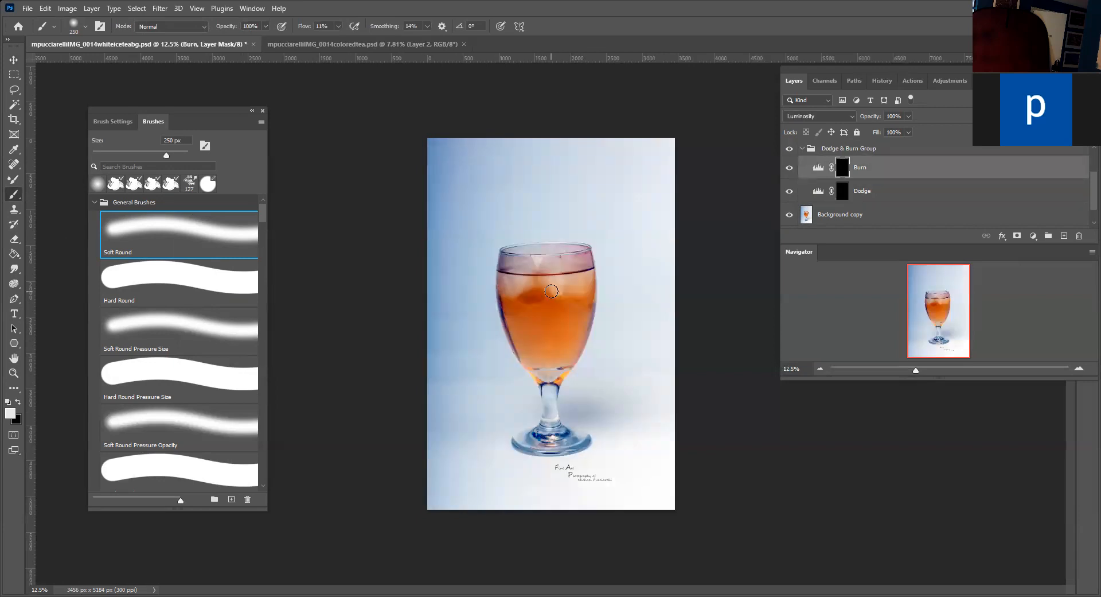
{"action": "key", "text": "bracketright"}
{"action": "key", "text": "bracketright"}
{"action": "key", "text": "bracketright"}
{"action": "key", "text": "bracketright"}
{"action": "key", "text": "bracketright"}
{"action": "key", "text": "bracketright"}
{"action": "key", "text": "bracketright"}
{"action": "mouse_move", "coordinate": [535, 420]}
{"action": "left_mouse_down"}
{"action": "mouse_move", "coordinate": [565, 448]}
{"action": "mouse_move", "coordinate": [549, 413]}
{"action": "left_mouse_up"}
Step: Lighten parts of the glass by painting white on the Dodge layer mask with a 600 px brush at 26% opacity
{"action": "left_click", "coordinate": [844, 191]}
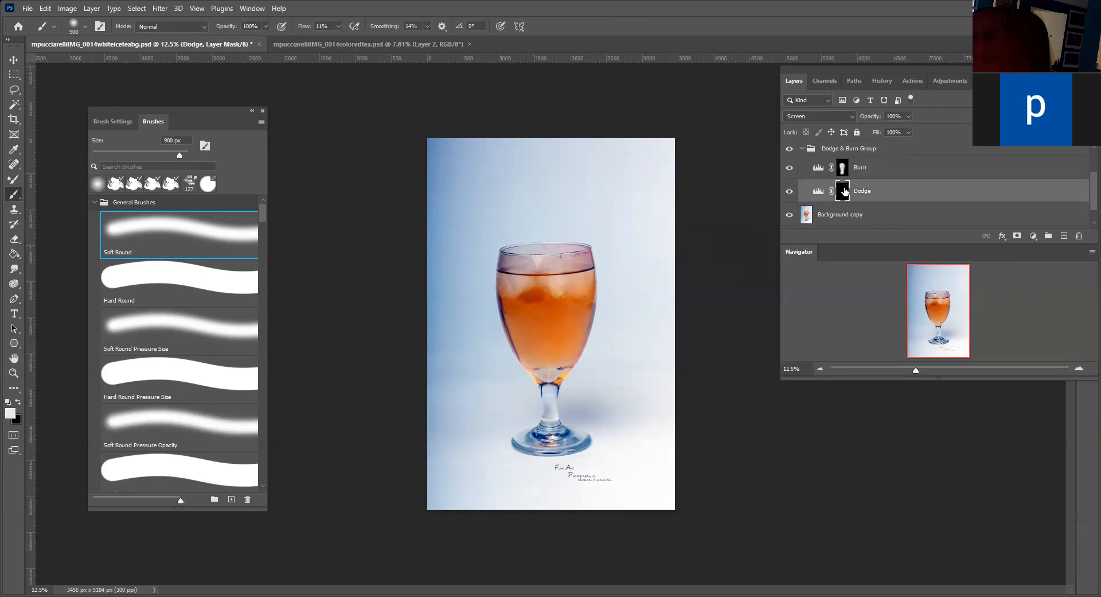
{"action": "key", "text": "bracketleft"}
{"action": "key", "text": "bracketleft"}
{"action": "left_click", "coordinate": [265, 26]}
{"action": "left_click_drag", "start_coordinate": [267, 40], "coordinate": [223, 41]}
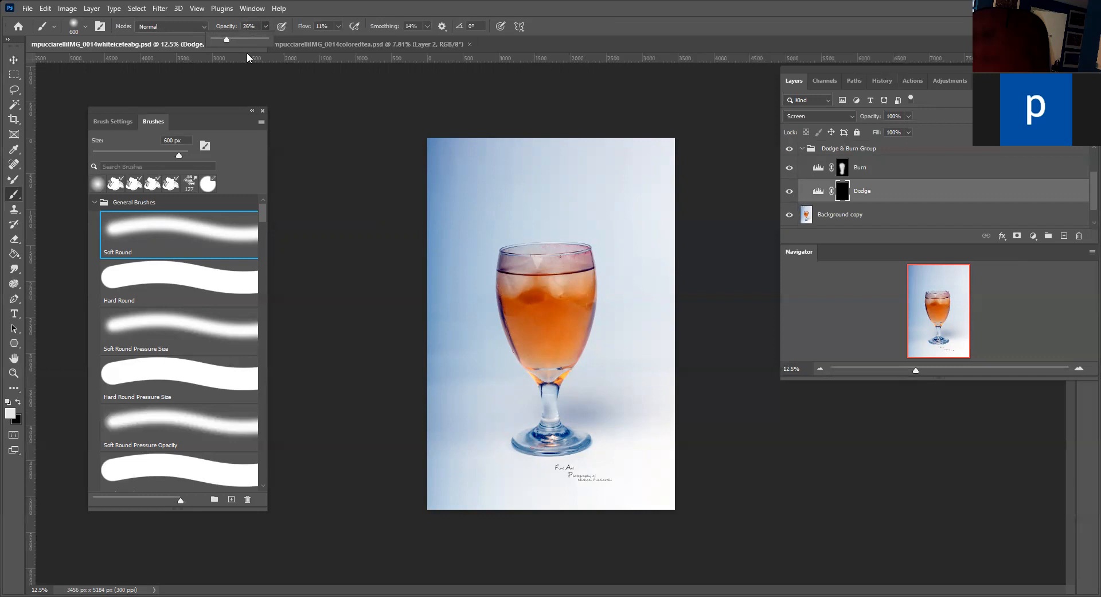
{"action": "left_click", "coordinate": [546, 299]}
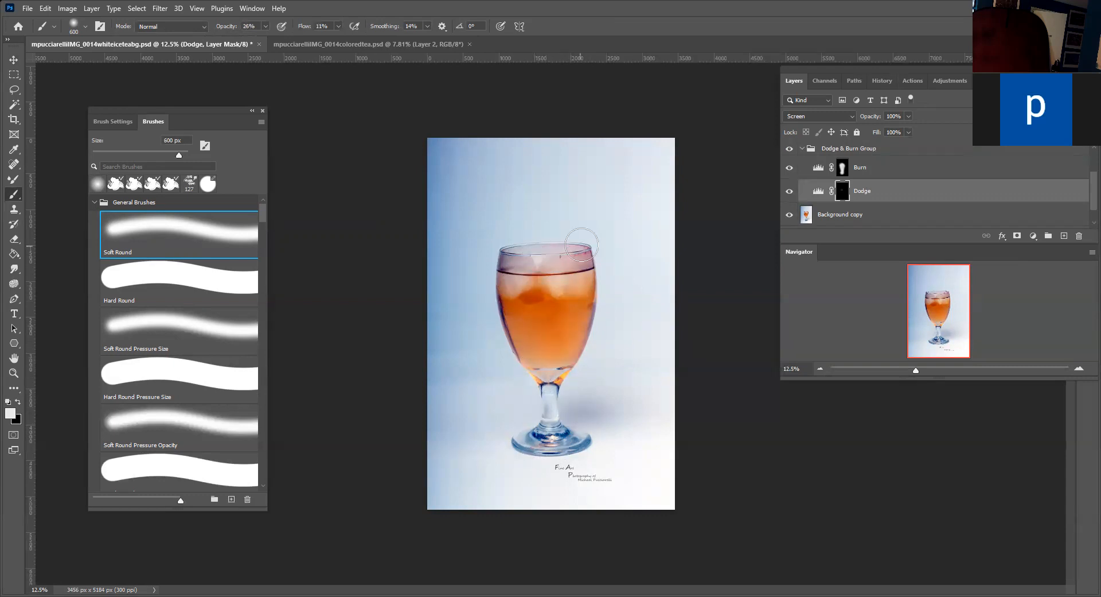
{"action": "mouse_move", "coordinate": [557, 350]}
{"action": "left_mouse_down"}
{"action": "mouse_move", "coordinate": [523, 428]}
{"action": "mouse_move", "coordinate": [536, 443]}
{"action": "mouse_move", "coordinate": [589, 442]}
{"action": "left_mouse_up"}
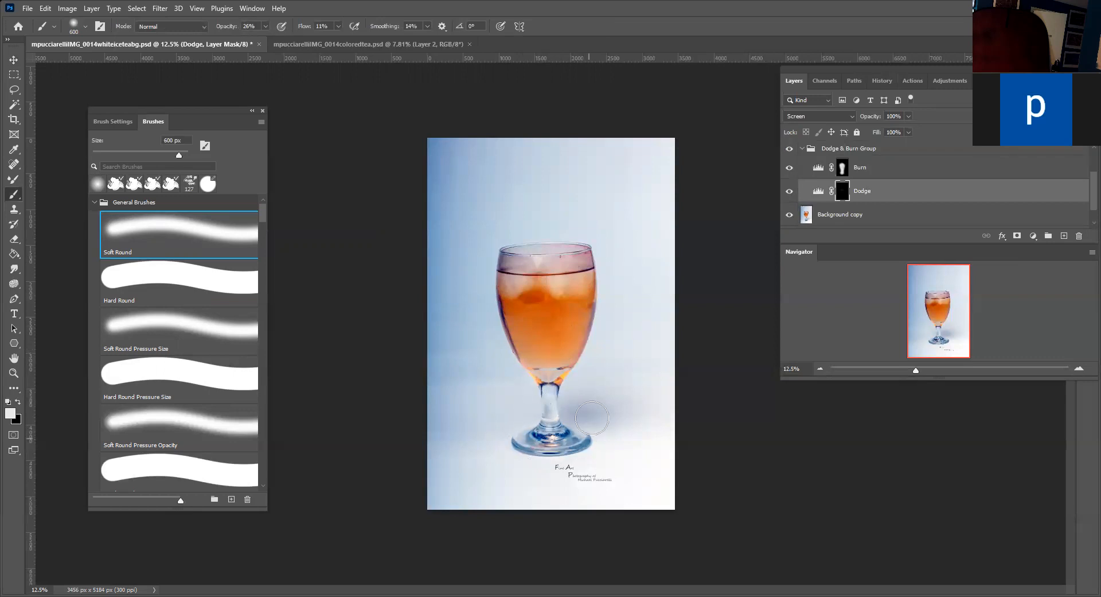
Step: Set the Levels 1 white point by sampling the pale background beside the glass, and fine-tune the midtones
{"action": "scroll", "coordinate": [813, 192], "scroll_direction": "up", "scroll_amount": 2}
{"action": "double_click", "coordinate": [809, 178]}
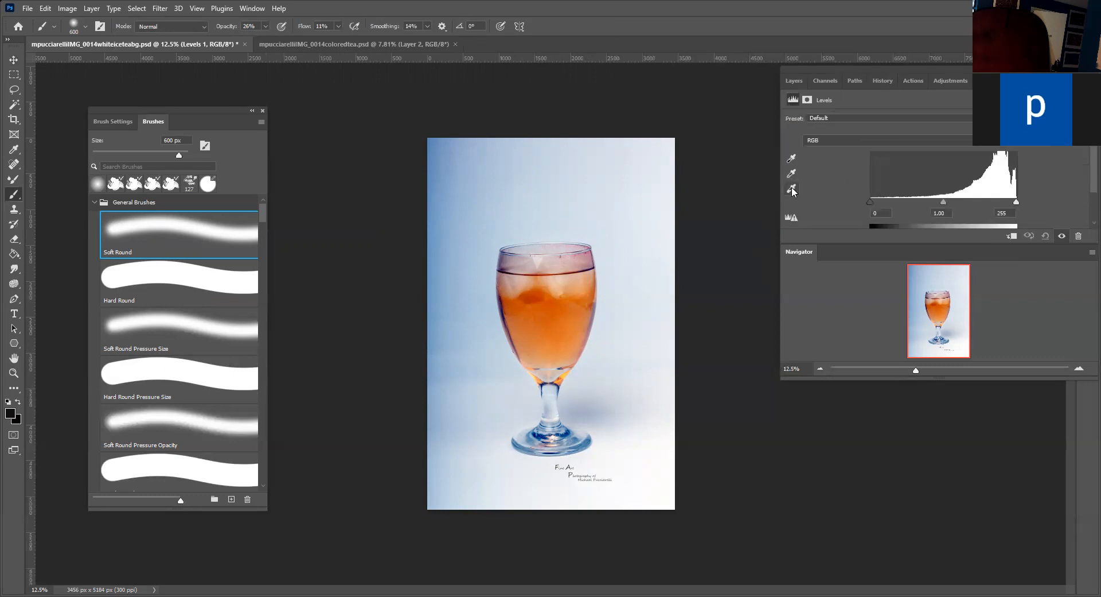
{"action": "left_click", "coordinate": [794, 188]}
{"action": "left_click", "coordinate": [658, 225]}
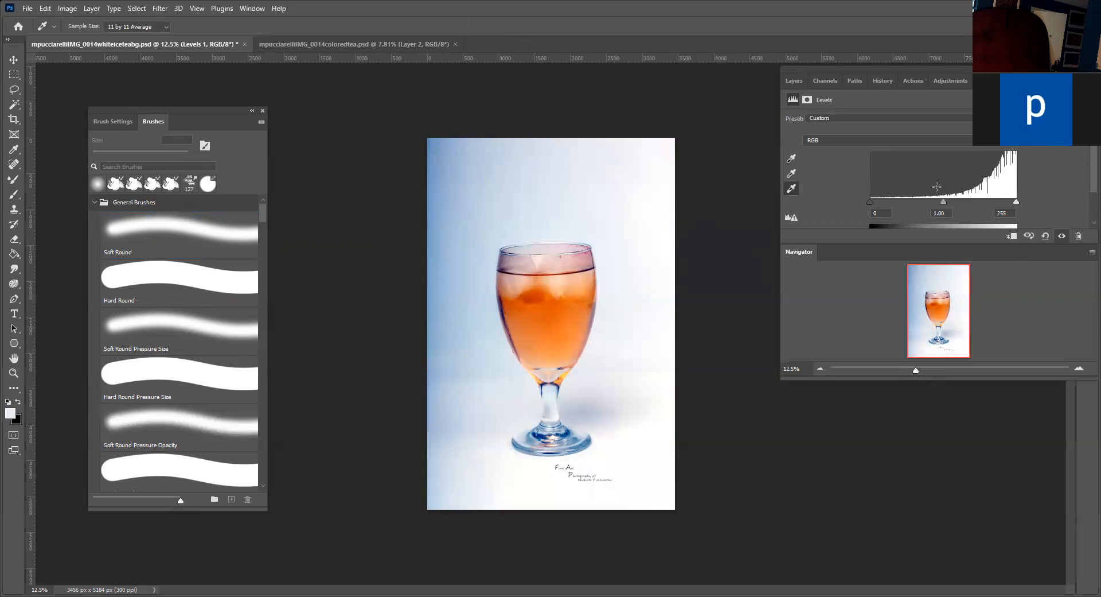
{"action": "mouse_move", "coordinate": [946, 201]}
{"action": "left_mouse_down"}
{"action": "mouse_move", "coordinate": [962, 199]}
{"action": "mouse_move", "coordinate": [947, 205]}
{"action": "left_mouse_up"}
{"action": "left_click", "coordinate": [794, 81]}
Step: Apply the Camera Raw Filter with Vignetting +24 to Background copy and add an empty layer above it
{"action": "scroll", "coordinate": [840, 185], "scroll_direction": "down", "scroll_amount": 1}
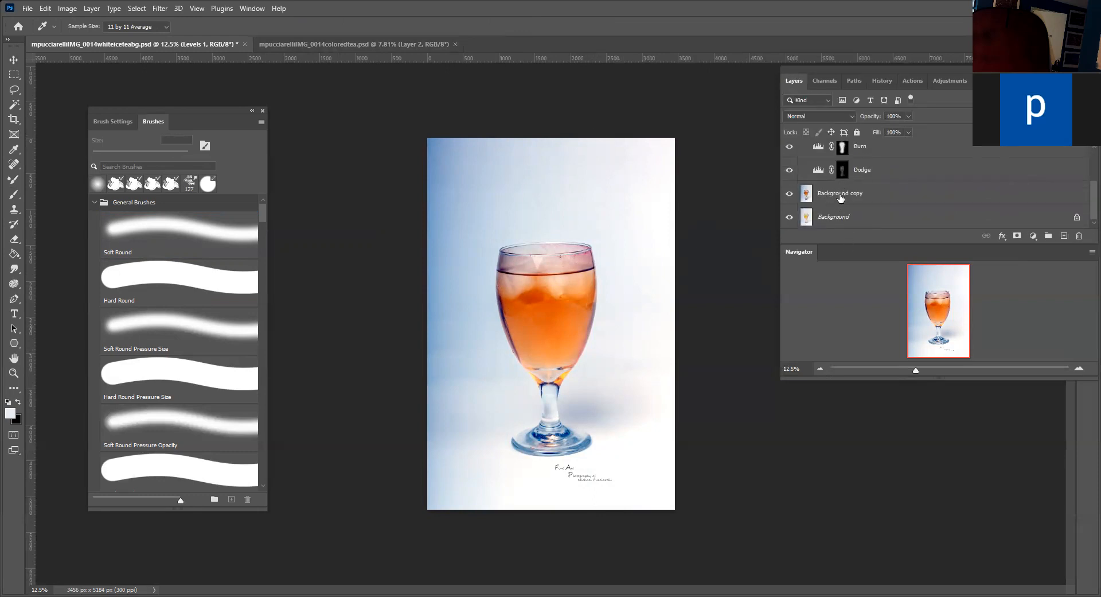
{"action": "key", "text": "b"}
{"action": "left_click", "coordinate": [840, 198]}
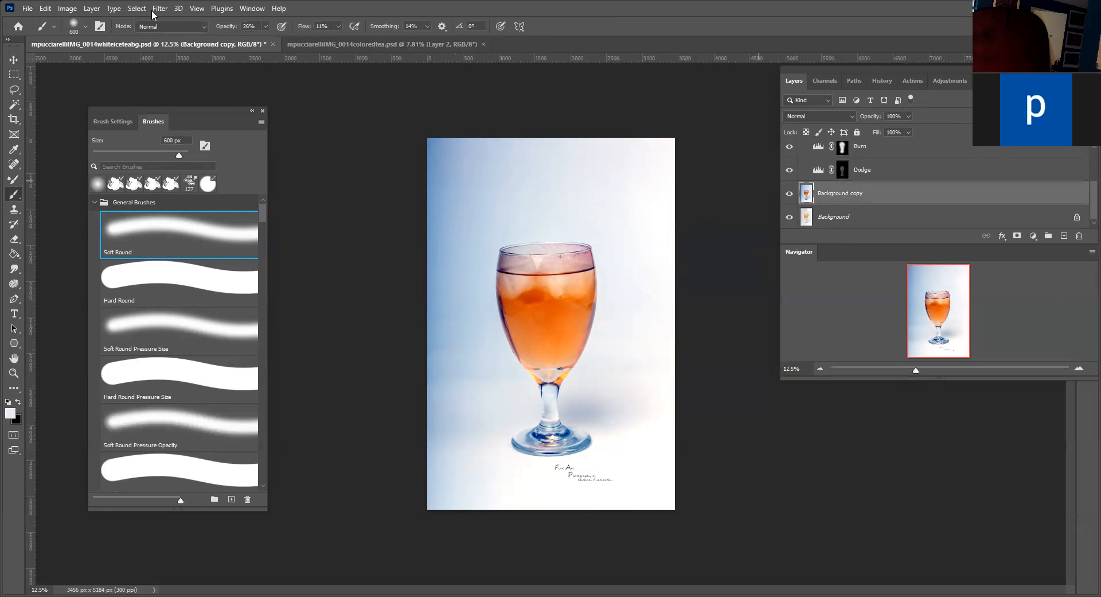
{"action": "left_click", "coordinate": [154, 8]}
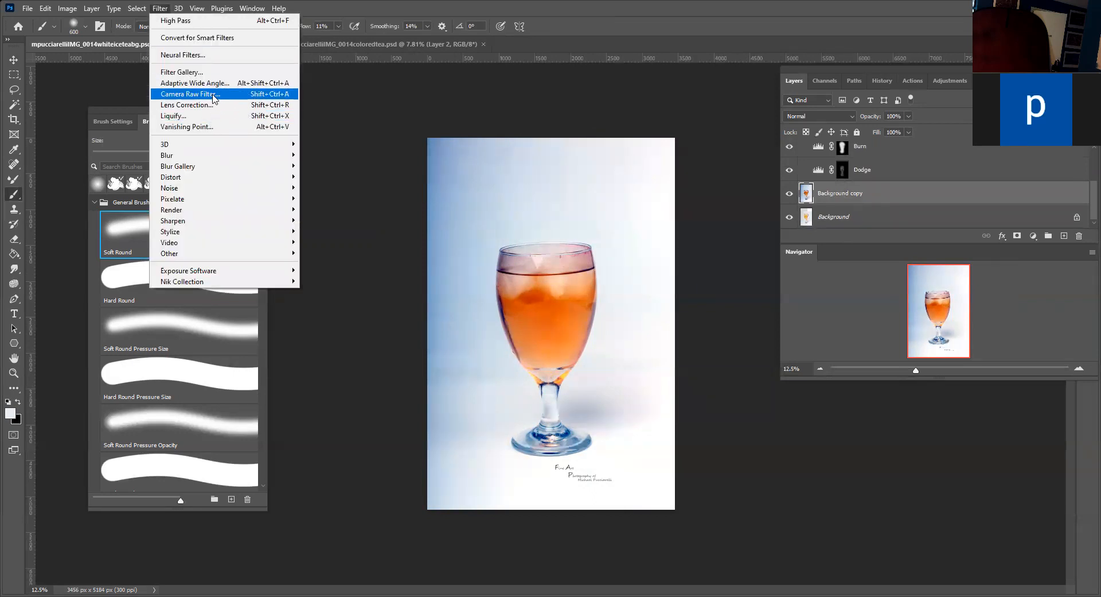
{"action": "left_click", "coordinate": [212, 94]}
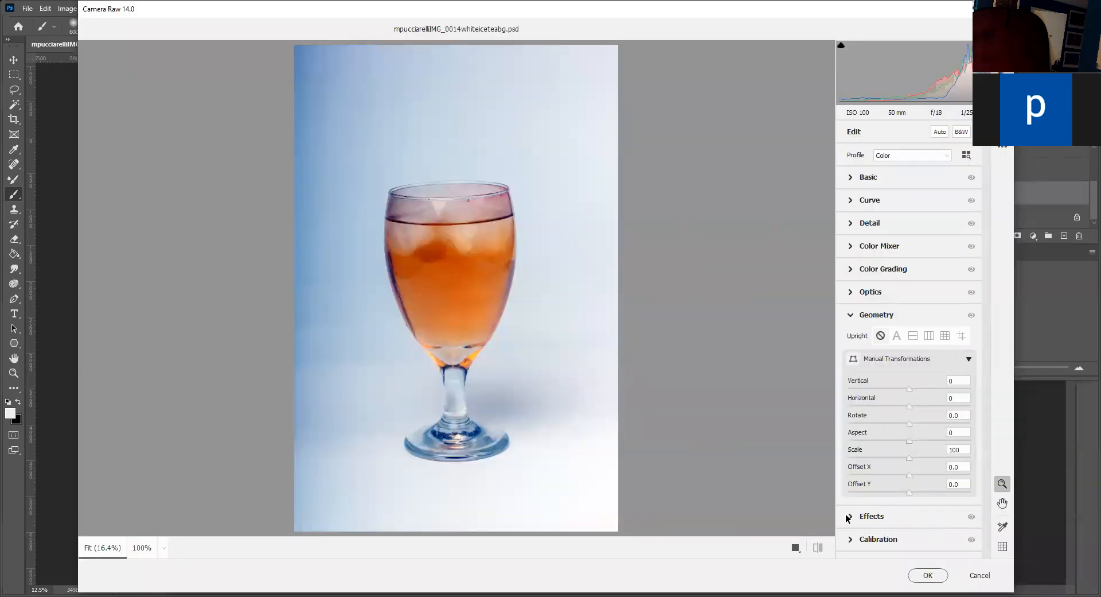
{"action": "left_click", "coordinate": [850, 516]}
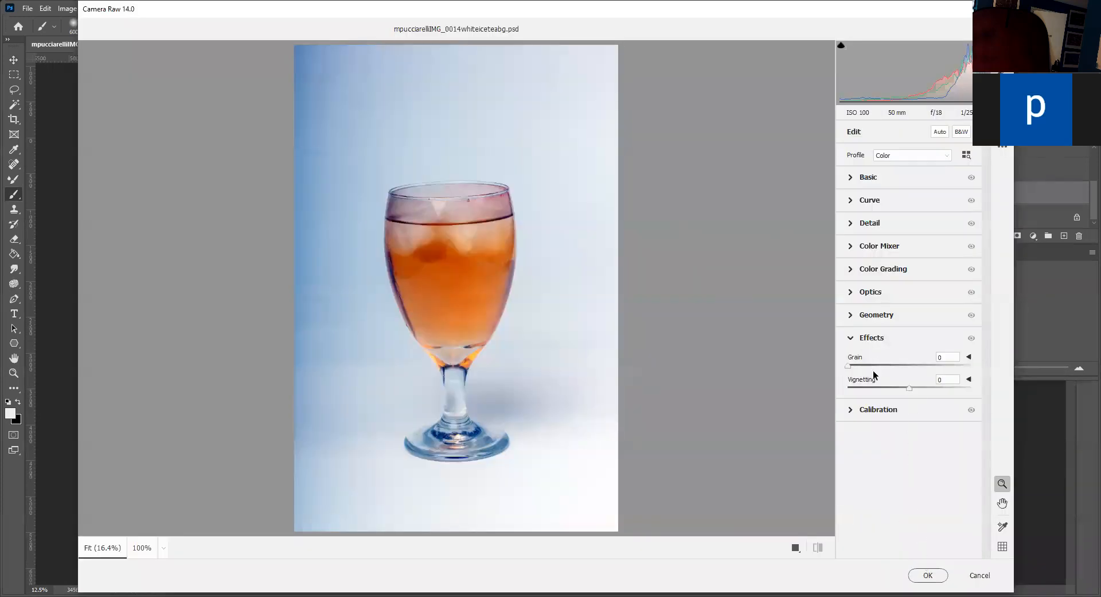
{"action": "left_click_drag", "start_coordinate": [909, 387], "coordinate": [925, 379]}
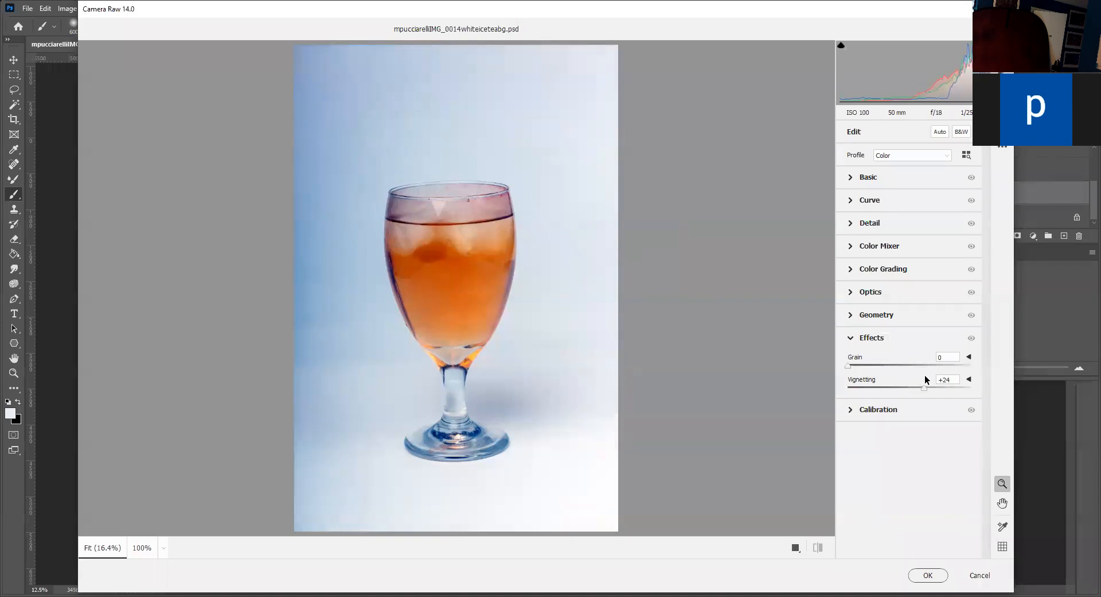
{"action": "left_click", "coordinate": [923, 574]}
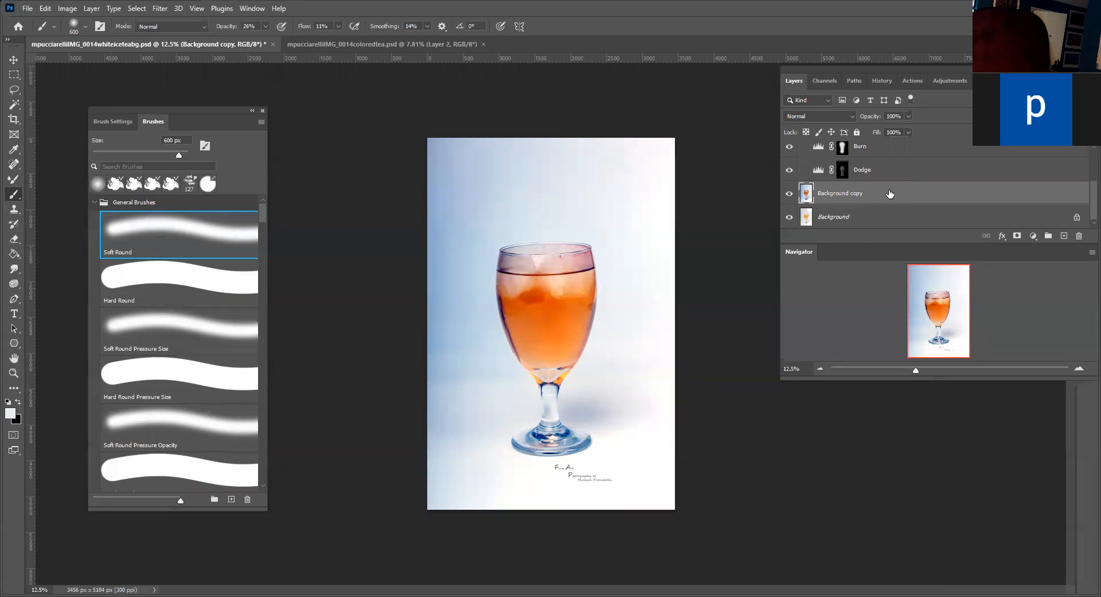
{"action": "left_click", "coordinate": [1064, 236]}
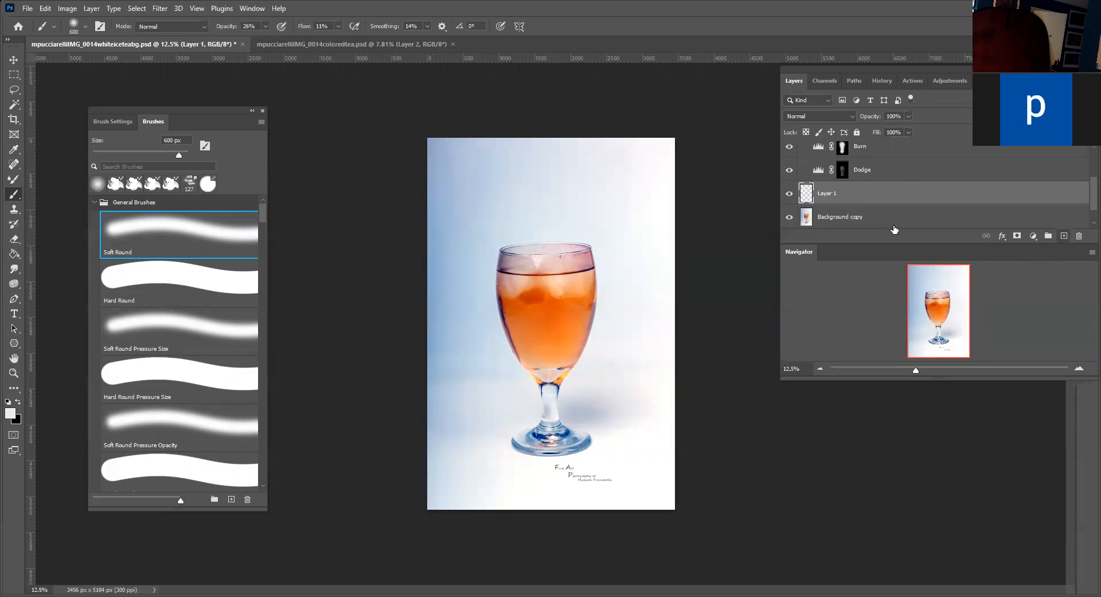
Step: Try to blend away the blue cast along the photo's left edge on Layer 1 with the Mixer Brush at 600 px
{"action": "left_click", "coordinate": [16, 180]}
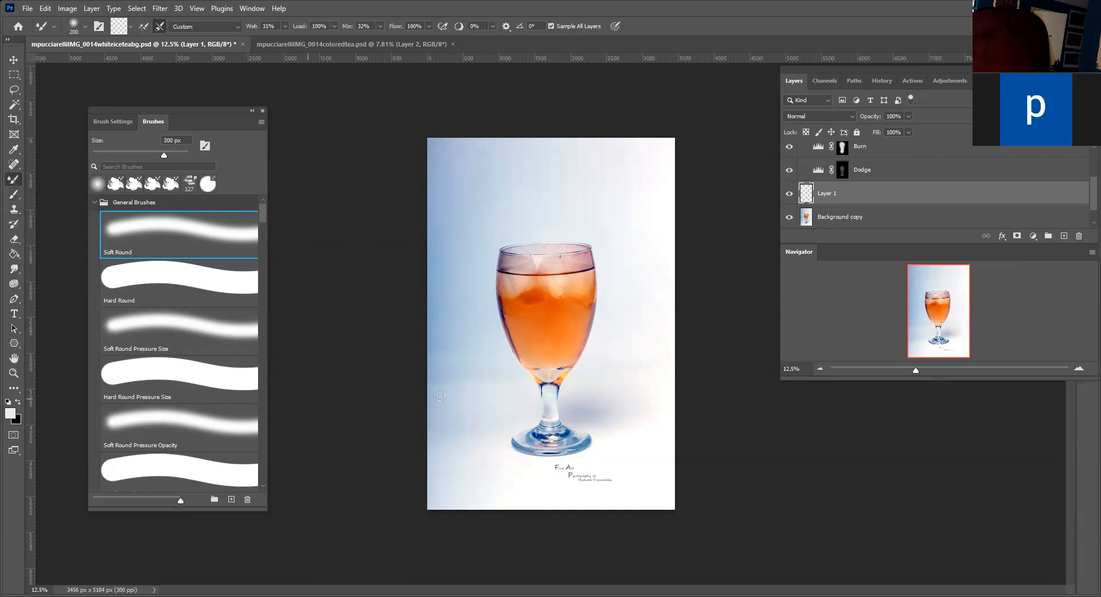
{"action": "left_click_drag", "start_coordinate": [423, 330], "coordinate": [438, 353]}
{"action": "key", "text": "ctrl+z"}
{"action": "key", "text": "bracketright"}
{"action": "key", "text": "bracketright"}
{"action": "key", "text": "bracketright"}
{"action": "key", "text": "bracketright"}
{"action": "key", "text": "bracketright"}
{"action": "left_click_drag", "start_coordinate": [446, 305], "coordinate": [428, 382]}
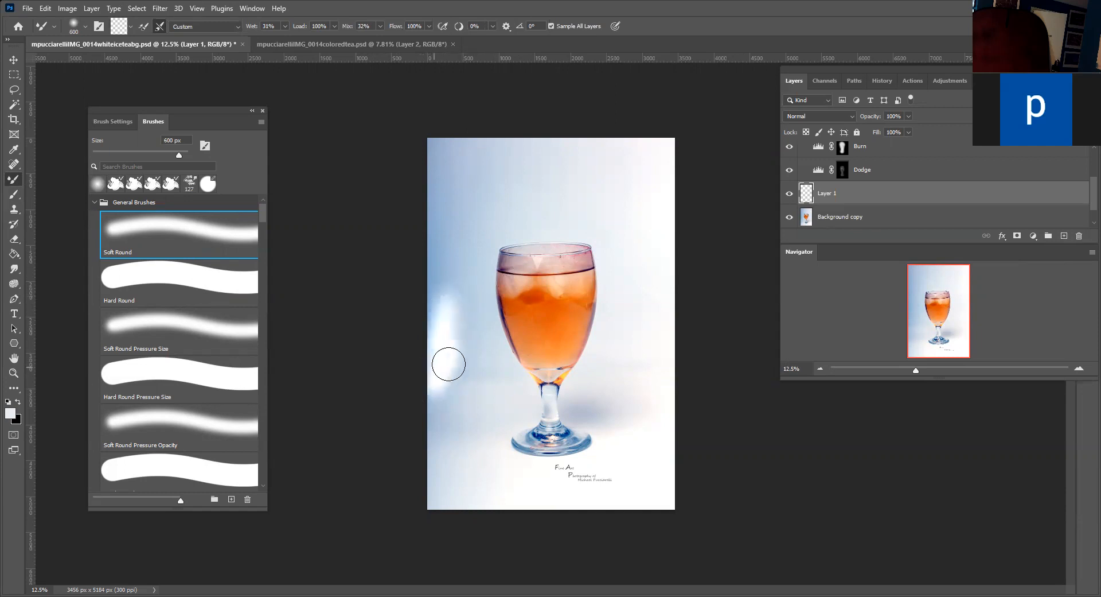
{"action": "key", "text": "ctrl+z"}
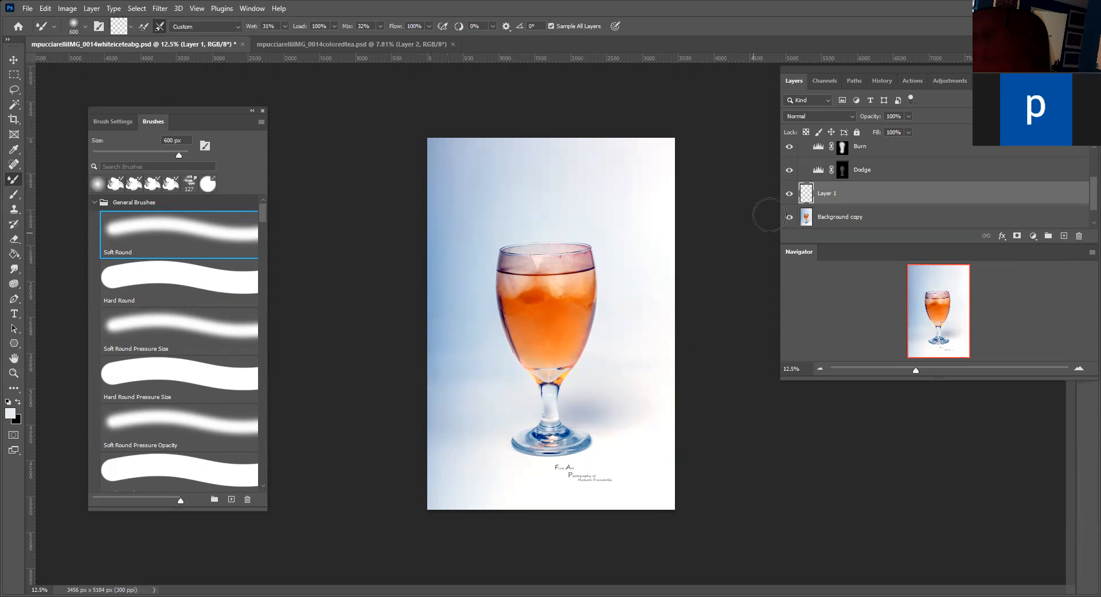
Step: Try a Mixer Brush stroke over the blue left edge directly on the Background copy layer, and undo it
{"action": "scroll", "coordinate": [828, 198], "scroll_direction": "down", "scroll_amount": 1}
{"action": "left_click", "coordinate": [831, 195]}
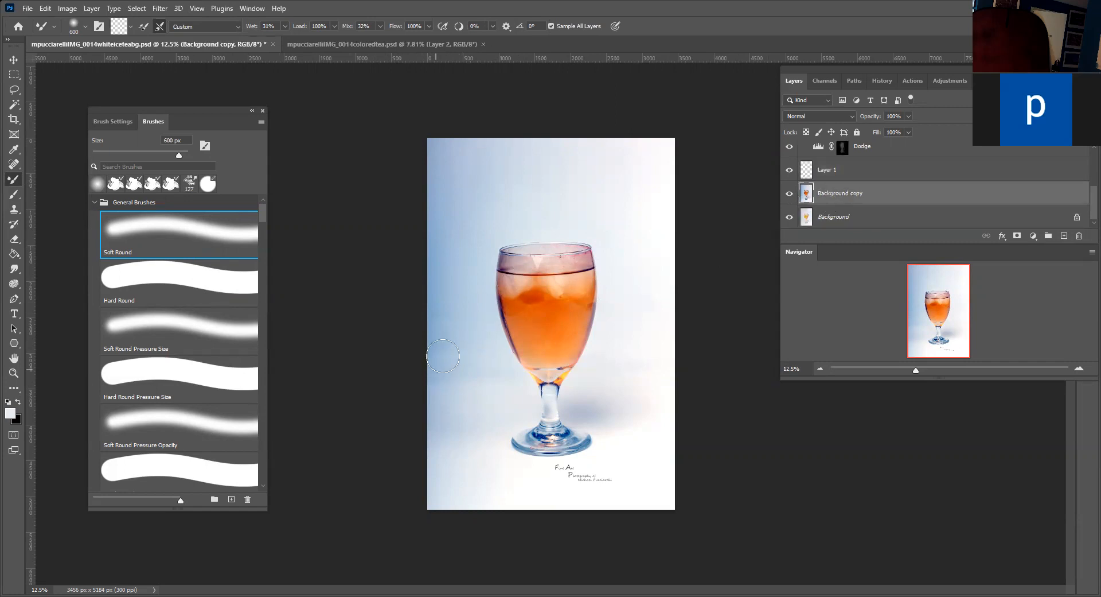
{"action": "left_click_drag", "start_coordinate": [442, 375], "coordinate": [453, 347]}
{"action": "key", "text": "ctrl+z"}
Step: Select the glass with Select Subject and invert the selection to cover the background
{"action": "left_click", "coordinate": [140, 9]}
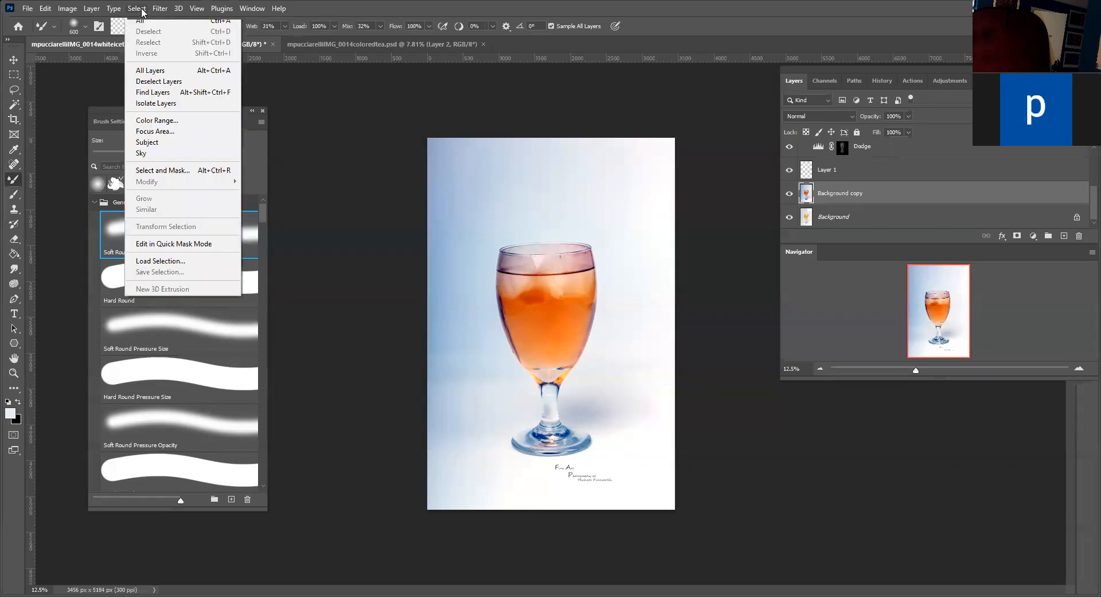
{"action": "left_click", "coordinate": [180, 148]}
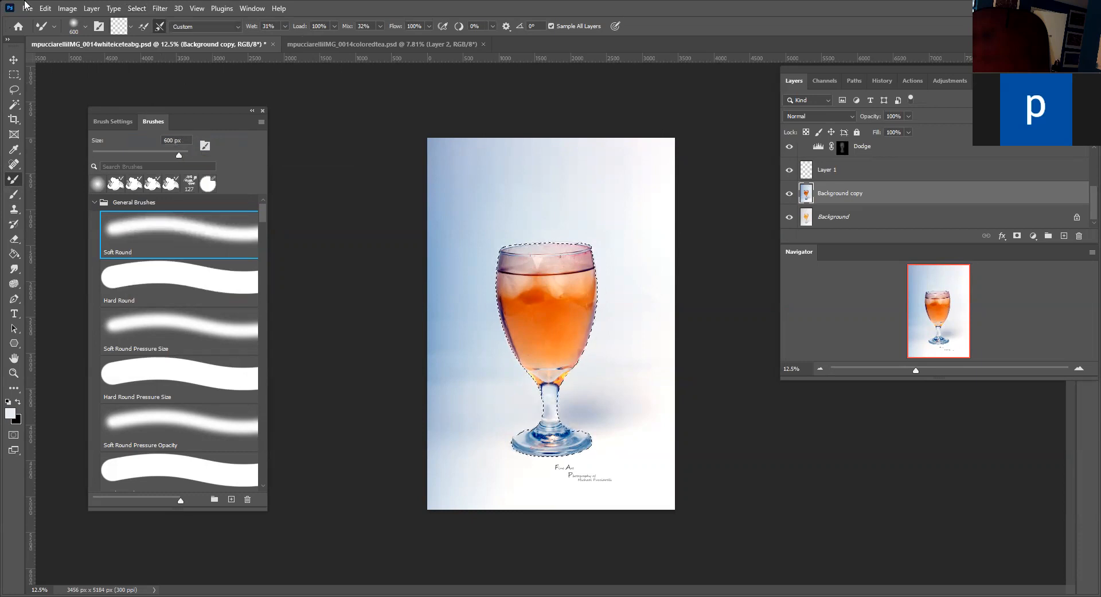
{"action": "left_click", "coordinate": [140, 9]}
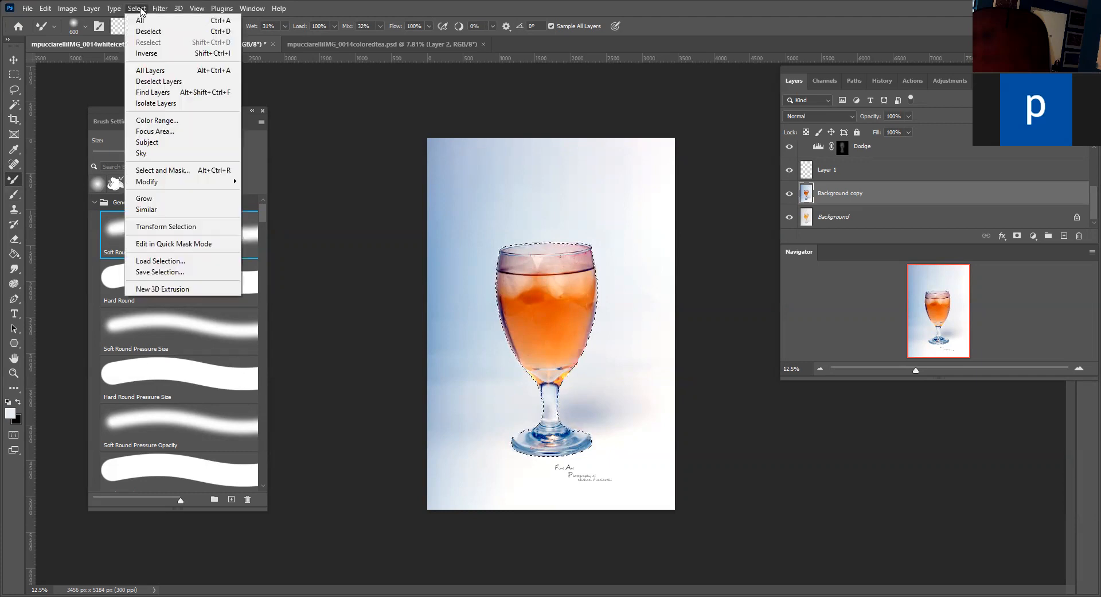
{"action": "left_click", "coordinate": [147, 54]}
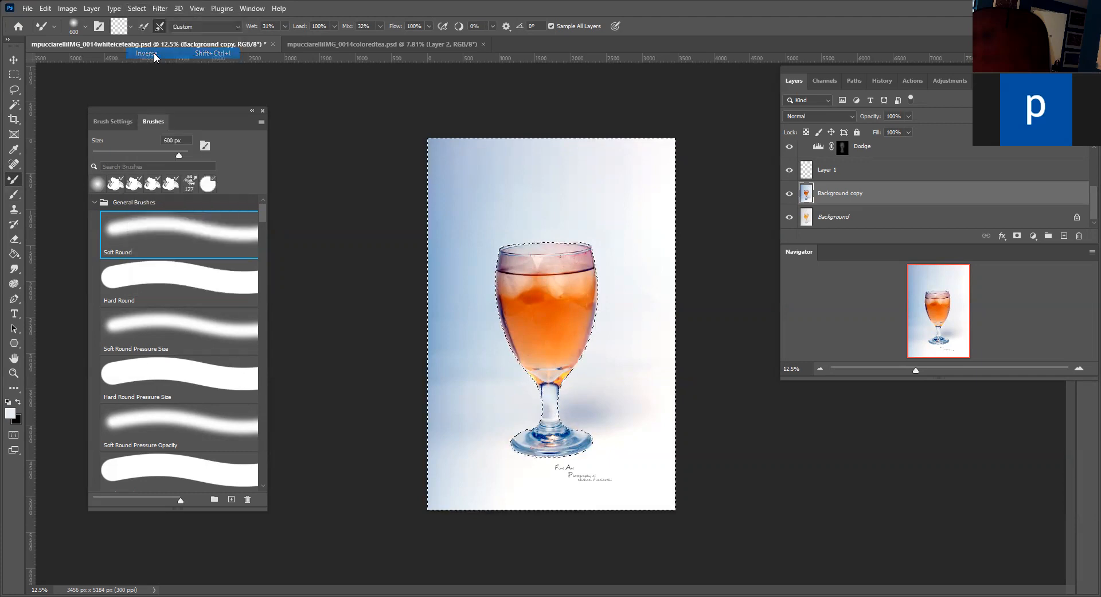
Step: Brighten the selected background with a Levels adjustment layer at midtones 1.43, and save the file
{"action": "left_click", "coordinate": [1033, 236]}
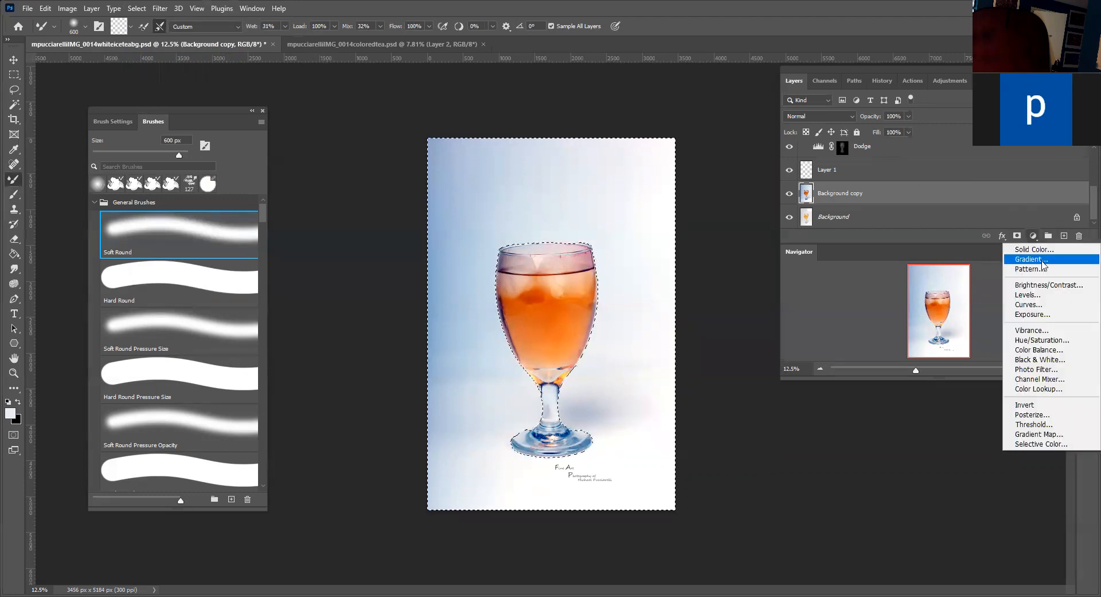
{"action": "left_click", "coordinate": [1053, 295]}
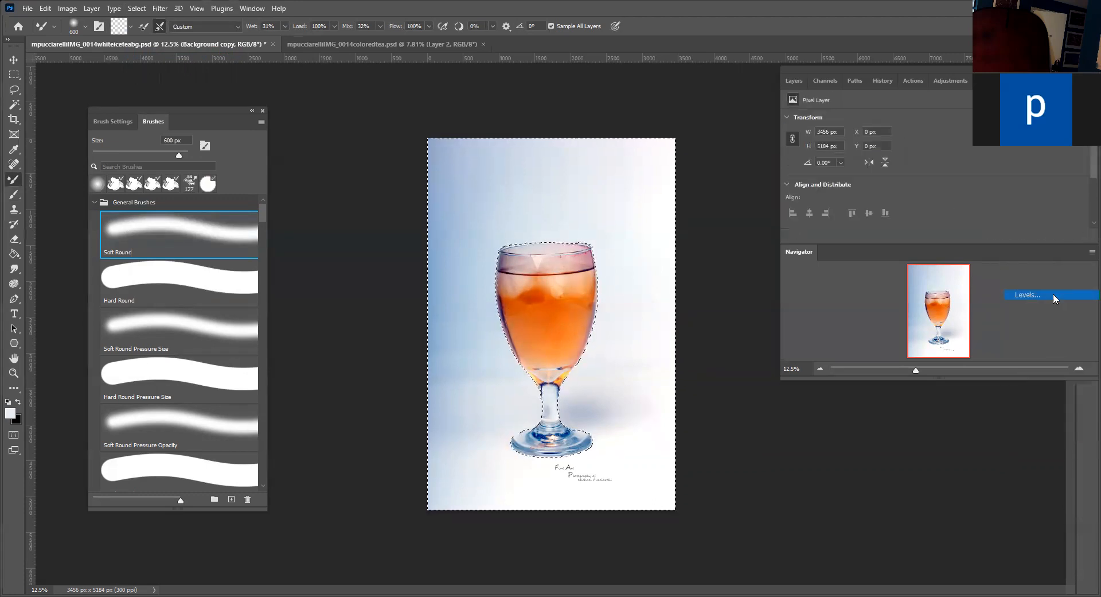
{"action": "left_click_drag", "start_coordinate": [945, 201], "coordinate": [925, 209]}
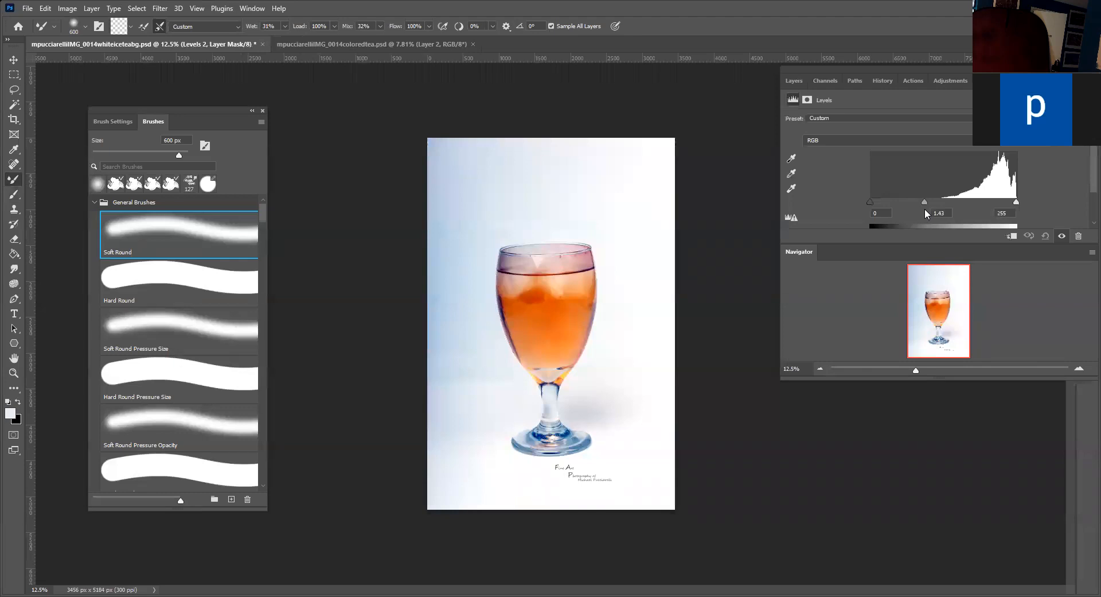
{"action": "left_click", "coordinate": [788, 82]}
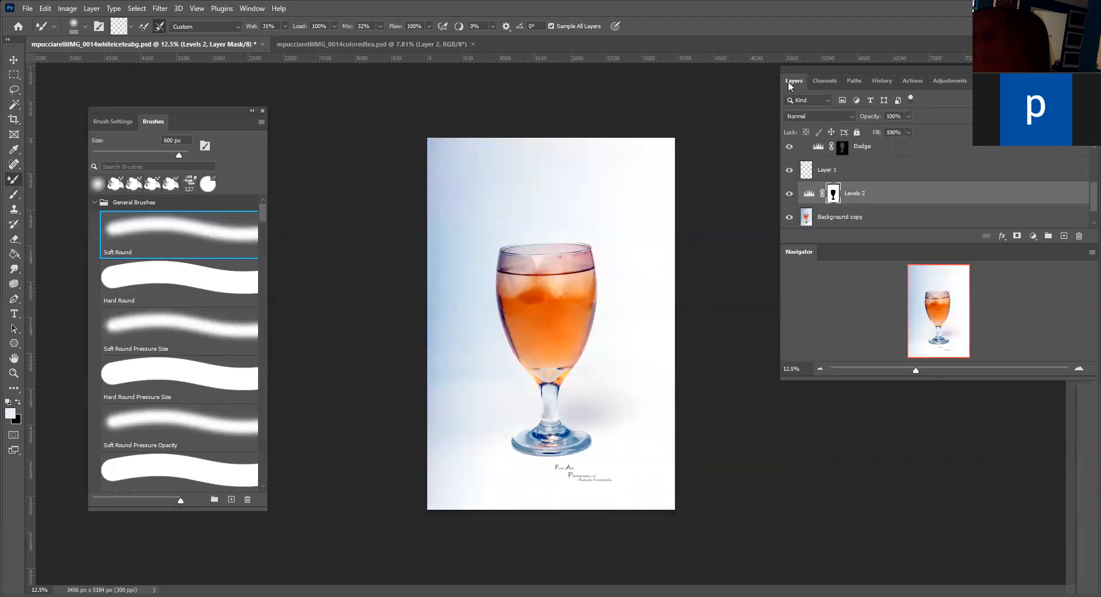
{"action": "key", "text": "ctrl+s"}
Step: Crop empty space off the top of the iced tea photo, keeping the full width and a height of about 4690 px
{"action": "scroll", "coordinate": [824, 192], "scroll_direction": "down", "scroll_amount": 2}
{"action": "left_click", "coordinate": [838, 201]}
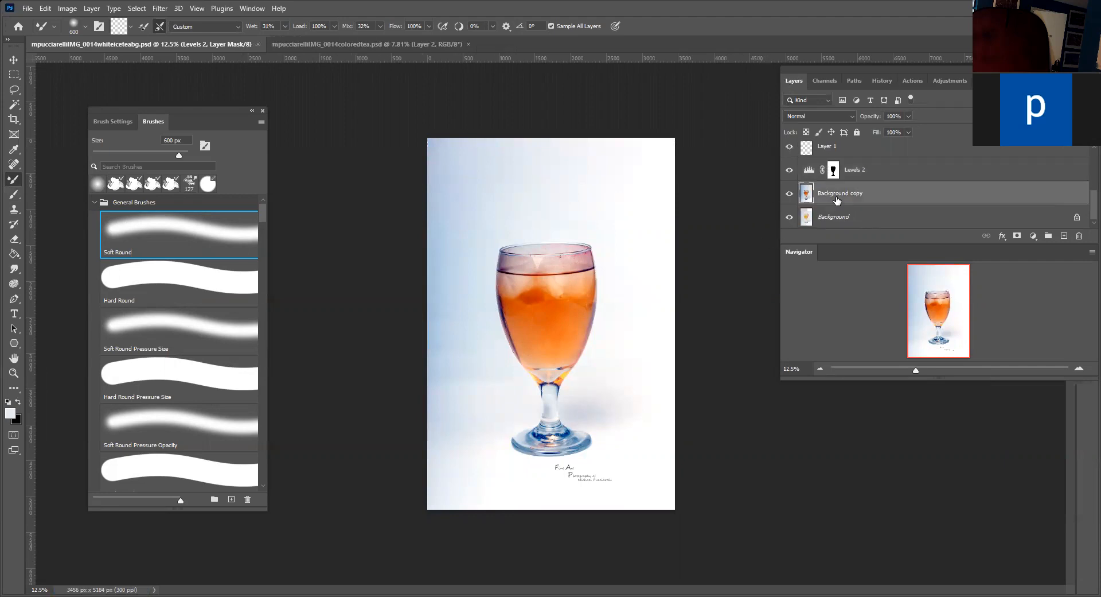
{"action": "left_click", "coordinate": [14, 119]}
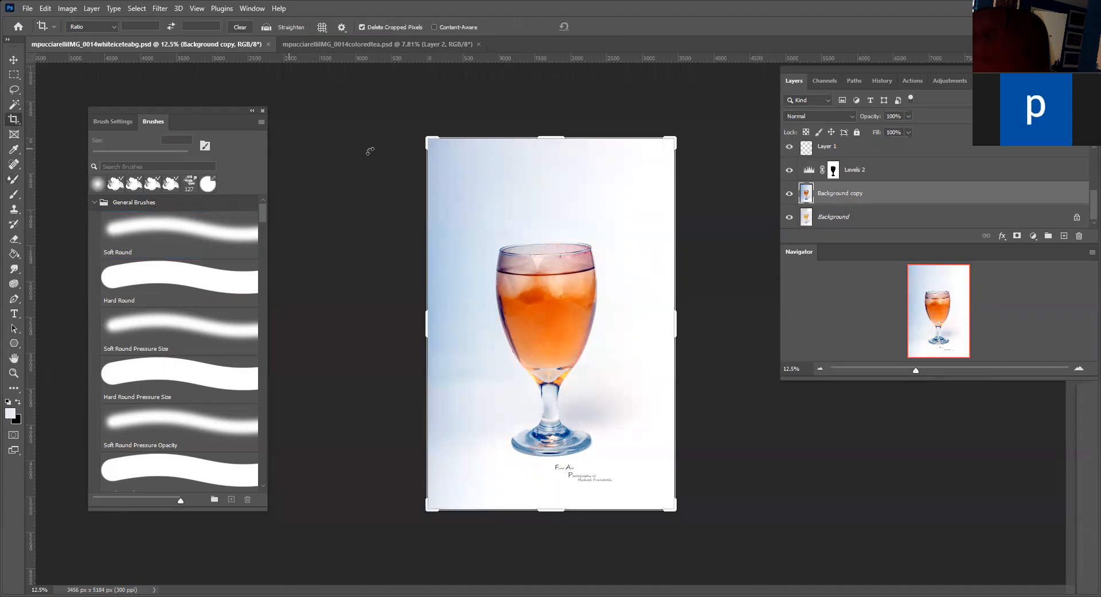
{"action": "left_click", "coordinate": [545, 141]}
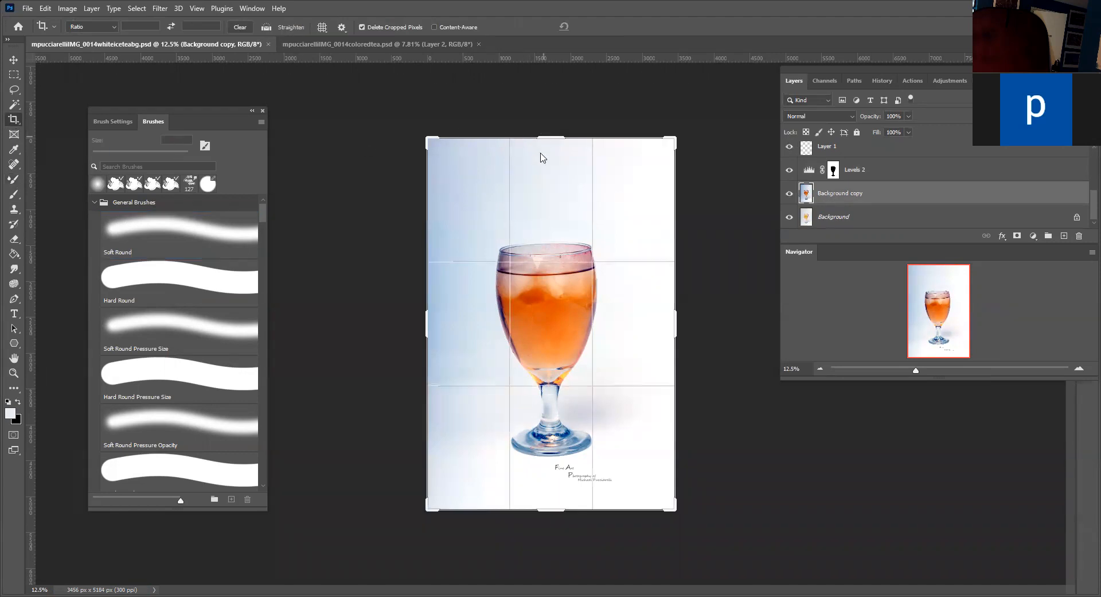
{"action": "left_click_drag", "start_coordinate": [539, 154], "coordinate": [540, 157]}
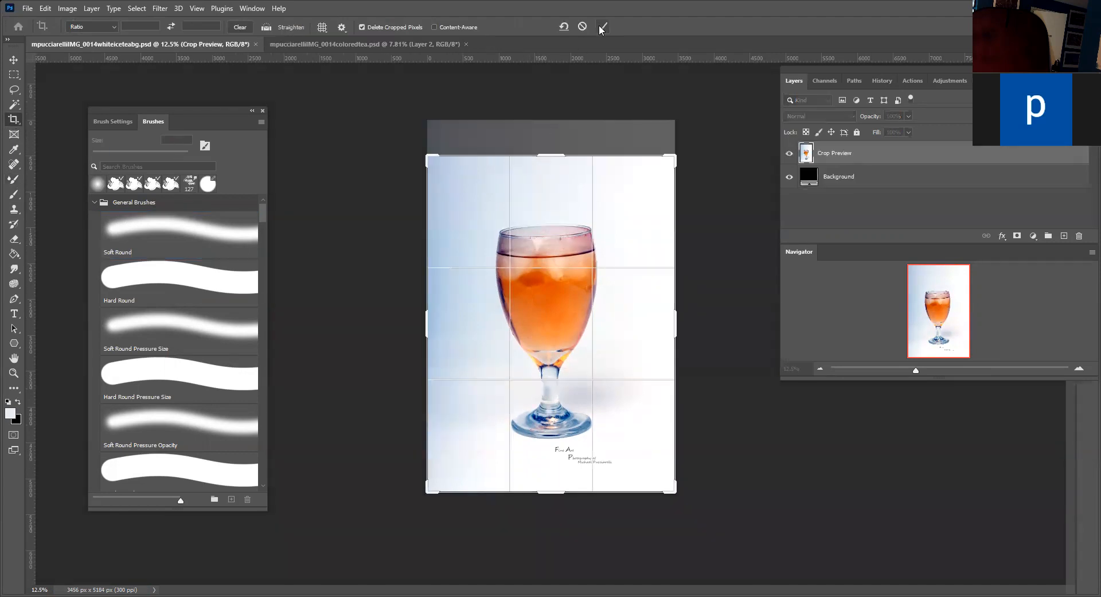
{"action": "left_click", "coordinate": [603, 27]}
Step: Run the mfp3bgfilter soft sharpening action on the cropped iced tea photo
{"action": "scroll", "coordinate": [872, 151], "scroll_direction": "down", "scroll_amount": 5}
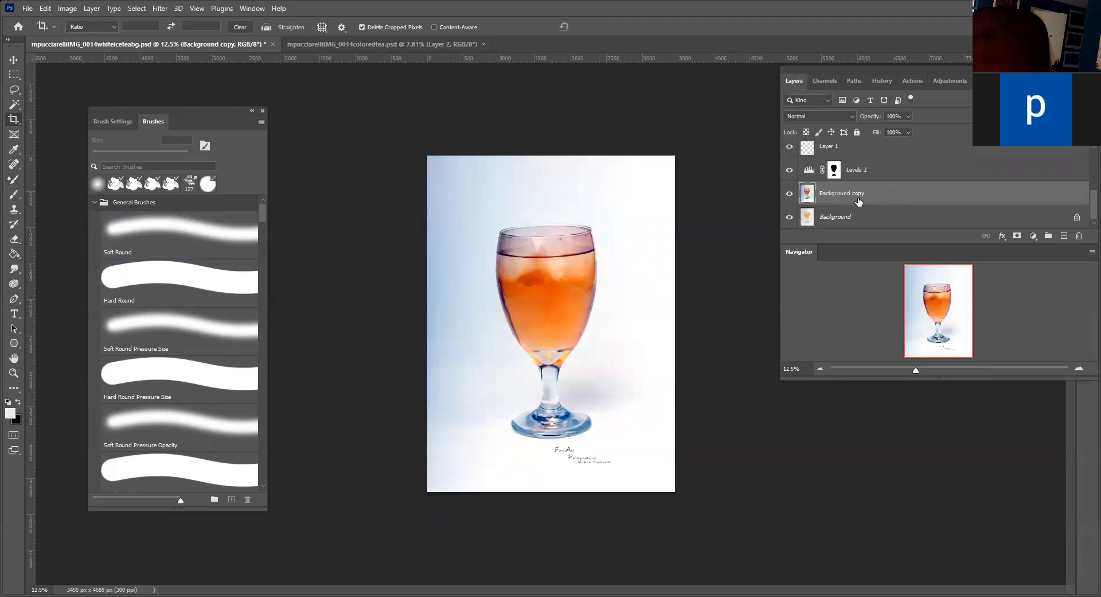
{"action": "left_click", "coordinate": [912, 82]}
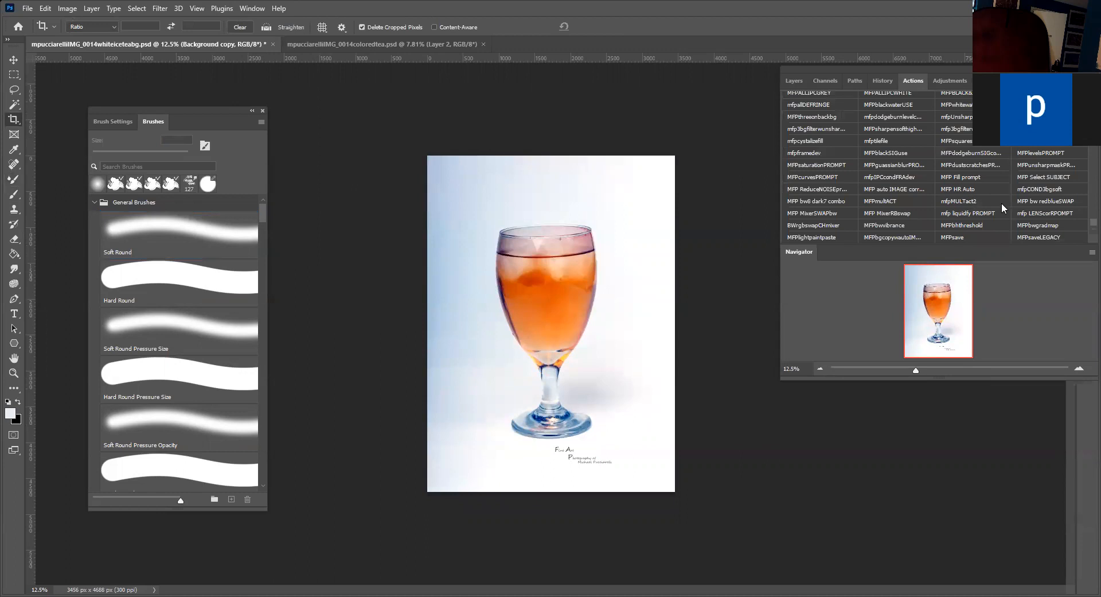
{"action": "left_click", "coordinate": [964, 130]}
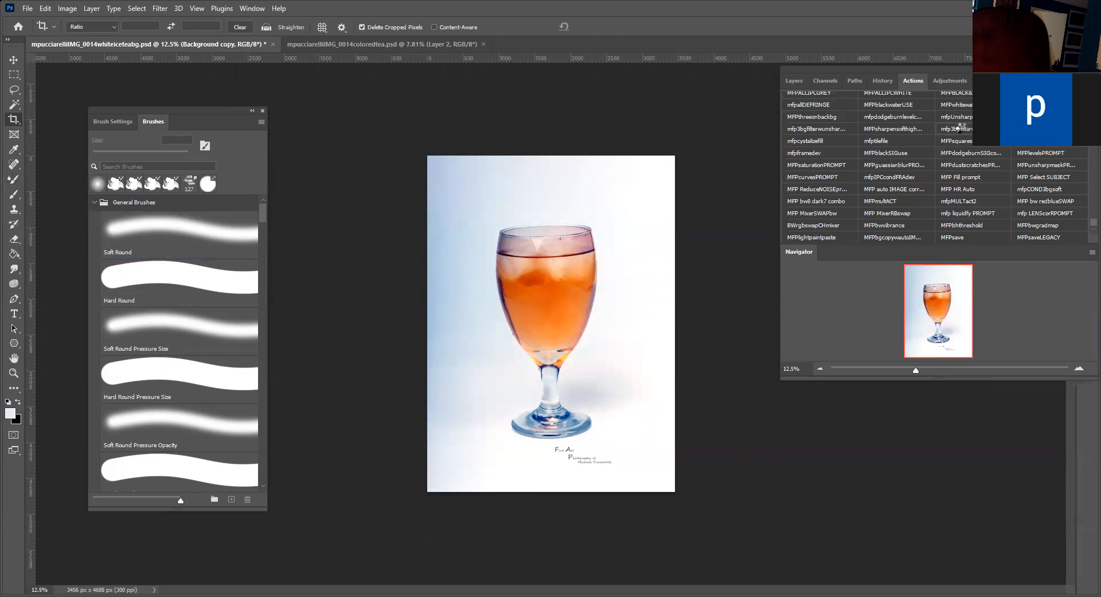
Step: Run the mfpIPCcondFRAdev action on the Background layer to add the black frame, and save the file
{"action": "left_click", "coordinate": [795, 82]}
{"action": "left_click", "coordinate": [846, 218]}
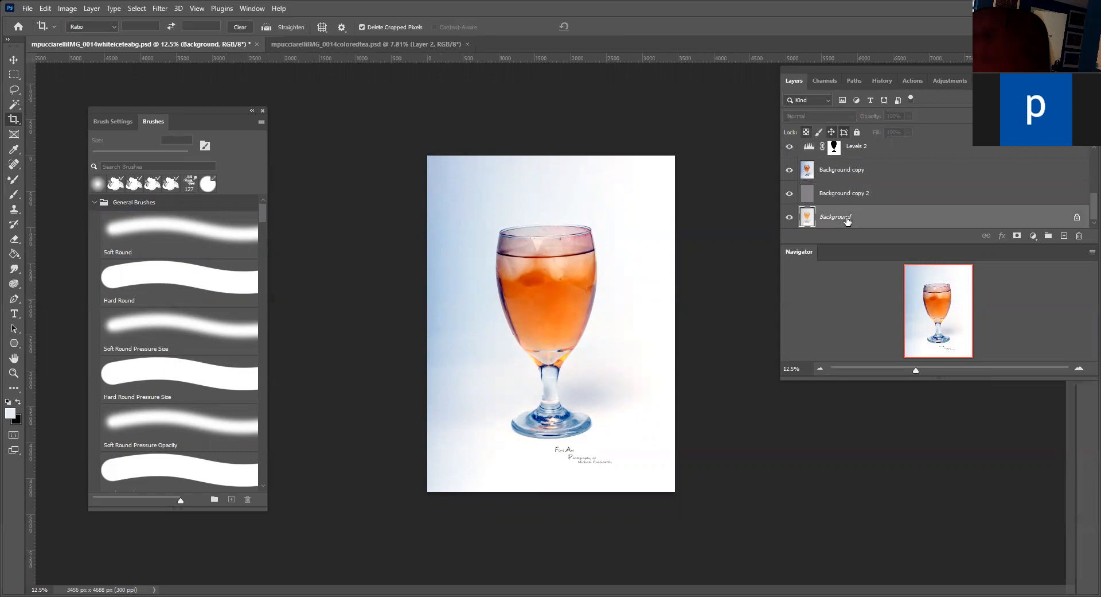
{"action": "left_click", "coordinate": [913, 81]}
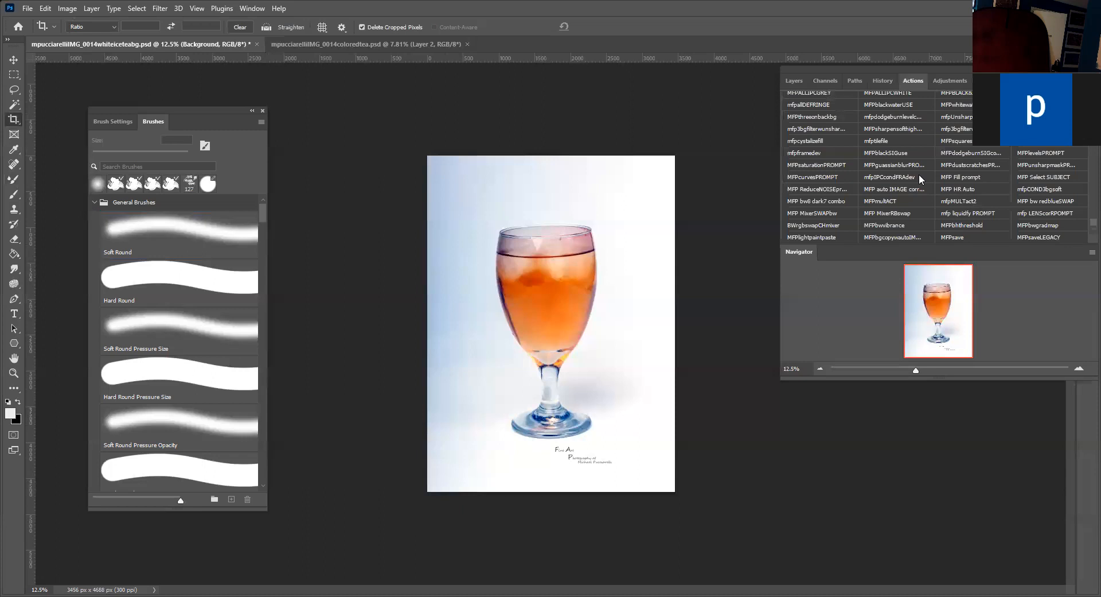
{"action": "left_click", "coordinate": [887, 178]}
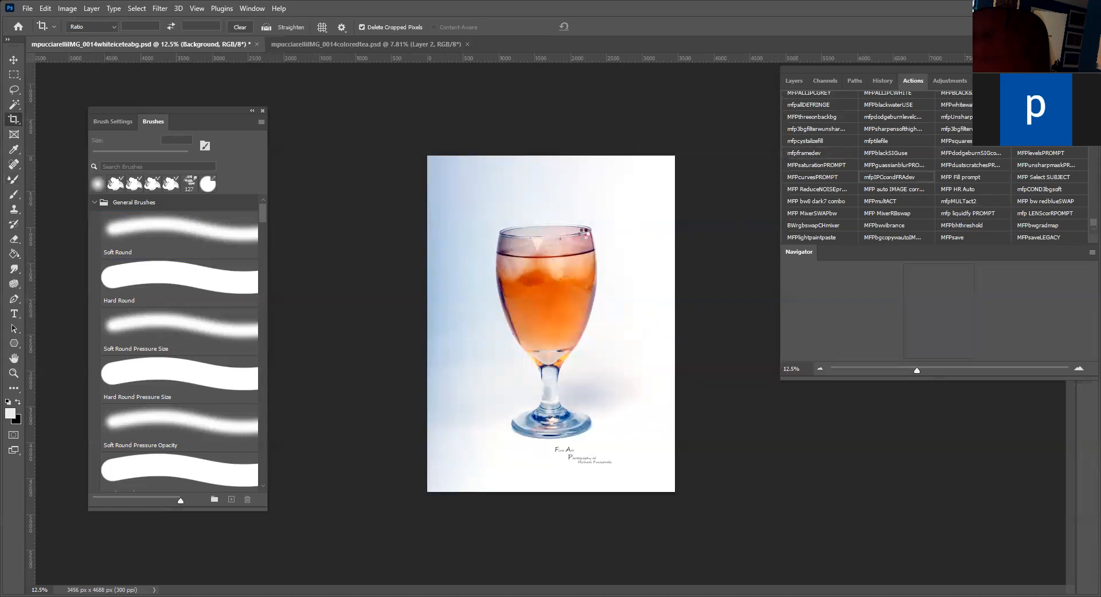
{"action": "left_click", "coordinate": [793, 81]}
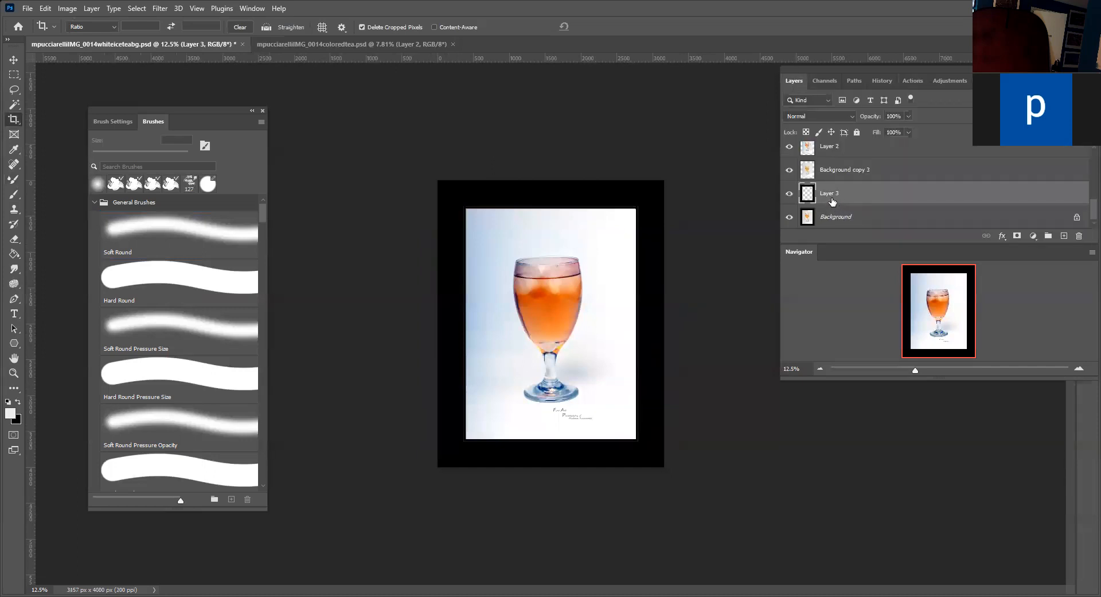
{"action": "left_click", "coordinate": [829, 217]}
{"action": "key", "text": "ctrl+s"}
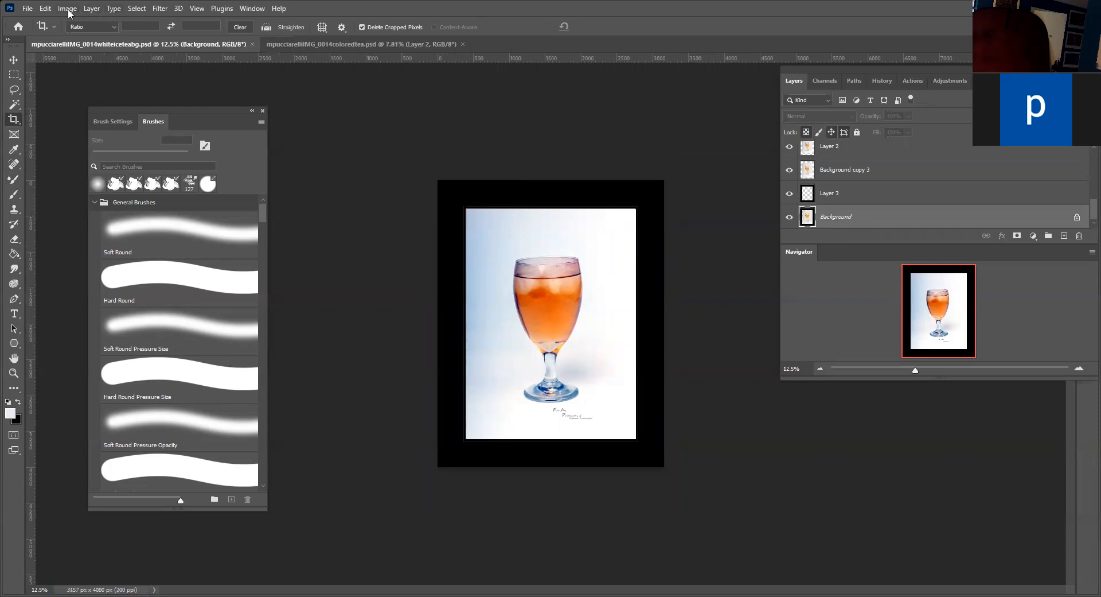
Step: Check the framed photo's dimensions with Image Size, and return to the Move tool without cropping
{"action": "left_click", "coordinate": [67, 9]}
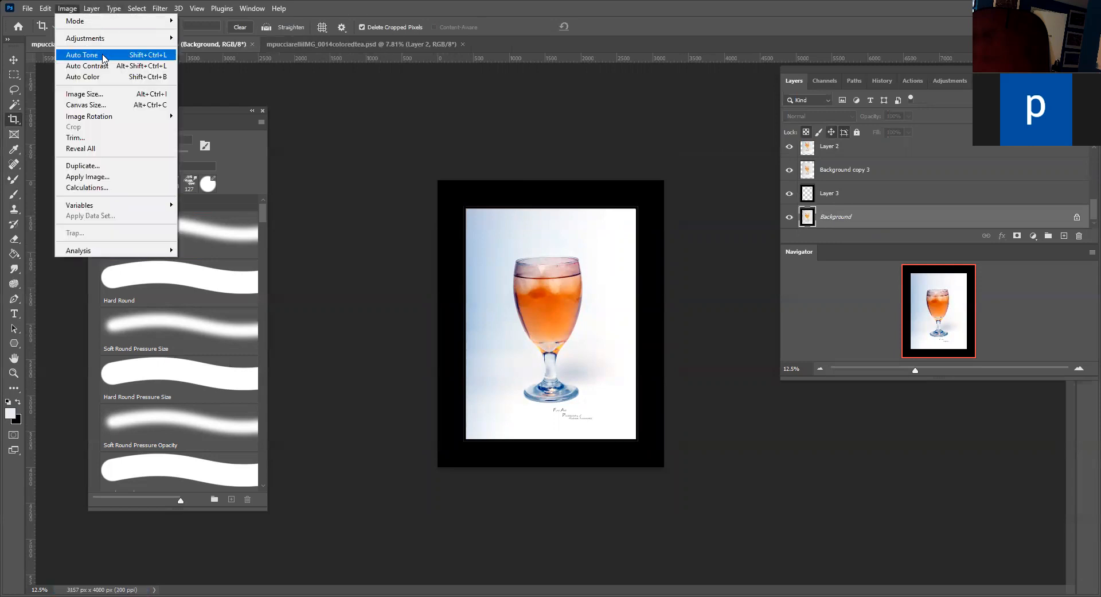
{"action": "left_click", "coordinate": [107, 92]}
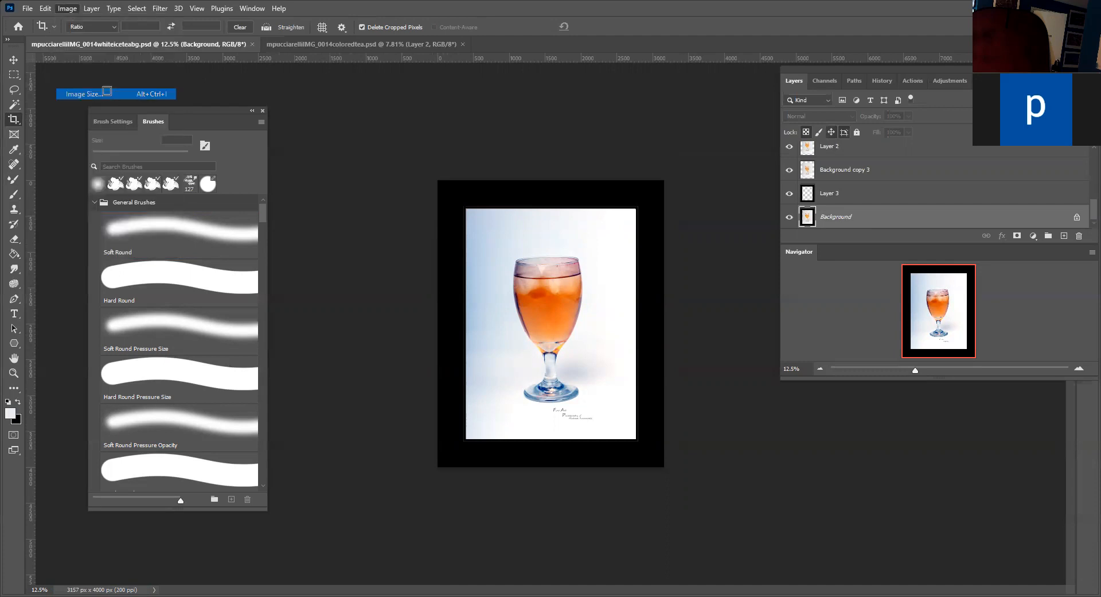
{"action": "left_click", "coordinate": [544, 297]}
{"action": "key", "text": "c"}
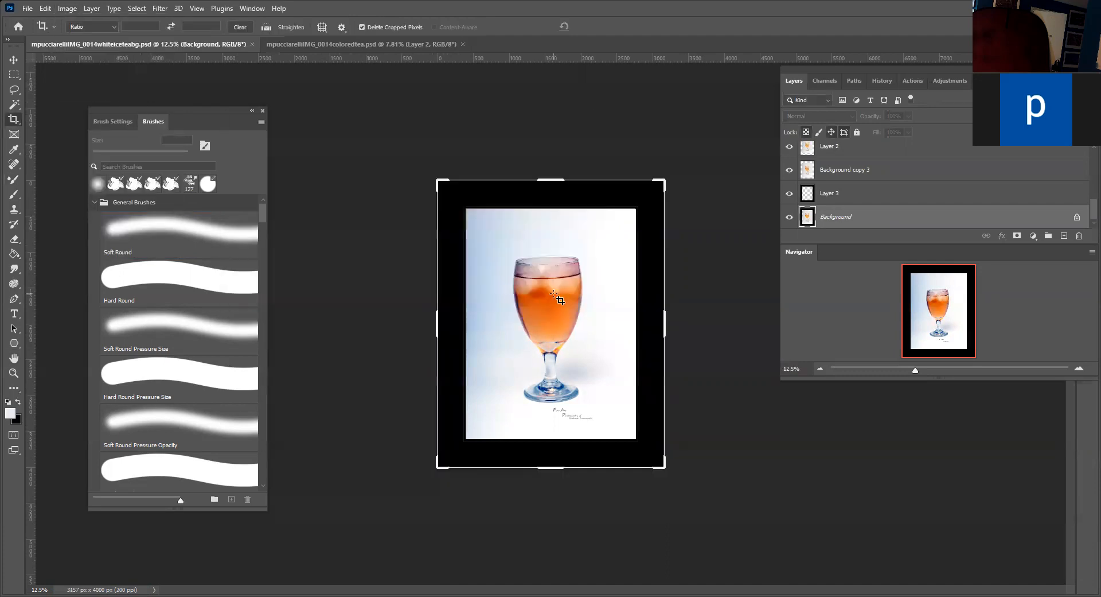
{"action": "left_click", "coordinate": [20, 60]}
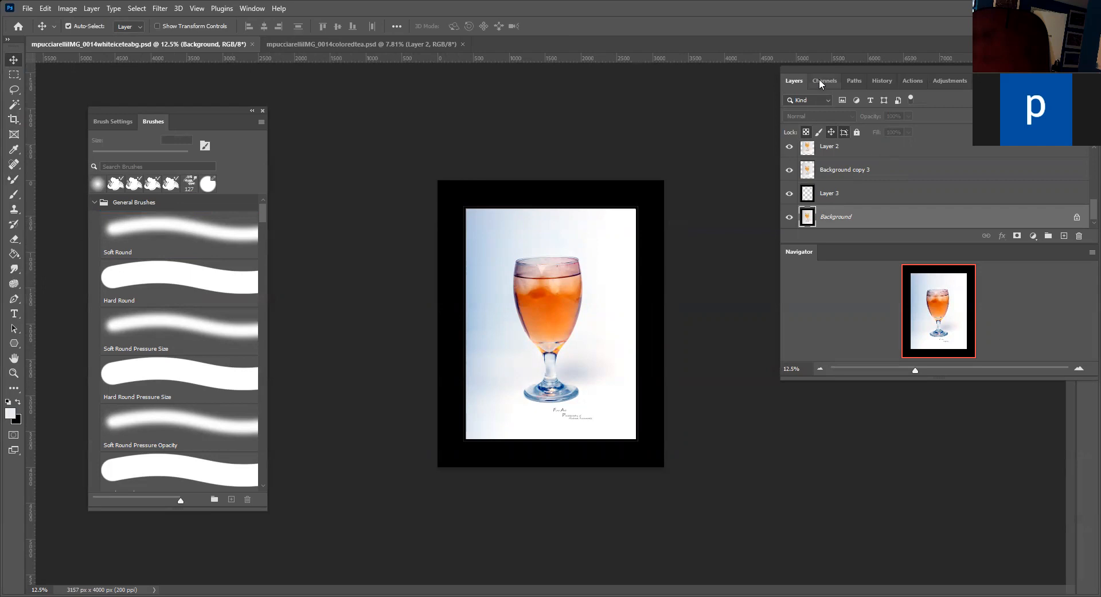
Step: Relocate and enlarge the floating panel group, and turn off Button Mode so the actions show as an expandable list
{"action": "left_click_drag", "start_coordinate": [821, 67], "coordinate": [389, 48]}
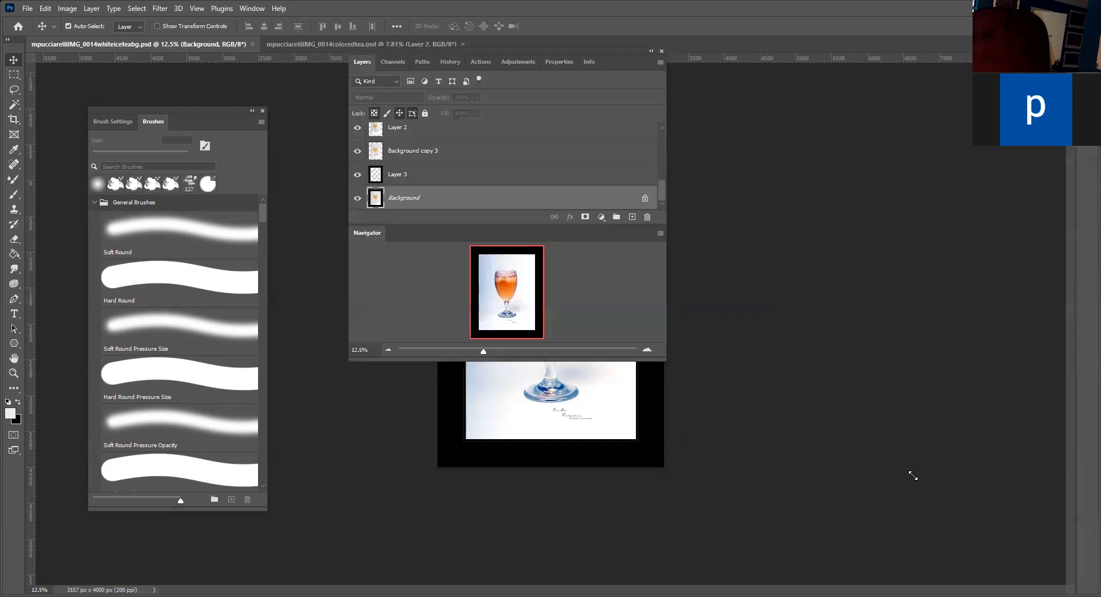
{"action": "left_click_drag", "start_coordinate": [666, 360], "coordinate": [928, 490]}
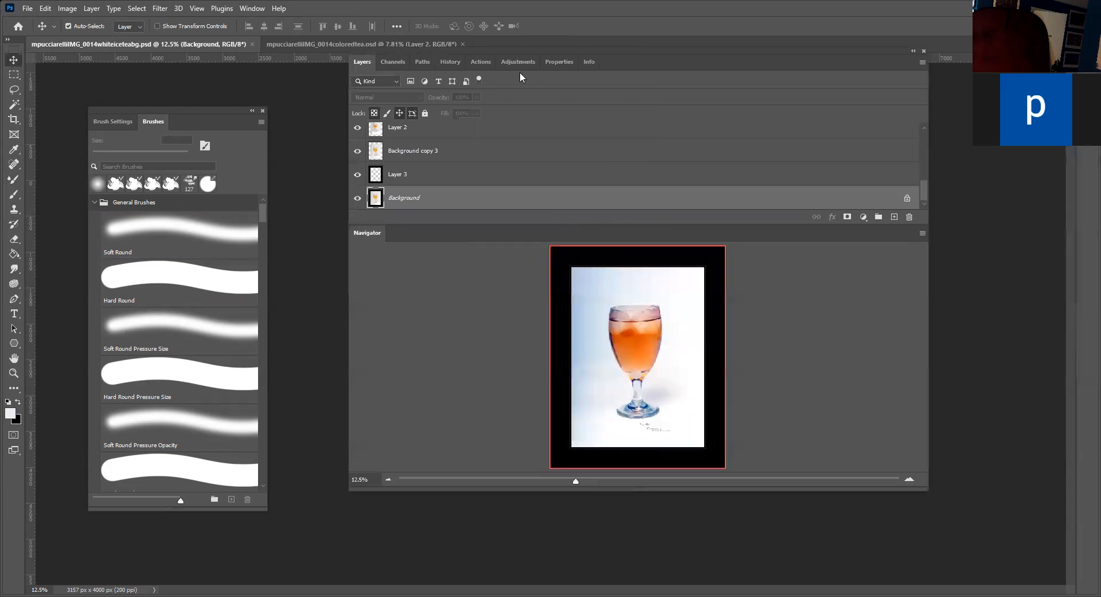
{"action": "left_click", "coordinate": [475, 62]}
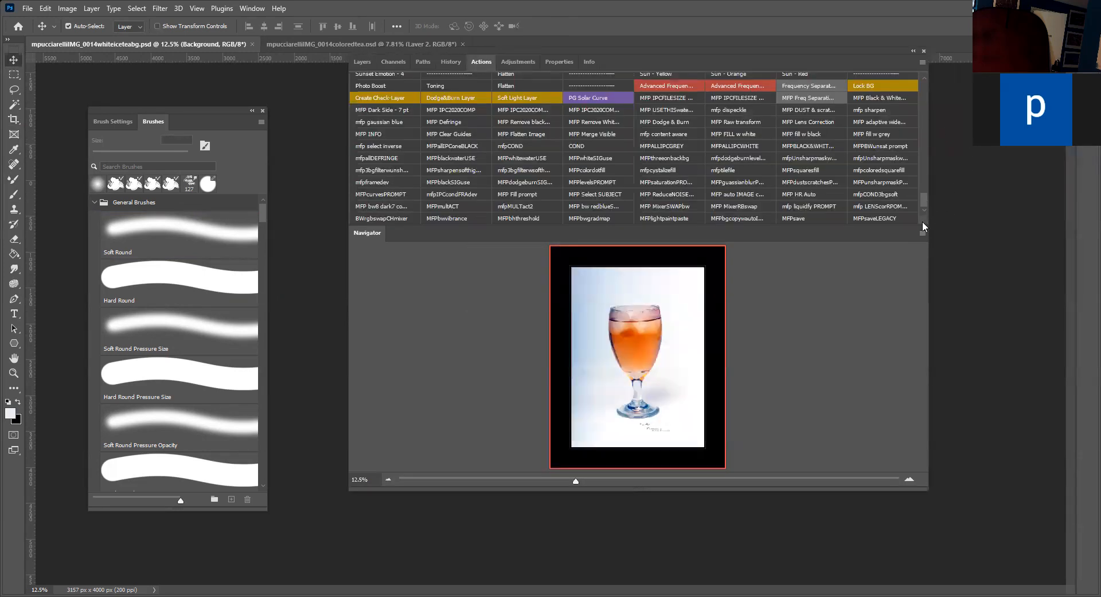
{"action": "left_click", "coordinate": [923, 62]}
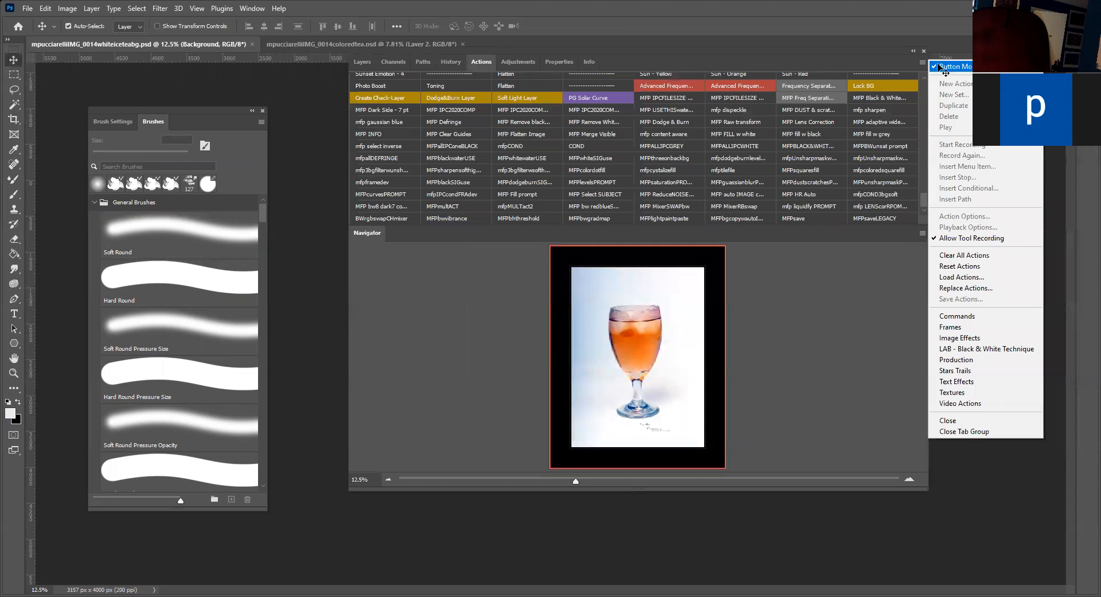
{"action": "left_click", "coordinate": [952, 70]}
Step: Examine the recorded commands in the MFPbgcopywautoIMAGE, MFP auto IMAGE correct and mfpIPCcondFRAdev actions
{"action": "scroll", "coordinate": [529, 155], "scroll_direction": "down", "scroll_amount": 10}
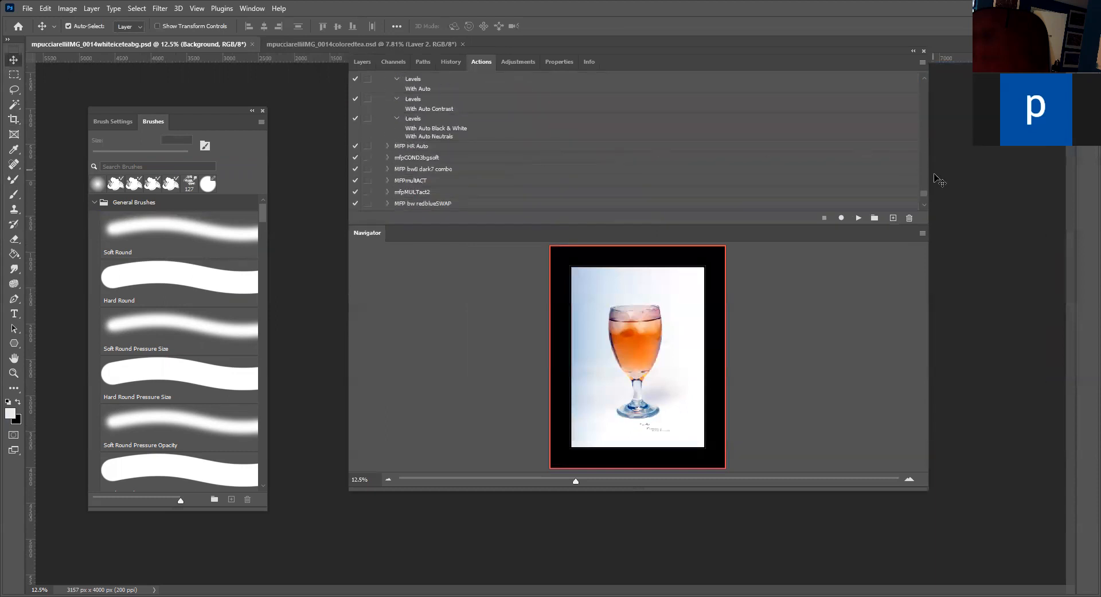
{"action": "scroll", "coordinate": [416, 176], "scroll_direction": "down", "scroll_amount": 5}
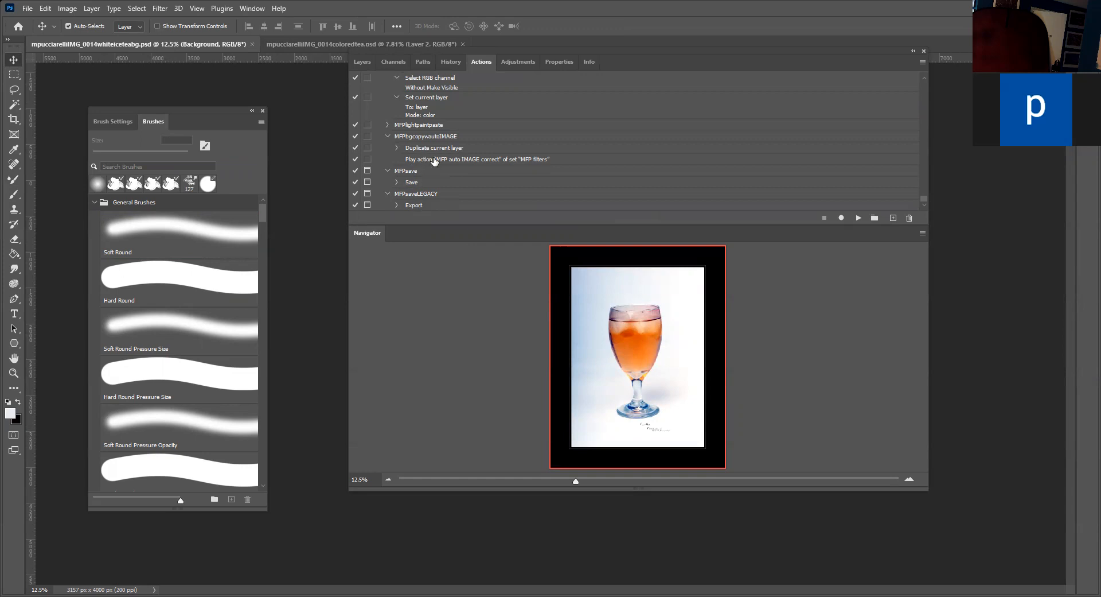
{"action": "left_click", "coordinate": [402, 137]}
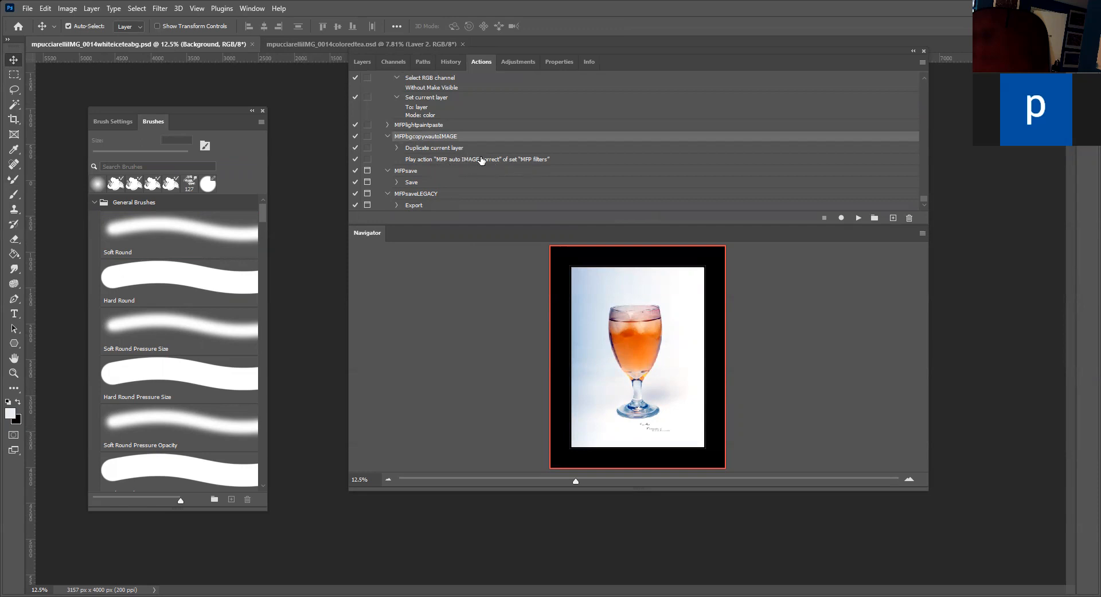
{"action": "left_click", "coordinate": [68, 9]}
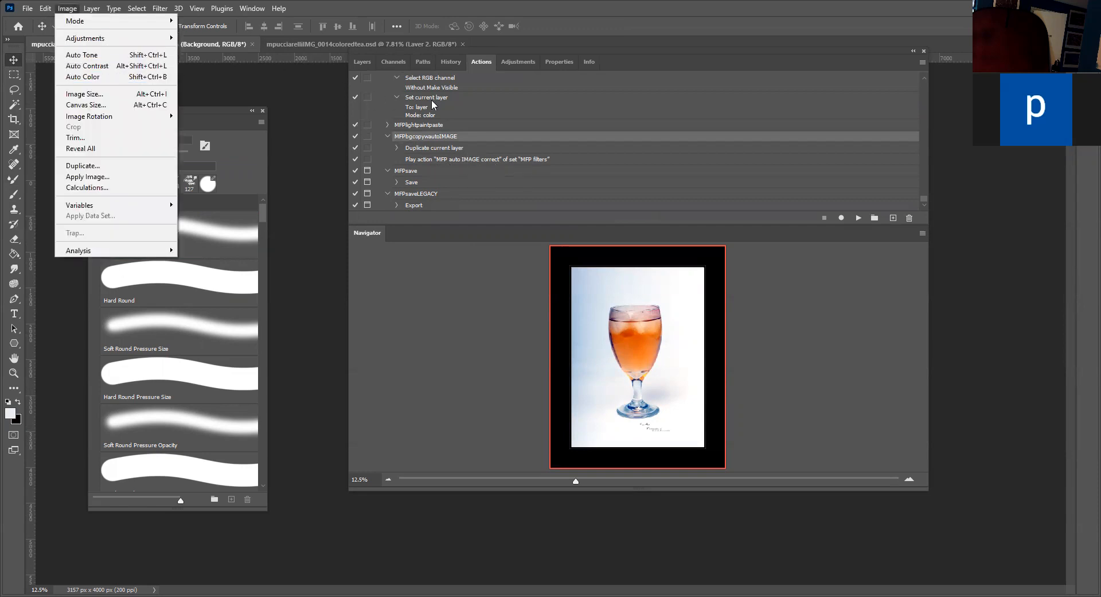
{"action": "left_click", "coordinate": [689, 60]}
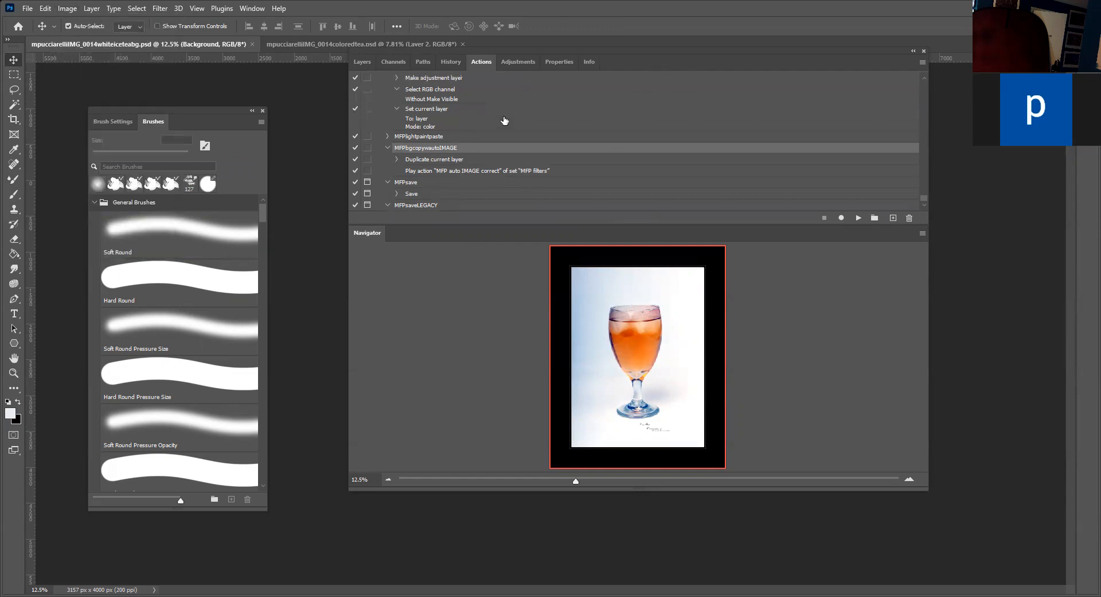
{"action": "scroll", "coordinate": [501, 120], "scroll_direction": "up", "scroll_amount": 2}
{"action": "scroll", "coordinate": [500, 120], "scroll_direction": "up", "scroll_amount": 5}
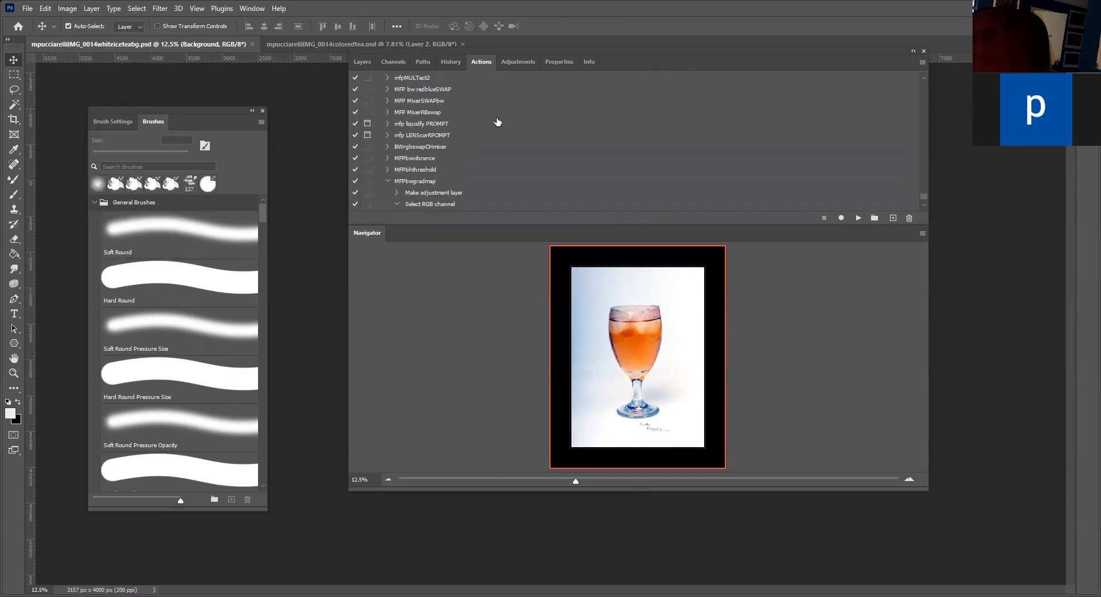
{"action": "scroll", "coordinate": [498, 122], "scroll_direction": "up", "scroll_amount": 3}
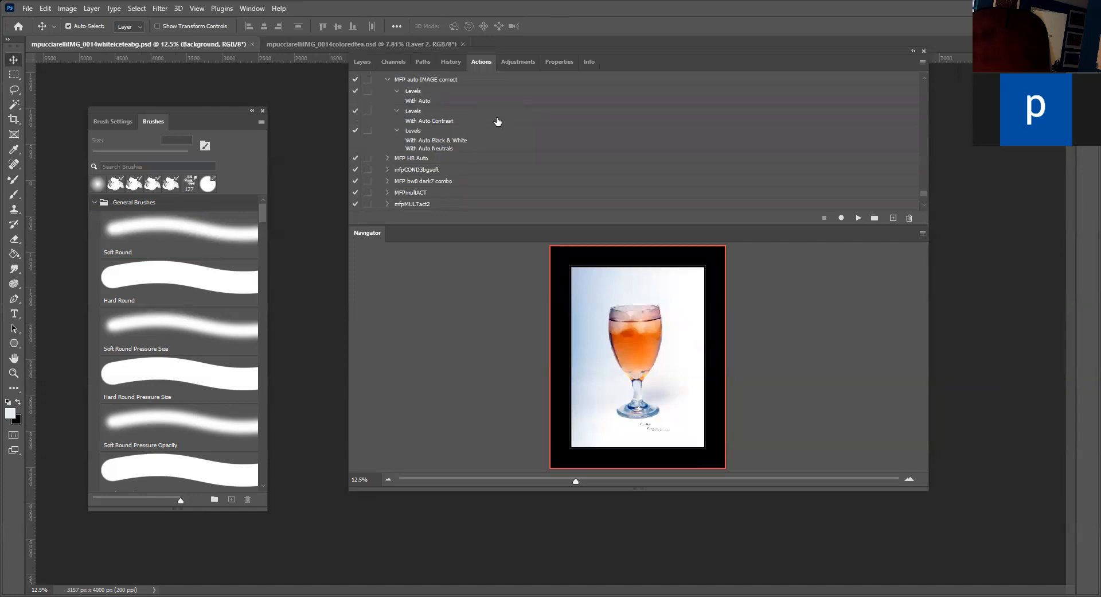
{"action": "scroll", "coordinate": [479, 144], "scroll_direction": "up", "scroll_amount": 1}
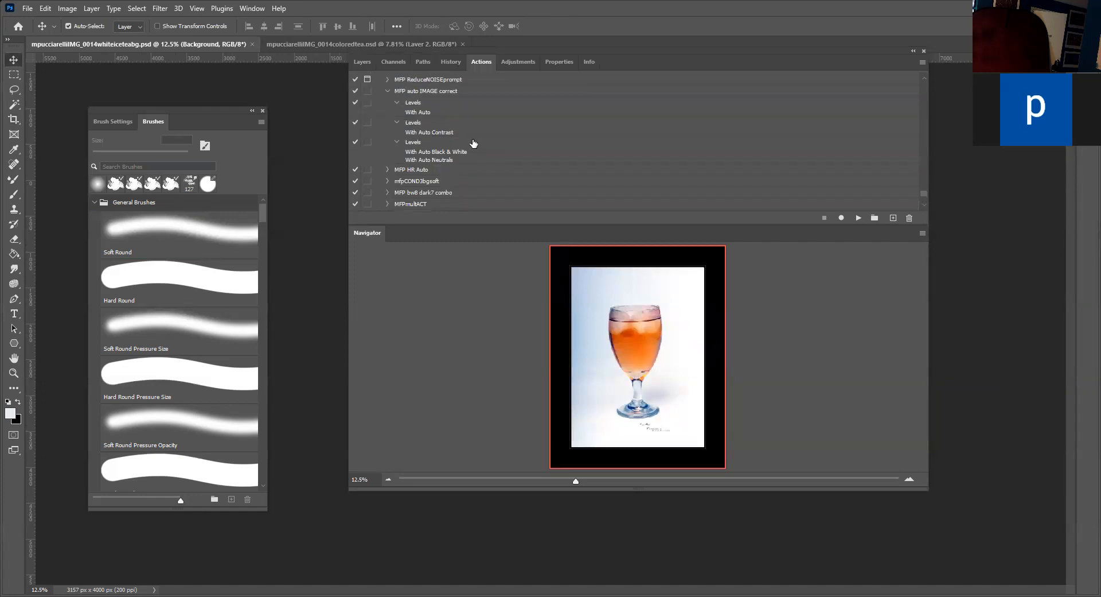
{"action": "scroll", "coordinate": [474, 144], "scroll_direction": "up", "scroll_amount": 1}
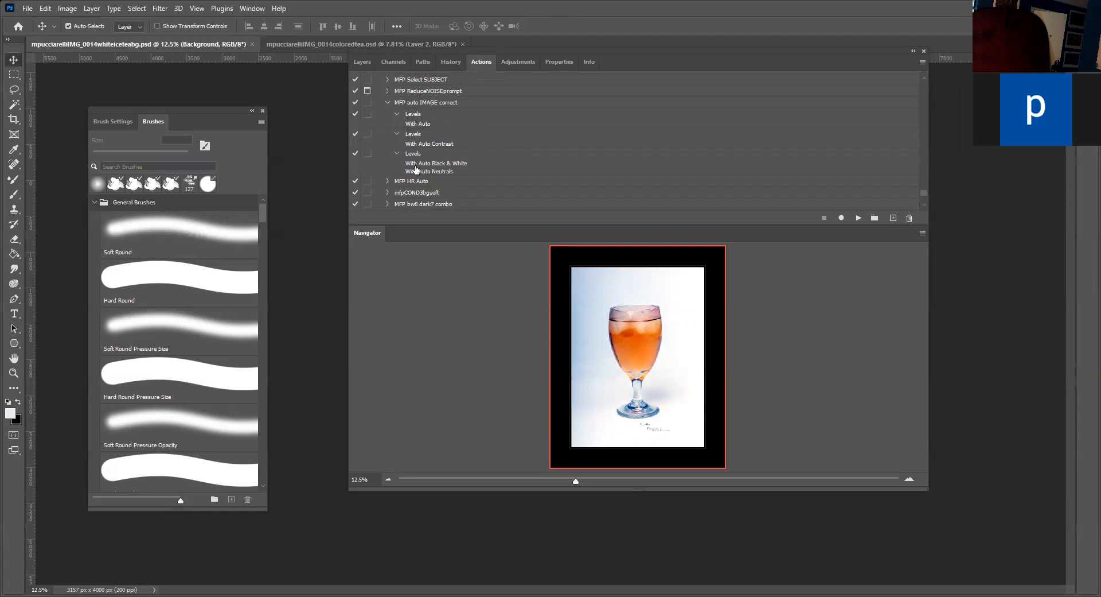
{"action": "scroll", "coordinate": [418, 147], "scroll_direction": "up", "scroll_amount": 7}
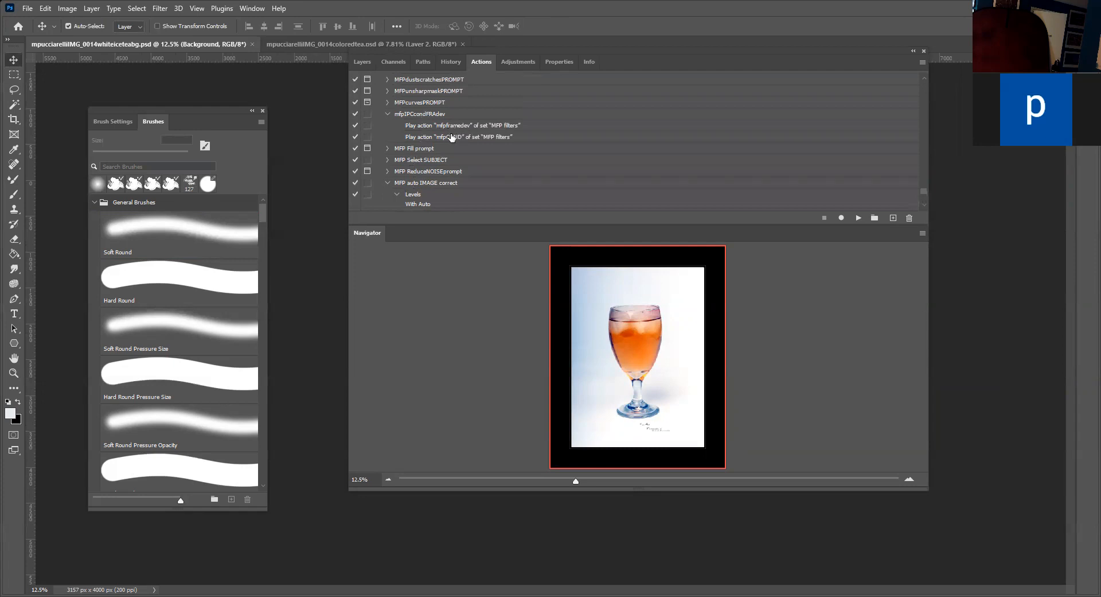
Step: Examine the recorded commands in the MFPdodgeburnSIGcombo action, including the settings of its Make adjustment layer command
{"action": "scroll", "coordinate": [450, 140], "scroll_direction": "up", "scroll_amount": 12}
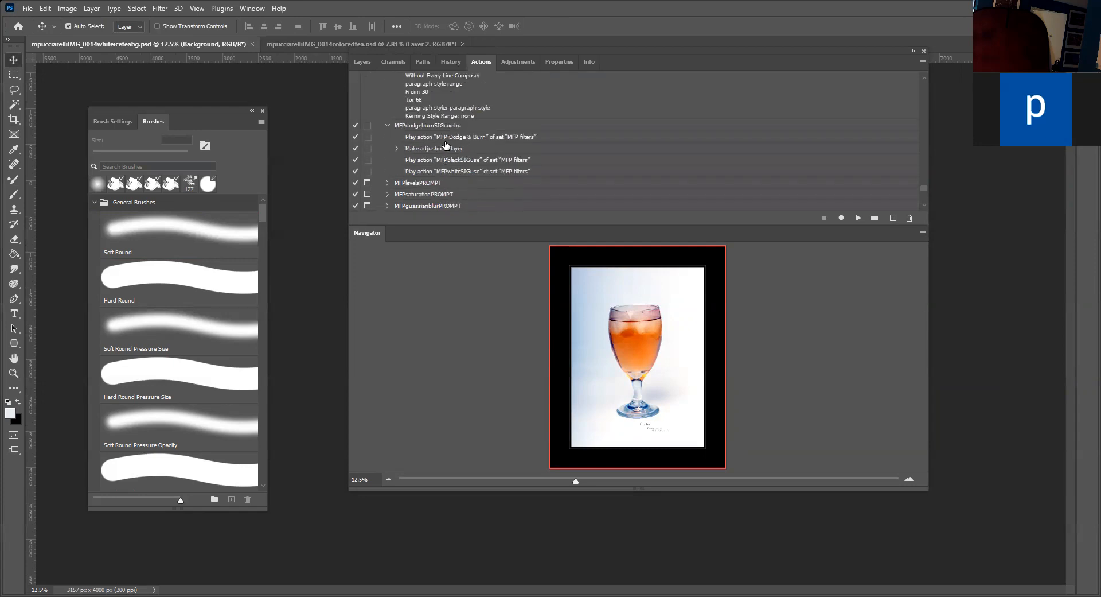
{"action": "left_click", "coordinate": [461, 172]}
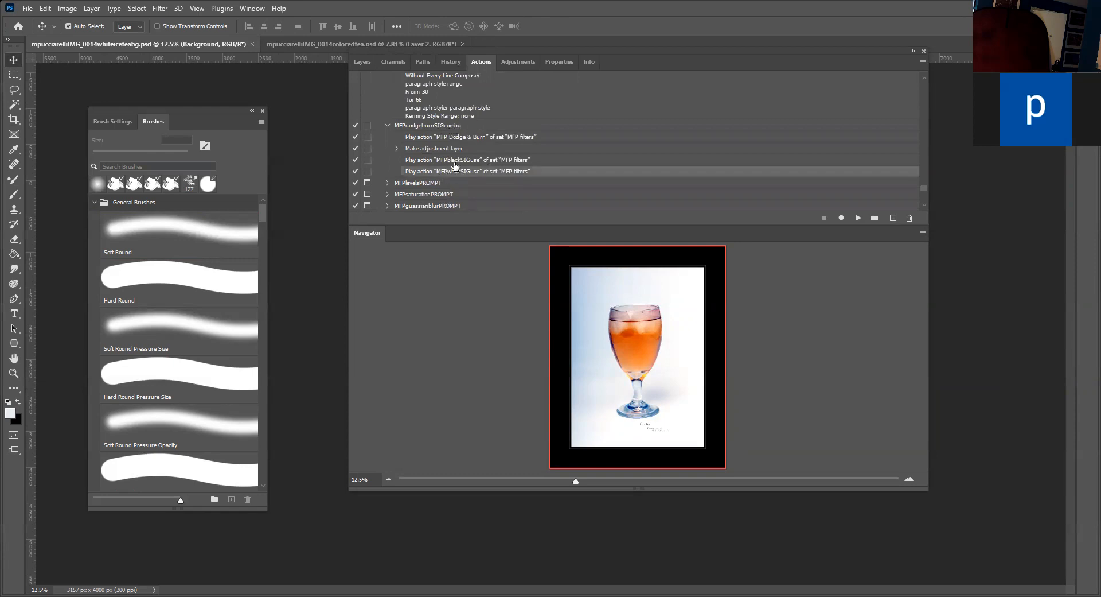
{"action": "left_click", "coordinate": [455, 161]}
{"action": "left_click", "coordinate": [428, 150]}
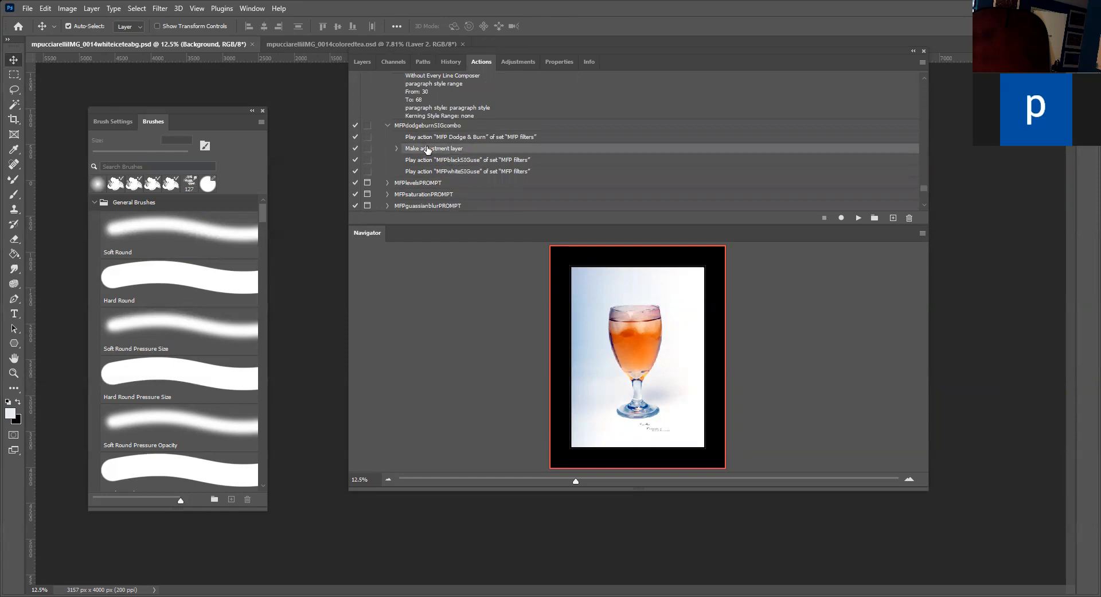
{"action": "left_click", "coordinate": [396, 149]}
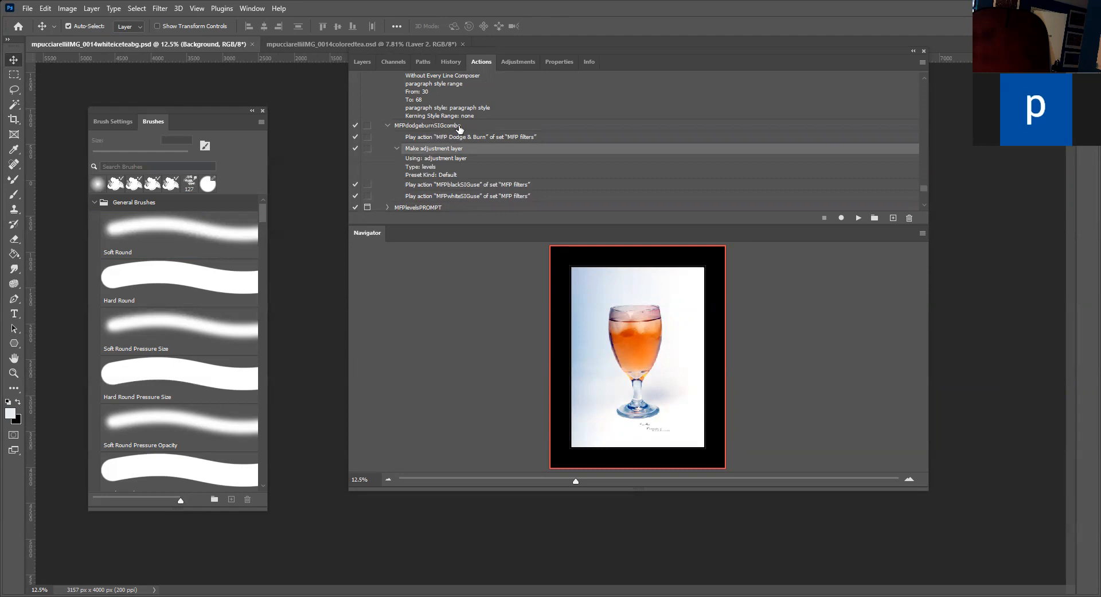
{"action": "scroll", "coordinate": [459, 138], "scroll_direction": "up", "scroll_amount": 3}
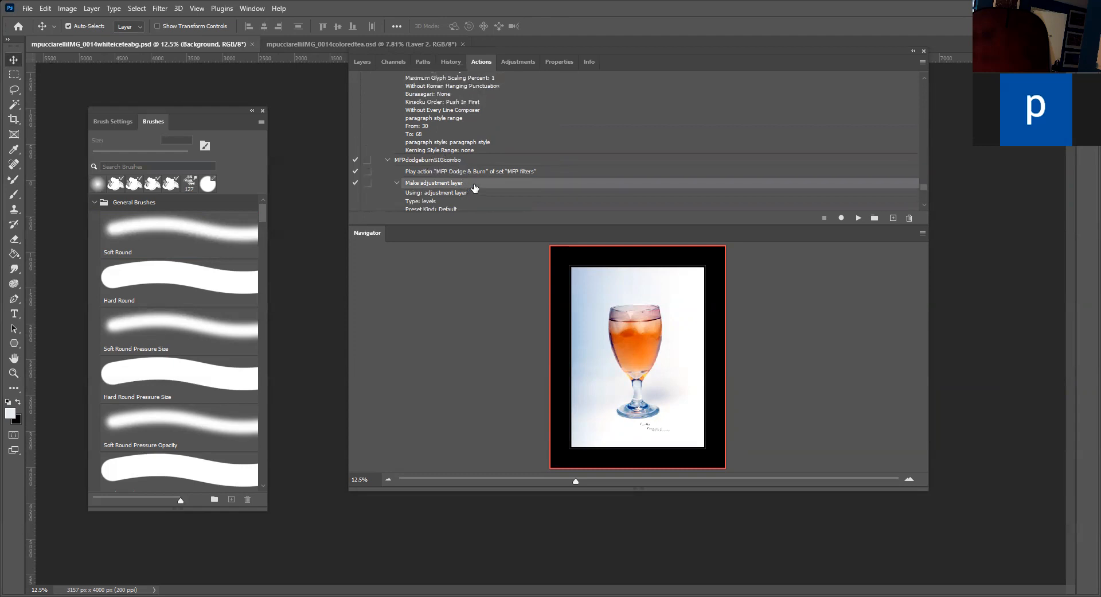
Step: Check the blend modes of the Burn and Dodge layers in the Dodge & Burn Group
{"action": "scroll", "coordinate": [474, 188], "scroll_direction": "up", "scroll_amount": 10}
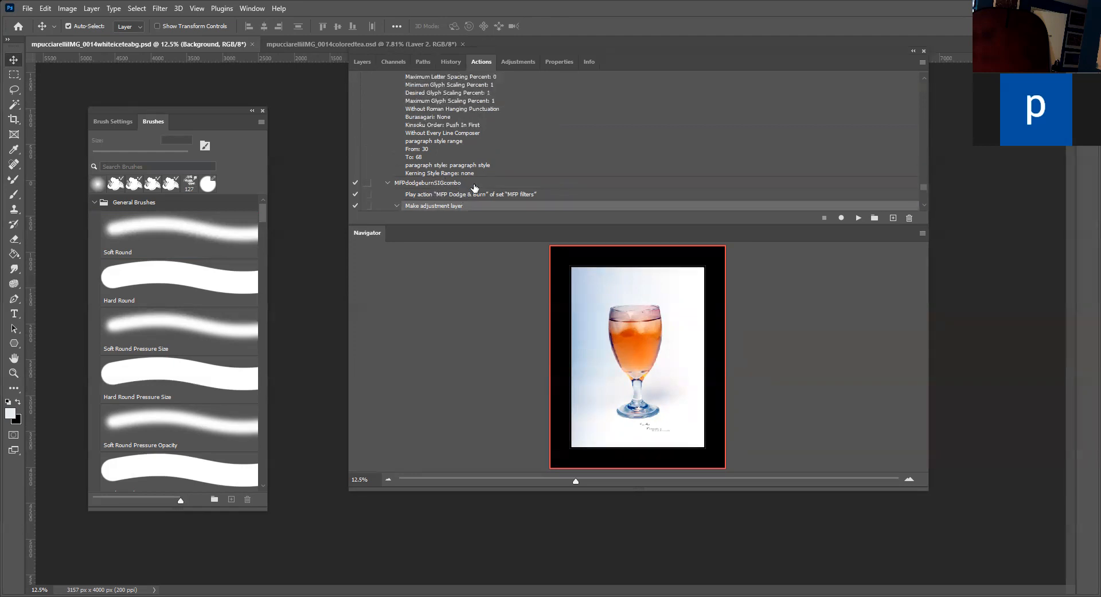
{"action": "scroll", "coordinate": [475, 187], "scroll_direction": "down", "scroll_amount": 5}
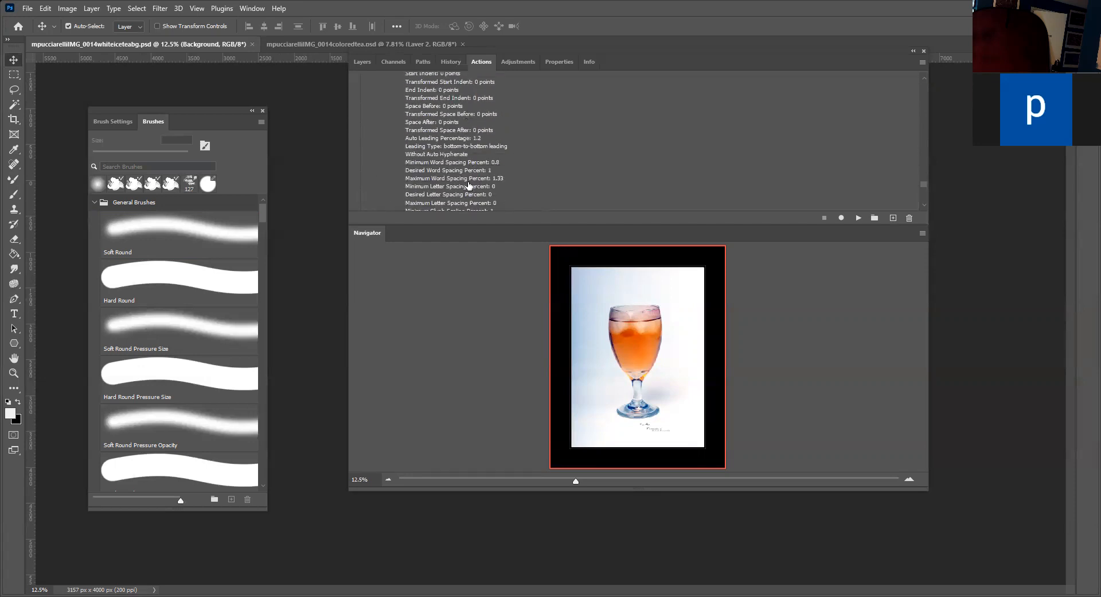
{"action": "left_click", "coordinate": [362, 62]}
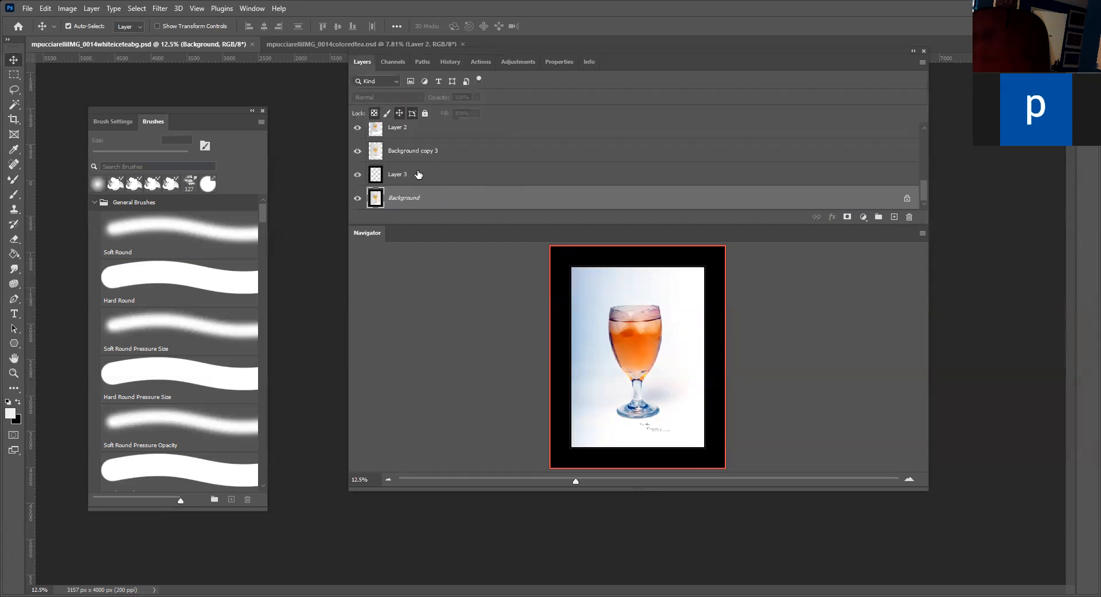
{"action": "scroll", "coordinate": [422, 172], "scroll_direction": "up", "scroll_amount": 4}
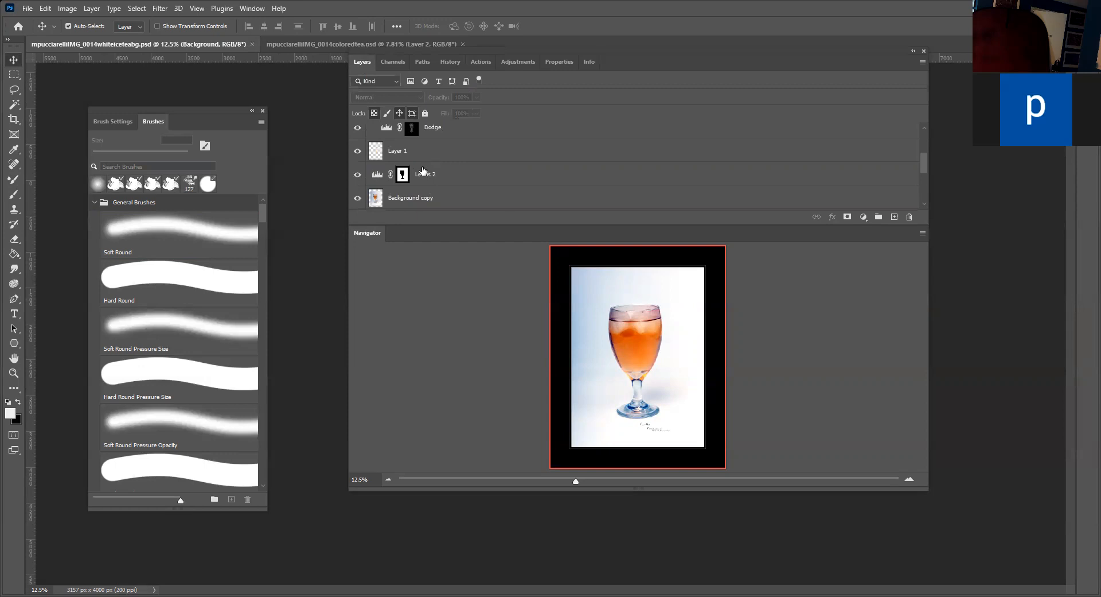
{"action": "scroll", "coordinate": [420, 160], "scroll_direction": "up", "scroll_amount": 2}
{"action": "left_click", "coordinate": [410, 151]}
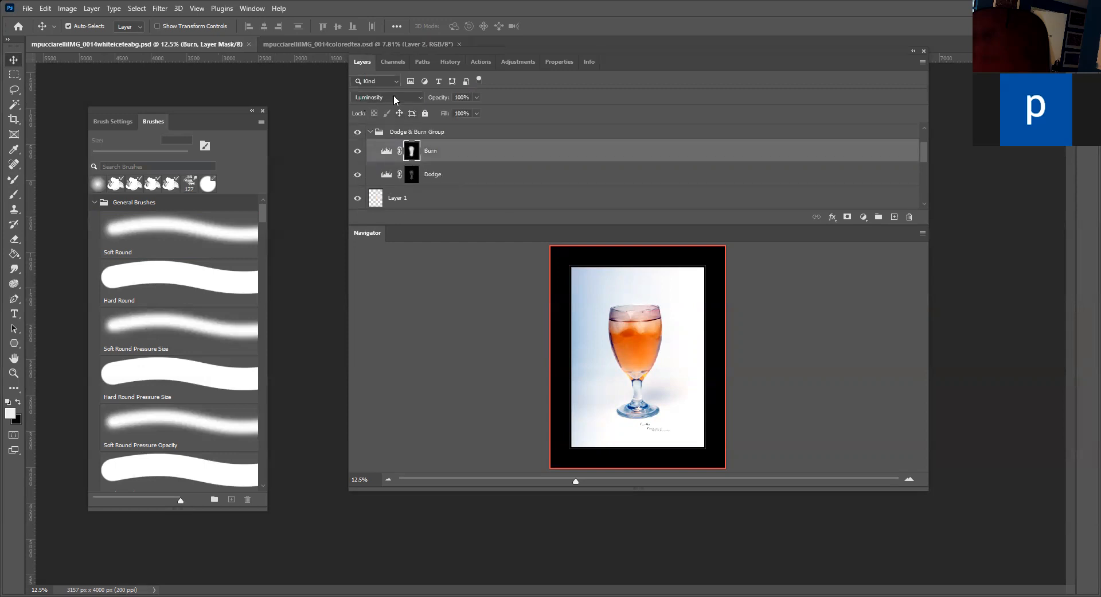
{"action": "left_click", "coordinate": [412, 178]}
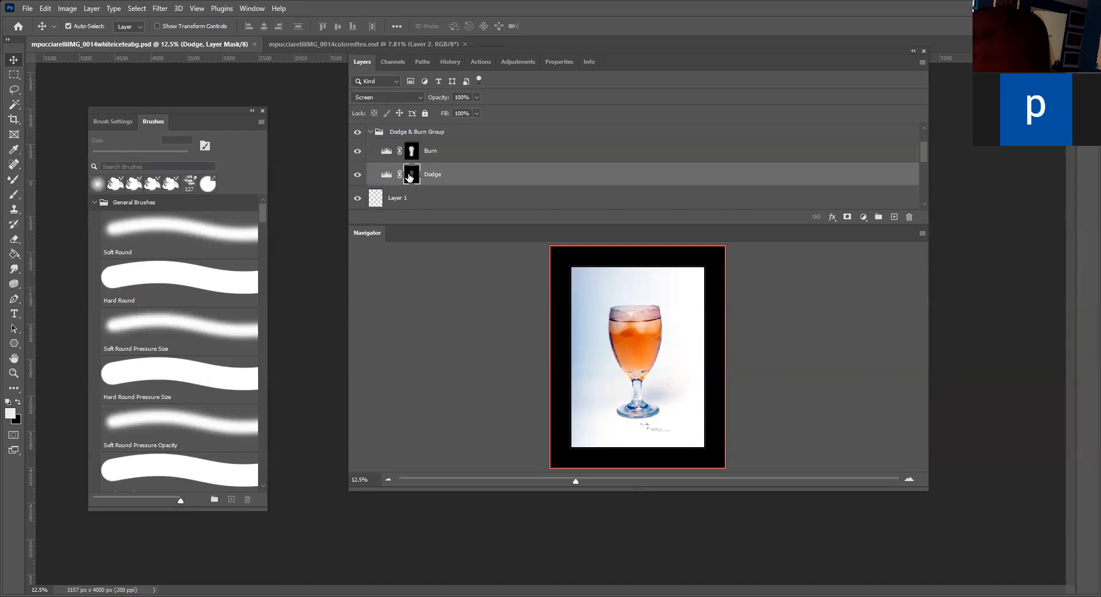
Step: Collapse the long MFPblackSIGuse action in the recorded actions list
{"action": "left_click", "coordinate": [480, 62]}
{"action": "scroll", "coordinate": [471, 163], "scroll_direction": "down", "scroll_amount": 5}
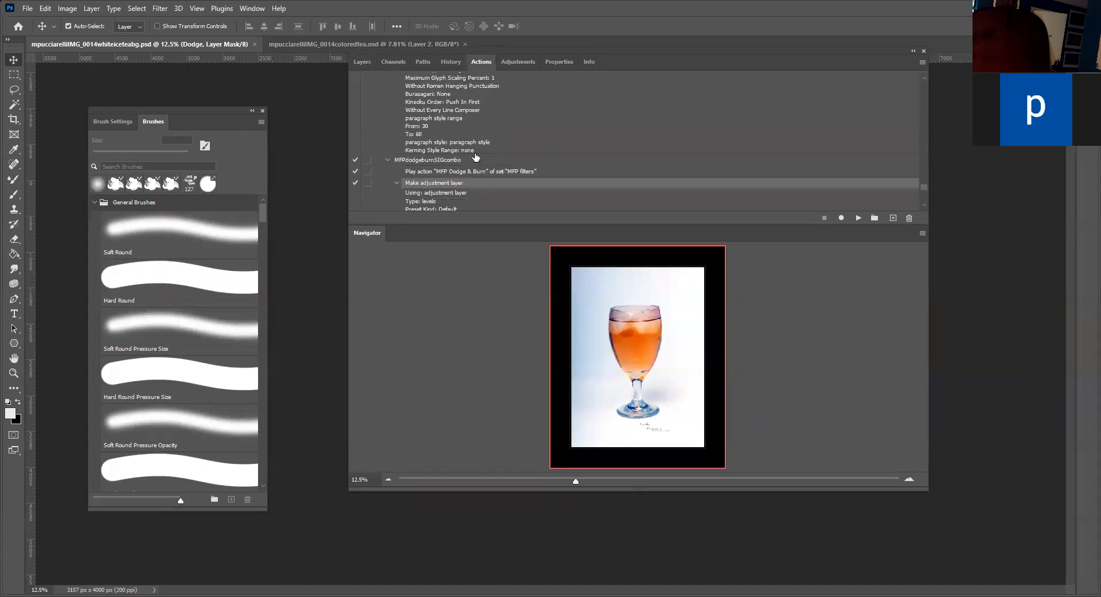
{"action": "scroll", "coordinate": [478, 163], "scroll_direction": "up", "scroll_amount": 10}
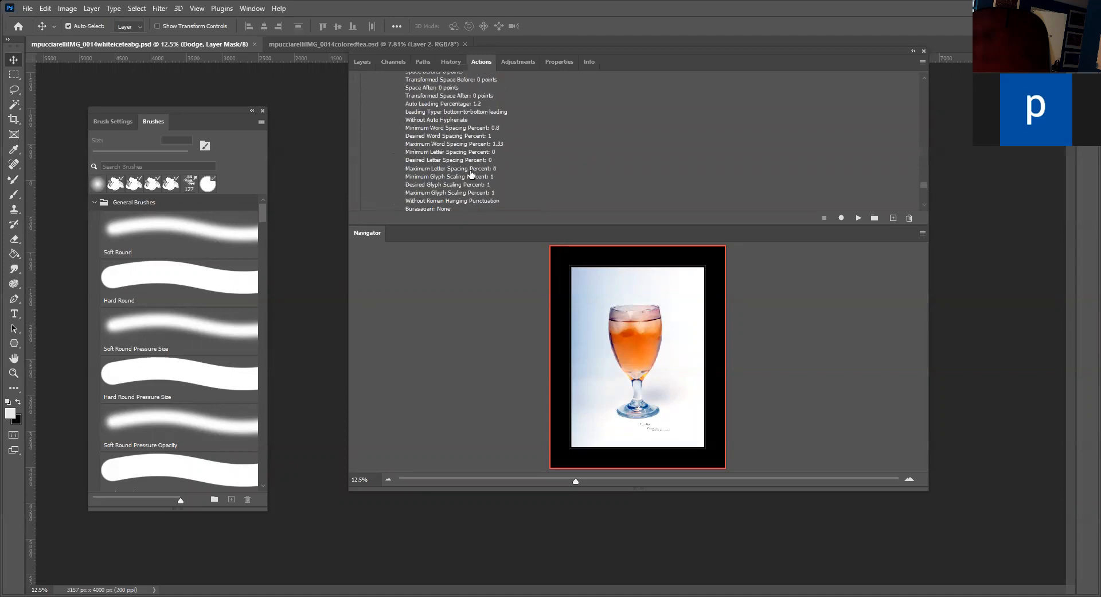
{"action": "scroll", "coordinate": [459, 193], "scroll_direction": "up", "scroll_amount": 2}
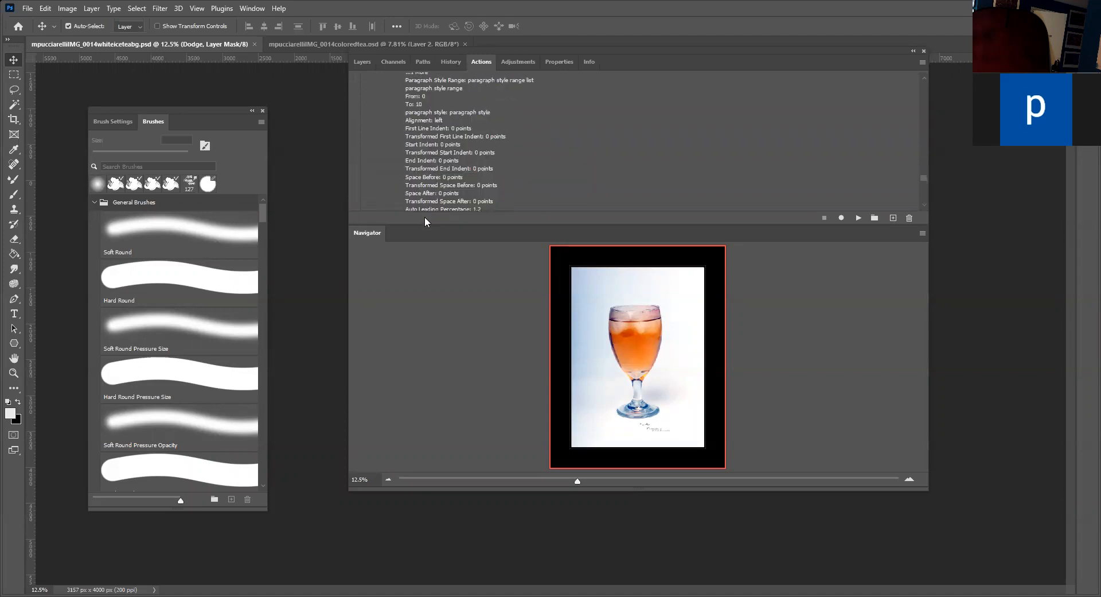
{"action": "scroll", "coordinate": [511, 137], "scroll_direction": "up", "scroll_amount": 8}
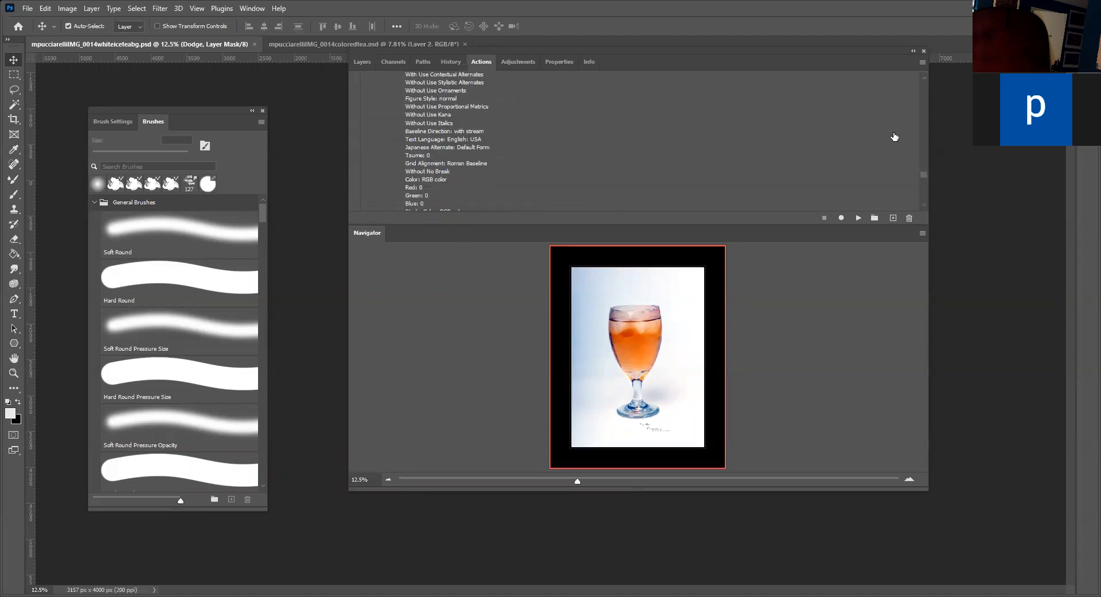
{"action": "left_click_drag", "start_coordinate": [920, 174], "coordinate": [920, 107]}
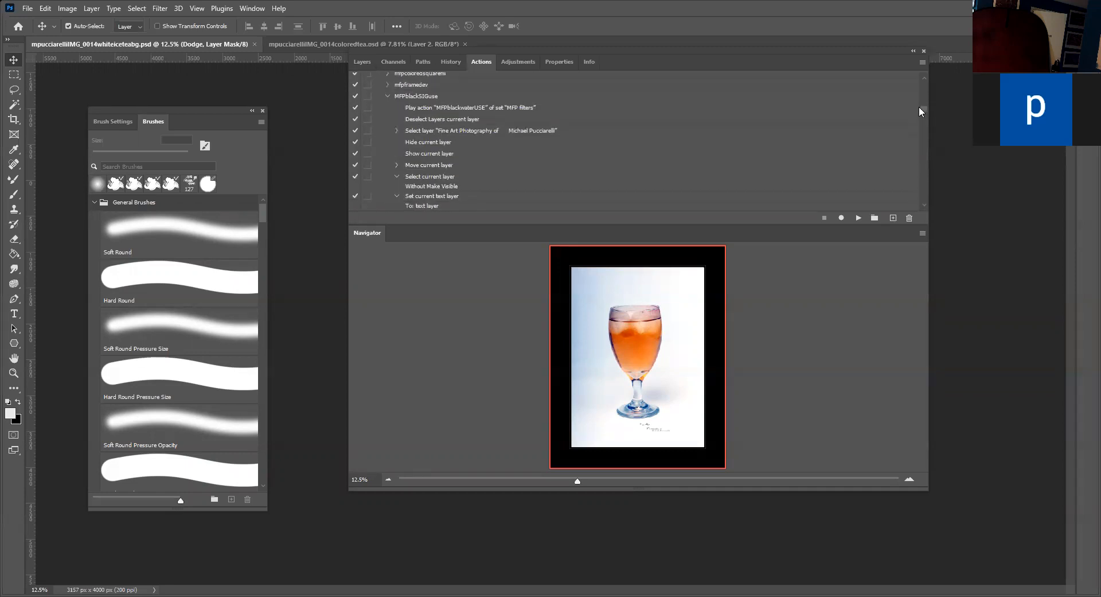
{"action": "left_click", "coordinate": [388, 96]}
Step: Find the mfp3bgfilterwunsharpfade action and examine the three actions it plays: despeckle, dust and scratches, and unsharp mask with fade
{"action": "scroll", "coordinate": [389, 103], "scroll_direction": "down", "scroll_amount": 1}
{"action": "scroll", "coordinate": [390, 109], "scroll_direction": "down", "scroll_amount": 1}
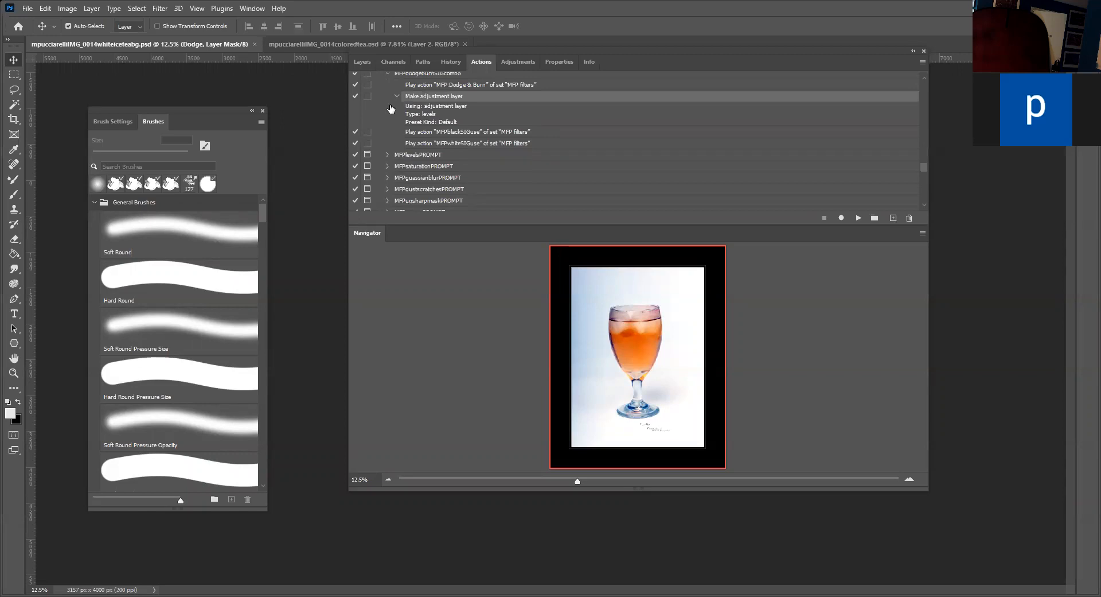
{"action": "scroll", "coordinate": [476, 151], "scroll_direction": "down", "scroll_amount": 3}
{"action": "scroll", "coordinate": [477, 153], "scroll_direction": "down", "scroll_amount": 3}
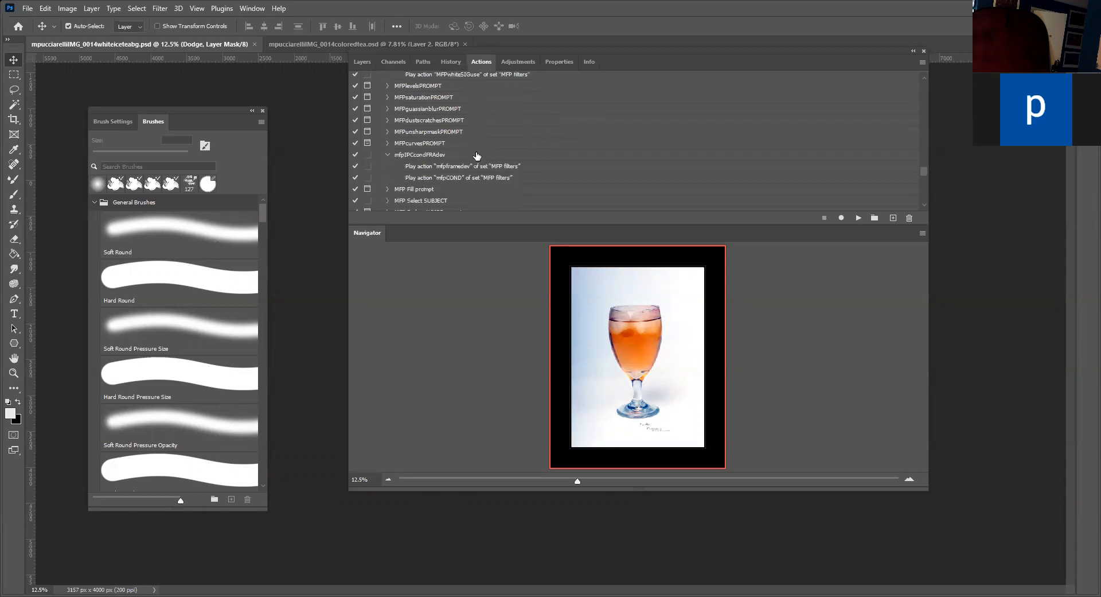
{"action": "scroll", "coordinate": [477, 156], "scroll_direction": "up", "scroll_amount": 8}
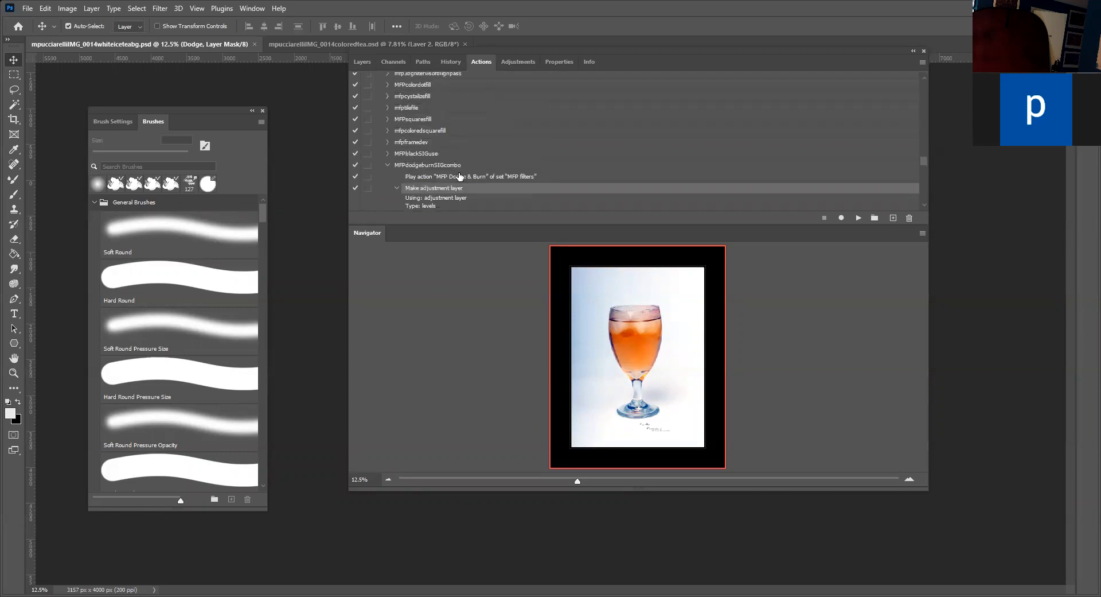
{"action": "scroll", "coordinate": [457, 179], "scroll_direction": "up", "scroll_amount": 4}
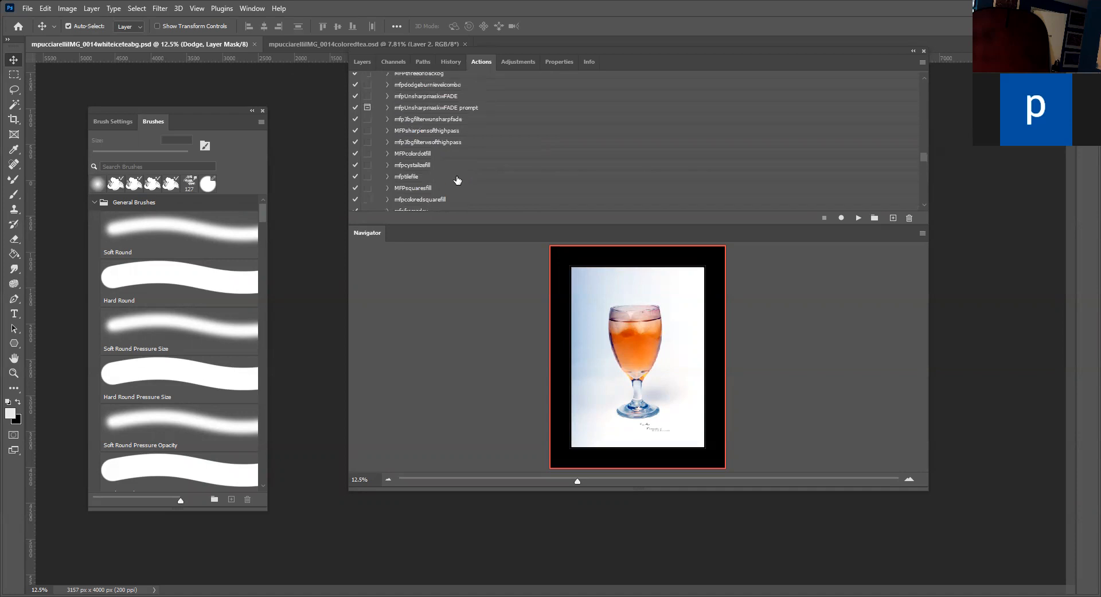
{"action": "left_click", "coordinate": [388, 120]}
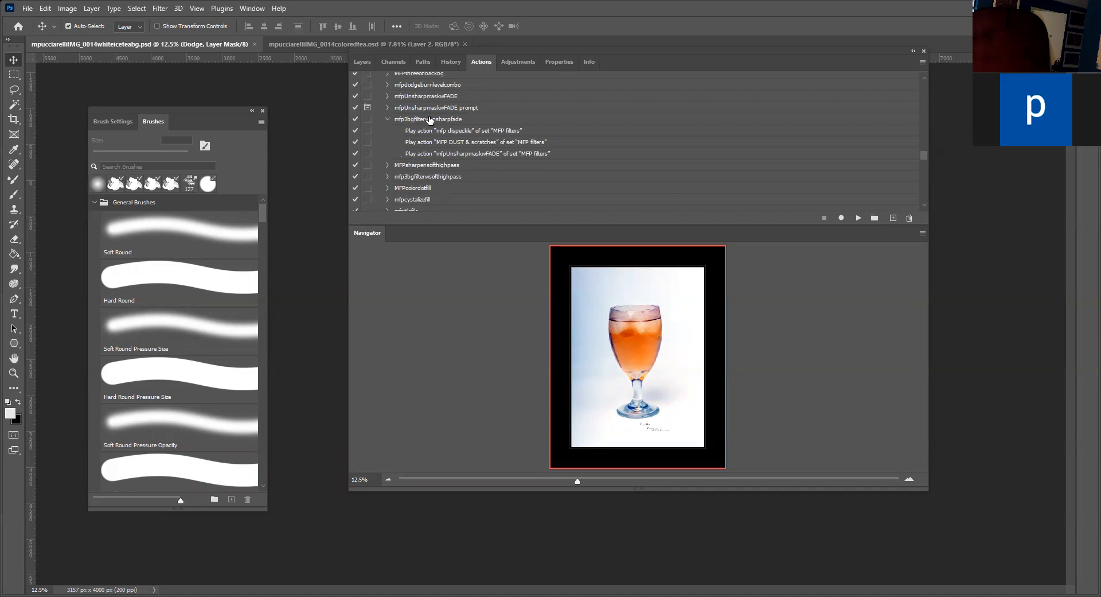
{"action": "left_click", "coordinate": [447, 131]}
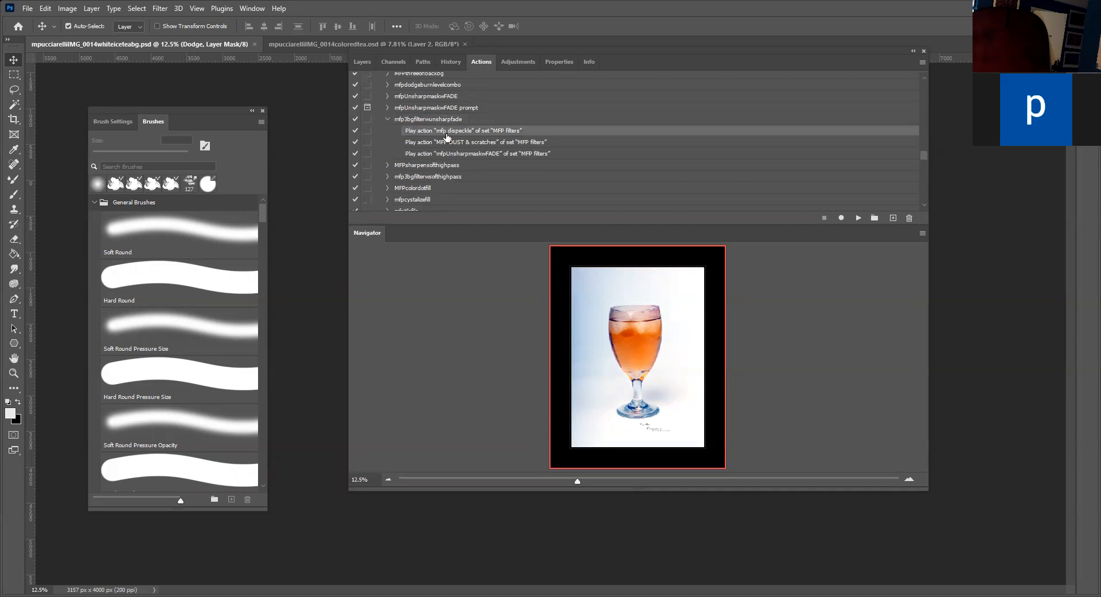
{"action": "left_click", "coordinate": [449, 143]}
{"action": "left_click", "coordinate": [452, 153]}
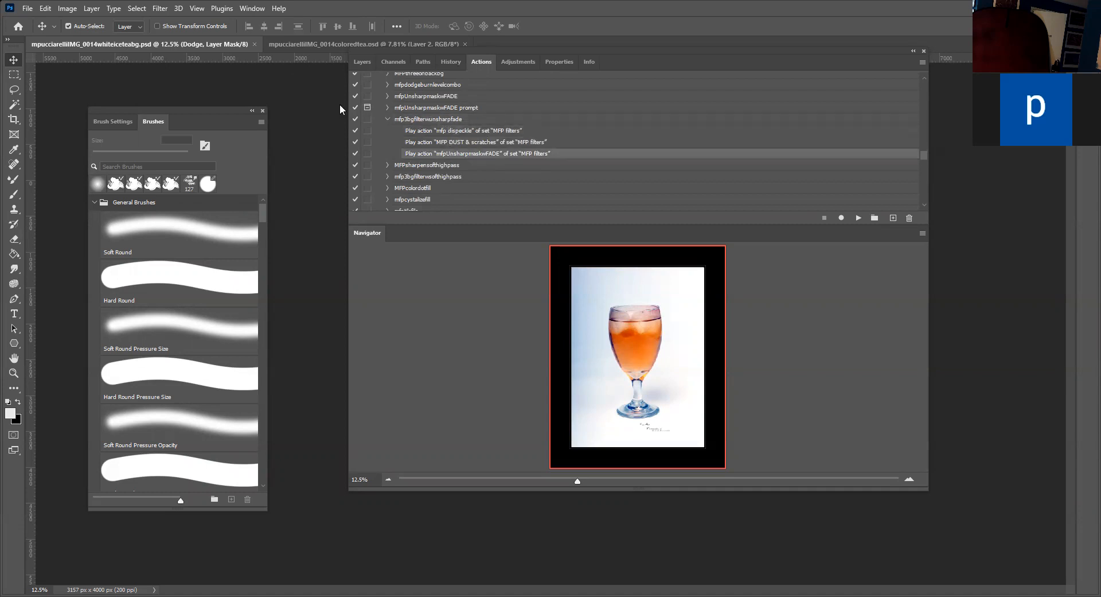
Step: View the Dust & Scratches noise filter's settings, and close them without applying the filter
{"action": "left_click", "coordinate": [160, 9]}
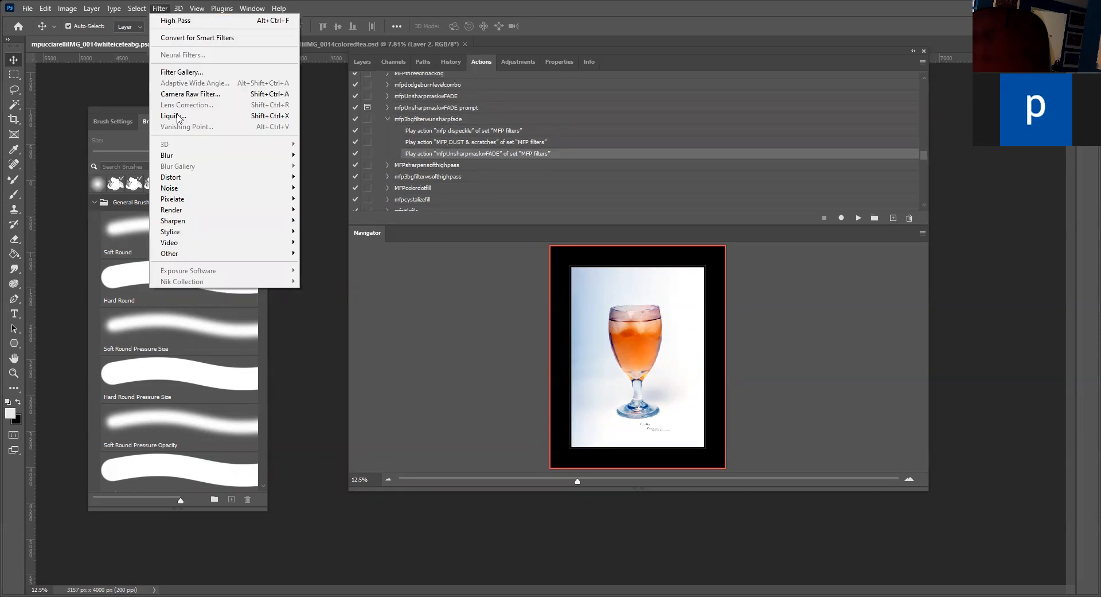
{"action": "mouse_move", "coordinate": [190, 190]}
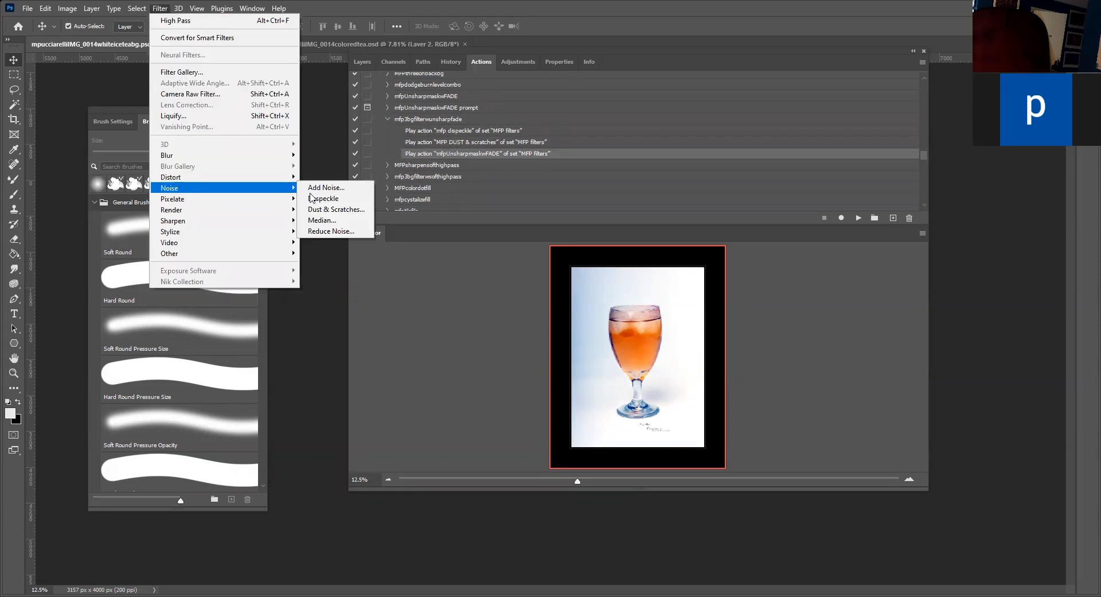
{"action": "left_click", "coordinate": [334, 210]}
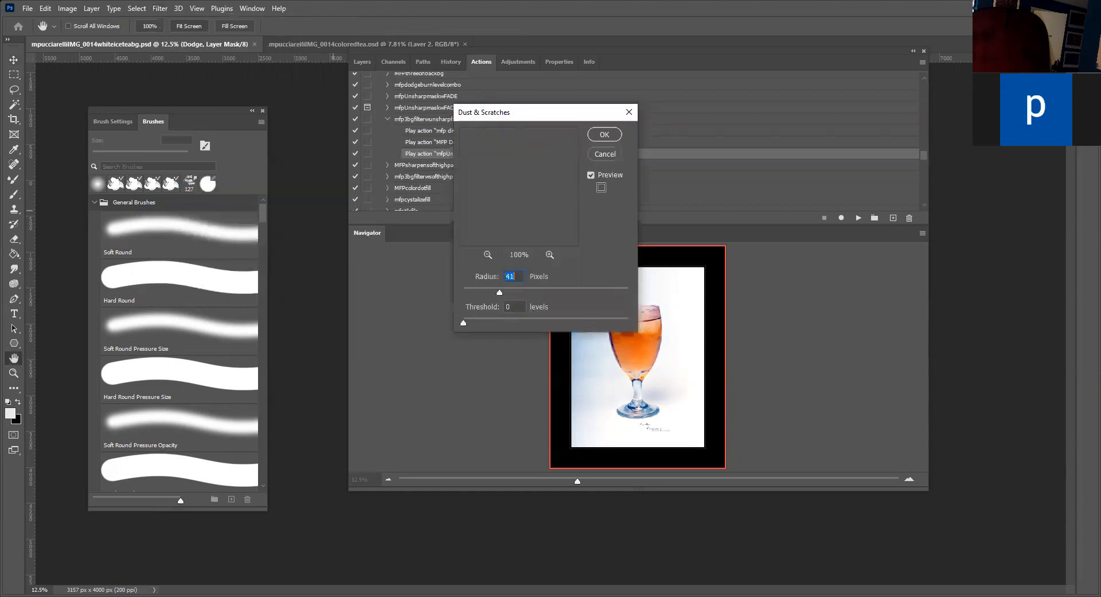
{"action": "left_click", "coordinate": [605, 154]}
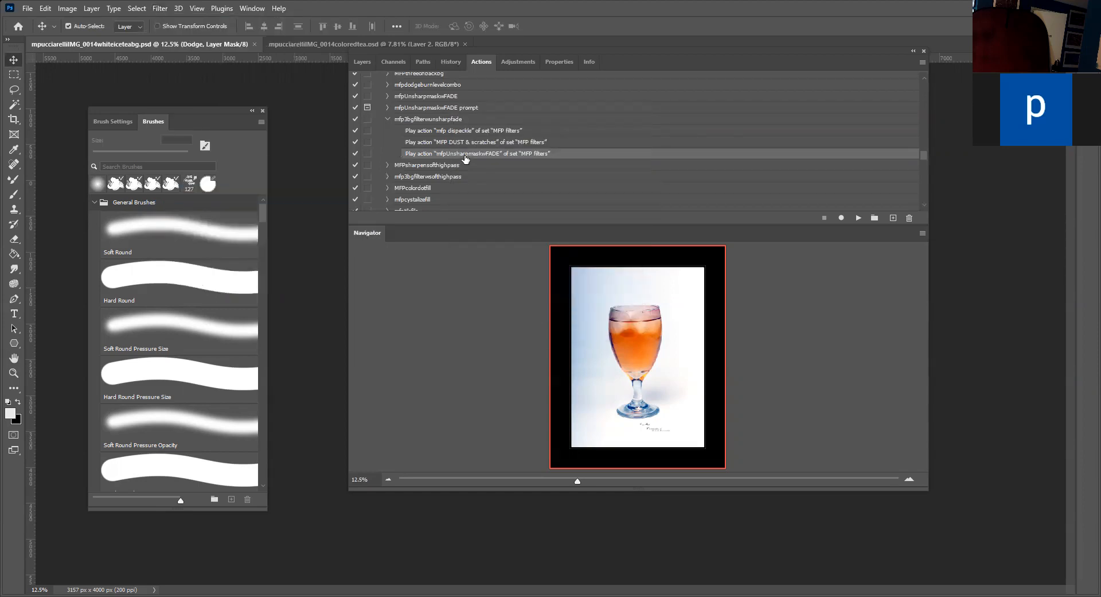
Step: Locate the Sharpen filters and the Fade command, and examine the Fade settings recorded in the mfpUnsharpmaskwFADE prompt action
{"action": "left_click", "coordinate": [161, 8]}
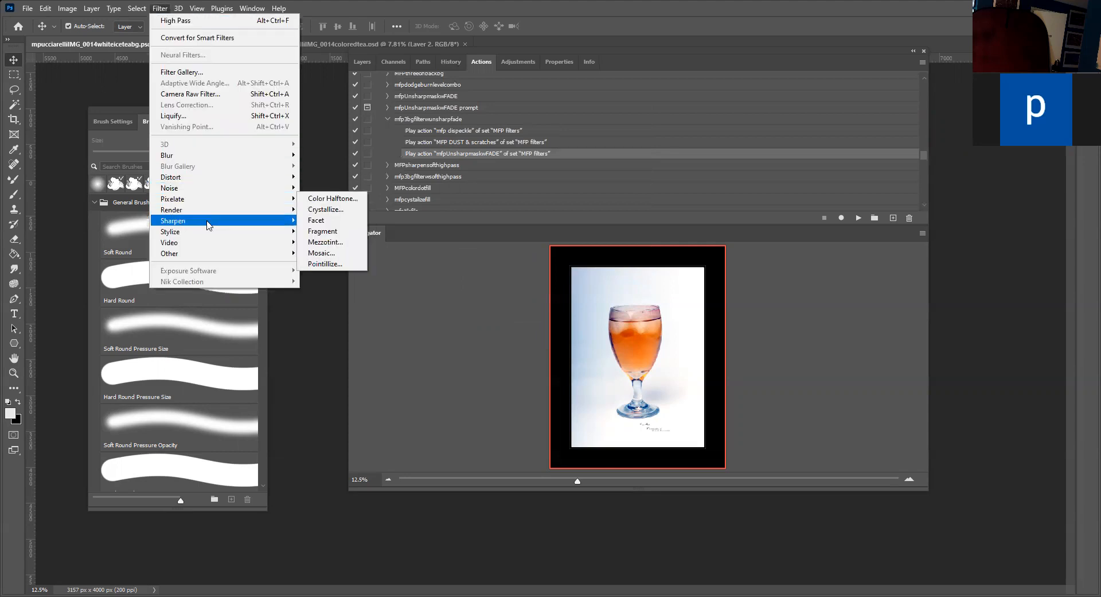
{"action": "left_click", "coordinate": [45, 10]}
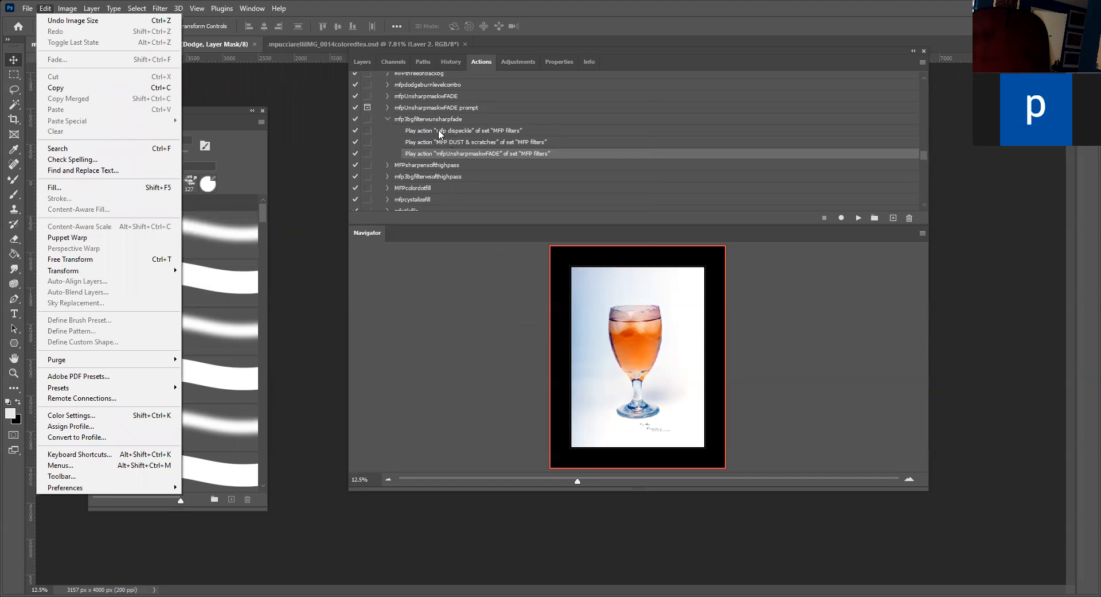
{"action": "left_click", "coordinate": [387, 111]}
{"action": "left_click", "coordinate": [387, 109]}
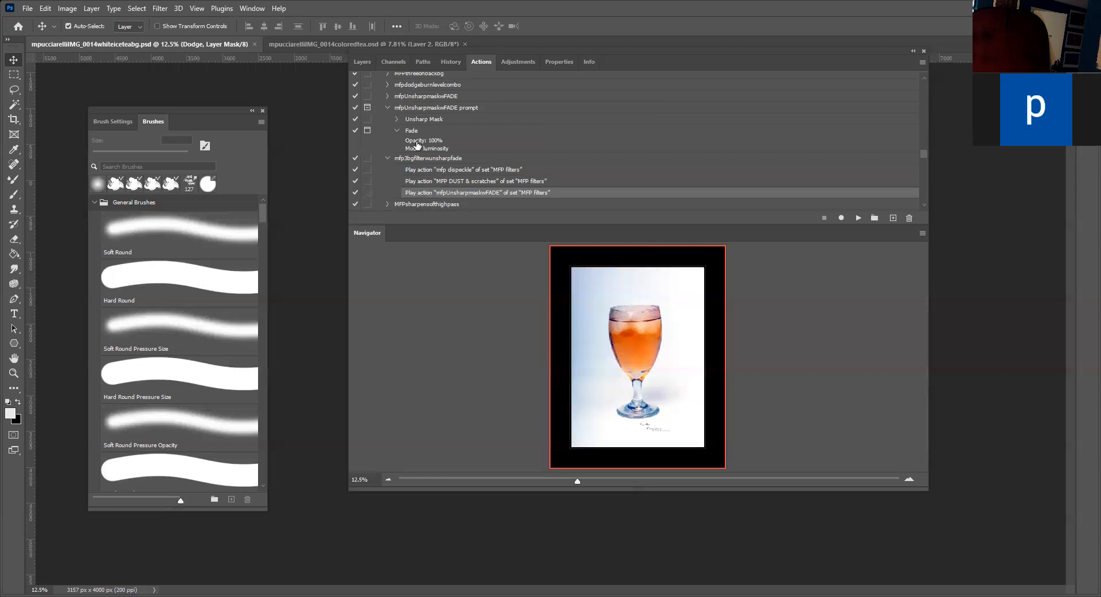
Step: Look at the colored tea document's layers, return to the white iced tea document, and select its Background layer
{"action": "left_click", "coordinate": [362, 61]}
{"action": "scroll", "coordinate": [424, 115], "scroll_direction": "down", "scroll_amount": 1}
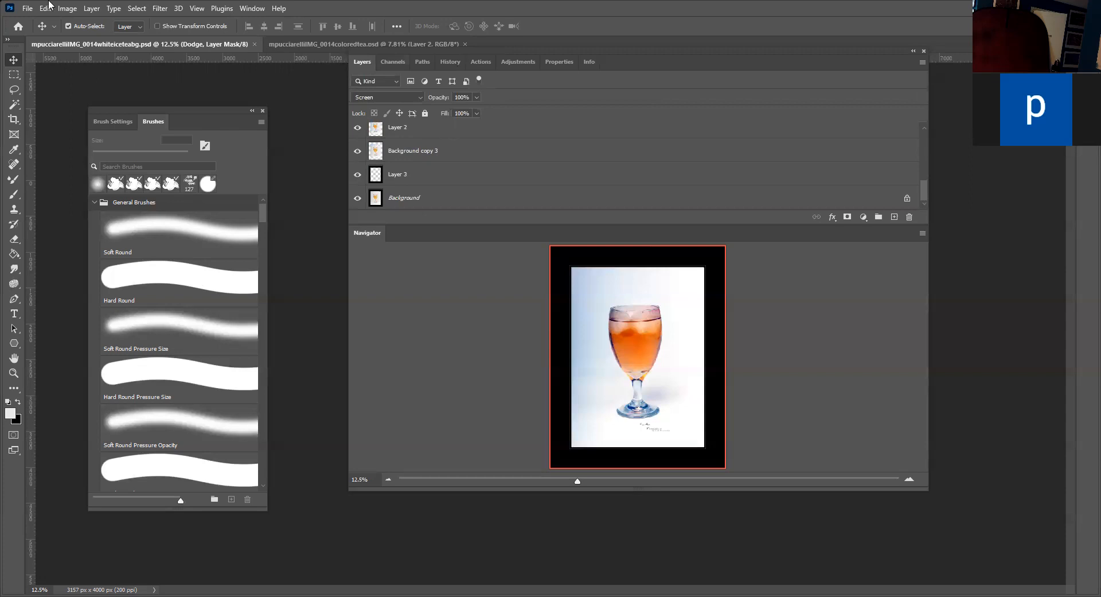
{"action": "left_click", "coordinate": [298, 43]}
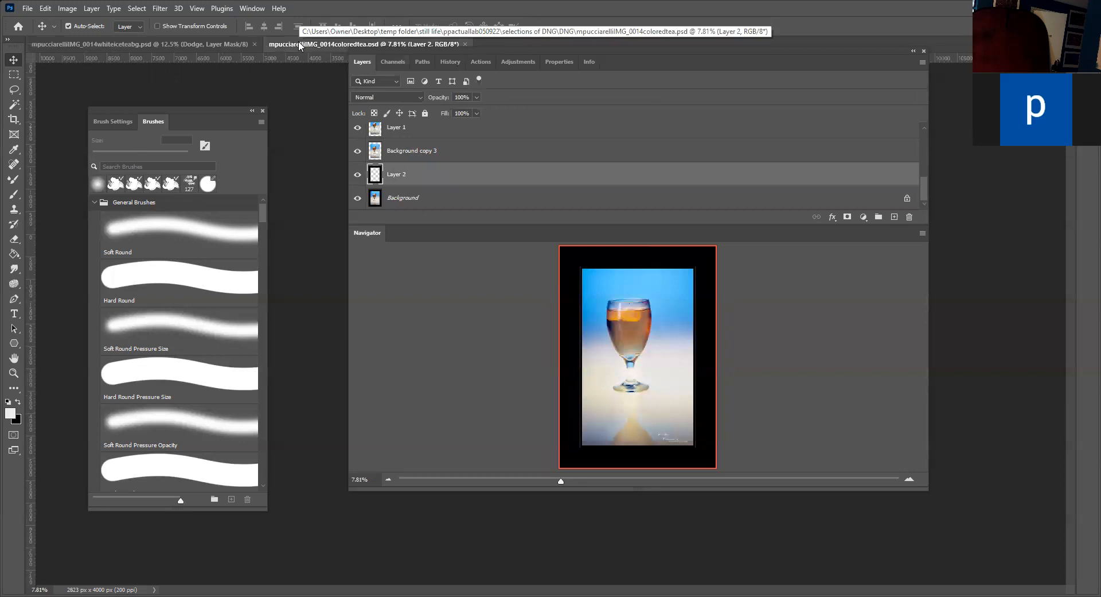
{"action": "left_click", "coordinate": [166, 43]}
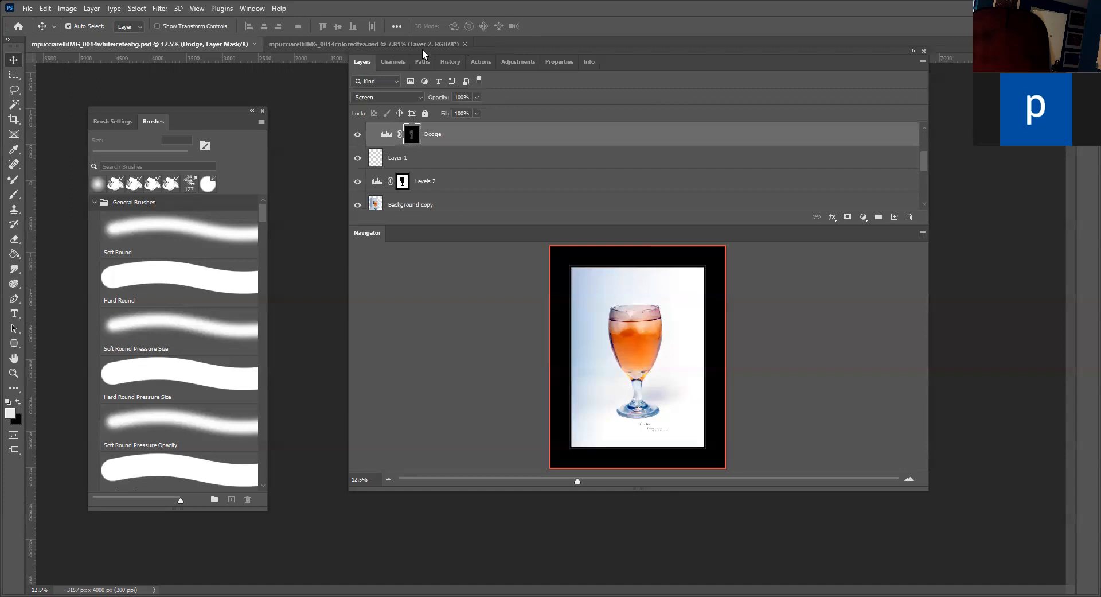
{"action": "scroll", "coordinate": [402, 177], "scroll_direction": "down", "scroll_amount": 5}
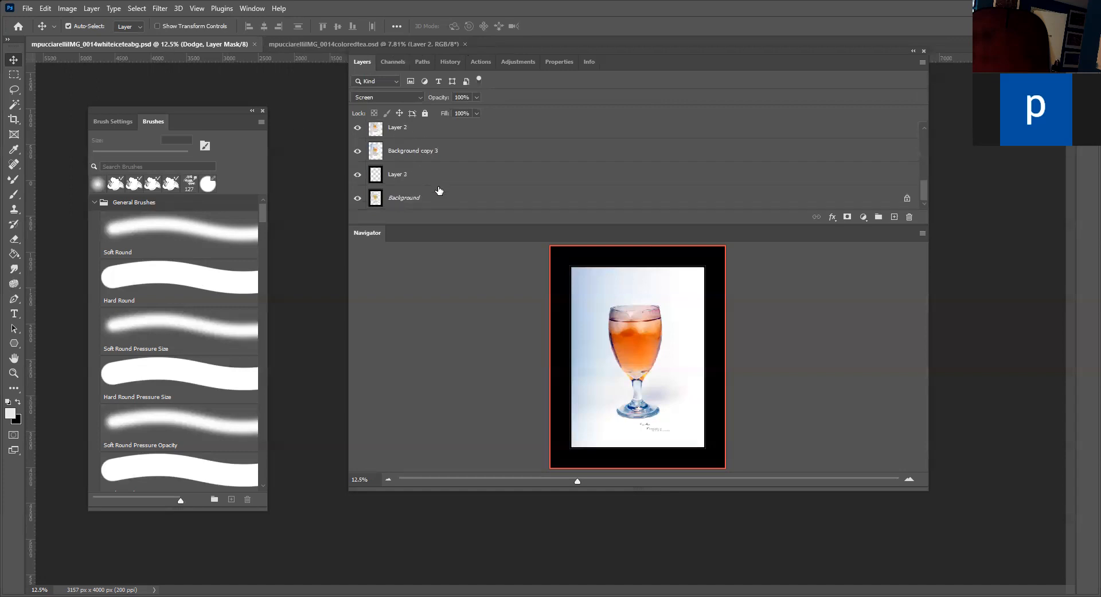
{"action": "left_click", "coordinate": [417, 201]}
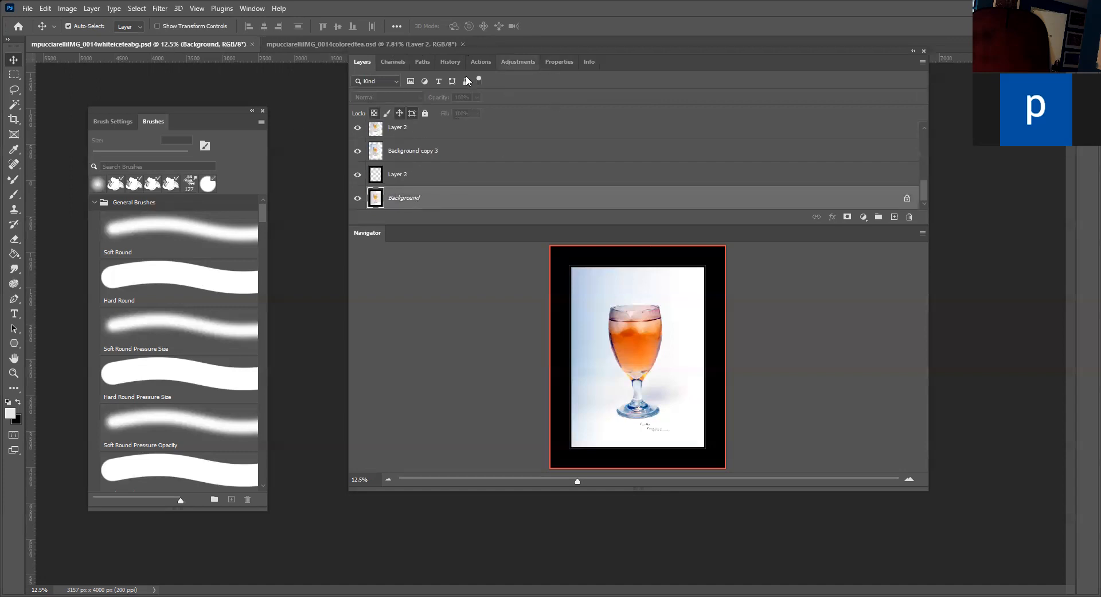
Step: Play the MFPsaveLEGACY action to view the Save for Web export settings, and cancel without saving
{"action": "left_click", "coordinate": [480, 61]}
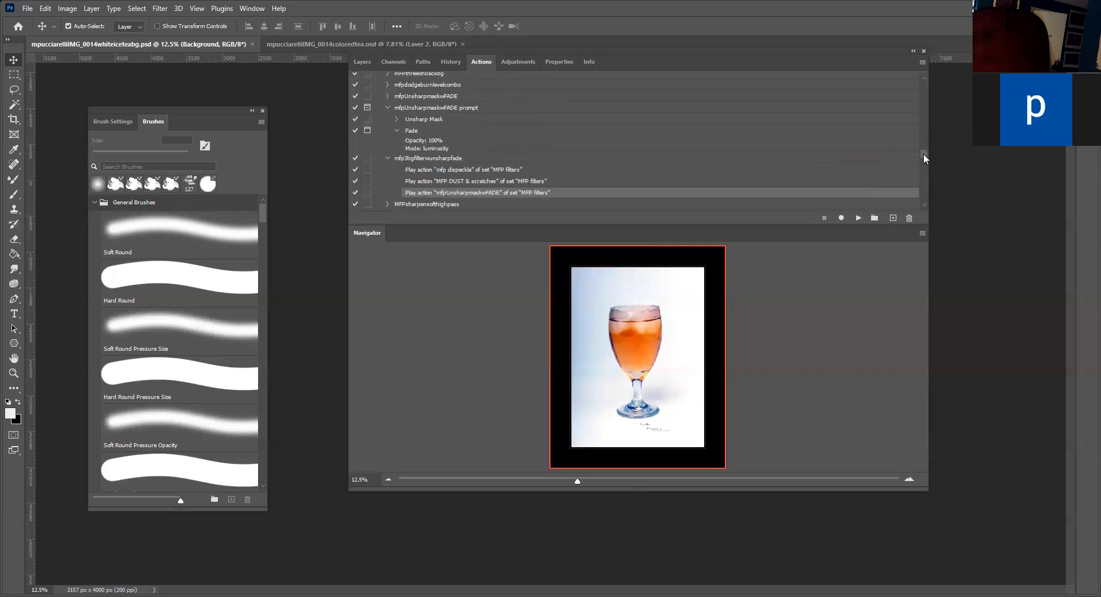
{"action": "scroll", "coordinate": [924, 153], "scroll_direction": "up", "scroll_amount": 4}
{"action": "left_click_drag", "start_coordinate": [922, 152], "coordinate": [926, 212]}
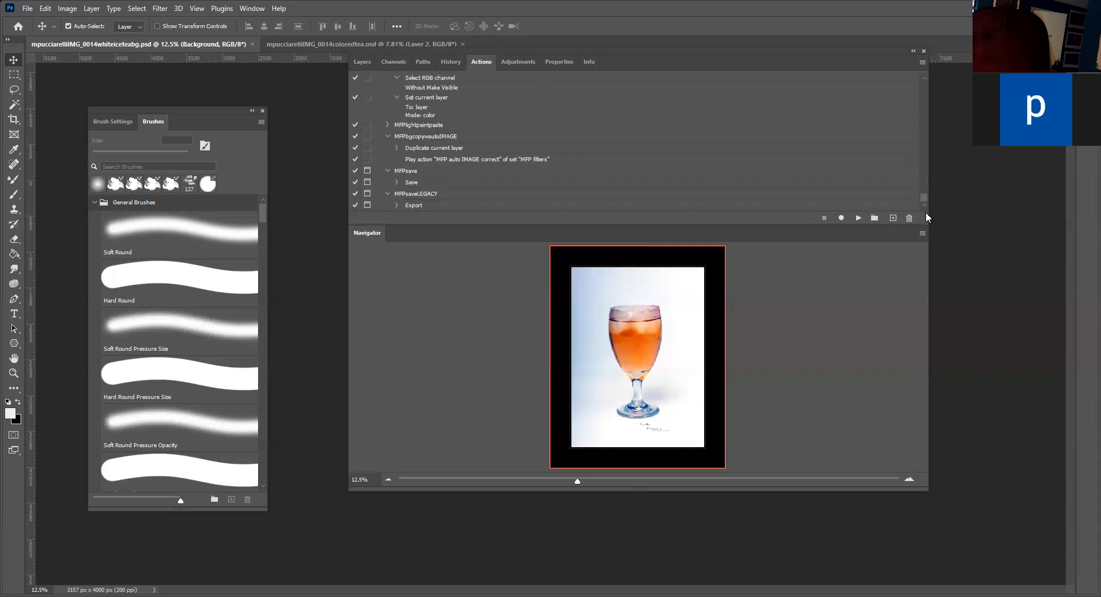
{"action": "left_click", "coordinate": [417, 195]}
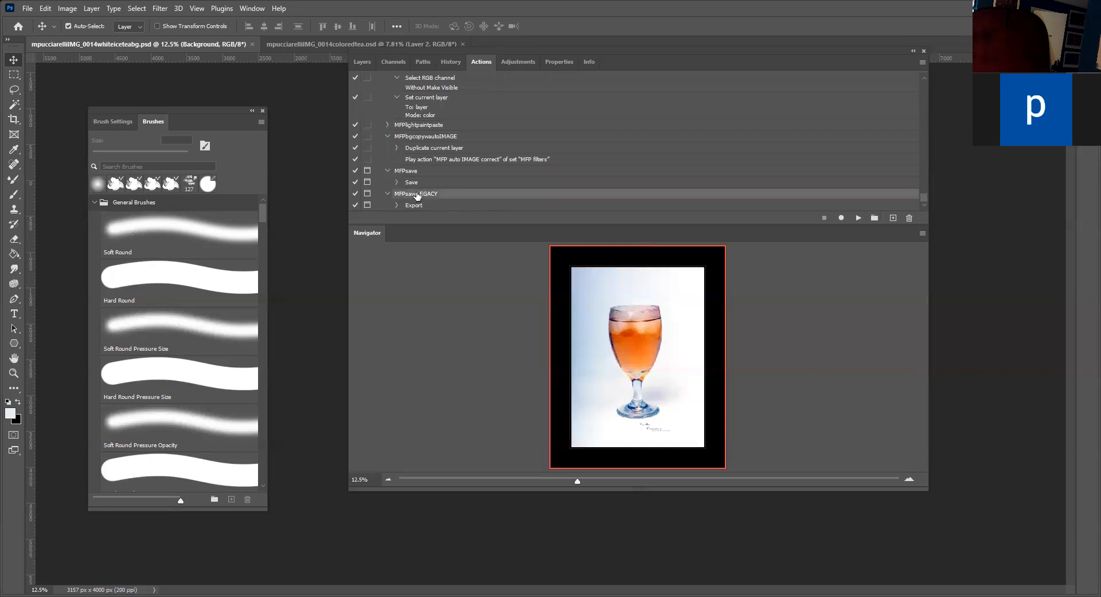
{"action": "left_click", "coordinate": [857, 217]}
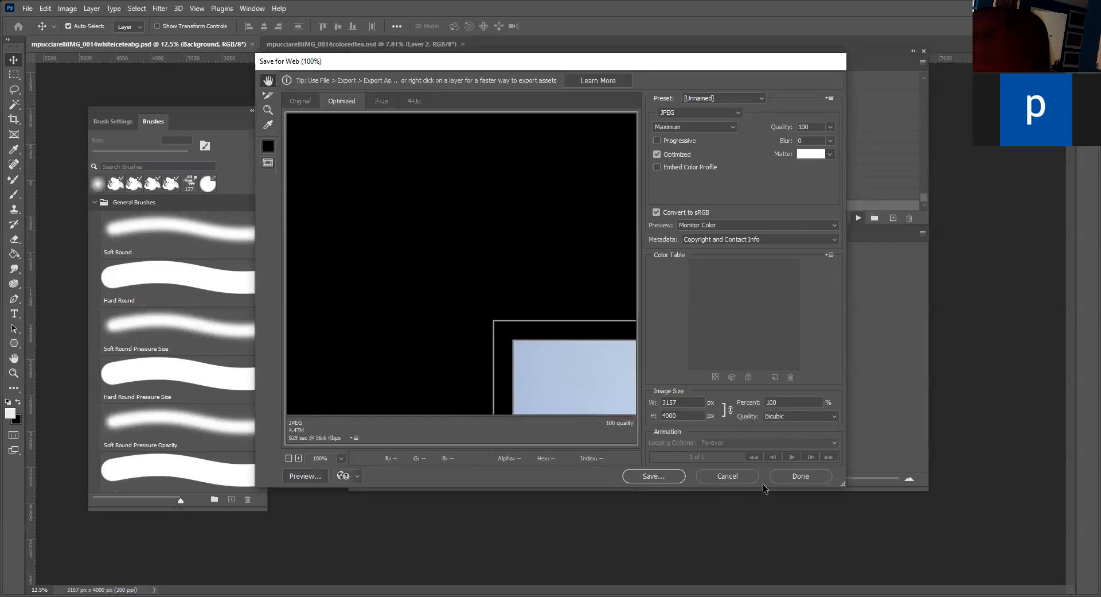
{"action": "left_click", "coordinate": [727, 476]}
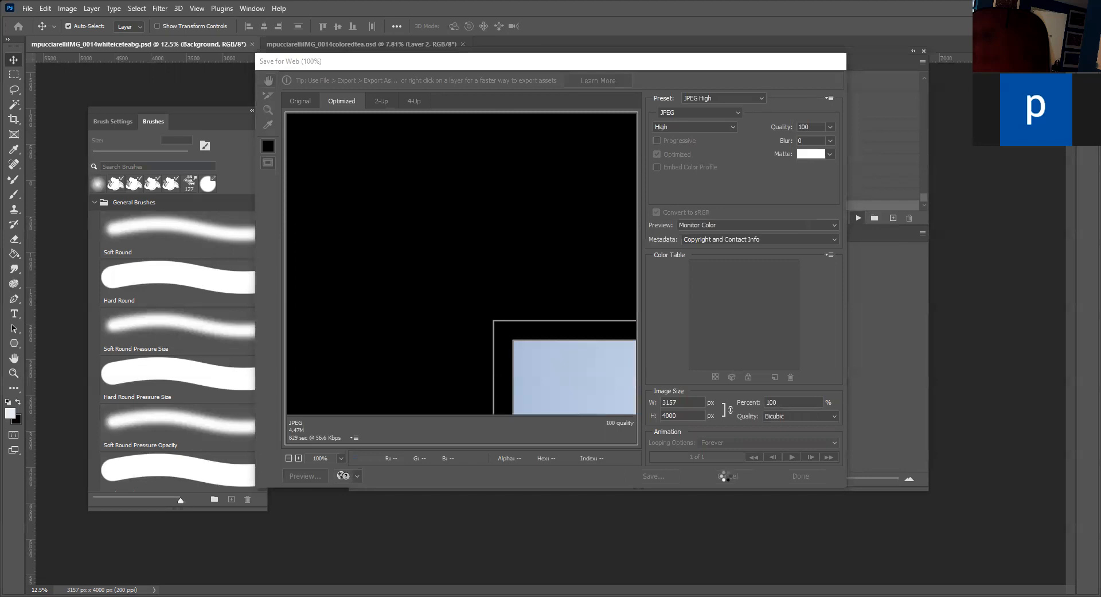
Step: View the Export preferences for Quick Export format, metadata and color space, cancel them, and return to the Move tool
{"action": "left_click", "coordinate": [25, 9]}
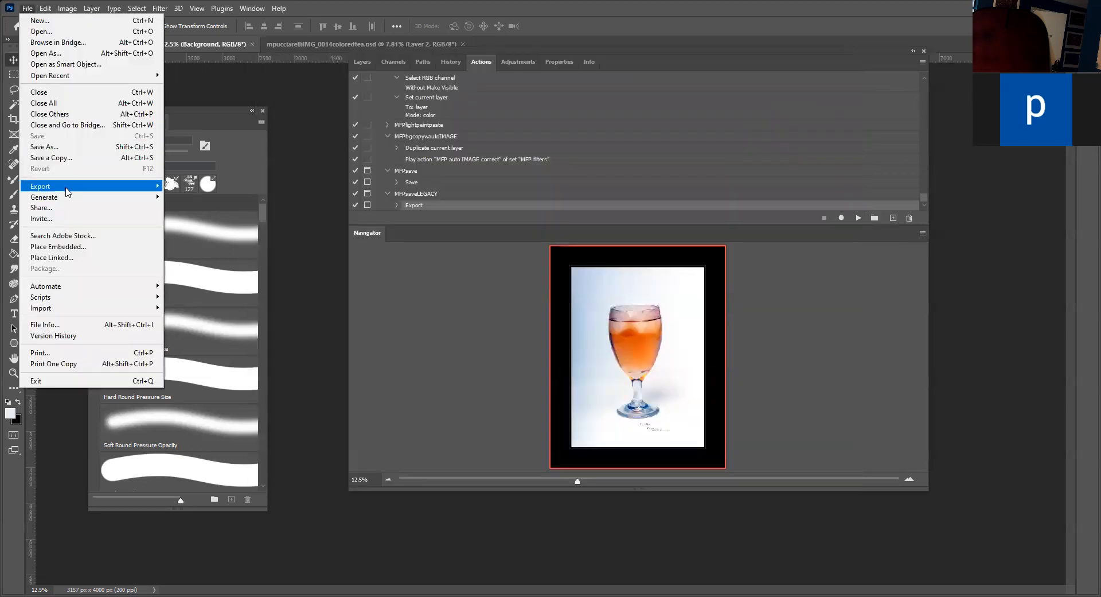
{"action": "mouse_move", "coordinate": [63, 187]}
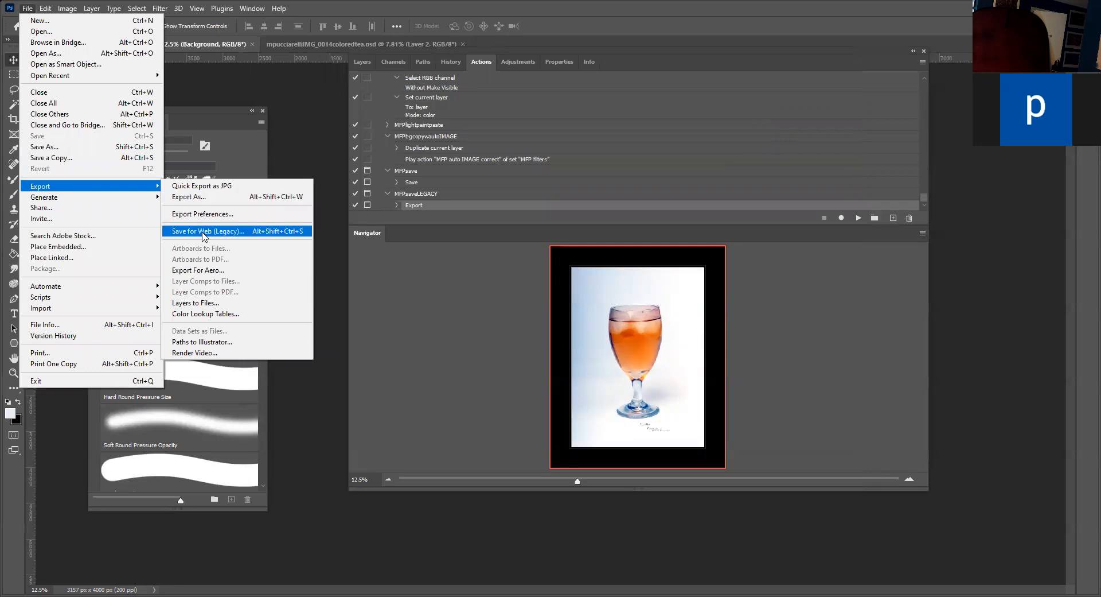
{"action": "left_click", "coordinate": [199, 217]}
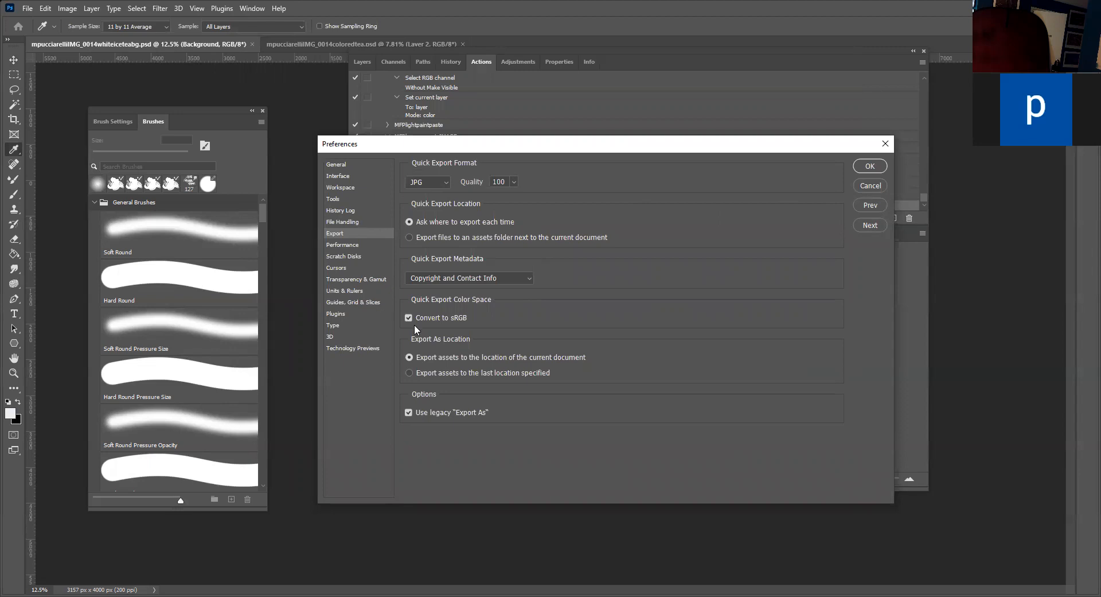
{"action": "left_click", "coordinate": [868, 186]}
{"action": "key", "text": "v"}
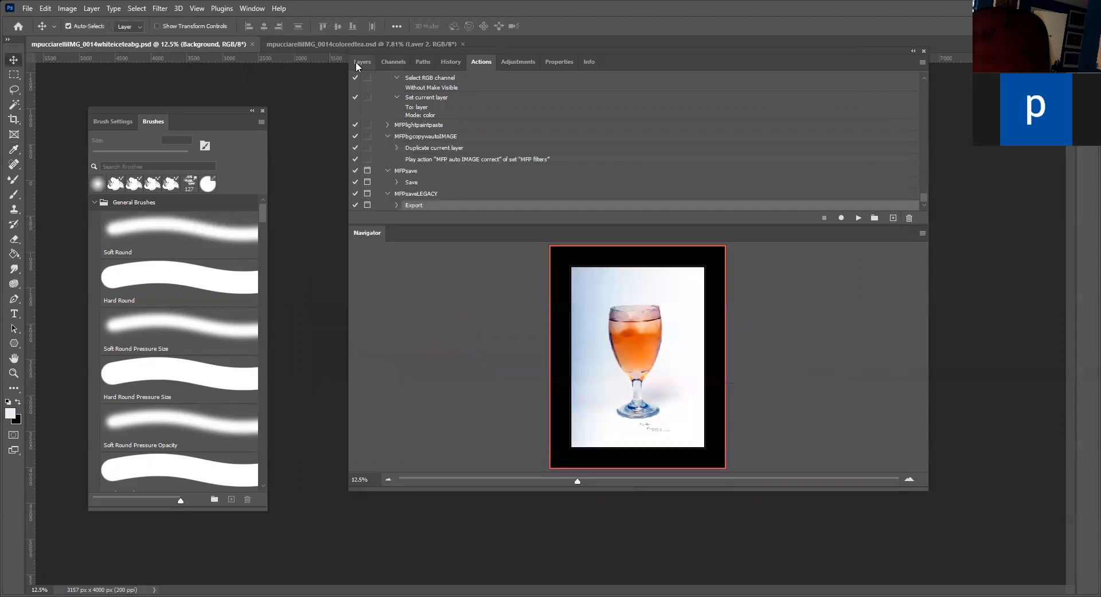
Step: Look over the white iced tea document's layers, and close both the colored tea and white iced tea documents
{"action": "left_click", "coordinate": [362, 62]}
{"action": "scroll", "coordinate": [462, 172], "scroll_direction": "up", "scroll_amount": 2}
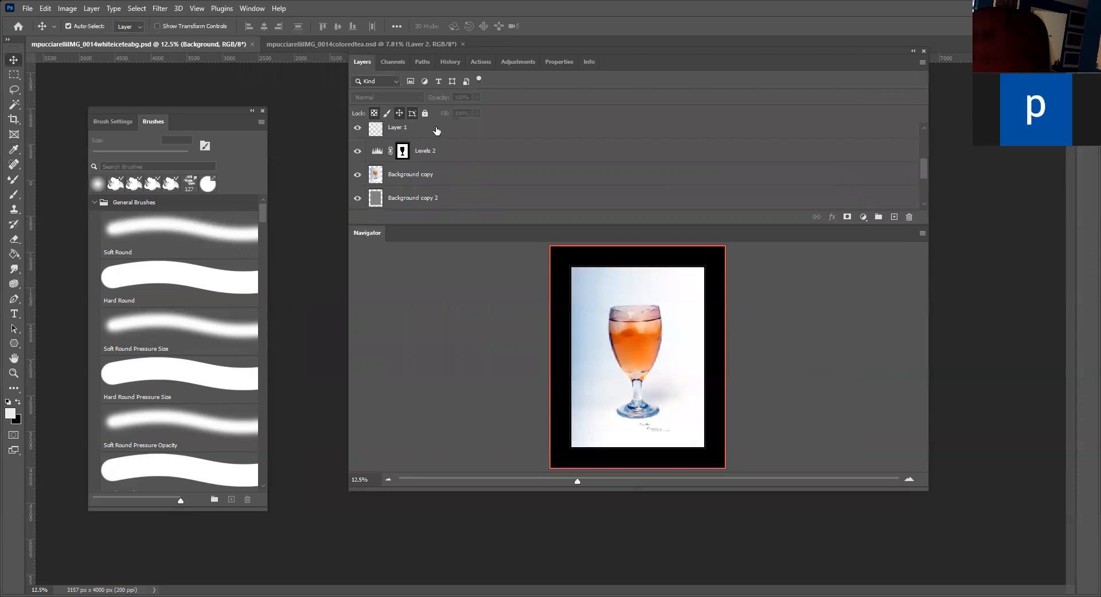
{"action": "left_click", "coordinate": [462, 44]}
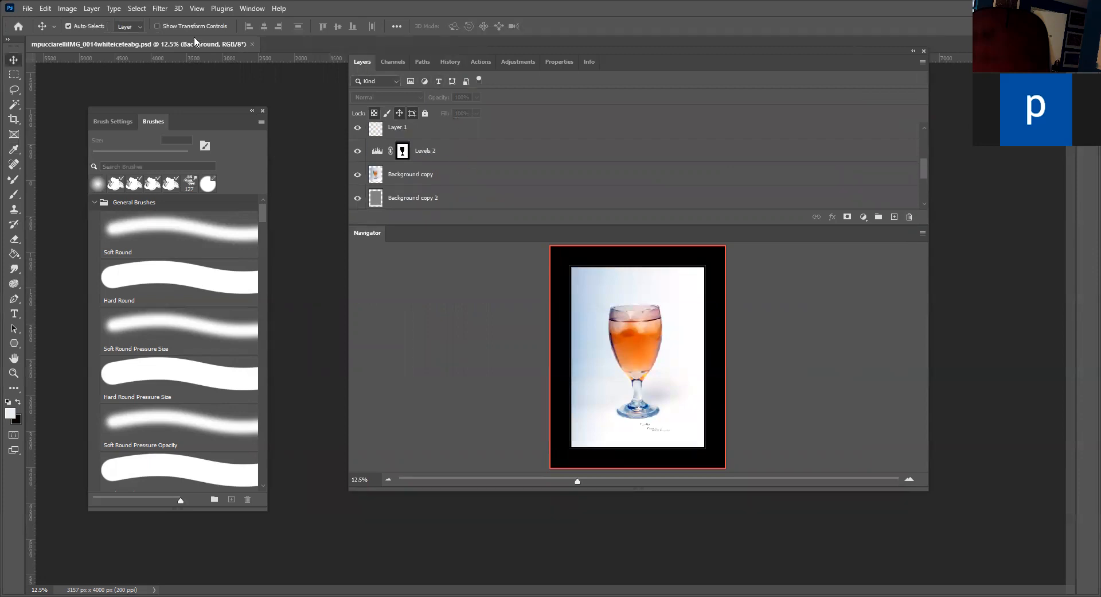
{"action": "left_click", "coordinate": [251, 43]}
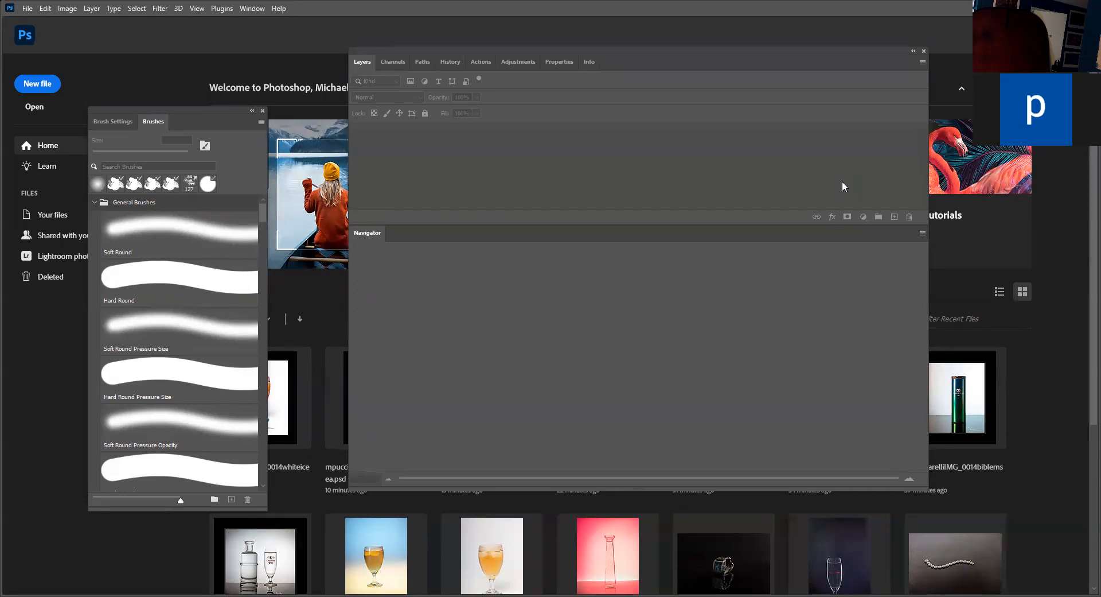
Step: Switch to the Adobe Camera Raw & Photoshop screenshots PDF in Microsoft Edge, and enlarge its single-page view to fit the window
{"action": "key", "text": "alt+Tab"}
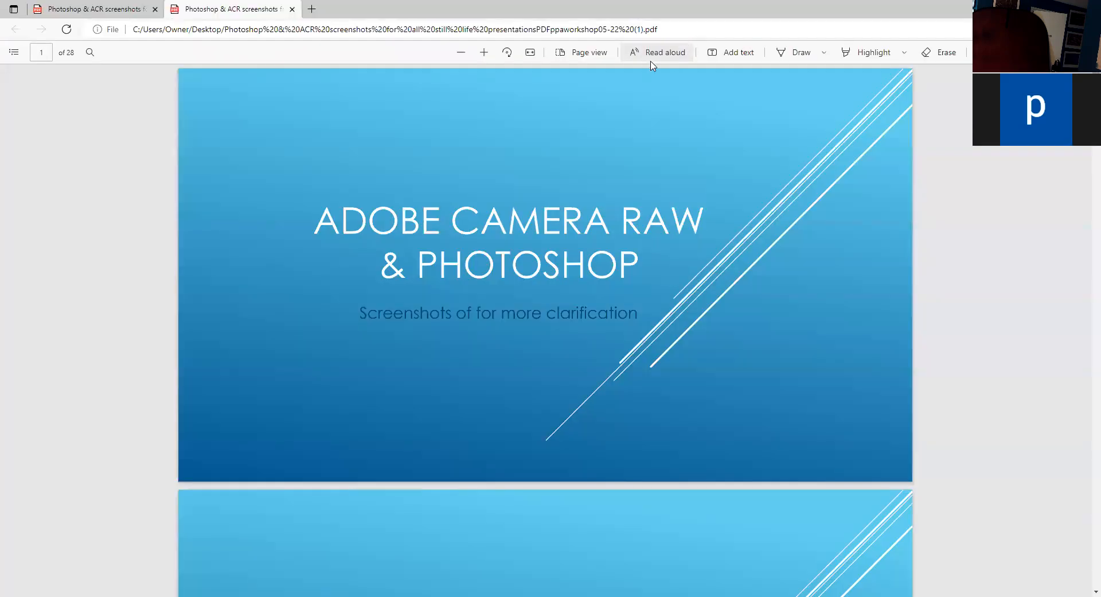
{"action": "left_click", "coordinate": [589, 54]}
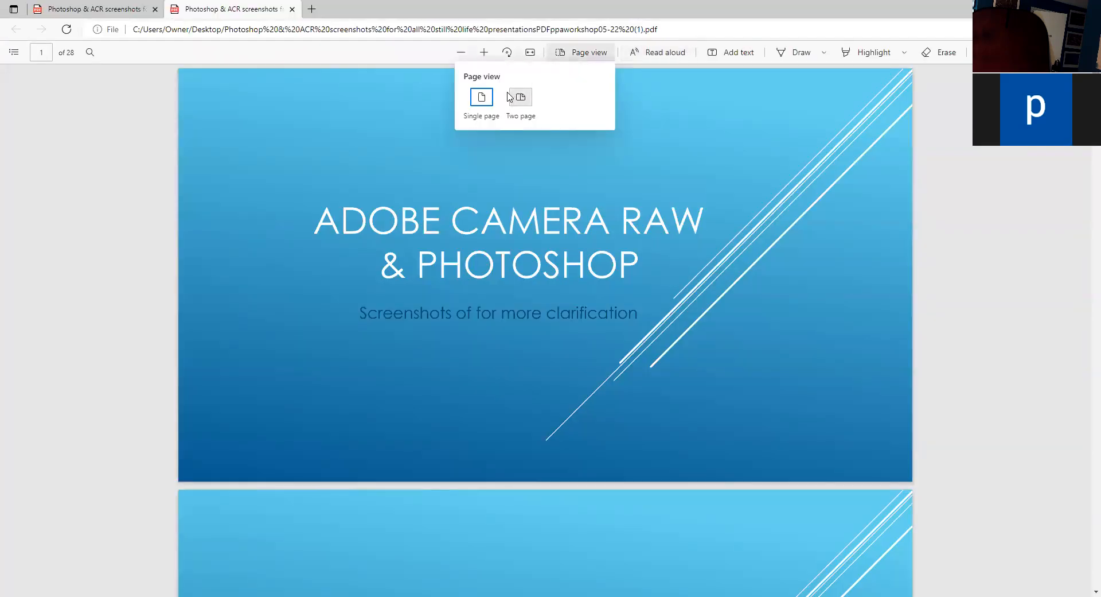
{"action": "left_click", "coordinate": [577, 54]}
{"action": "left_click", "coordinate": [568, 52]}
{"action": "left_click", "coordinate": [521, 99]}
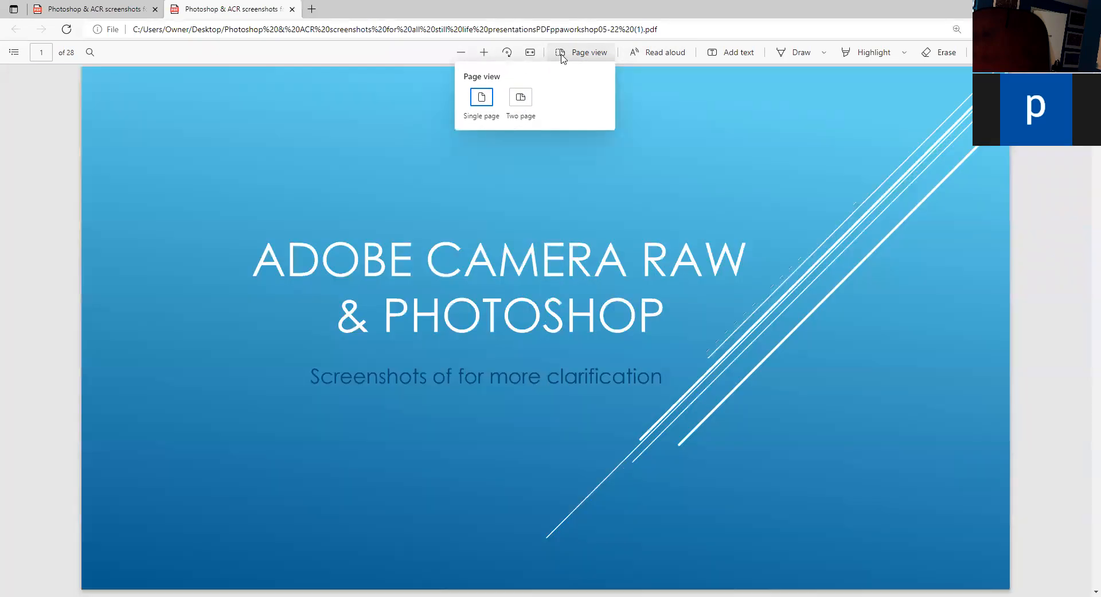
{"action": "left_click", "coordinate": [562, 56]}
{"action": "left_click", "coordinate": [530, 53]}
{"action": "left_click", "coordinate": [530, 52]}
{"action": "left_click", "coordinate": [561, 55]}
{"action": "left_click", "coordinate": [367, 171]}
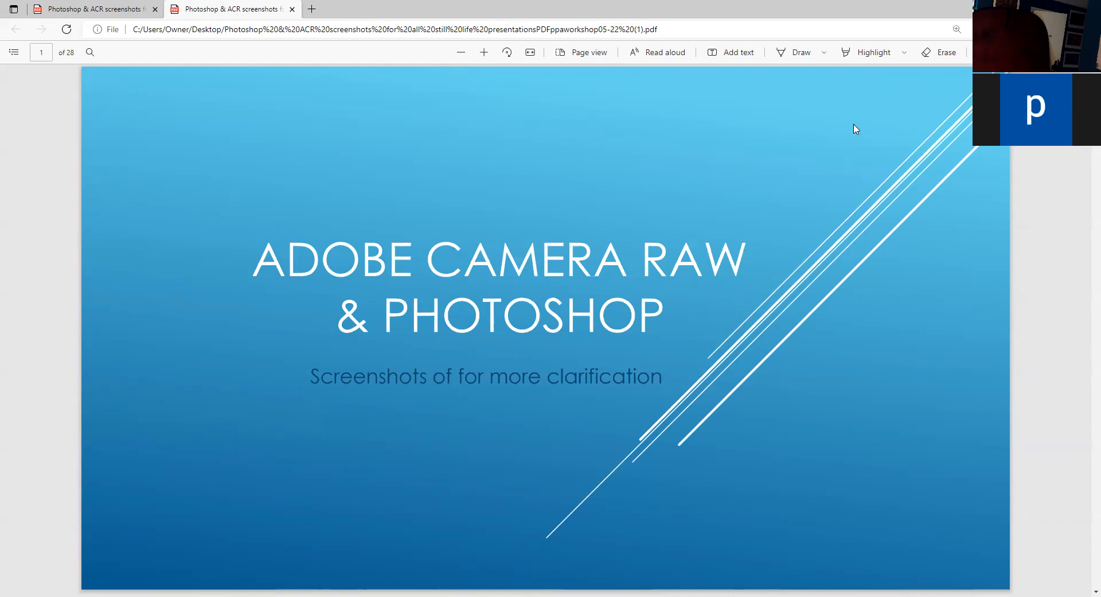
Step: Read through the PDF's Camera Raw pages covering the Basic, Curve, Detail, Optics and Geometry sections
{"action": "key", "text": "Right"}
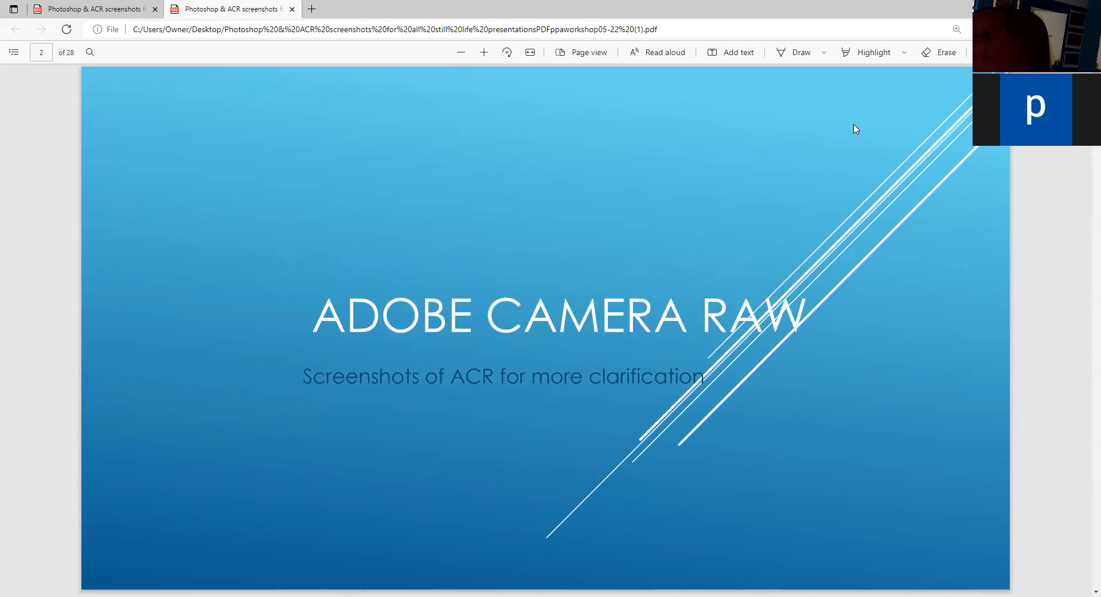
{"action": "key", "text": "Right"}
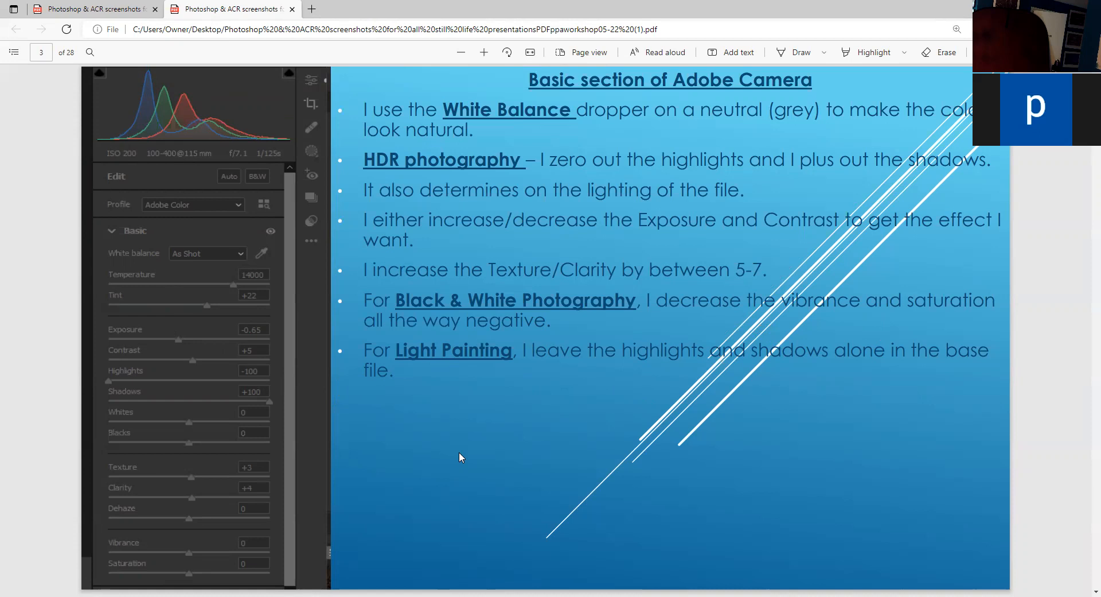
{"action": "key", "text": "Page_Down"}
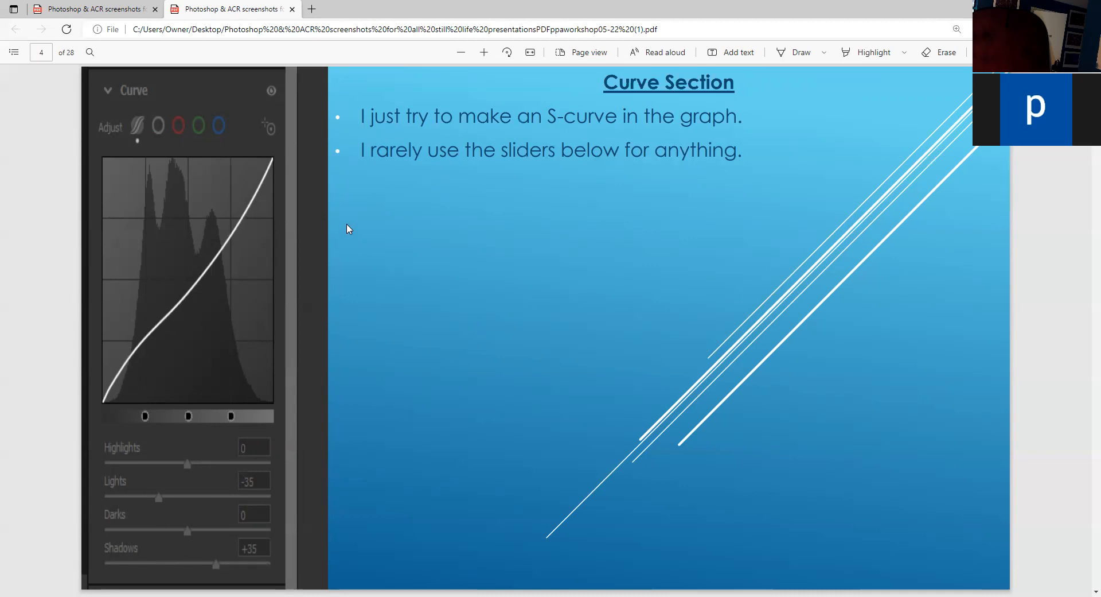
{"action": "key", "text": "Page_Down"}
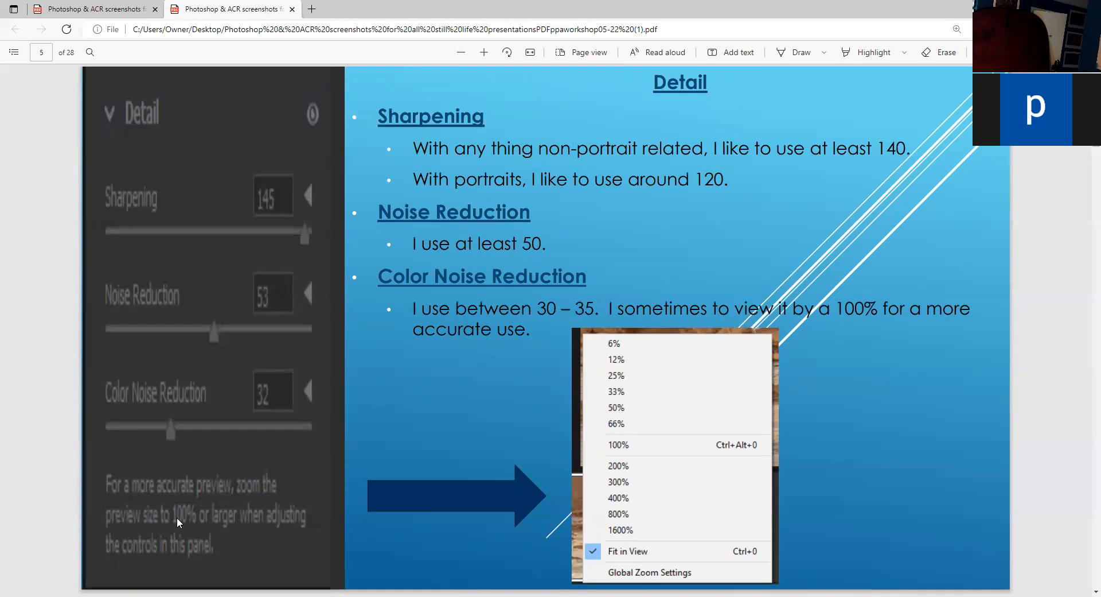
{"action": "key", "text": "Right"}
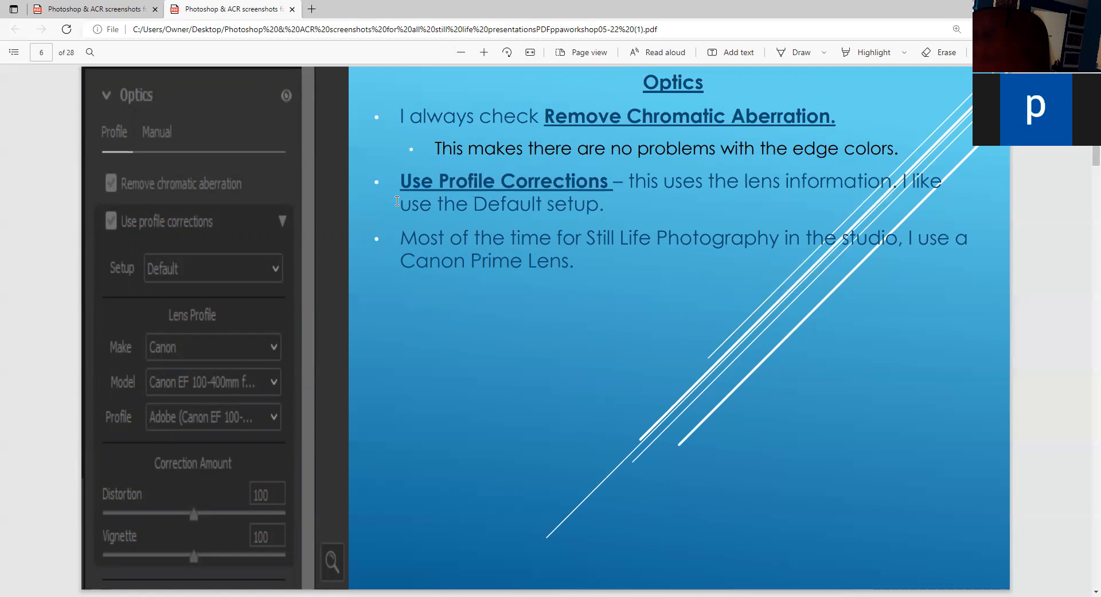
{"action": "key", "text": "Page_Down"}
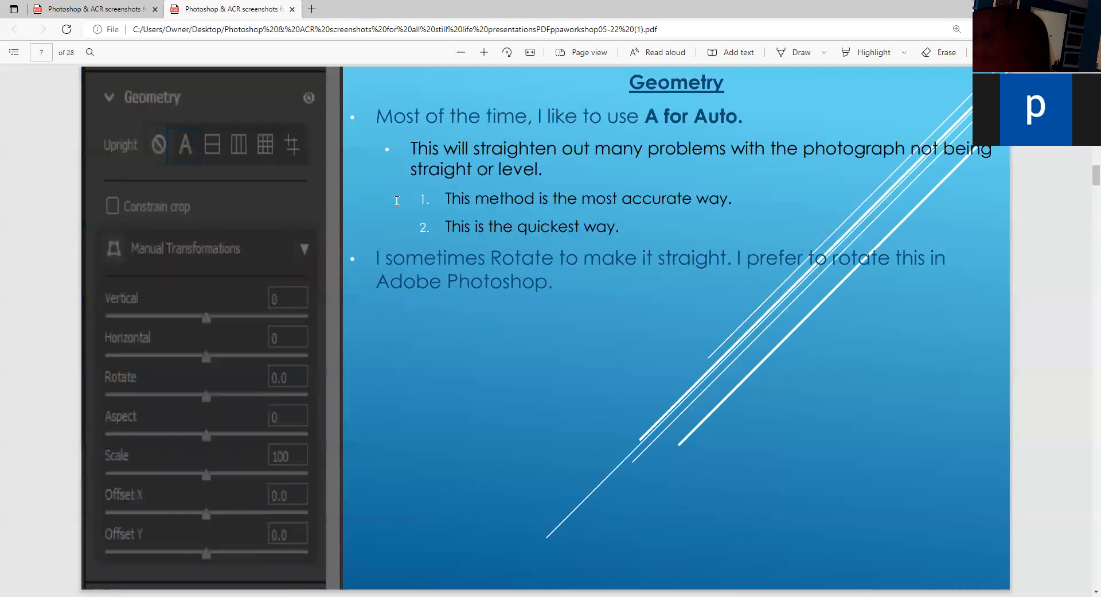